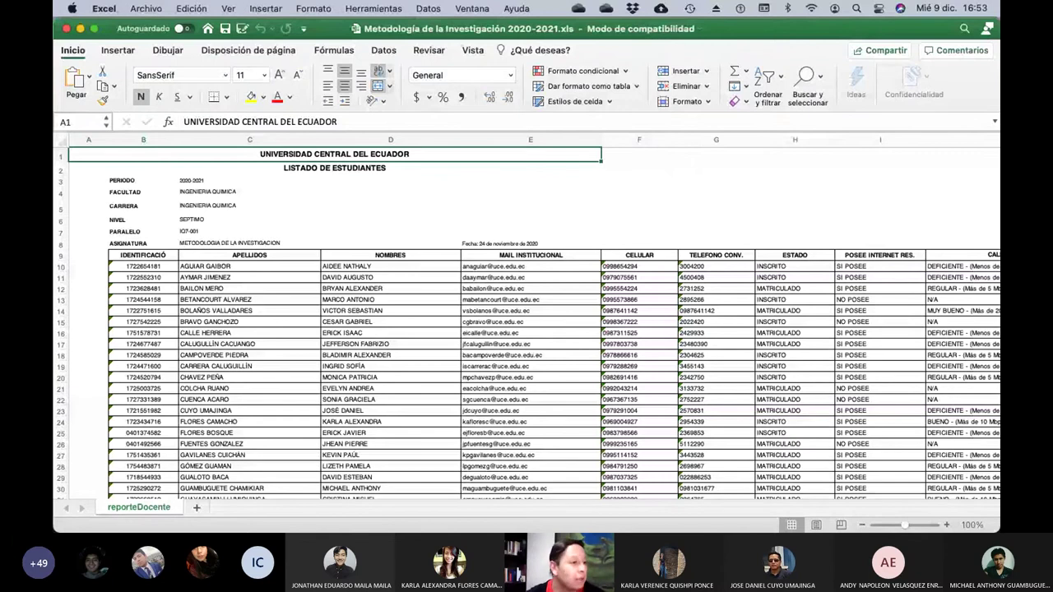
# Zoom the reportDocente sheet to 150% and bring the student table header into view.
pyautogui.click(946, 525)
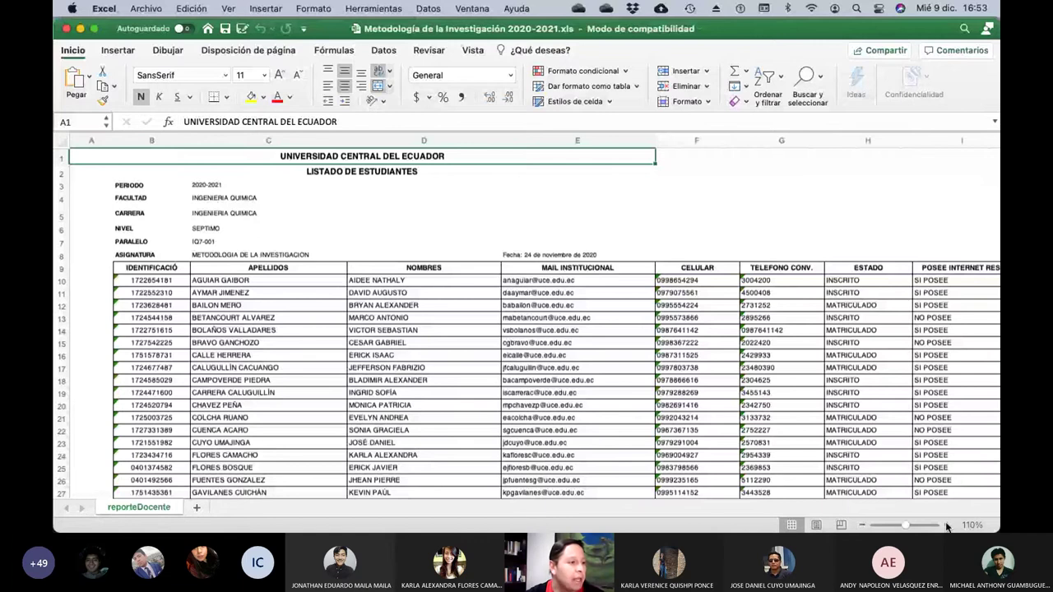
pyautogui.click(946, 524)
pyautogui.click(946, 525)
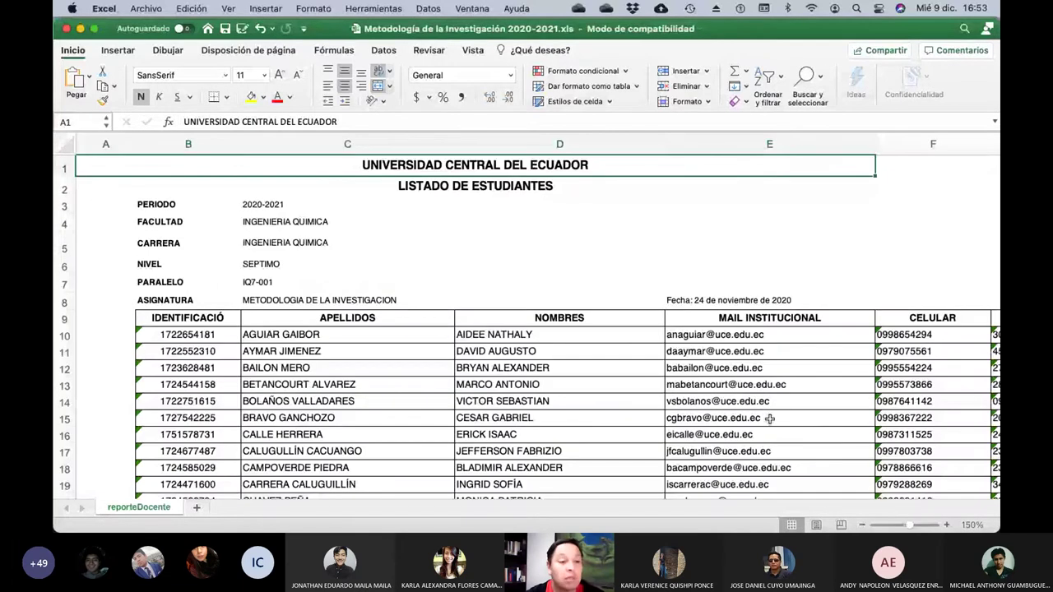
pyautogui.scroll(-4, 766, 411)
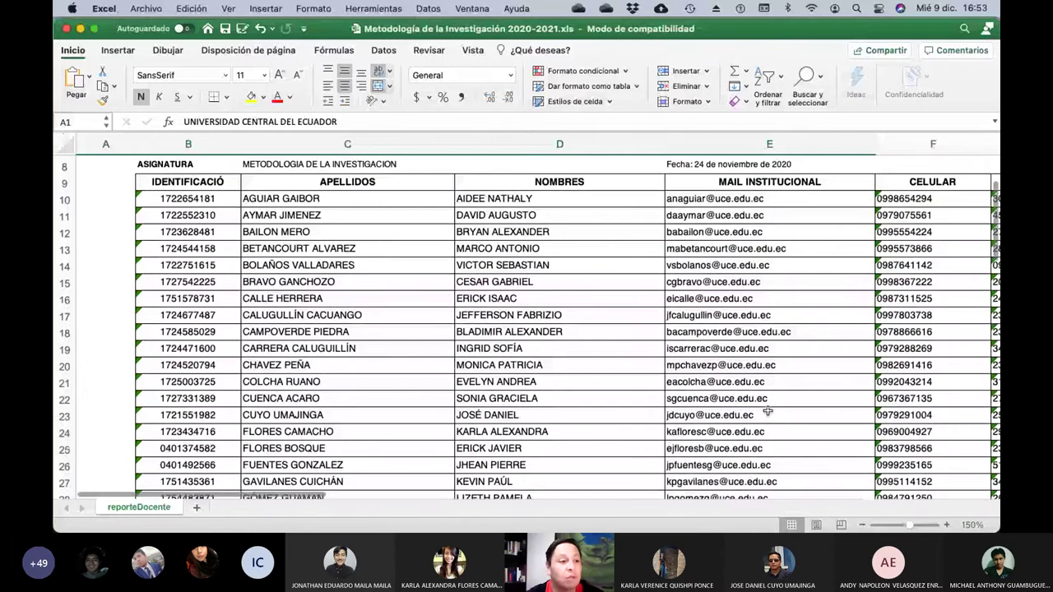
pyautogui.hscroll(2, 766, 411)
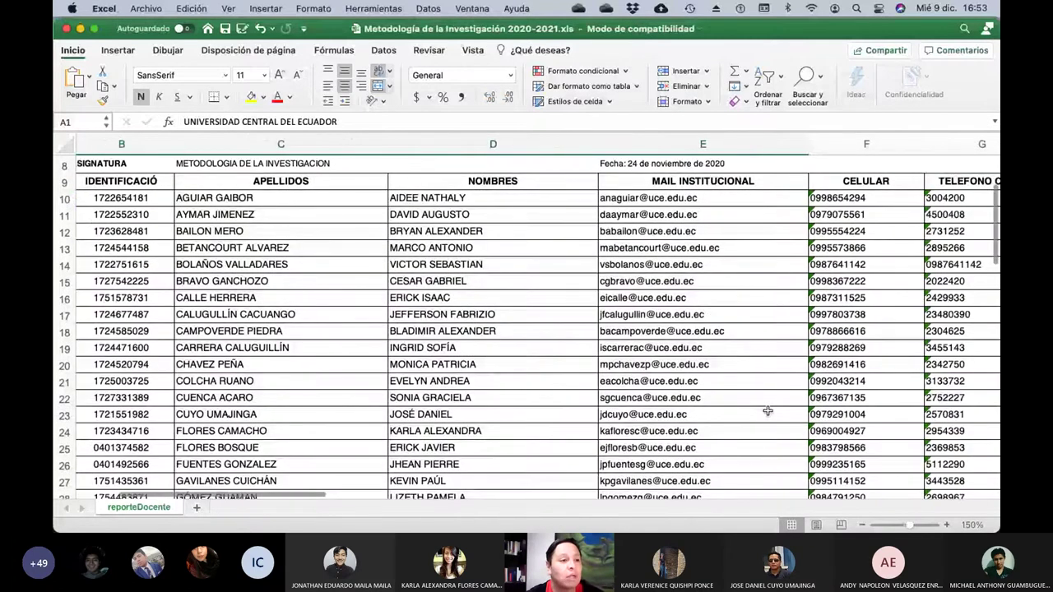
pyautogui.hscroll(1, 767, 412)
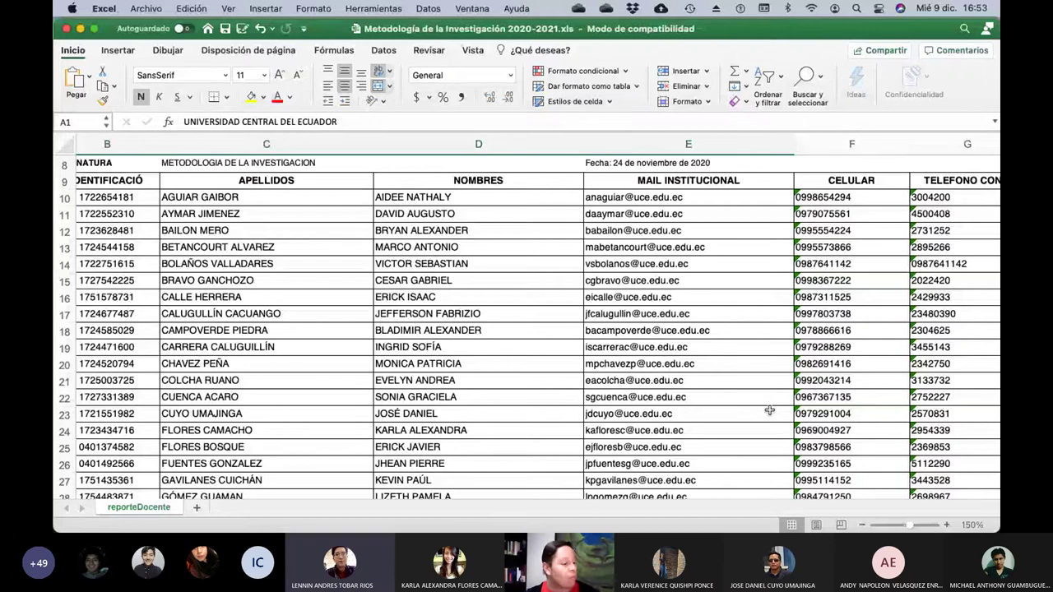
# Replace the E9 heading MAIL INSTITUCIONAL with TEMA.
pyautogui.click(630, 182)
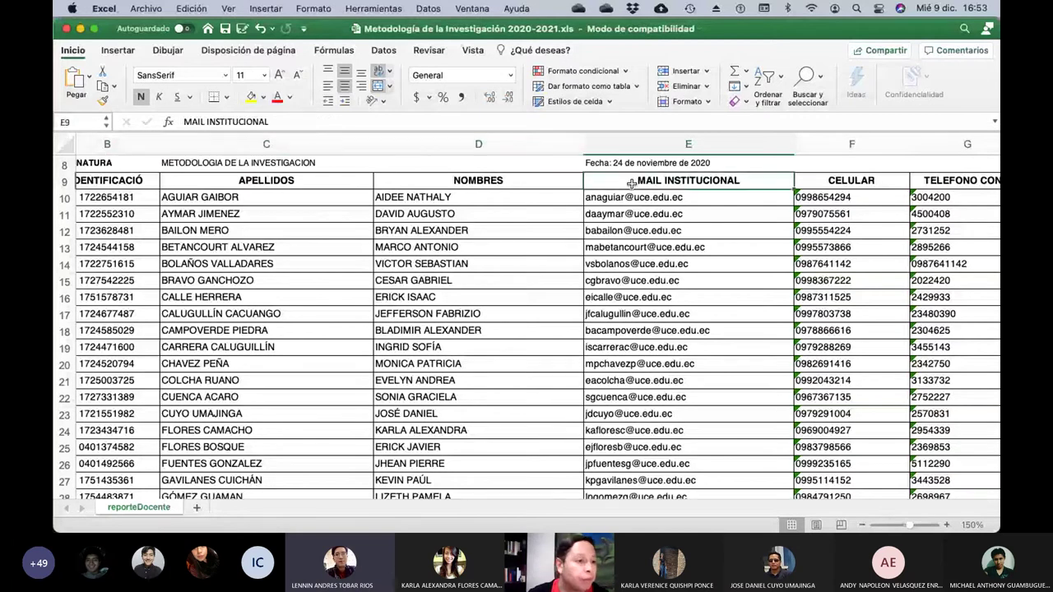
pyautogui.write('TE')
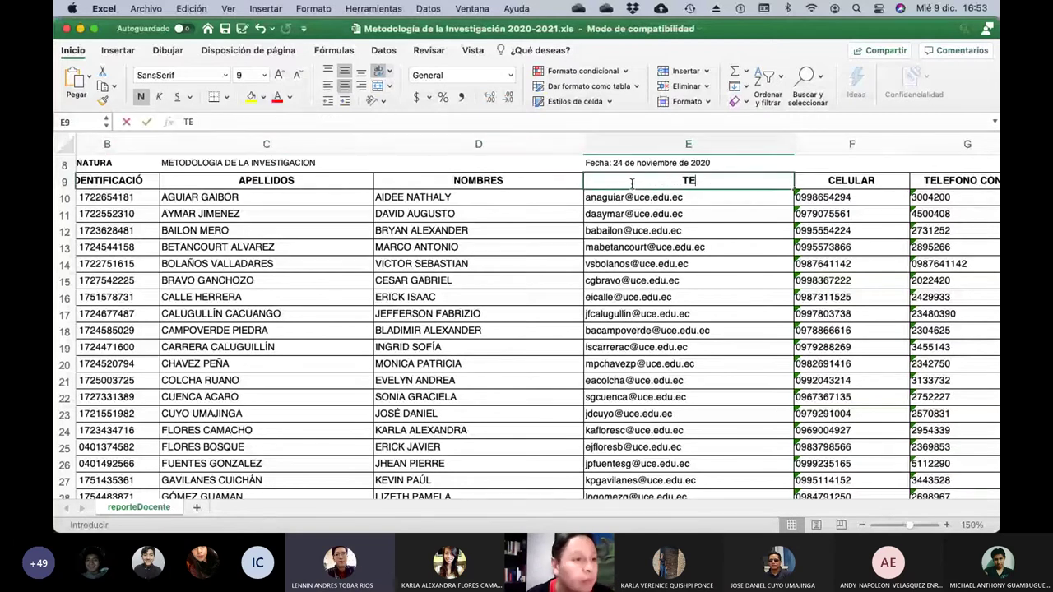
pyautogui.write('MA')
pyautogui.press('Return')
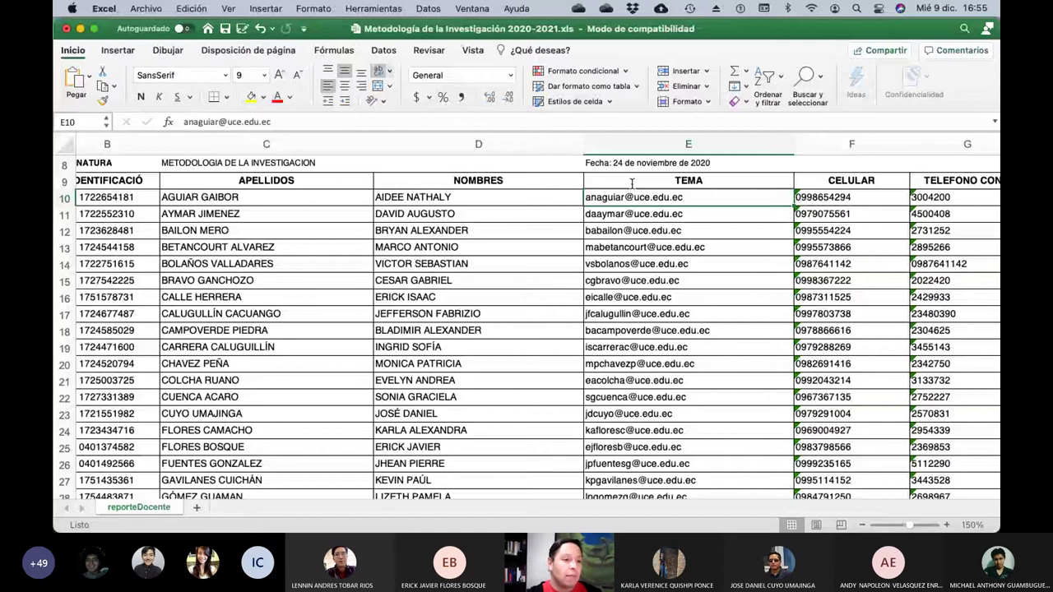
# Narrow columns C (APELLIDOS) and D (NOMBRES) so TEMA sits beside the names.
pyautogui.scroll(5, 631, 183)
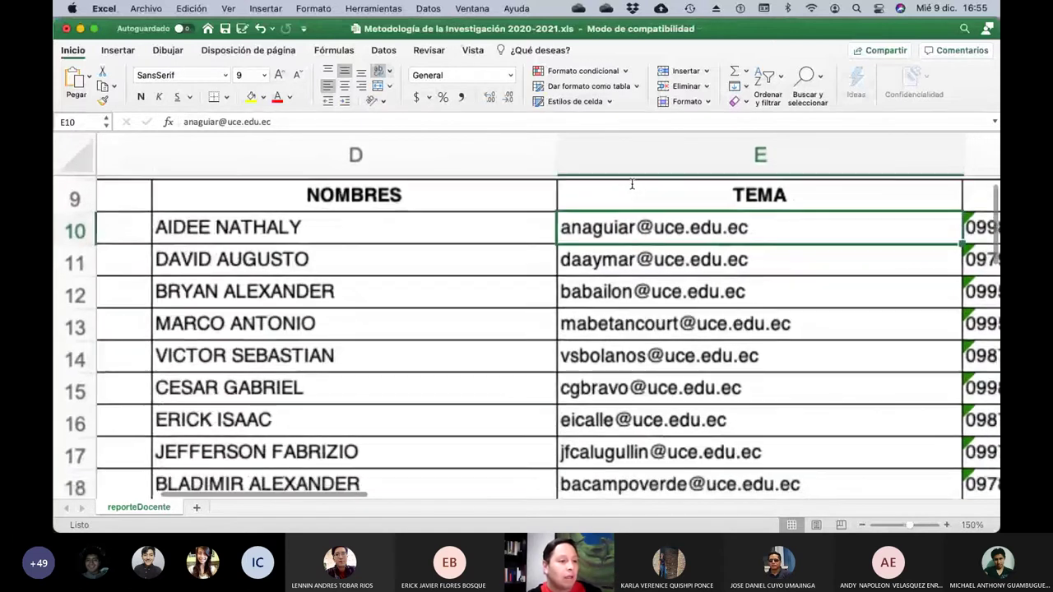
pyautogui.hscroll(-3, 632, 182)
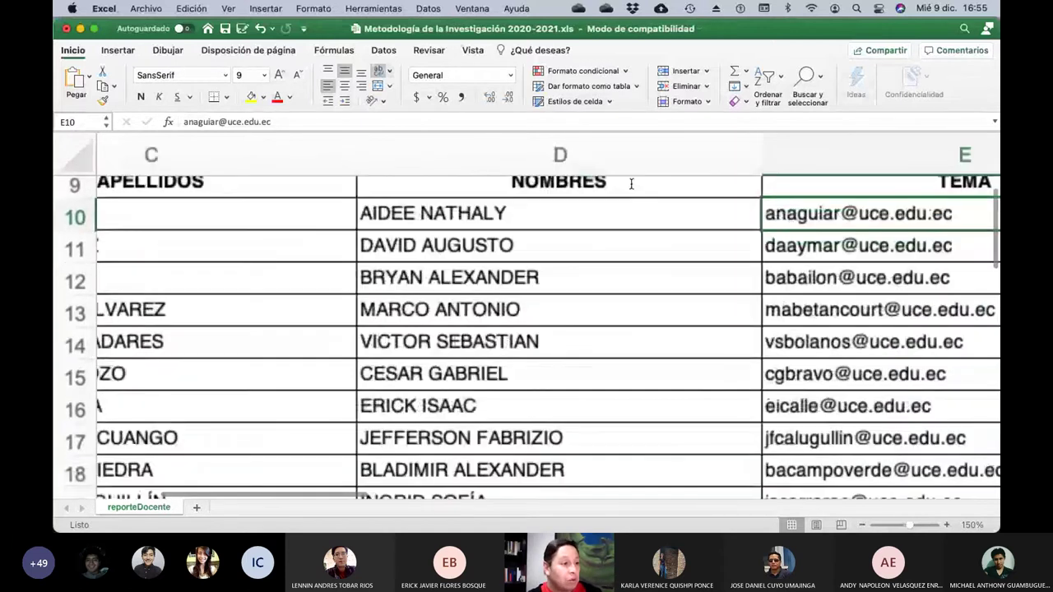
pyautogui.hscroll(-2, 632, 183)
pyautogui.hscroll(-3, 513, 158)
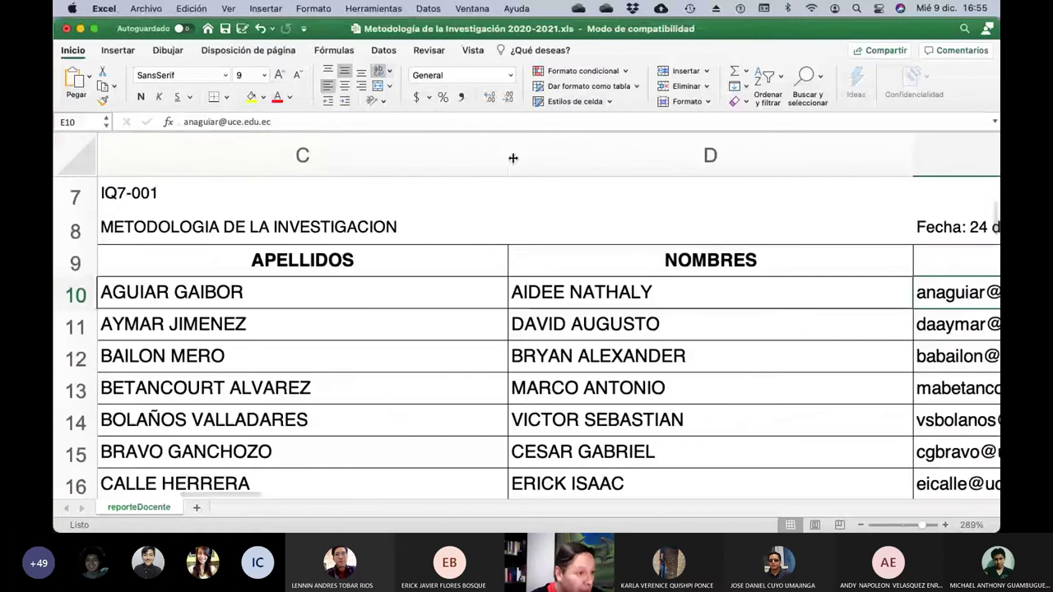
pyautogui.moveTo(506, 156); pyautogui.dragTo(375, 157)
pyautogui.moveTo(779, 157); pyautogui.dragTo(610, 166)
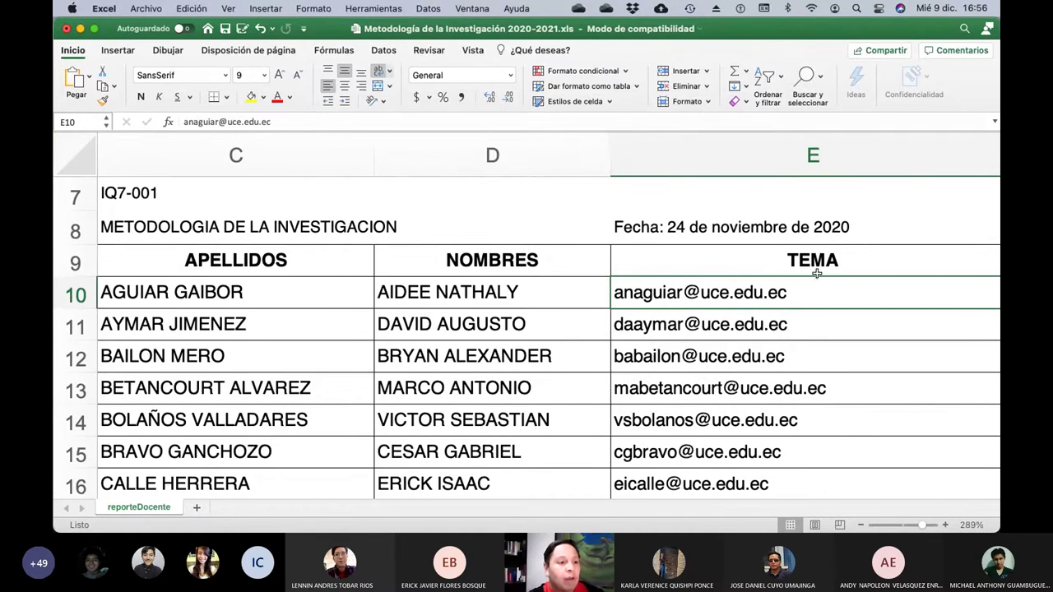
pyautogui.hscroll(1, 790, 330)
pyautogui.scroll(-3, 789, 329)
pyautogui.hscroll(-2, 790, 330)
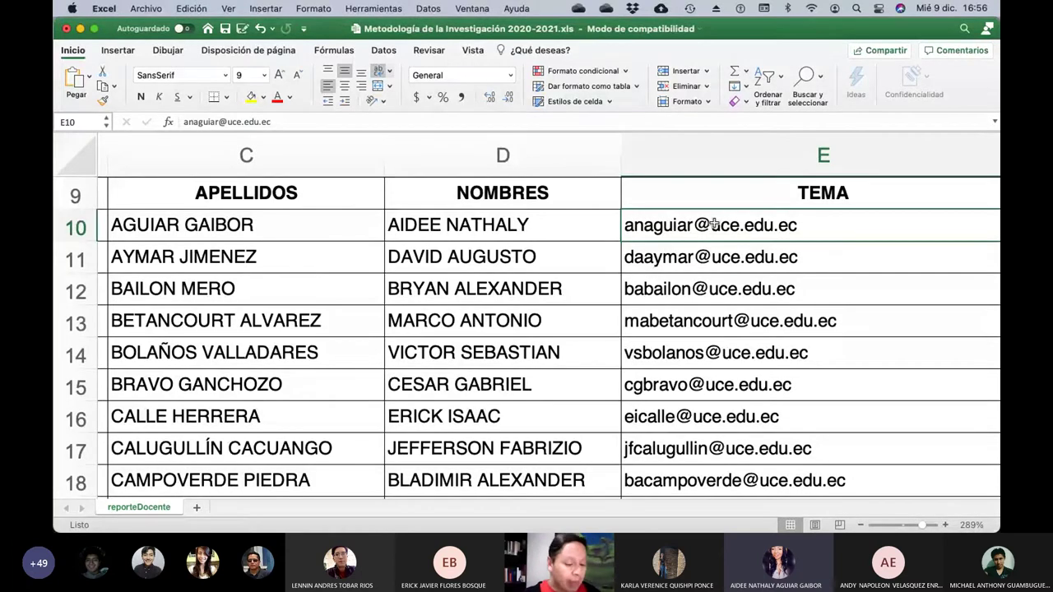
# Enter 'Niacinamida - Problemas y cancer de la piel' in cell E10, correcting typos.
pyautogui.write('Niaci')
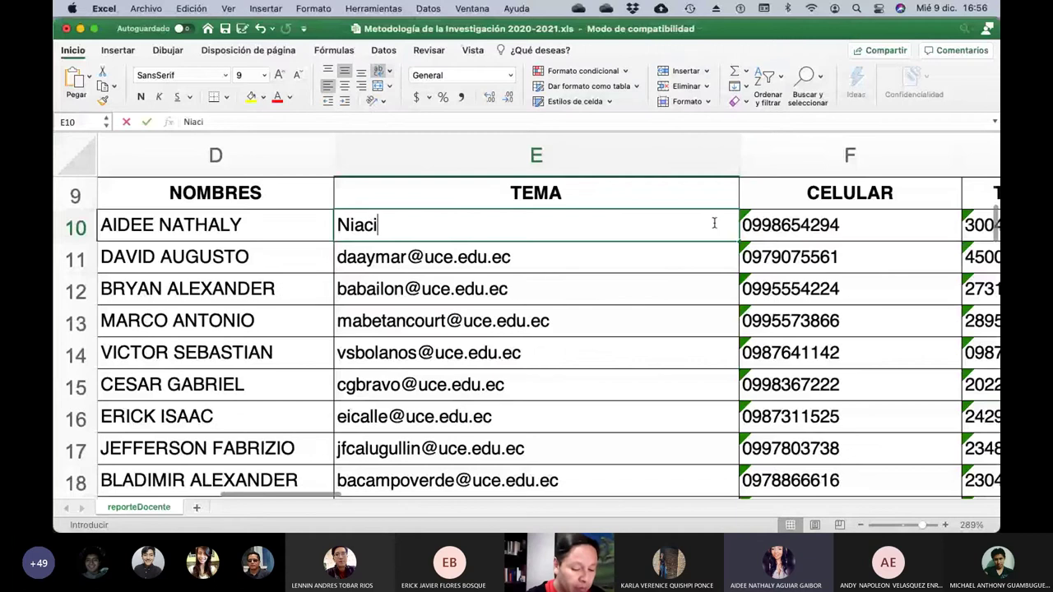
pyautogui.write('namida ')
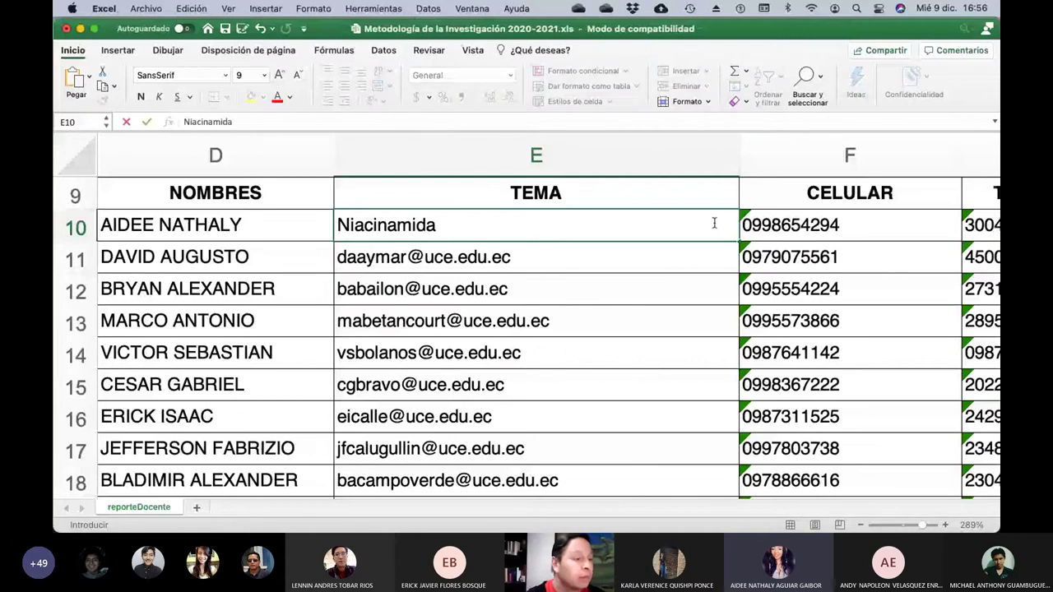
pyautogui.write('- P')
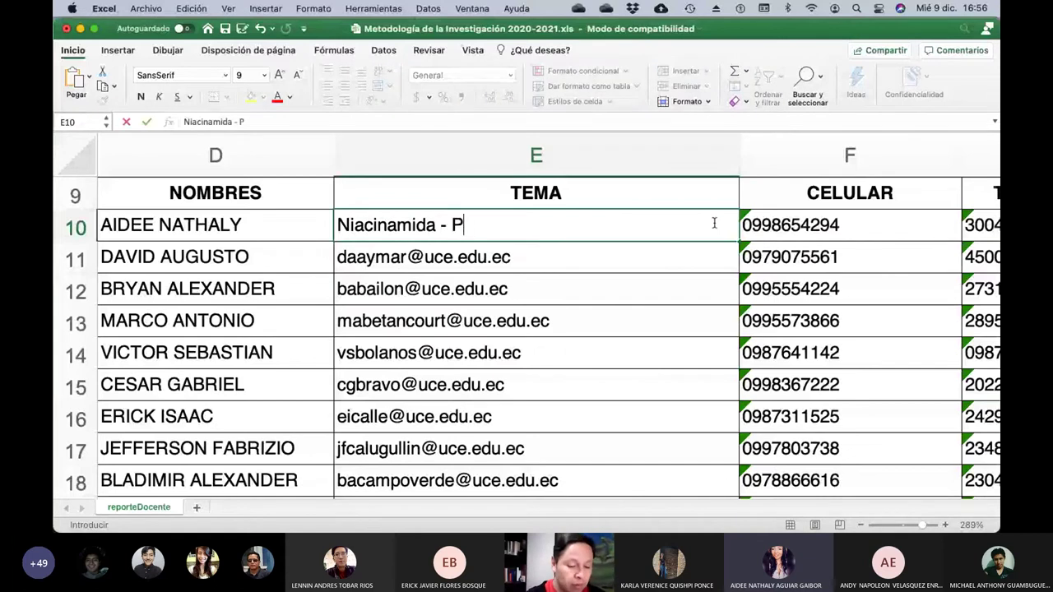
pyautogui.write('roblemas ')
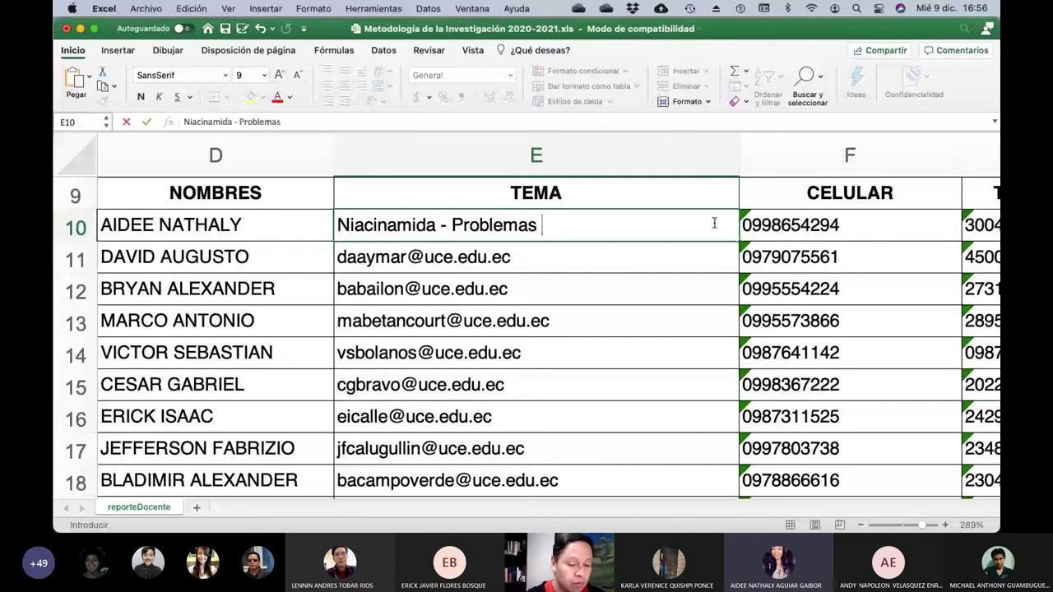
pyautogui.write('P')
pyautogui.press('BackSpace')
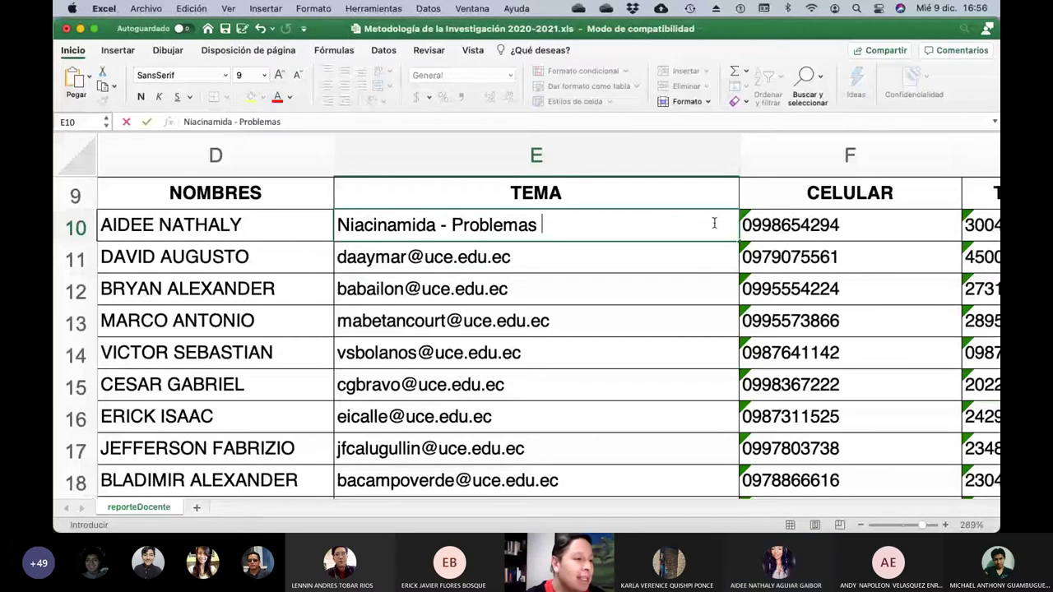
pyautogui.write('Pi')
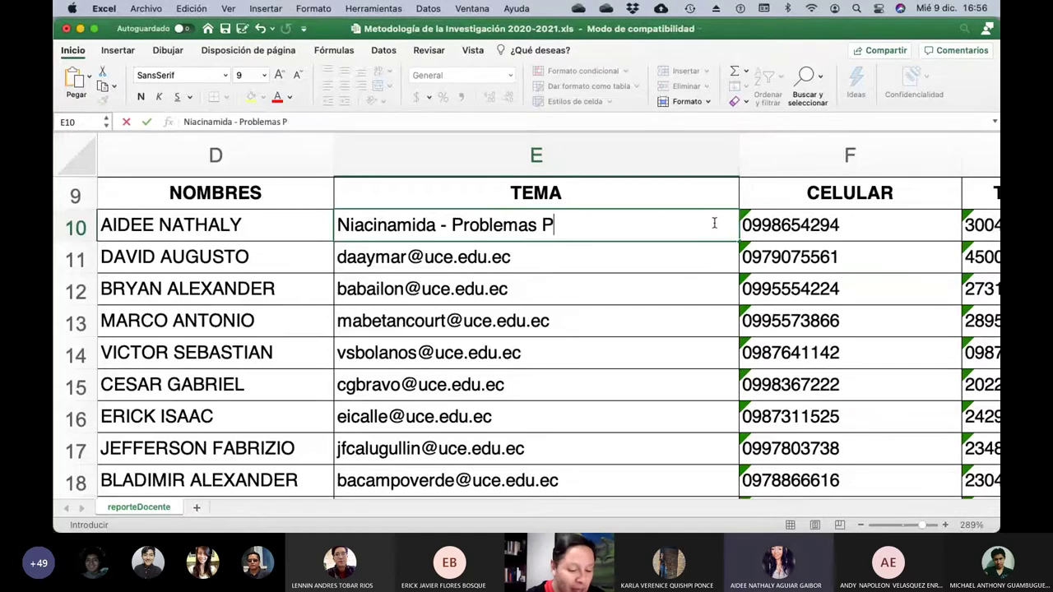
pyautogui.press('BackSpace')
pyautogui.press('BackSpace')
pyautogui.write('y cancer')
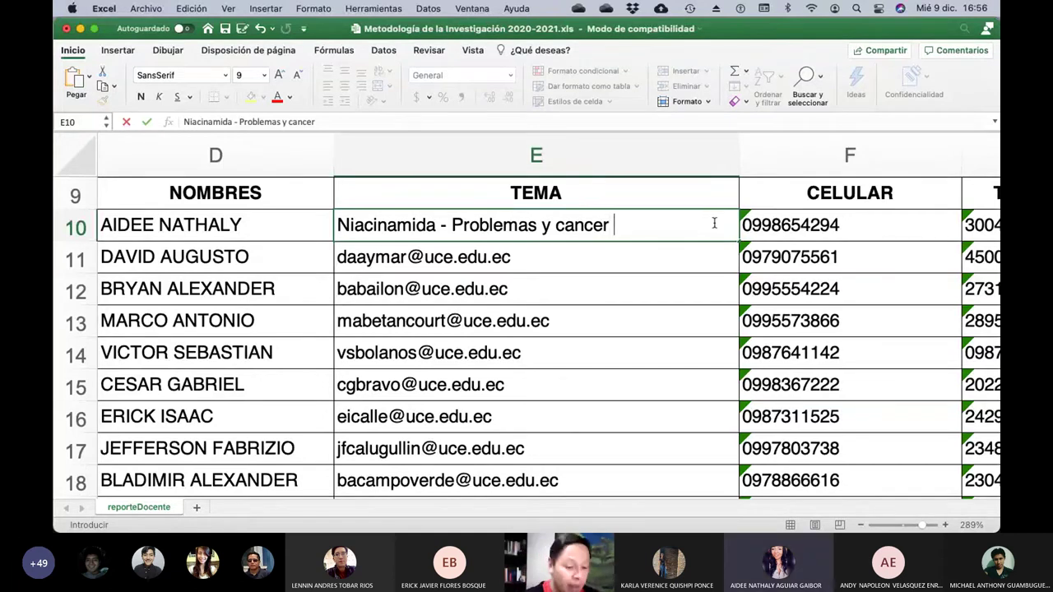
pyautogui.write('de la piel')
pyautogui.press('Return')
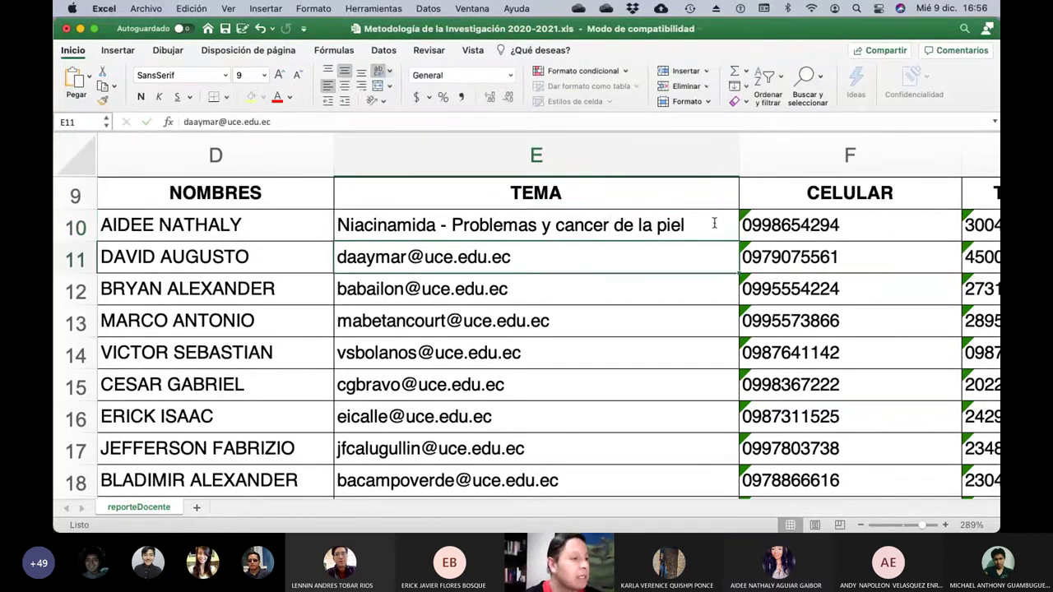
pyautogui.press('Left')
pyautogui.hscroll(-2, 714, 223)
pyautogui.scroll(-1, 714, 223)
pyautogui.hscroll(-3, 714, 223)
pyautogui.scroll(1, 714, 223)
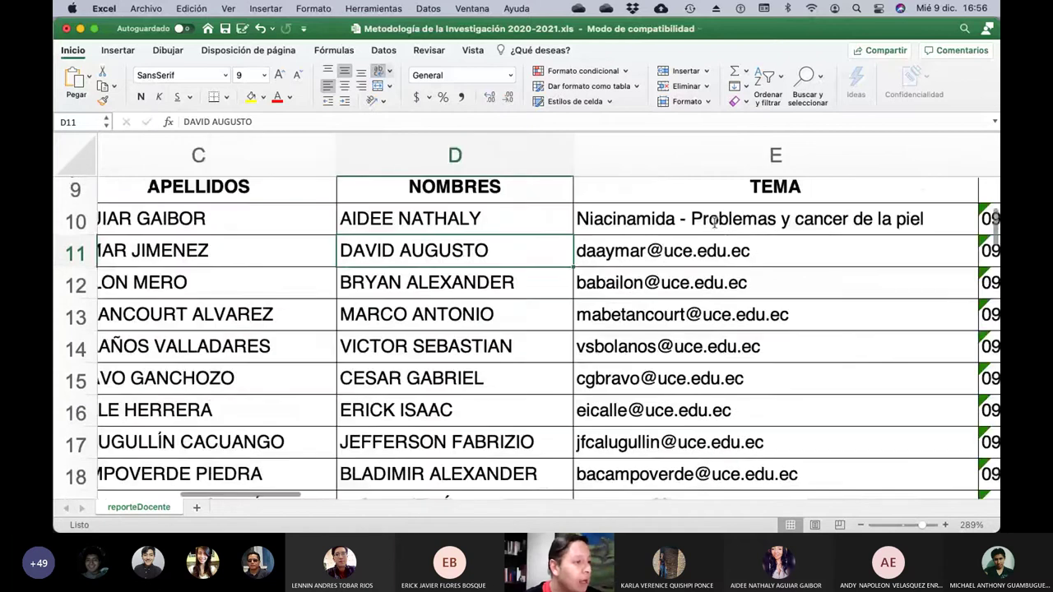
pyautogui.hscroll(-2, 714, 221)
pyautogui.scroll(1, 714, 221)
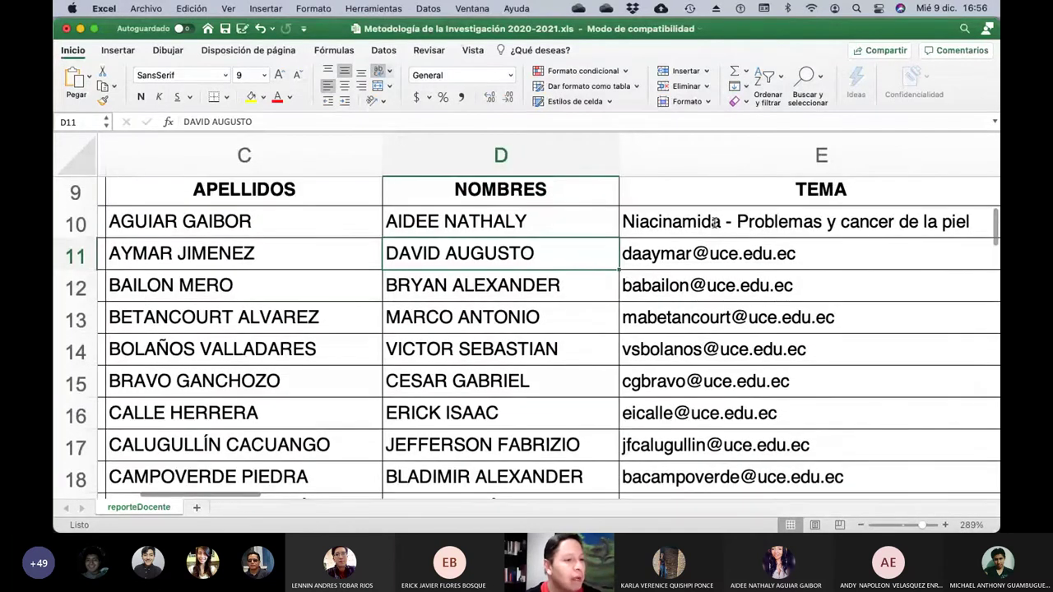
# Clear the e-mail in E11 and enter the topic 'Miracurina en fruto Milagroso'.
pyautogui.click(734, 257)
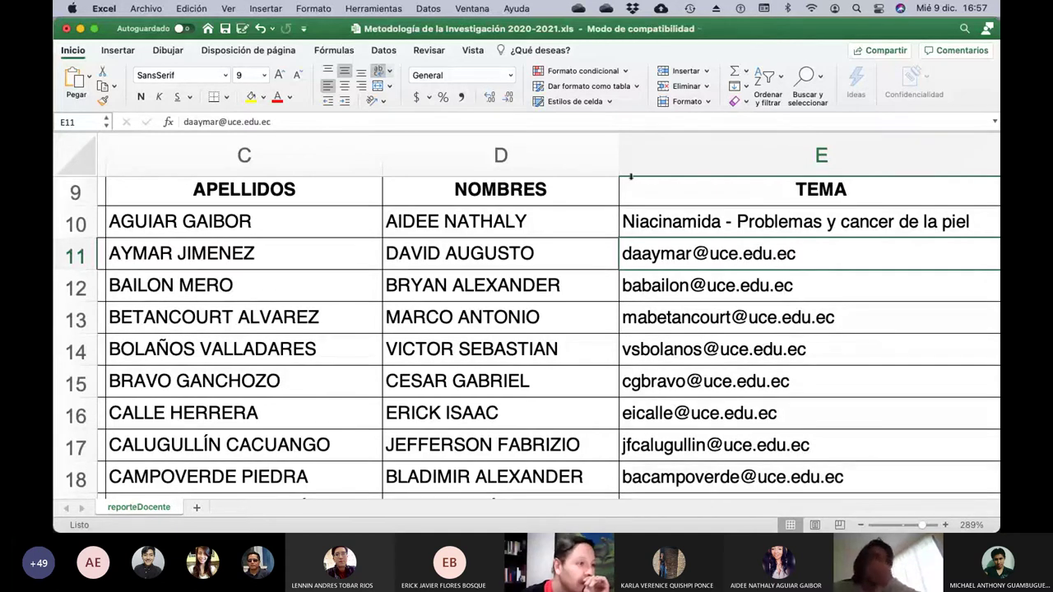
pyautogui.click(279, 122)
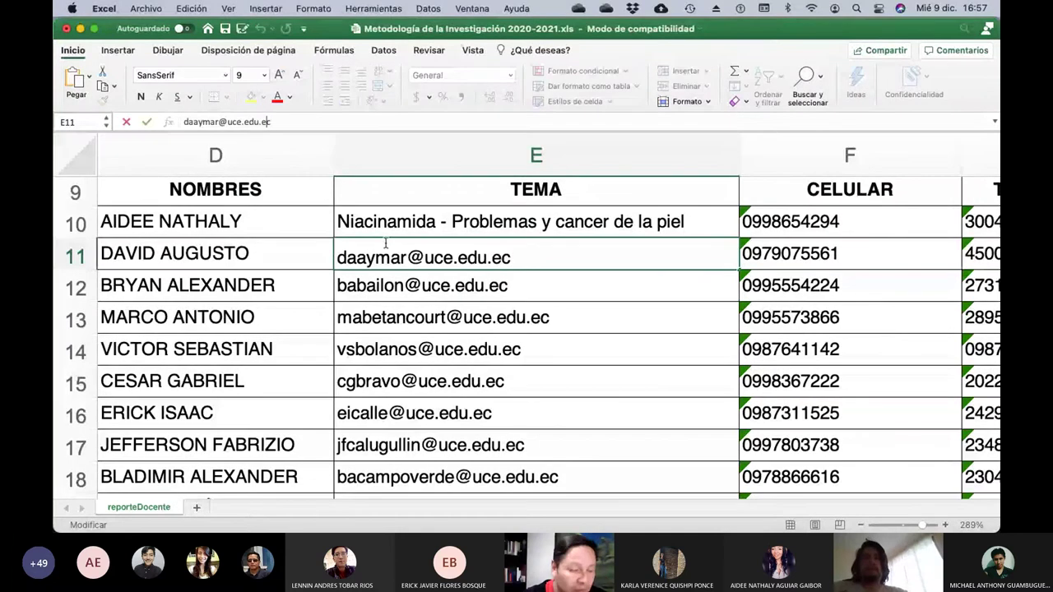
pyautogui.write('Mir')
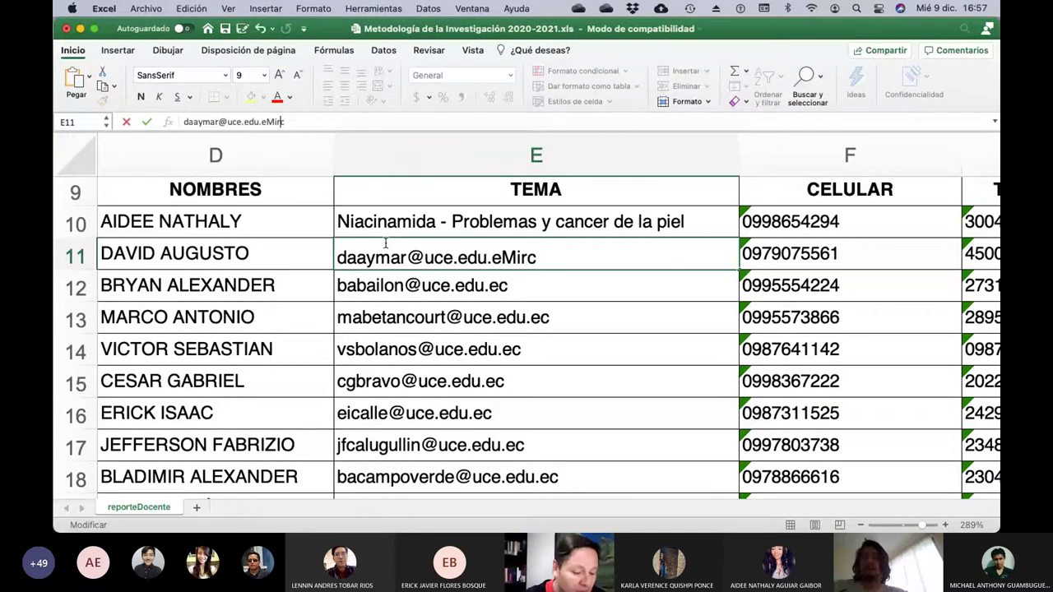
pyautogui.write('a')
pyautogui.press('BackSpace')
pyautogui.press('BackSpace')
pyautogui.press('BackSpace')
pyautogui.press('BackSpace')
pyautogui.press('BackSpace')
pyautogui.press('BackSpace')
pyautogui.press('BackSpace')
pyautogui.press('BackSpace')
pyautogui.press('BackSpace')
pyautogui.press('BackSpace')
pyautogui.press('BackSpace')
pyautogui.press('BackSpace')
pyautogui.press('BackSpace')
pyautogui.press('BackSpace')
pyautogui.press('BackSpace')
pyautogui.press('BackSpace')
pyautogui.press('BackSpace')
pyautogui.press('BackSpace')
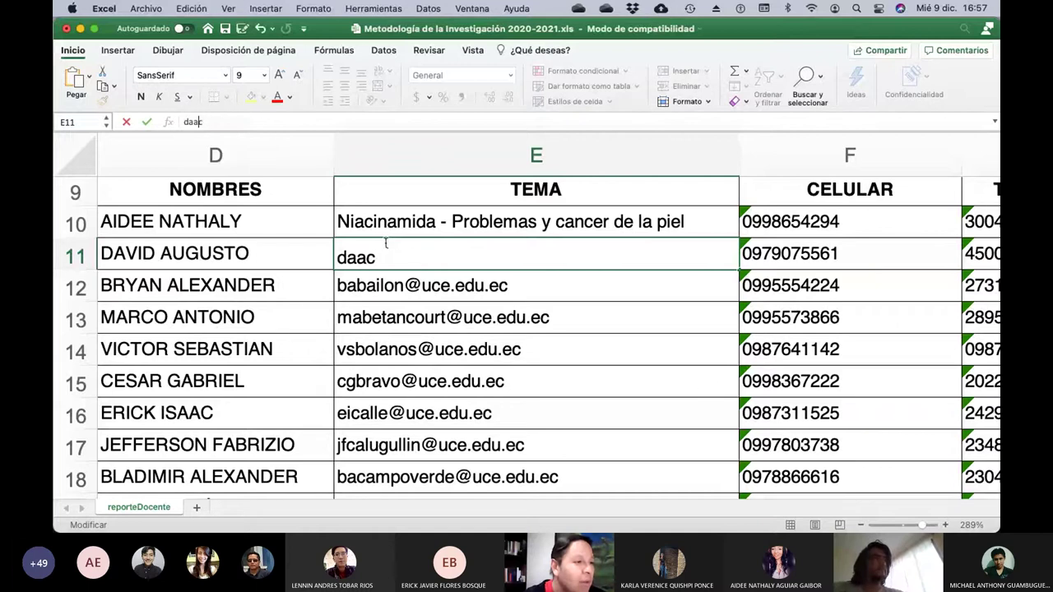
pyautogui.press('BackSpace')
pyautogui.press('BackSpace')
pyautogui.press('BackSpace')
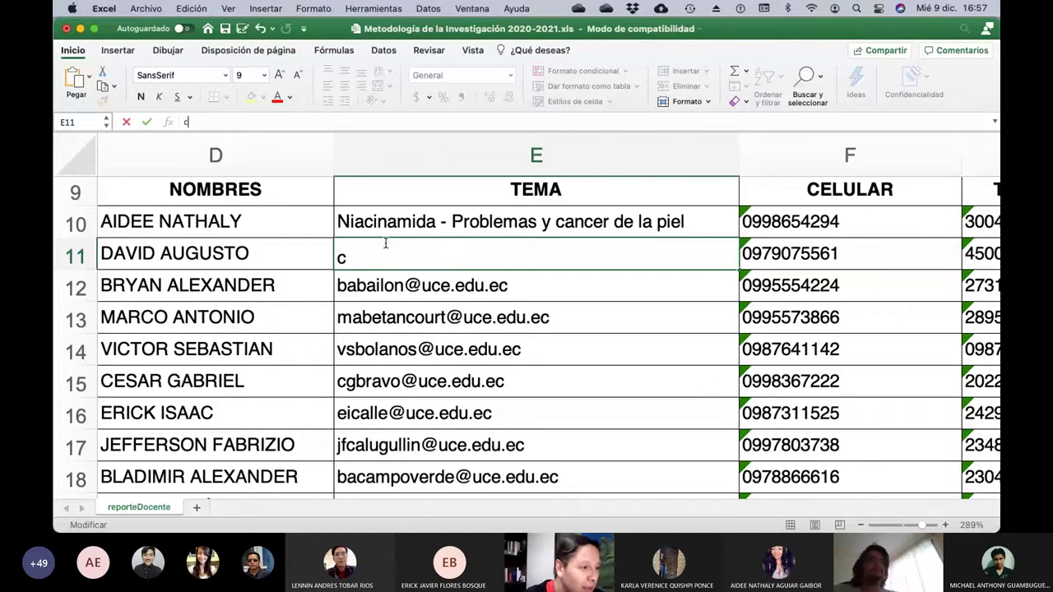
pyautogui.press('Delete')
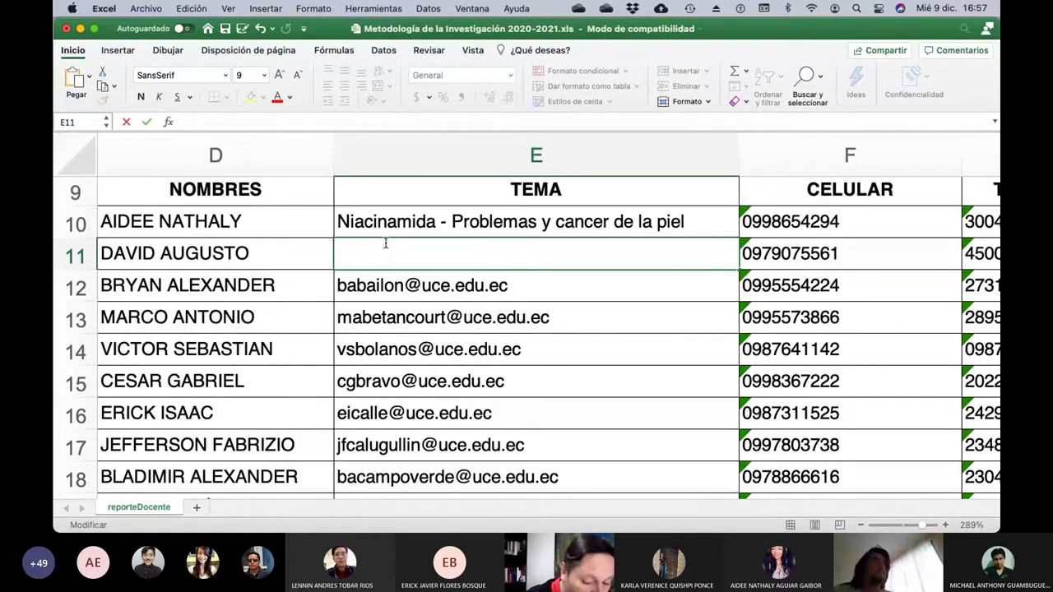
pyautogui.write('Miracurian')
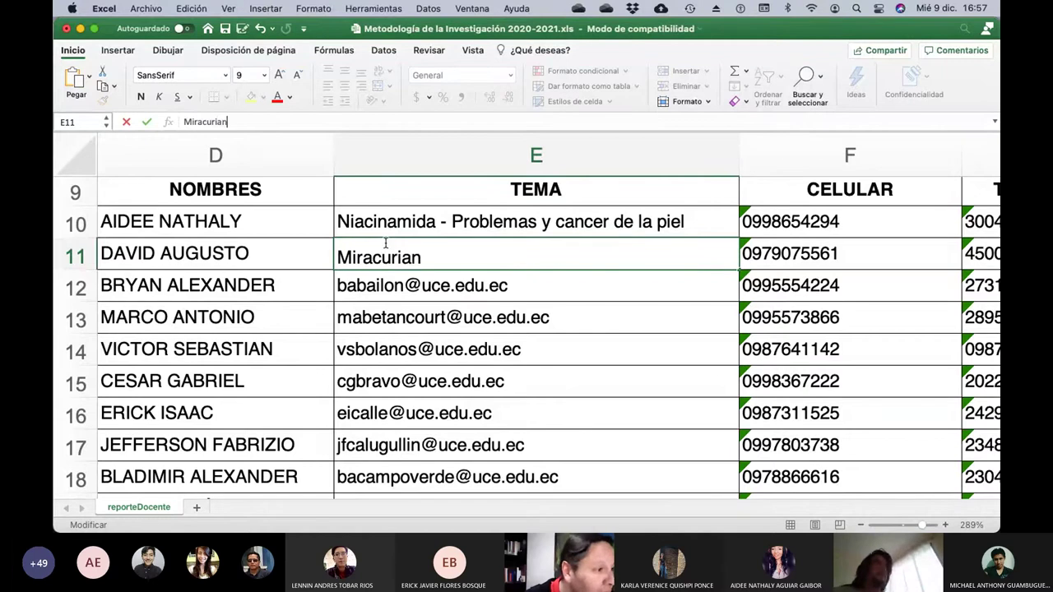
pyautogui.press('BackSpace')
pyautogui.press('BackSpace')
pyautogui.write('na en frut')
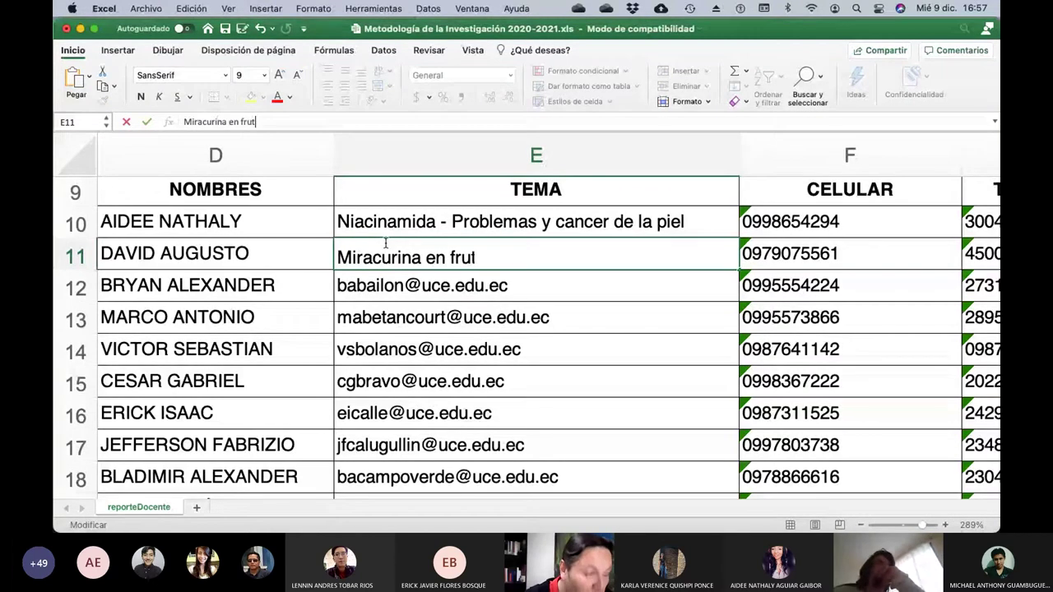
pyautogui.write('o')
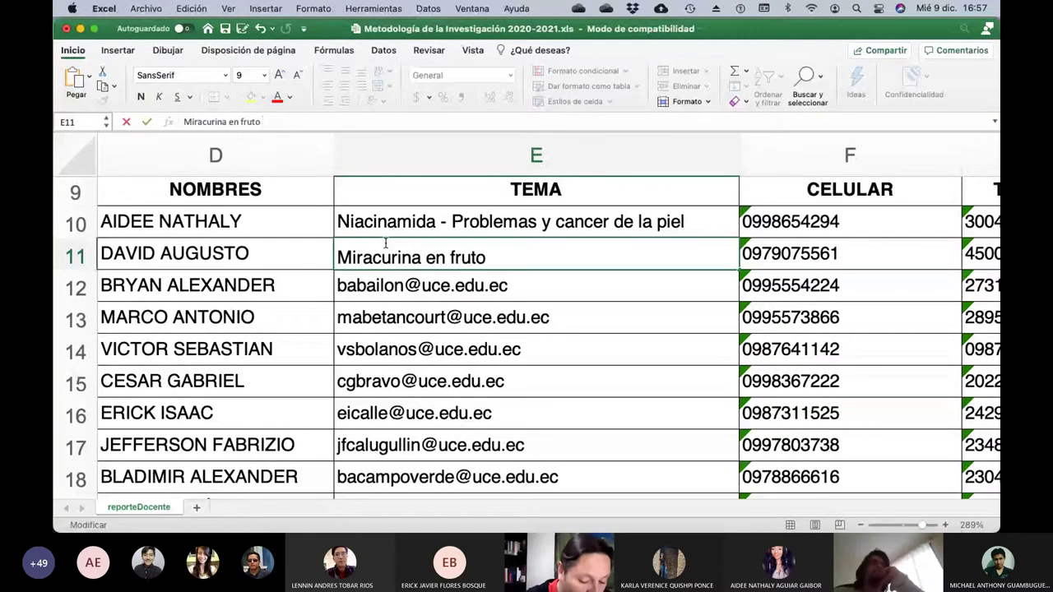
pyautogui.write(' Milagroso')
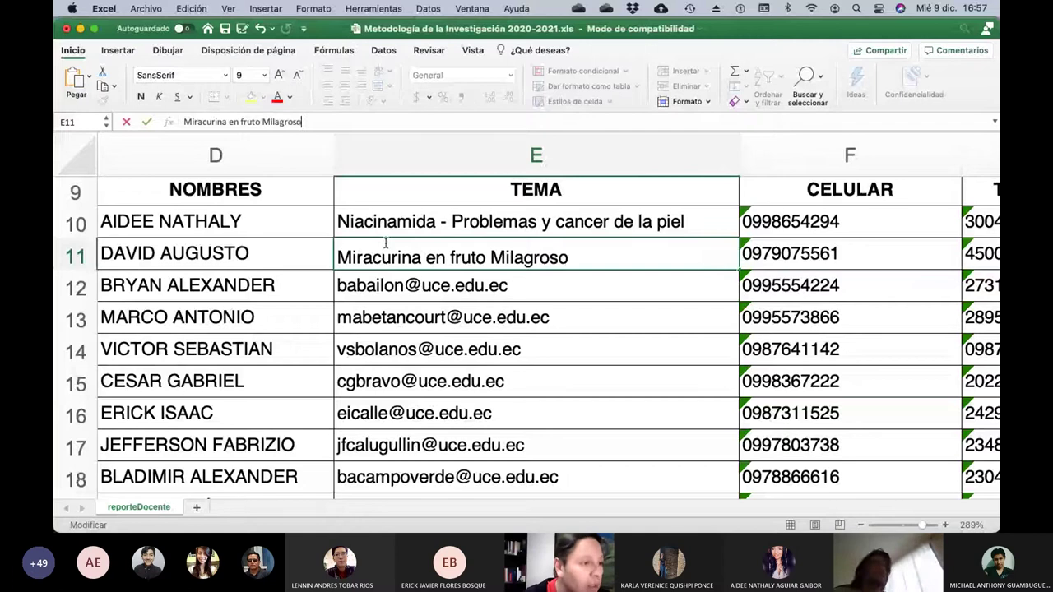
pyautogui.press('Return')
pyautogui.hscroll(-3, 385, 244)
pyautogui.hscroll(-3, 385, 243)
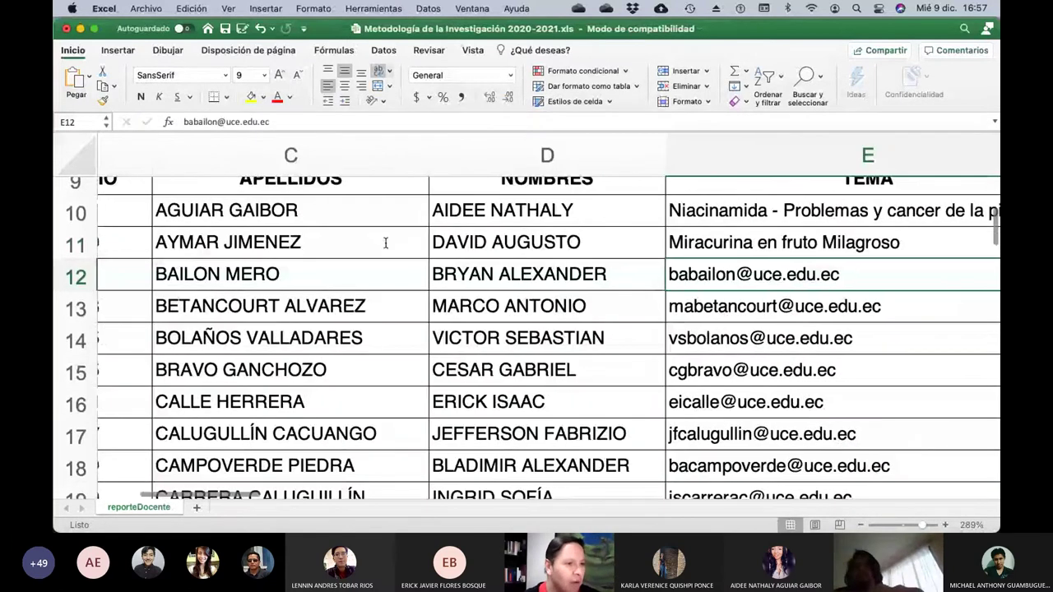
pyautogui.hscroll(2, 385, 244)
pyautogui.scroll(1, 385, 243)
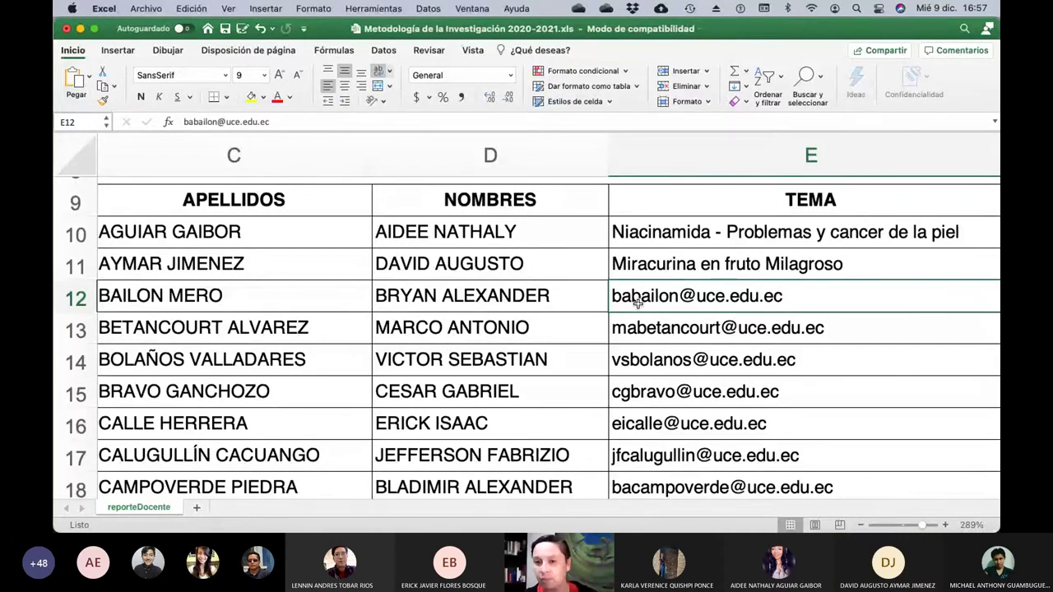
# Save the workbook, then replace the e-mail in E12 with 'No hay tema'.
pyautogui.click(226, 29)
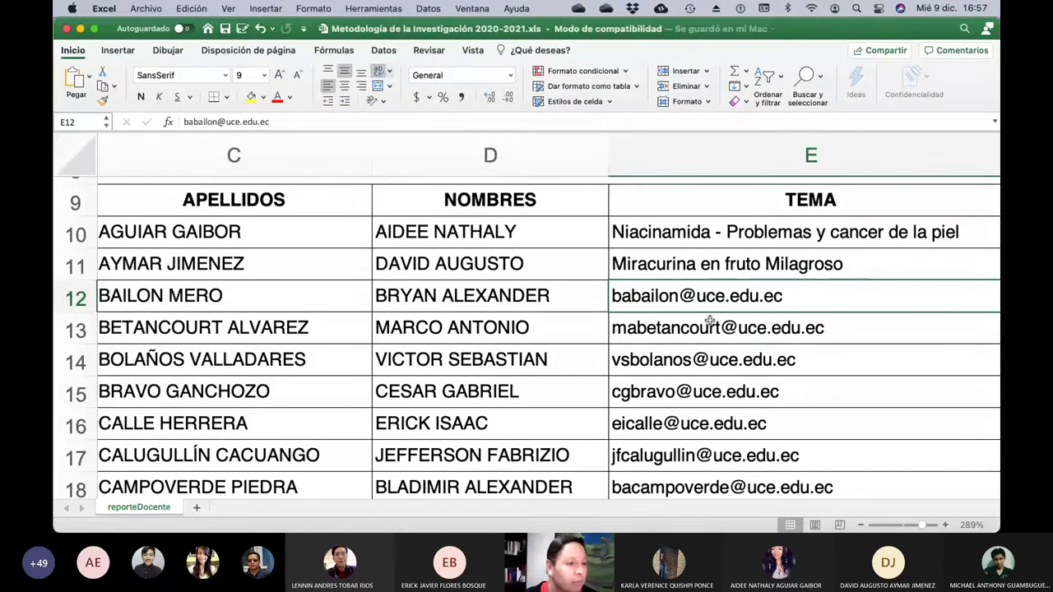
pyautogui.click(281, 122)
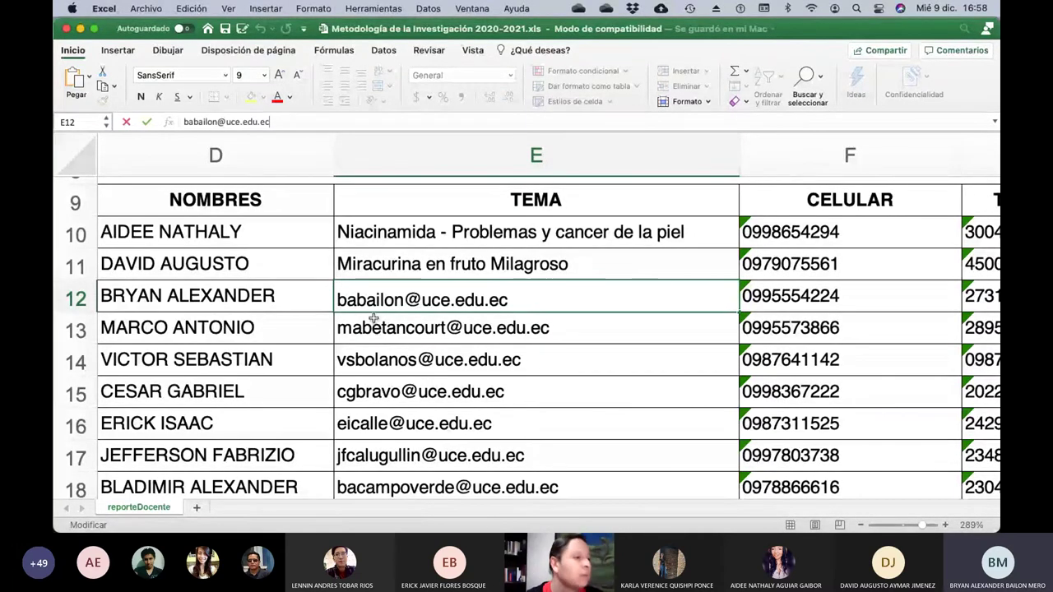
pyautogui.write('No hay tema')
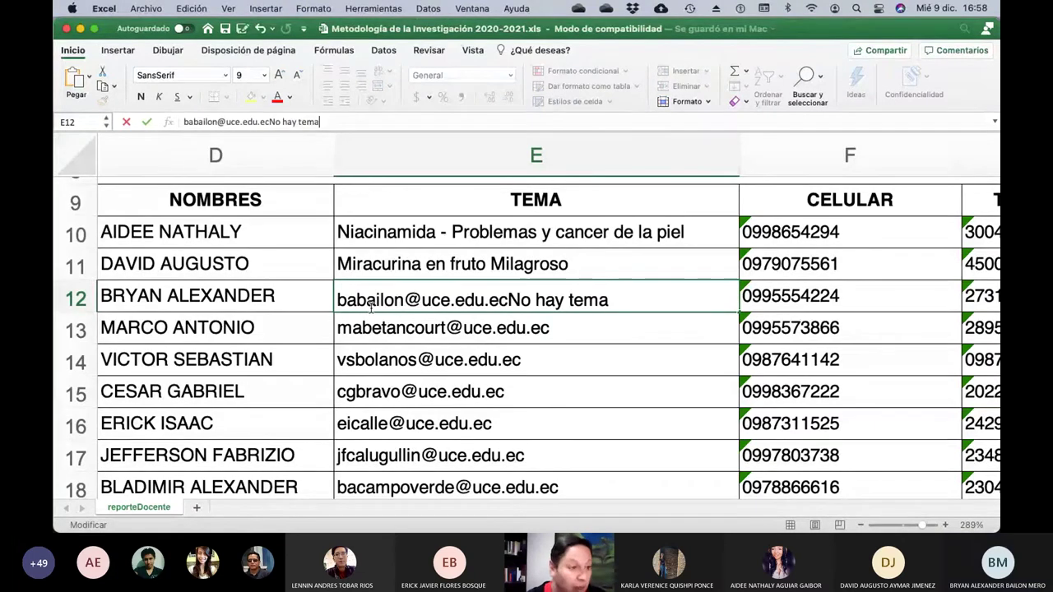
pyautogui.press('BackSpace')
pyautogui.press('BackSpace')
pyautogui.press('BackSpace')
pyautogui.press('BackSpace')
pyautogui.press('BackSpace')
pyautogui.press('BackSpace')
pyautogui.press('BackSpace')
pyautogui.press('BackSpace')
pyautogui.press('BackSpace')
pyautogui.press('BackSpace')
pyautogui.press('BackSpace')
pyautogui.press('BackSpace')
pyautogui.press('BackSpace')
pyautogui.press('BackSpace')
pyautogui.press('BackSpace')
pyautogui.press('BackSpace')
pyautogui.press('BackSpace')
pyautogui.press('BackSpace')
pyautogui.press('BackSpace')
pyautogui.press('BackSpace')
pyautogui.press('BackSpace')
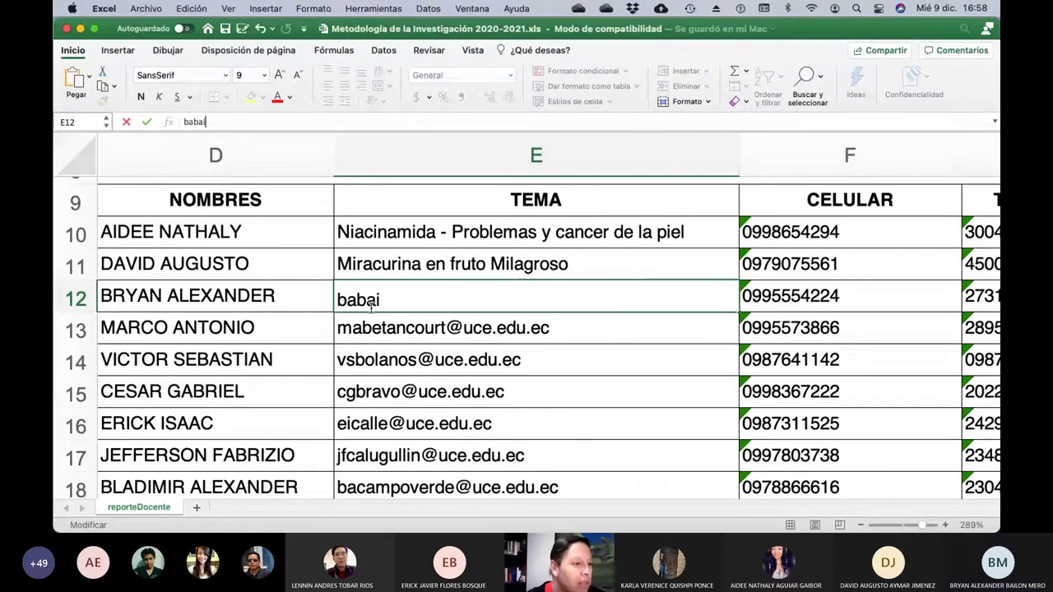
pyautogui.write('No ')
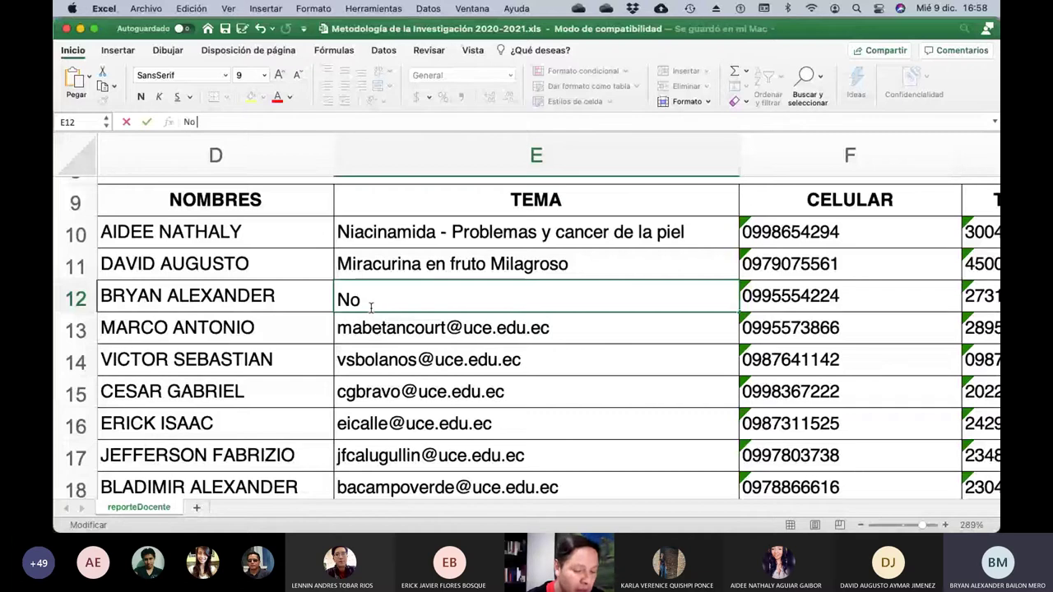
pyautogui.write('hay tema')
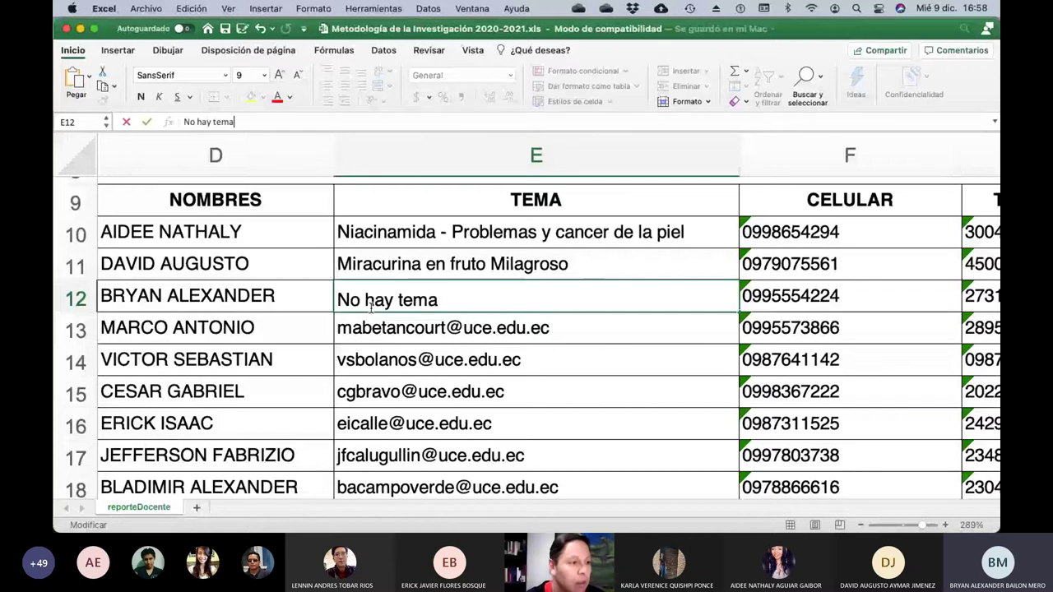
pyautogui.press('Return')
# Widen the TEMA column E to 42.17.
pyautogui.hscroll(-3, 372, 309)
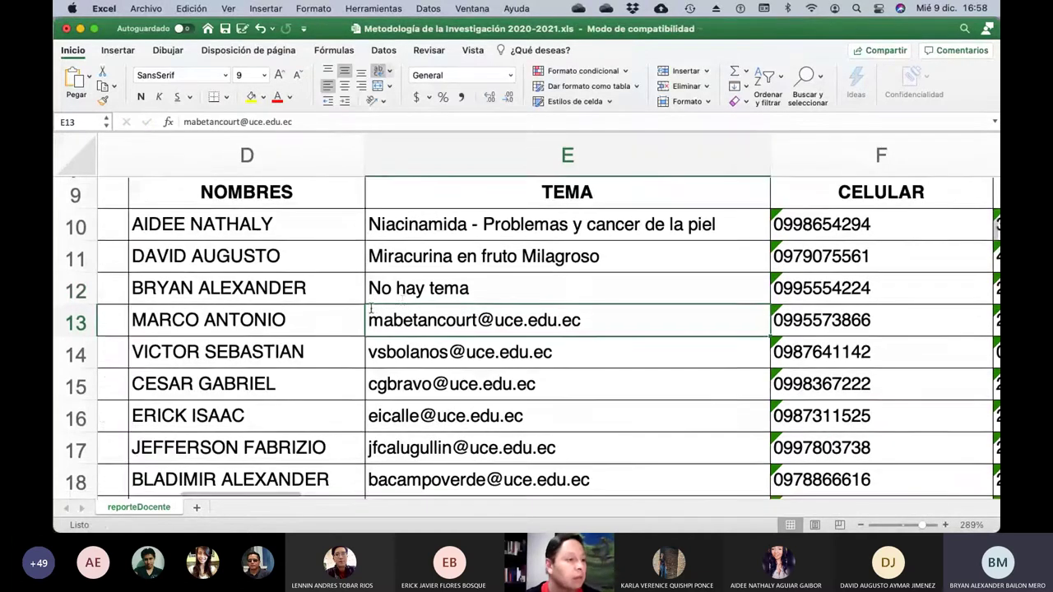
pyautogui.hscroll(-3, 372, 309)
pyautogui.scroll(1, 372, 309)
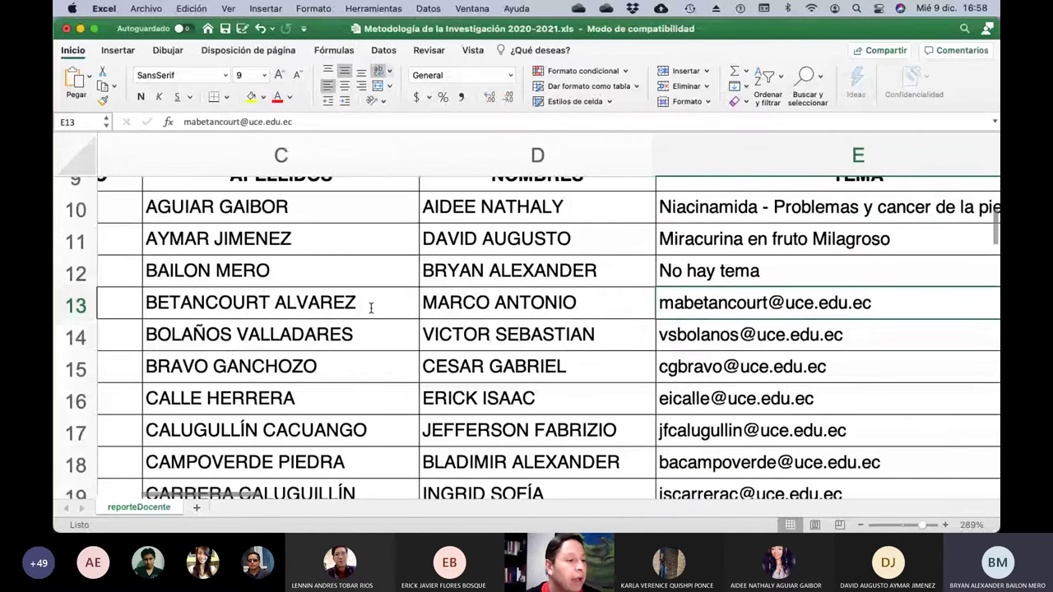
pyautogui.hscroll(3, 371, 310)
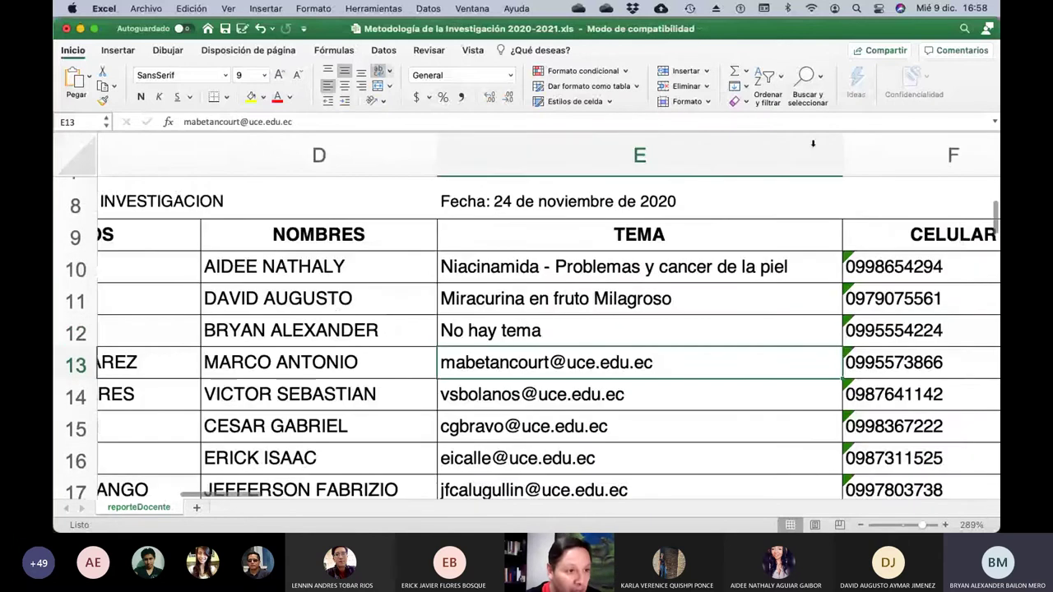
pyautogui.moveTo(842, 149); pyautogui.dragTo(954, 132)
pyautogui.hscroll(-3, 741, 312)
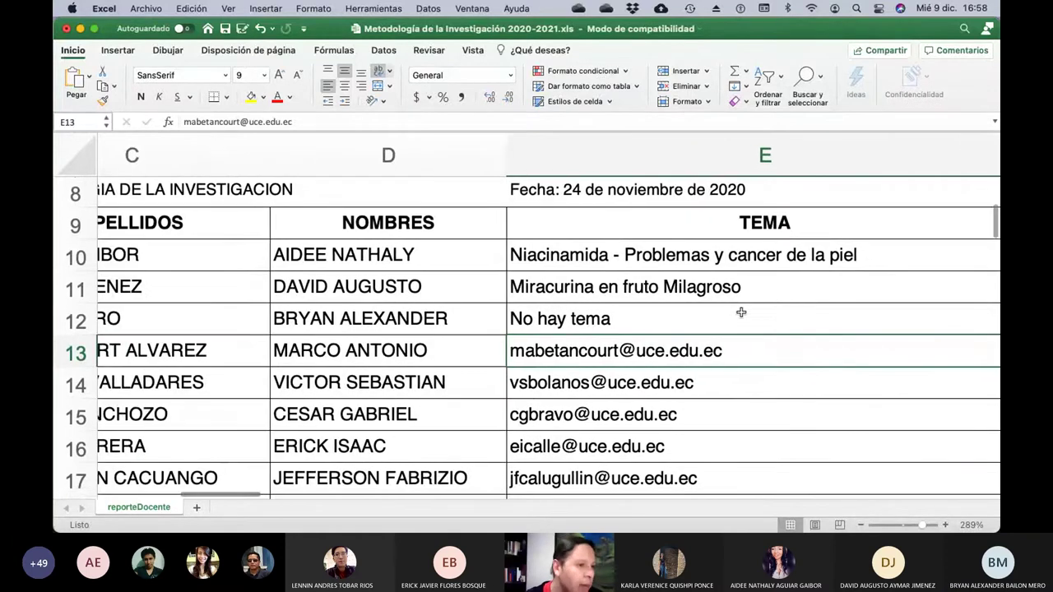
pyautogui.scroll(2, 741, 312)
pyautogui.hscroll(5, 741, 312)
pyautogui.scroll(1, 741, 312)
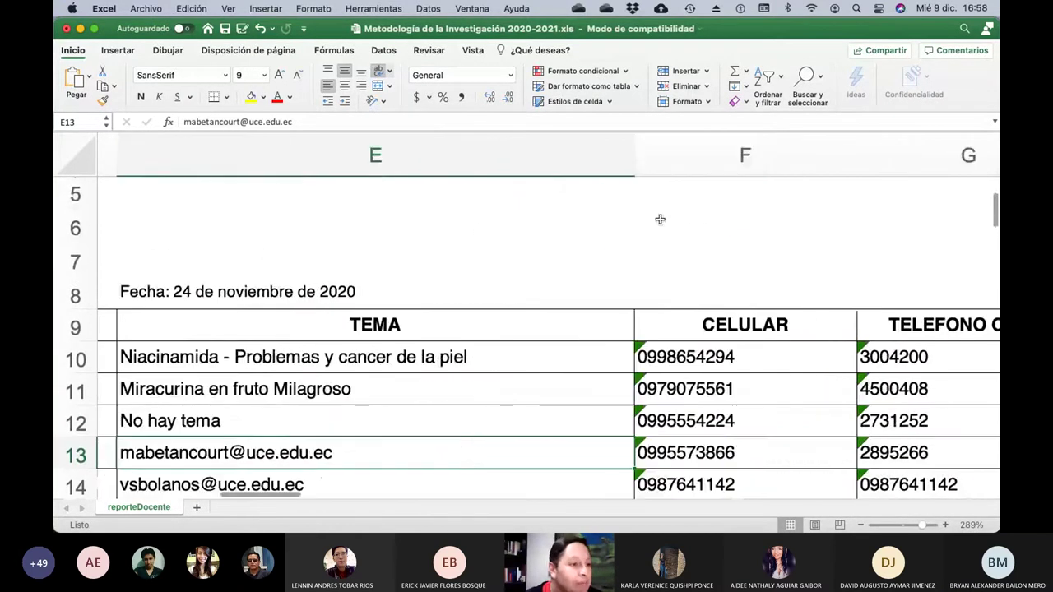
# Widen column E further and narrow columns C and D, leaving NOMBRES at 18.50.
pyautogui.moveTo(633, 153); pyautogui.dragTo(826, 165)
pyautogui.hscroll(-5, 469, 383)
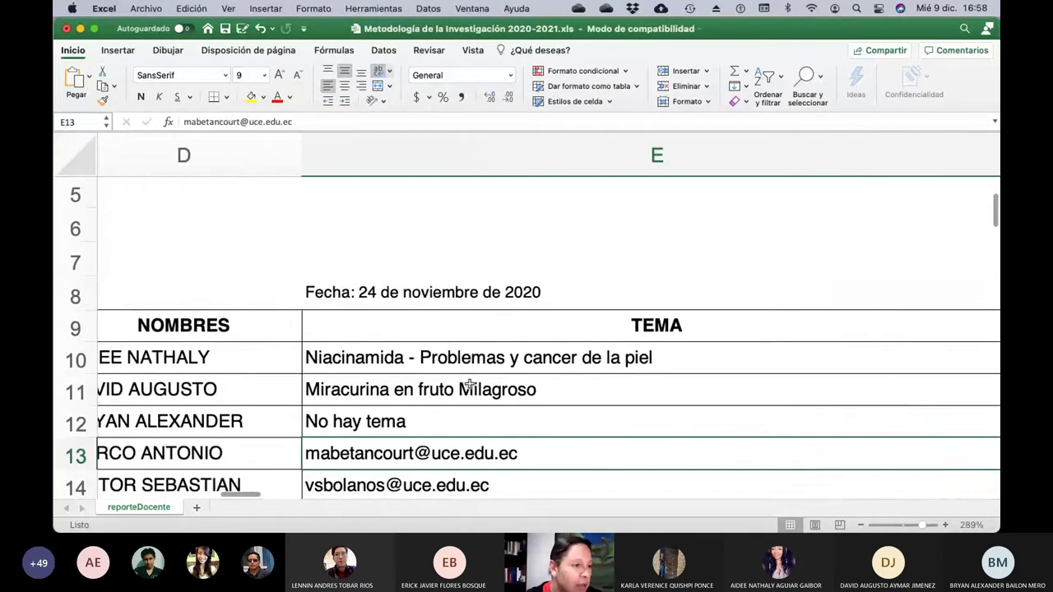
pyautogui.hscroll(-3, 469, 384)
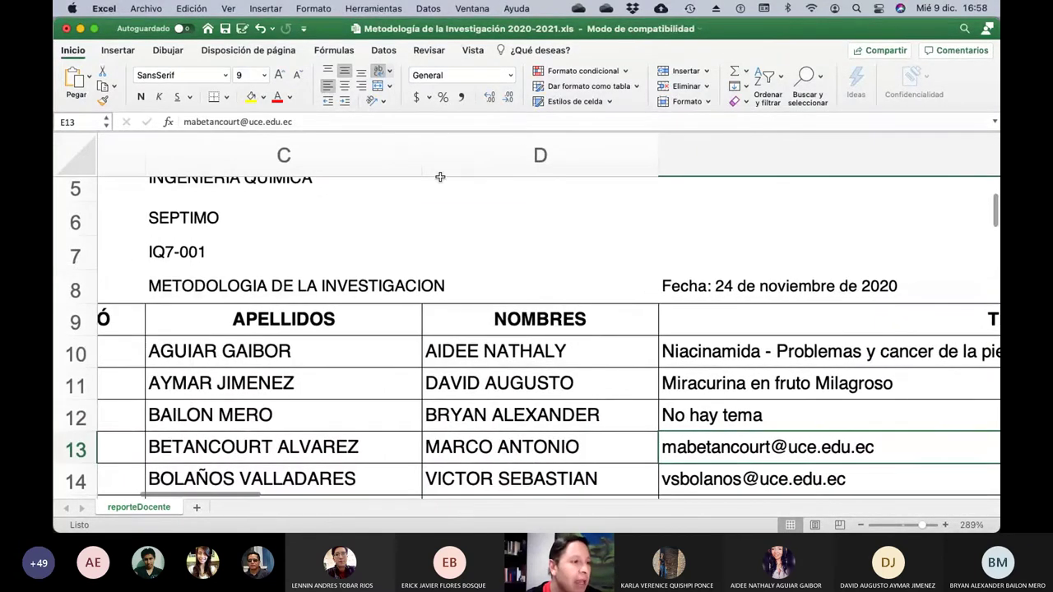
pyautogui.moveTo(420, 157); pyautogui.dragTo(402, 155)
pyautogui.click(407, 155)
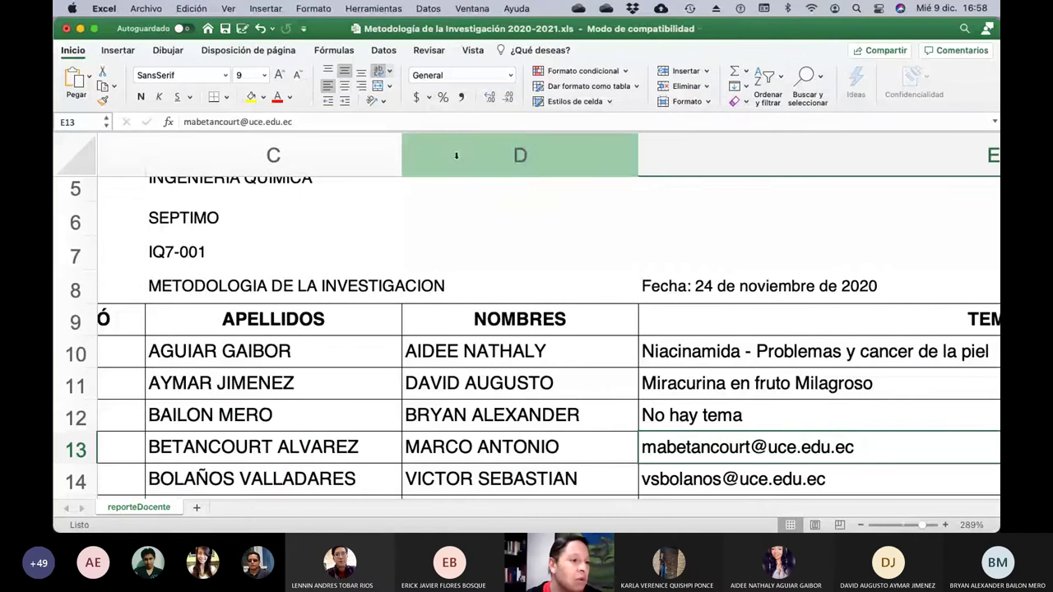
pyautogui.moveTo(636, 158); pyautogui.dragTo(632, 158)
pyautogui.scroll(-4, 810, 274)
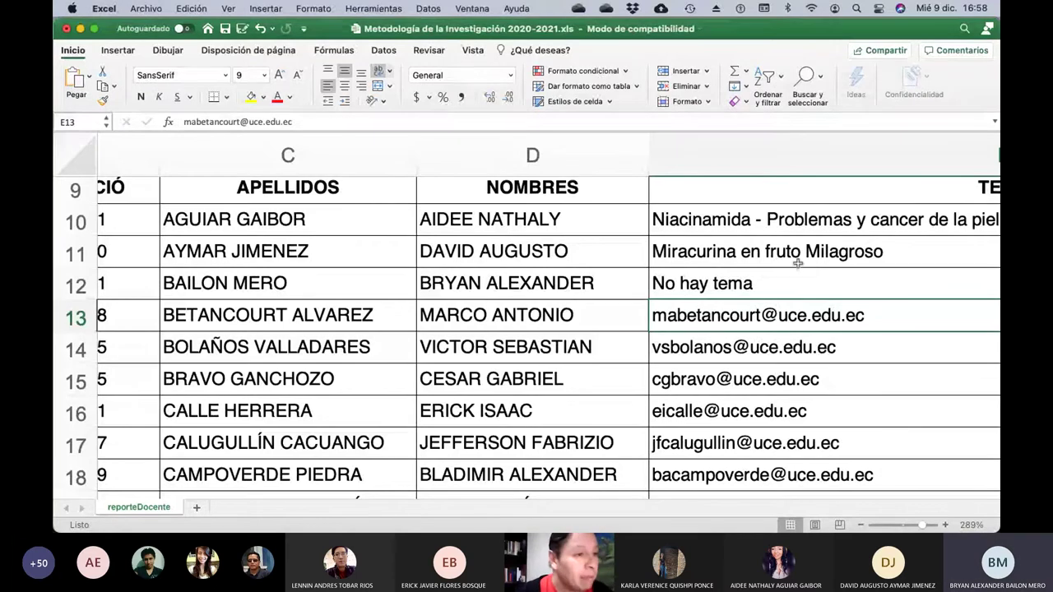
# Append '-09.12.2020' to the E9 heading so it reads 'TEMA -09.12.2020'.
pyautogui.click(796, 197)
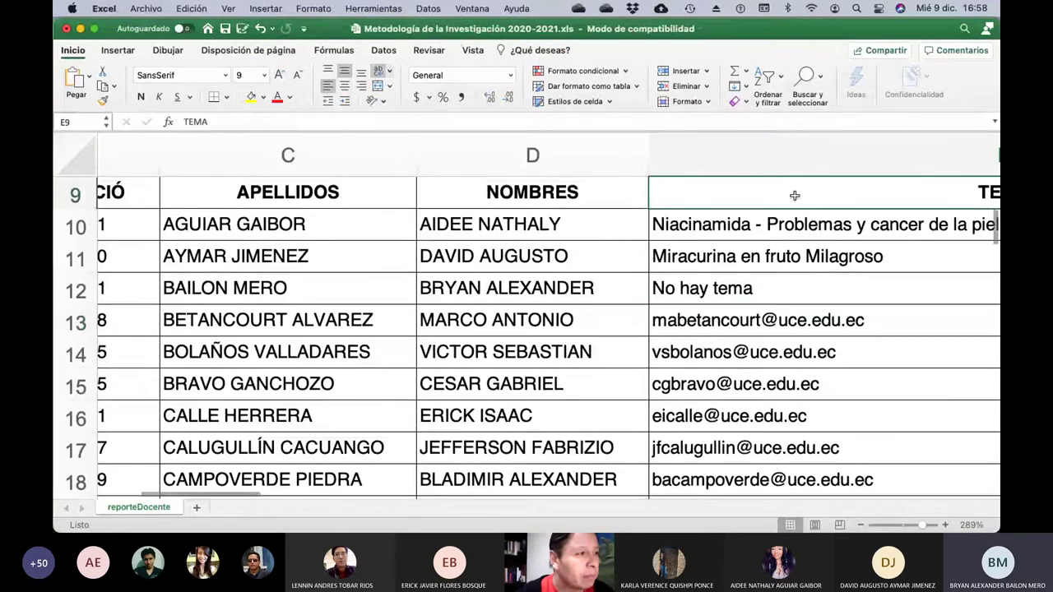
pyautogui.click(237, 117)
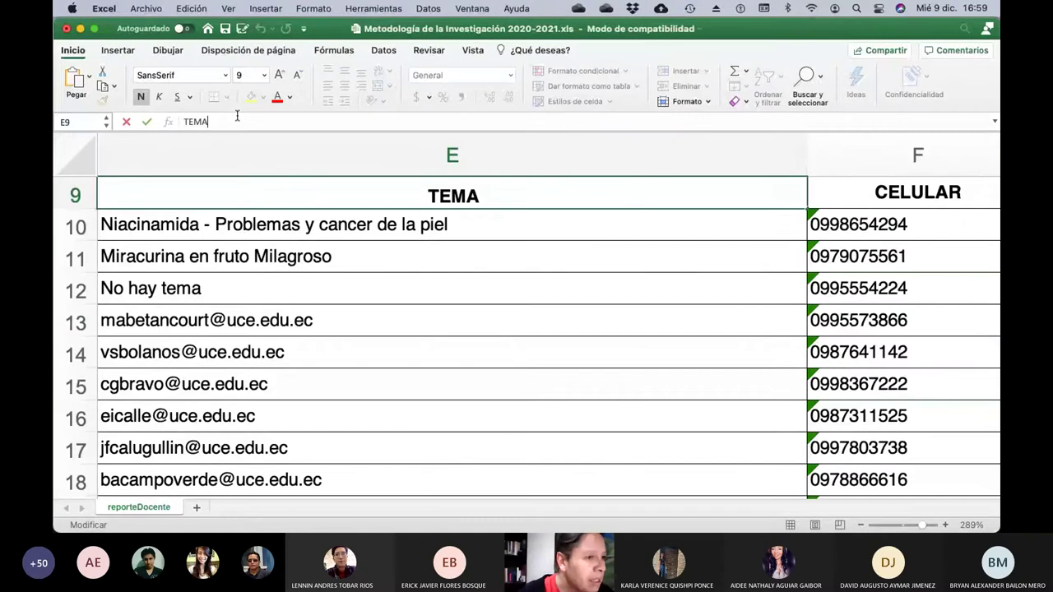
pyautogui.write('-0')
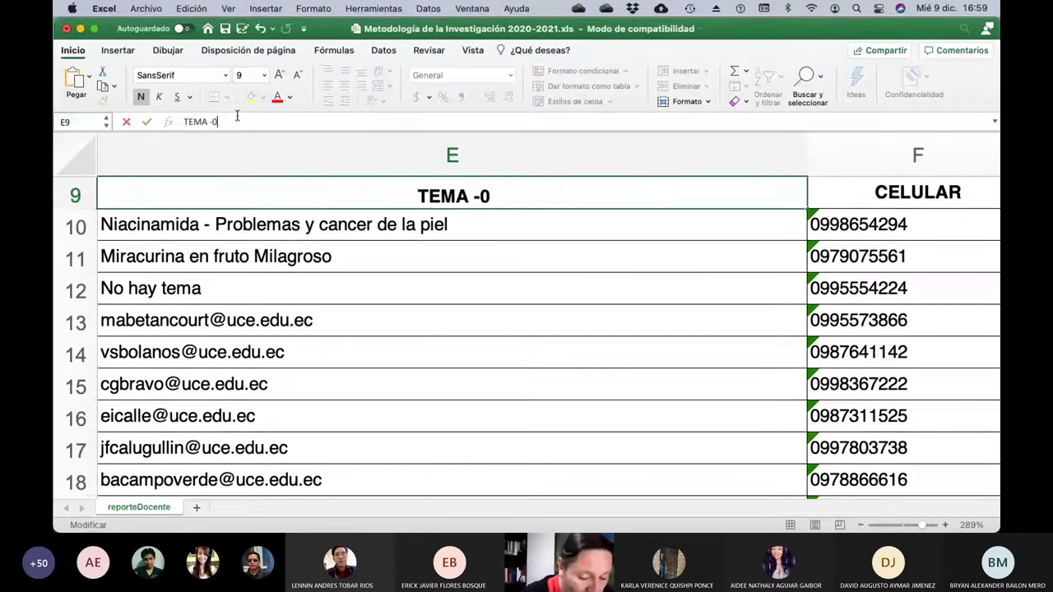
pyautogui.write('9.12.2020')
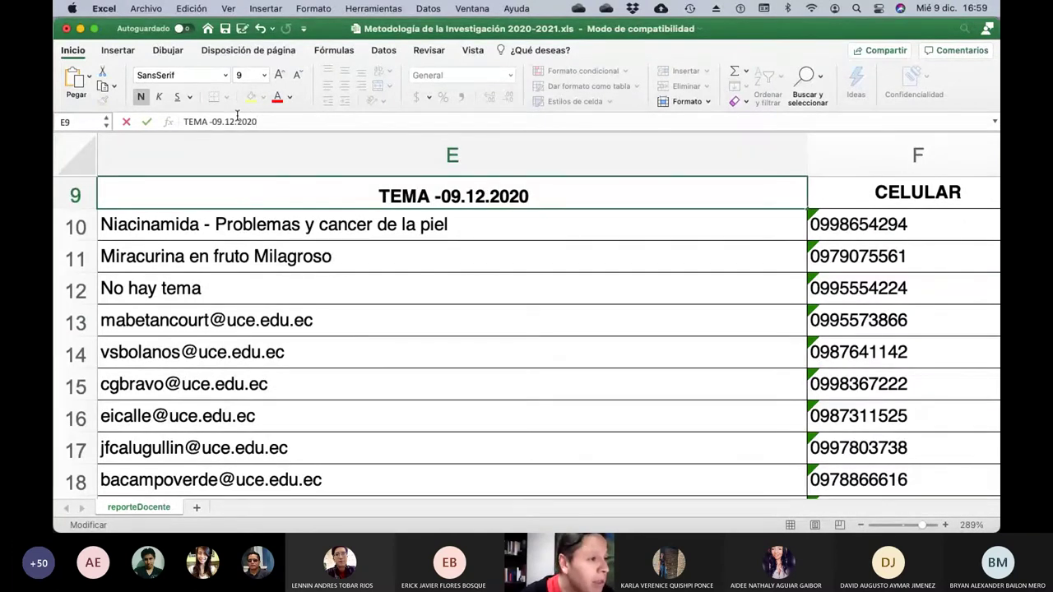
pyautogui.press('Return')
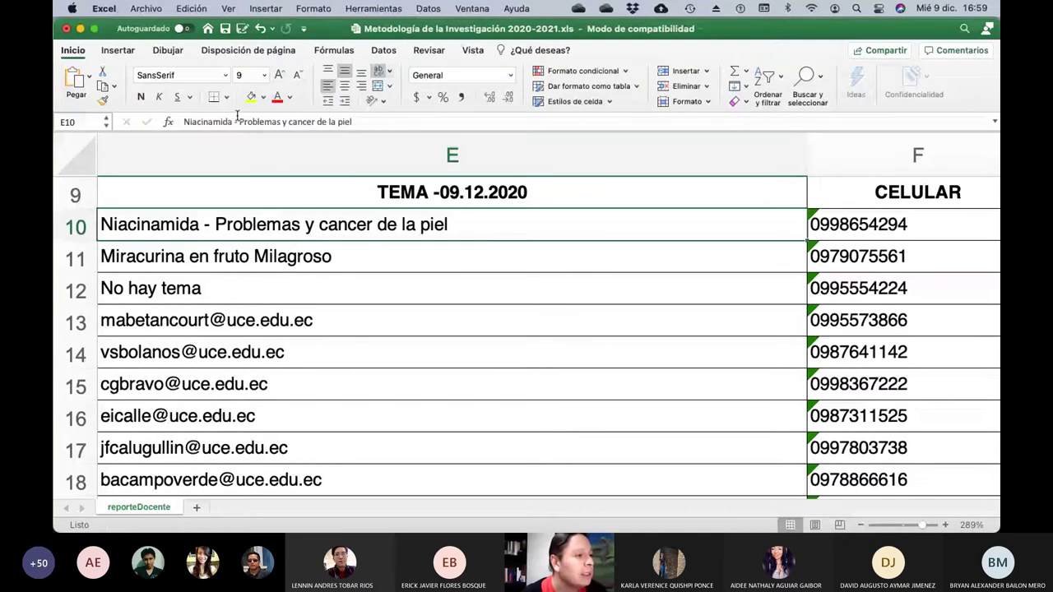
pyautogui.hscroll(-2, 353, 285)
pyautogui.hscroll(-5, 353, 286)
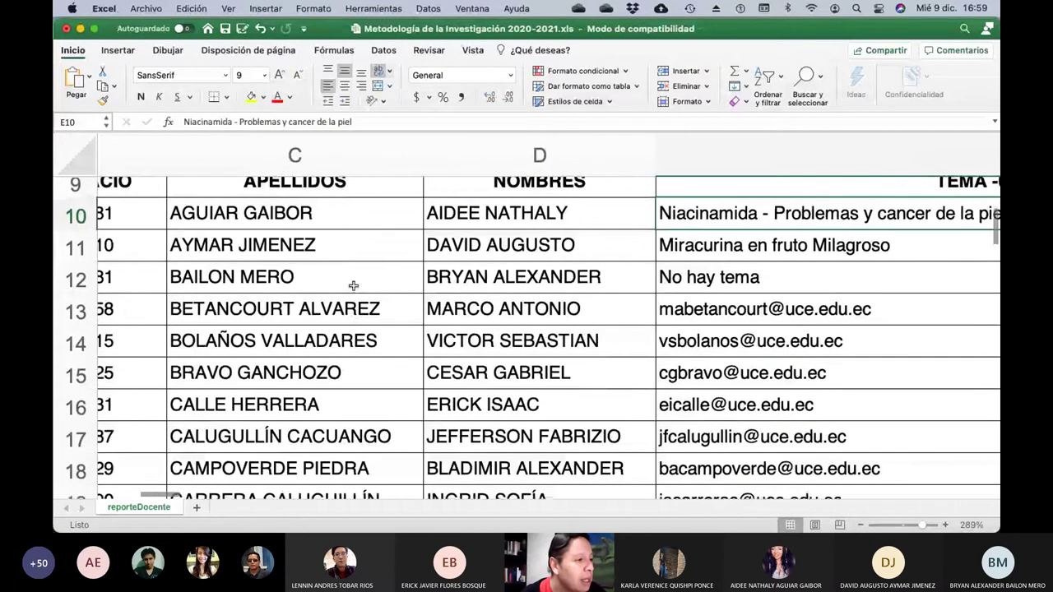
pyautogui.scroll(-1, 353, 286)
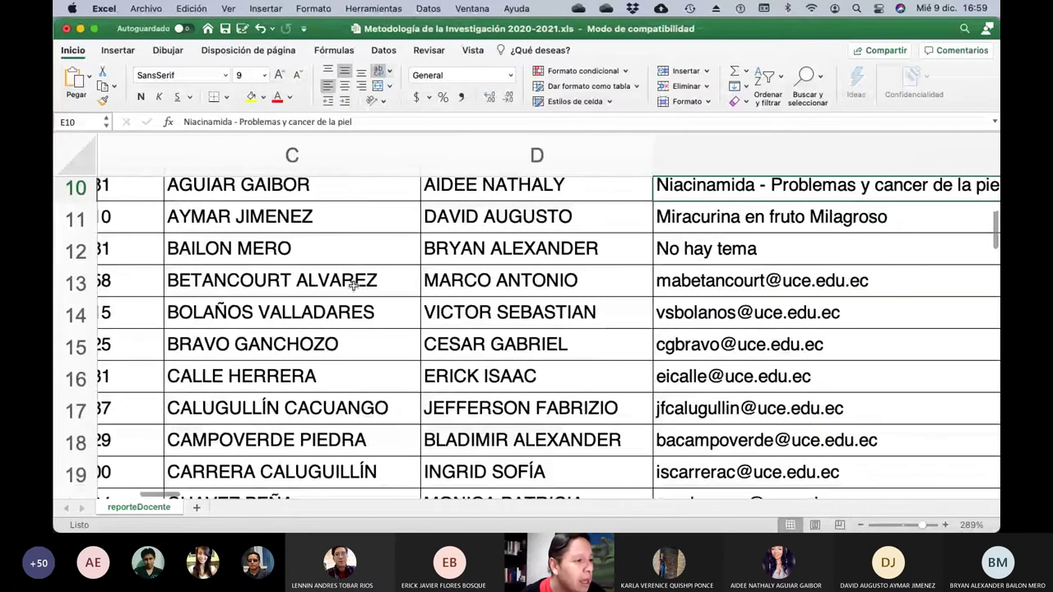
pyautogui.click(754, 283)
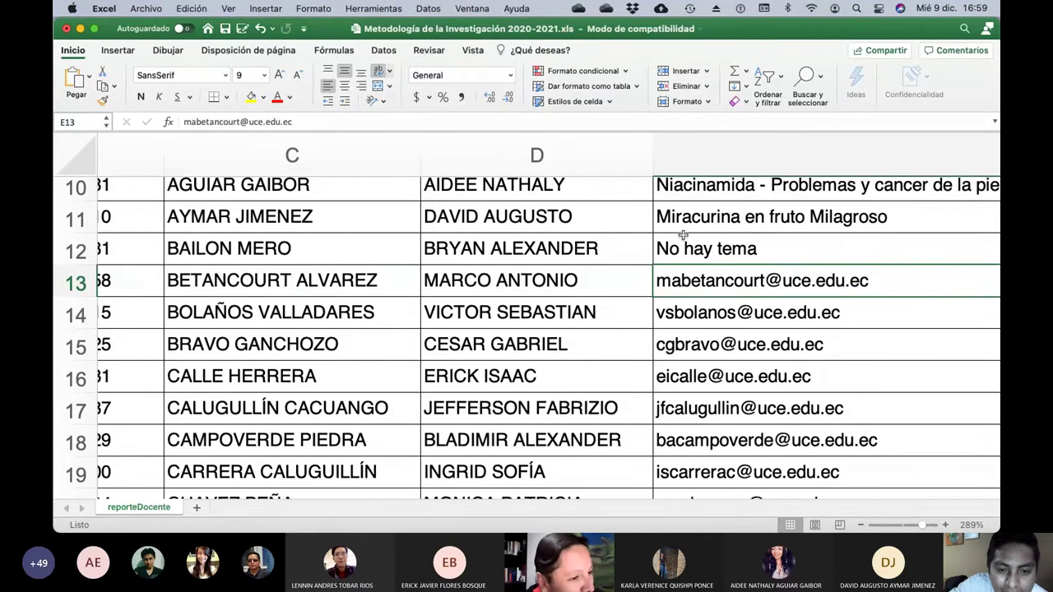
# Replace the e-mail in E13 with the topic 'Malta de Whisky'.
pyautogui.click(320, 123)
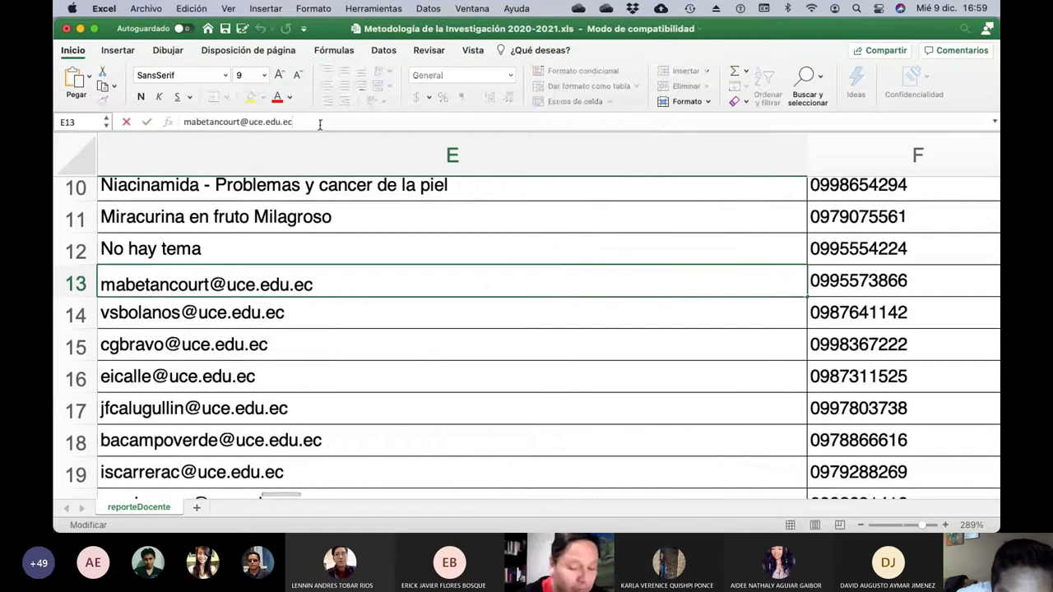
pyautogui.press('BackSpace')
pyautogui.press('BackSpace')
pyautogui.press('BackSpace')
pyautogui.press('BackSpace')
pyautogui.press('BackSpace')
pyautogui.press('BackSpace')
pyautogui.press('BackSpace')
pyautogui.press('BackSpace')
pyautogui.press('BackSpace')
pyautogui.press('BackSpace')
pyautogui.press('BackSpace')
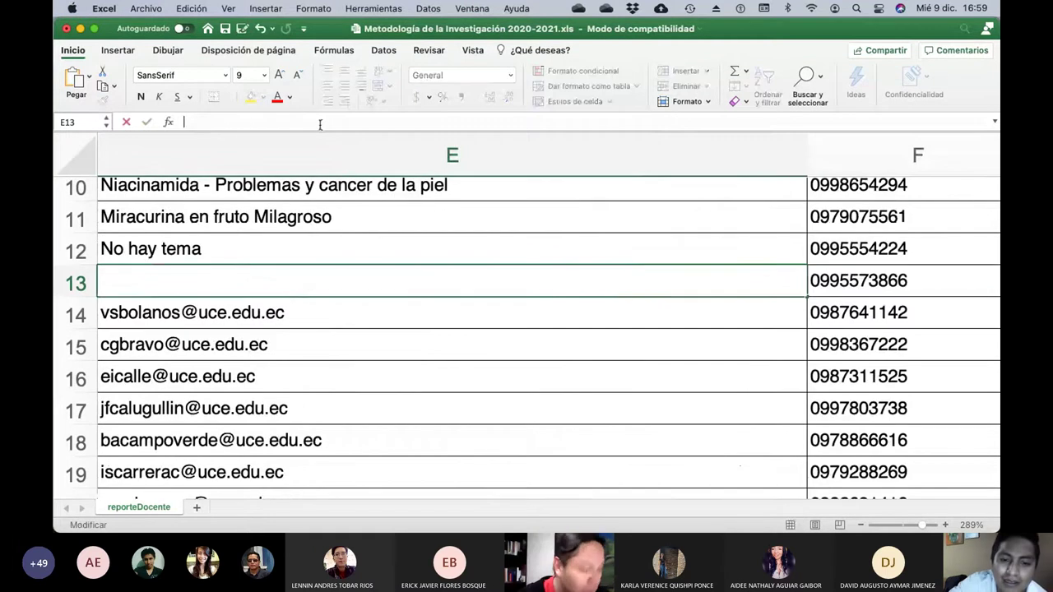
pyautogui.write('Malta de ')
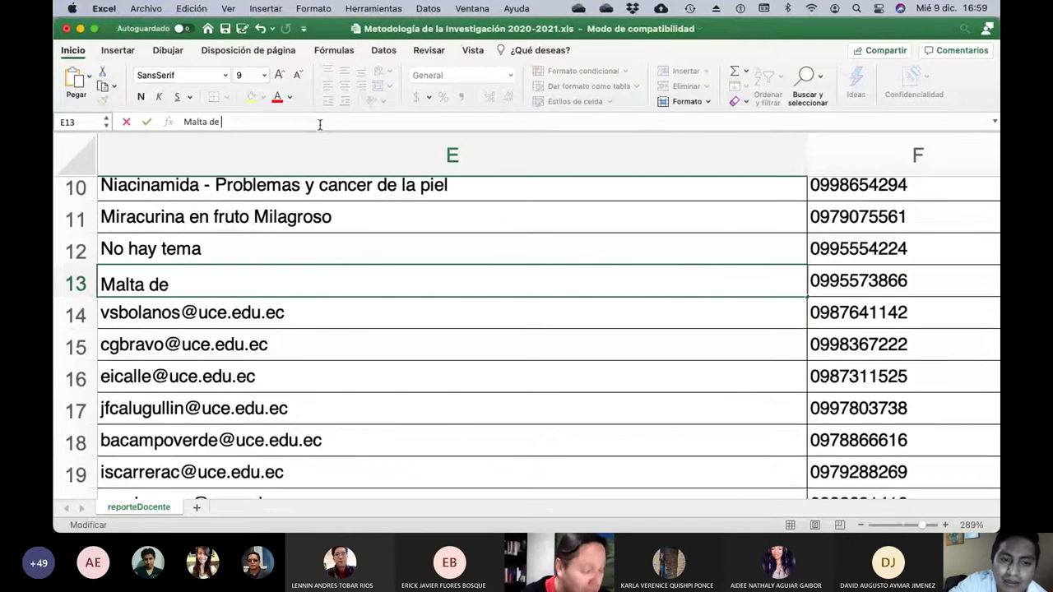
pyautogui.write('Whisky')
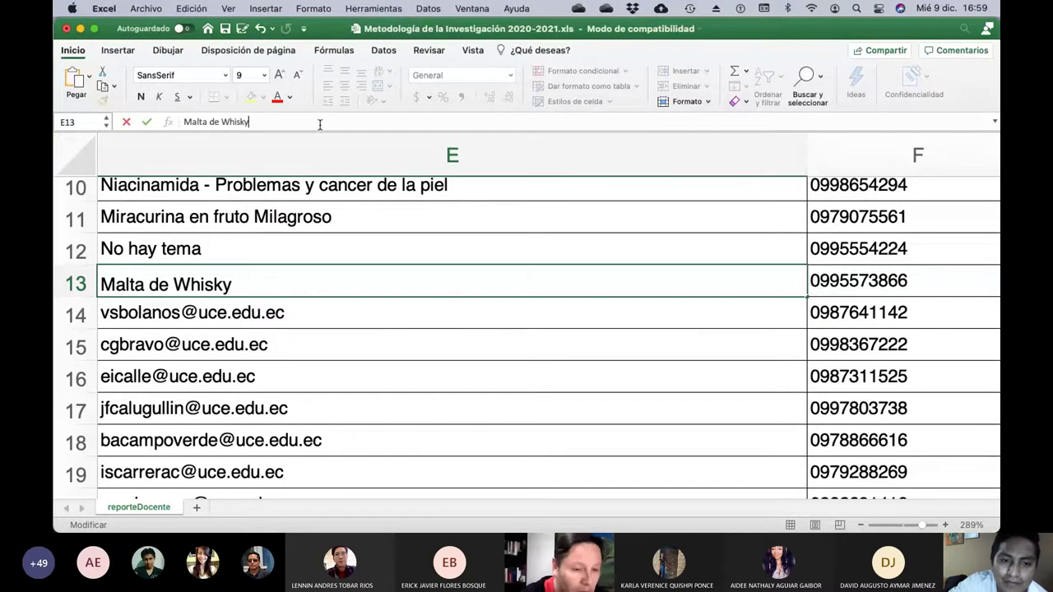
pyautogui.press('Return')
pyautogui.press('Left')
pyautogui.press('Left')
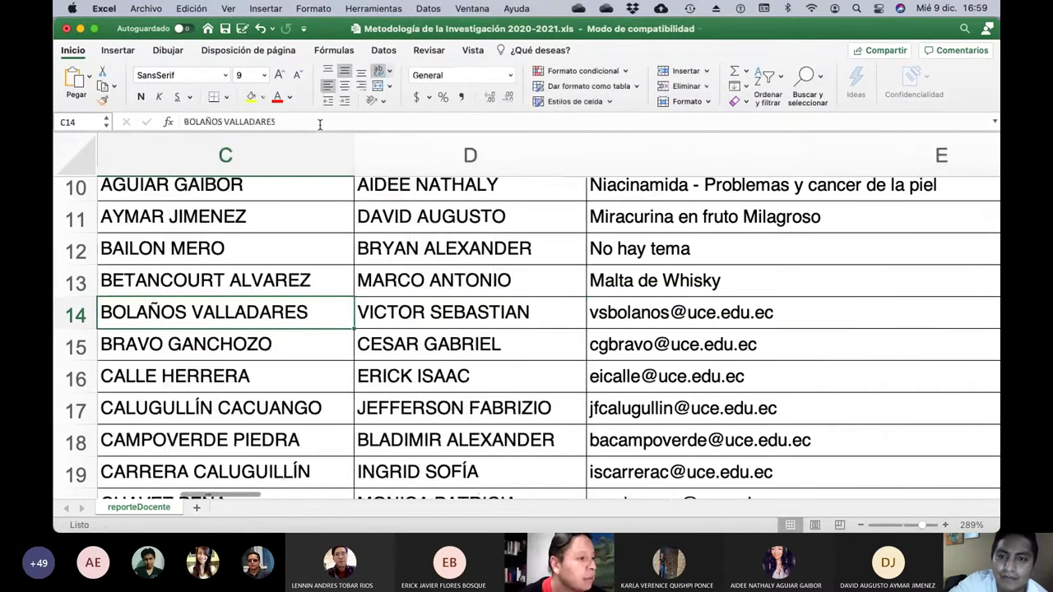
pyautogui.press('Right')
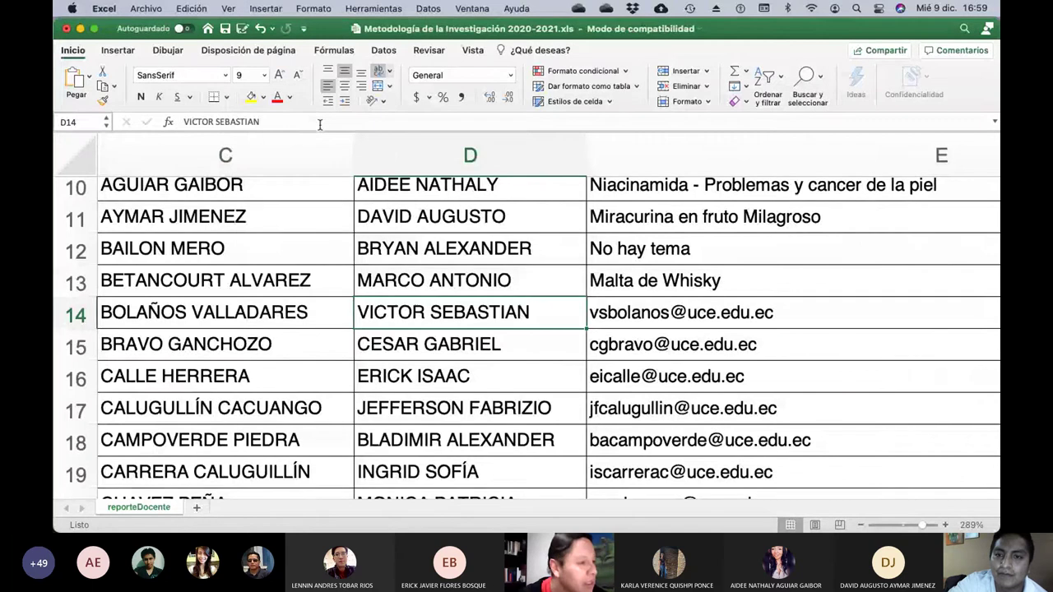
pyautogui.press('Right')
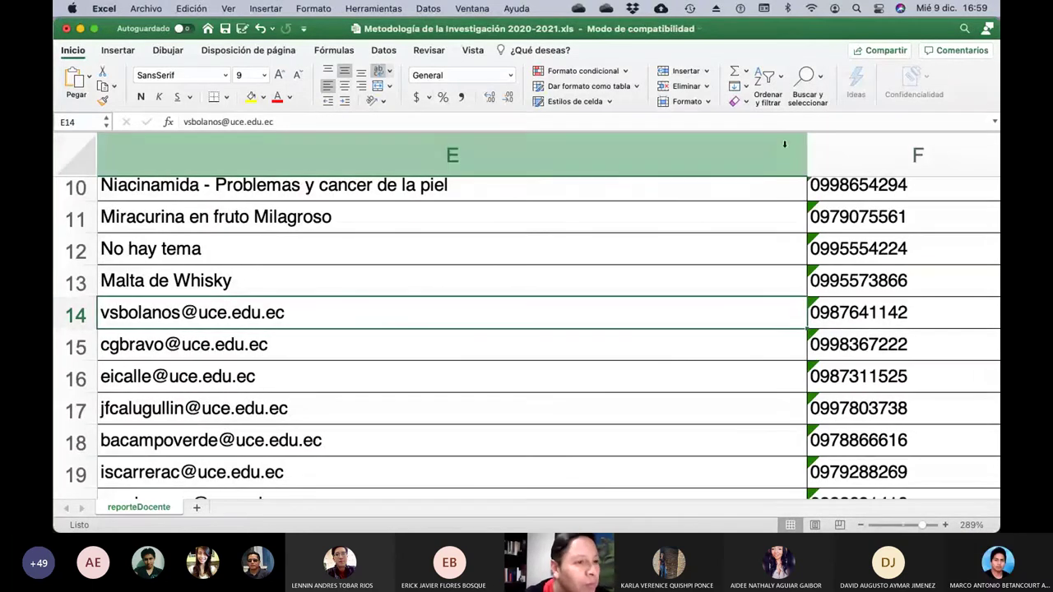
# Widen column E to 70.00 so longer topics fit.
pyautogui.moveTo(804, 153); pyautogui.dragTo(946, 161)
pyautogui.hscroll(-5, 451, 278)
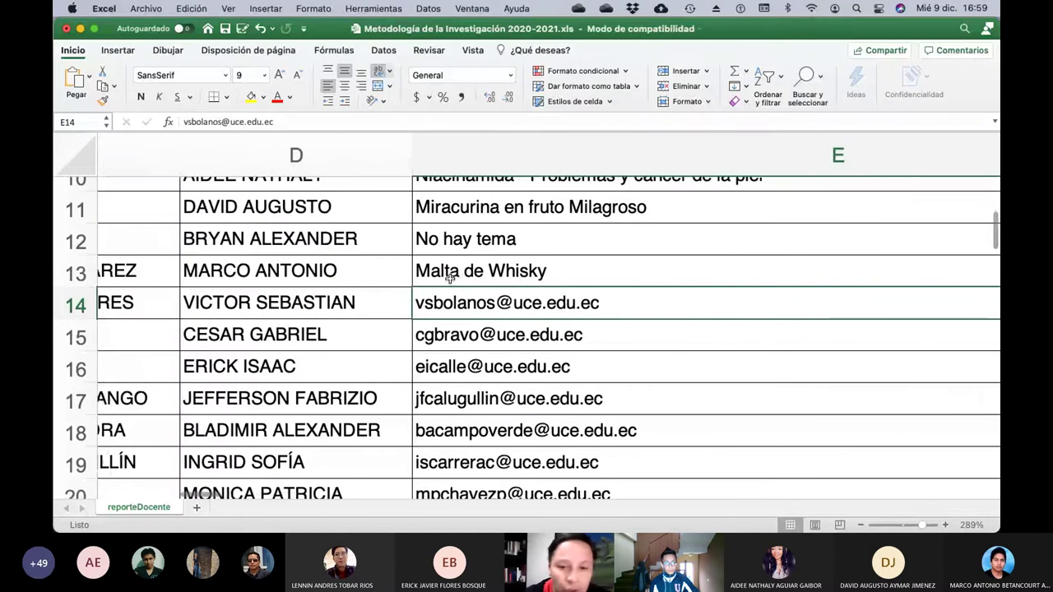
pyautogui.hscroll(-1, 451, 278)
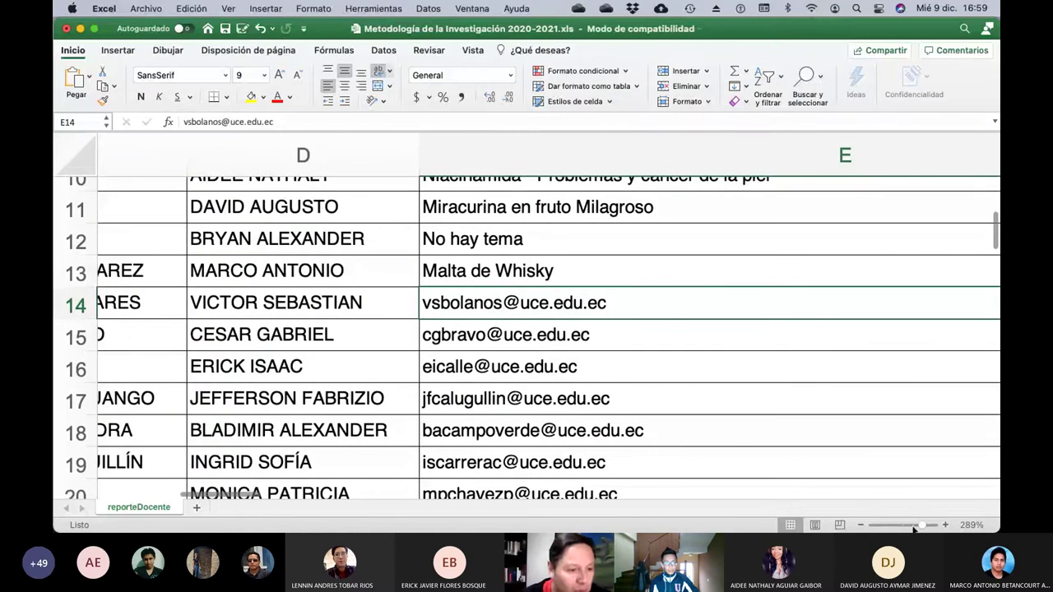
pyautogui.hscroll(5, 913, 529)
pyautogui.moveTo(922, 525); pyautogui.dragTo(916, 524)
pyautogui.hscroll(-5, 477, 342)
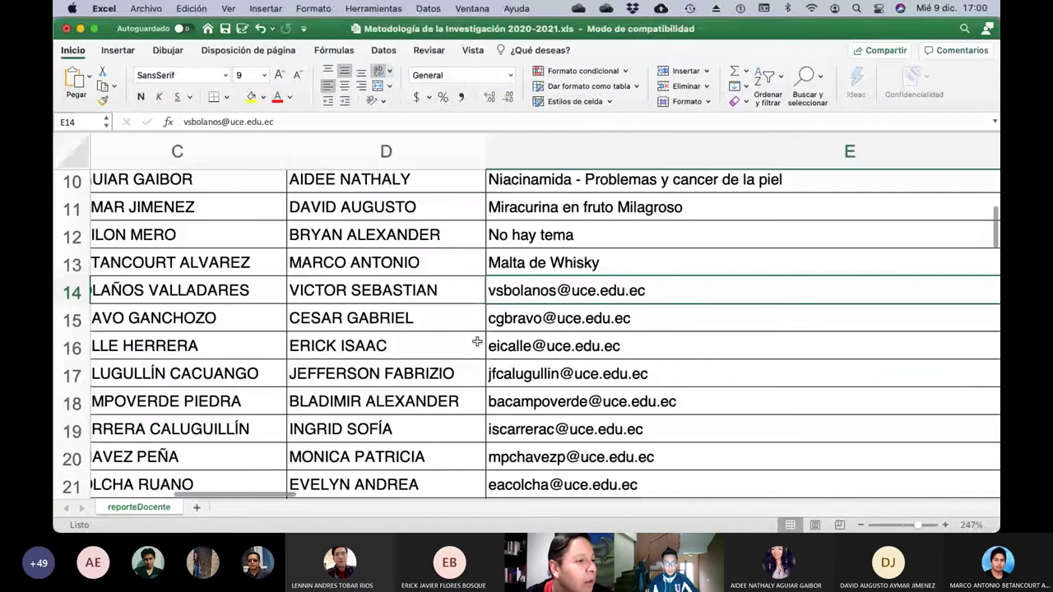
pyautogui.hscroll(-2, 477, 341)
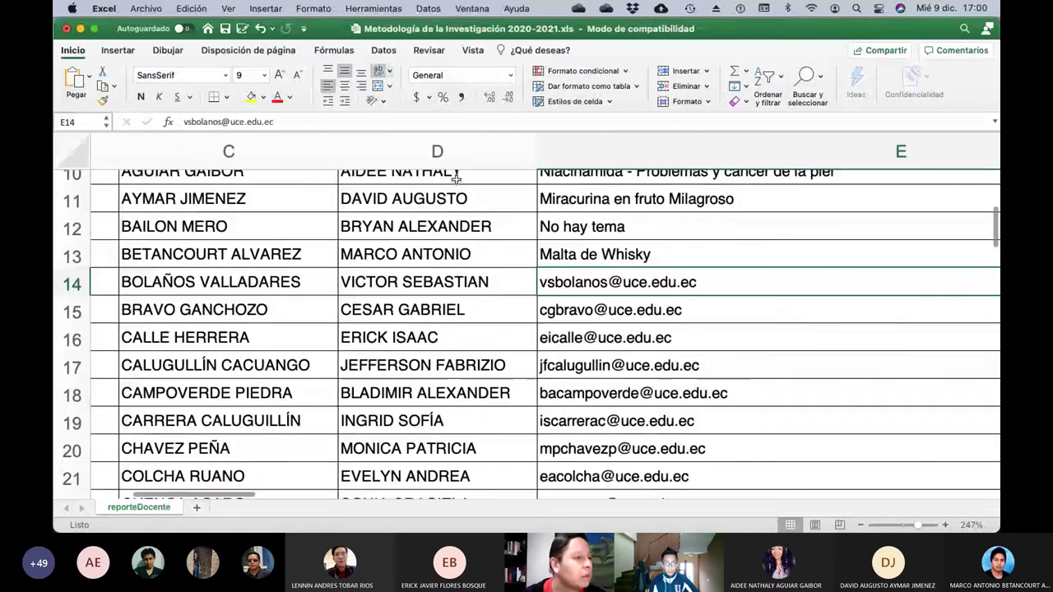
# Cut the e-mail address out of cell E14, leaving it empty.
pyautogui.click(279, 121)
pyautogui.tripleClick(280, 121)
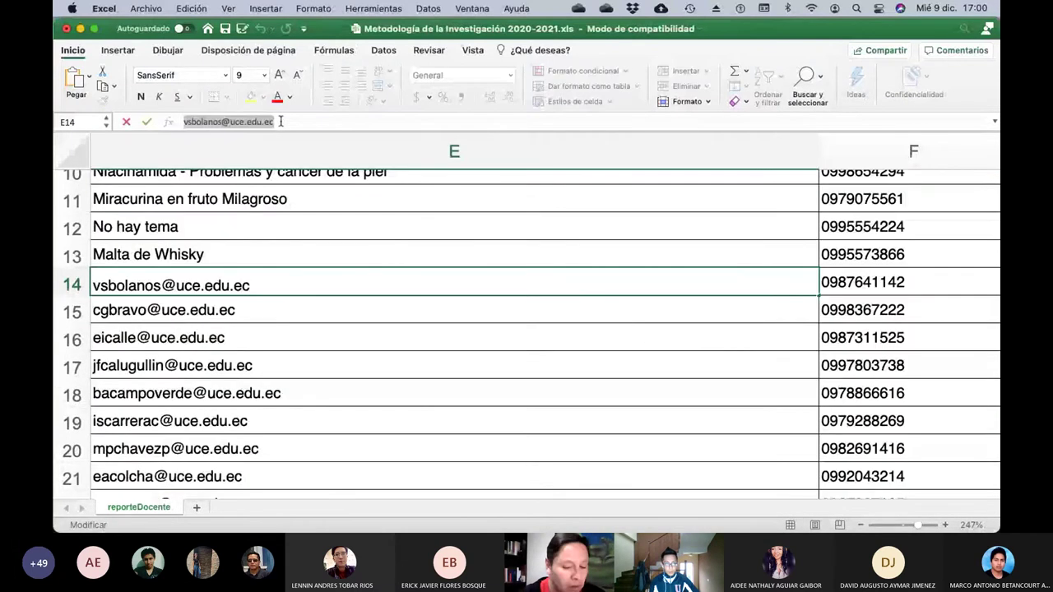
pyautogui.hotkey('ctrl', 'x')
pyautogui.press('Return')
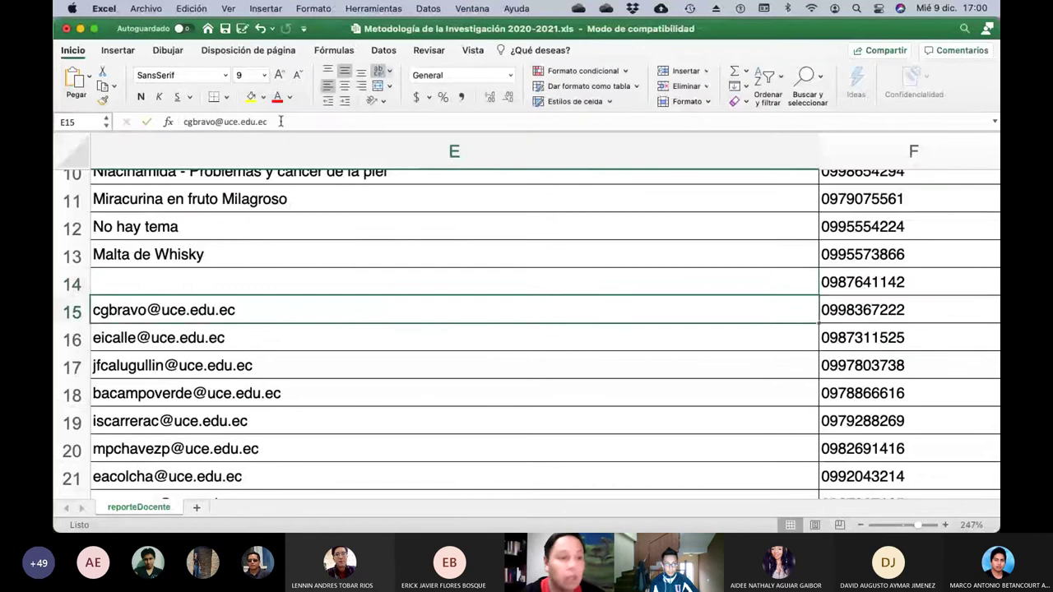
pyautogui.press('Left')
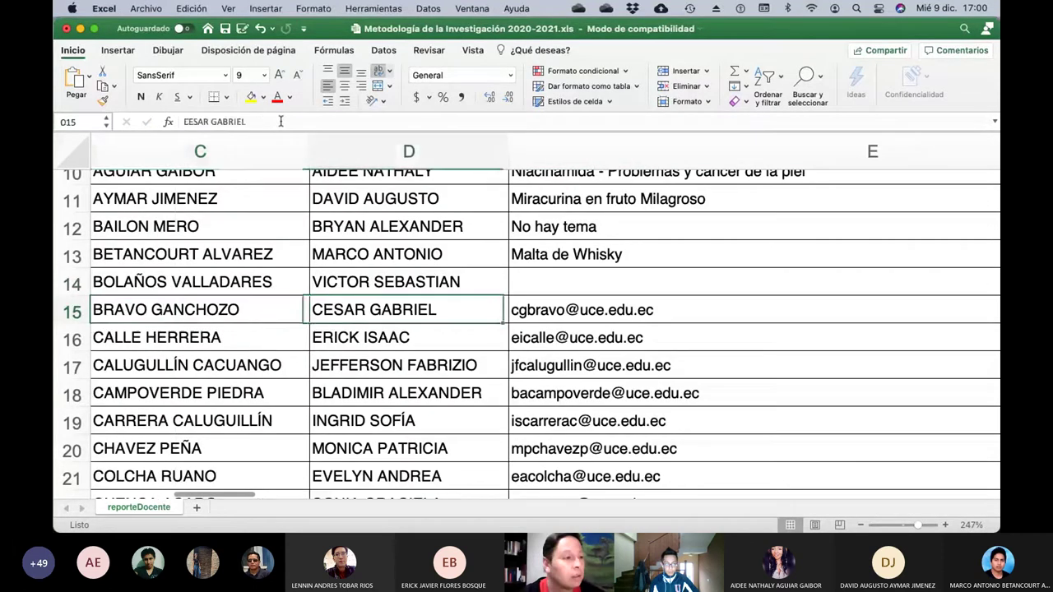
pyautogui.press('Left')
pyautogui.press('Left')
pyautogui.press('Left')
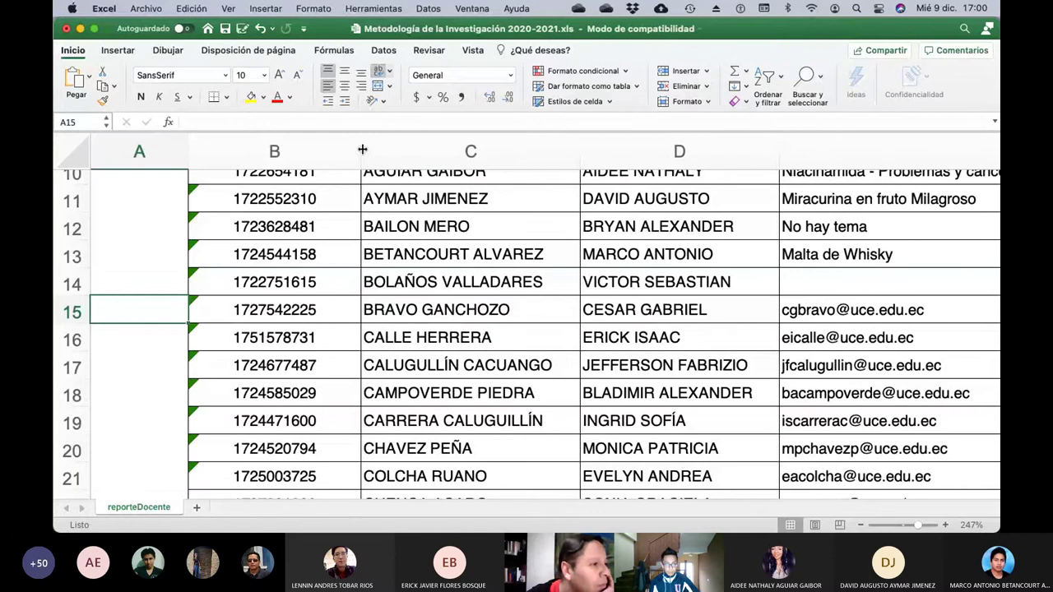
# Narrow column B of identification numbers.
pyautogui.moveTo(362, 149); pyautogui.dragTo(281, 149)
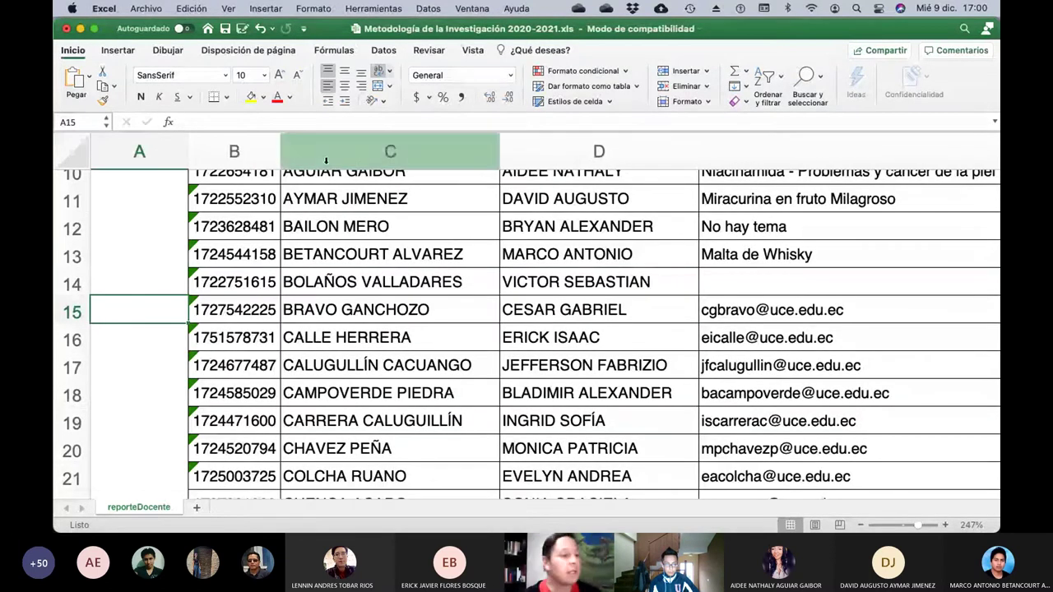
pyautogui.hscroll(2, 628, 262)
pyautogui.scroll(2, 628, 262)
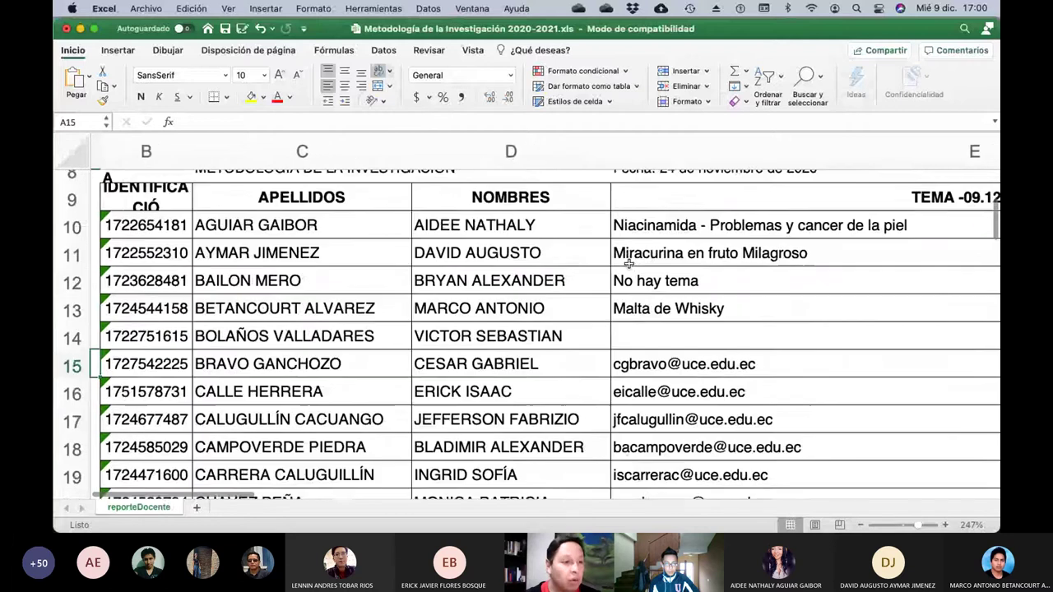
pyautogui.scroll(-1, 628, 261)
pyautogui.hscroll(1, 628, 261)
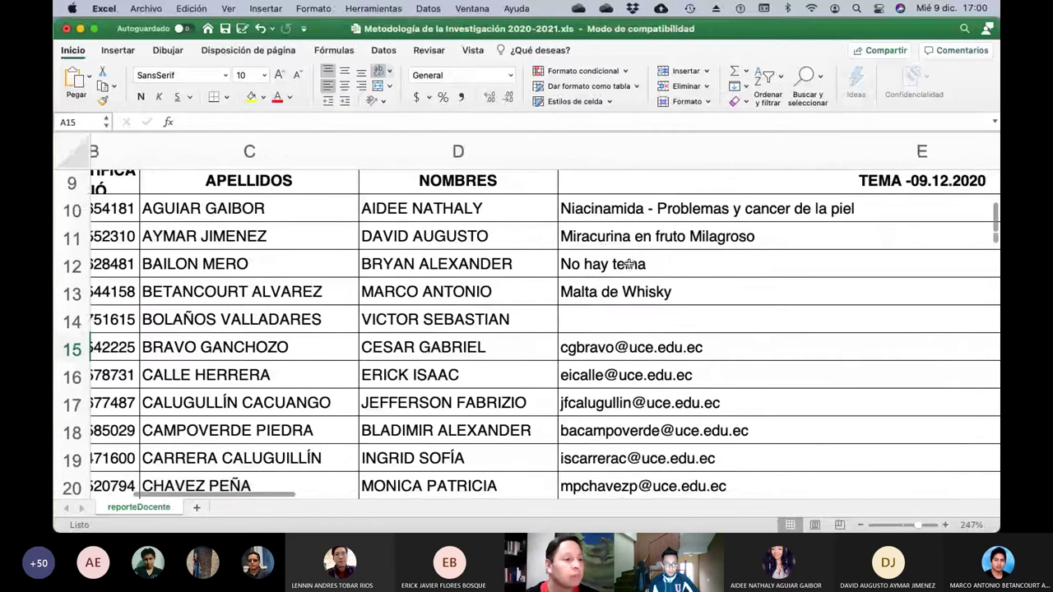
# Enter 'Hechos históricos y sus repercusiones' as the topic in E14.
pyautogui.click(591, 318)
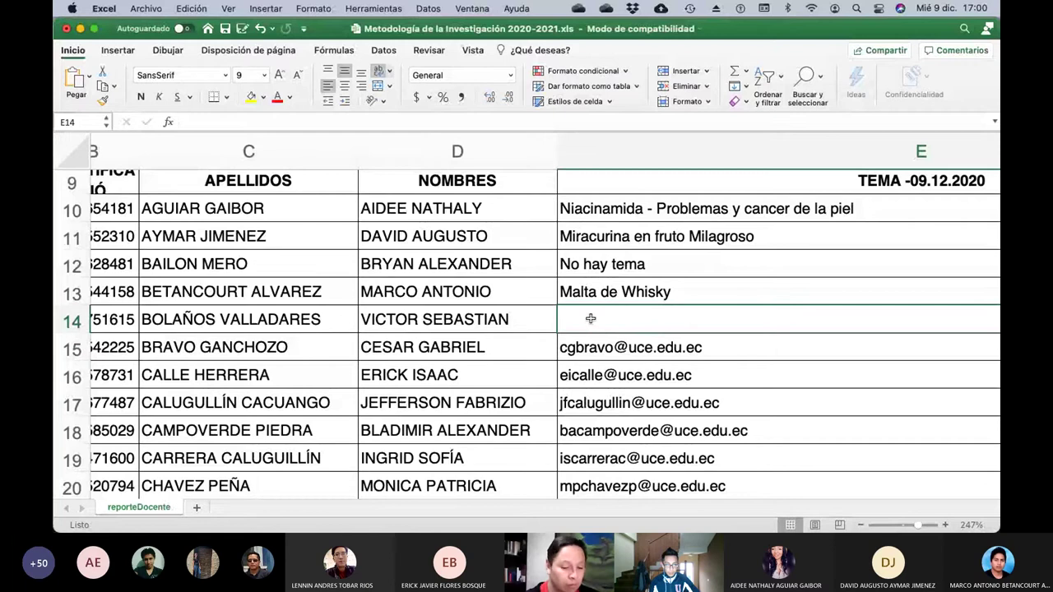
pyautogui.write('Hechos')
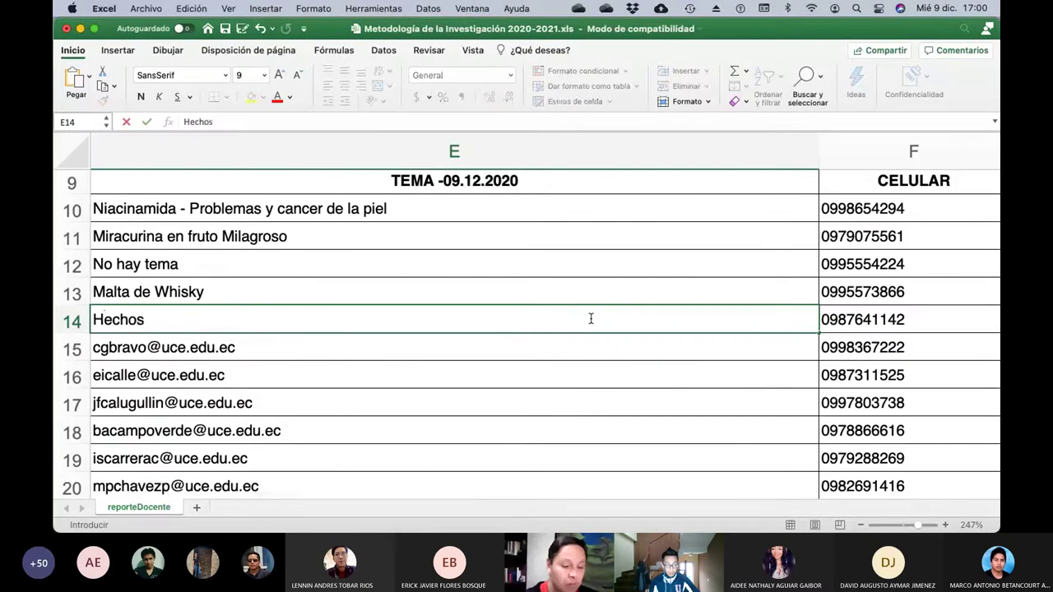
pyautogui.write(' históricos')
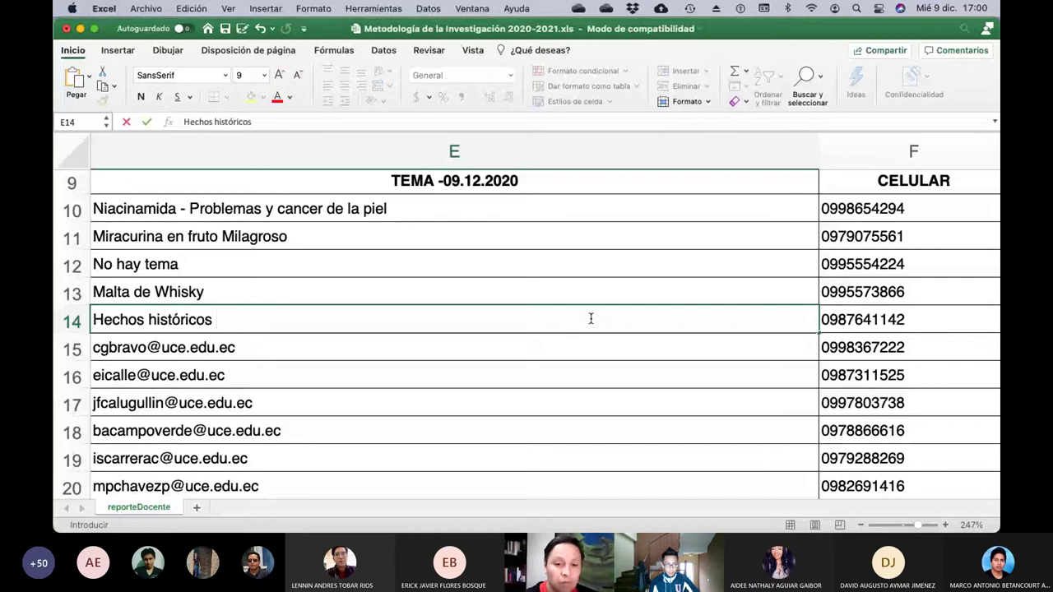
pyautogui.write(' y sus re')
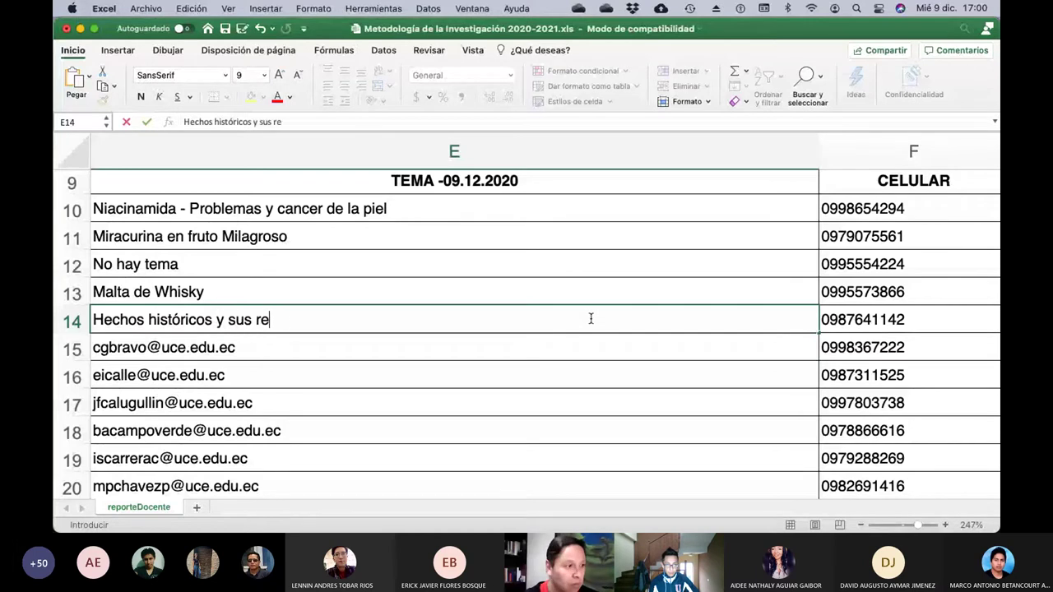
pyautogui.write('percusiones')
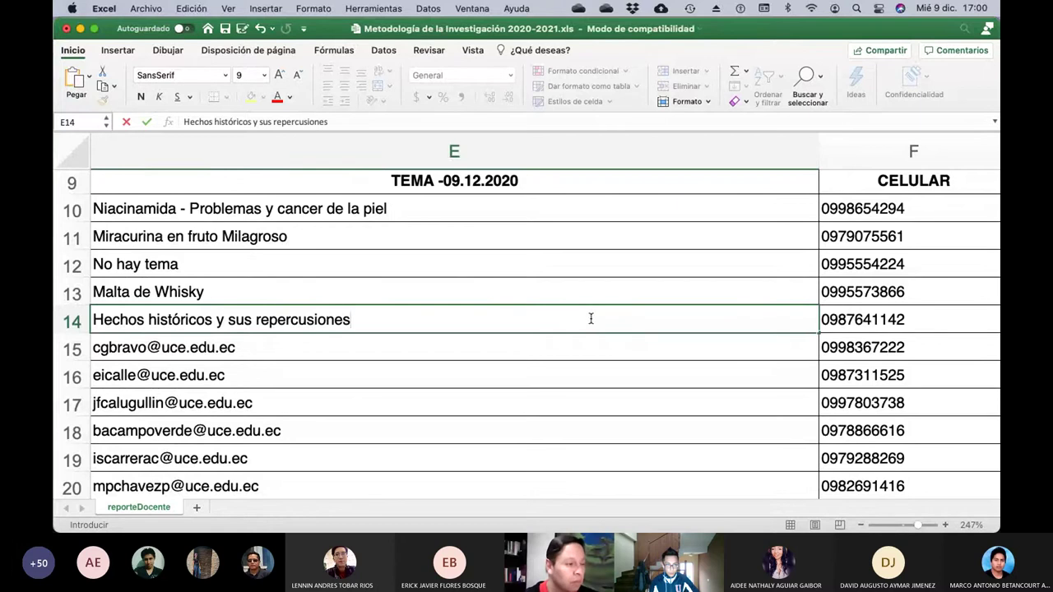
pyautogui.press('Return')
pyautogui.press('Left')
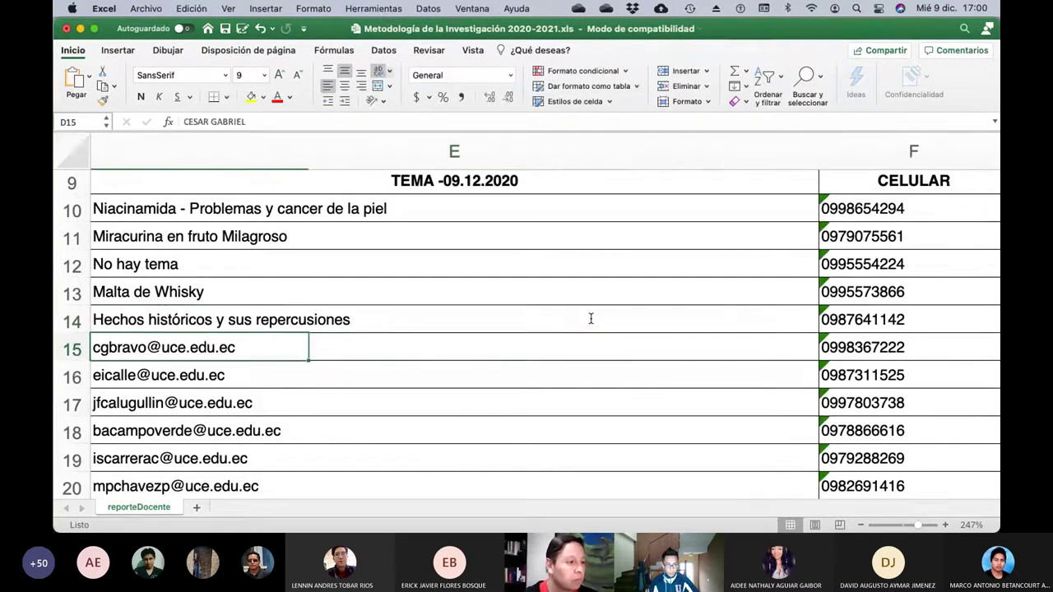
pyautogui.press('Left')
pyautogui.press('Left')
pyautogui.press('Right')
pyautogui.press('Right')
pyautogui.press('Right')
pyautogui.press('Right')
pyautogui.press('Right')
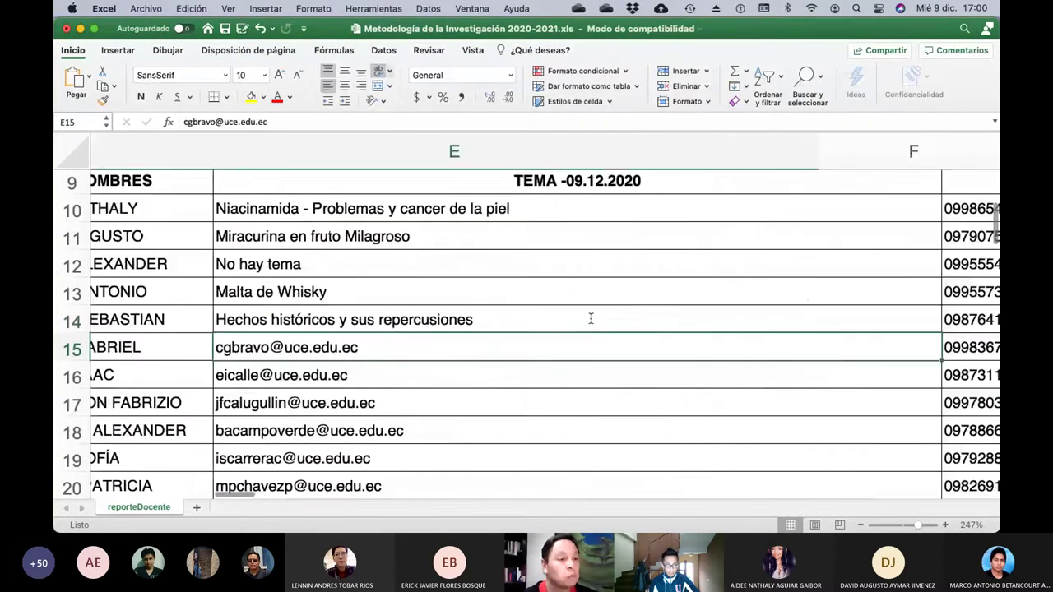
pyautogui.press('Left')
pyautogui.press('Left')
pyautogui.press('Left')
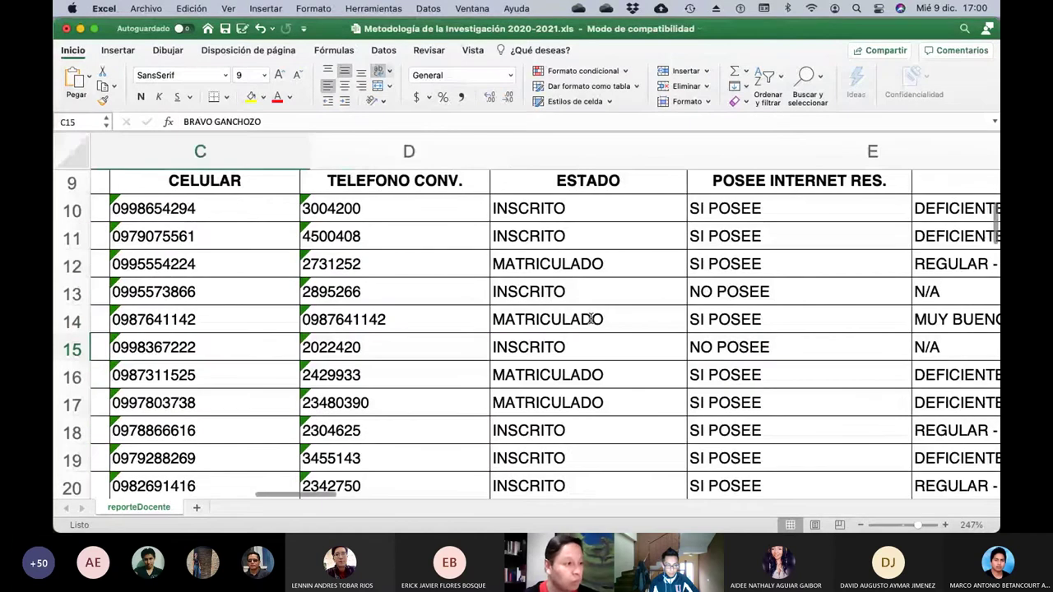
pyautogui.press('Left')
pyautogui.press('Right')
pyautogui.press('Right')
pyautogui.press('Right')
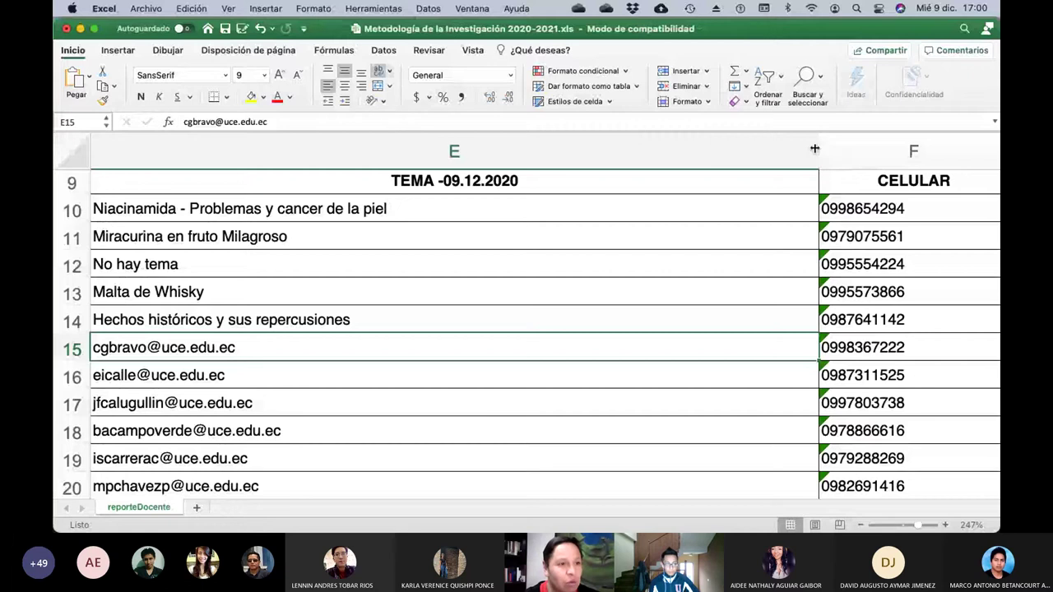
# Widen column E and revise E14's topic to 'II Guerra Mundial y sus repercusiones'.
pyautogui.moveTo(814, 149); pyautogui.dragTo(976, 173)
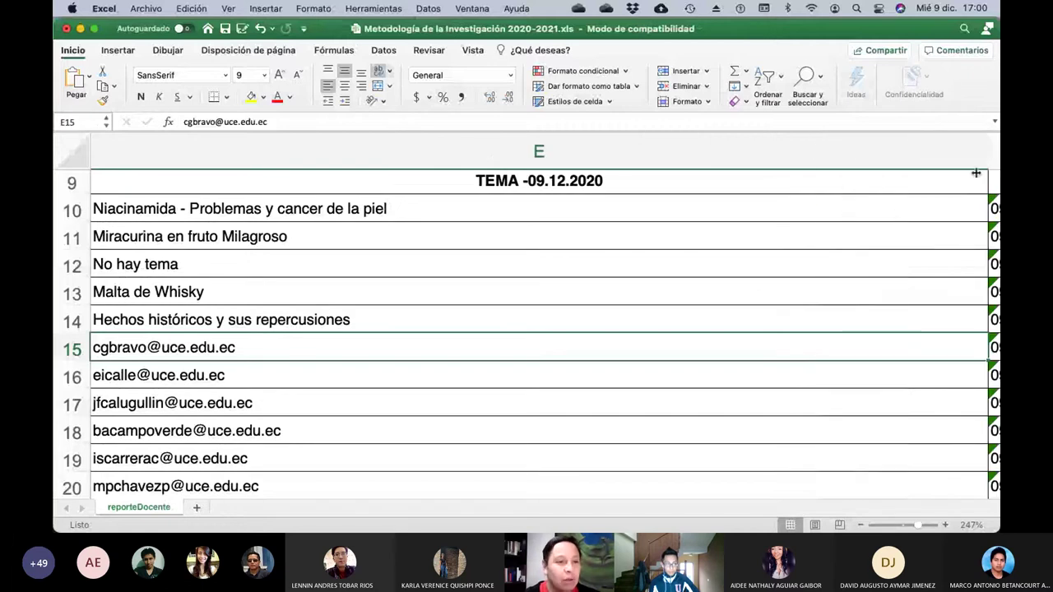
pyautogui.hscroll(-10, 727, 288)
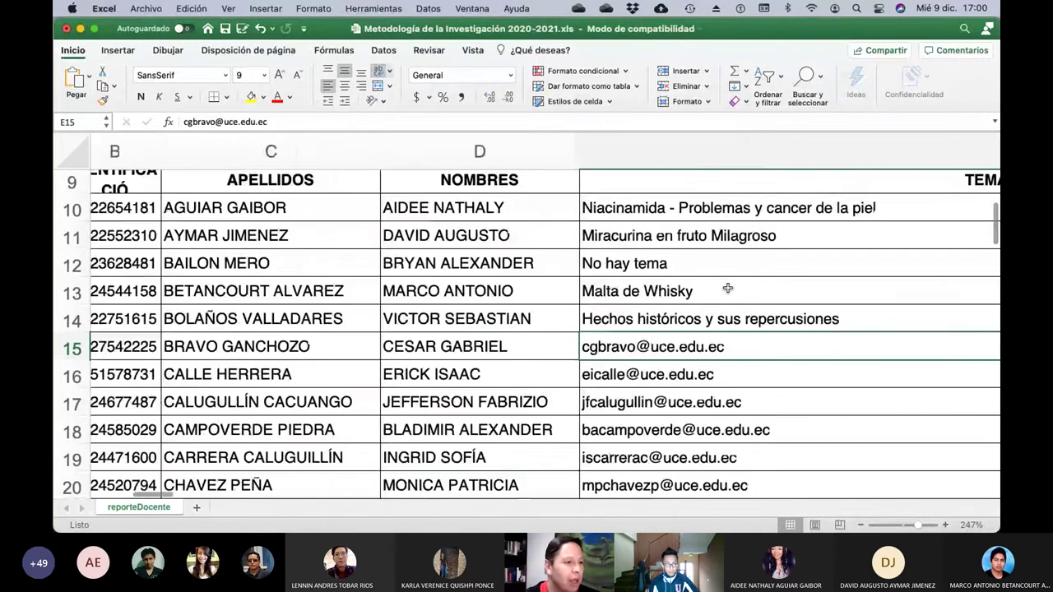
pyautogui.hscroll(-5, 727, 287)
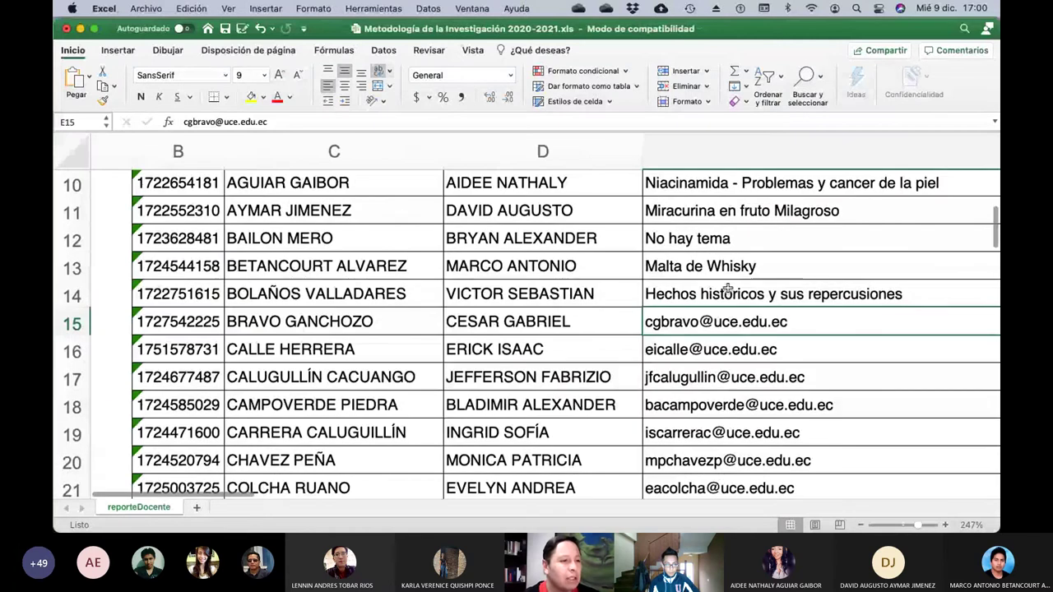
pyautogui.click(771, 296)
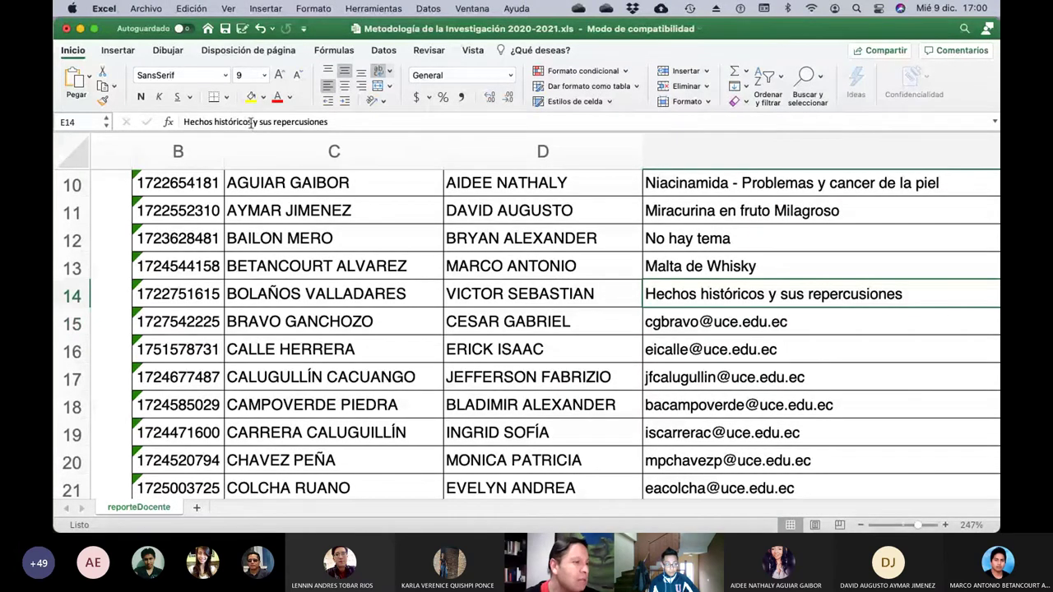
pyautogui.moveTo(252, 124); pyautogui.dragTo(164, 122)
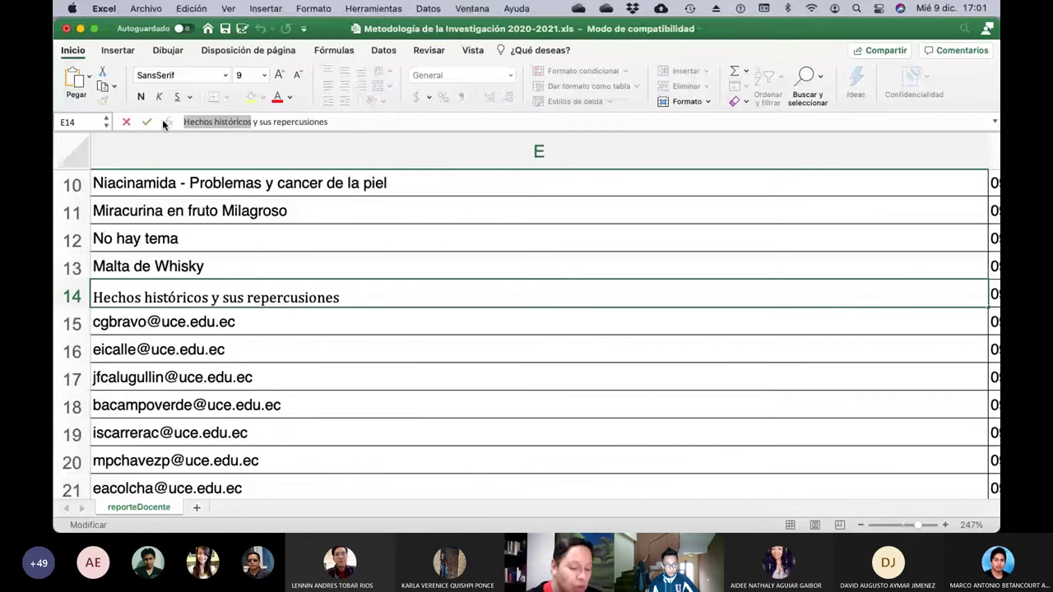
pyautogui.write('II ')
pyautogui.write('Guerra ')
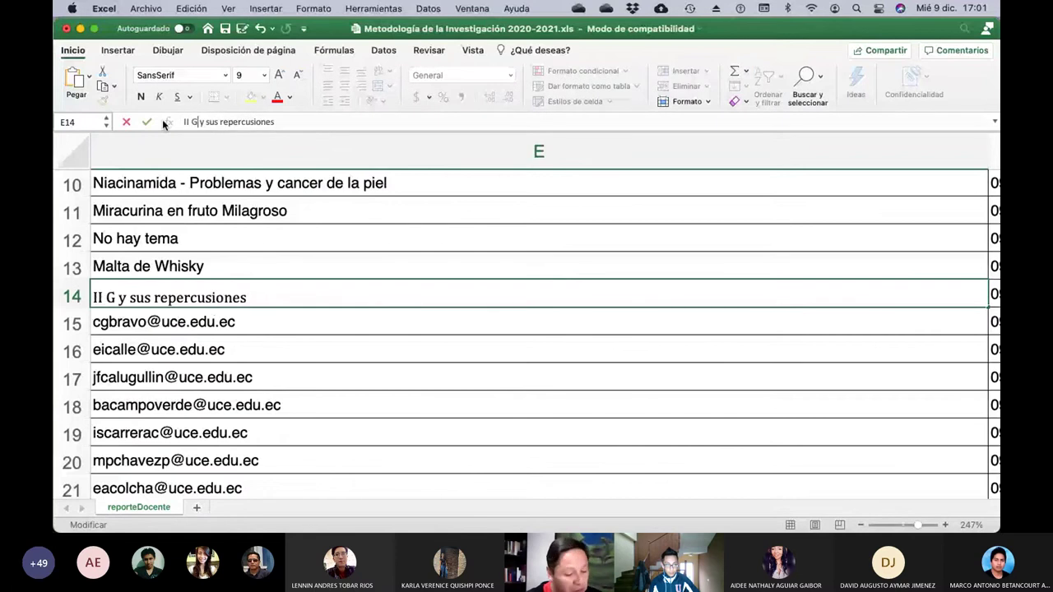
pyautogui.write('Mundial')
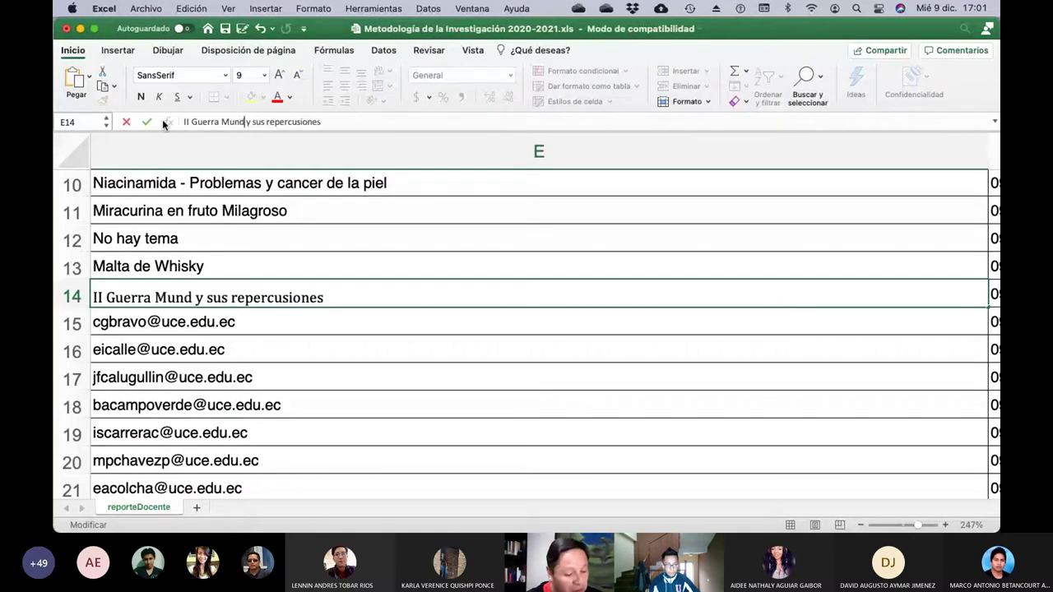
pyautogui.press('Return')
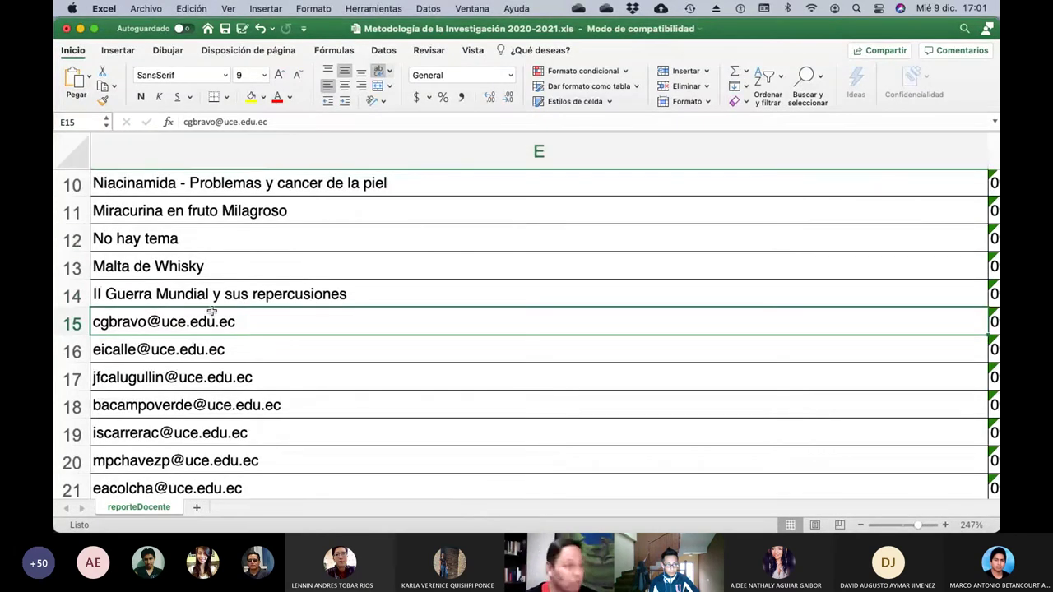
# Save the workbook with topics filled in rows 10–14.
pyautogui.hscroll(-2, 320, 351)
pyautogui.scroll(-1, 319, 351)
pyautogui.hscroll(-10, 319, 351)
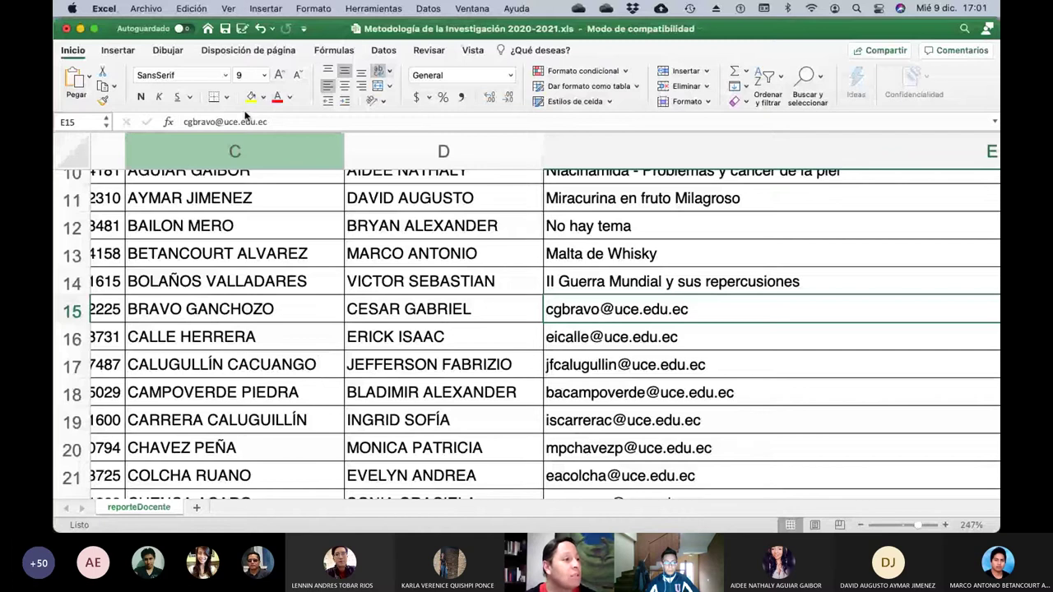
pyautogui.click(226, 30)
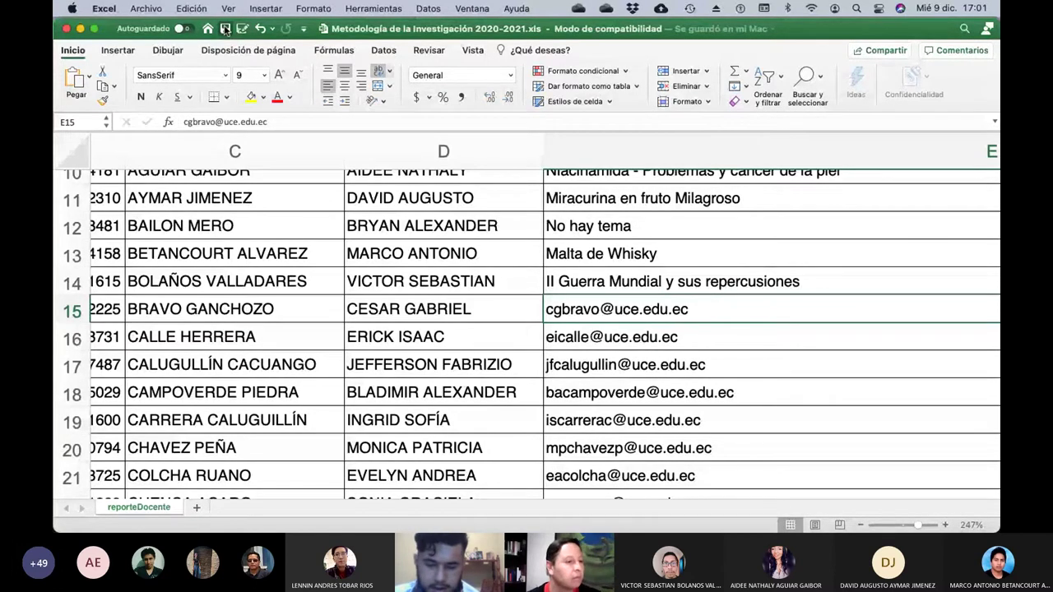
# Replace E15's e-mail with the topic 'Inventos originados de los conflictos bélicos'.
pyautogui.click(279, 124)
pyautogui.press('BackSpace')
pyautogui.press('BackSpace')
pyautogui.press('BackSpace')
pyautogui.press('BackSpace')
pyautogui.press('BackSpace')
pyautogui.press('BackSpace')
pyautogui.press('BackSpace')
pyautogui.press('BackSpace')
pyautogui.press('BackSpace')
pyautogui.press('BackSpace')
pyautogui.press('BackSpace')
pyautogui.press('BackSpace')
pyautogui.press('BackSpace')
pyautogui.press('BackSpace')
pyautogui.press('BackSpace')
pyautogui.press('BackSpace')
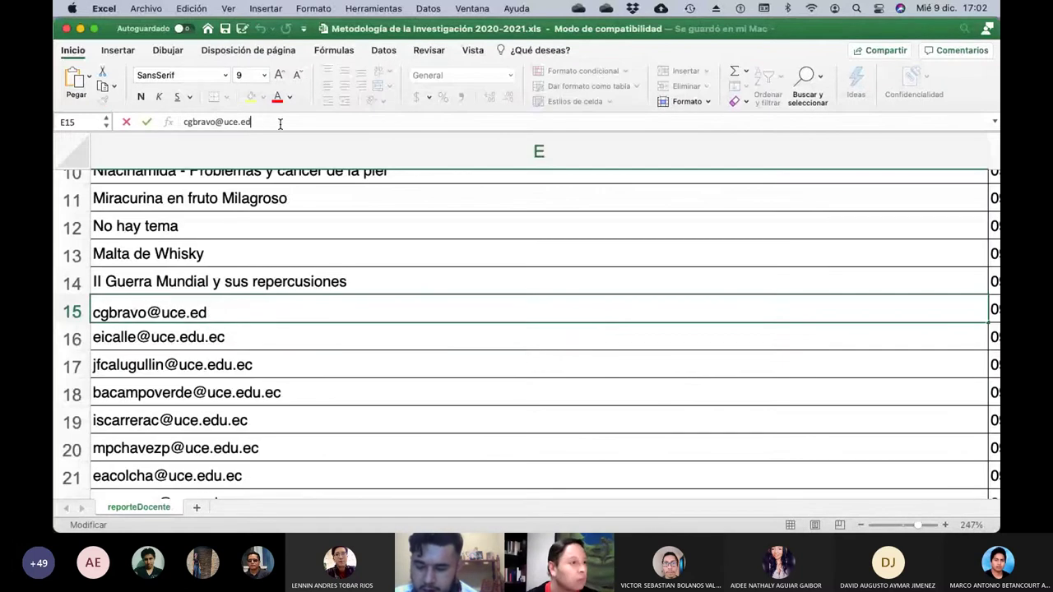
pyautogui.press('BackSpace')
pyautogui.press('BackSpace')
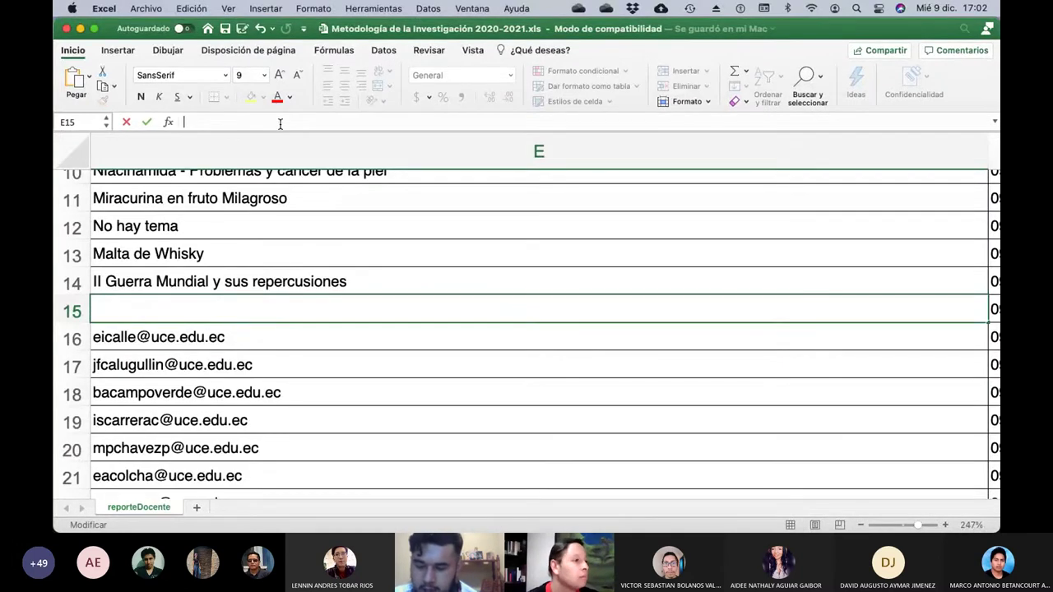
pyautogui.write('Inventos')
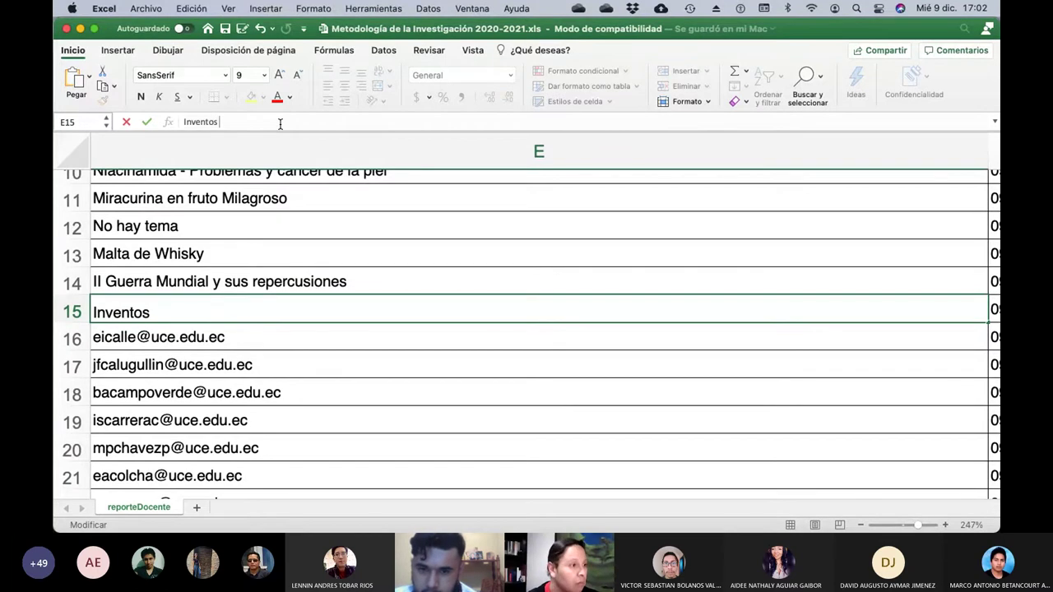
pyautogui.write(' originados')
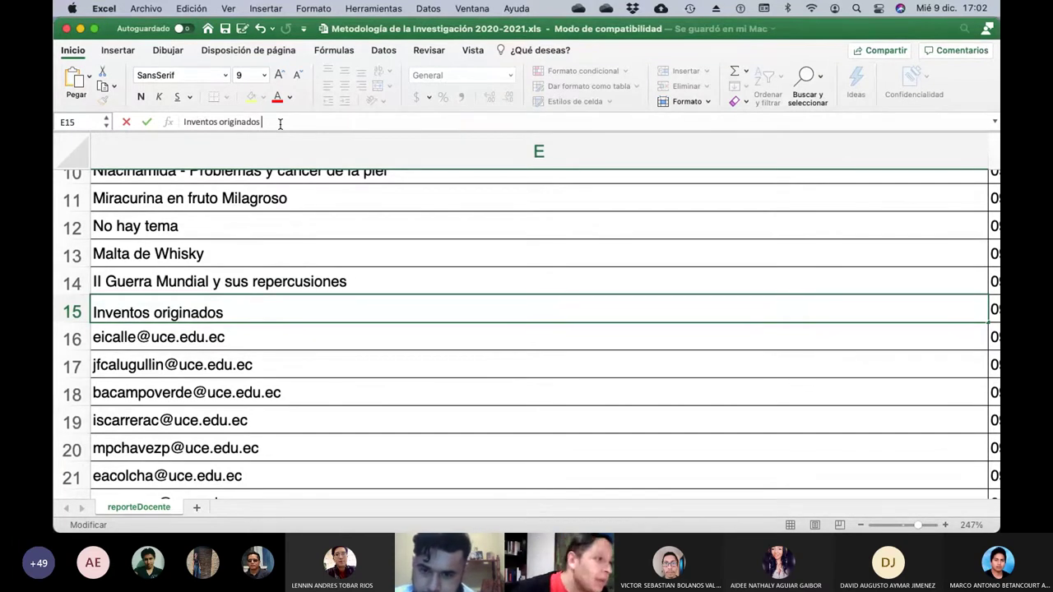
pyautogui.write('de ,os')
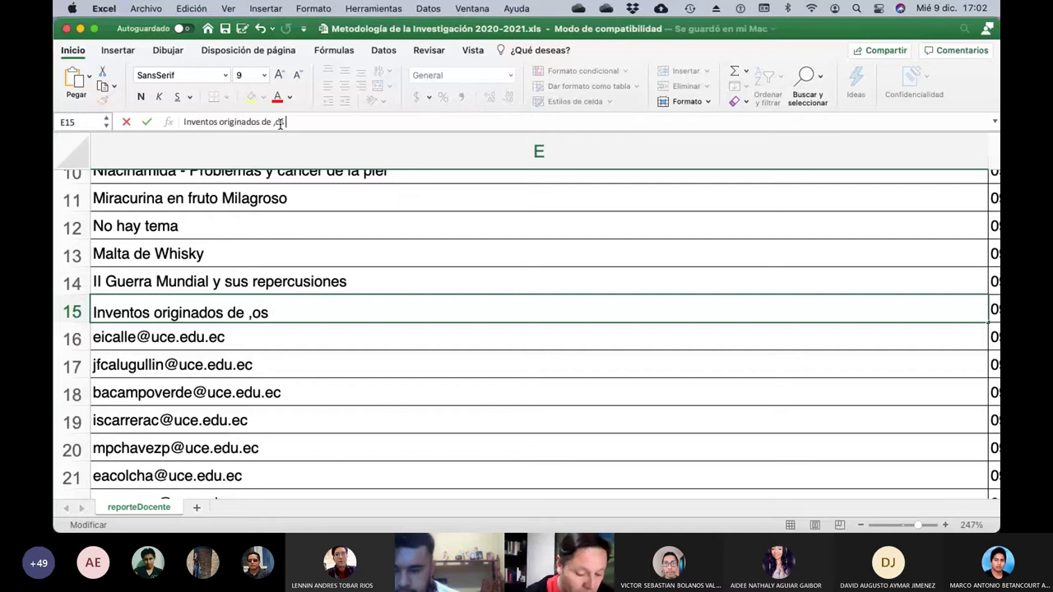
pyautogui.write(' conflictos ')
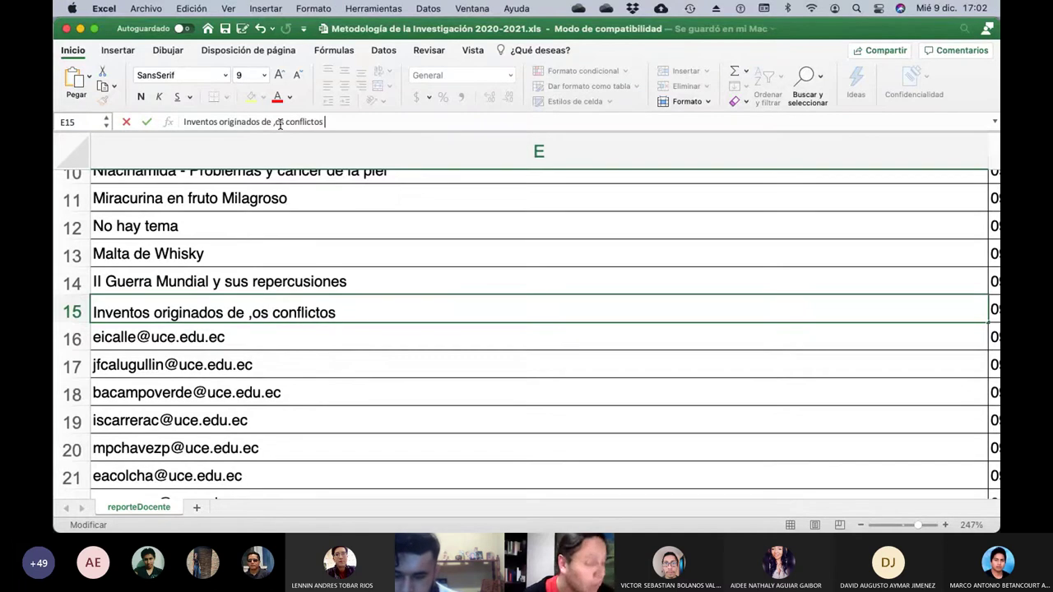
pyautogui.write('b')
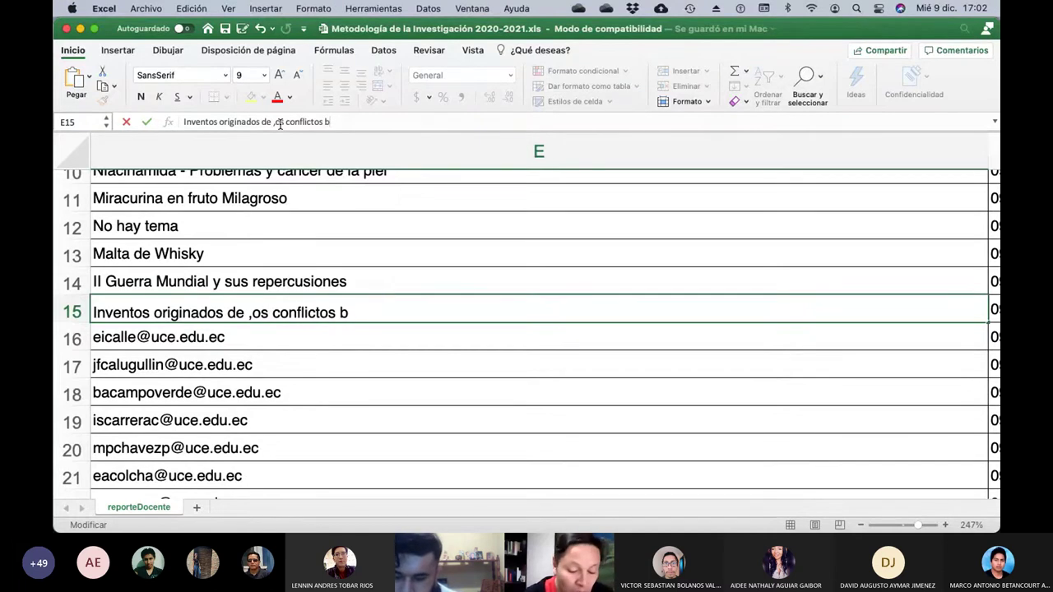
pyautogui.write('élicos')
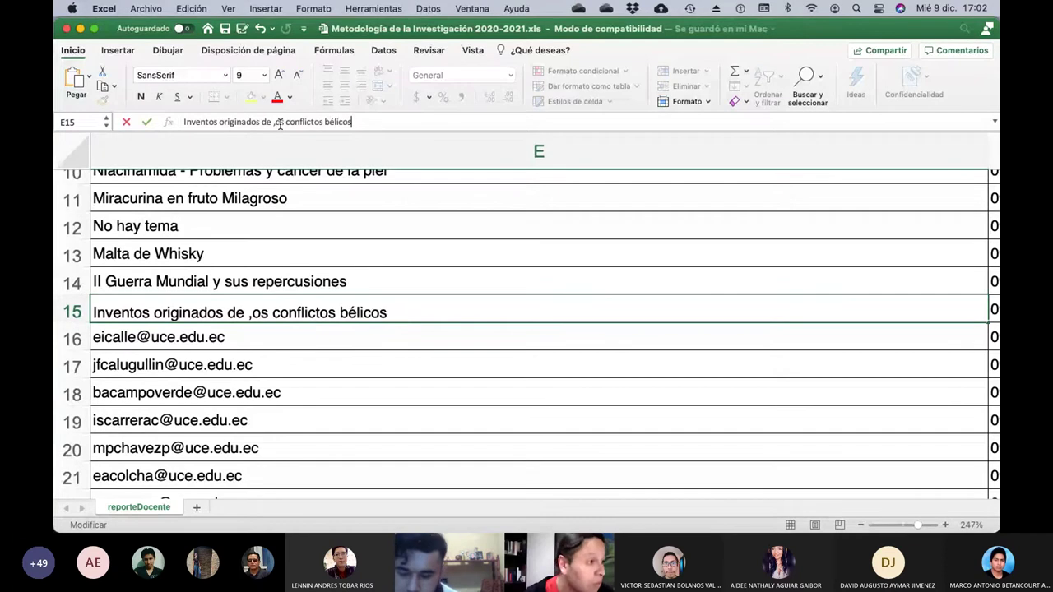
pyautogui.press('Return')
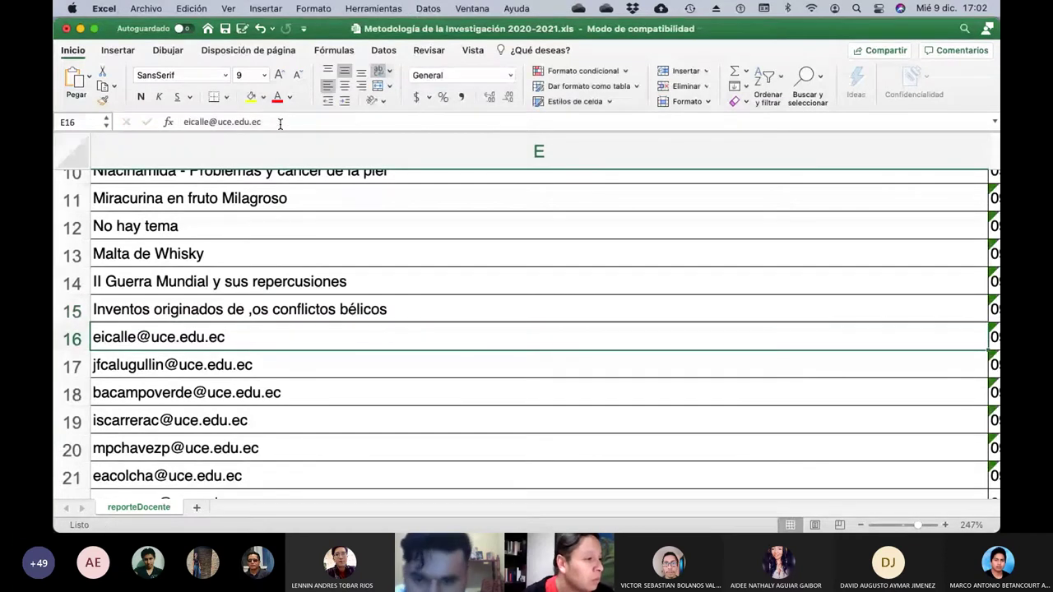
# Correct the typo in E15 so it reads 'de los conflictos bélicos'.
pyautogui.press('Up')
pyautogui.click(274, 121)
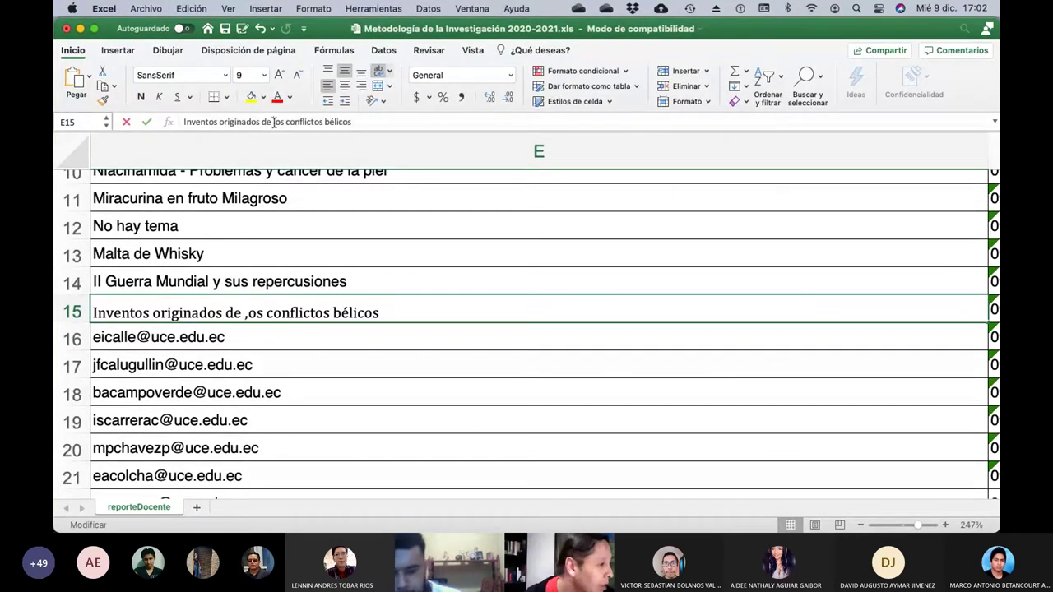
pyautogui.write('l')
pyautogui.press('Return')
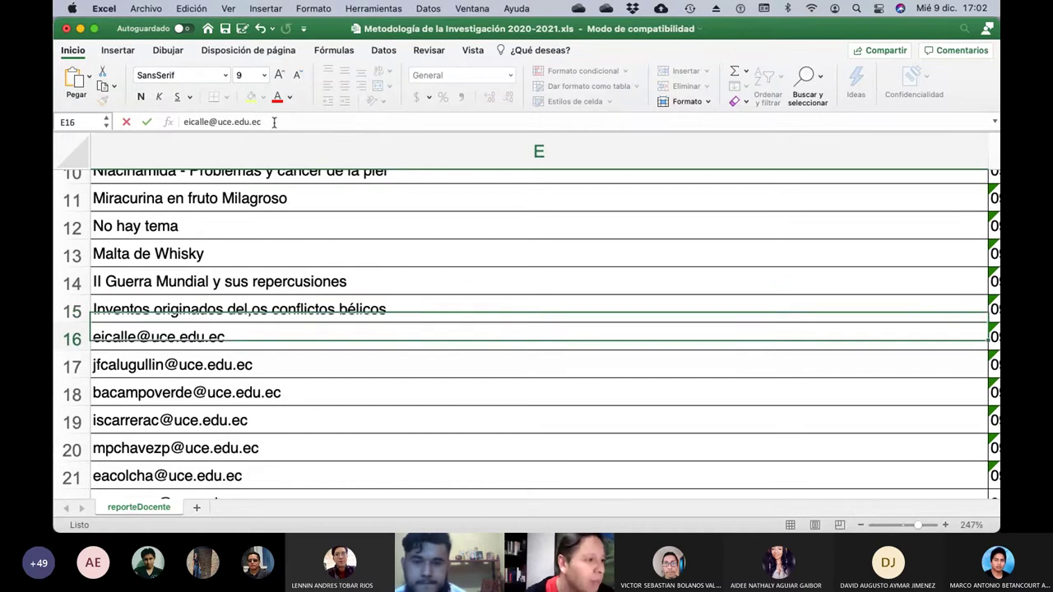
pyautogui.click(257, 308)
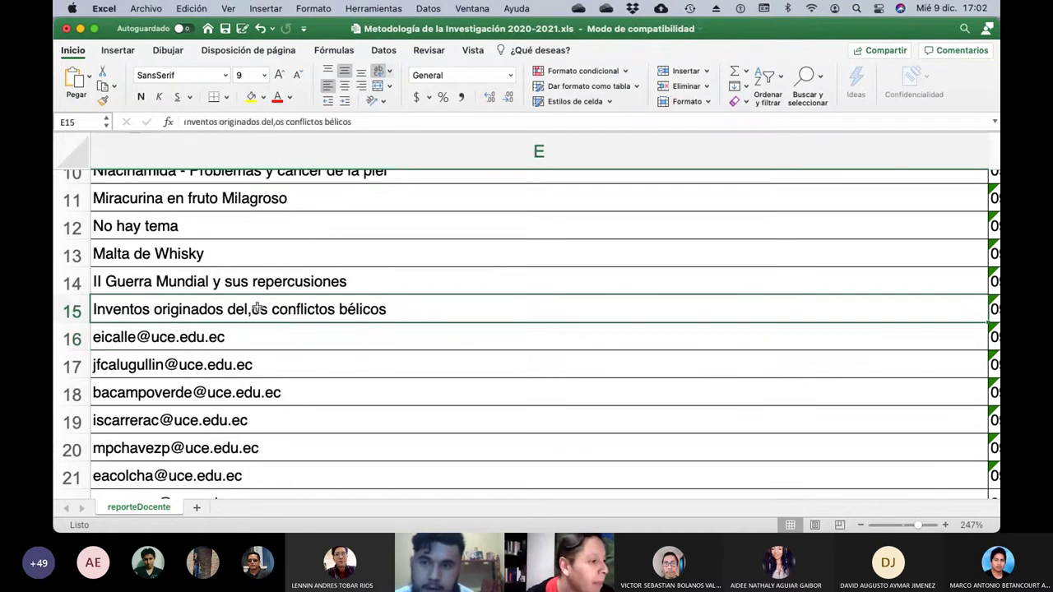
pyautogui.click(286, 121)
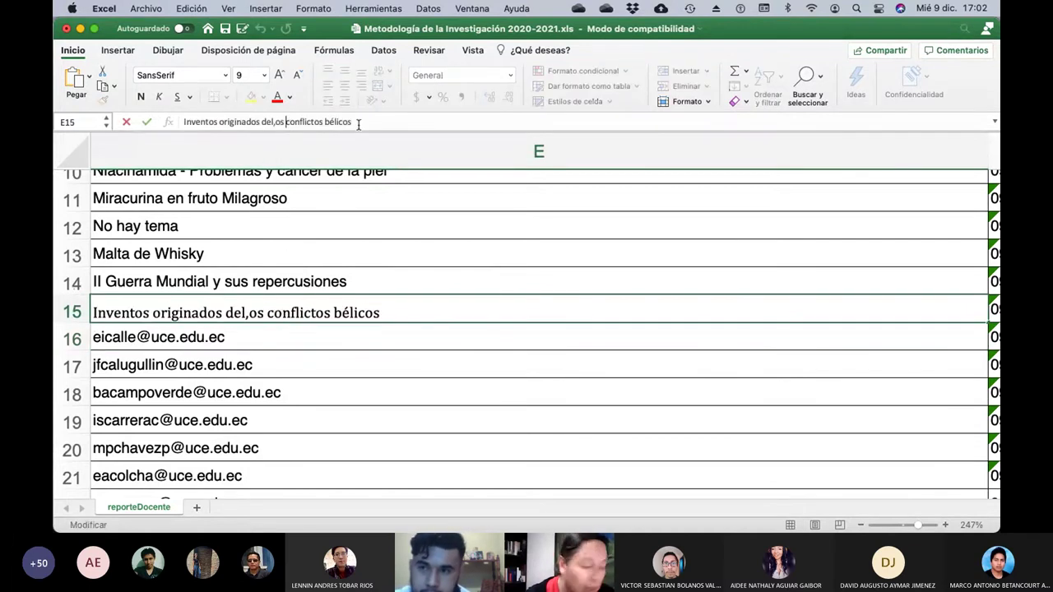
pyautogui.press('BackSpace')
pyautogui.press('BackSpace')
pyautogui.press('BackSpace')
pyautogui.press('BackSpace')
pyautogui.press('BackSpace')
pyautogui.write('los')
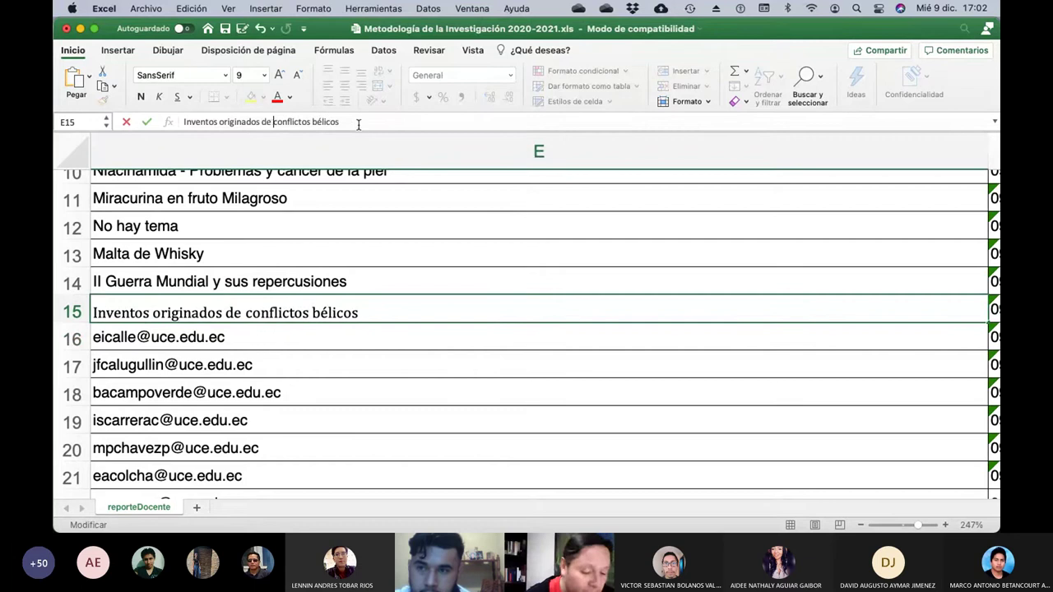
pyautogui.press('Return')
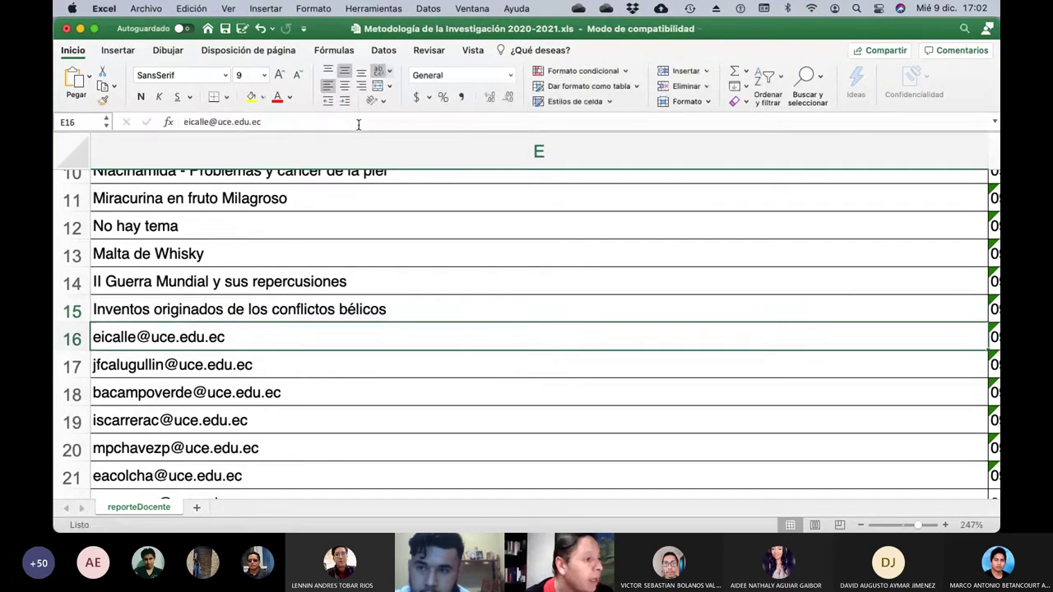
# Type 'Mascarillas inteligentes - Tecnología Pandemia' over the e-mail in E16.
pyautogui.hscroll(-10, 346, 342)
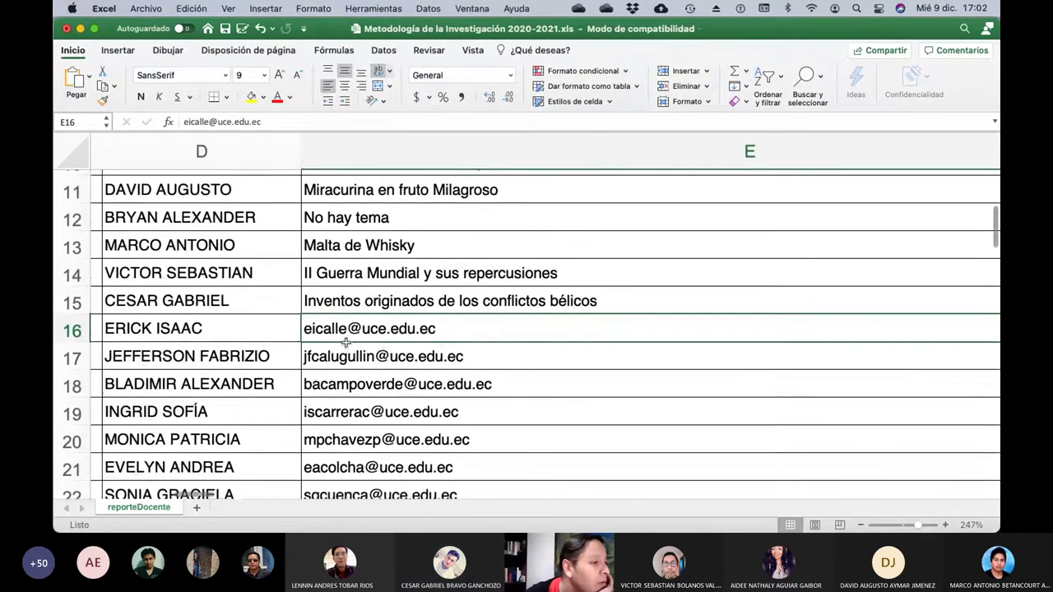
pyautogui.hscroll(-3, 346, 342)
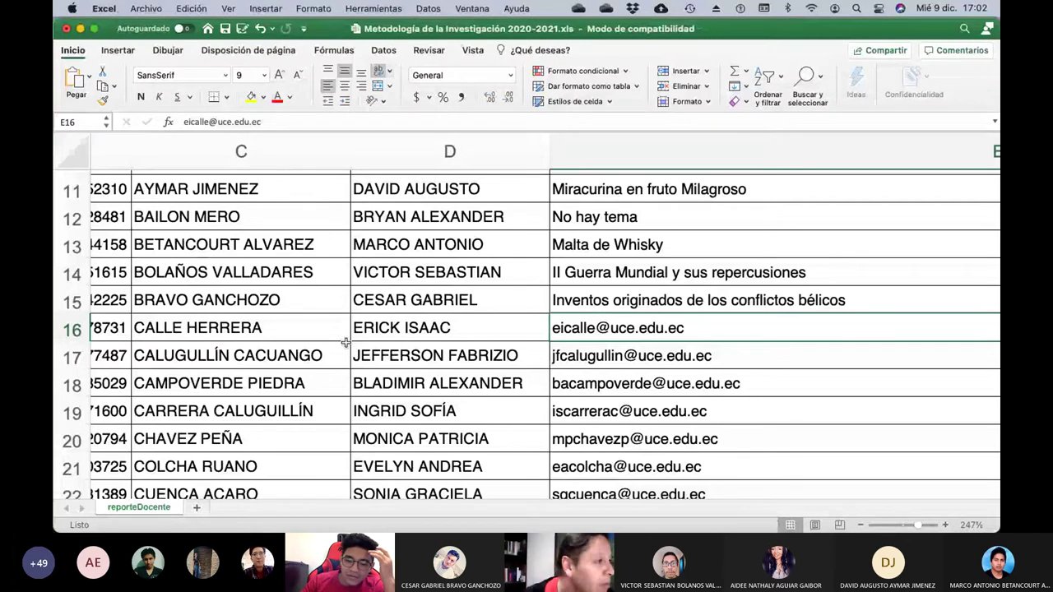
pyautogui.press('BackSpace')
pyautogui.press('BackSpace')
pyautogui.press('BackSpace')
pyautogui.press('BackSpace')
pyautogui.press('BackSpace')
pyautogui.press('BackSpace')
pyautogui.press('BackSpace')
pyautogui.press('BackSpace')
pyautogui.press('BackSpace')
pyautogui.press('BackSpace')
pyautogui.press('BackSpace')
pyautogui.press('BackSpace')
pyautogui.press('BackSpace')
pyautogui.press('BackSpace')
pyautogui.press('BackSpace')
pyautogui.press('BackSpace')
pyautogui.press('BackSpace')
pyautogui.press('BackSpace')
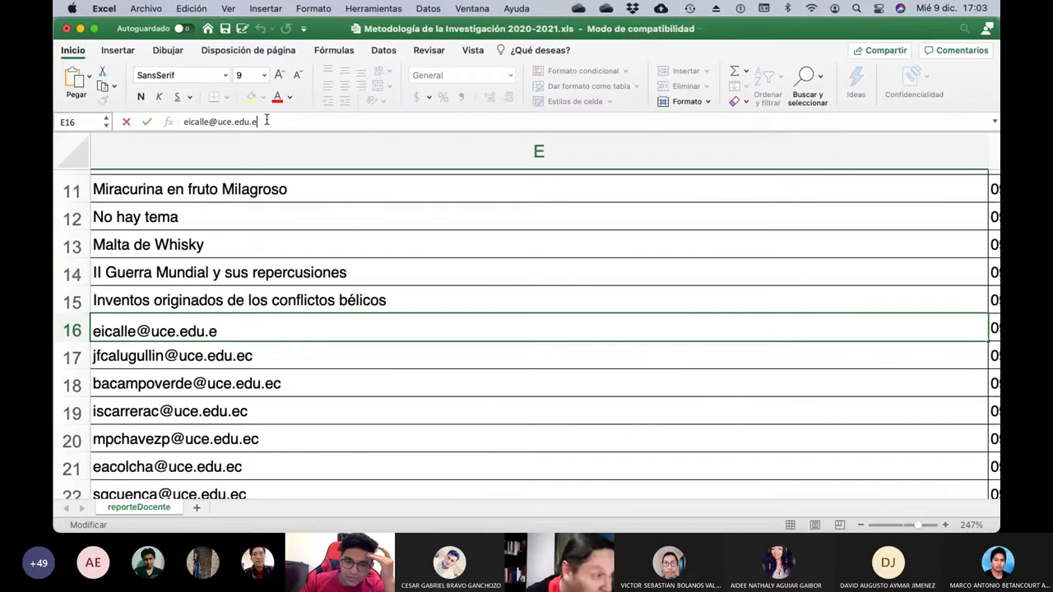
pyautogui.write('Mas')
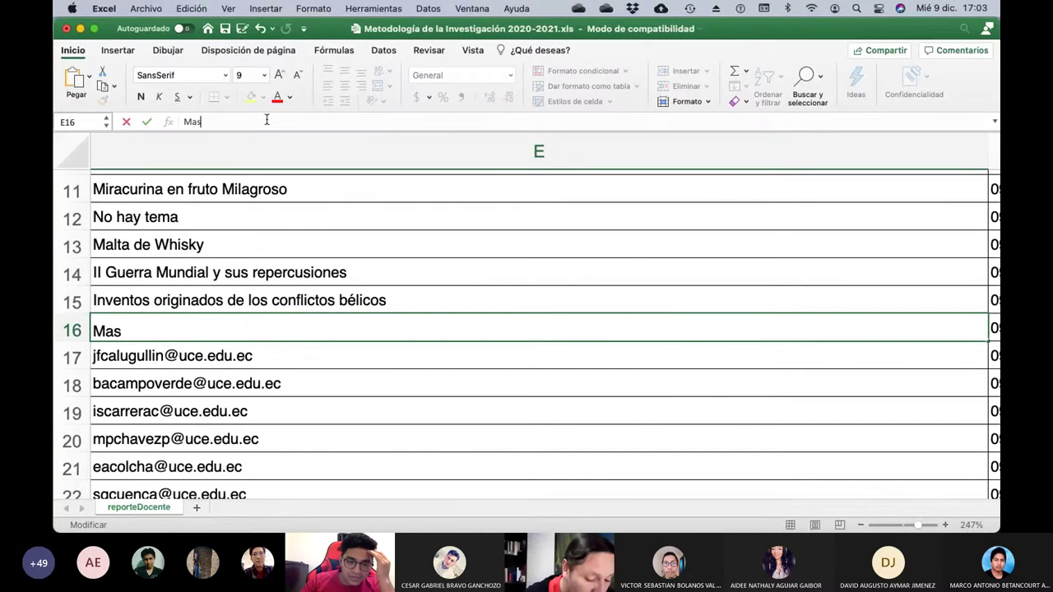
pyautogui.write('carillas inteligents')
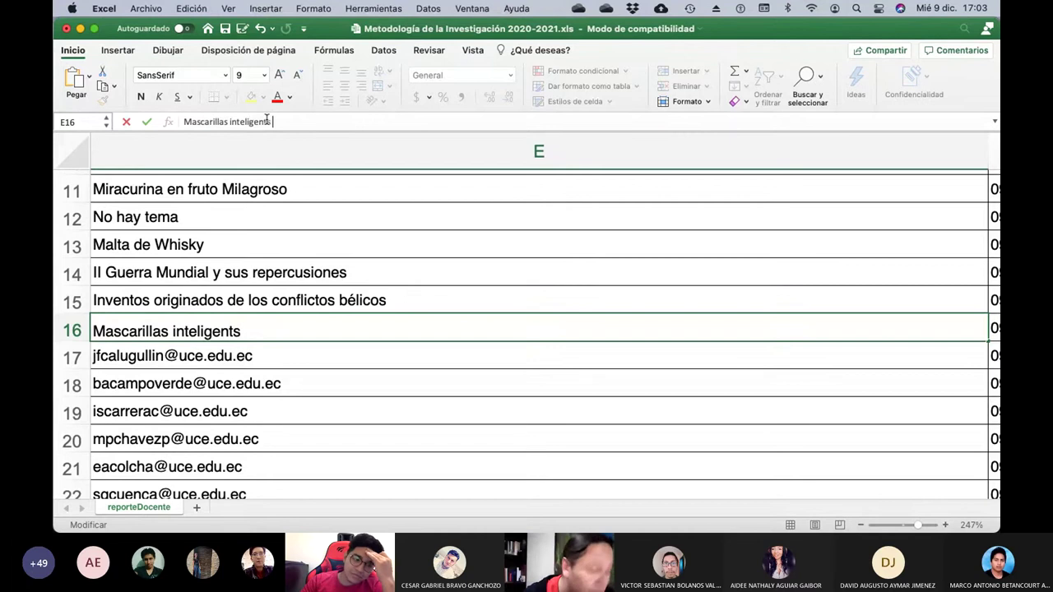
pyautogui.write(' - Tecnolo')
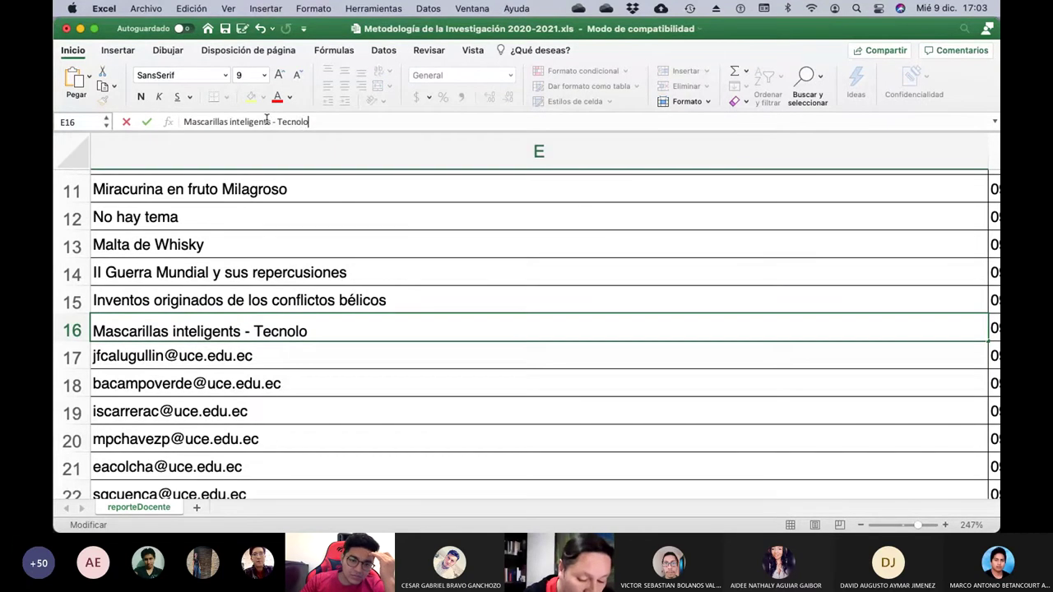
pyautogui.write('gía Pandemia')
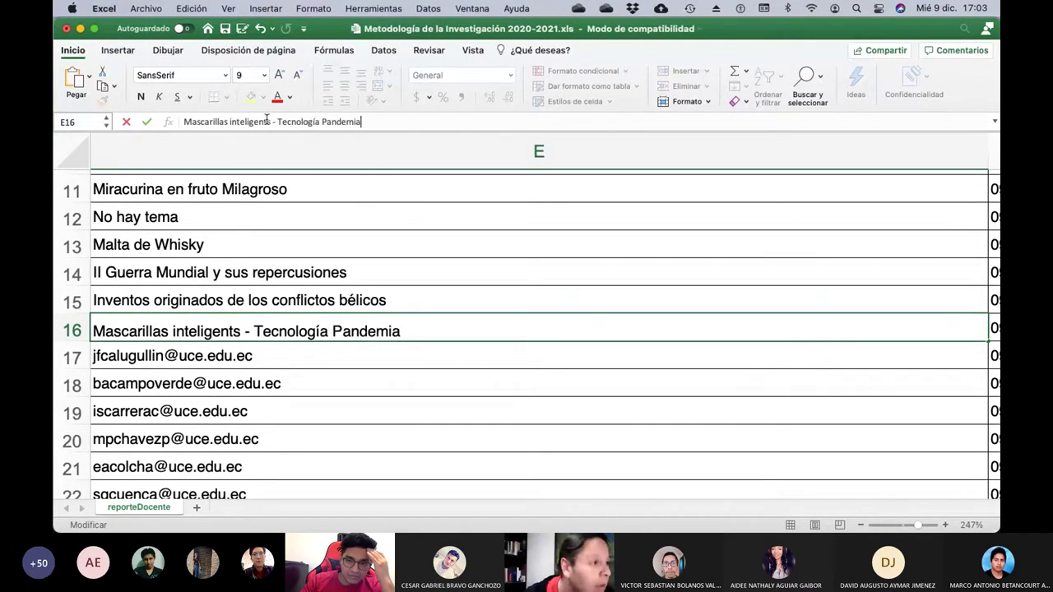
pyautogui.press('Return')
# Fix the misspelling 'inteligents' to 'inteligentes' in E16.
pyautogui.hscroll(-1, 471, 289)
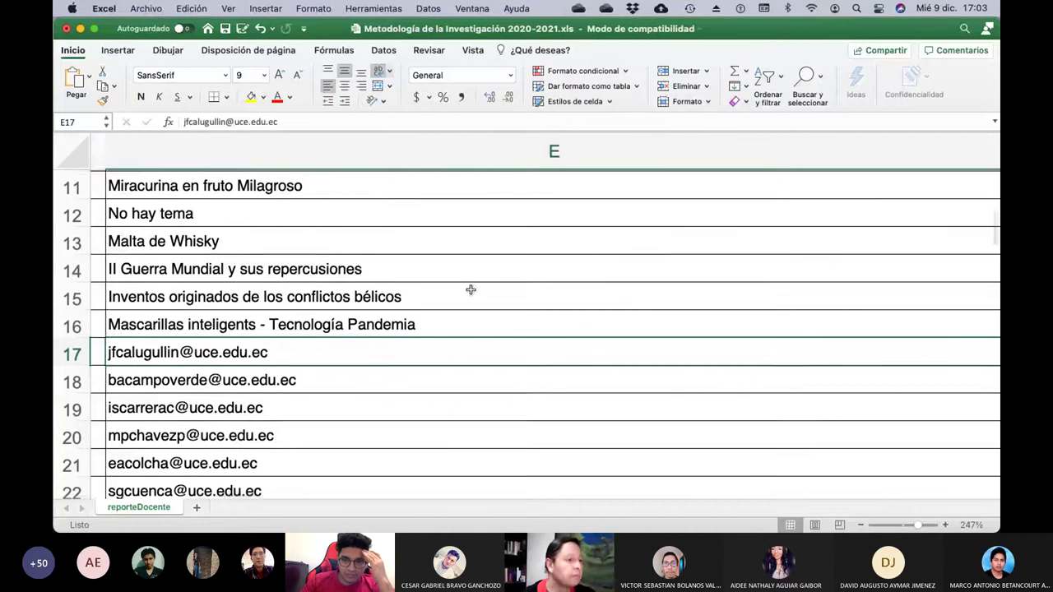
pyautogui.hscroll(-6, 470, 289)
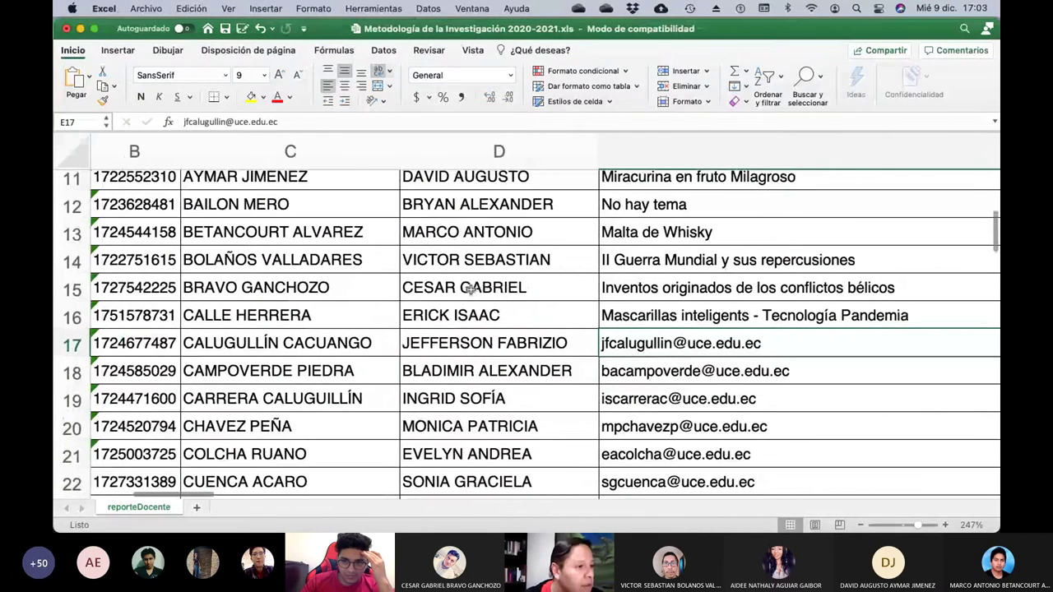
pyautogui.hscroll(-1, 470, 289)
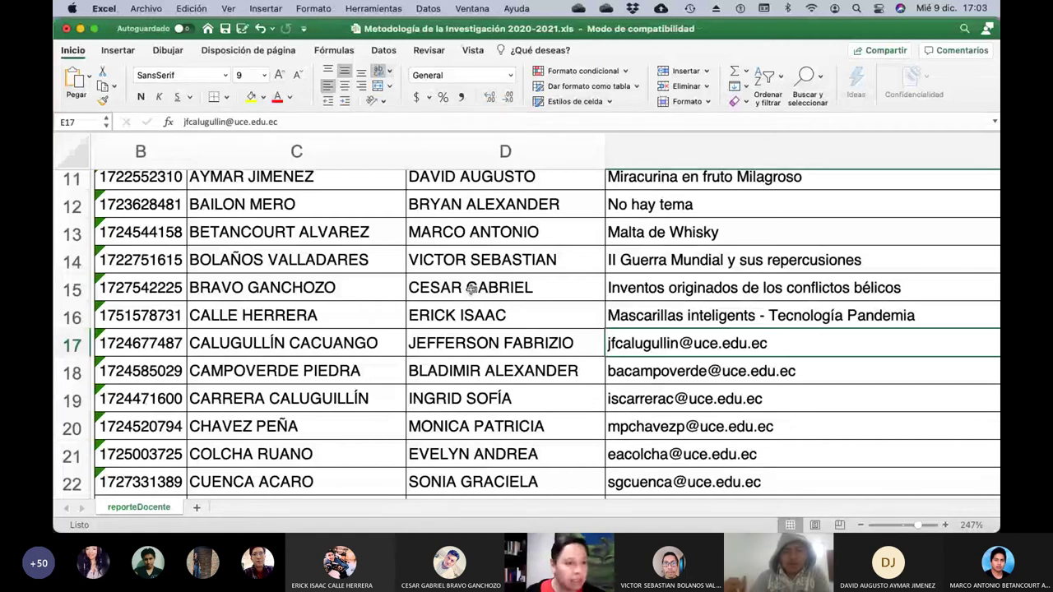
pyautogui.click(737, 320)
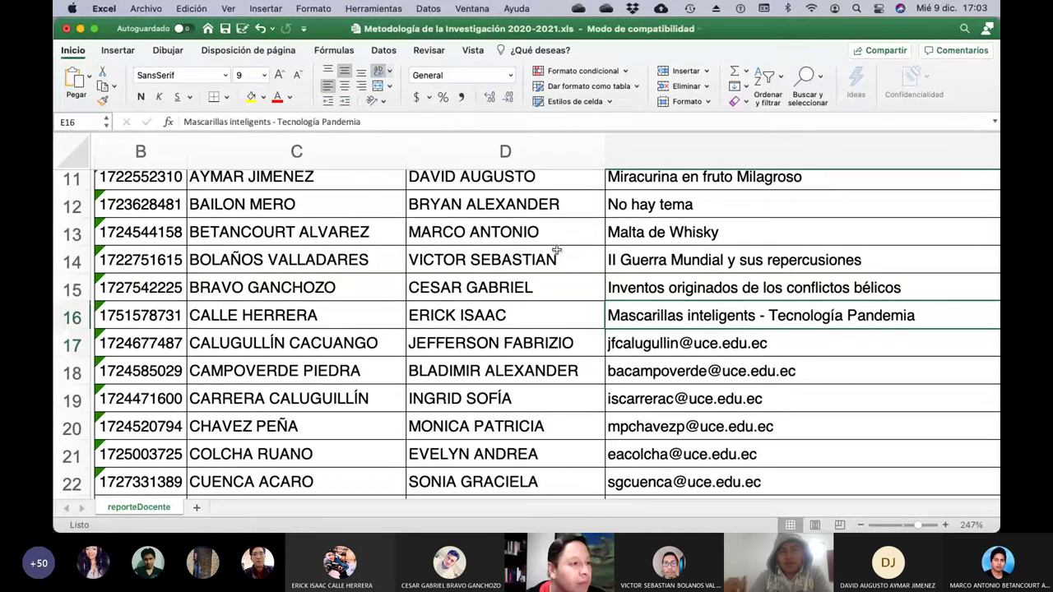
pyautogui.click(266, 122)
pyautogui.write('e')
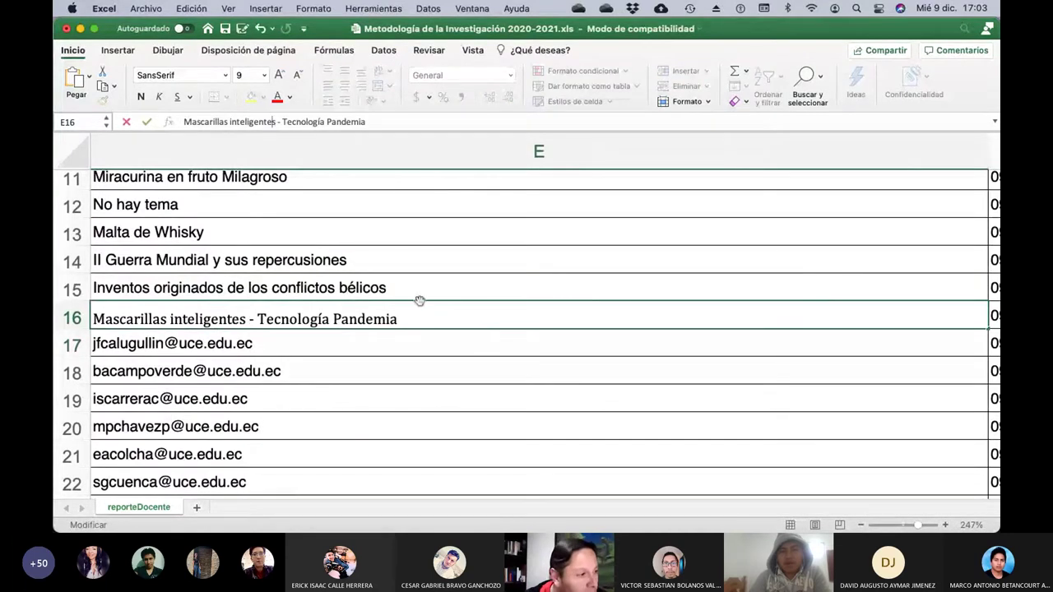
pyautogui.press('Return')
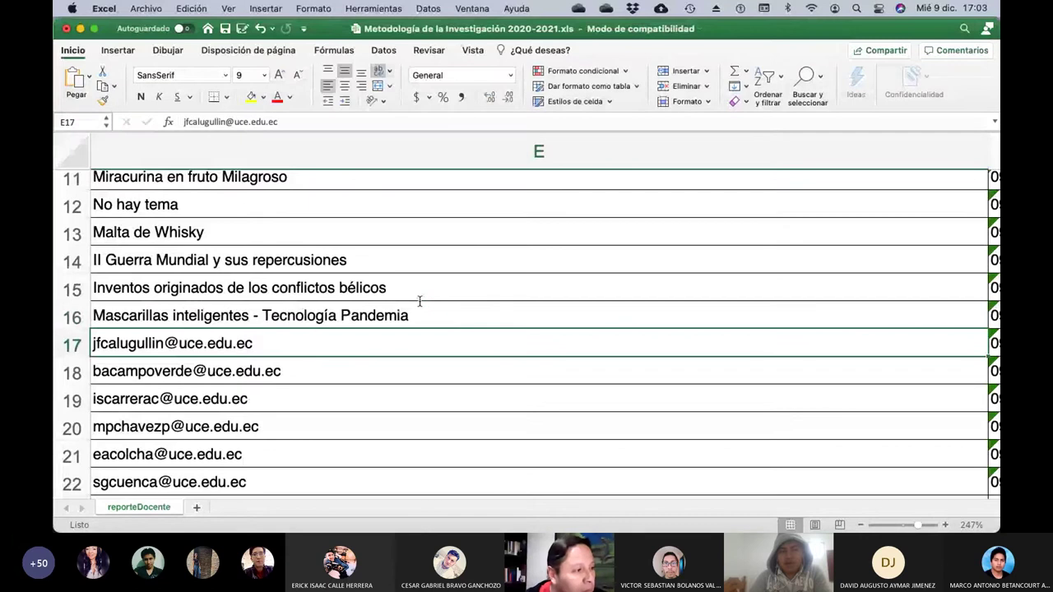
pyautogui.hscroll(-3, 419, 301)
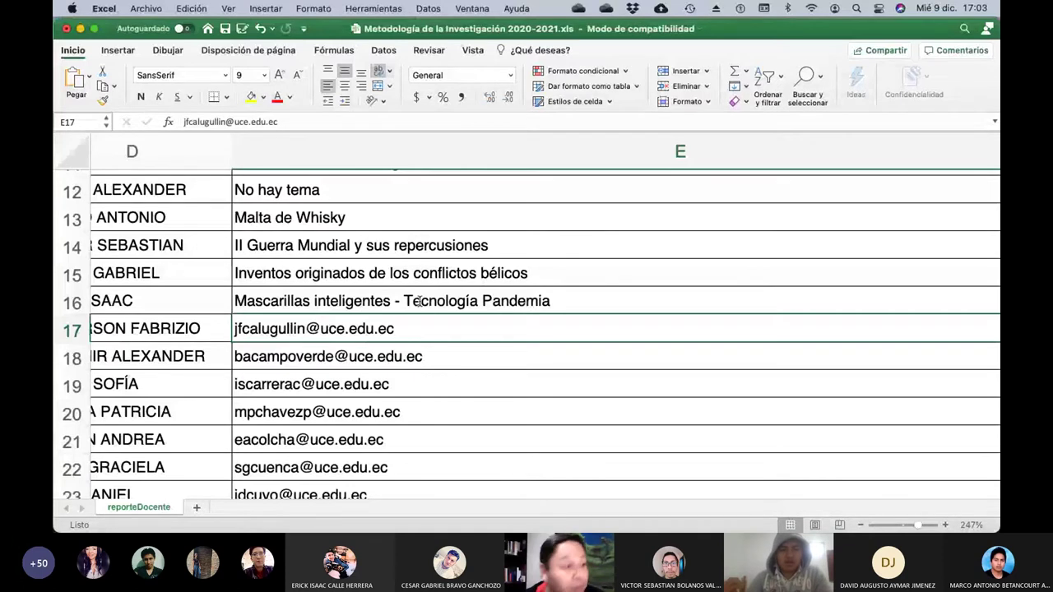
# Enter 'Nuevas tecnologías de destilación de bebidas alcoholicas (Reducción de huella de carbono)' in E17.
pyautogui.click(306, 123)
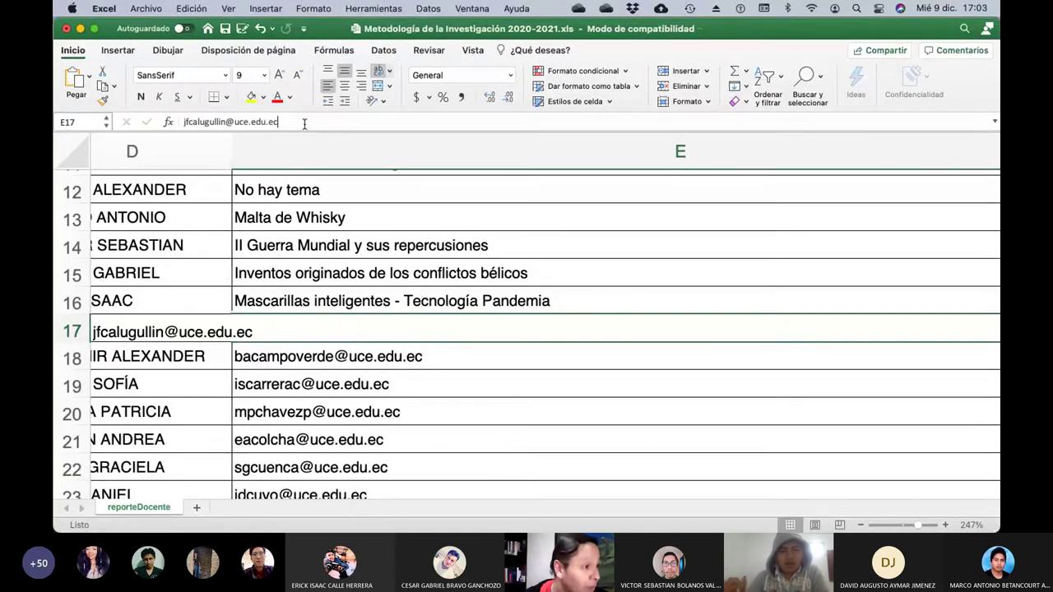
pyautogui.press('BackSpace')
pyautogui.press('BackSpace')
pyautogui.press('BackSpace')
pyautogui.press('BackSpace')
pyautogui.press('BackSpace')
pyautogui.press('BackSpace')
pyautogui.press('BackSpace')
pyautogui.press('BackSpace')
pyautogui.press('BackSpace')
pyautogui.press('BackSpace')
pyautogui.press('BackSpace')
pyautogui.press('BackSpace')
pyautogui.press('BackSpace')
pyautogui.press('BackSpace')
pyautogui.press('BackSpace')
pyautogui.press('BackSpace')
pyautogui.press('BackSpace')
pyautogui.press('BackSpace')
pyautogui.press('BackSpace')
pyautogui.press('BackSpace')
pyautogui.press('BackSpace')
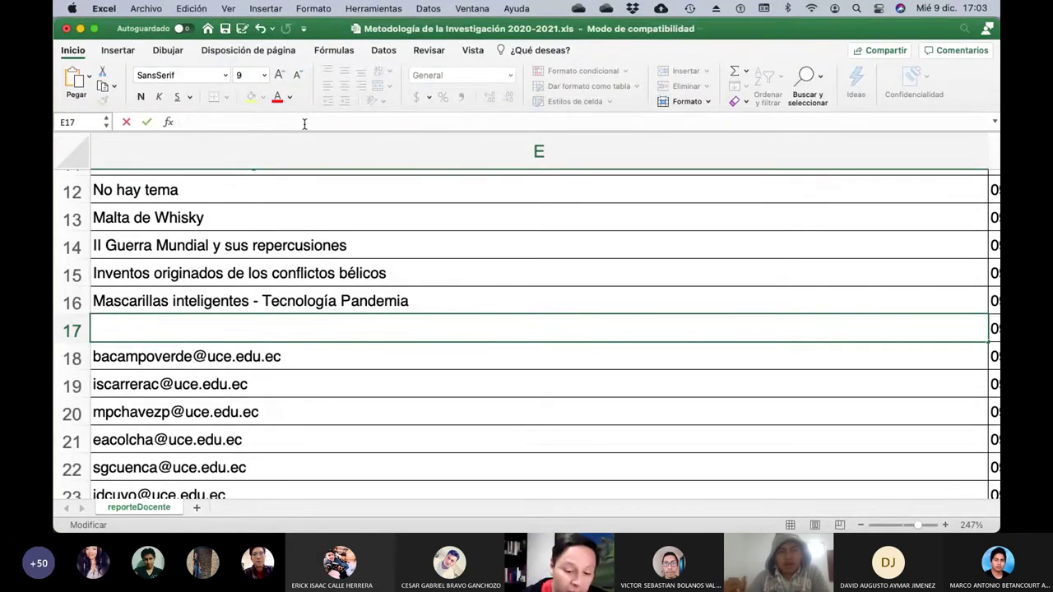
pyautogui.write('Nuevas ')
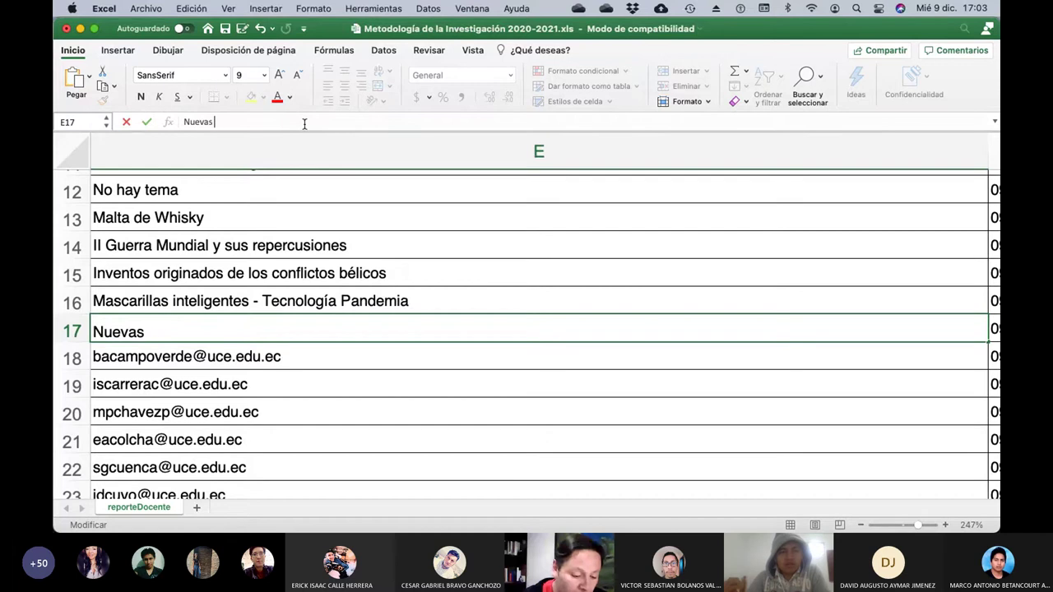
pyautogui.write('tecnologías ')
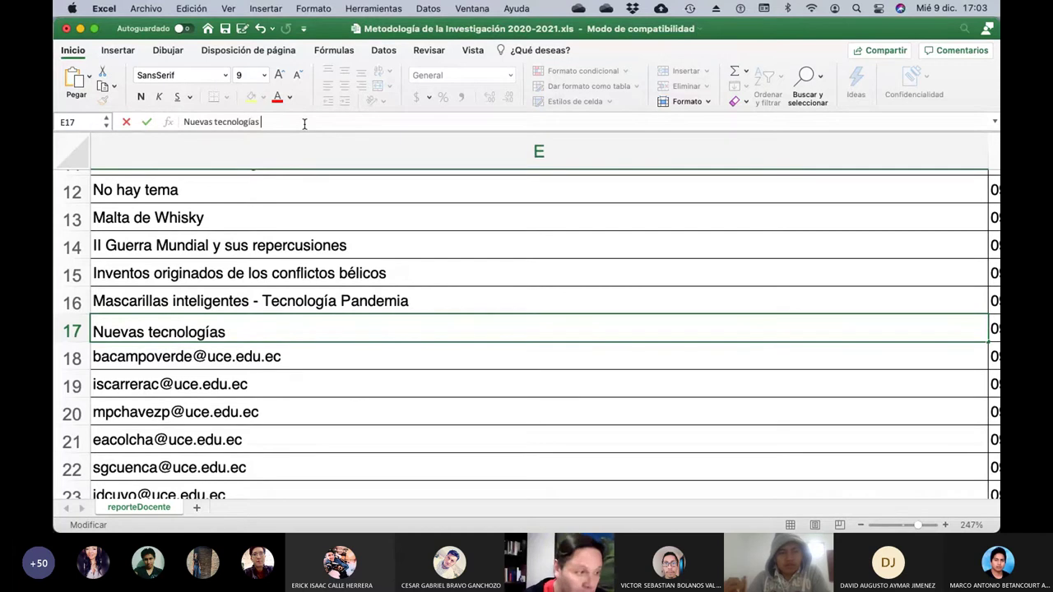
pyautogui.write('de destilac')
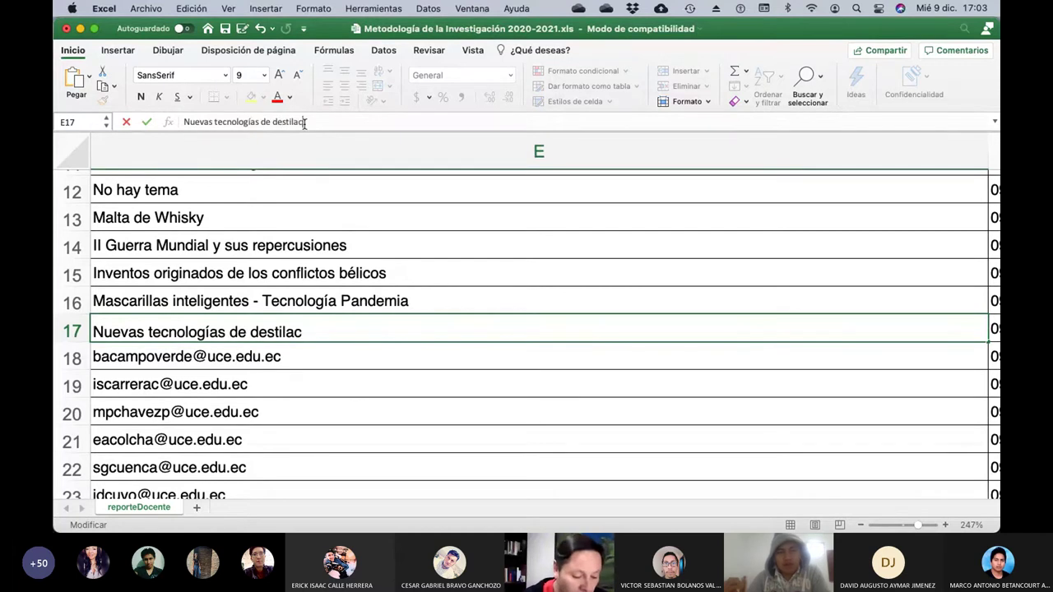
pyautogui.write('ión de be')
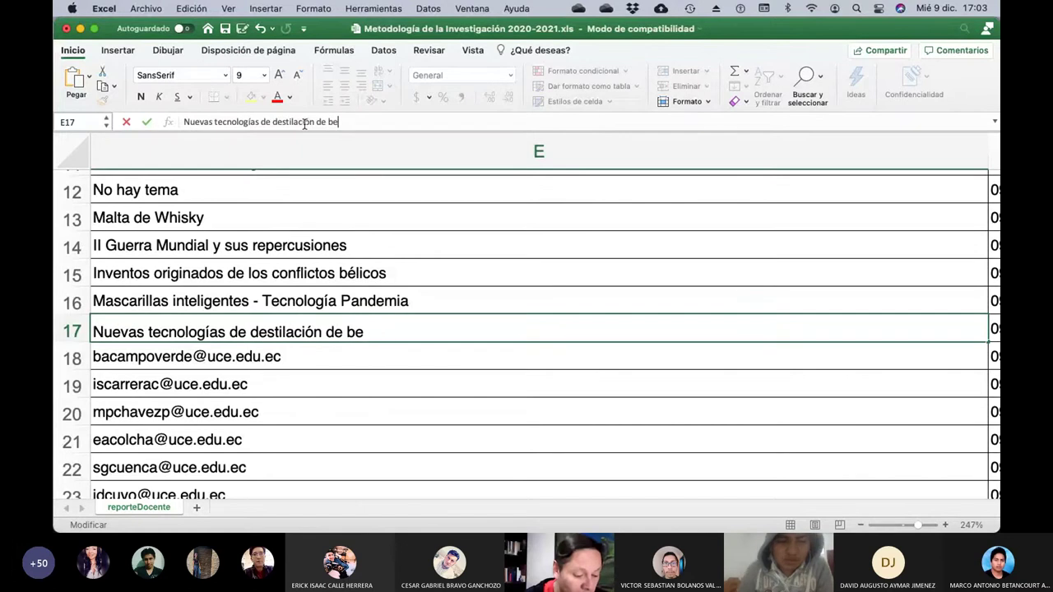
pyautogui.write('bidas alco')
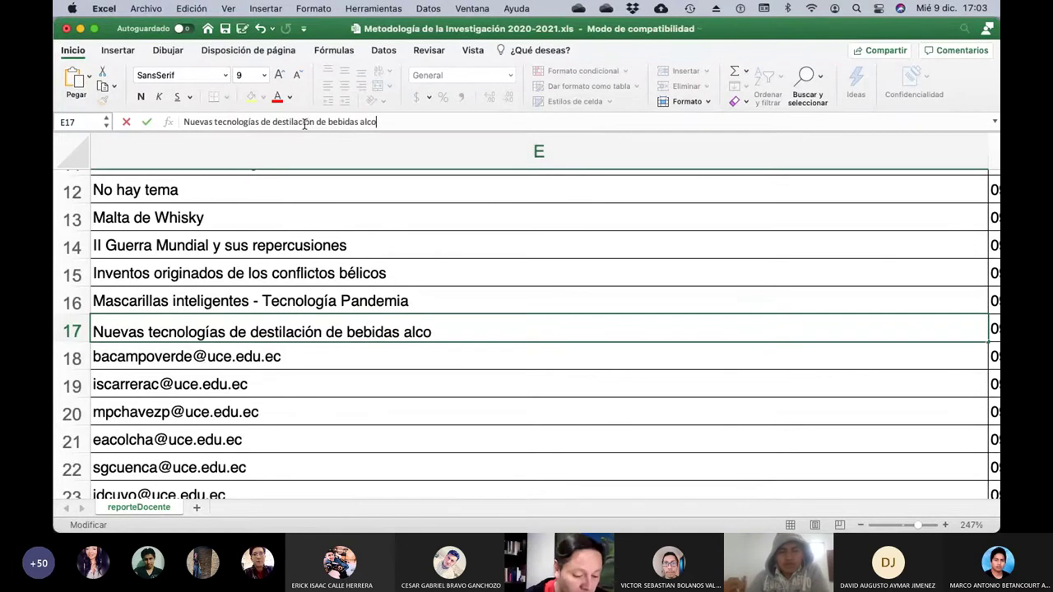
pyautogui.write('holicas')
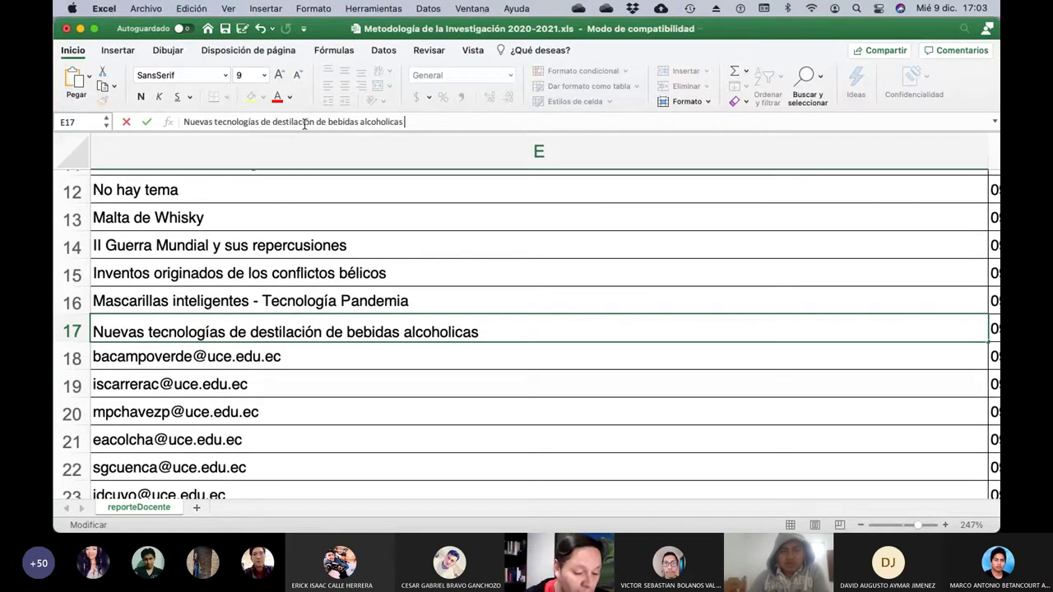
pyautogui.write(' (Reducci')
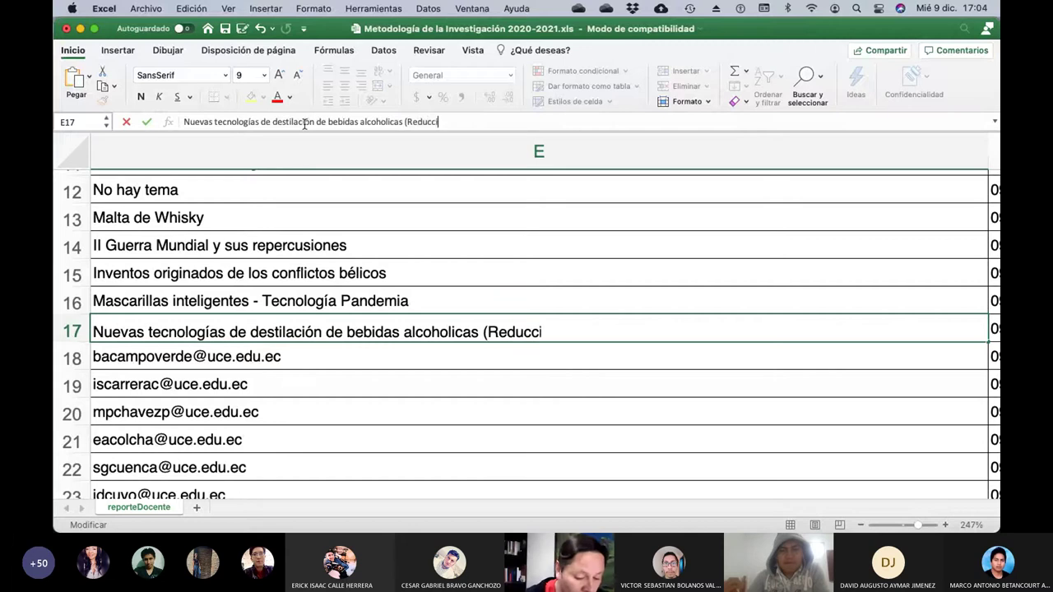
pyautogui.write('ón de hu')
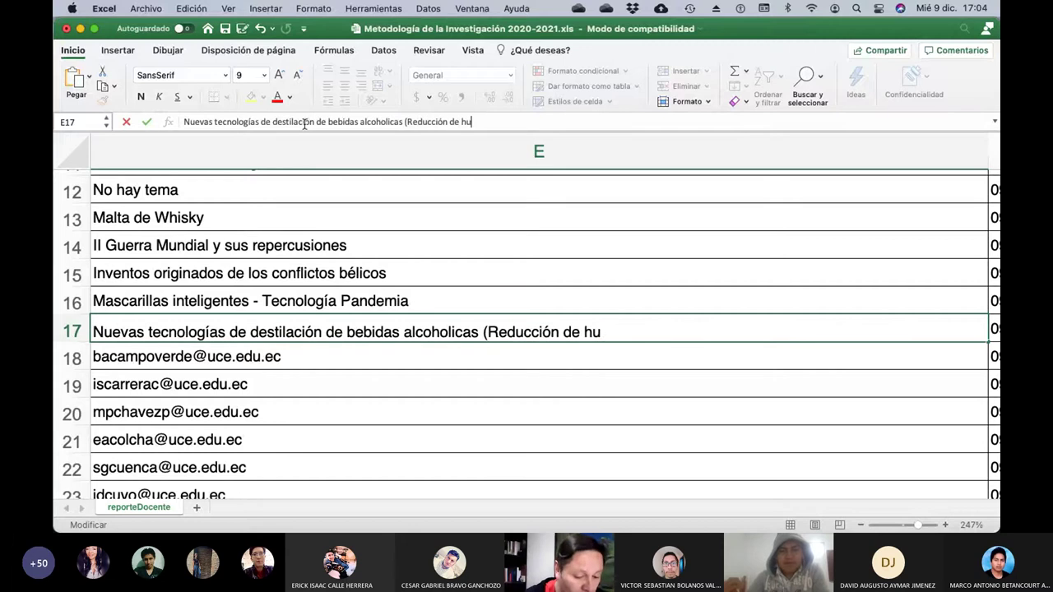
pyautogui.write('ella de carbono)')
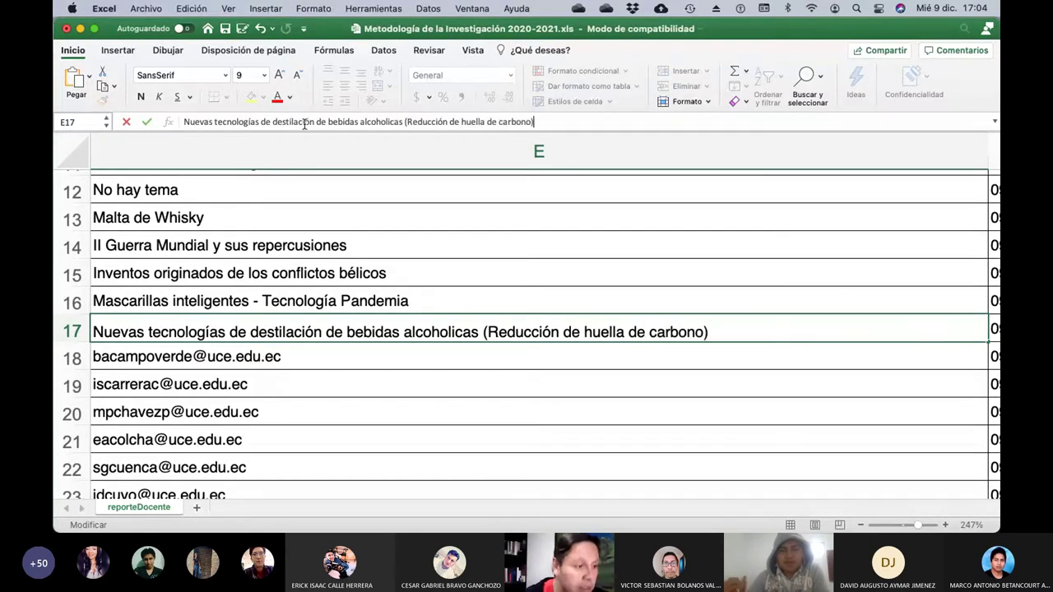
pyautogui.press('Return')
pyautogui.press('Left')
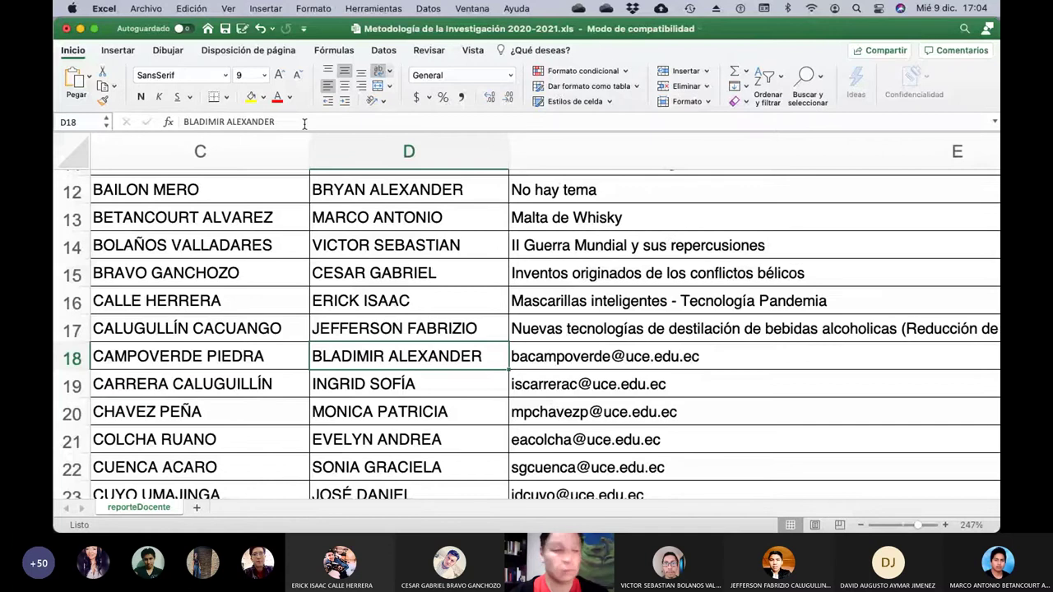
pyautogui.press('Right')
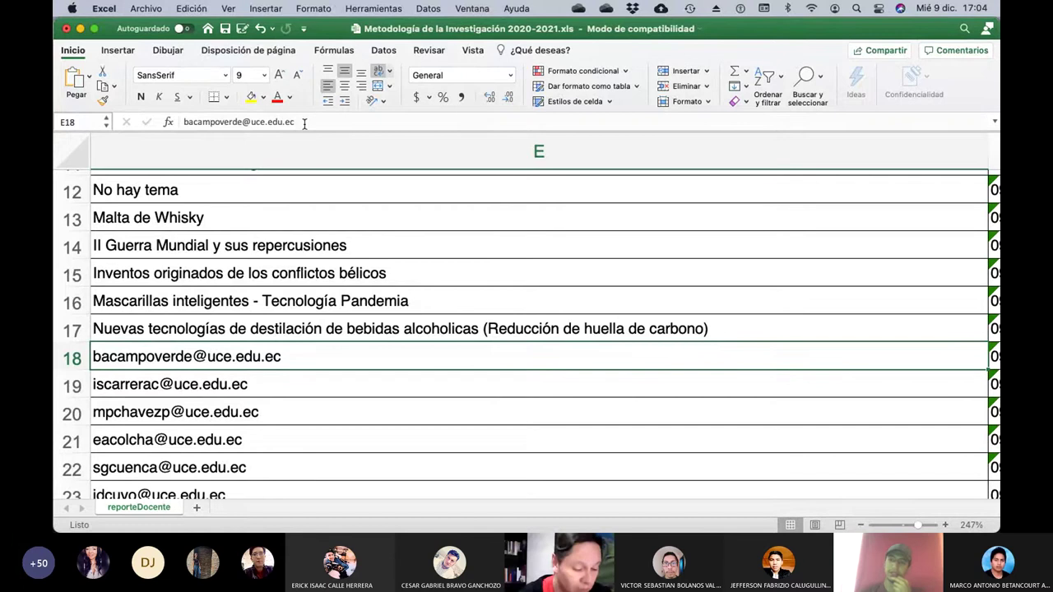
# Type 'Extracción de alcaloides del chocho para la elaboración de productos antisépticos y antibacteriales' over E18's e-mail.
pyautogui.write('Ex')
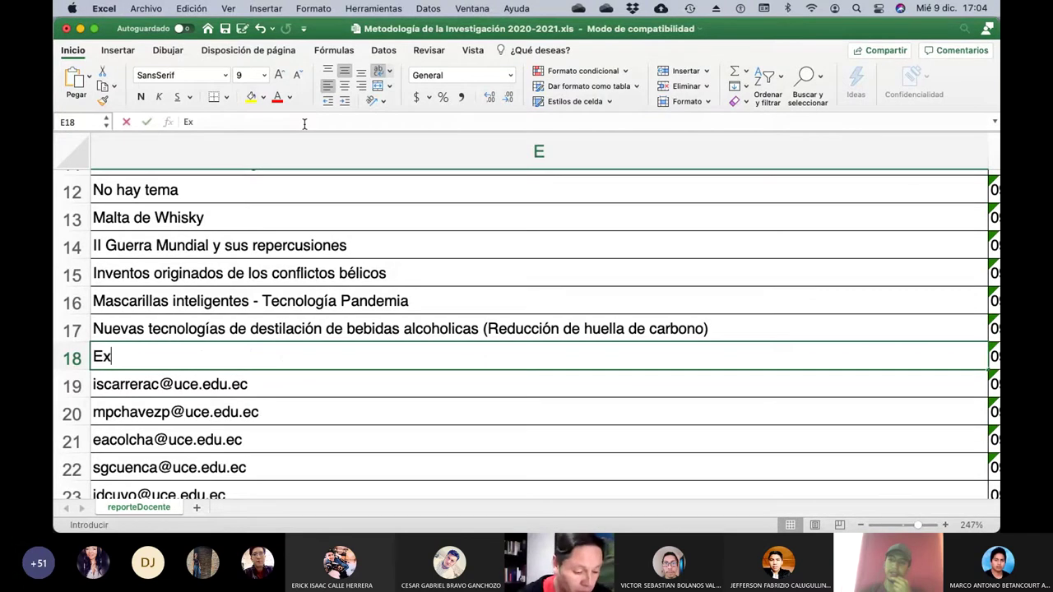
pyautogui.write('tracción')
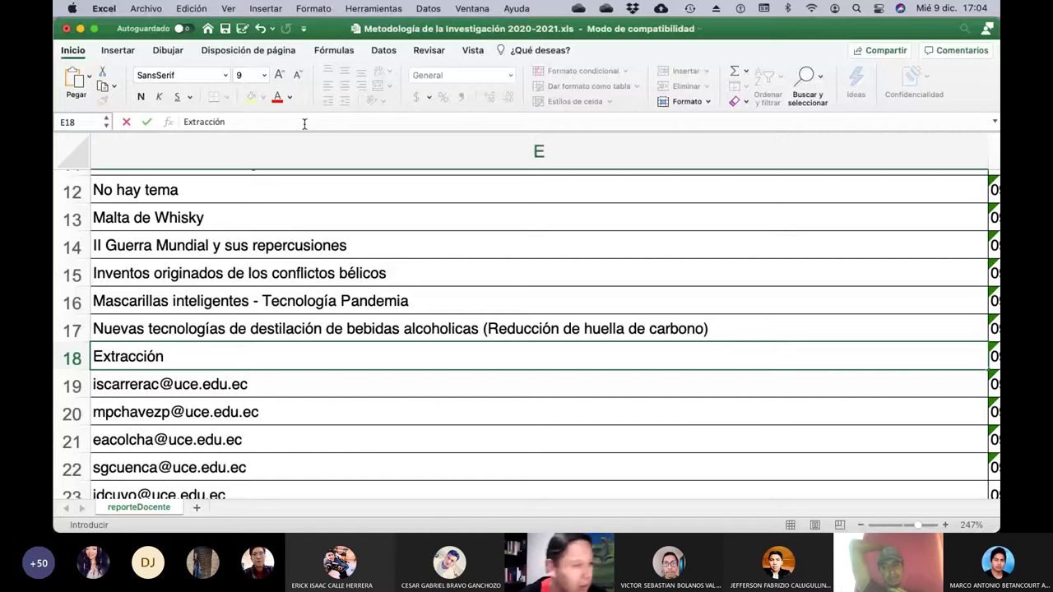
pyautogui.write('de alcaloides ')
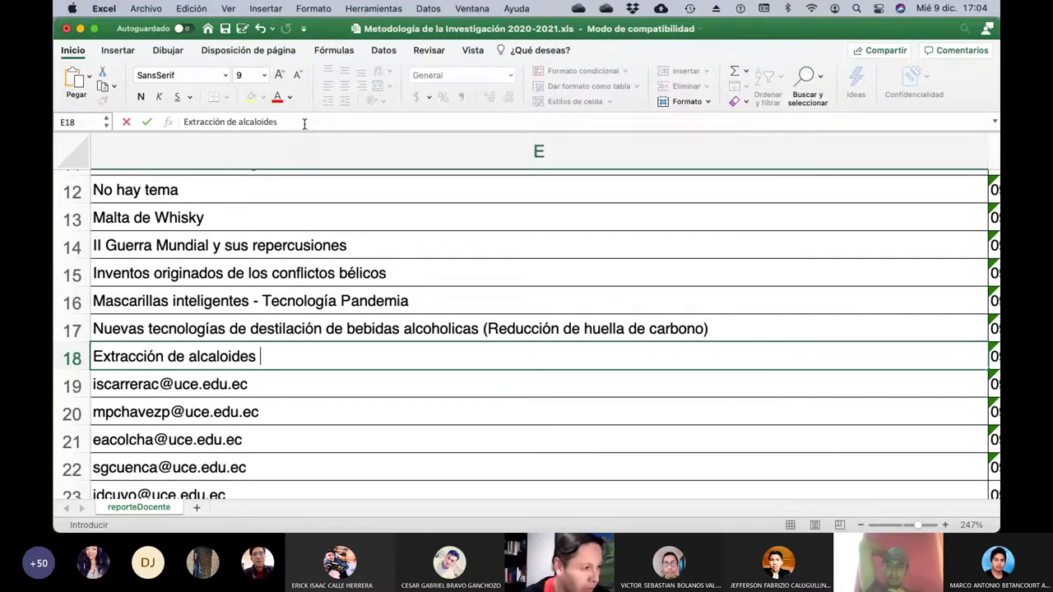
pyautogui.write('del chocho')
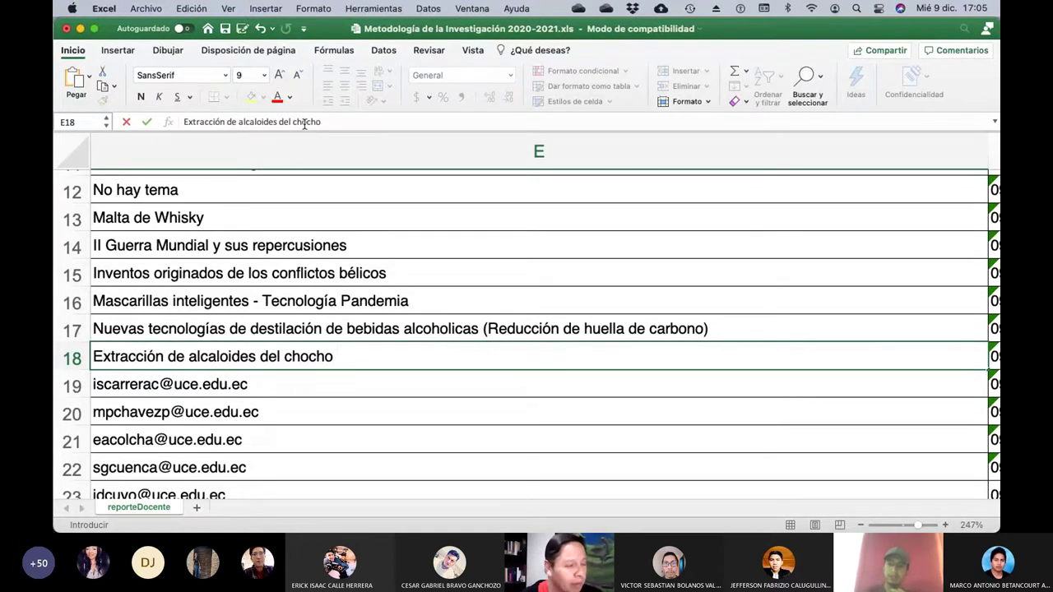
pyautogui.write('para la ')
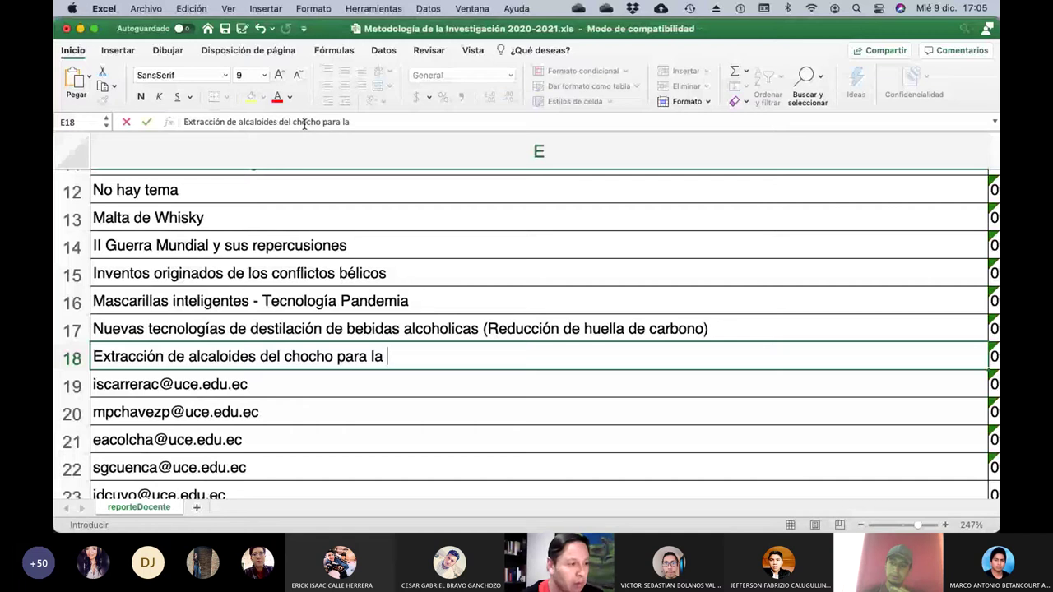
pyautogui.write('elabor')
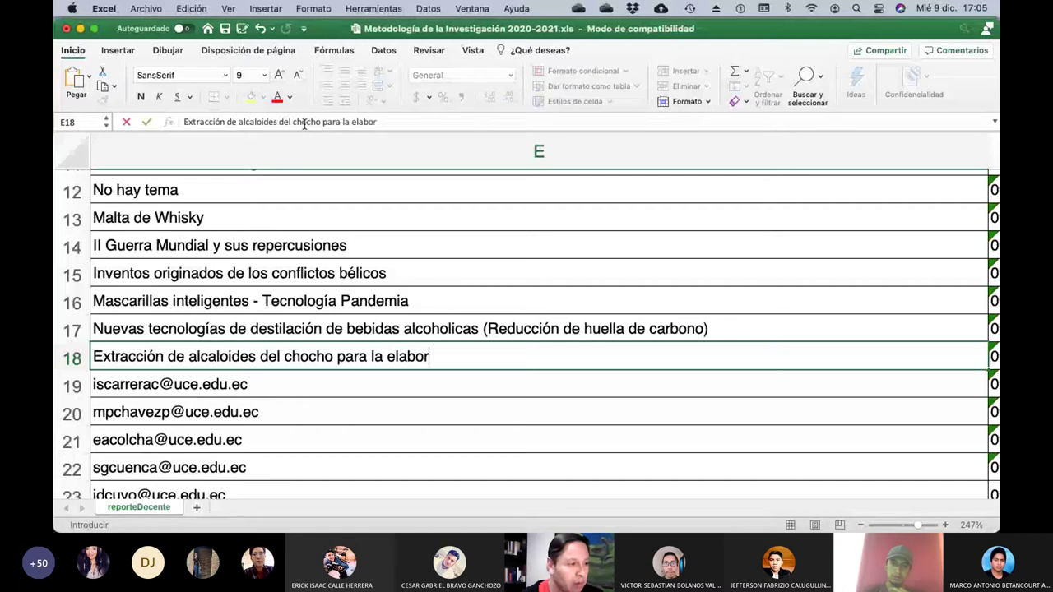
pyautogui.write('ación de pro')
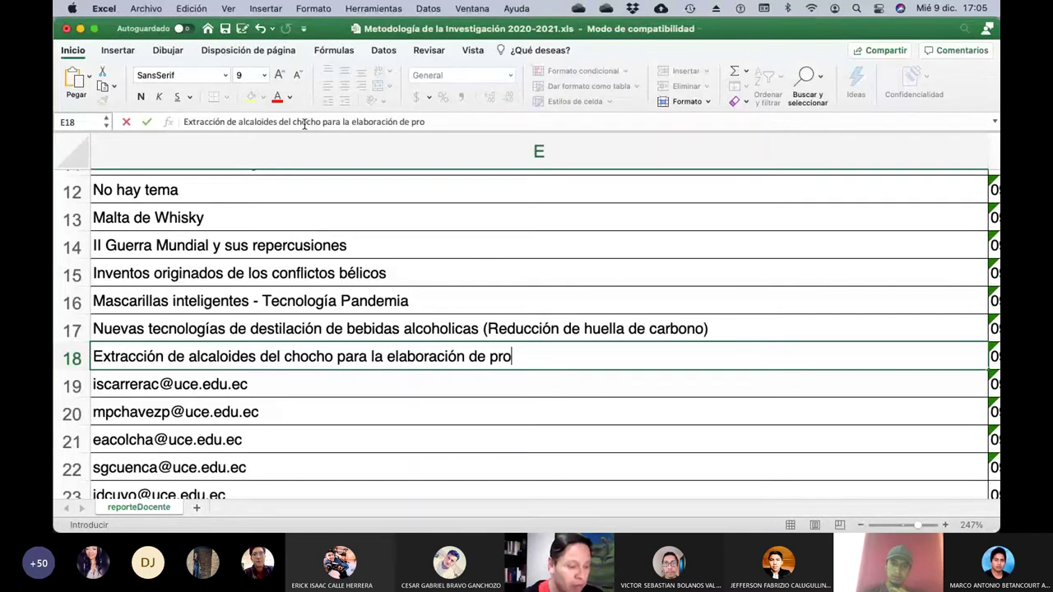
pyautogui.write('ductos an')
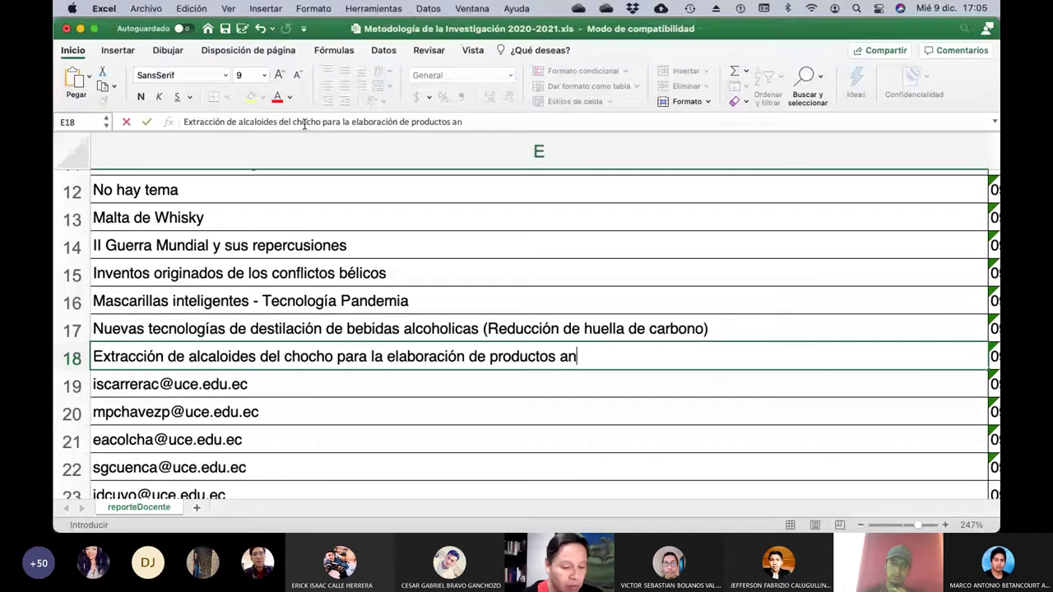
pyautogui.write('tiséptic')
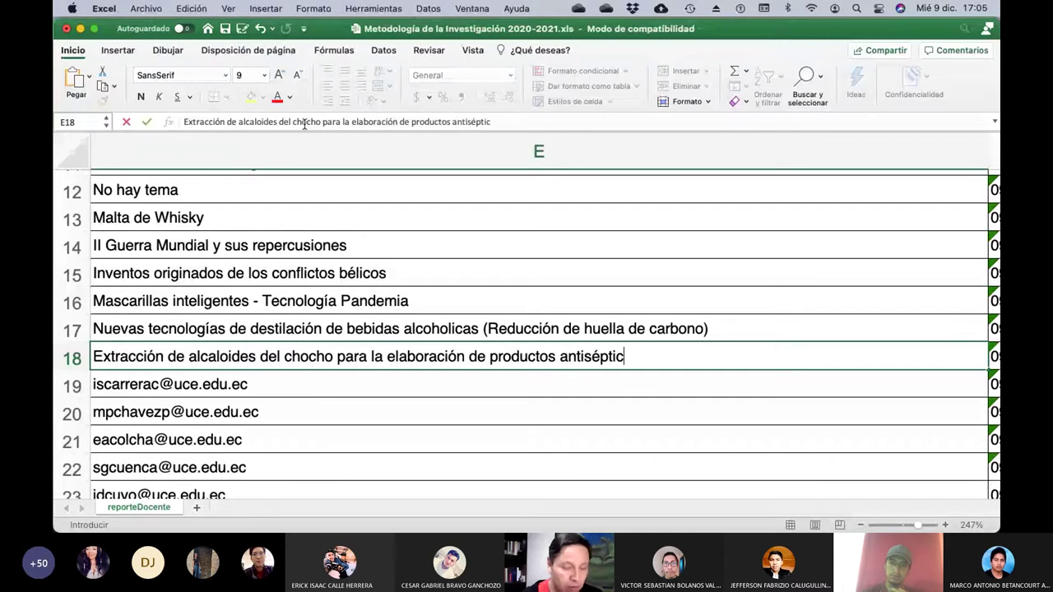
pyautogui.write('os y anti')
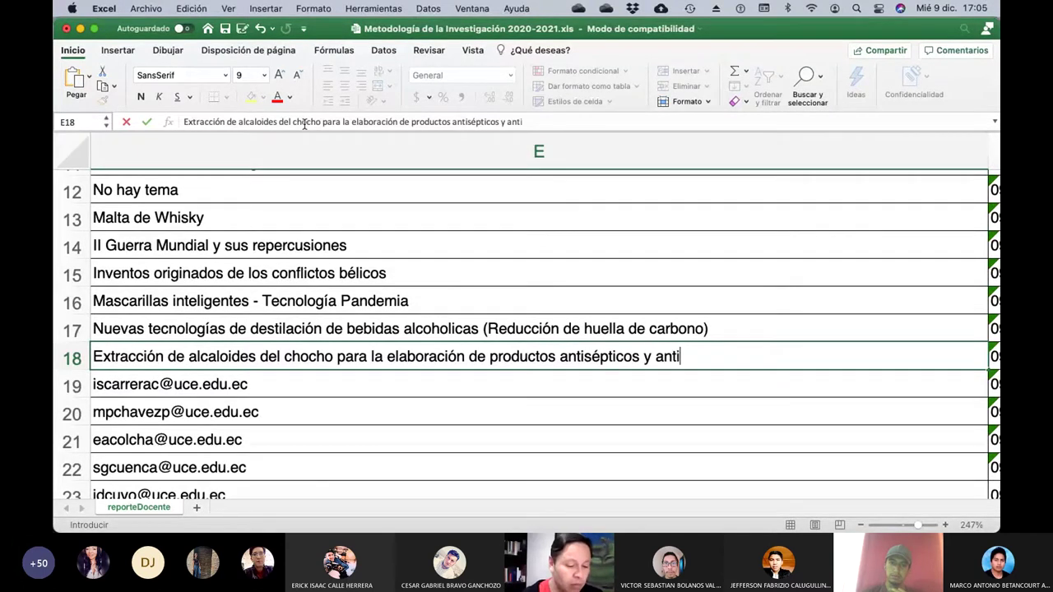
pyautogui.write('bacteriales')
pyautogui.press('Return')
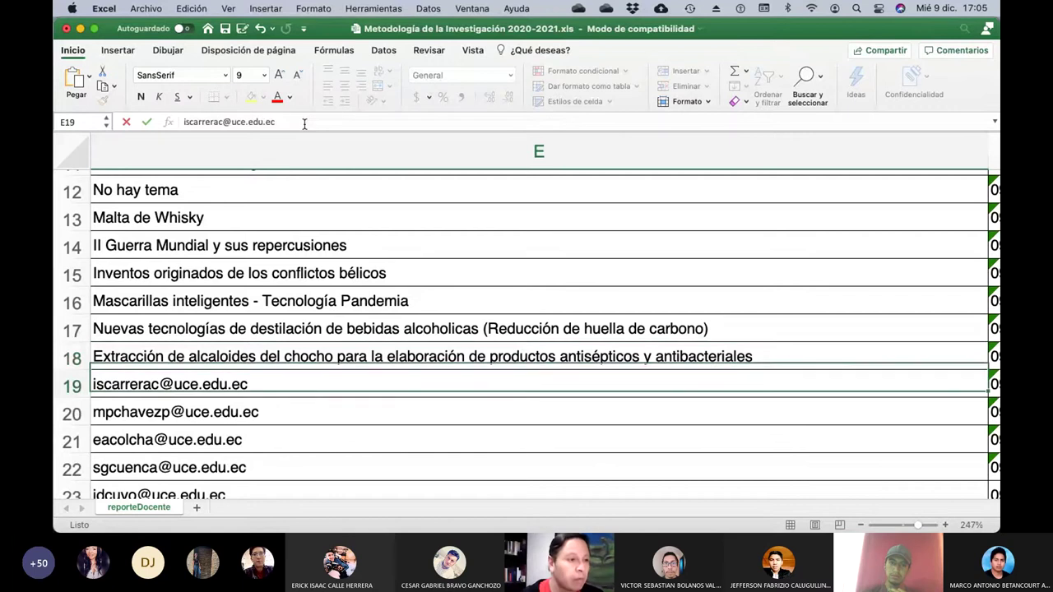
pyautogui.press('Left')
pyautogui.press('Left')
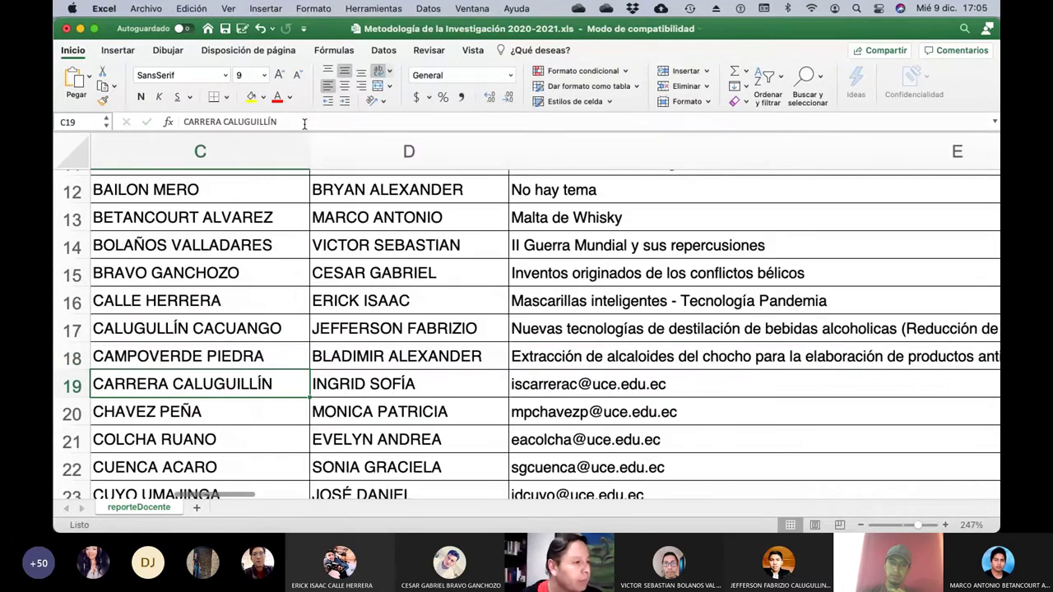
pyautogui.press('Right')
pyautogui.press('Left')
pyautogui.press('Right')
pyautogui.press('Right')
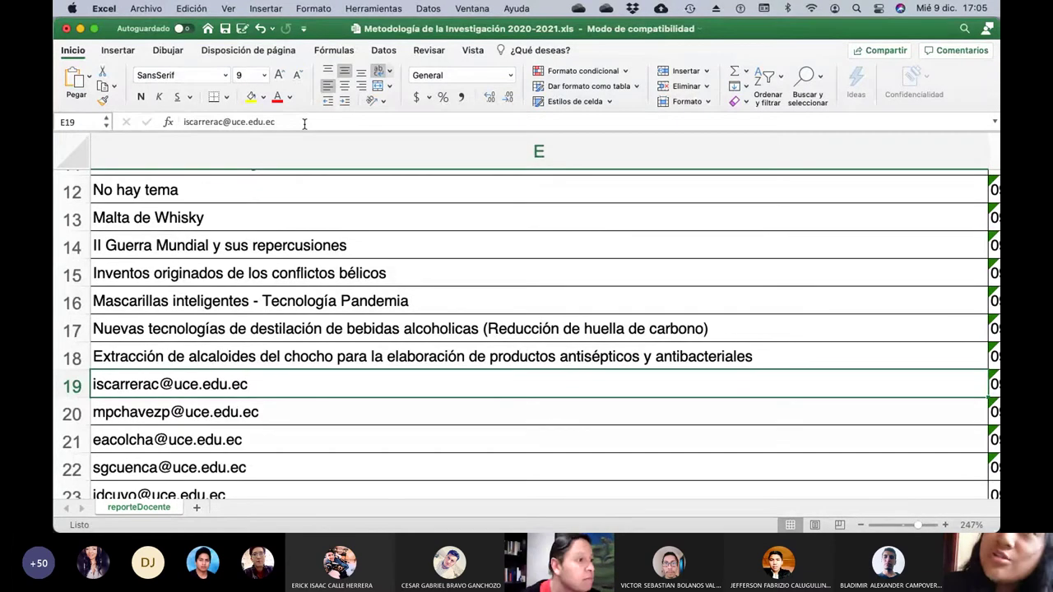
# Clear E19's e-mail and enter 'Perfumes en base productos naturales', correcting typos along the way.
pyautogui.click(304, 122)
pyautogui.press('BackSpace')
pyautogui.press('BackSpace')
pyautogui.press('BackSpace')
pyautogui.press('BackSpace')
pyautogui.press('BackSpace')
pyautogui.press('BackSpace')
pyautogui.press('BackSpace')
pyautogui.press('BackSpace')
pyautogui.press('BackSpace')
pyautogui.press('BackSpace')
pyautogui.press('BackSpace')
pyautogui.press('BackSpace')
pyautogui.press('BackSpace')
pyautogui.press('BackSpace')
pyautogui.press('BackSpace')
pyautogui.press('BackSpace')
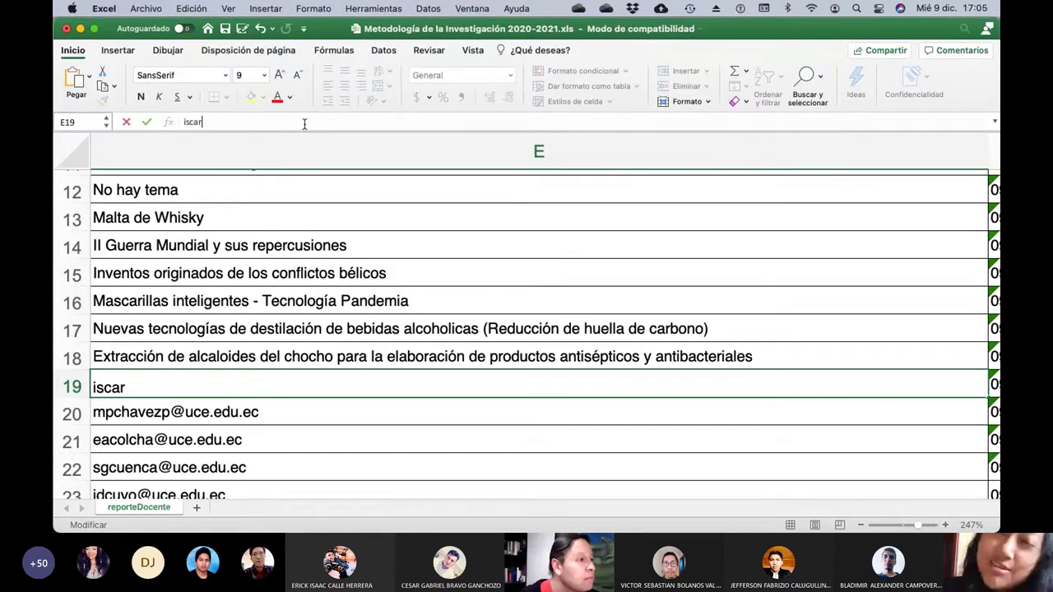
pyautogui.press('BackSpace')
pyautogui.press('BackSpace')
pyautogui.press('BackSpace')
pyautogui.press('BackSpace')
pyautogui.press('BackSpace')
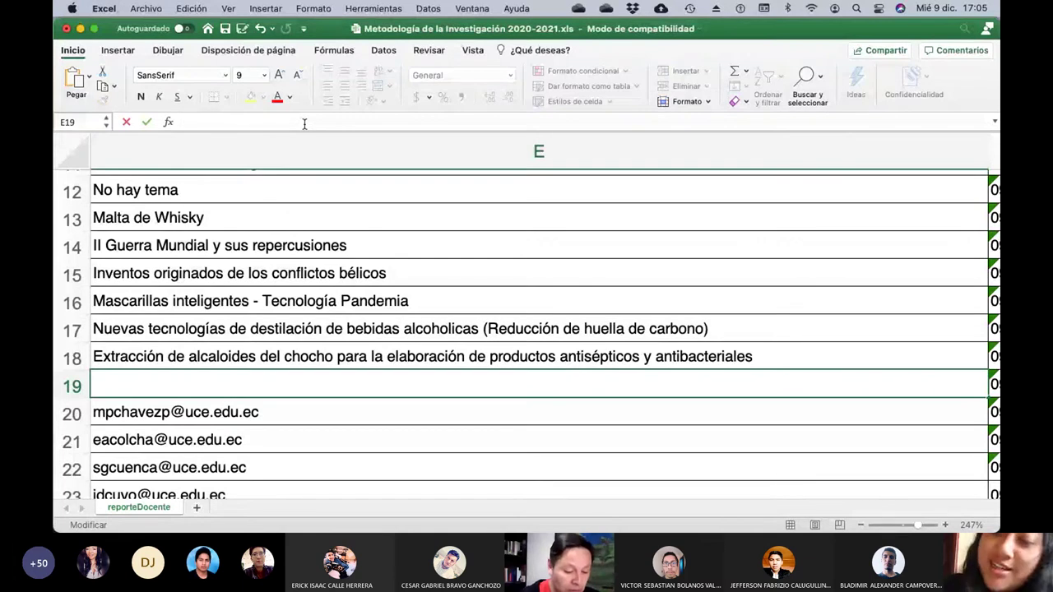
pyautogui.write('Perfumes e')
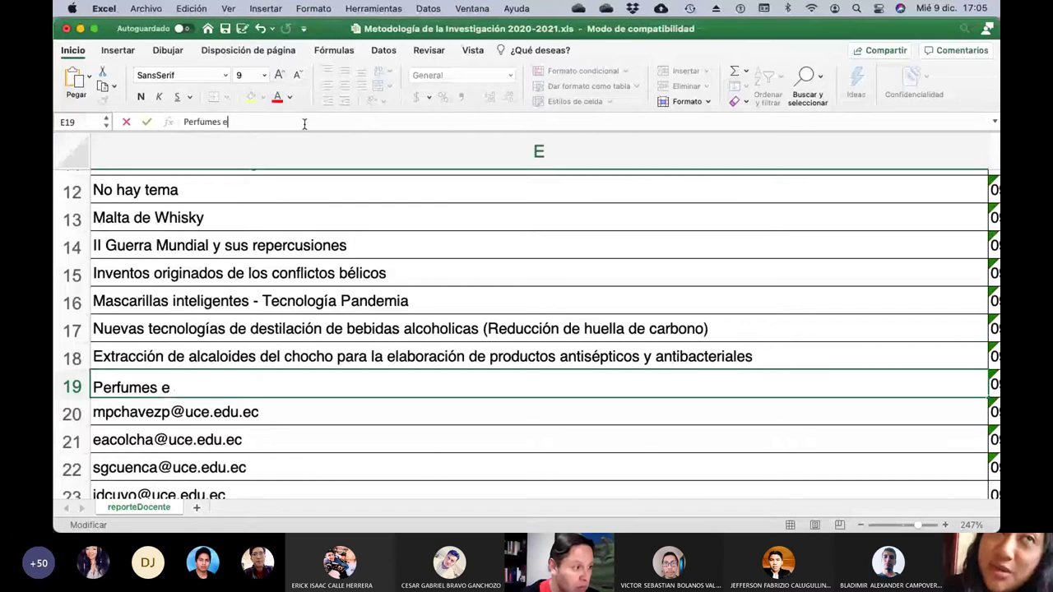
pyautogui.write('n base')
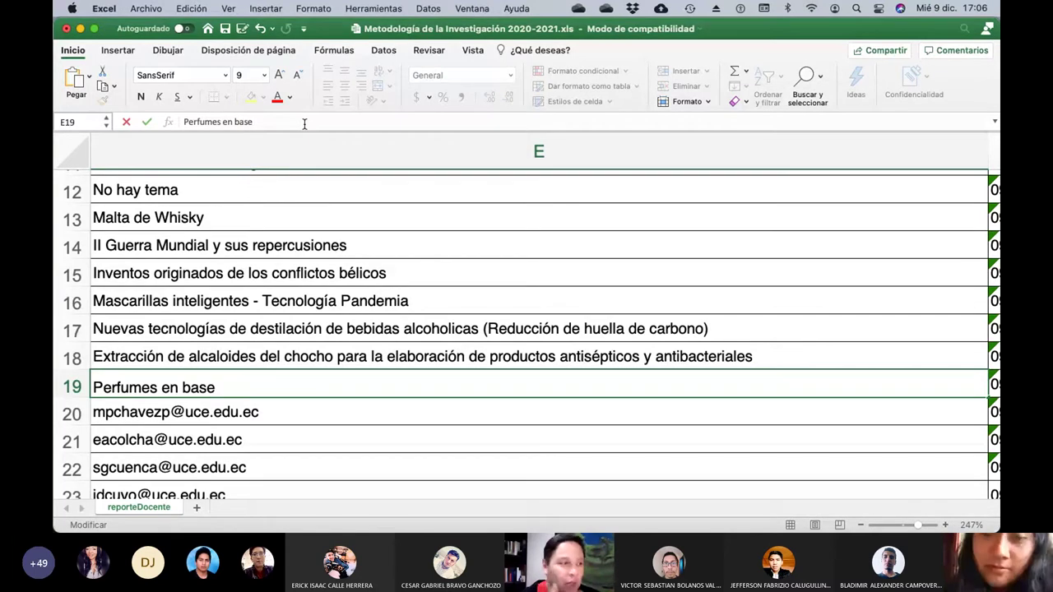
pyautogui.write('pord')
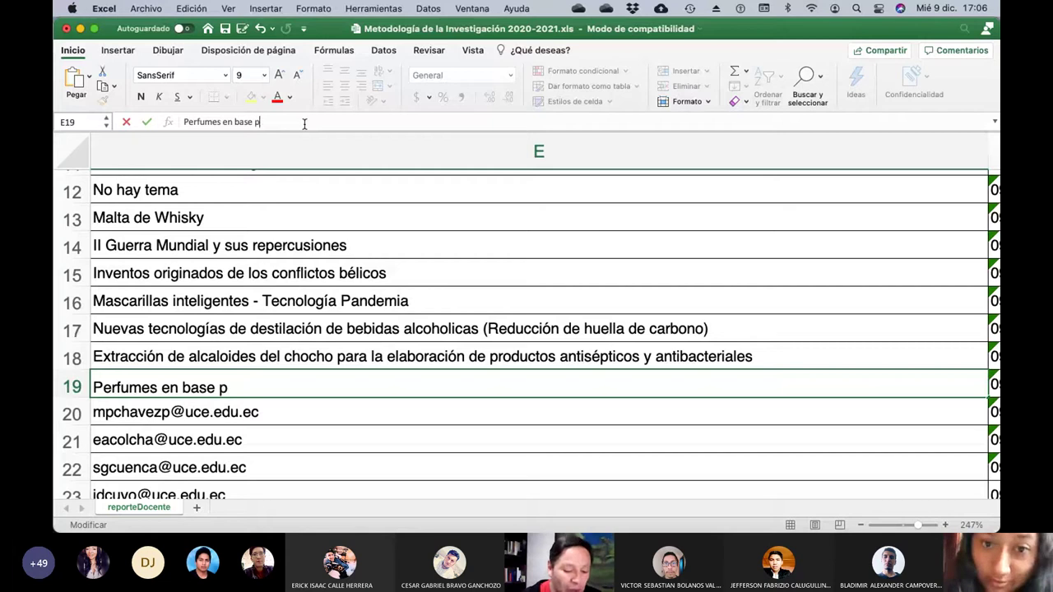
pyautogui.press('BackSpace')
pyautogui.press('BackSpace')
pyautogui.press('BackSpace')
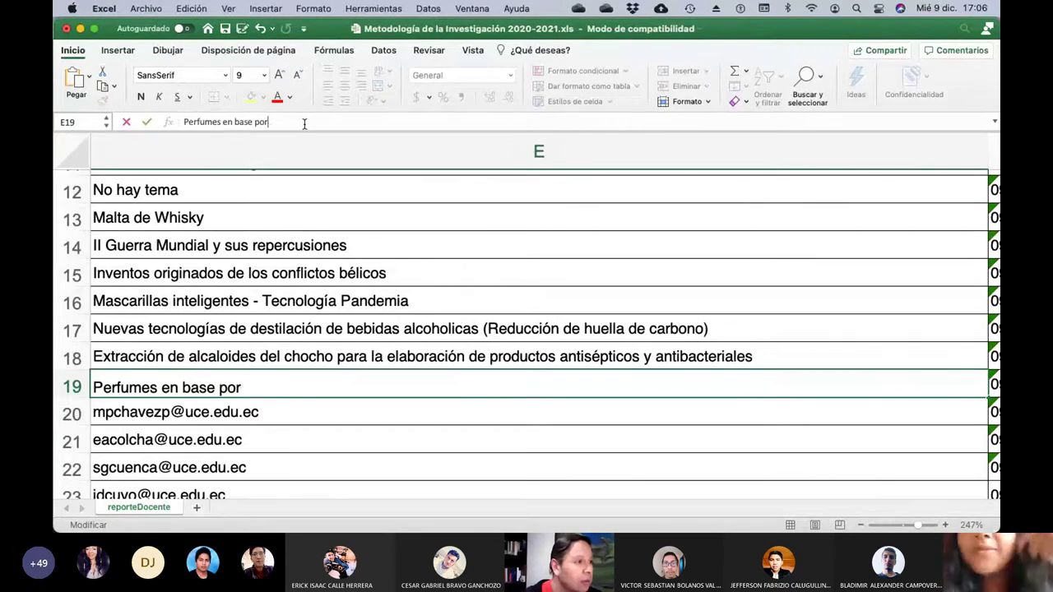
pyautogui.write('rod')
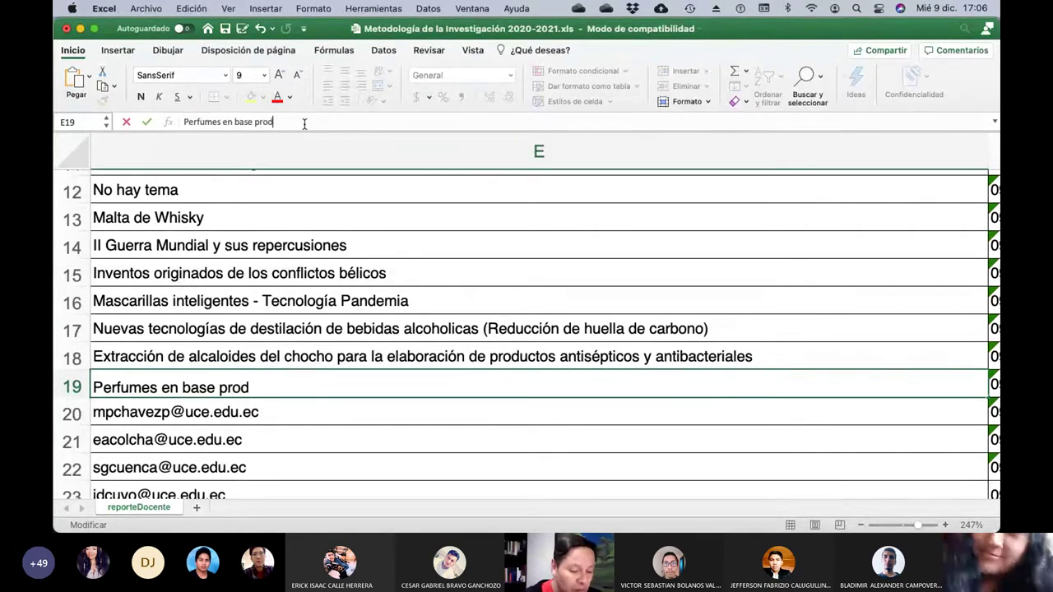
pyautogui.write('uctos naur')
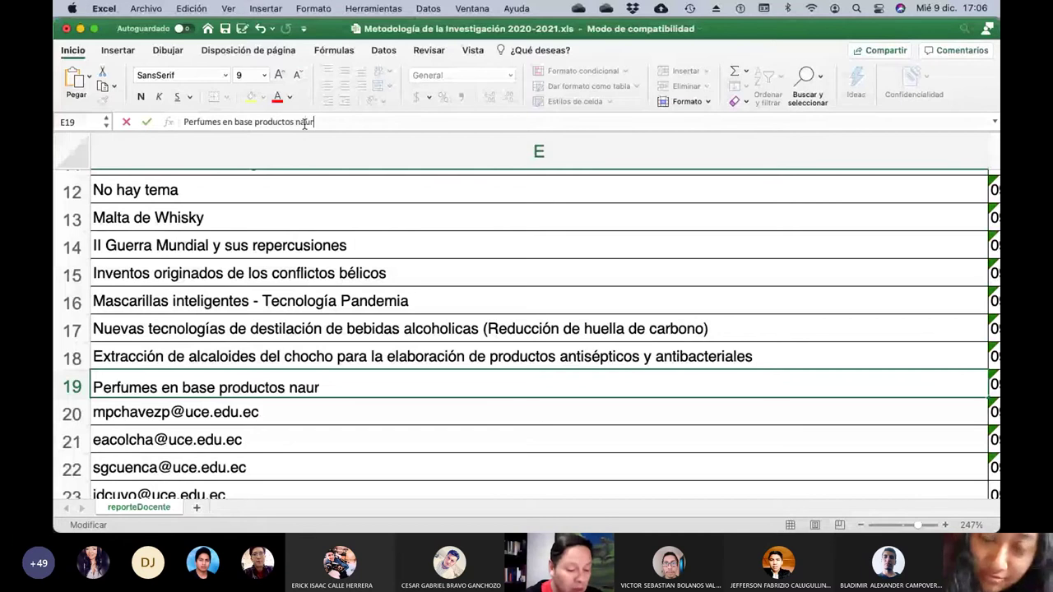
pyautogui.press('BackSpace')
pyautogui.press('BackSpace')
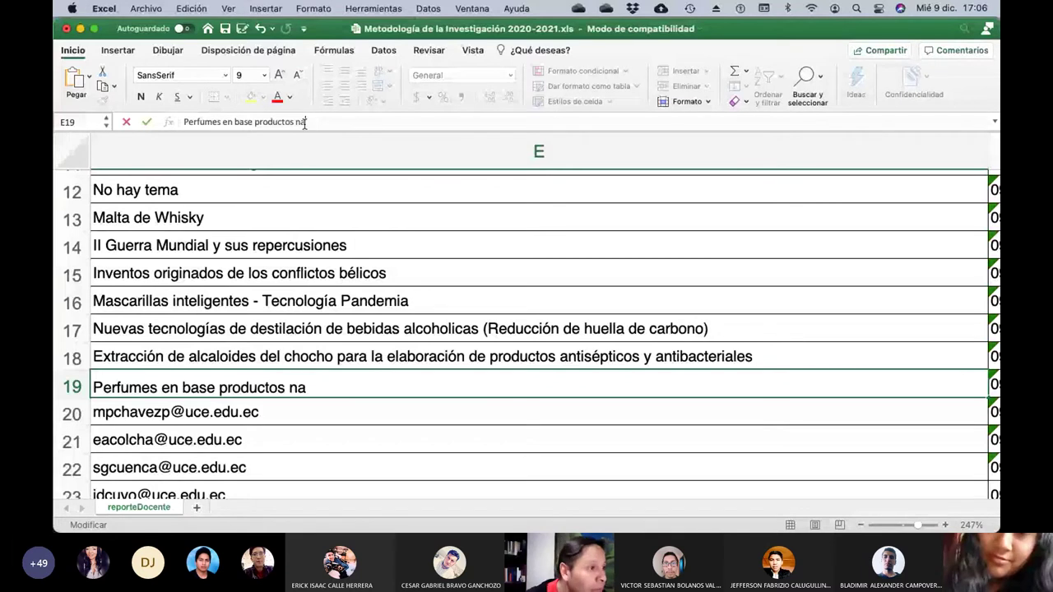
pyautogui.click(433, 149)
pyautogui.write('turales')
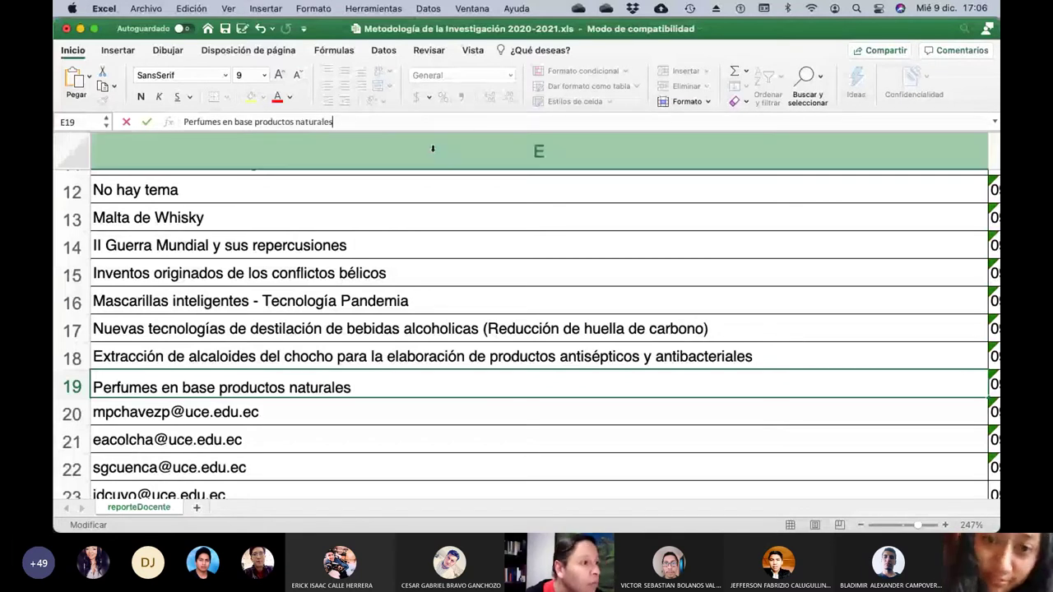
pyautogui.press('Return')
pyautogui.press('Left')
pyautogui.press('Left')
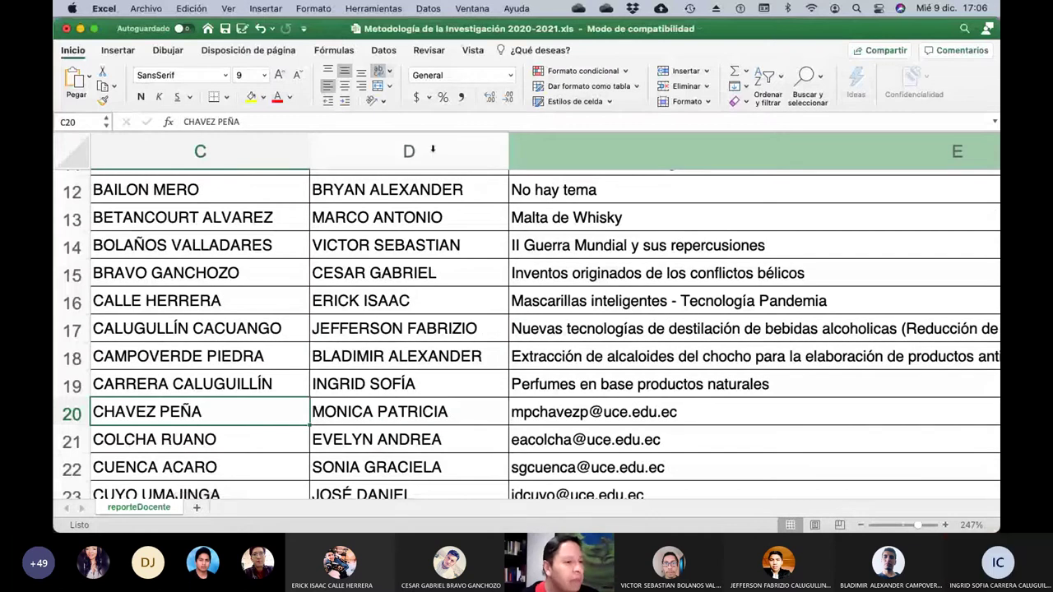
pyautogui.press('Right')
pyautogui.press('Right')
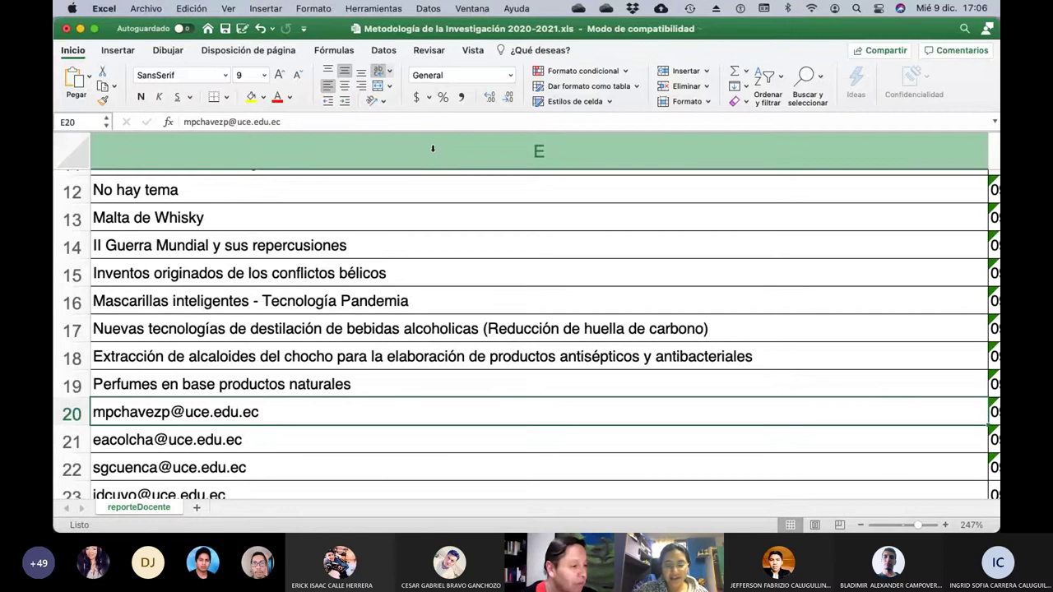
# Clear E20's e-mail and enter 'La pomarosa y sus usos como insencticida'.
pyautogui.click(319, 122)
pyautogui.press('BackSpace')
pyautogui.press('BackSpace')
pyautogui.press('BackSpace')
pyautogui.press('BackSpace')
pyautogui.press('BackSpace')
pyautogui.press('BackSpace')
pyautogui.press('BackSpace')
pyautogui.press('BackSpace')
pyautogui.press('BackSpace')
pyautogui.press('BackSpace')
pyautogui.press('BackSpace')
pyautogui.press('BackSpace')
pyautogui.press('BackSpace')
pyautogui.press('BackSpace')
pyautogui.press('BackSpace')
pyautogui.press('BackSpace')
pyautogui.press('BackSpace')
pyautogui.press('BackSpace')
pyautogui.press('BackSpace')
pyautogui.press('BackSpace')
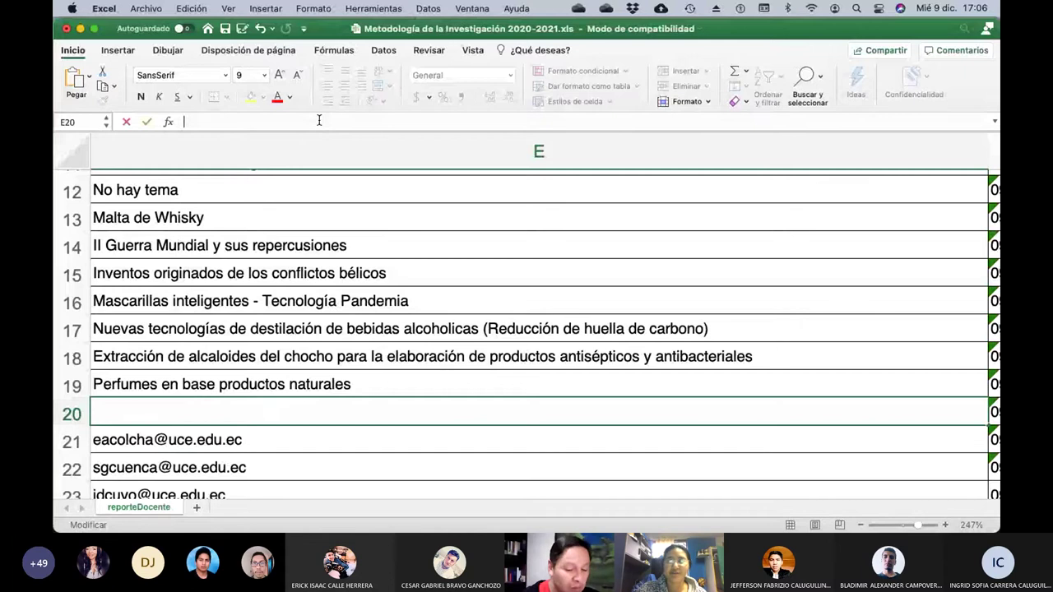
pyautogui.write('La pomarosa ')
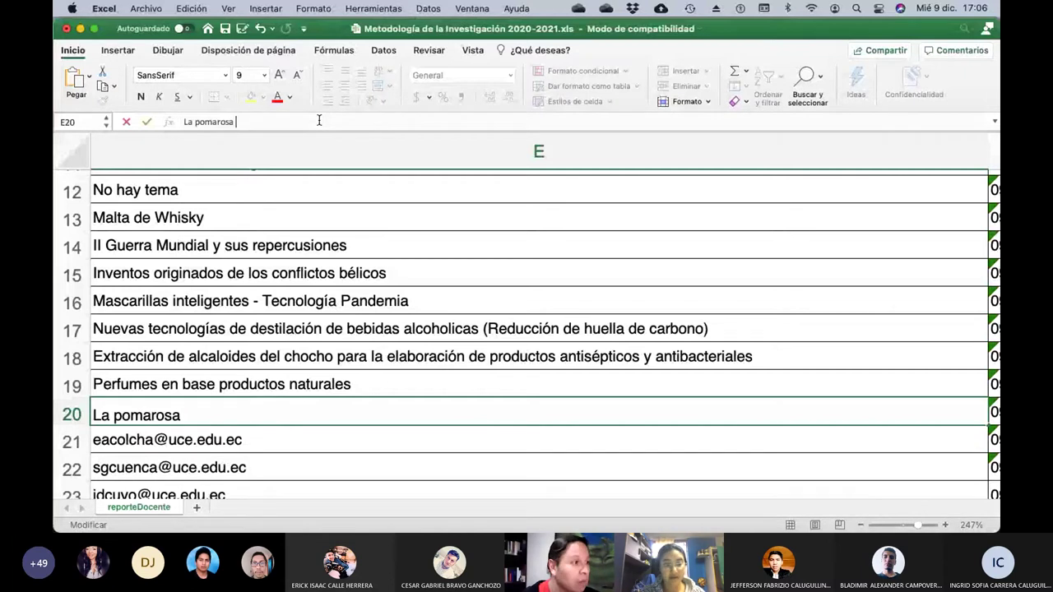
pyautogui.write('y s')
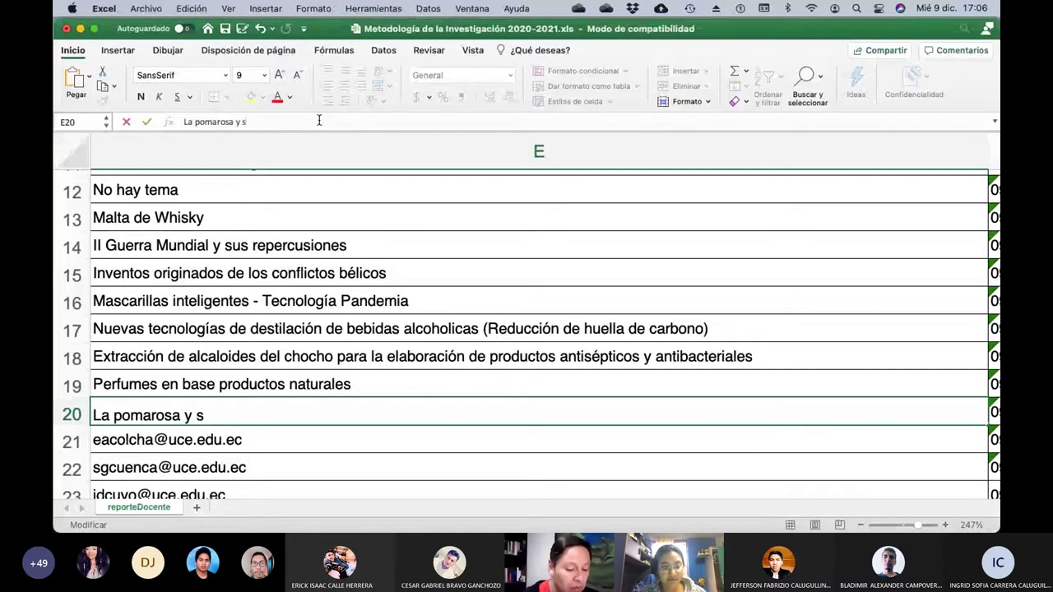
pyautogui.write('us usos co')
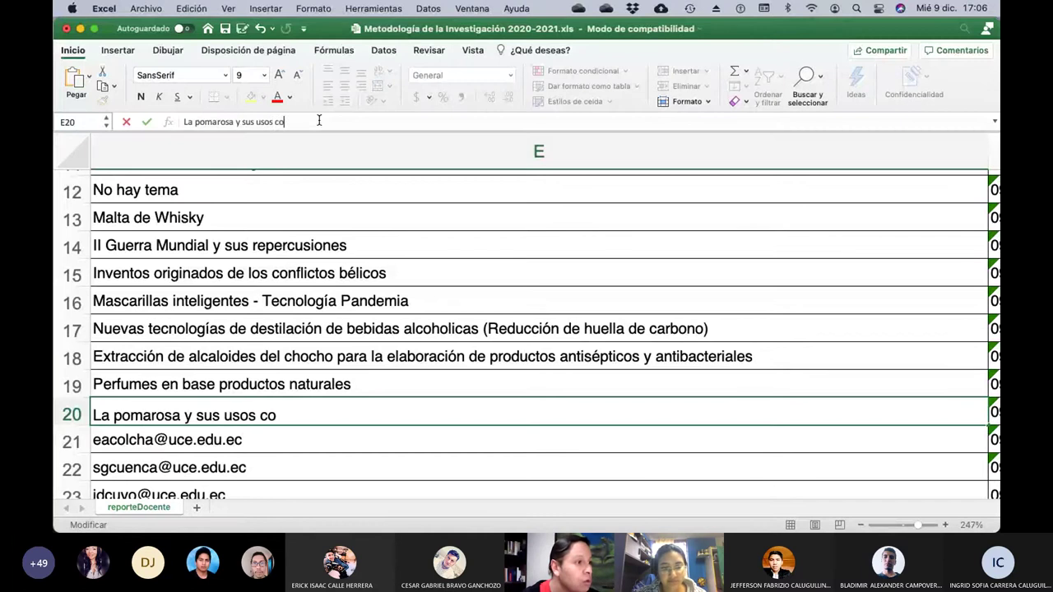
pyautogui.write('mo ins')
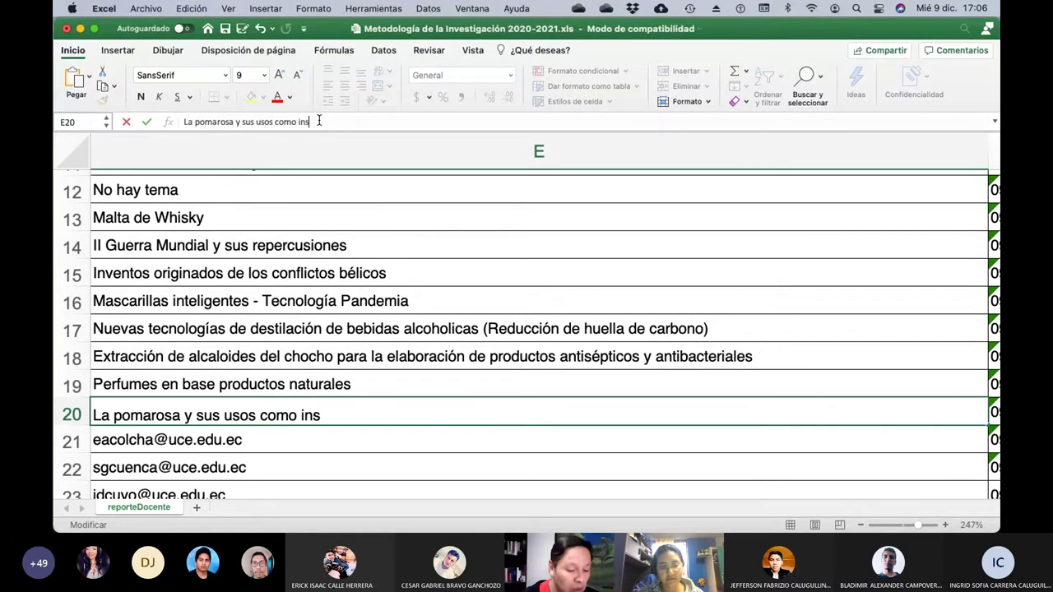
pyautogui.write('enctivida')
pyautogui.press('BackSpace')
pyautogui.press('BackSpace')
pyautogui.press('BackSpace')
pyautogui.press('BackSpace')
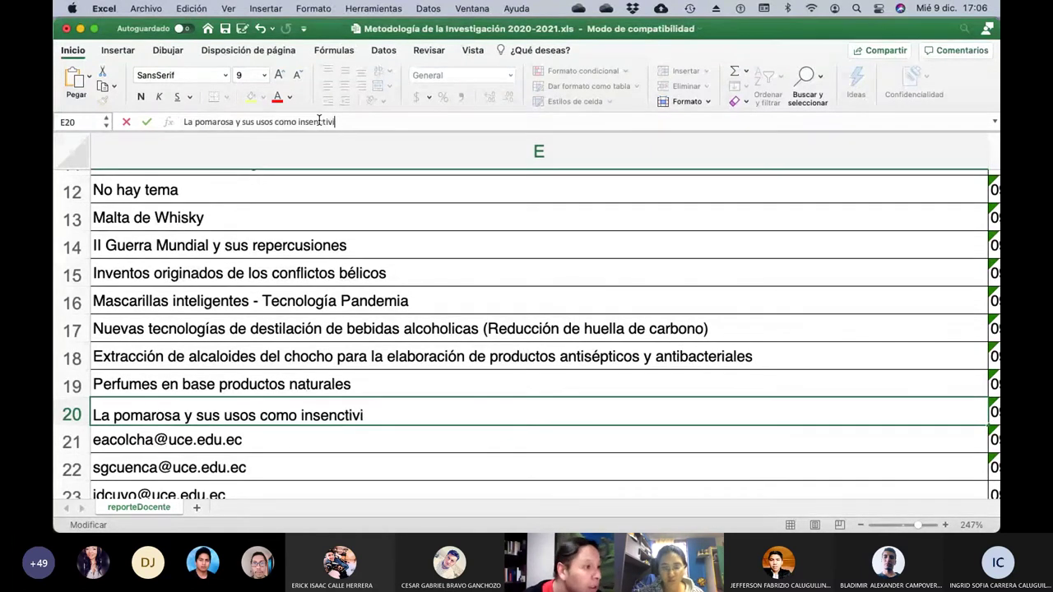
pyautogui.write('cida')
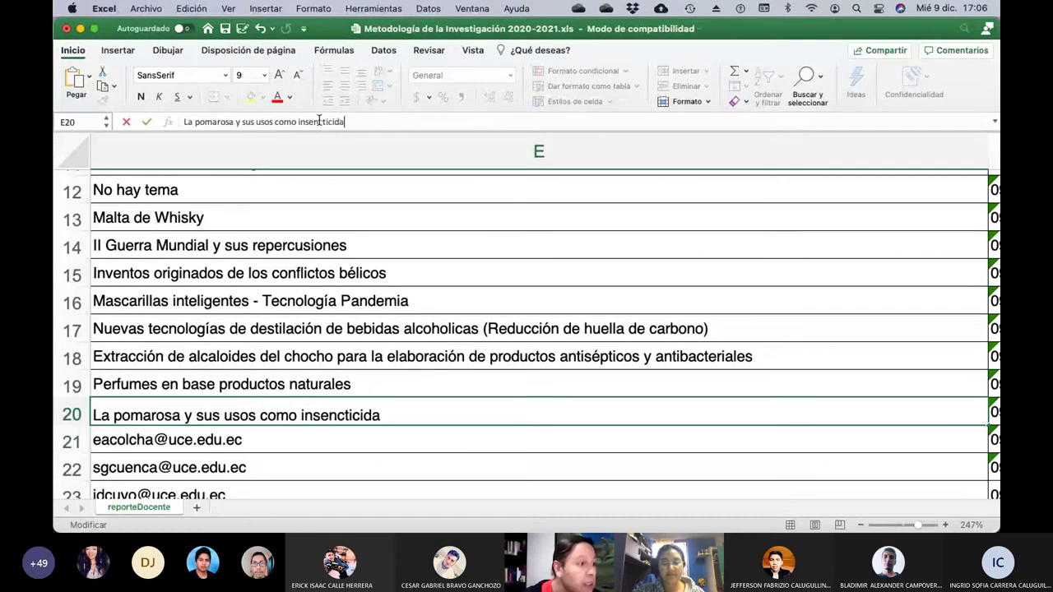
pyautogui.press('Return')
pyautogui.press('Left')
pyautogui.press('Left')
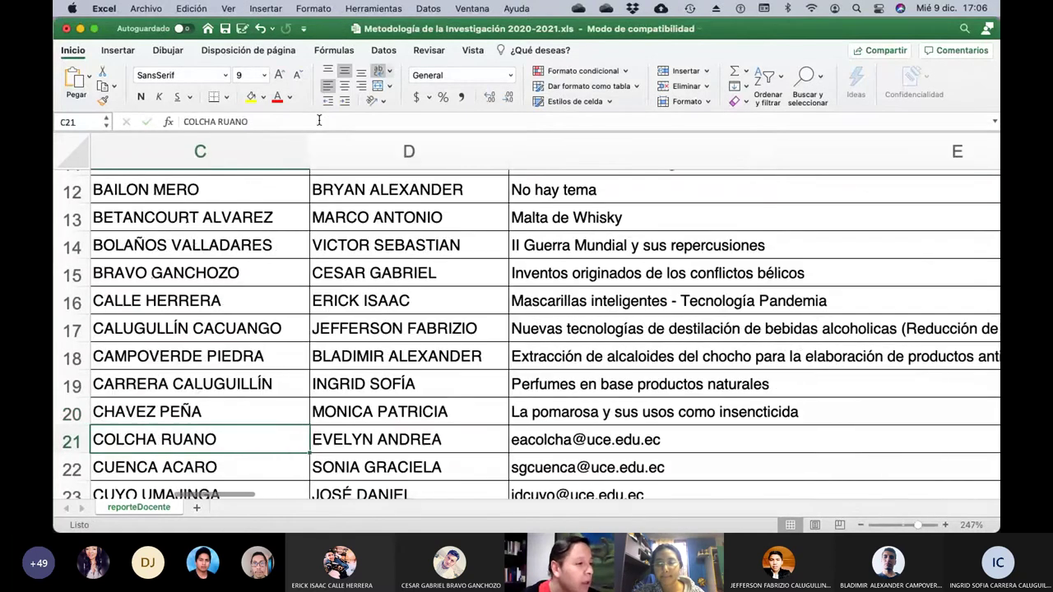
pyautogui.press('Right')
pyautogui.press('Right')
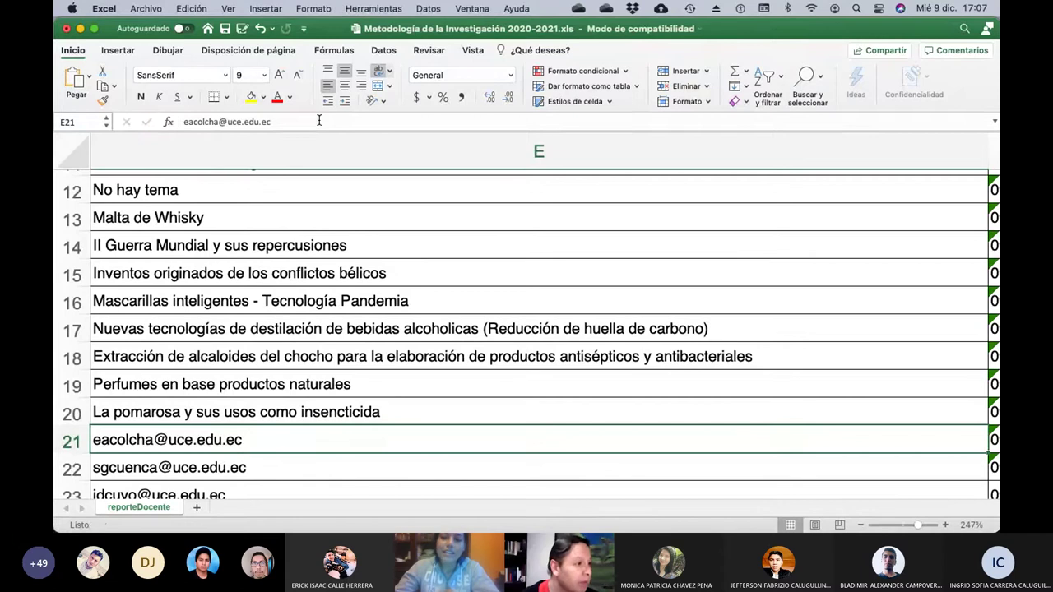
# Clear the e-mail in E21 and enter the topic 'Revolución menstrual'.
pyautogui.click(319, 121)
pyautogui.press('BackSpace')
pyautogui.press('BackSpace')
pyautogui.press('BackSpace')
pyautogui.press('BackSpace')
pyautogui.press('BackSpace')
pyautogui.press('BackSpace')
pyautogui.press('BackSpace')
pyautogui.press('BackSpace')
pyautogui.press('BackSpace')
pyautogui.press('BackSpace')
pyautogui.press('BackSpace')
pyautogui.press('BackSpace')
pyautogui.press('BackSpace')
pyautogui.press('BackSpace')
pyautogui.press('BackSpace')
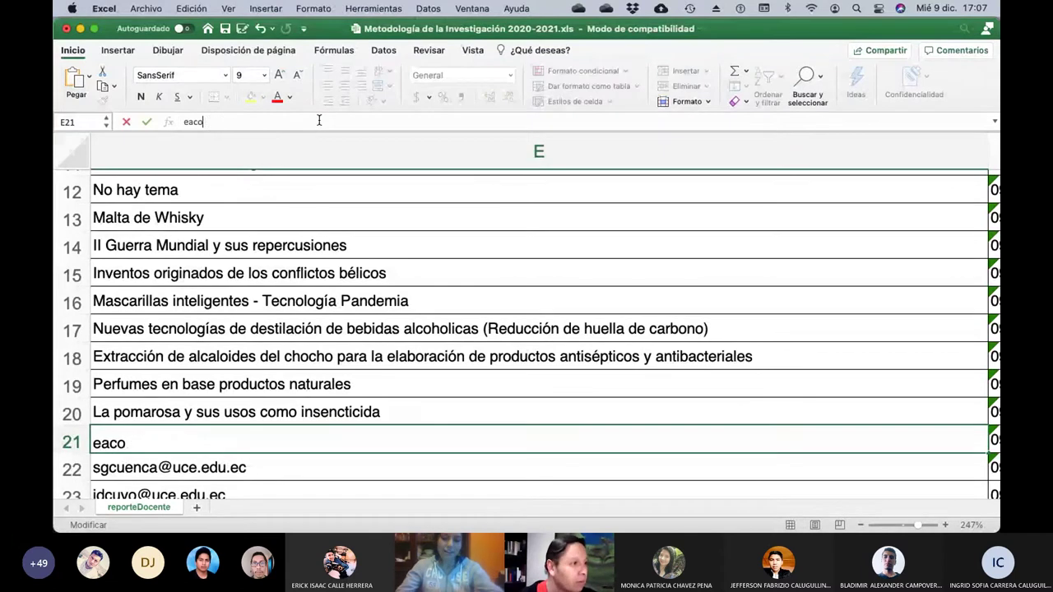
pyautogui.press('BackSpace')
pyautogui.press('BackSpace')
pyautogui.press('BackSpace')
pyautogui.press('BackSpace')
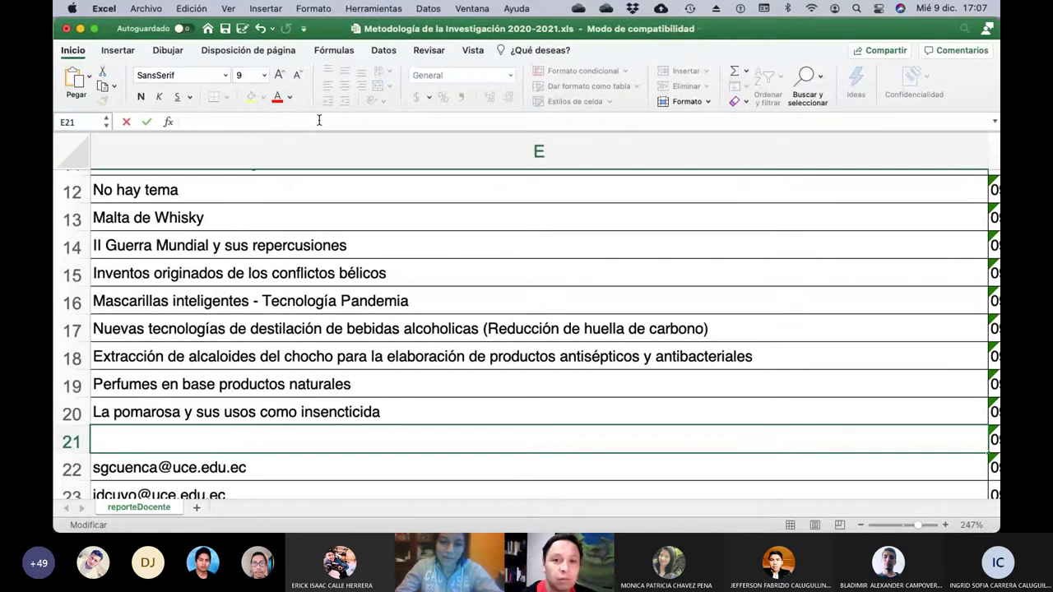
pyautogui.write('Rev')
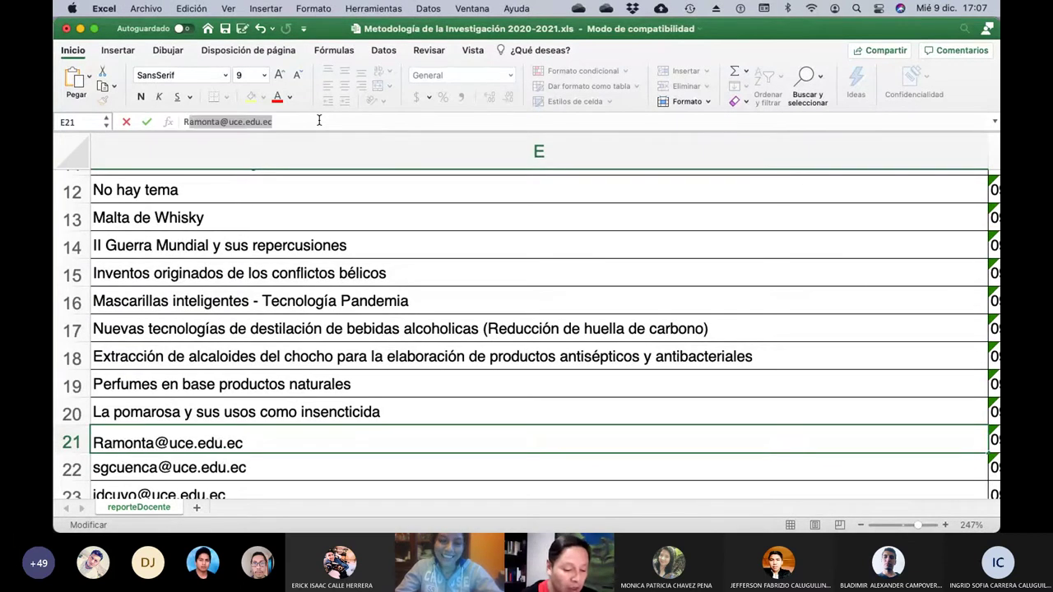
pyautogui.write('olució')
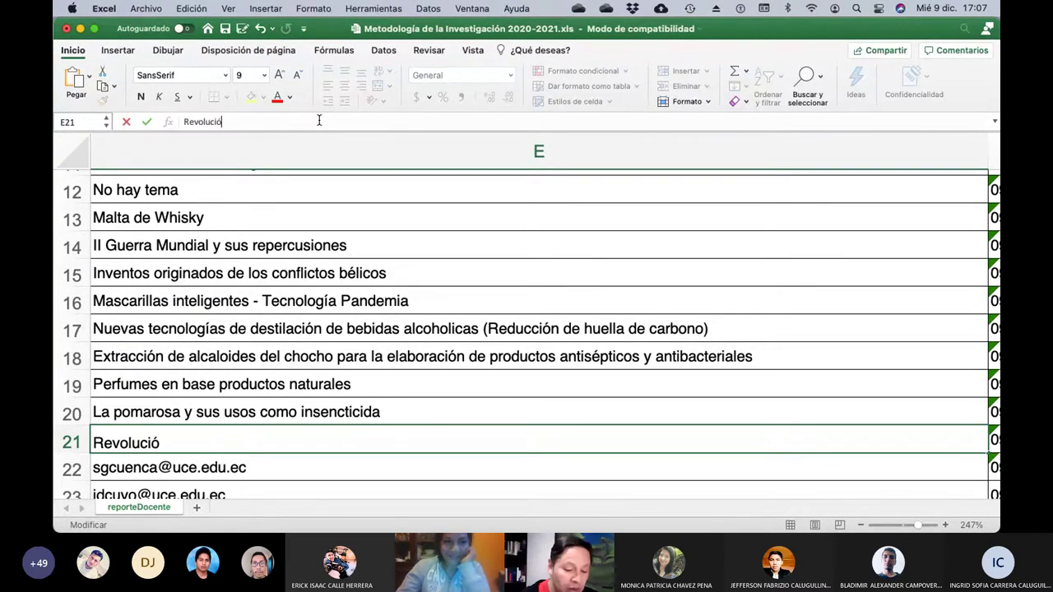
pyautogui.write('n menstrual')
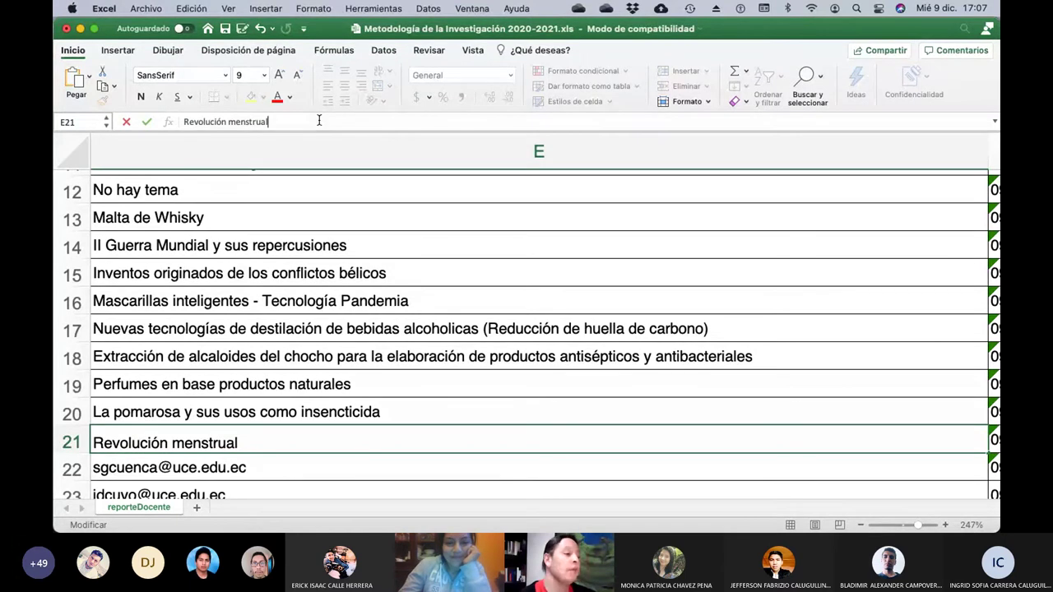
pyautogui.press('Return')
pyautogui.press('Left')
pyautogui.press('Left')
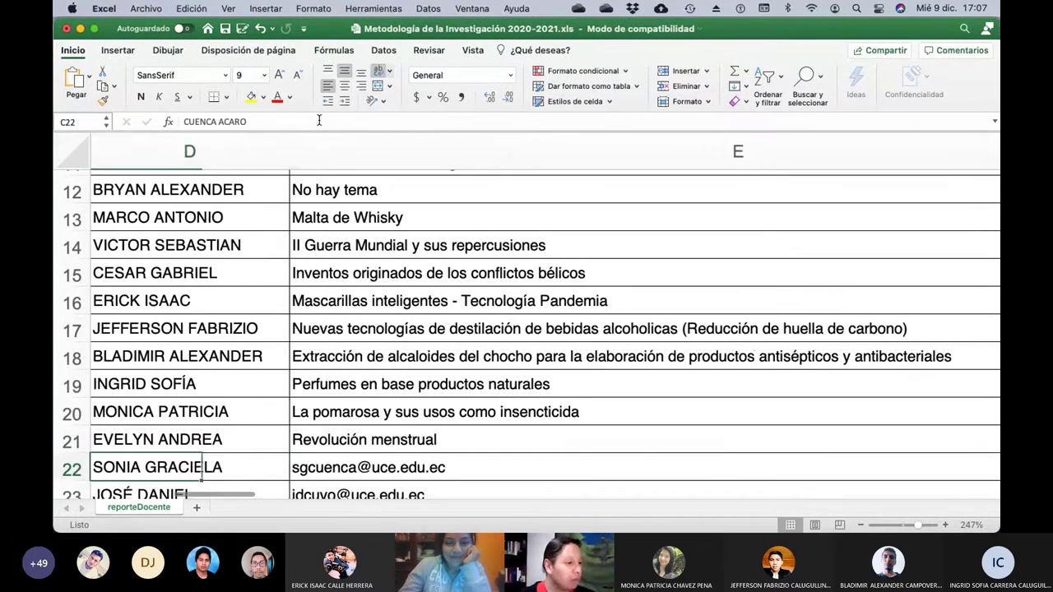
pyautogui.press('Right')
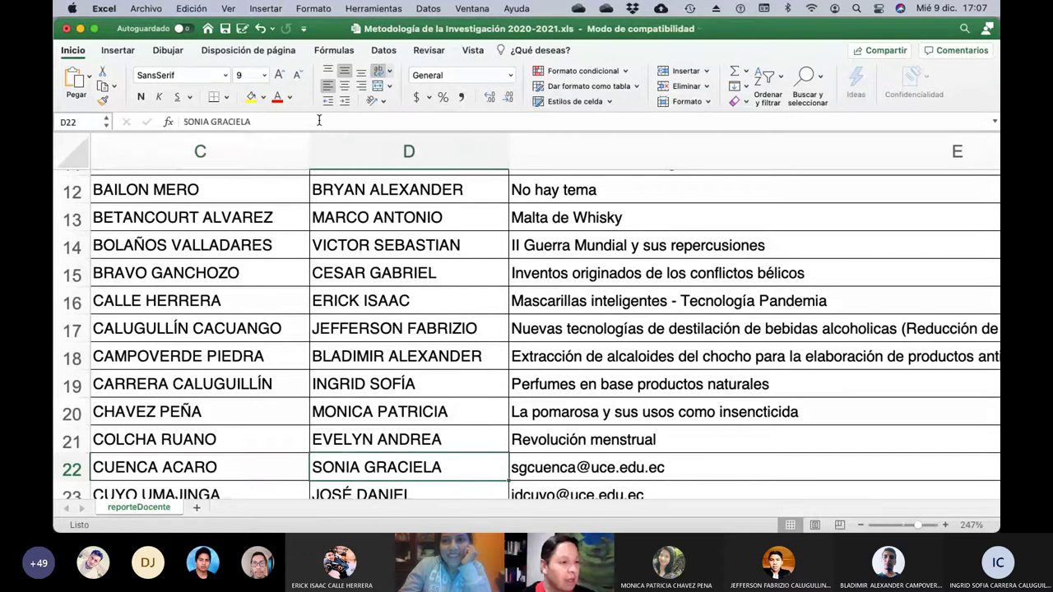
pyautogui.press('Left')
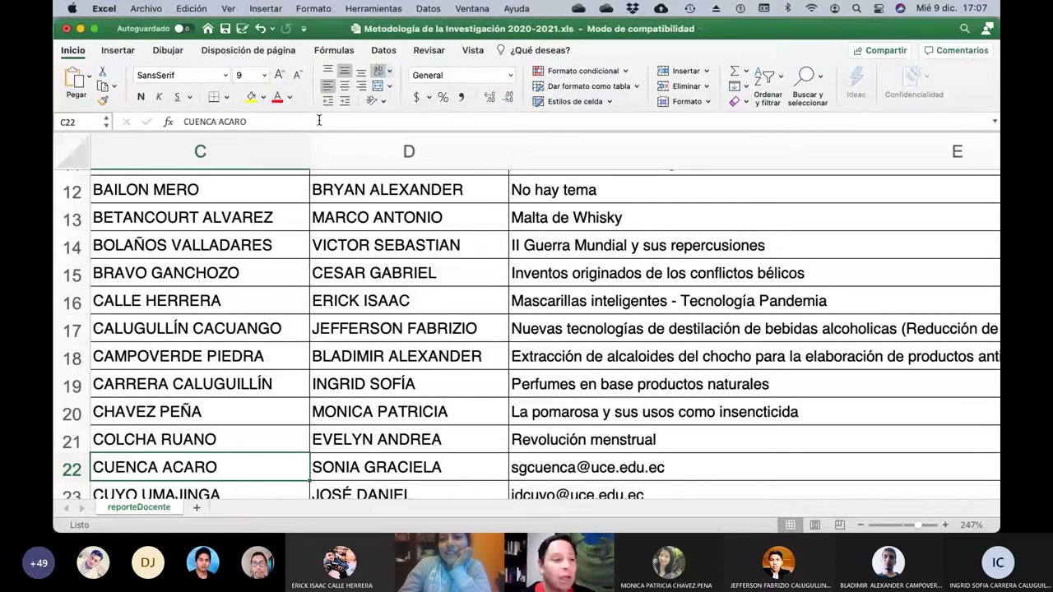
pyautogui.press('Right')
pyautogui.press('Right')
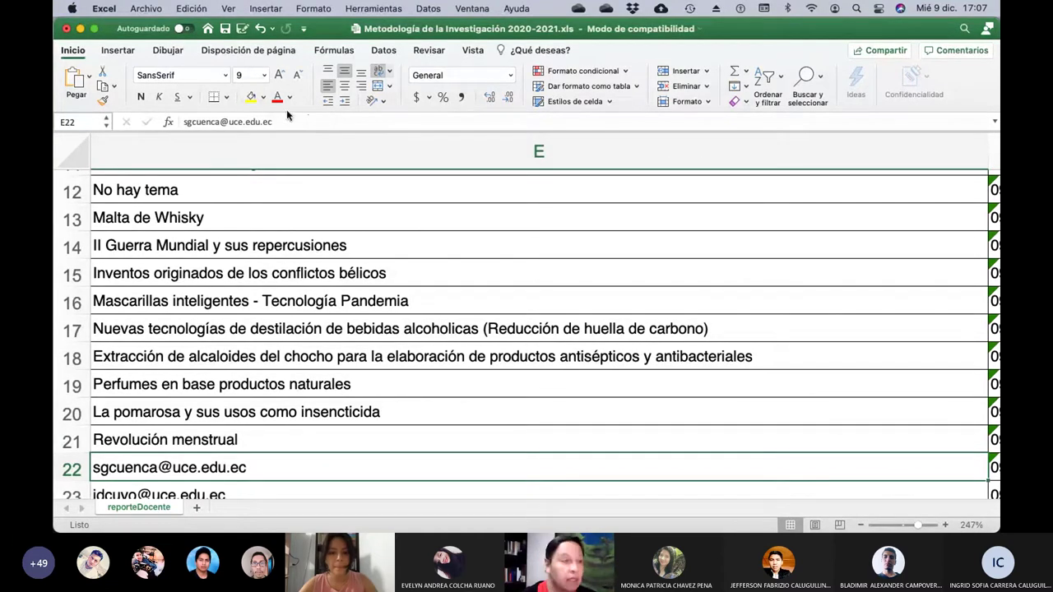
# Replace E22's e-mail with 'Optimización del proceso de refinación de la sal marina'.
pyautogui.click(279, 124)
pyautogui.press('BackSpace')
pyautogui.press('BackSpace')
pyautogui.press('BackSpace')
pyautogui.press('BackSpace')
pyautogui.press('BackSpace')
pyautogui.press('BackSpace')
pyautogui.press('BackSpace')
pyautogui.press('BackSpace')
pyautogui.press('BackSpace')
pyautogui.press('BackSpace')
pyautogui.press('BackSpace')
pyautogui.press('BackSpace')
pyautogui.press('BackSpace')
pyautogui.press('BackSpace')
pyautogui.press('BackSpace')
pyautogui.press('BackSpace')
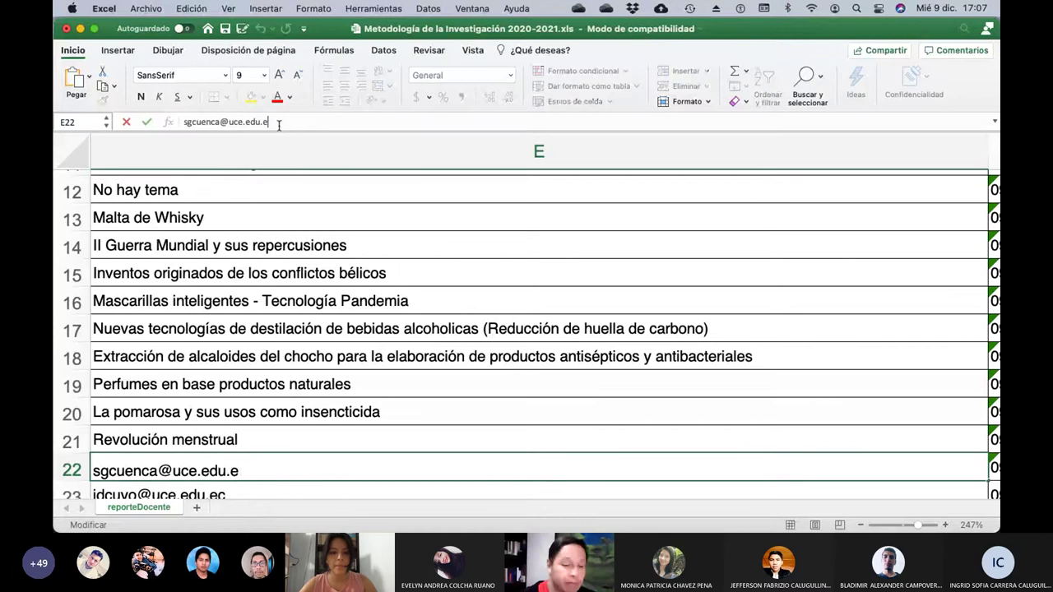
pyautogui.press('BackSpace')
pyautogui.press('BackSpace')
pyautogui.press('BackSpace')
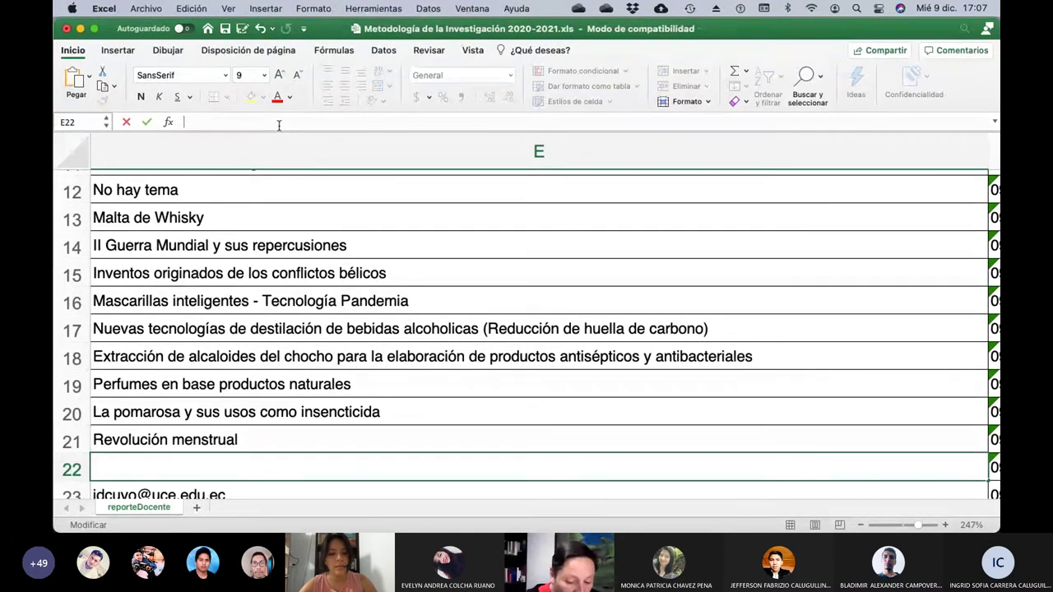
pyautogui.write('Optimización del proceso de ')
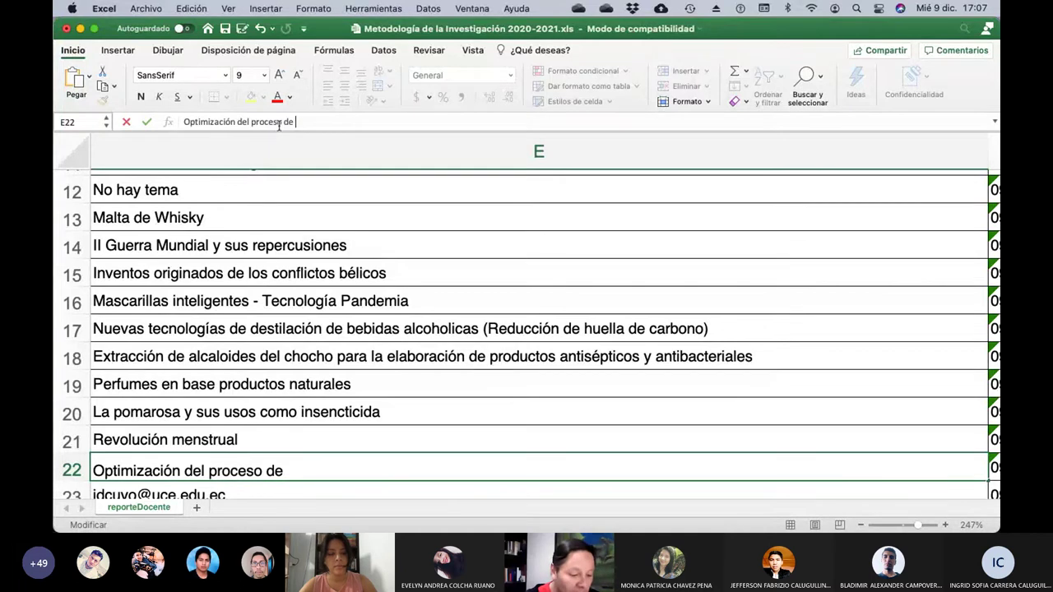
pyautogui.write('refinación d e')
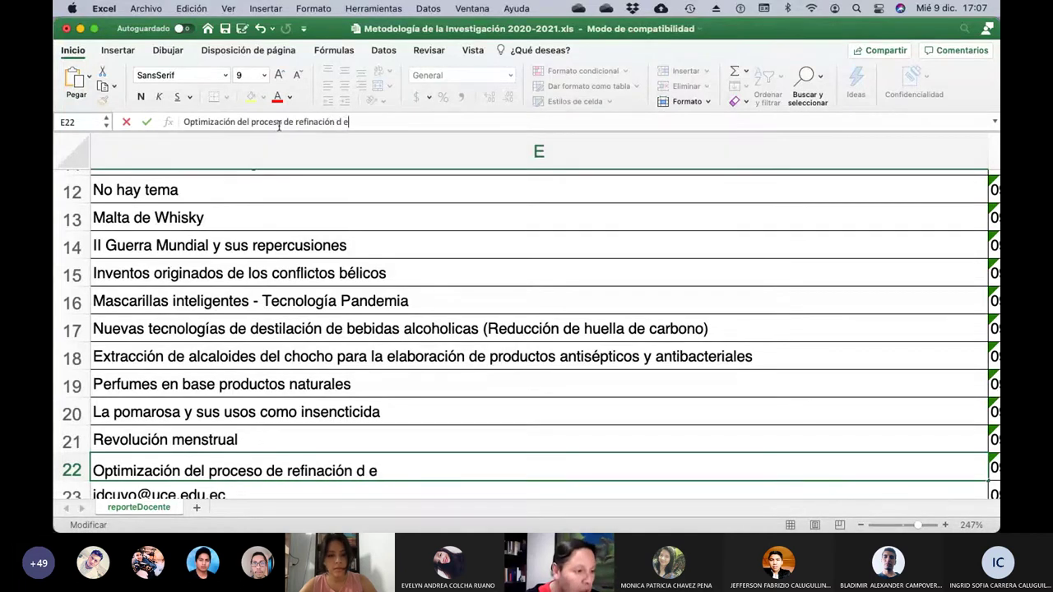
pyautogui.write('la')
pyautogui.press('BackSpace')
pyautogui.press('BackSpace')
pyautogui.press('BackSpace')
pyautogui.press('BackSpace')
pyautogui.write('e la')
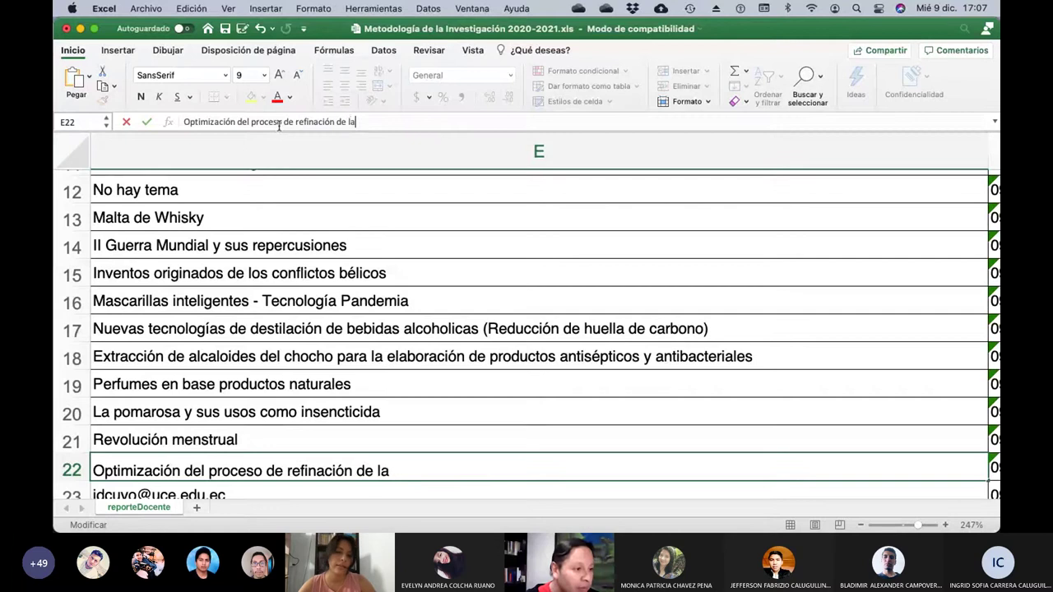
pyautogui.write(' sal marina')
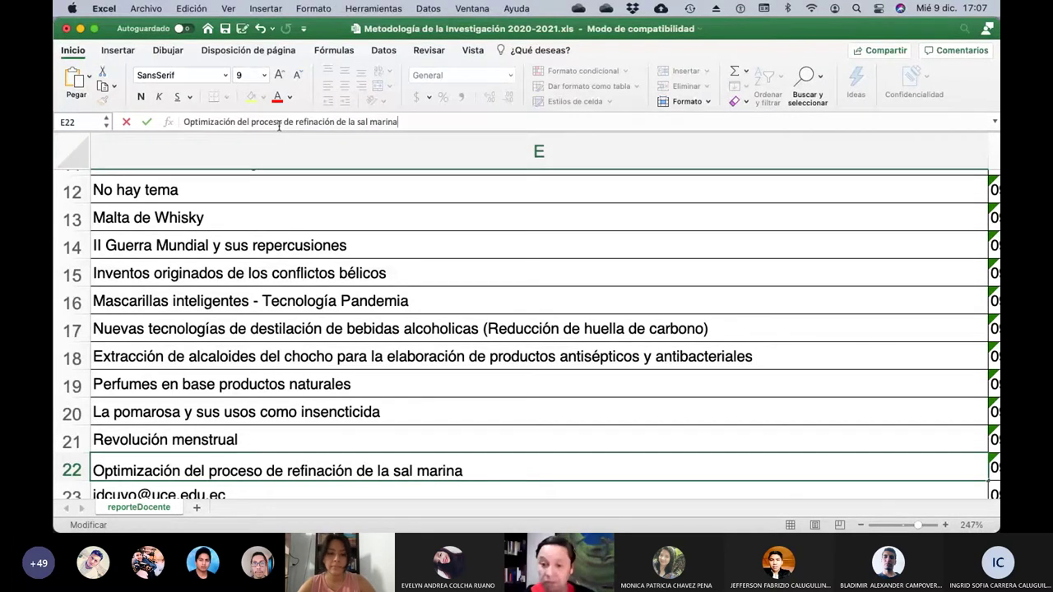
pyautogui.press('Return')
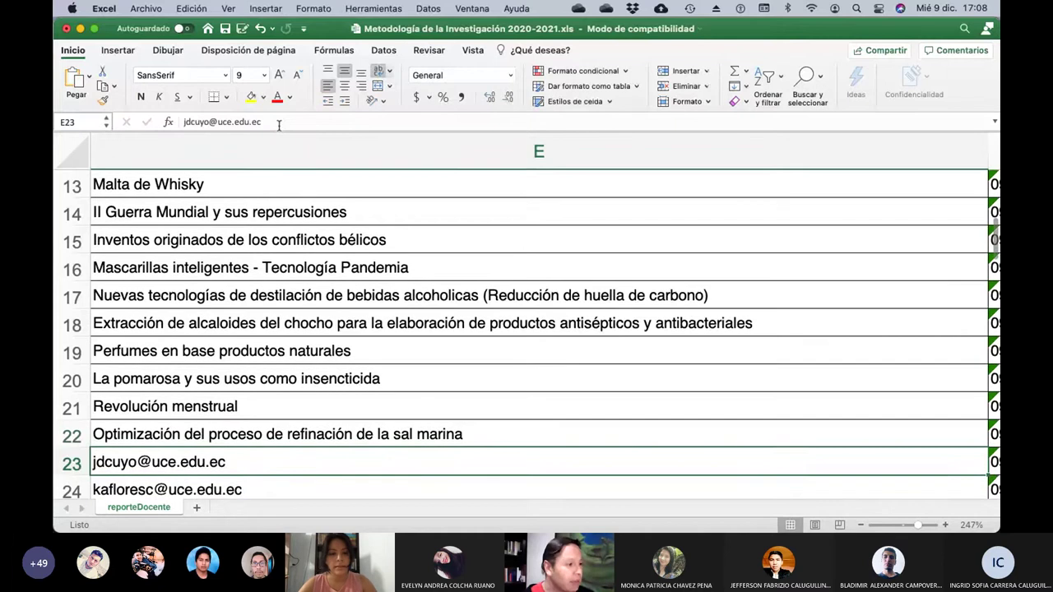
# Check the next student's name and save the workbook with Cmd+S.
pyautogui.press('Left')
pyautogui.press('Left')
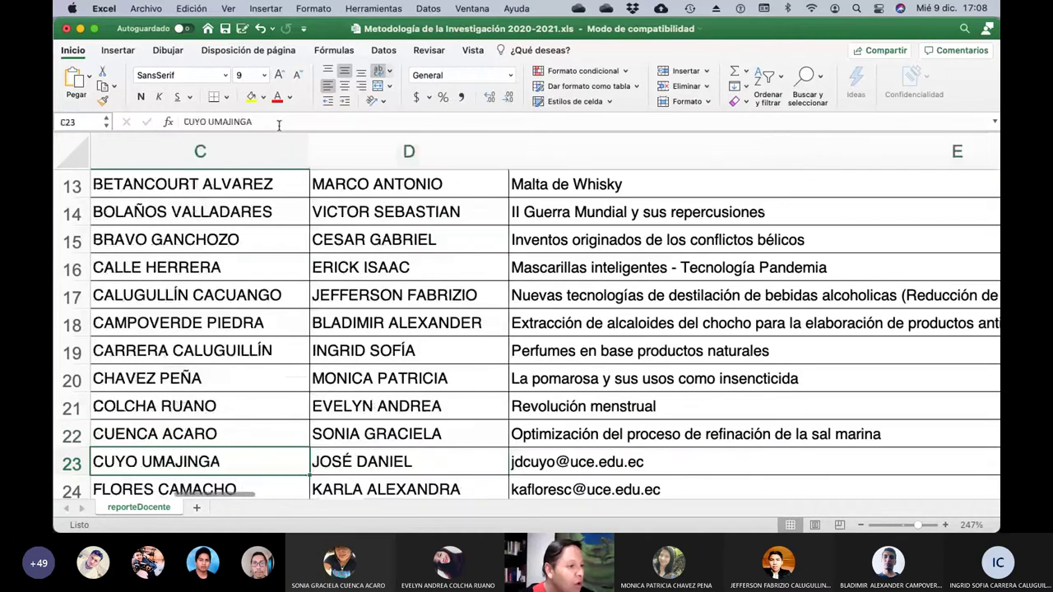
pyautogui.press('Right')
pyautogui.press('Right')
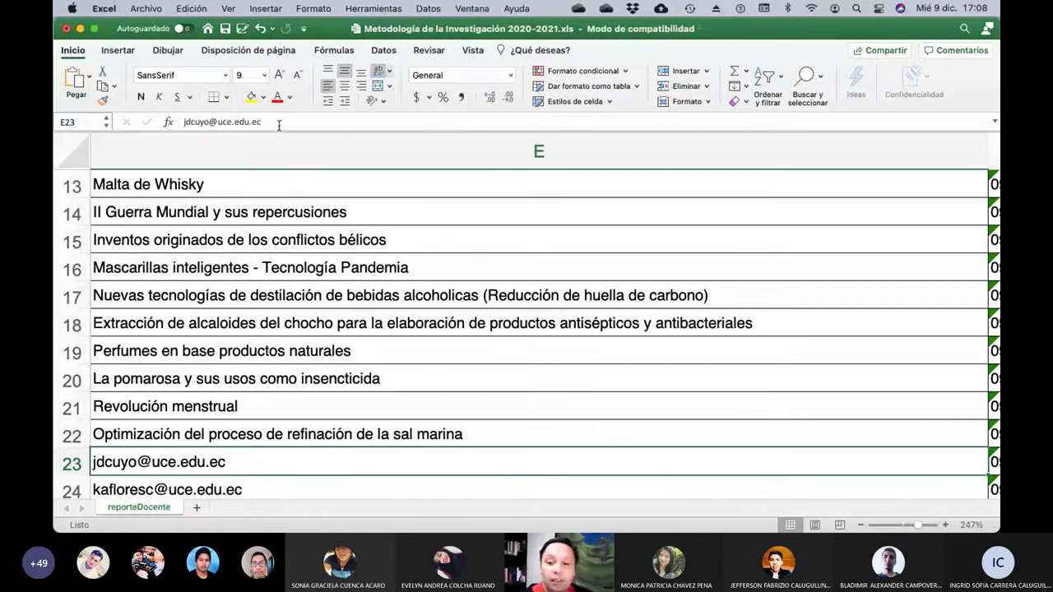
pyautogui.press('super+s')
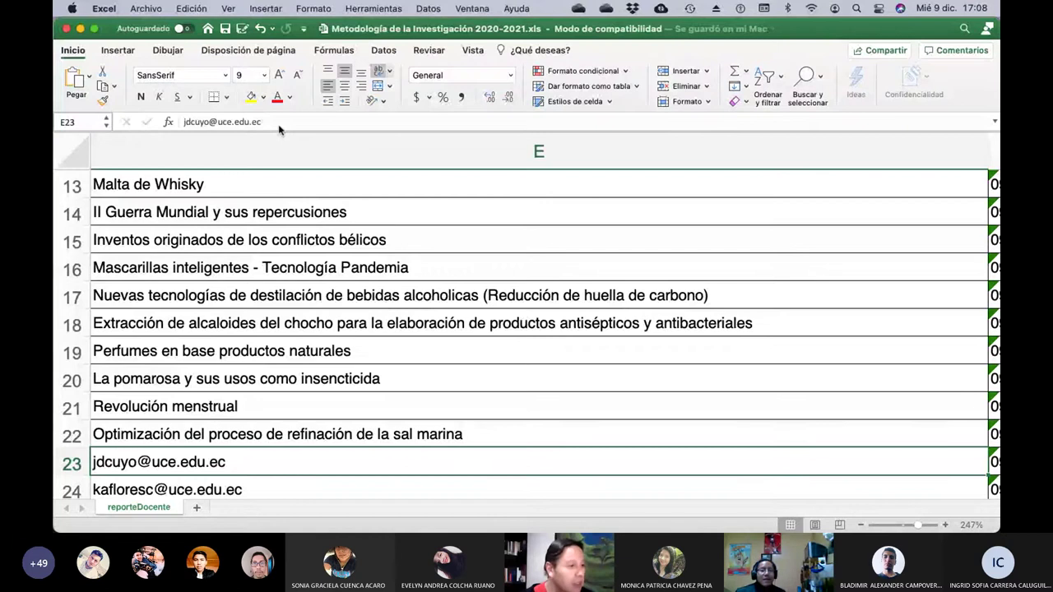
# Enter 'Obtención de te a partir de la cascarilla de cacao ecuatoriano' in E23, fixing the 'caca0' typo.
pyautogui.click(274, 122)
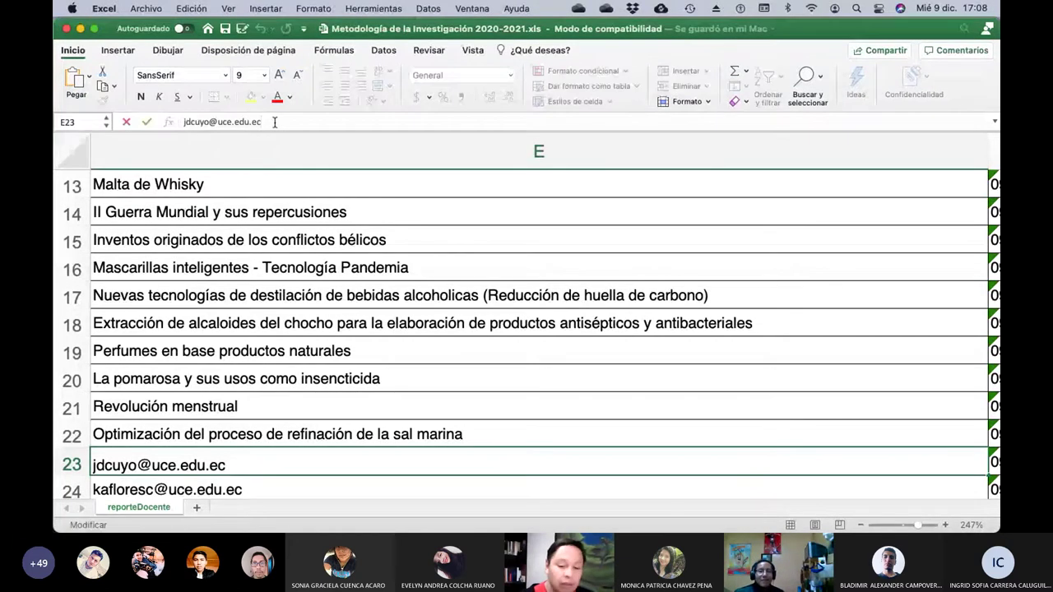
pyautogui.press('BackSpace')
pyautogui.press('BackSpace')
pyautogui.press('BackSpace')
pyautogui.press('BackSpace')
pyautogui.press('BackSpace')
pyautogui.press('BackSpace')
pyautogui.press('BackSpace')
pyautogui.press('BackSpace')
pyautogui.press('BackSpace')
pyautogui.press('BackSpace')
pyautogui.press('BackSpace')
pyautogui.press('BackSpace')
pyautogui.press('BackSpace')
pyautogui.press('BackSpace')
pyautogui.press('BackSpace')
pyautogui.press('BackSpace')
pyautogui.press('BackSpace')
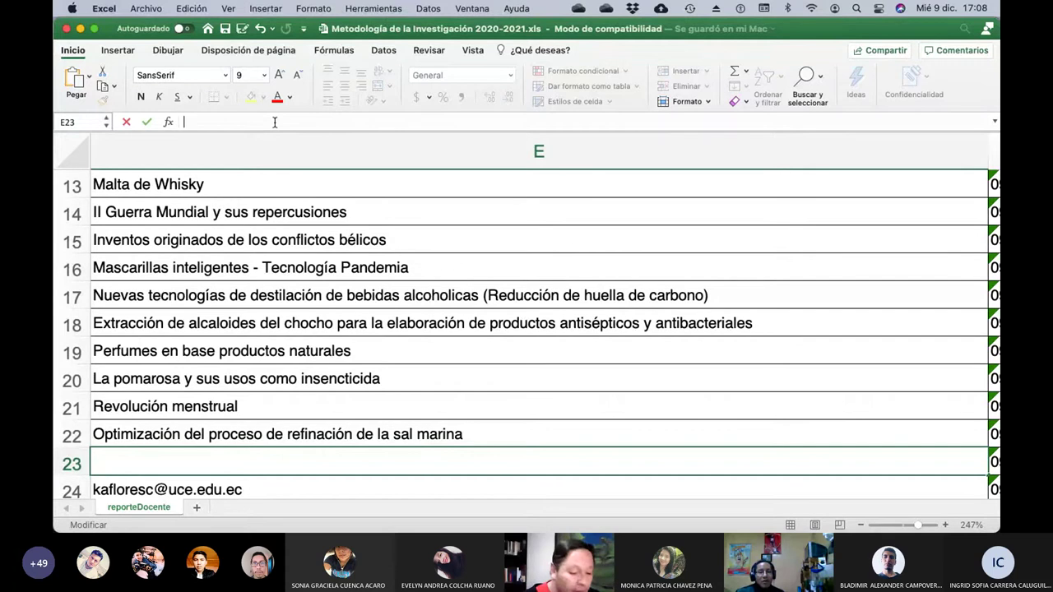
pyautogui.write('Obtenc')
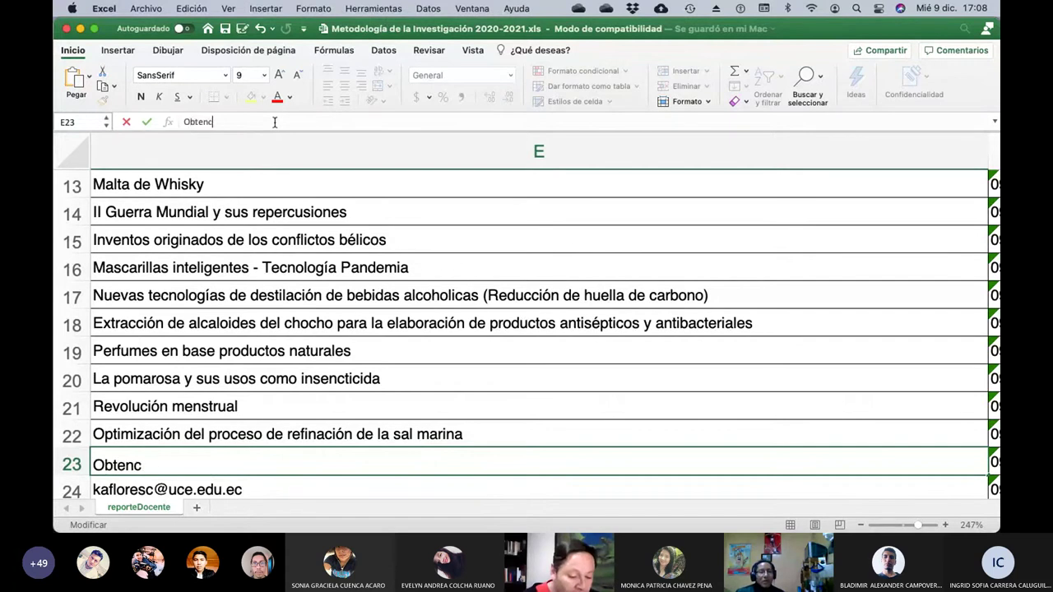
pyautogui.write('ión de te')
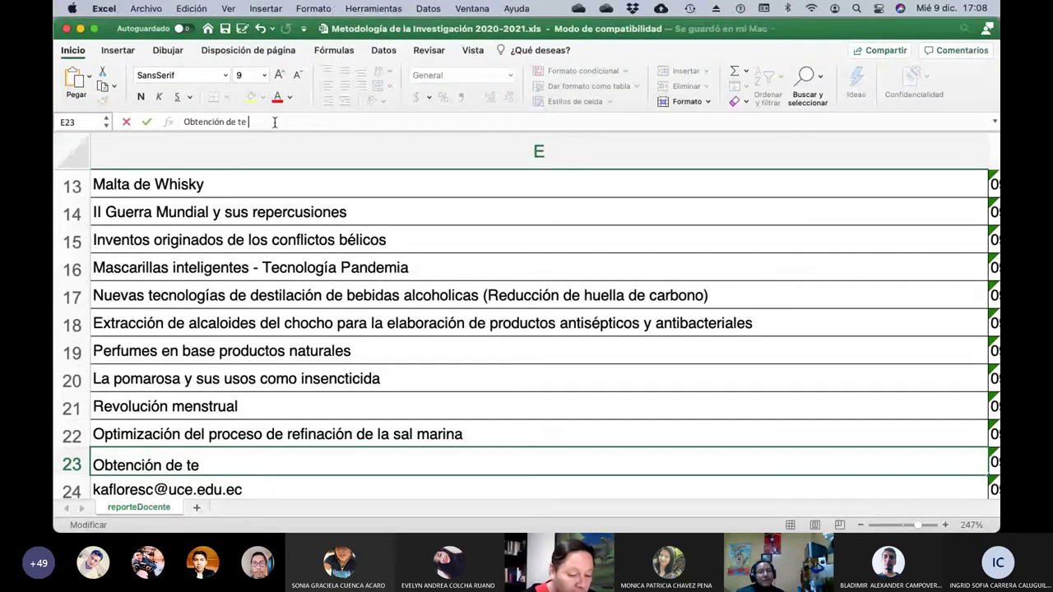
pyautogui.write(' a partir de la')
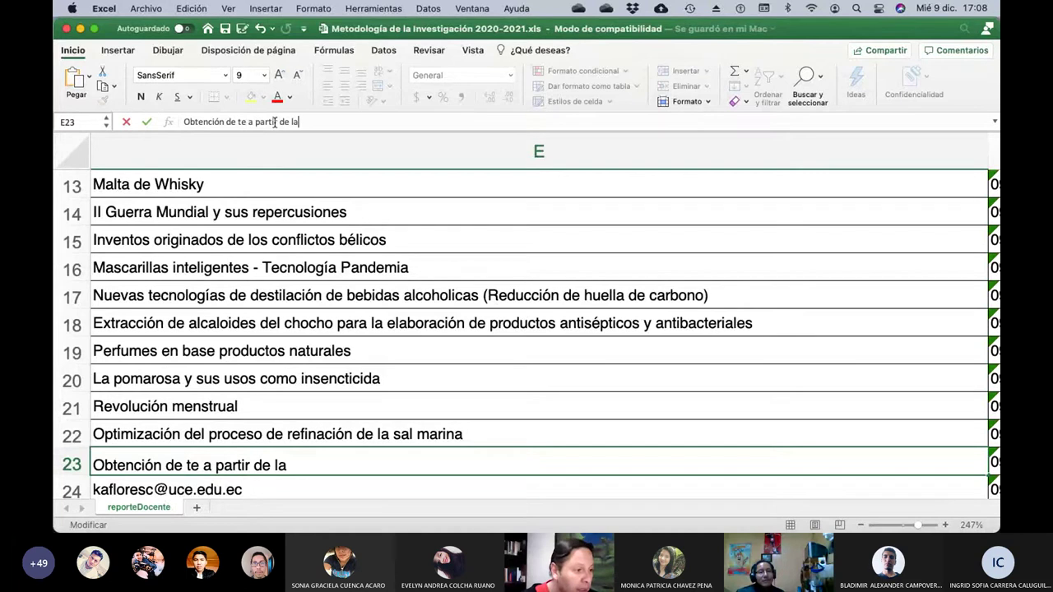
pyautogui.write(' cascarilla d')
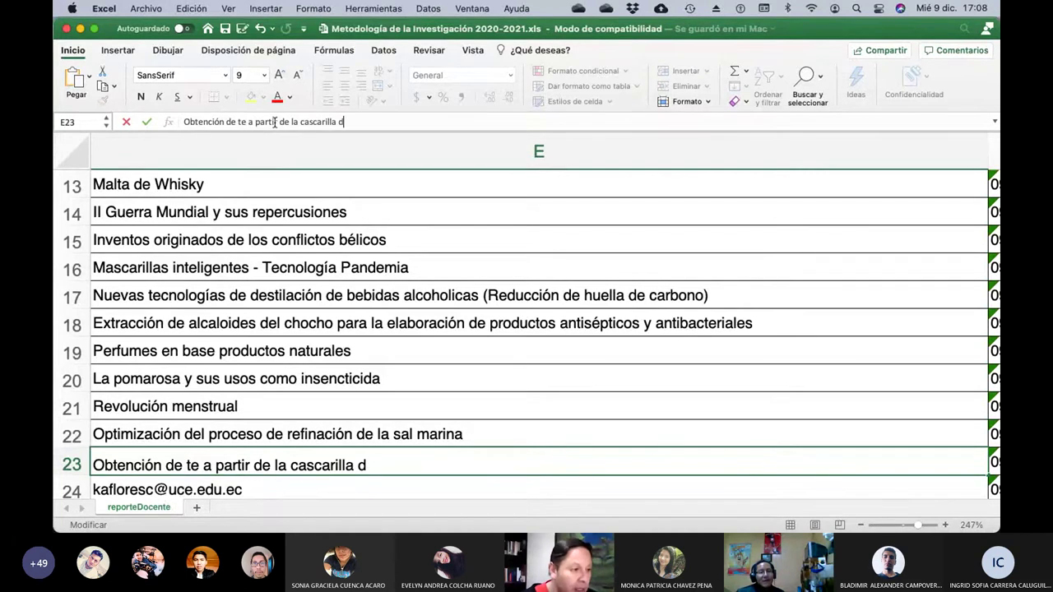
pyautogui.write('e caca')
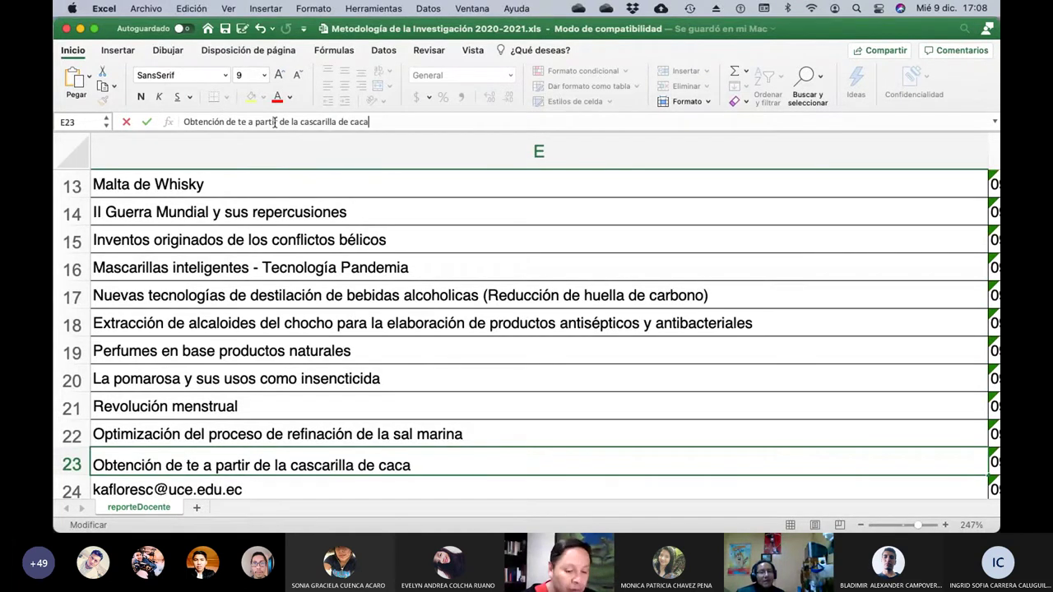
pyautogui.write('0 ecuatoriano')
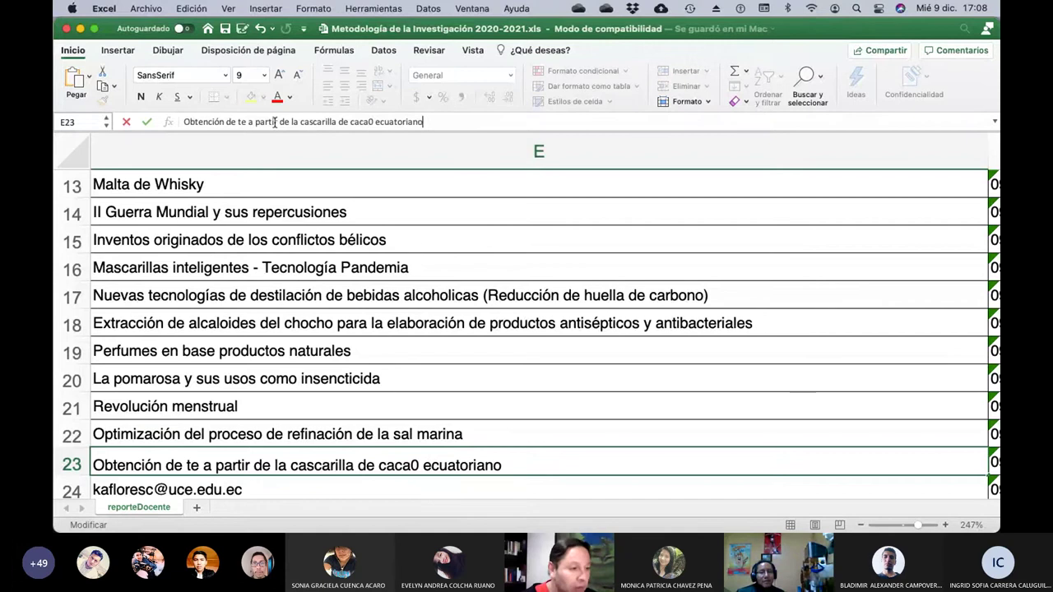
pyautogui.press('BackSpace')
pyautogui.press('BackSpace')
pyautogui.press('BackSpace')
pyautogui.press('BackSpace')
pyautogui.press('BackSpace')
pyautogui.press('BackSpace')
pyautogui.press('BackSpace')
pyautogui.press('BackSpace')
pyautogui.press('BackSpace')
pyautogui.press('BackSpace')
pyautogui.press('BackSpace')
pyautogui.press('BackSpace')
pyautogui.press('BackSpace')
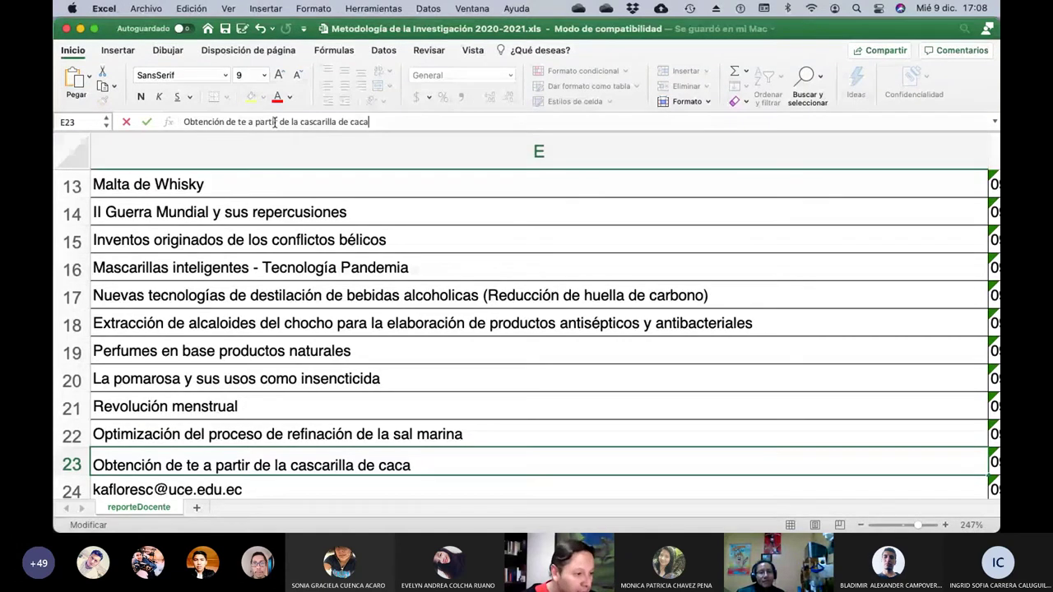
pyautogui.write('o ecuatorian')
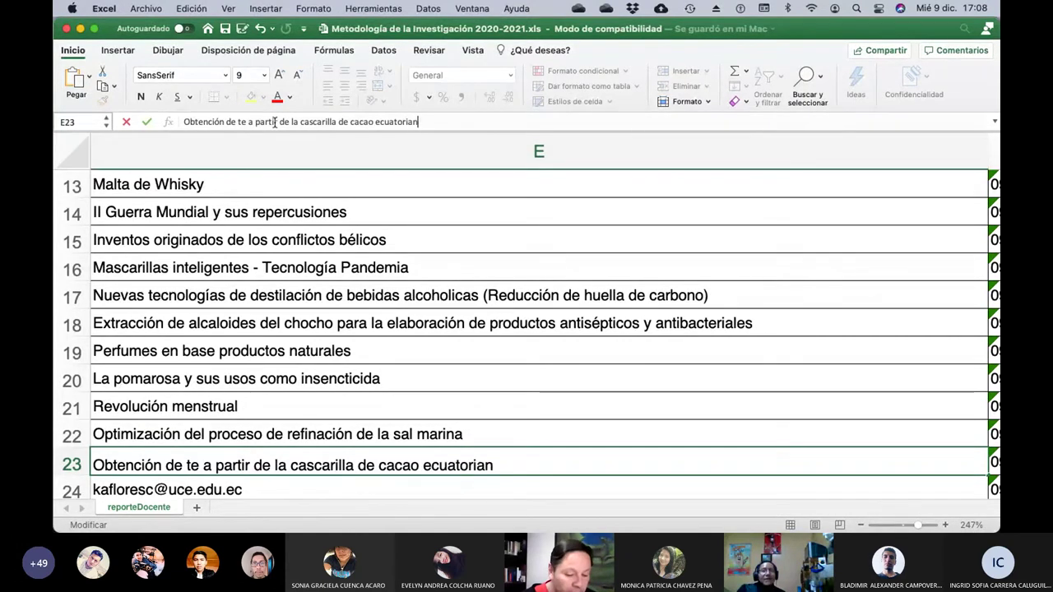
pyautogui.write('o')
pyautogui.press('Return')
pyautogui.press('Left')
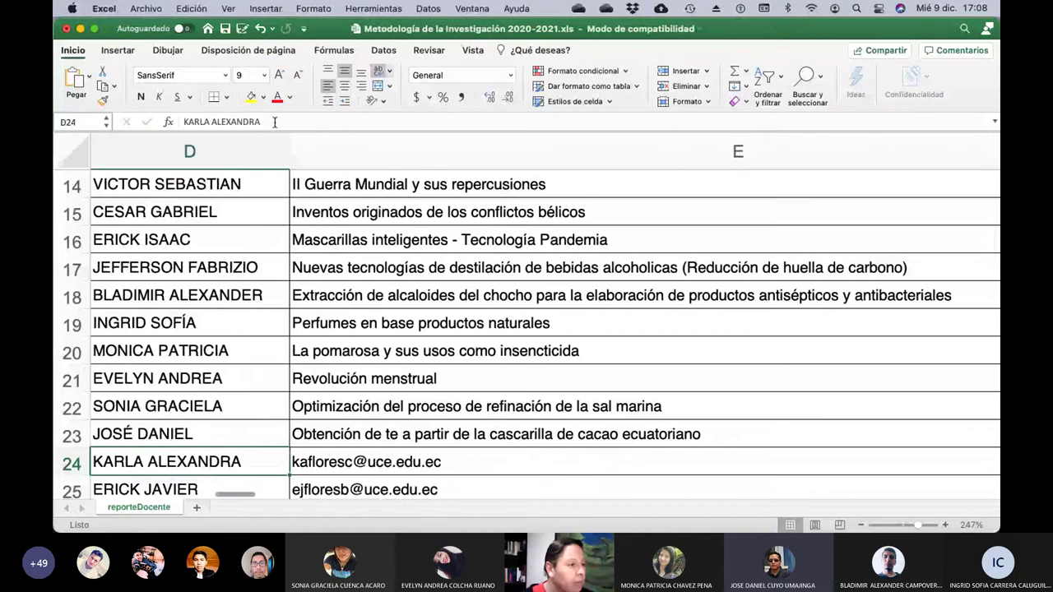
pyautogui.press('Left')
pyautogui.press('Right')
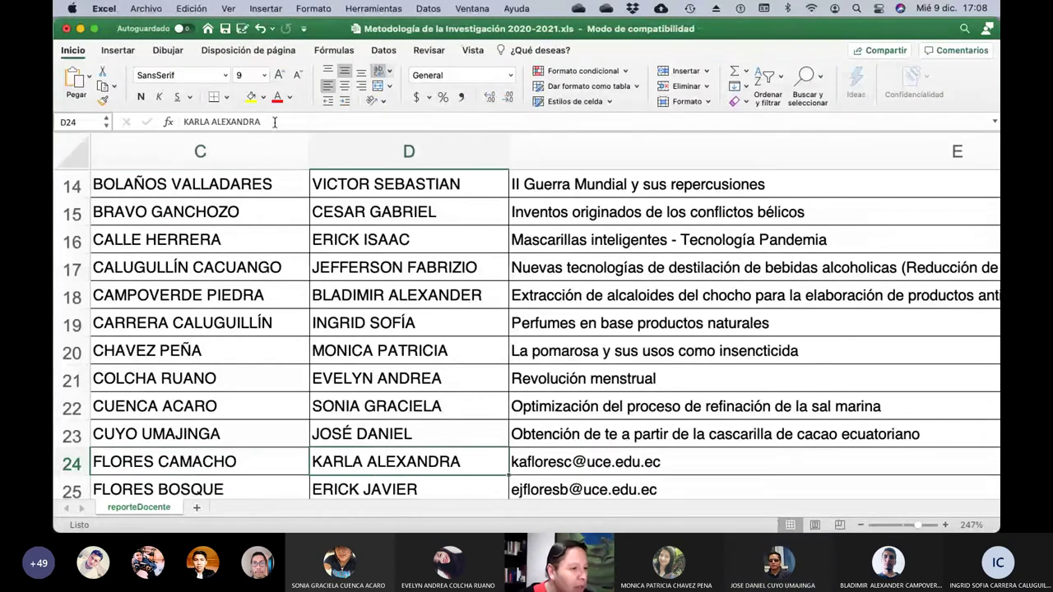
pyautogui.press('Right')
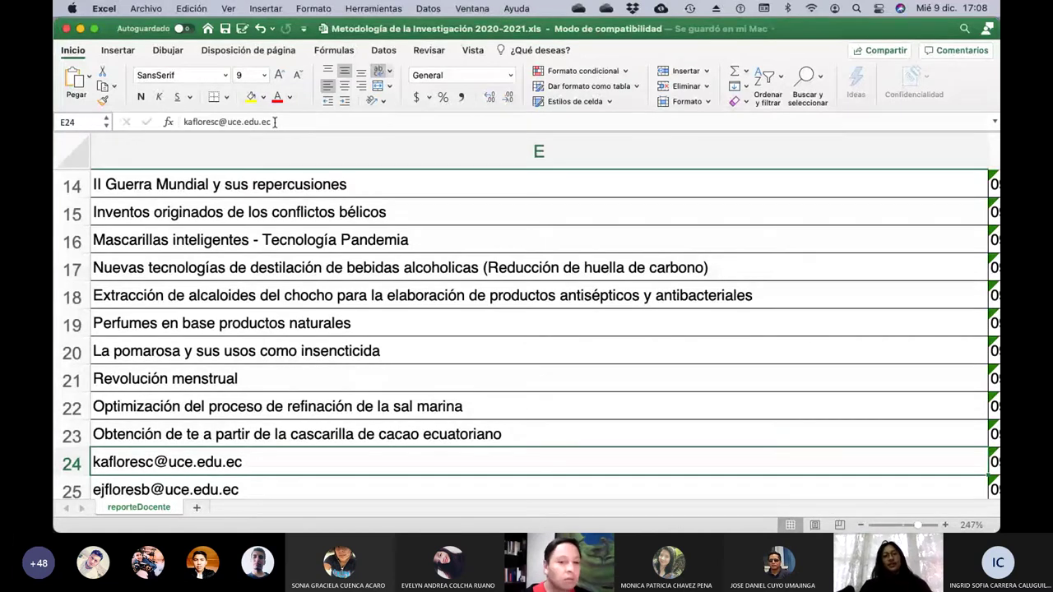
# Erase the e-mail in E24 and type the topic 'El porrismo en latinoamerica' there.
pyautogui.click(275, 121)
pyautogui.press('BackSpace')
pyautogui.press('BackSpace')
pyautogui.press('BackSpace')
pyautogui.press('BackSpace')
pyautogui.press('BackSpace')
pyautogui.press('BackSpace')
pyautogui.press('BackSpace')
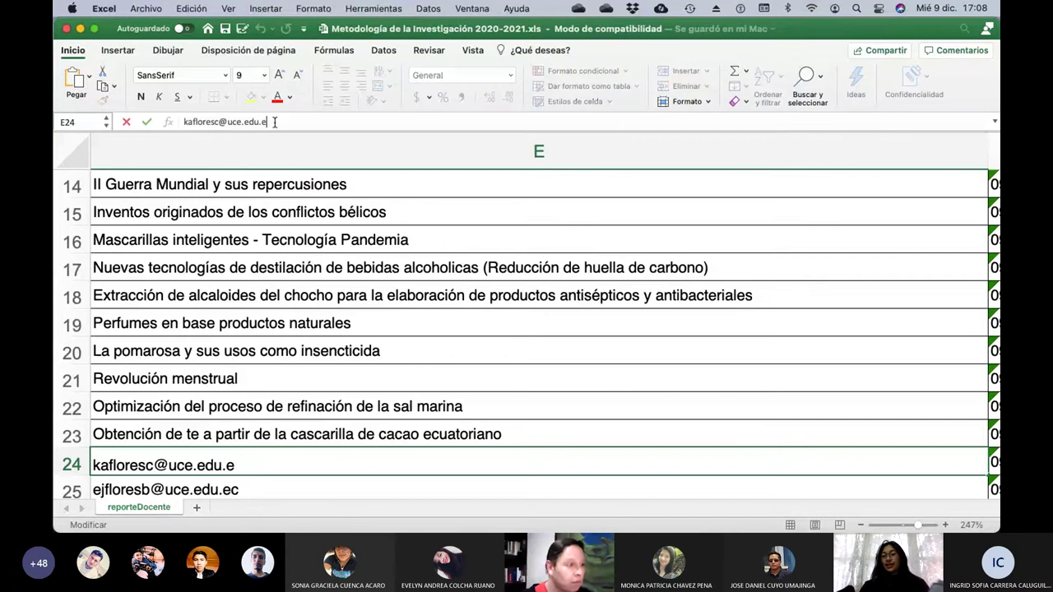
pyautogui.press('BackSpace')
pyautogui.press('BackSpace')
pyautogui.press('BackSpace')
pyautogui.press('BackSpace')
pyautogui.press('BackSpace')
pyautogui.press('BackSpace')
pyautogui.press('BackSpace')
pyautogui.press('BackSpace')
pyautogui.press('BackSpace')
pyautogui.press('BackSpace')
pyautogui.press('BackSpace')
pyautogui.press('BackSpace')
pyautogui.press('BackSpace')
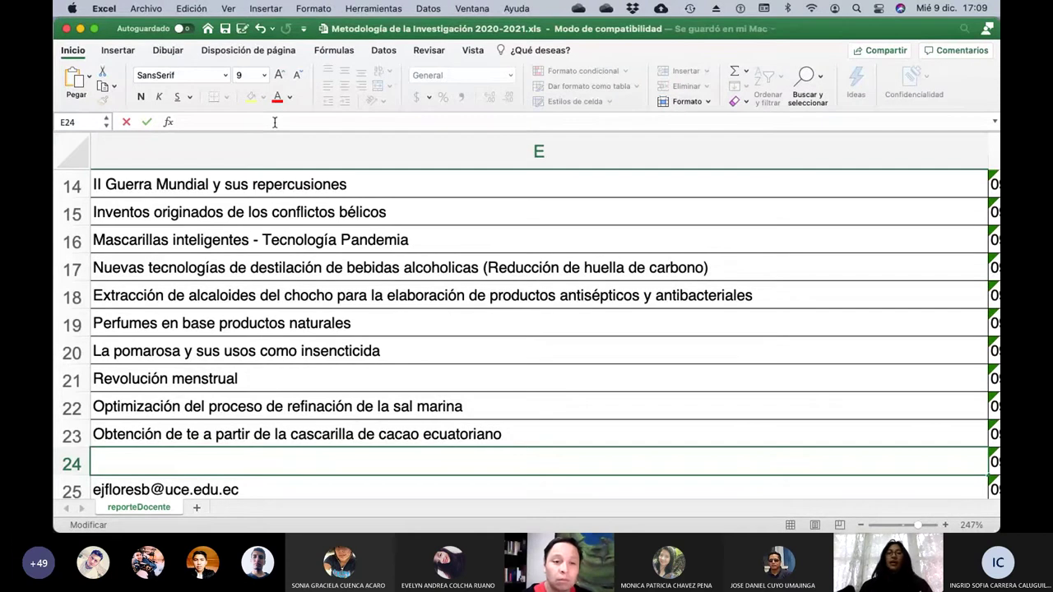
pyautogui.write('E')
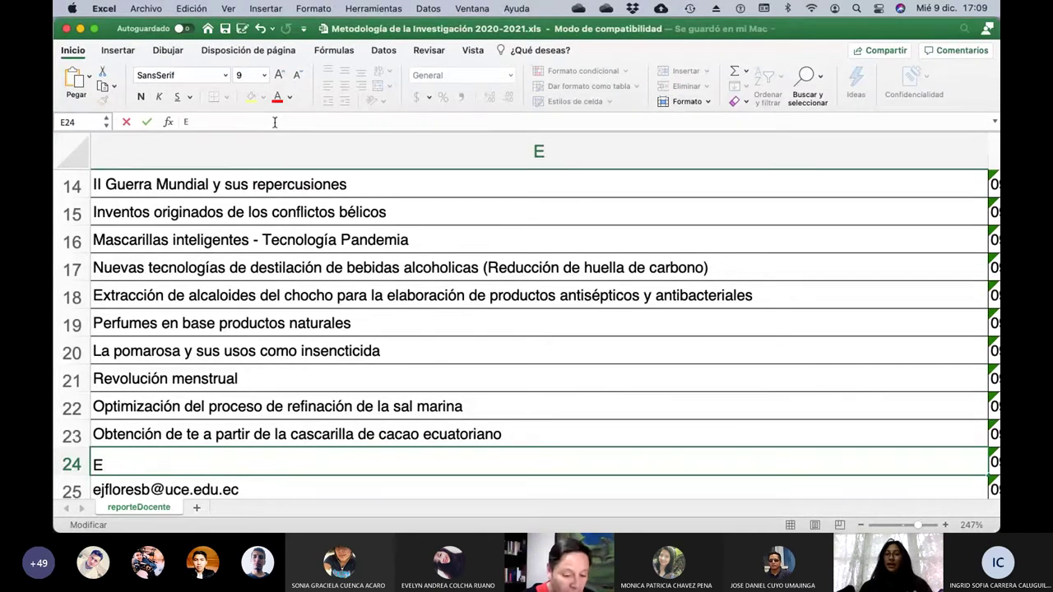
pyautogui.write('l po')
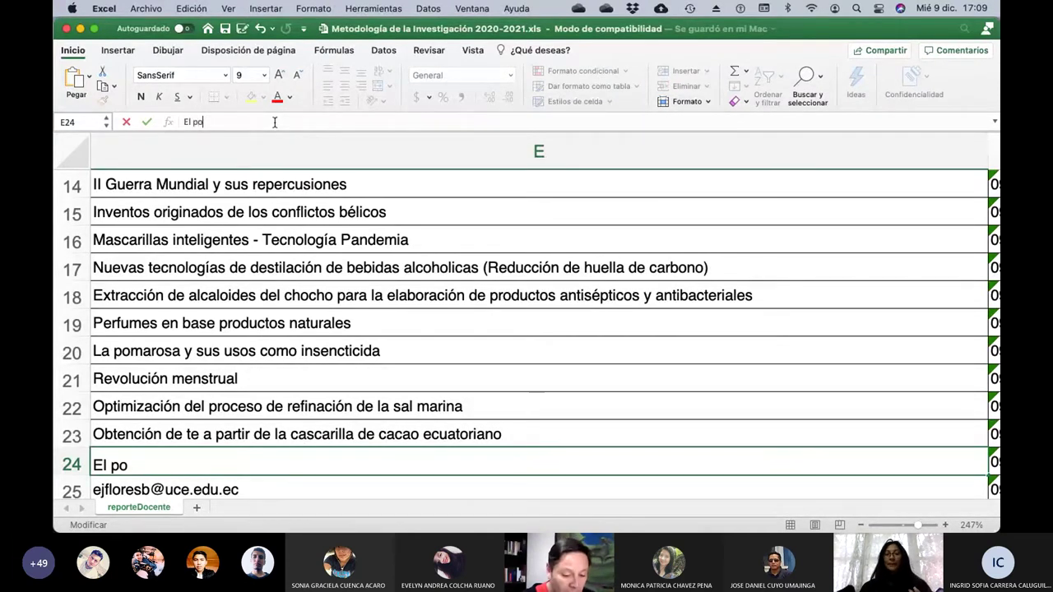
pyautogui.write('rrismo en ')
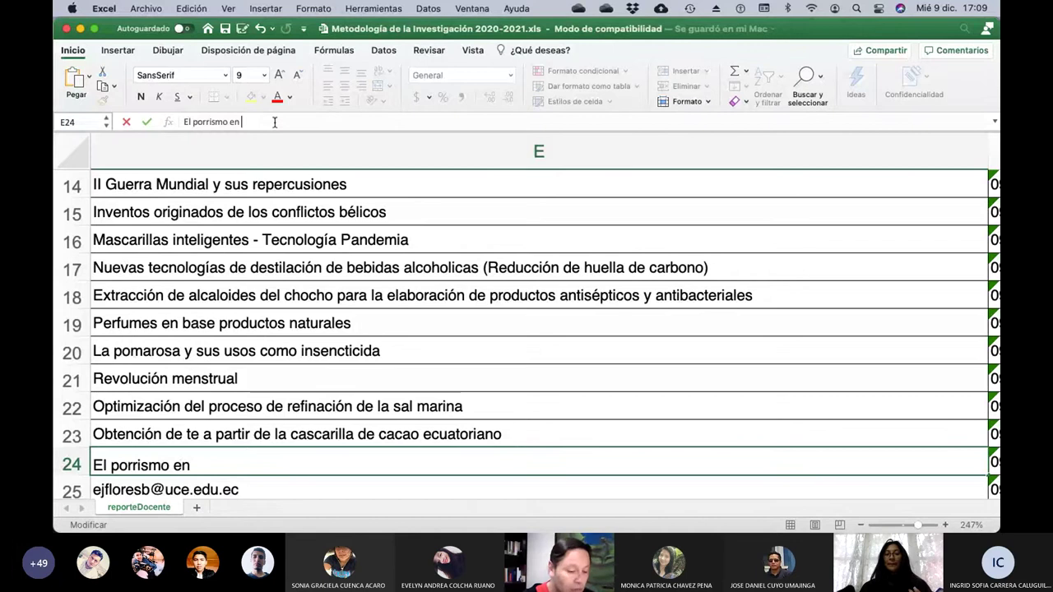
pyautogui.write('latinoam')
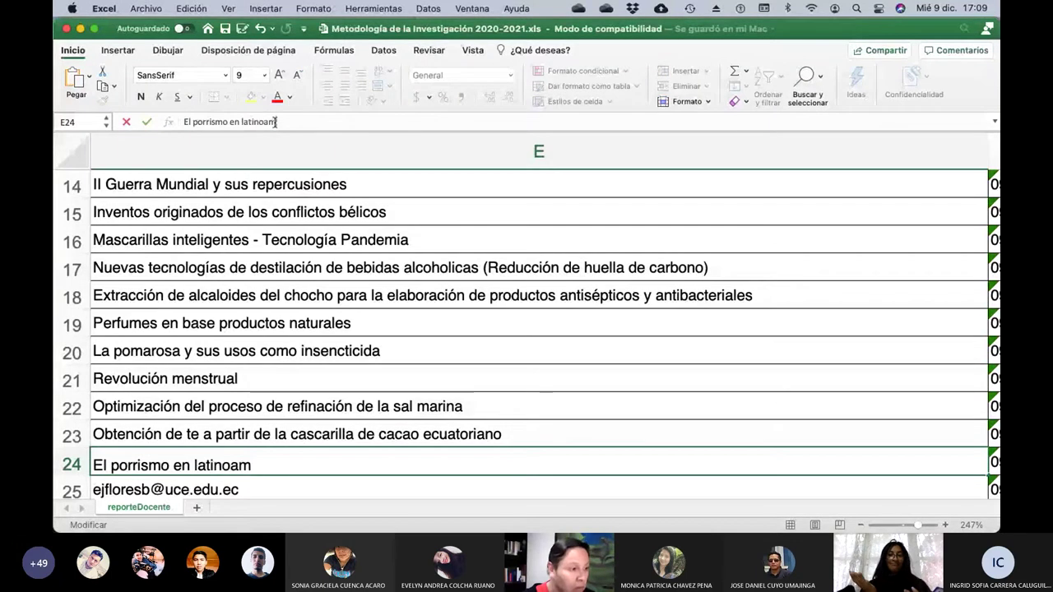
pyautogui.write('erica')
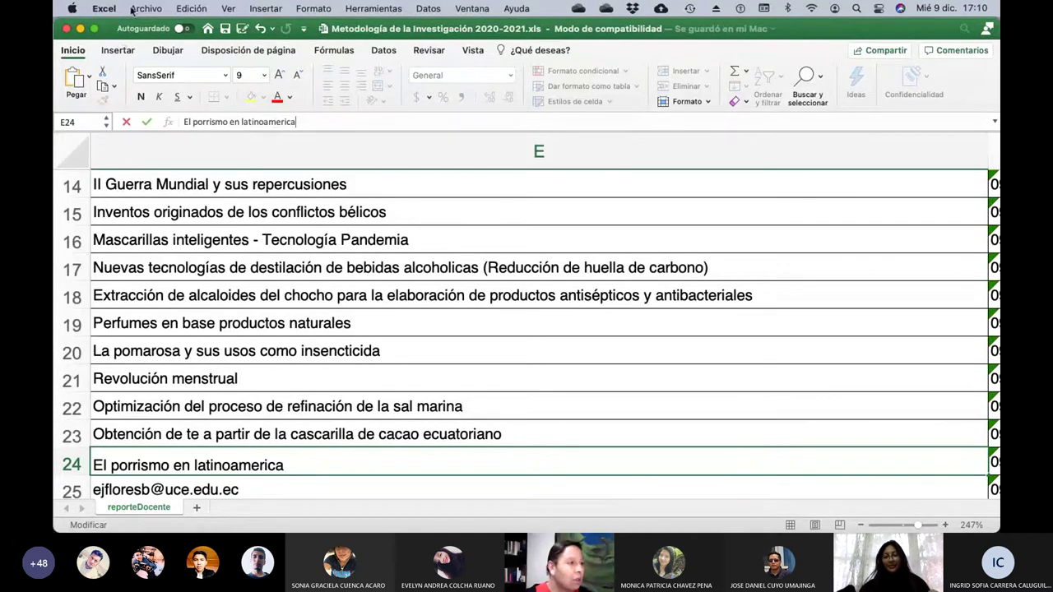
# Shorten the E24 entry to 'El Cheerleader' and confirm it, returning to E24.
pyautogui.press('BackSpace')
pyautogui.press('BackSpace')
pyautogui.press('BackSpace')
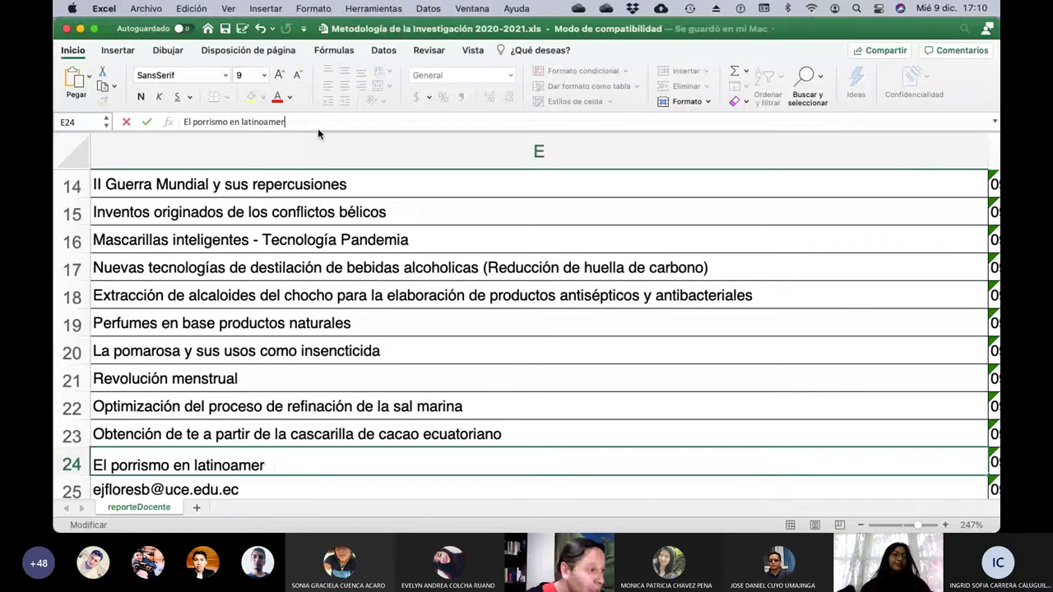
pyautogui.press('BackSpace')
pyautogui.press('BackSpace')
pyautogui.press('BackSpace')
pyautogui.press('BackSpace')
pyautogui.press('BackSpace')
pyautogui.press('BackSpace')
pyautogui.press('BackSpace')
pyautogui.press('BackSpace')
pyautogui.press('BackSpace')
pyautogui.press('BackSpace')
pyautogui.press('BackSpace')
pyautogui.press('BackSpace')
pyautogui.press('BackSpace')
pyautogui.press('BackSpace')
pyautogui.press('BackSpace')
pyautogui.press('BackSpace')
pyautogui.press('BackSpace')
pyautogui.press('BackSpace')
pyautogui.press('BackSpace')
pyautogui.press('BackSpace')
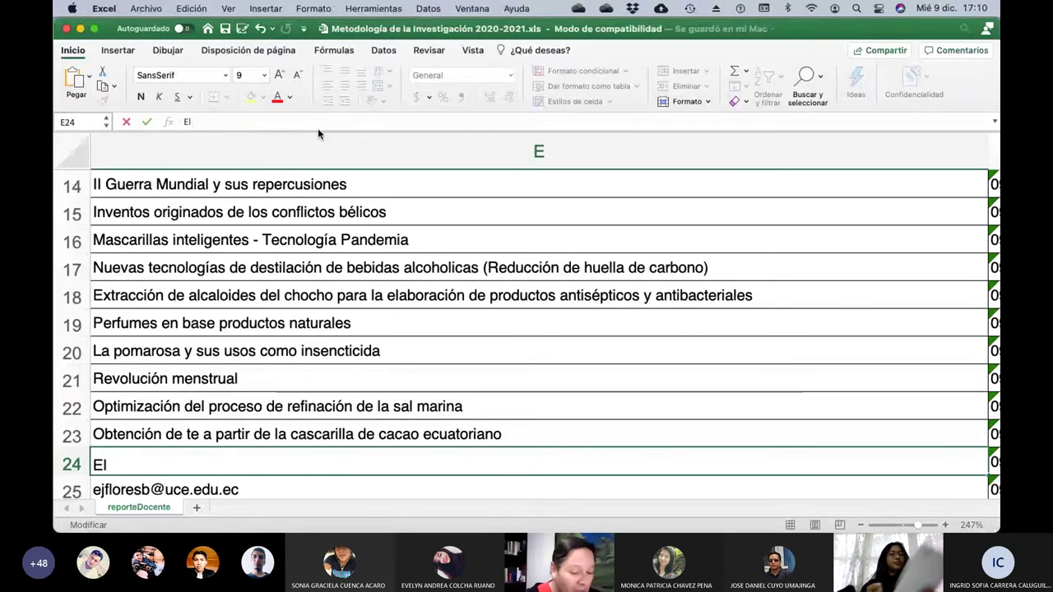
pyautogui.write('Cheerleade')
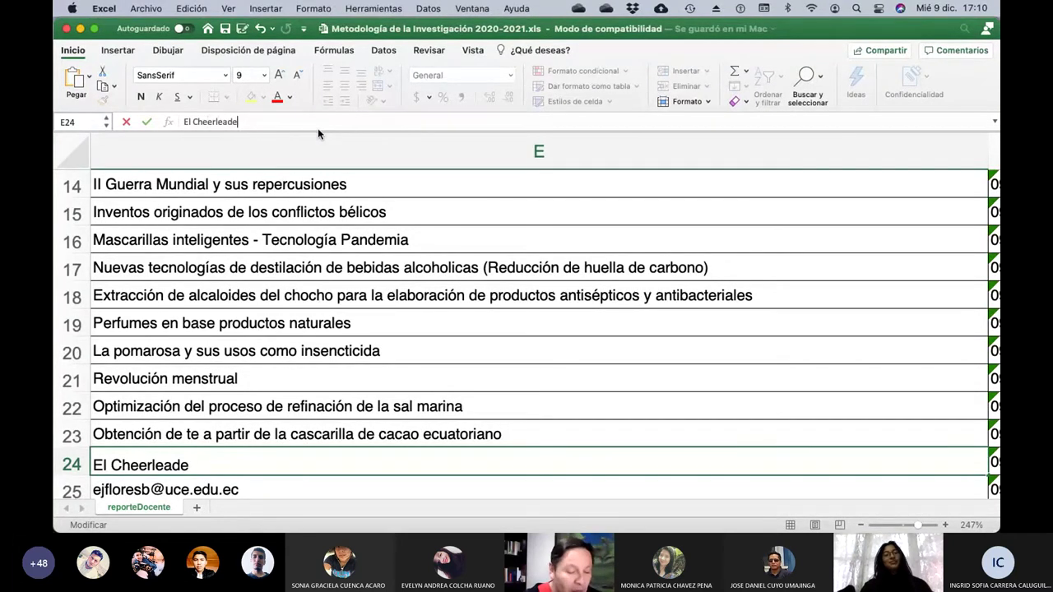
pyautogui.write('r')
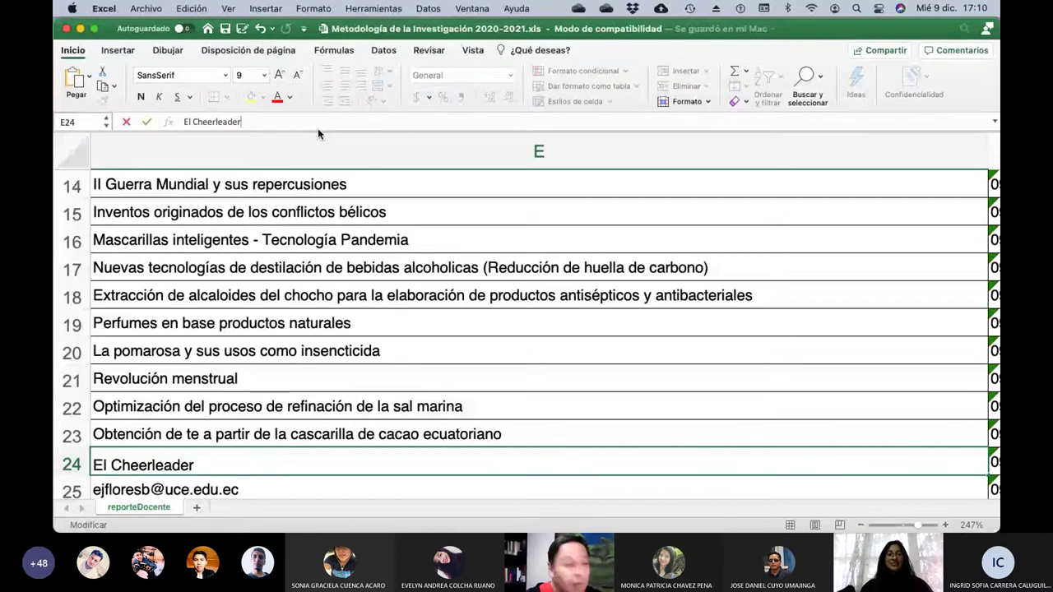
pyautogui.press('Return')
pyautogui.press('Up')
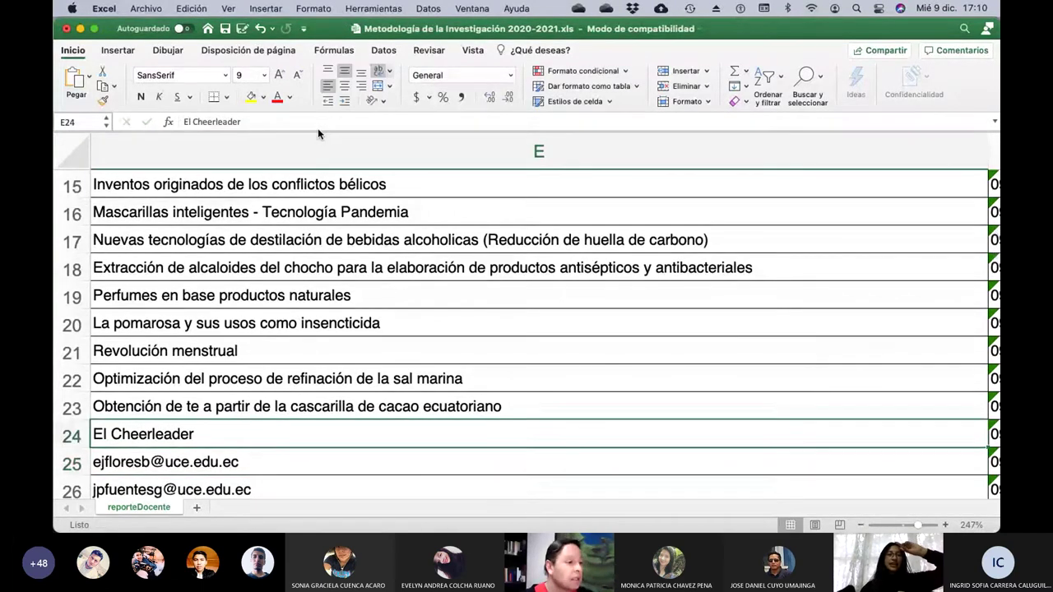
# Correct E24 to 'El Cheerleaning', then check which student is in row 25.
pyautogui.click(290, 123)
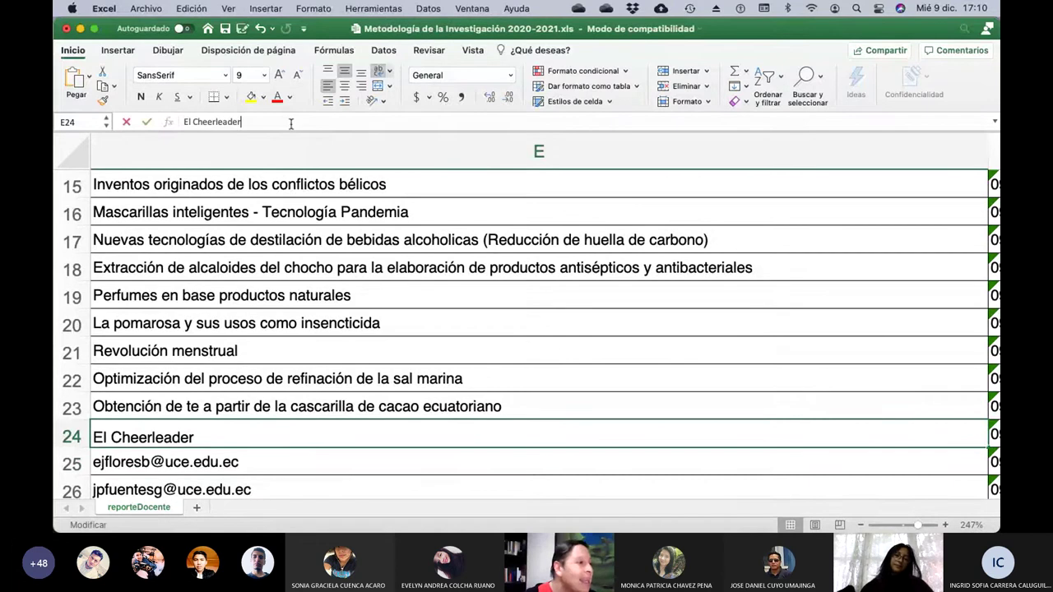
pyautogui.press('BackSpace')
pyautogui.press('BackSpace')
pyautogui.press('BackSpace')
pyautogui.press('BackSpace')
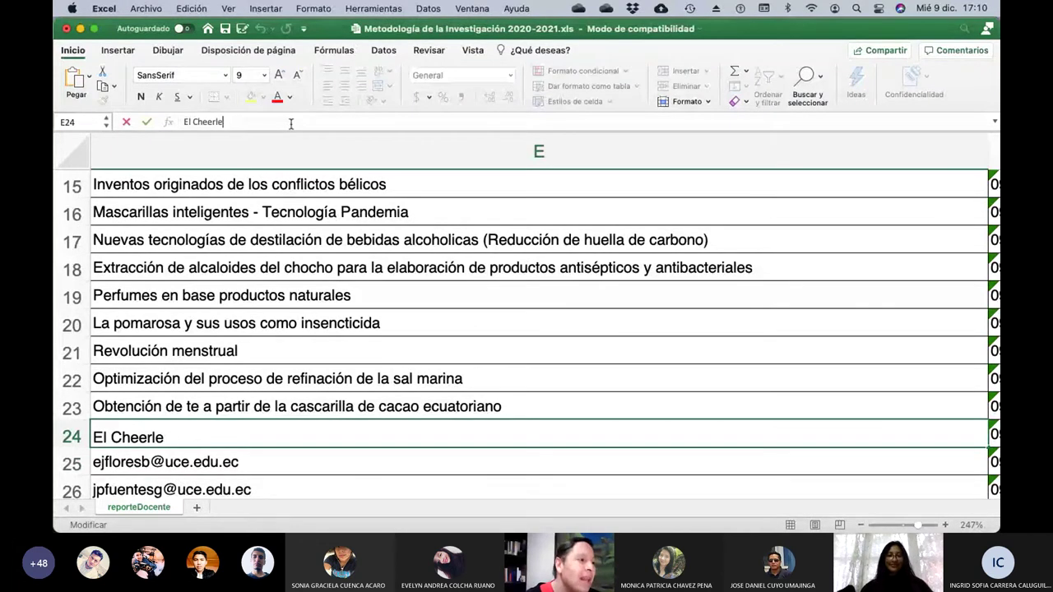
pyautogui.write('aning')
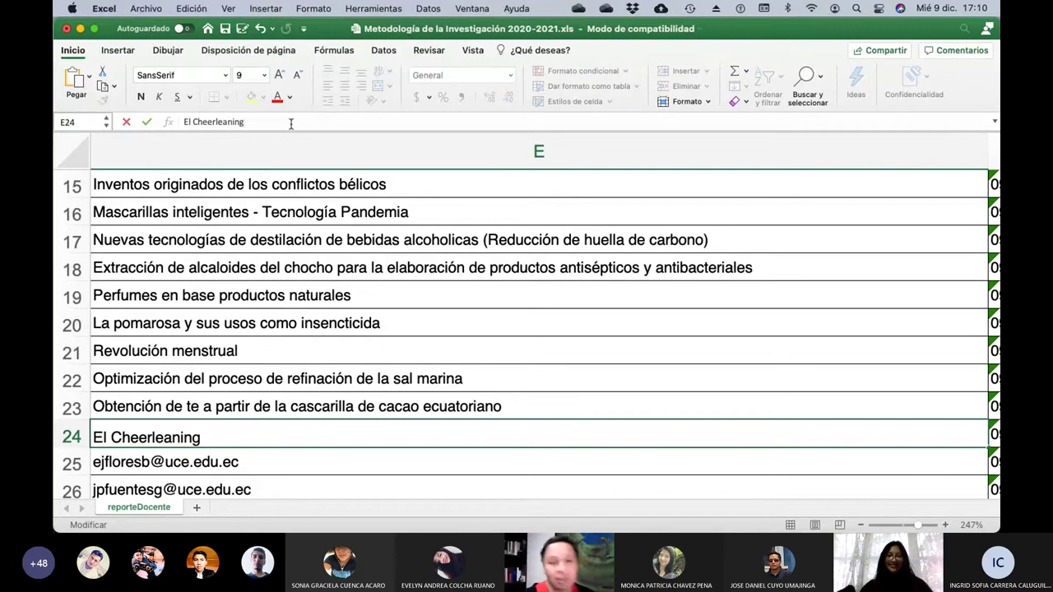
pyautogui.press('Return')
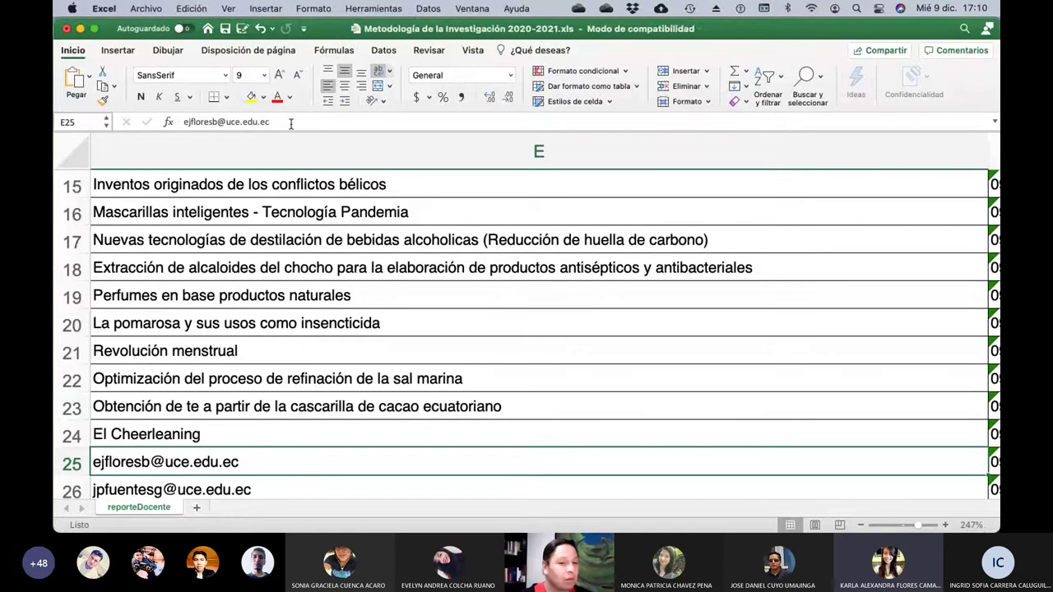
pyautogui.press('Left')
pyautogui.press('Left')
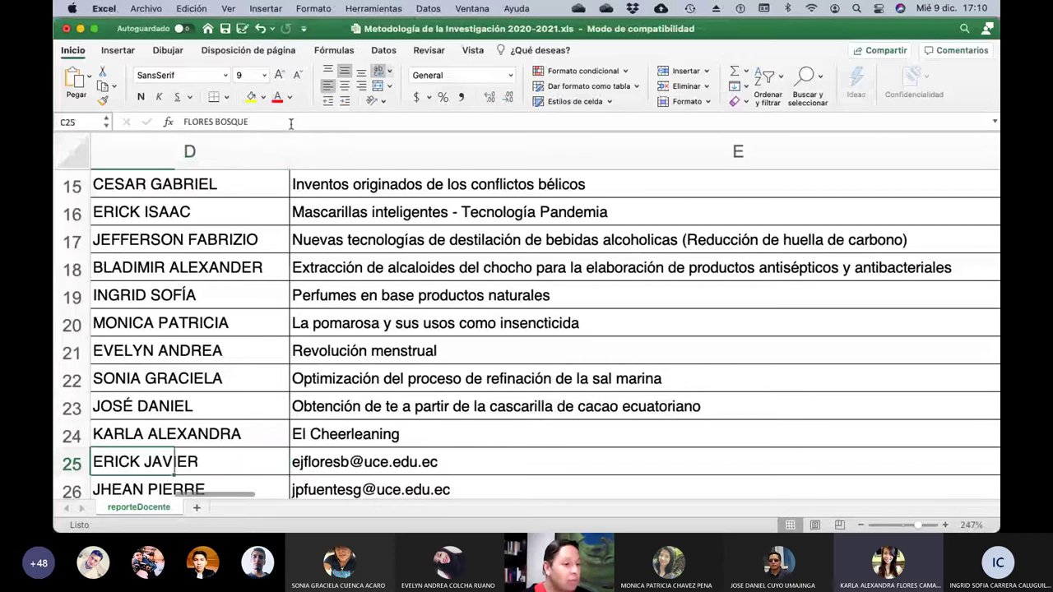
pyautogui.press('Right')
pyautogui.press('Right')
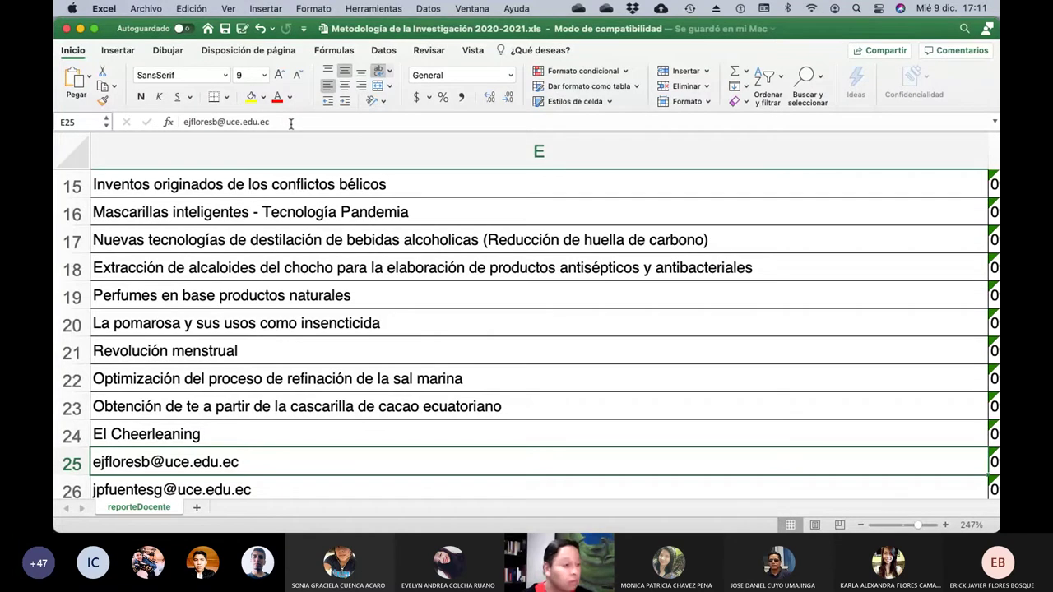
# Put 'Edulcorantes usados en la Industria Alimenticia y sus repercusiones en la salud' in E25, then check row 26's student.
pyautogui.click(290, 122)
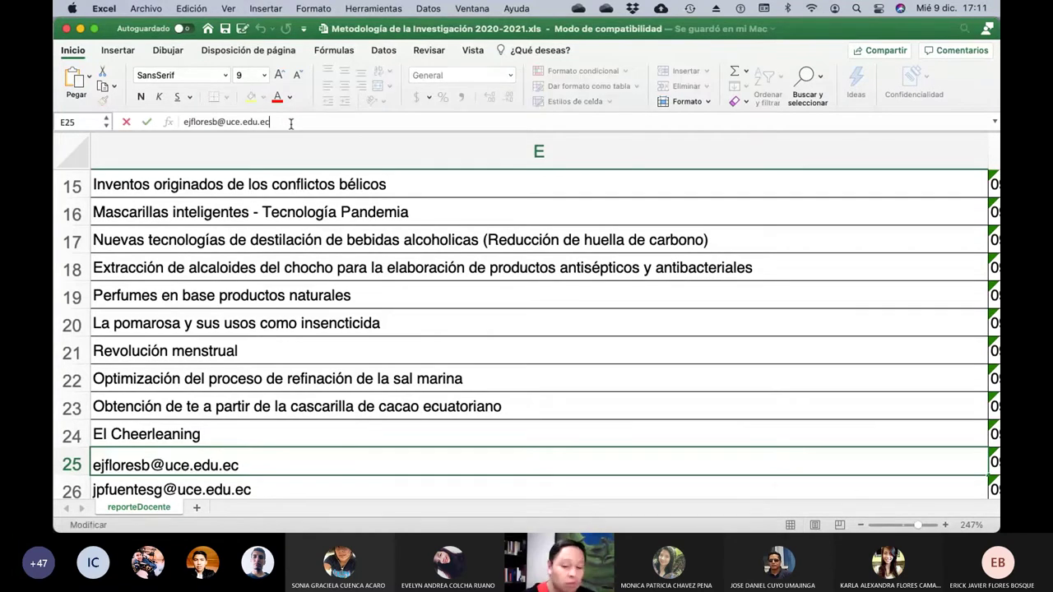
pyautogui.press('BackSpace')
pyautogui.press('BackSpace')
pyautogui.press('BackSpace')
pyautogui.press('BackSpace')
pyautogui.press('BackSpace')
pyautogui.press('BackSpace')
pyautogui.press('BackSpace')
pyautogui.press('BackSpace')
pyautogui.press('BackSpace')
pyautogui.press('BackSpace')
pyautogui.press('BackSpace')
pyautogui.press('BackSpace')
pyautogui.press('BackSpace')
pyautogui.press('BackSpace')
pyautogui.press('BackSpace')
pyautogui.press('BackSpace')
pyautogui.press('BackSpace')
pyautogui.press('BackSpace')
pyautogui.press('BackSpace')
pyautogui.press('BackSpace')
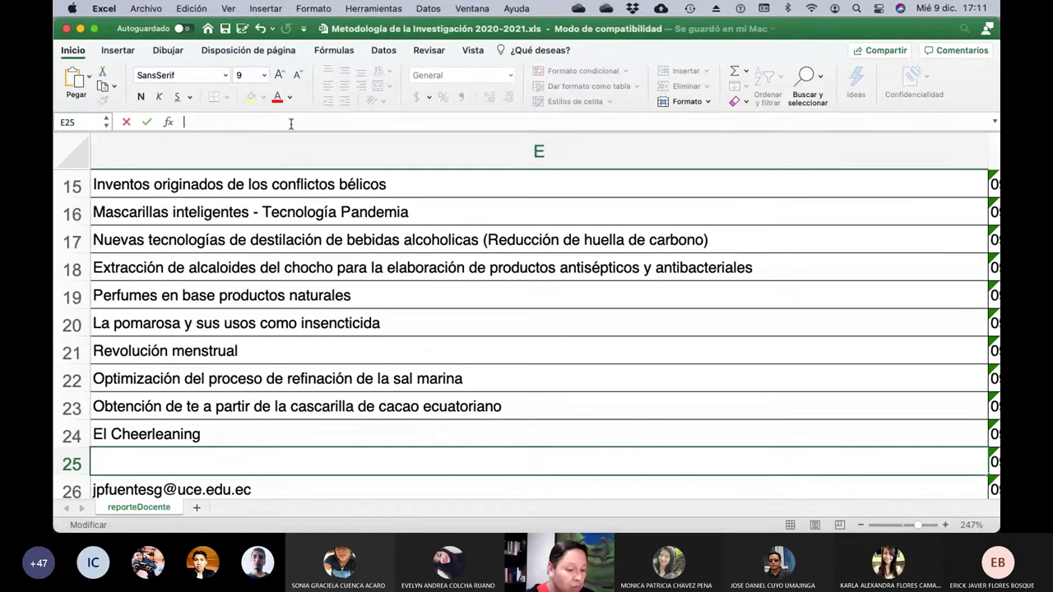
pyautogui.write('Edulcor')
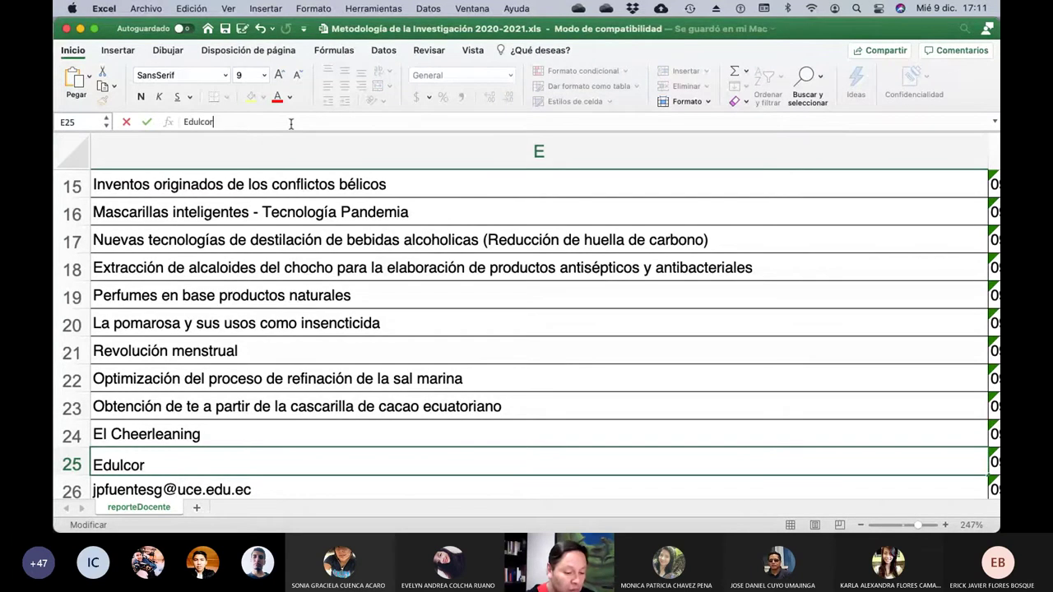
pyautogui.write('antes usados en la')
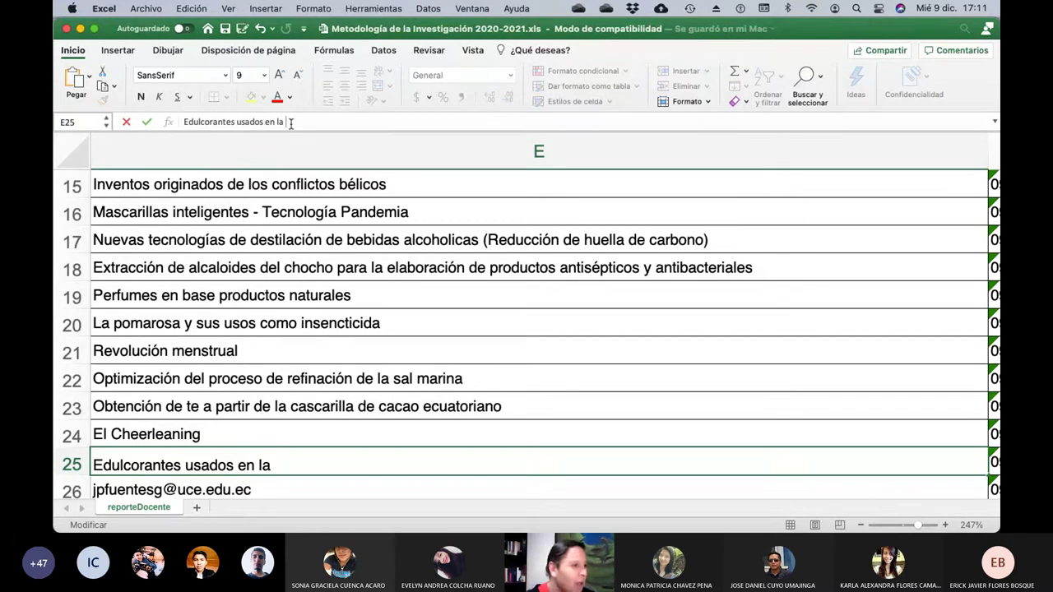
pyautogui.write('In')
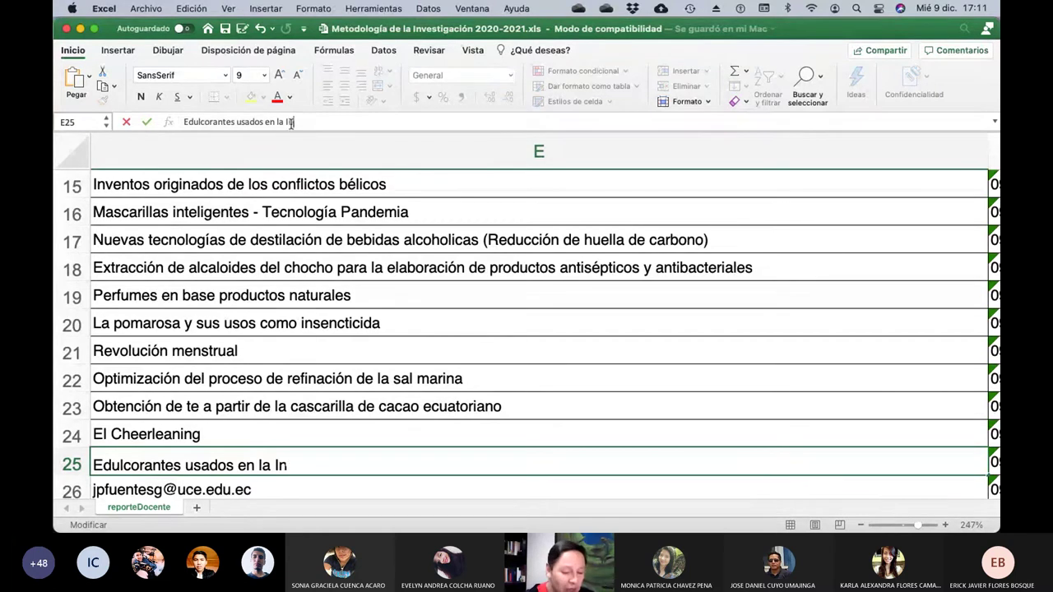
pyautogui.write('dustria ')
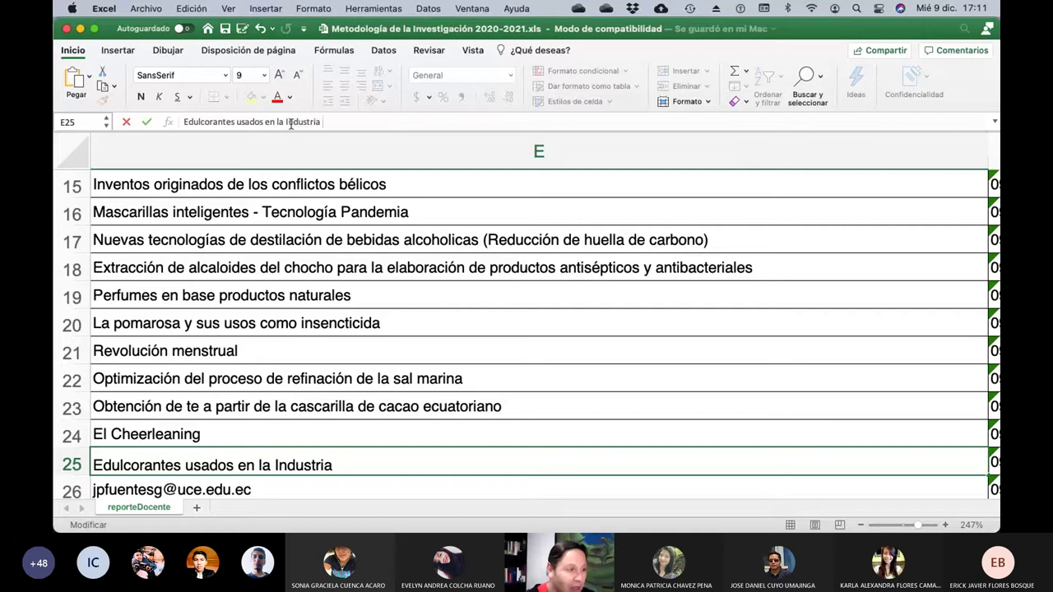
pyautogui.write('Alimenticia')
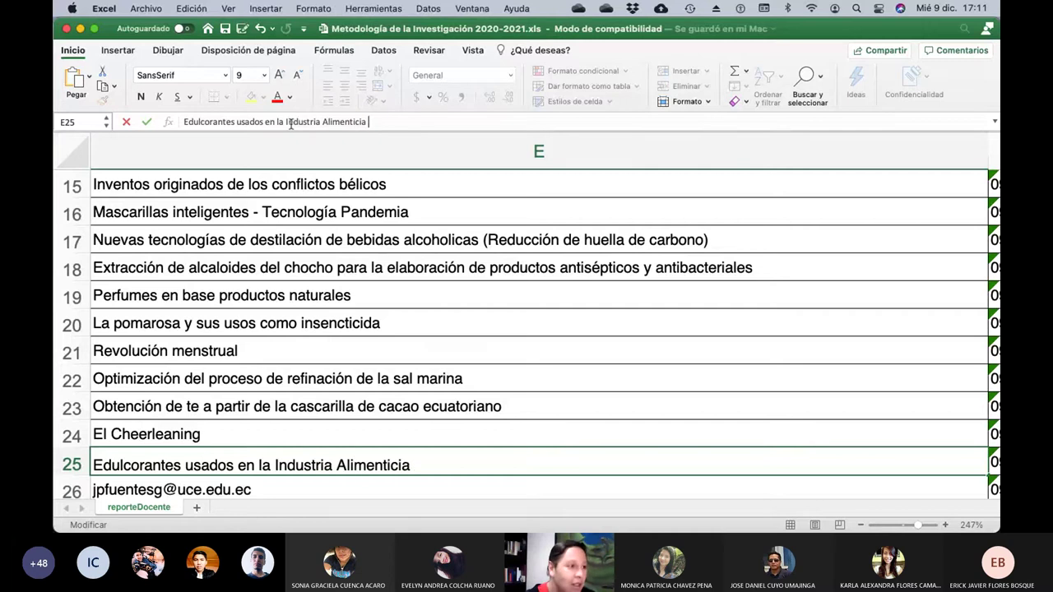
pyautogui.write(' y sus')
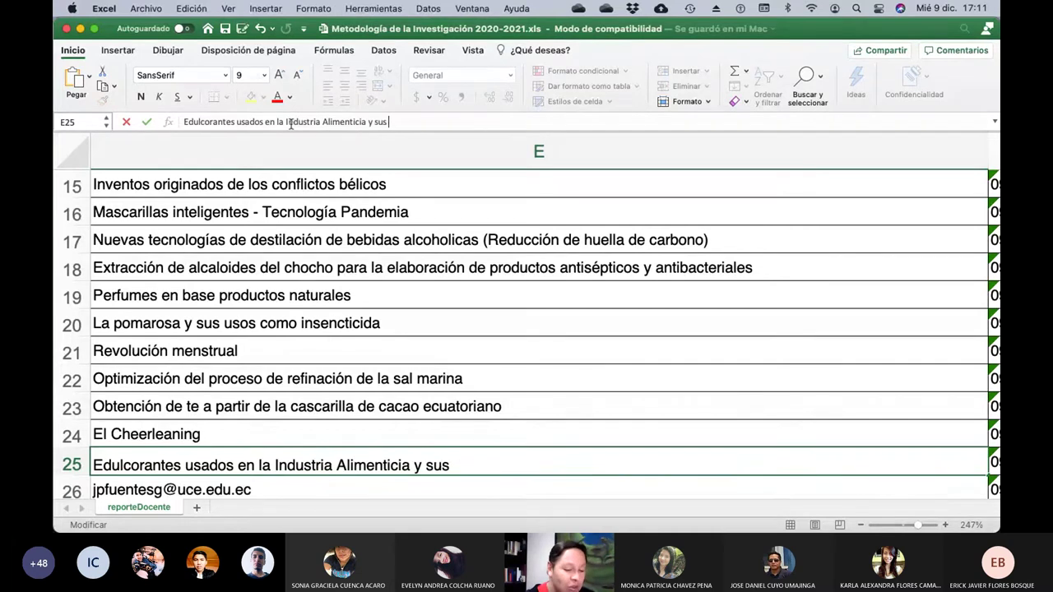
pyautogui.write(' repercusione')
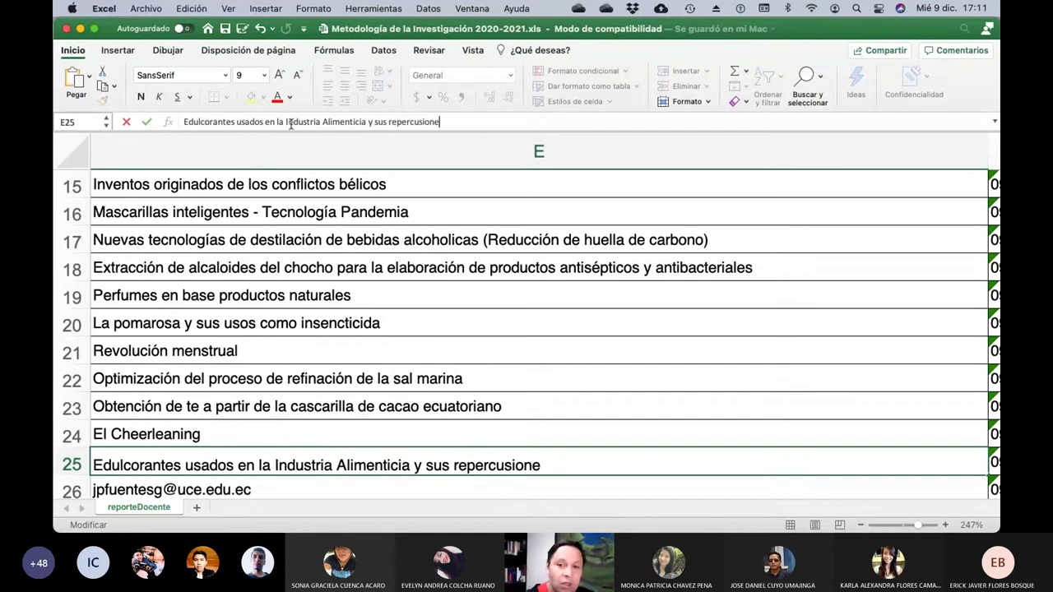
pyautogui.write('s en la ')
pyautogui.write('salud')
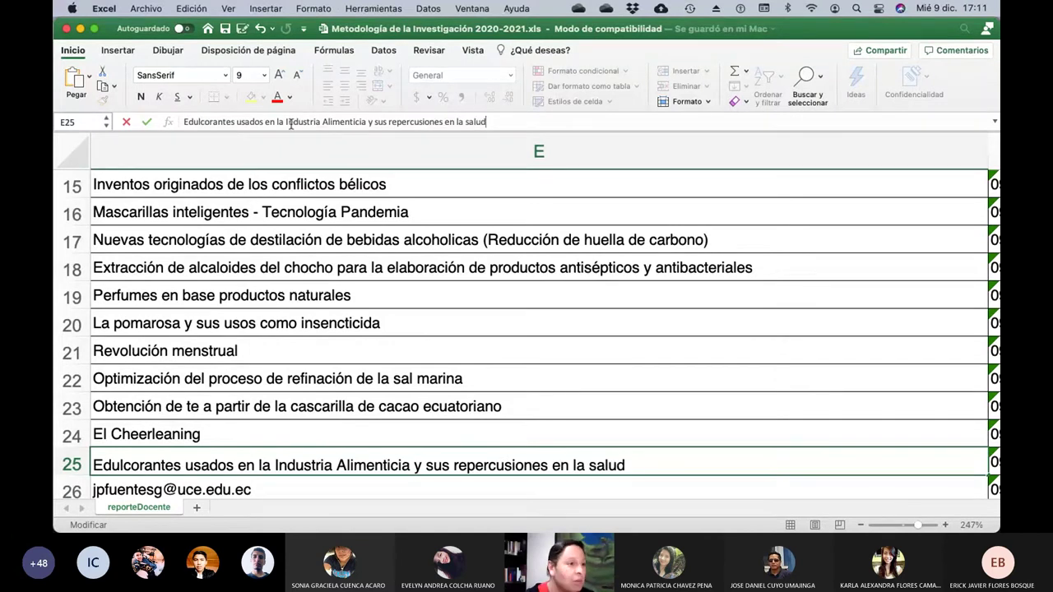
pyautogui.press('Return')
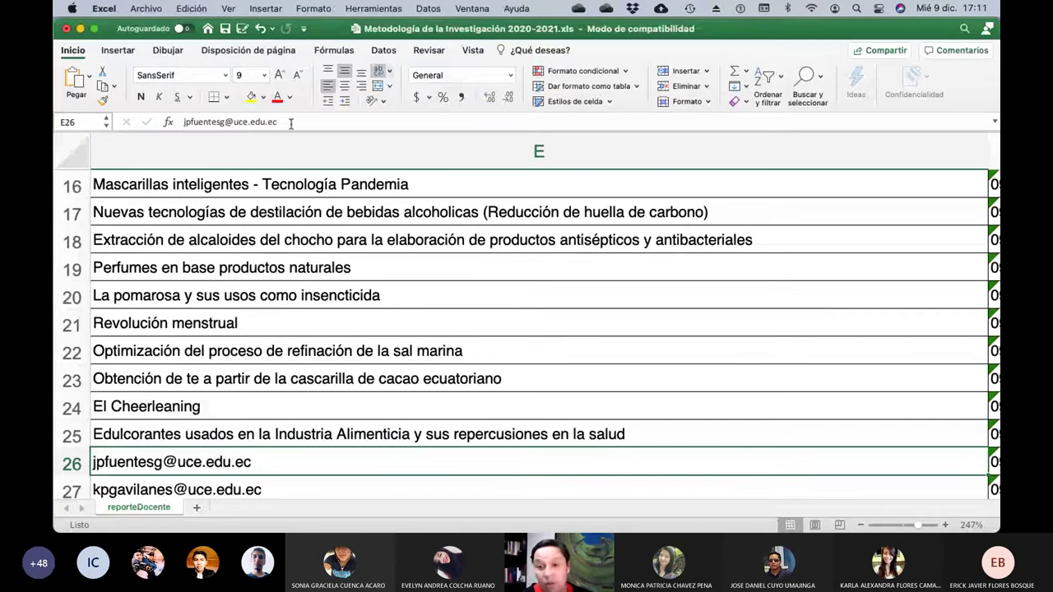
pyautogui.press('Left')
pyautogui.press('Left')
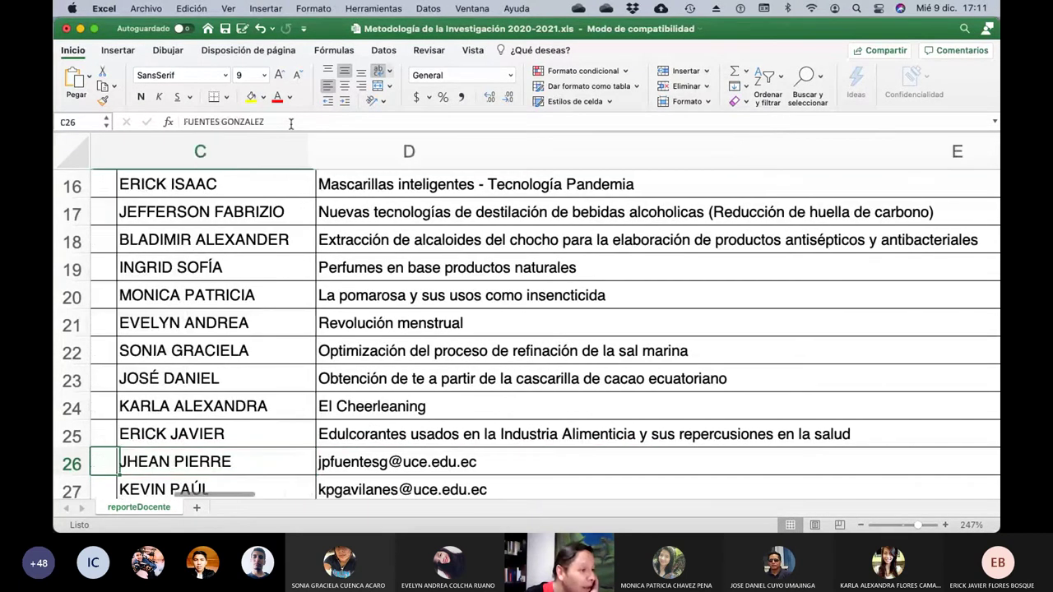
pyautogui.press('Right')
pyautogui.press('Right')
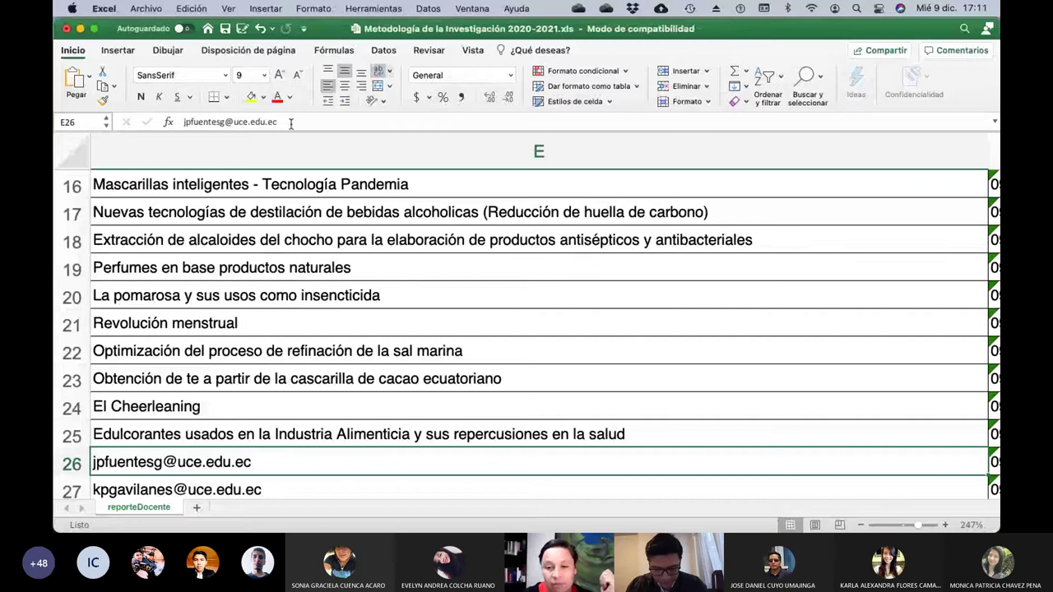
# Put 'Impacto de la simulación en el progreso de la Ingeniería' in E26, fixing the typo, then check row 27.
pyautogui.click(290, 123)
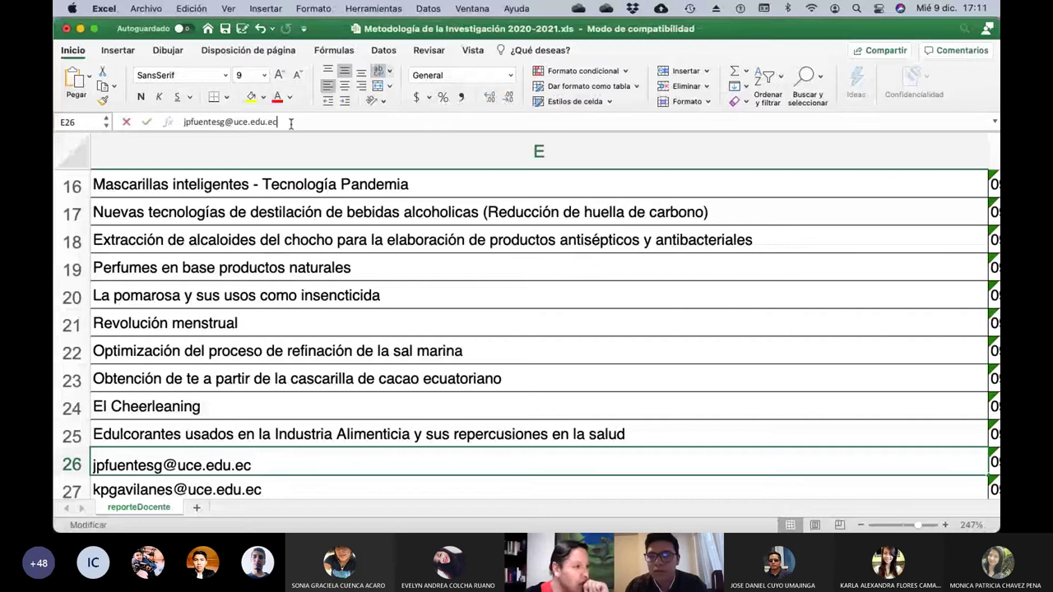
pyautogui.press('BackSpace')
pyautogui.press('BackSpace')
pyautogui.press('BackSpace')
pyautogui.press('BackSpace')
pyautogui.press('BackSpace')
pyautogui.press('BackSpace')
pyautogui.press('BackSpace')
pyautogui.press('BackSpace')
pyautogui.press('BackSpace')
pyautogui.press('BackSpace')
pyautogui.press('BackSpace')
pyautogui.press('BackSpace')
pyautogui.press('BackSpace')
pyautogui.press('BackSpace')
pyautogui.press('BackSpace')
pyautogui.press('BackSpace')
pyautogui.press('BackSpace')
pyautogui.press('BackSpace')
pyautogui.press('BackSpace')
pyautogui.press('BackSpace')
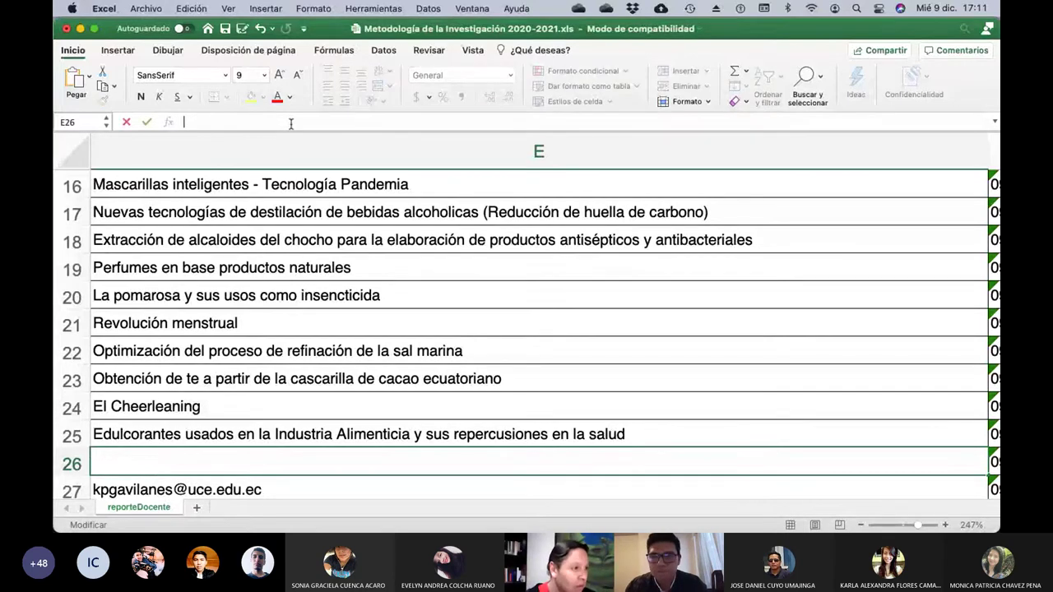
pyautogui.write('Impact')
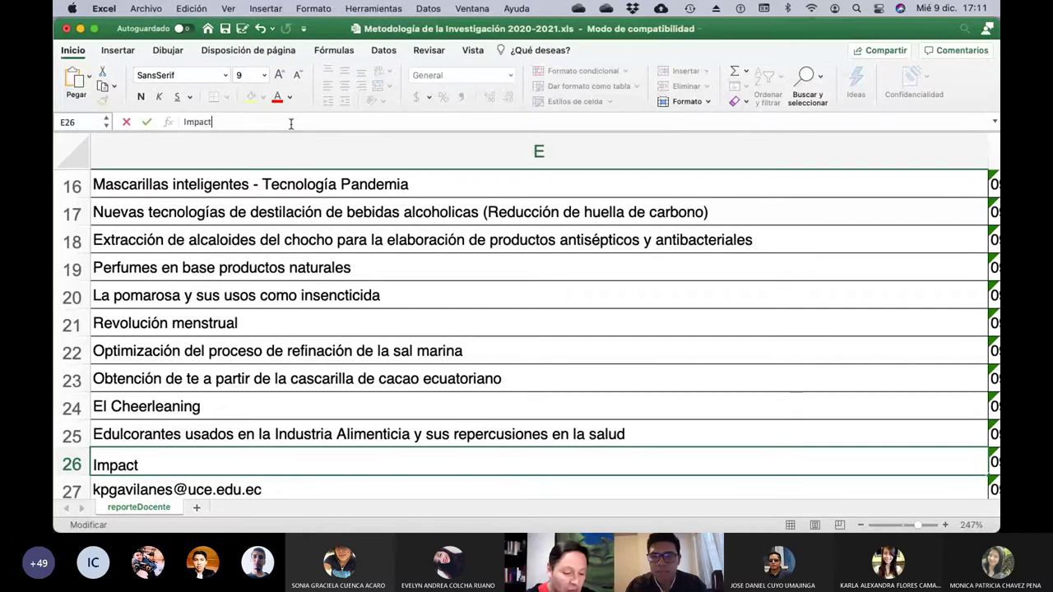
pyautogui.write('o de la si')
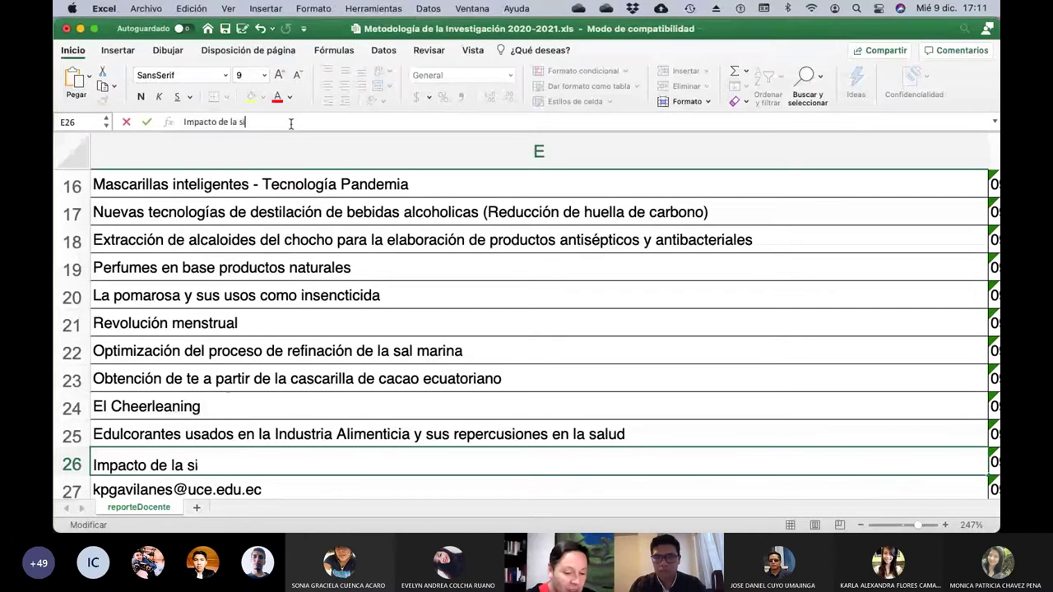
pyautogui.write('mulación en el p')
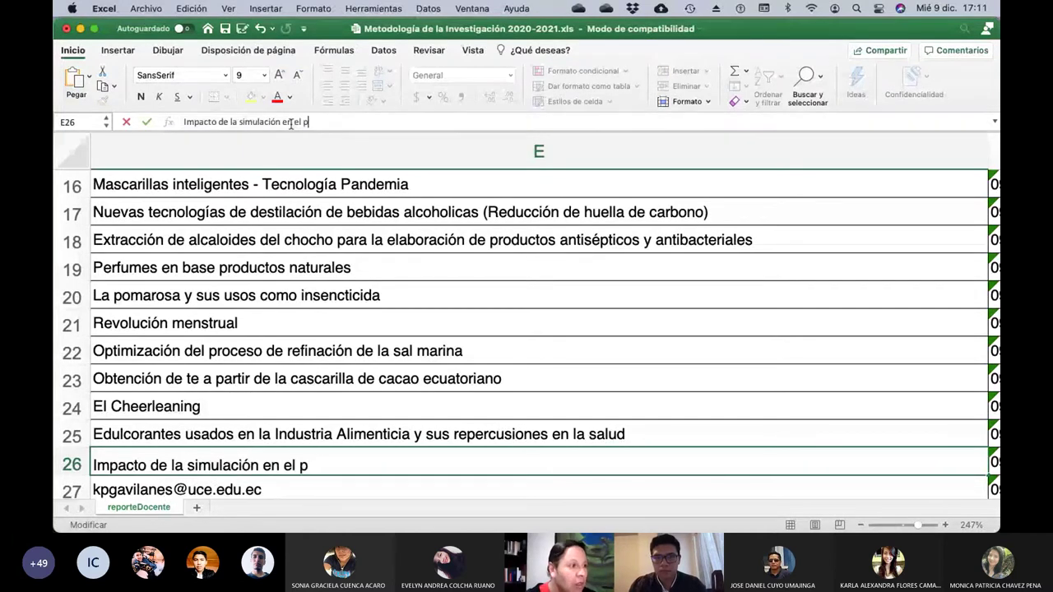
pyautogui.write('rogreso de ')
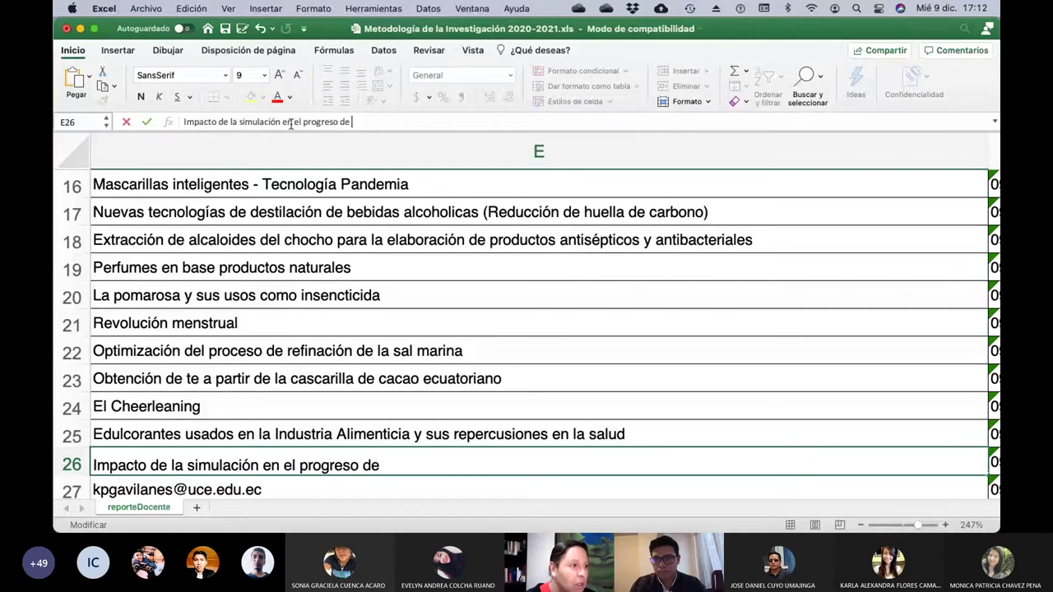
pyautogui.write('la Ingenei')
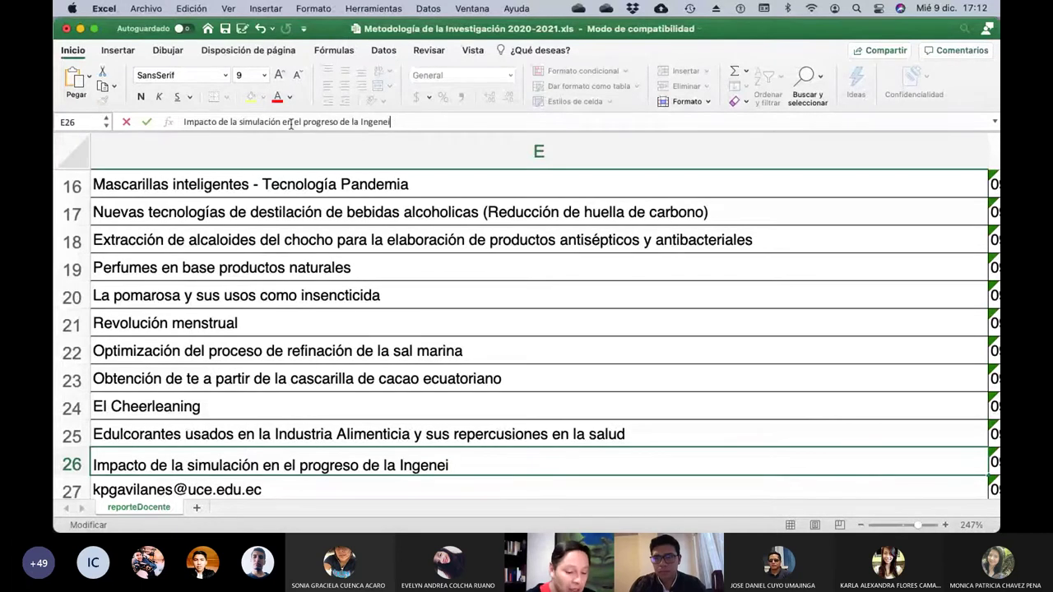
pyautogui.write('ria')
pyautogui.press('BackSpace')
pyautogui.press('BackSpace')
pyautogui.press('BackSpace')
pyautogui.press('BackSpace')
pyautogui.press('BackSpace')
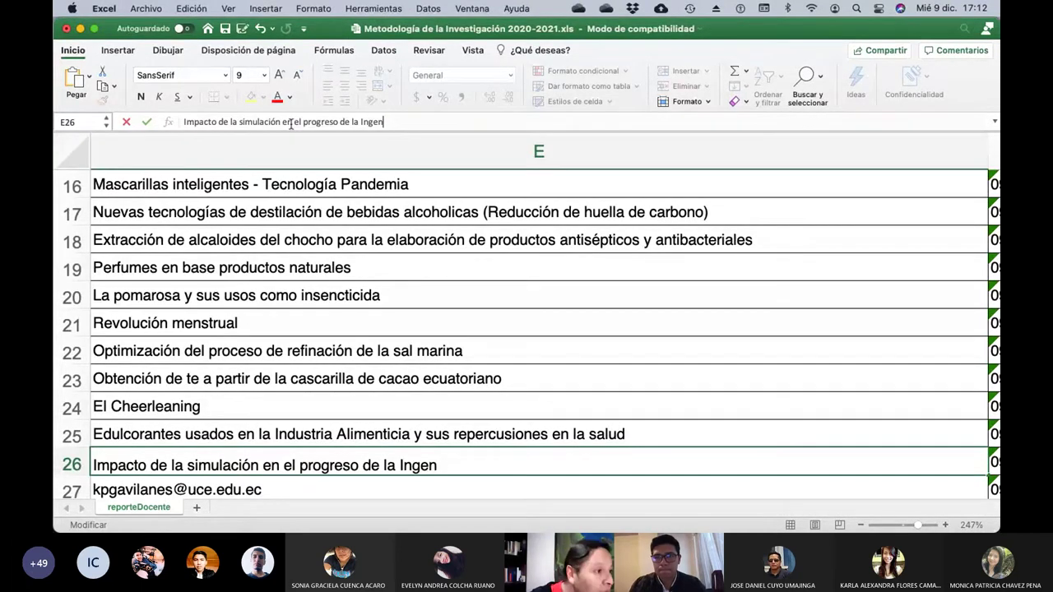
pyautogui.write('iería')
pyautogui.press('Return')
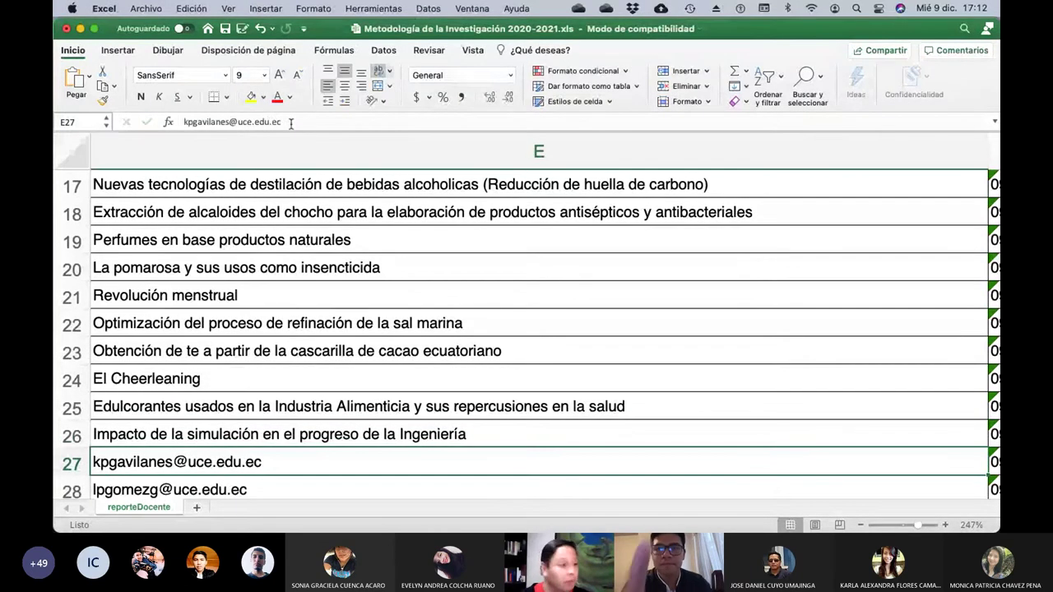
pyautogui.press('Left')
pyautogui.press('Left')
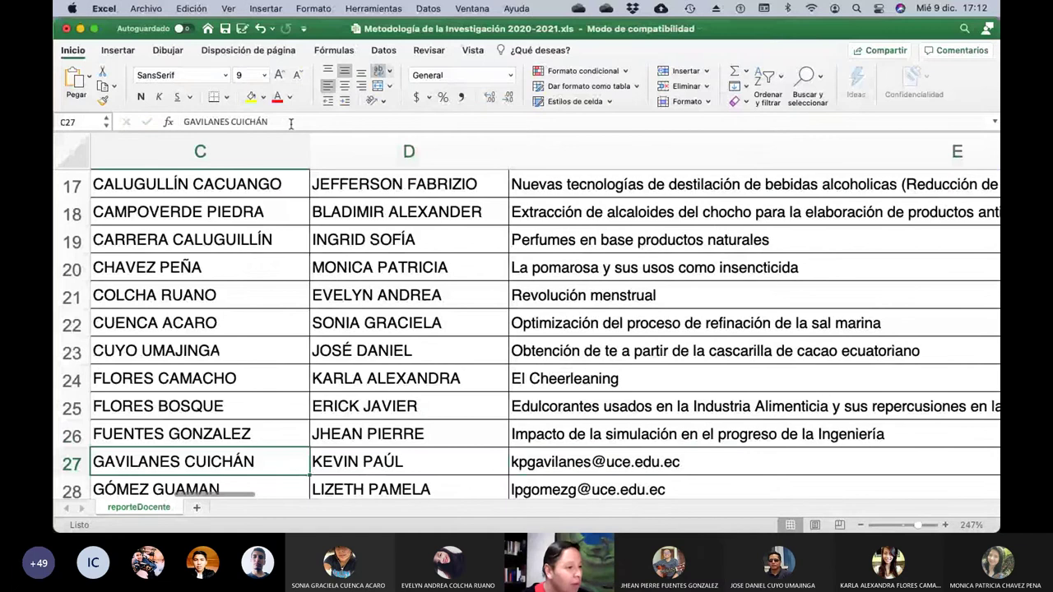
pyautogui.press('Right')
pyautogui.press('Right')
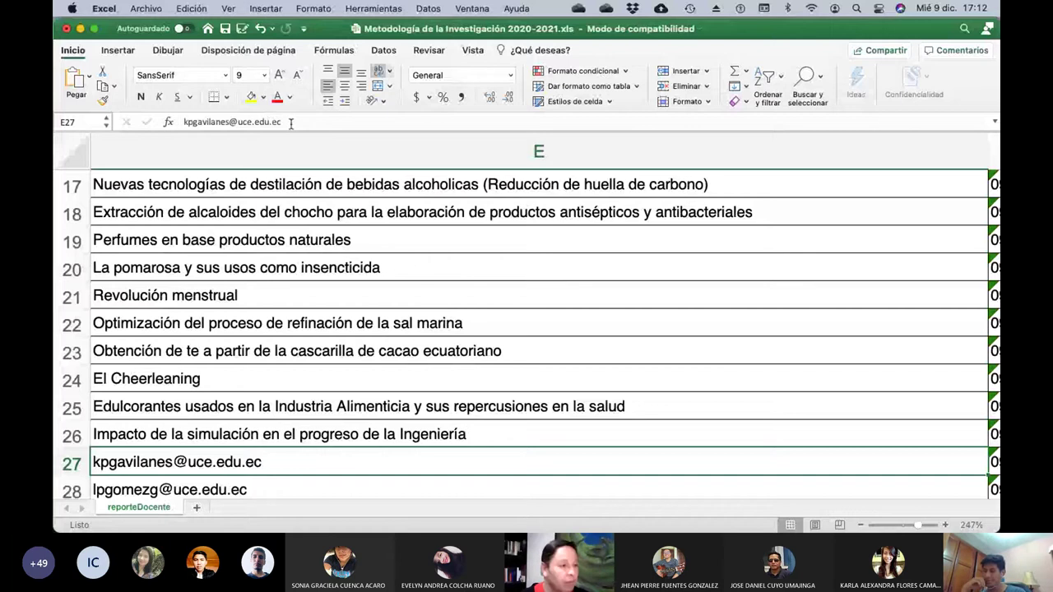
# Put 'Dispositivos electrónicos, redes sociales y como inlfuyen en el desempeño académico' in E27, then check row 28.
pyautogui.click(290, 123)
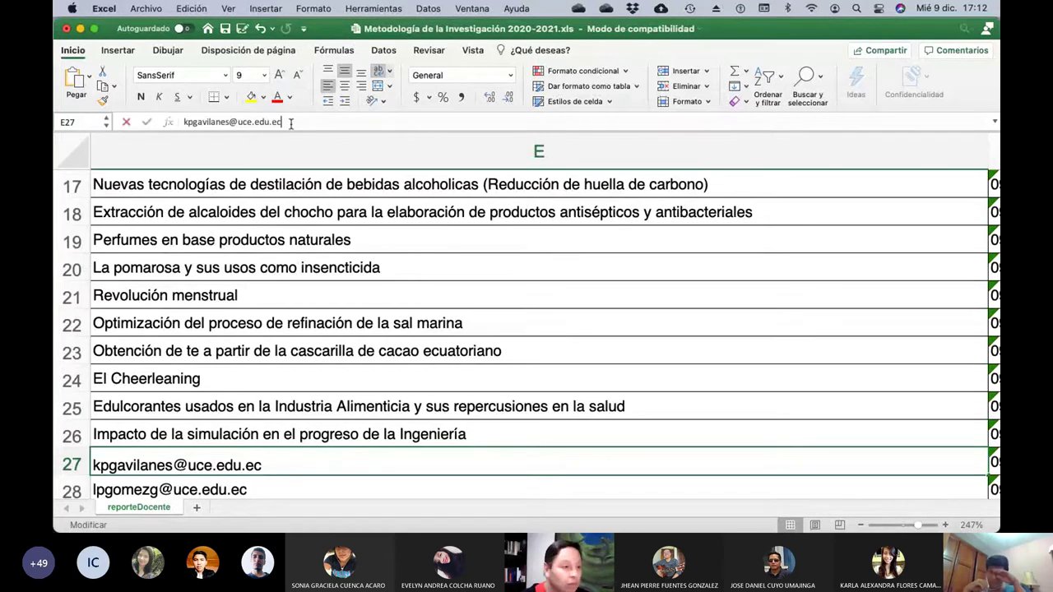
pyautogui.press('BackSpace')
pyautogui.press('BackSpace')
pyautogui.press('BackSpace')
pyautogui.press('BackSpace')
pyautogui.press('BackSpace')
pyautogui.press('BackSpace')
pyautogui.press('BackSpace')
pyautogui.press('BackSpace')
pyautogui.press('BackSpace')
pyautogui.press('BackSpace')
pyautogui.press('BackSpace')
pyautogui.press('BackSpace')
pyautogui.press('BackSpace')
pyautogui.press('BackSpace')
pyautogui.press('BackSpace')
pyautogui.press('BackSpace')
pyautogui.press('BackSpace')
pyautogui.press('BackSpace')
pyautogui.press('BackSpace')
pyautogui.press('BackSpace')
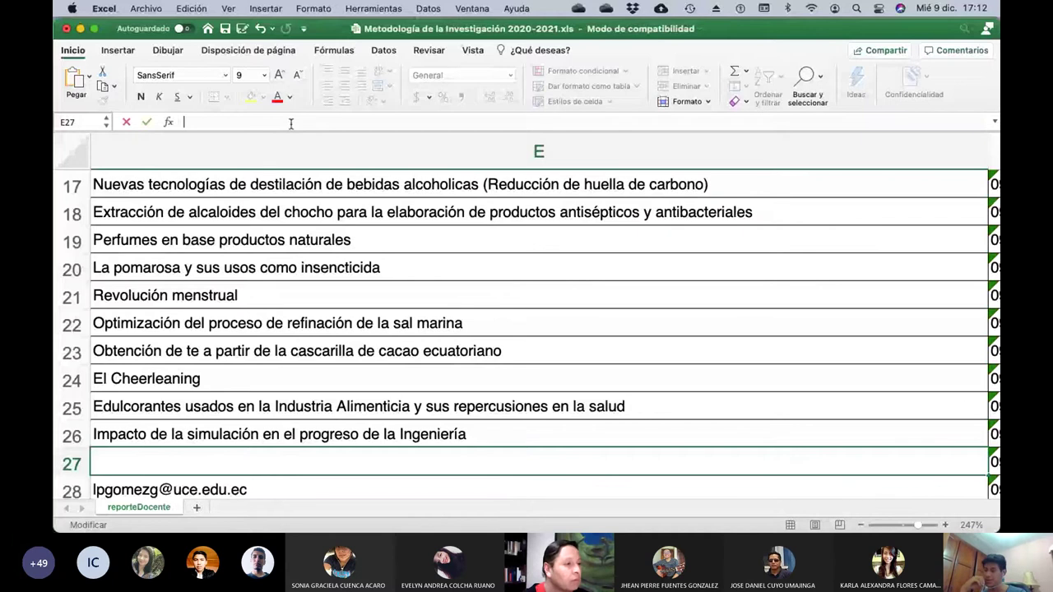
pyautogui.write('Redes sociales')
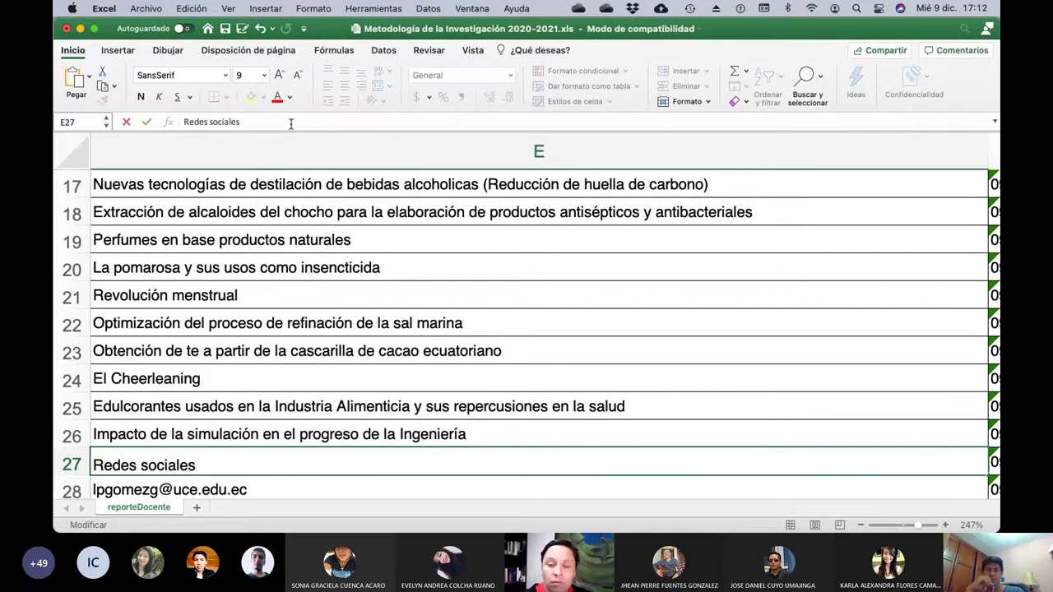
pyautogui.press('BackSpace')
pyautogui.press('BackSpace')
pyautogui.press('BackSpace')
pyautogui.press('BackSpace')
pyautogui.press('BackSpace')
pyautogui.press('BackSpace')
pyautogui.press('BackSpace')
pyautogui.press('BackSpace')
pyautogui.press('BackSpace')
pyautogui.press('BackSpace')
pyautogui.press('BackSpace')
pyautogui.press('BackSpace')
pyautogui.press('BackSpace')
pyautogui.press('BackSpace')
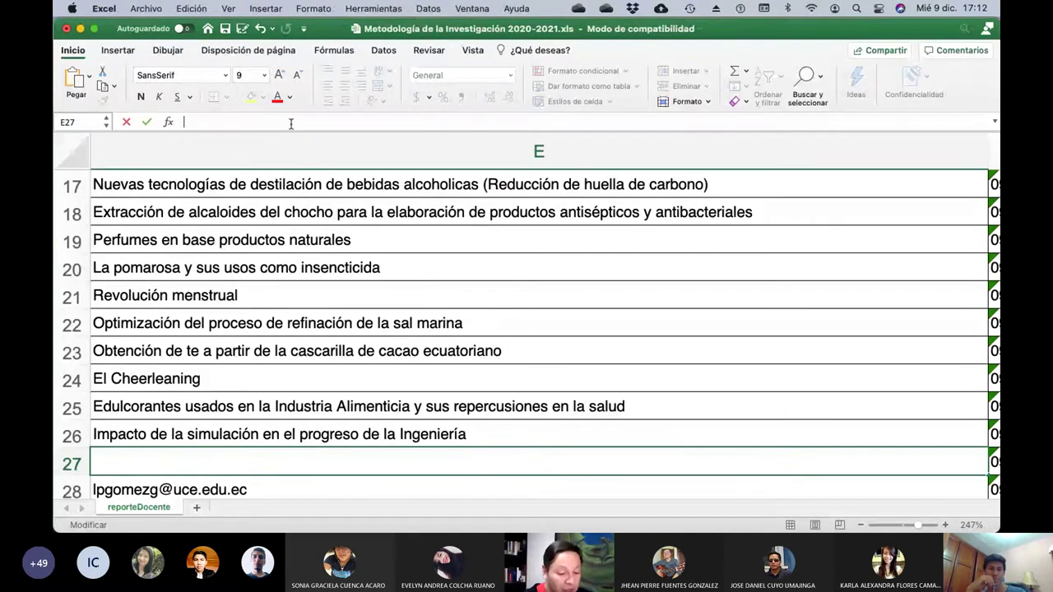
pyautogui.write('DI')
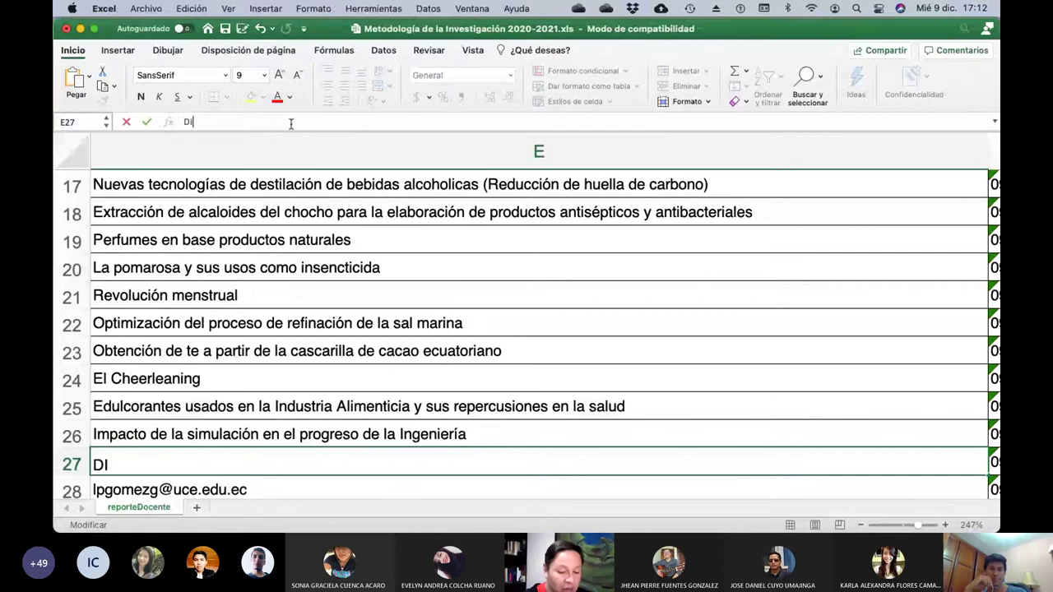
pyautogui.write('spositivos elec')
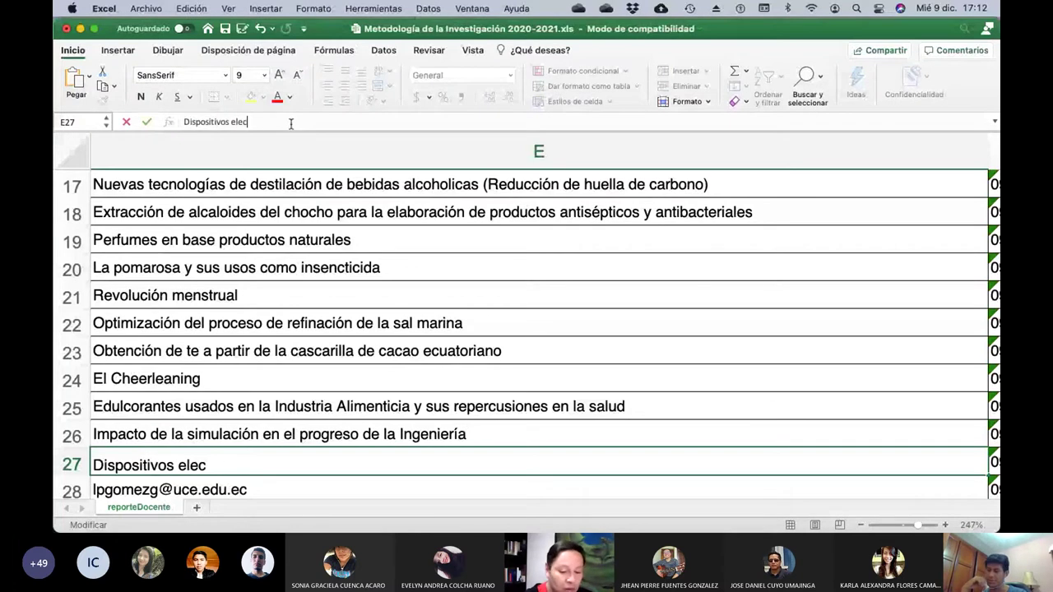
pyautogui.write('trónicos')
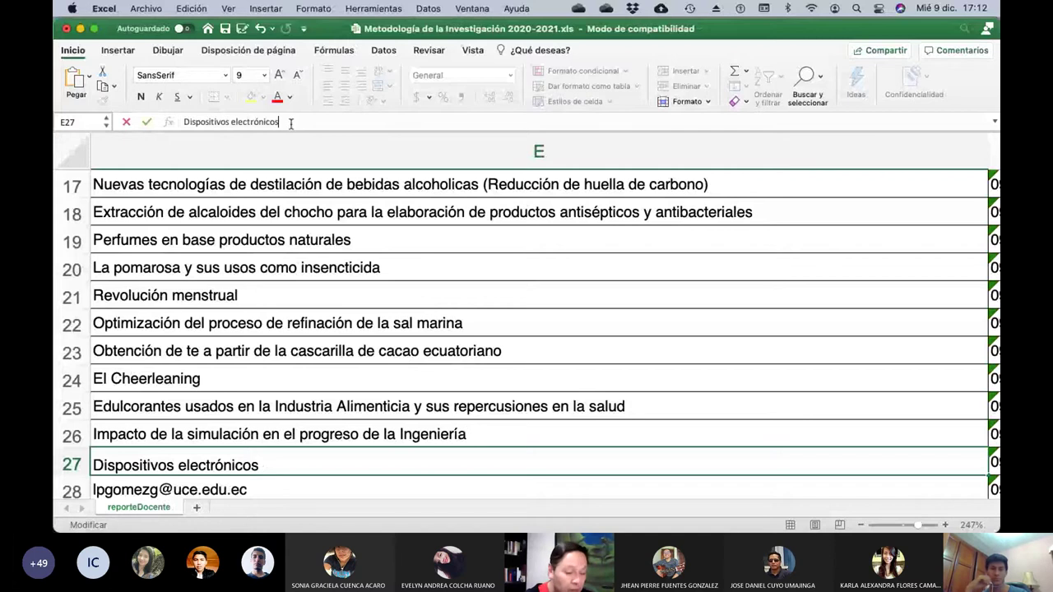
pyautogui.write(', redes sociales')
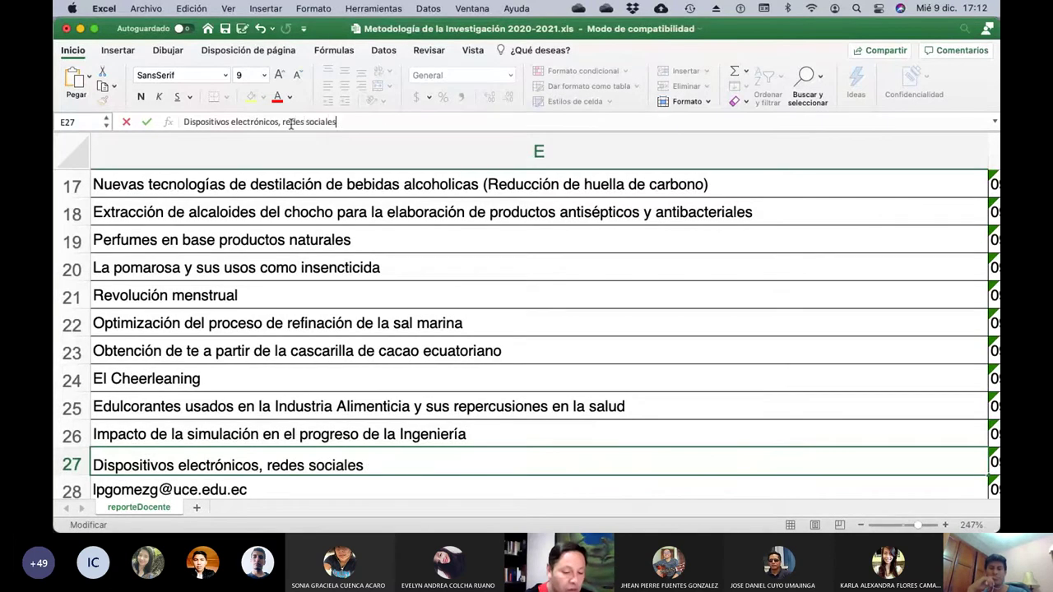
pyautogui.write(' y como inlf')
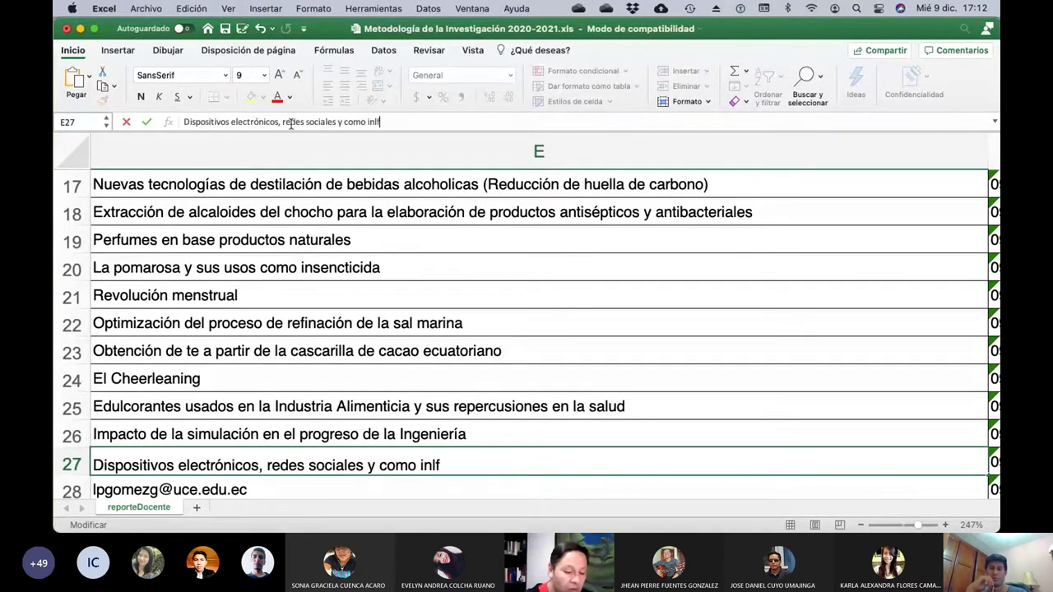
pyautogui.write('uyen en le')
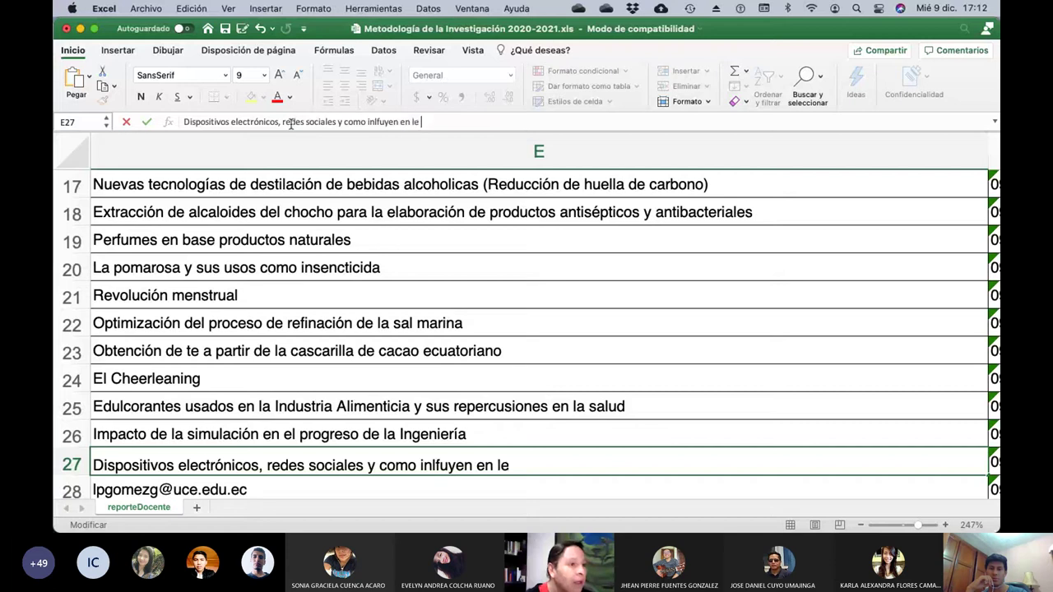
pyautogui.press('BackSpace')
pyautogui.press('BackSpace')
pyautogui.press('BackSpace')
pyautogui.write('el desem')
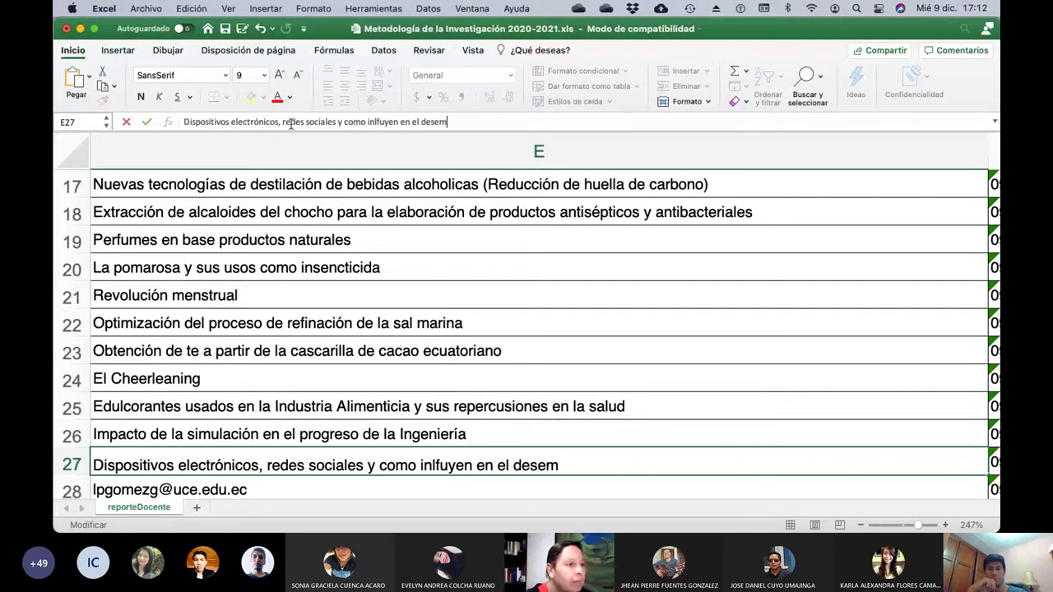
pyautogui.write('peño acad')
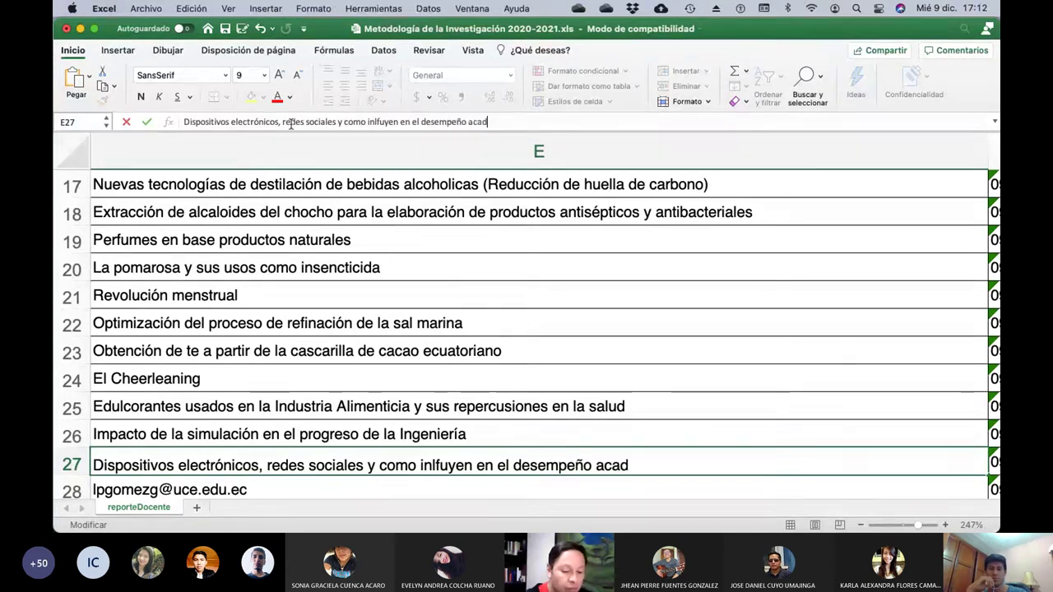
pyautogui.write('émico')
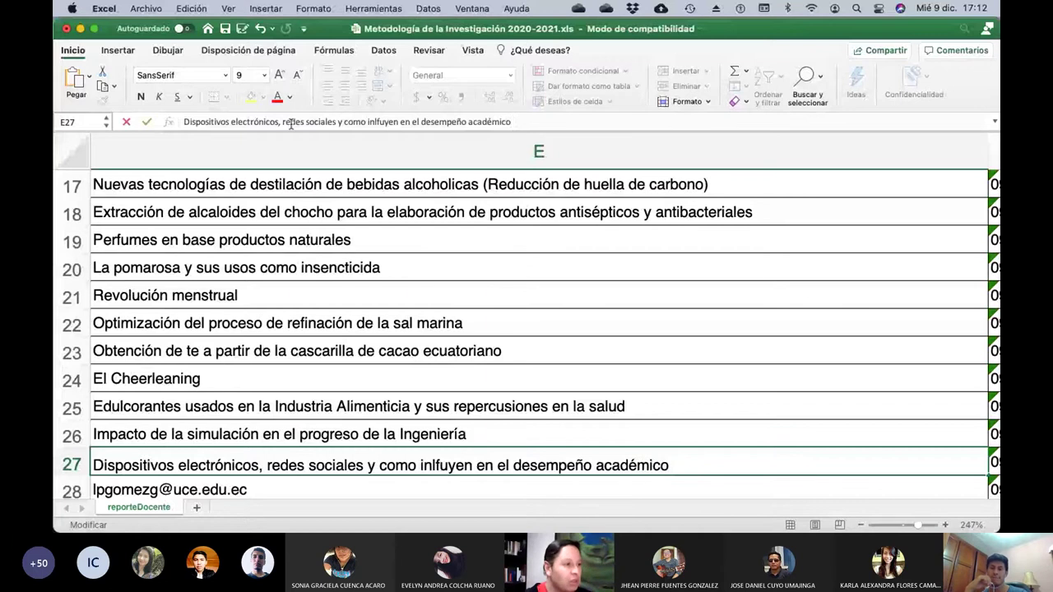
pyautogui.press('Return')
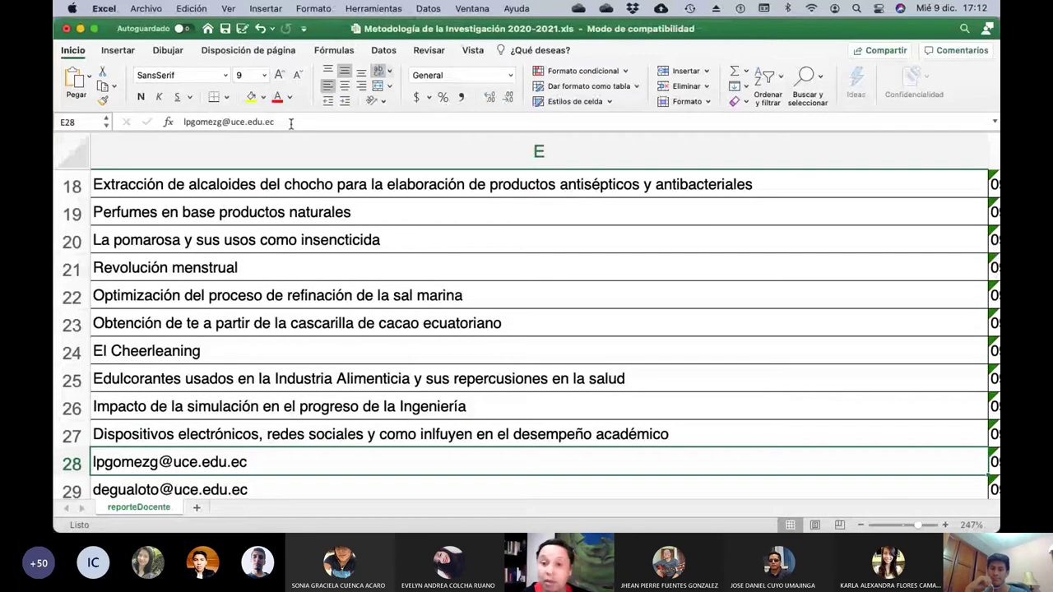
pyautogui.press('Left')
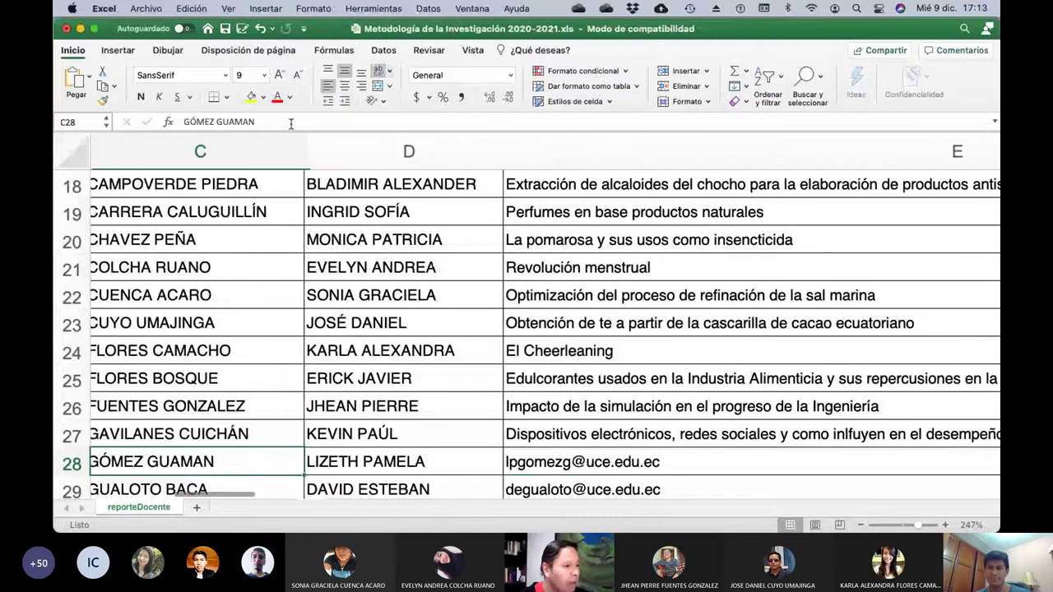
pyautogui.press('Right')
pyautogui.press('Right')
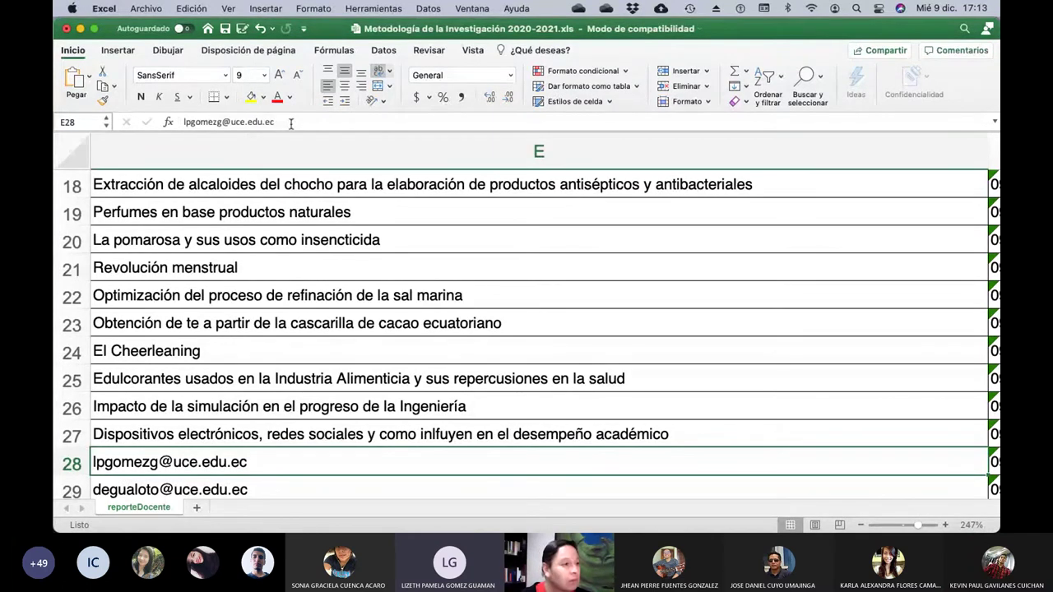
# Replace E28's e-mail with 'Impacto medioambiental como consecuencia de la pandemia', correcting typos along the way.
pyautogui.click(291, 122)
pyautogui.press('BackSpace')
pyautogui.press('BackSpace')
pyautogui.press('BackSpace')
pyautogui.press('BackSpace')
pyautogui.press('BackSpace')
pyautogui.press('BackSpace')
pyautogui.press('BackSpace')
pyautogui.press('BackSpace')
pyautogui.press('BackSpace')
pyautogui.press('BackSpace')
pyautogui.press('BackSpace')
pyautogui.press('BackSpace')
pyautogui.press('BackSpace')
pyautogui.press('BackSpace')
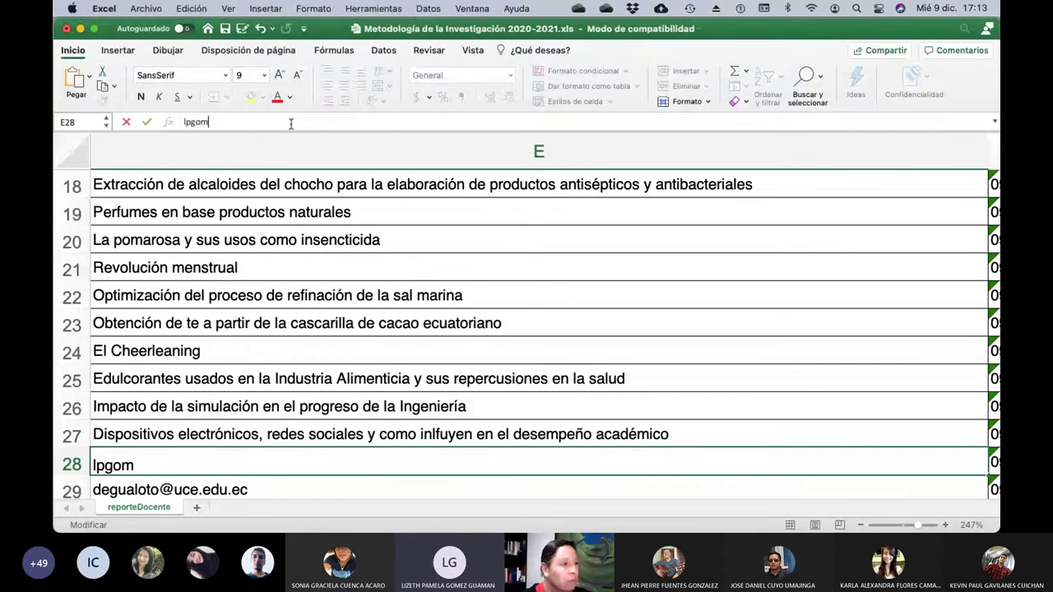
pyautogui.press('BackSpace')
pyautogui.press('BackSpace')
pyautogui.press('BackSpace')
pyautogui.press('BackSpace')
pyautogui.press('BackSpace')
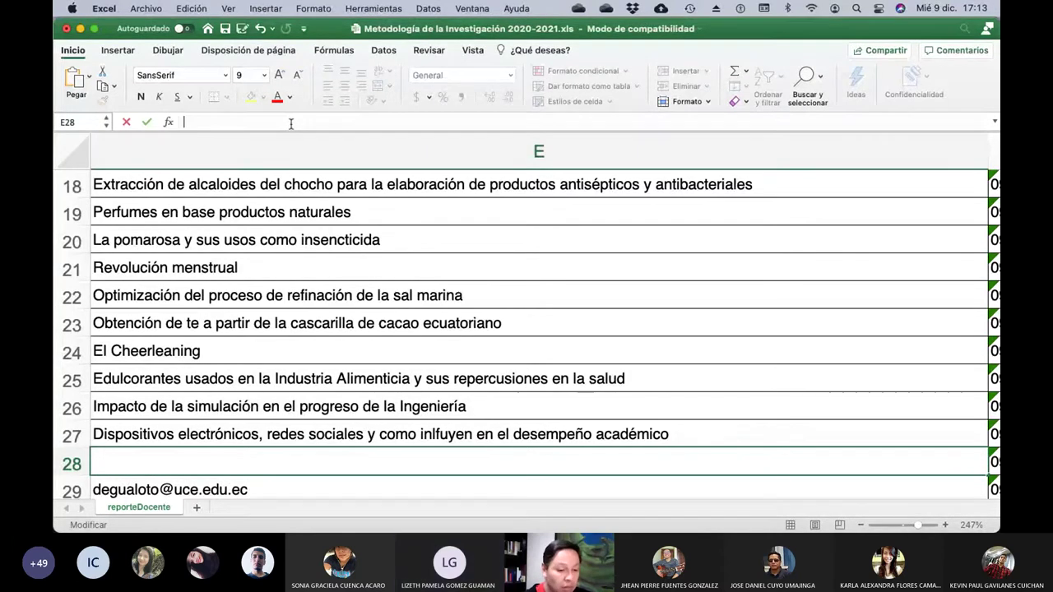
pyautogui.write('lmpacto medi')
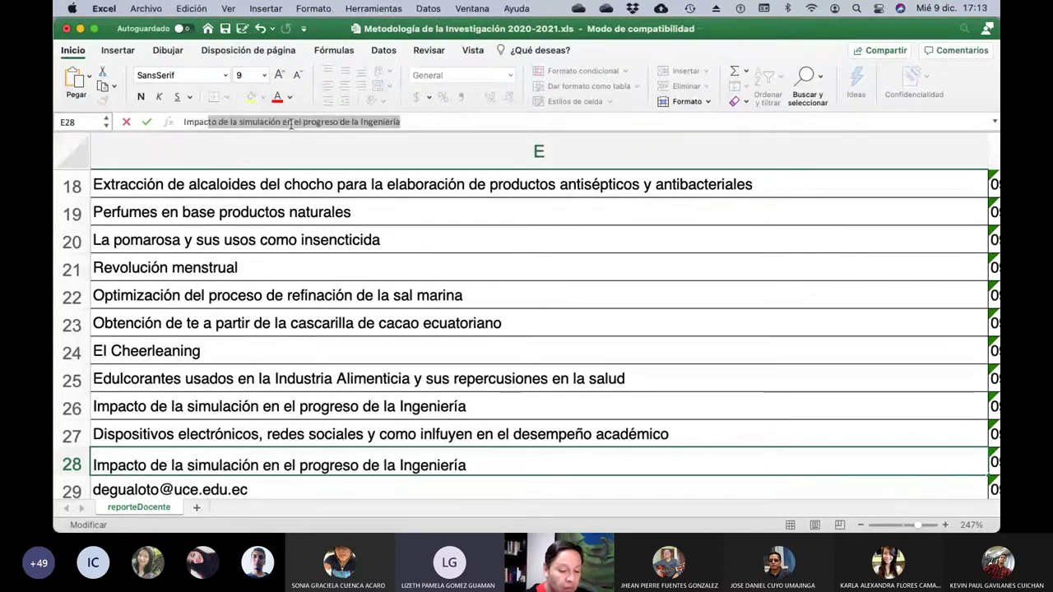
pyautogui.write('oambiental ')
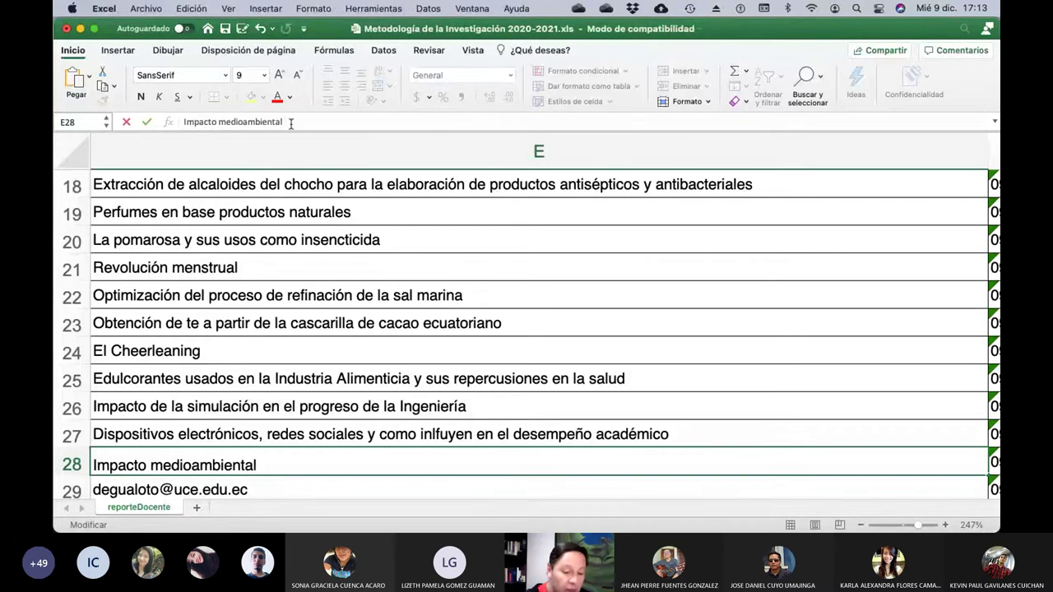
pyautogui.write('como ')
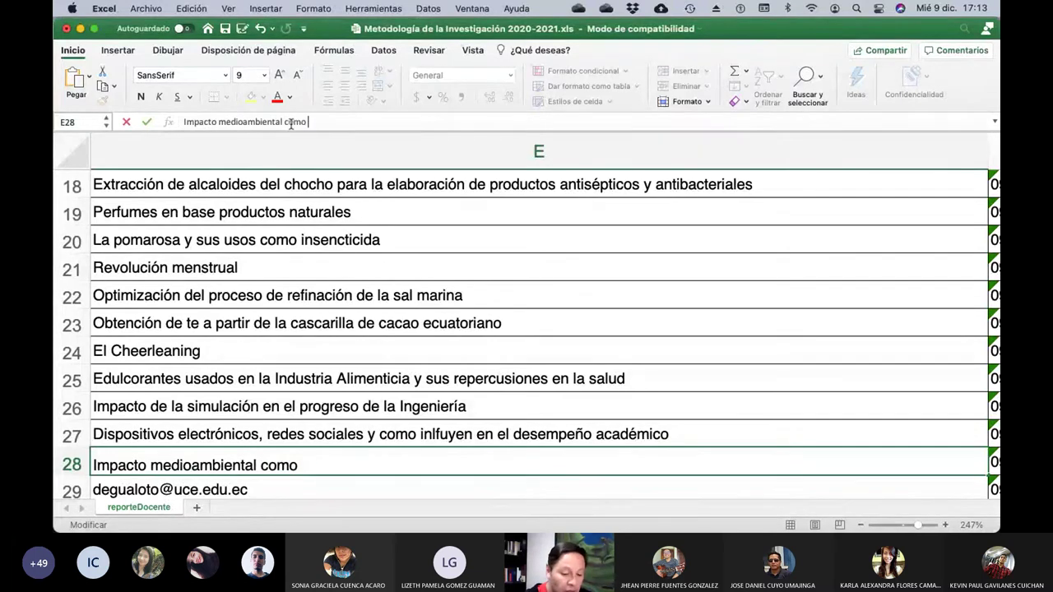
pyautogui.write('cosencu')
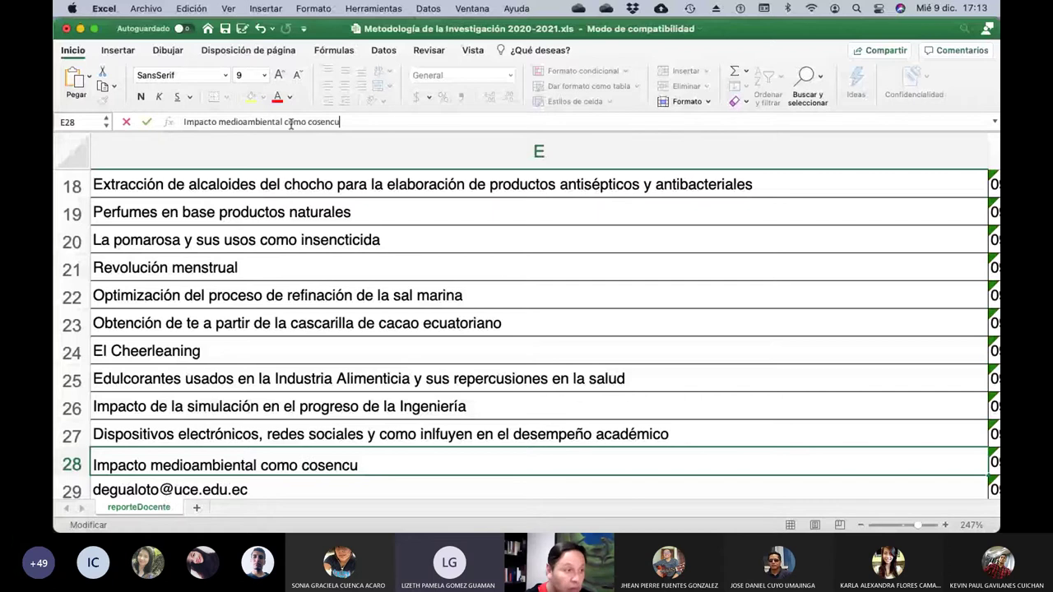
pyautogui.press('BackSpace')
pyautogui.press('BackSpace')
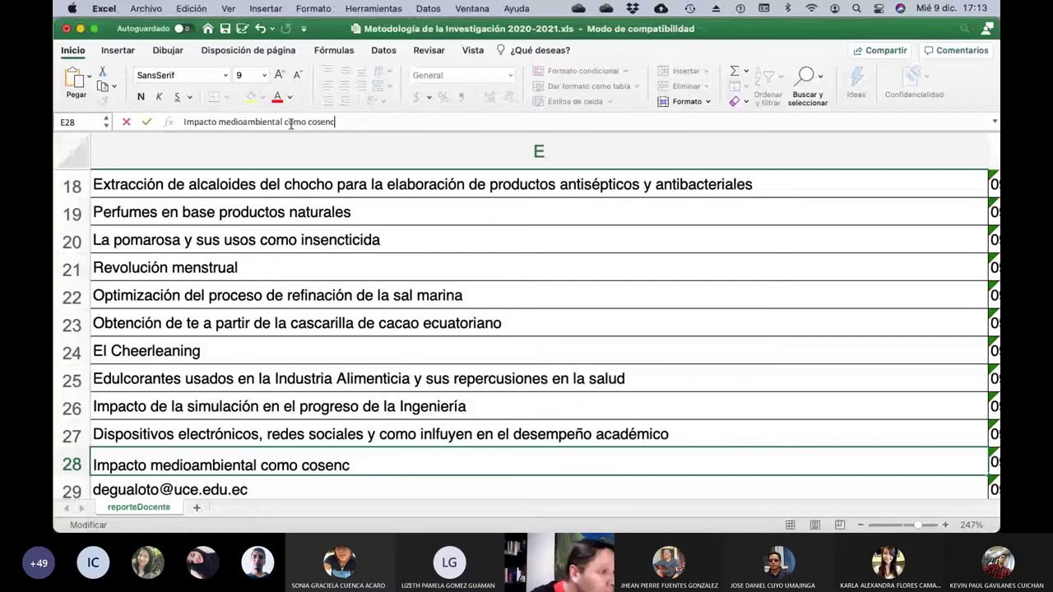
pyautogui.write('uencia de la')
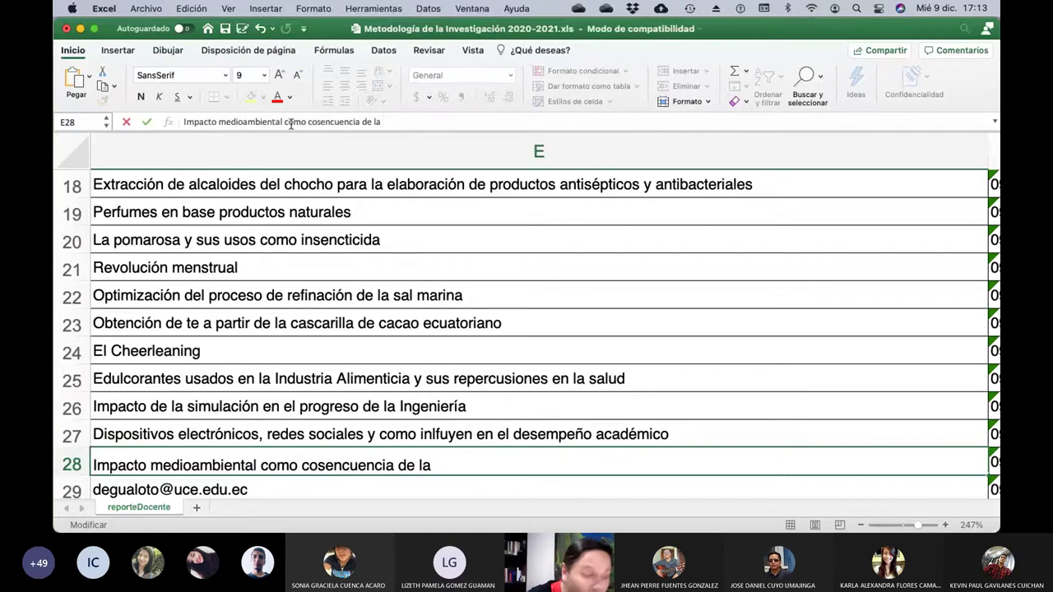
pyautogui.press('BackSpace')
pyautogui.press('BackSpace')
pyautogui.press('BackSpace')
pyautogui.press('BackSpace')
pyautogui.press('BackSpace')
pyautogui.press('BackSpace')
pyautogui.press('BackSpace')
pyautogui.press('BackSpace')
pyautogui.press('BackSpace')
pyautogui.press('BackSpace')
pyautogui.press('BackSpace')
pyautogui.press('BackSpace')
pyautogui.press('BackSpace')
pyautogui.press('BackSpace')
pyautogui.press('BackSpace')
pyautogui.press('BackSpace')
pyautogui.press('BackSpace')
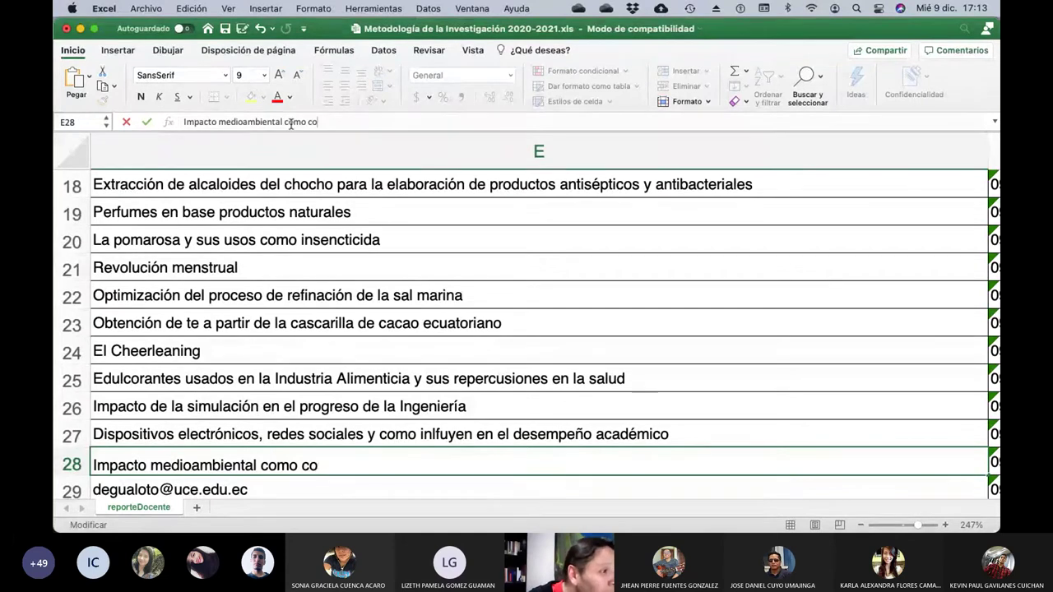
pyautogui.write('nsecuencia d')
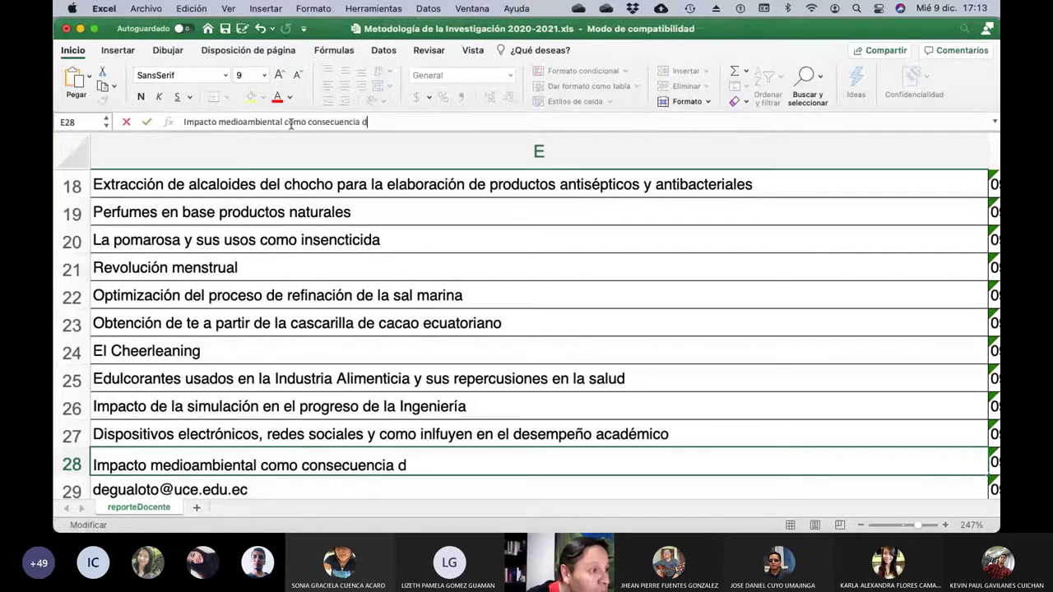
pyautogui.write('e la pandemia')
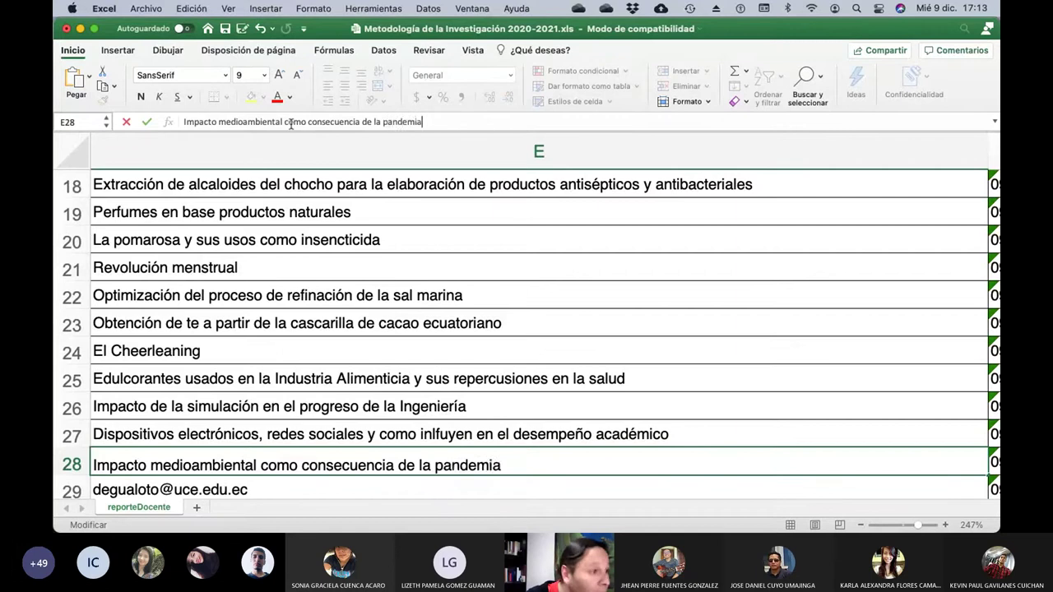
pyautogui.press('Return')
# Check the student names in row 29 and save the workbook with Cmd+S.
pyautogui.press('Left')
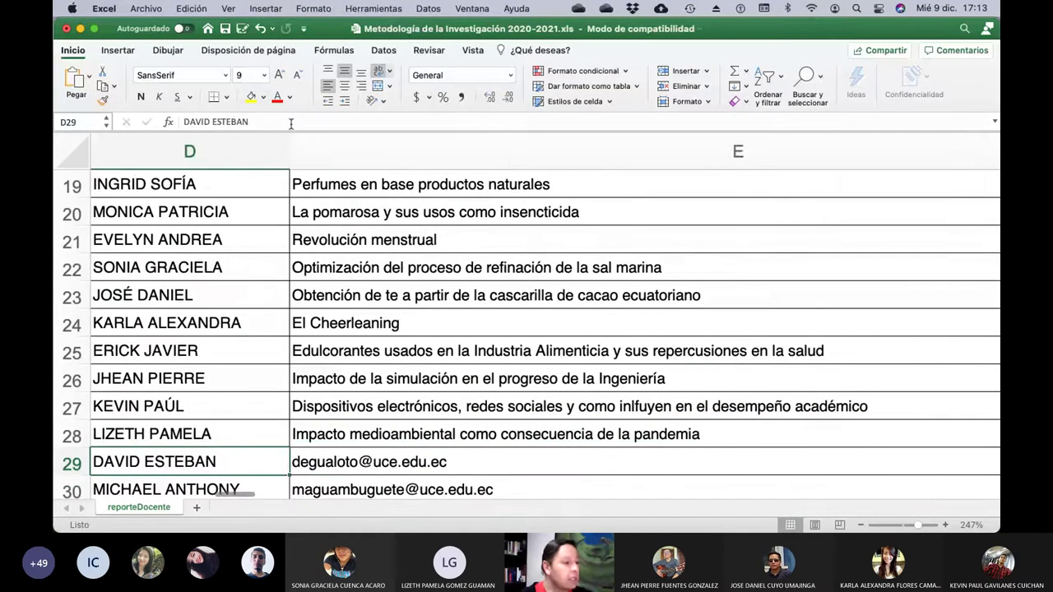
pyautogui.press('Left')
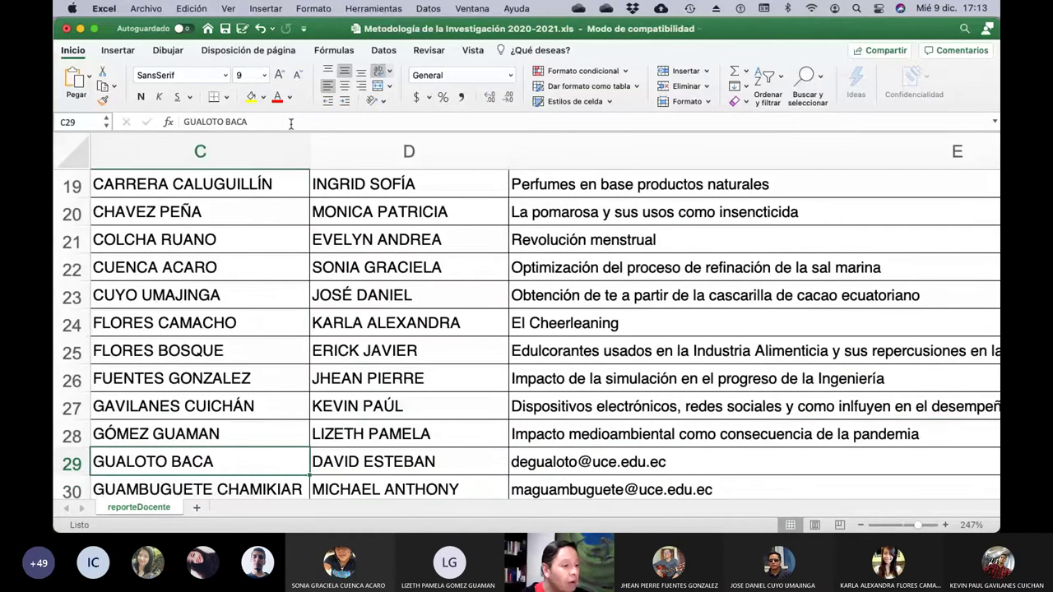
pyautogui.press('Right')
pyautogui.press('Right')
pyautogui.press('super+s')
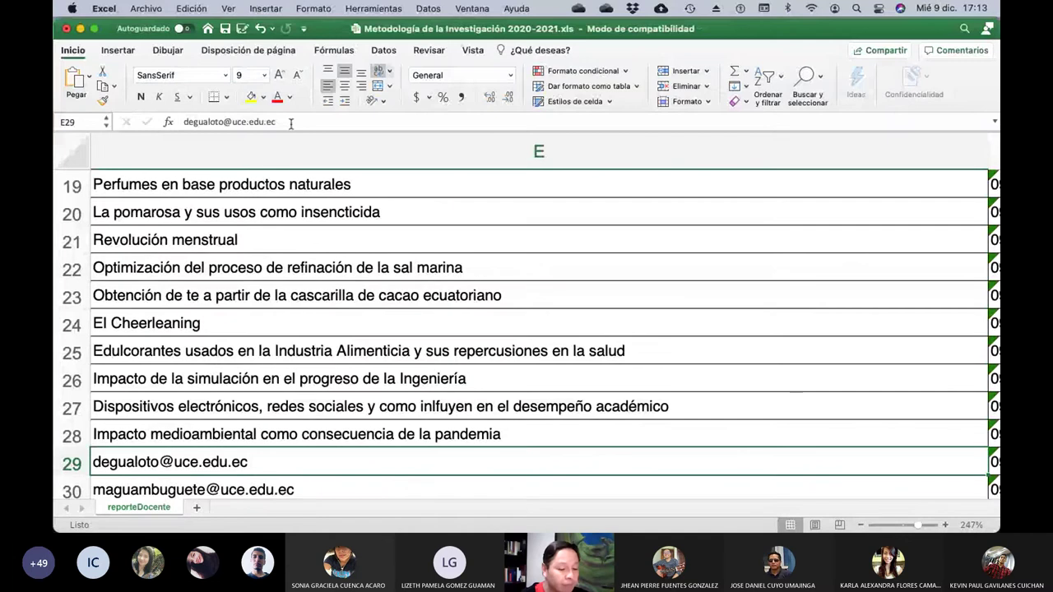
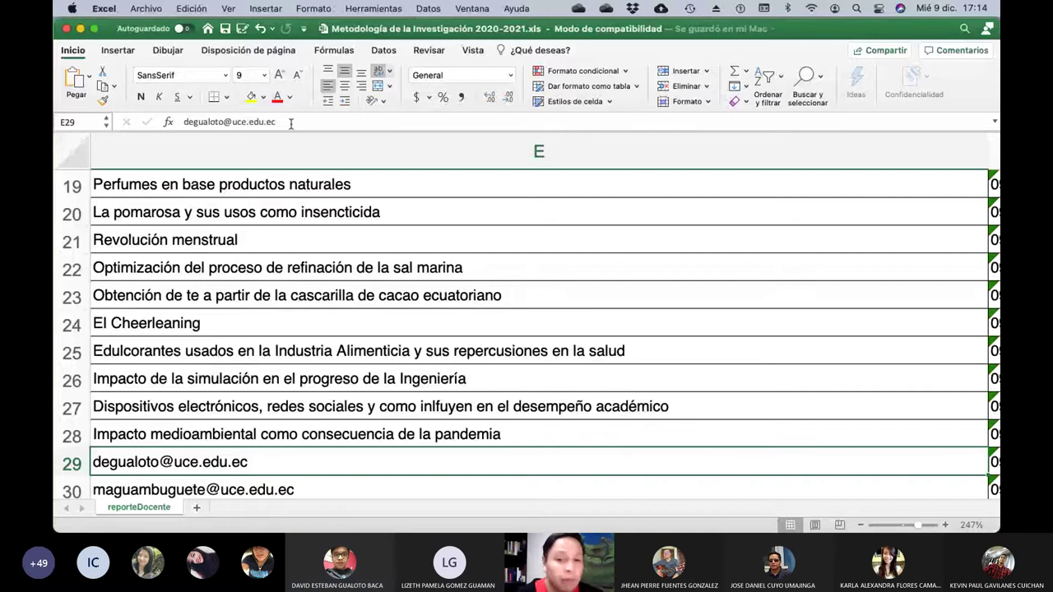
# Overwrite E29's email with the title 'Compuestos que existen en diferentes partes del universo'.
pyautogui.click(291, 123)
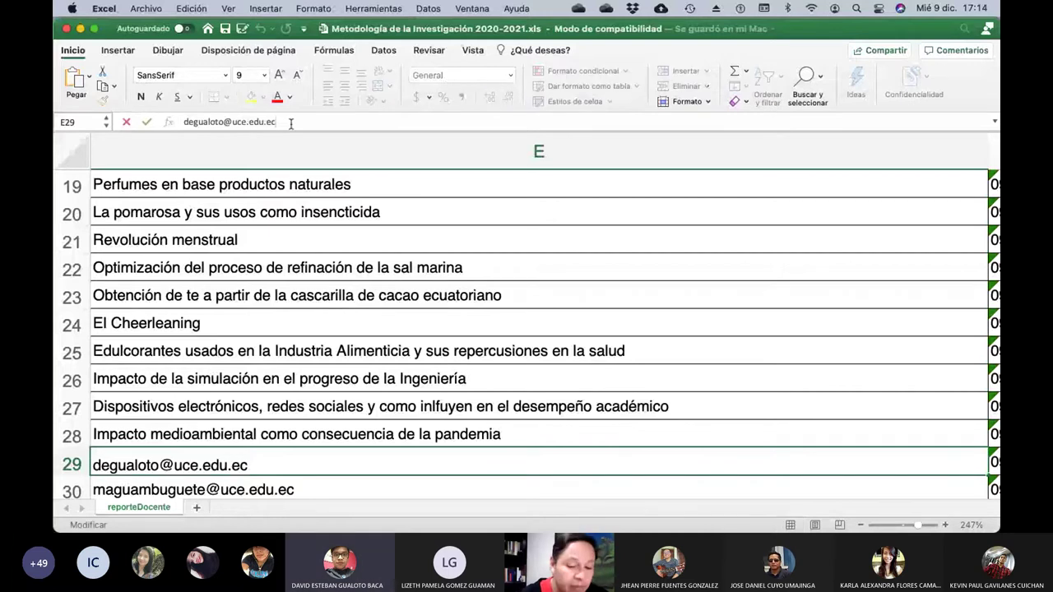
pyautogui.press('BackSpace')
pyautogui.press('BackSpace')
pyautogui.press('BackSpace')
pyautogui.press('BackSpace')
pyautogui.press('BackSpace')
pyautogui.press('BackSpace')
pyautogui.press('BackSpace')
pyautogui.press('BackSpace')
pyautogui.press('BackSpace')
pyautogui.press('BackSpace')
pyautogui.press('BackSpace')
pyautogui.press('BackSpace')
pyautogui.press('BackSpace')
pyautogui.press('BackSpace')
pyautogui.press('BackSpace')
pyautogui.press('BackSpace')
pyautogui.press('BackSpace')
pyautogui.press('BackSpace')
pyautogui.press('BackSpace')
pyautogui.press('BackSpace')
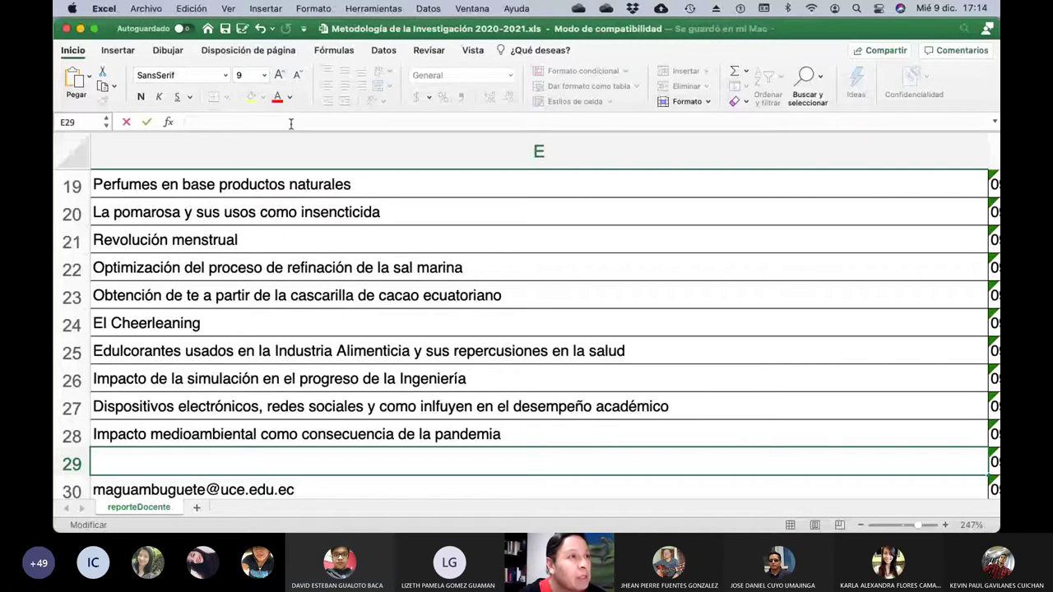
pyautogui.write('Compuestos')
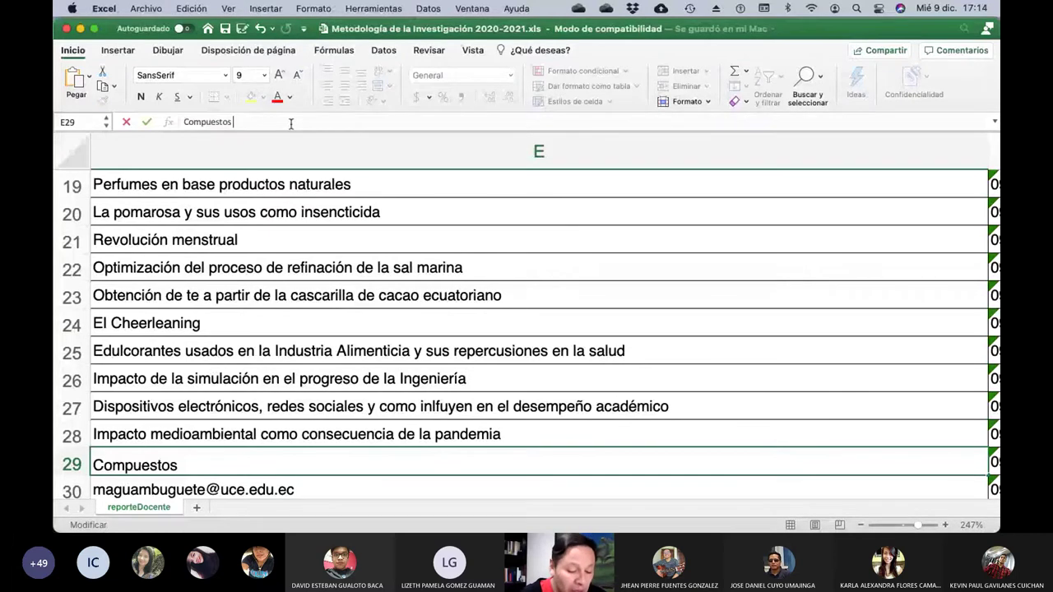
pyautogui.write(' que exi')
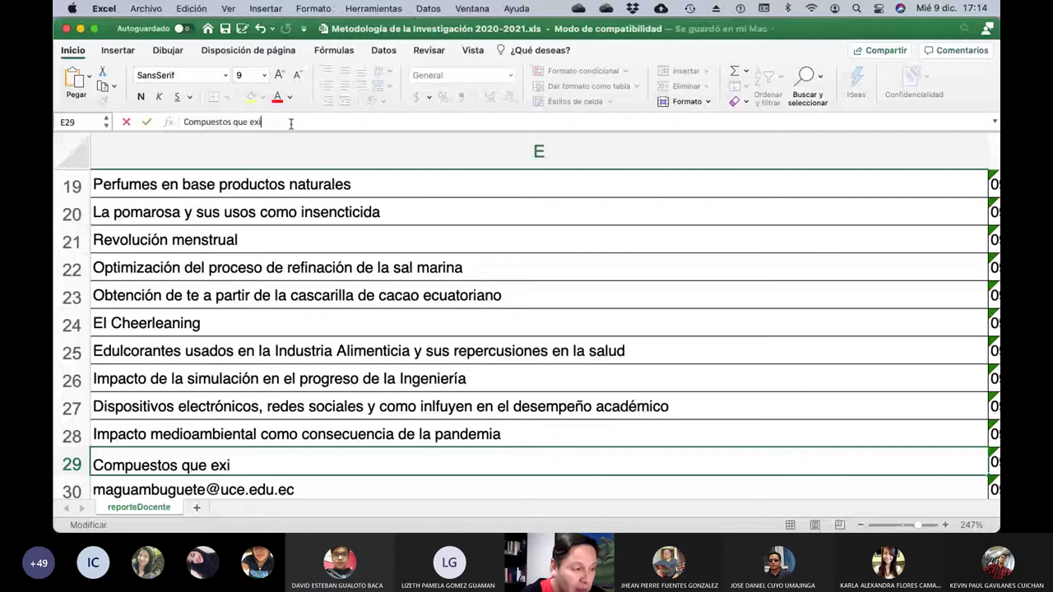
pyautogui.write('sten en diferen')
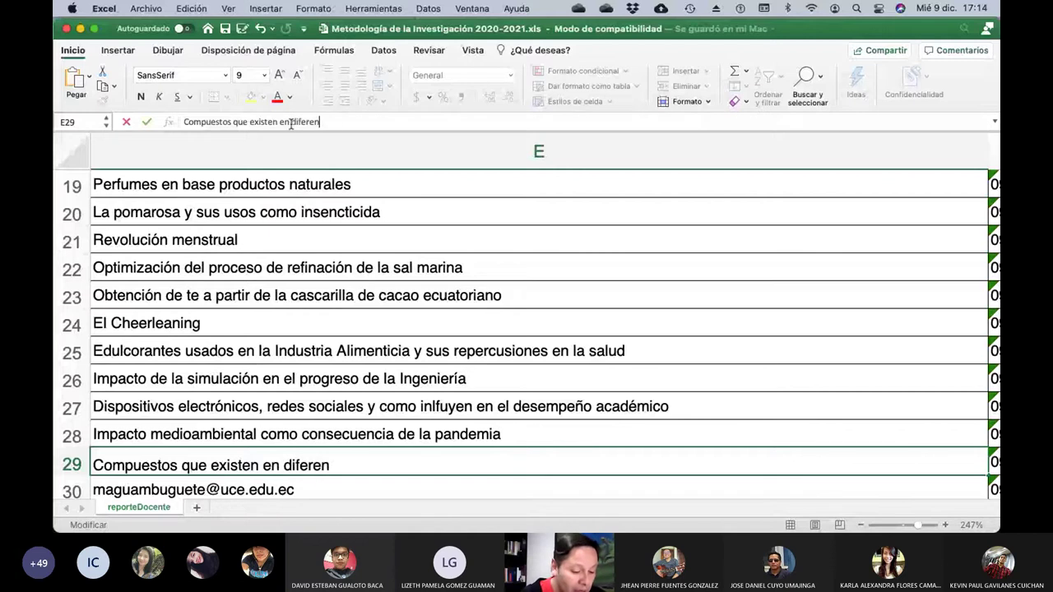
pyautogui.write('tes partes del')
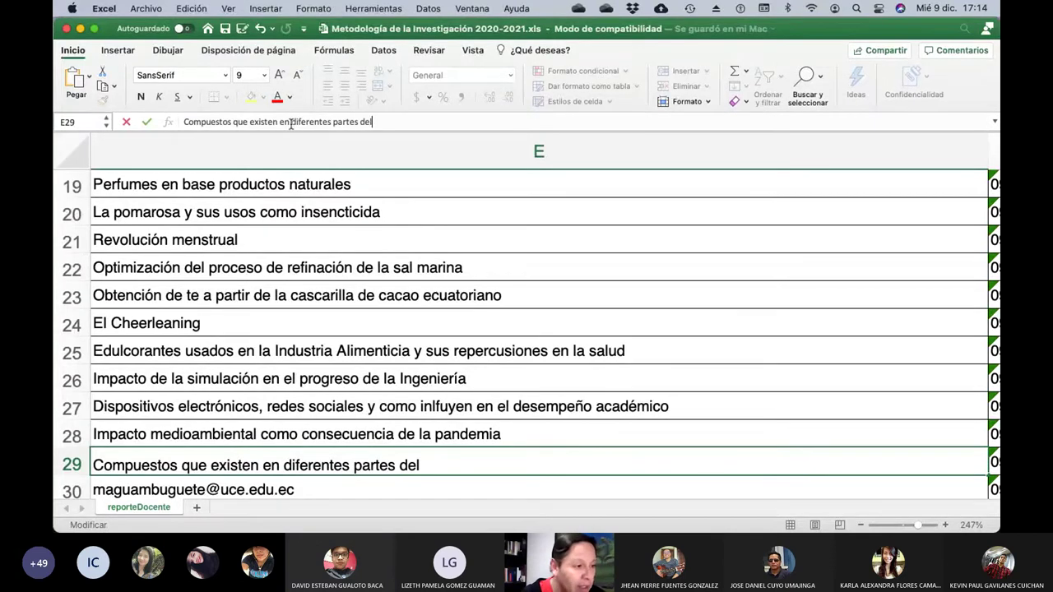
pyautogui.write(' universo')
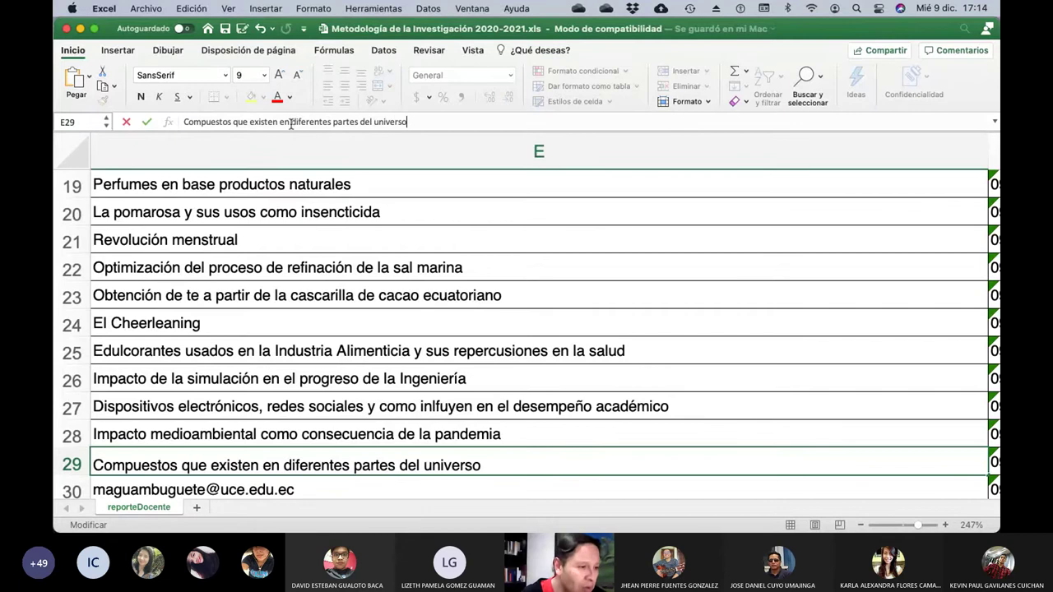
pyautogui.press('Return')
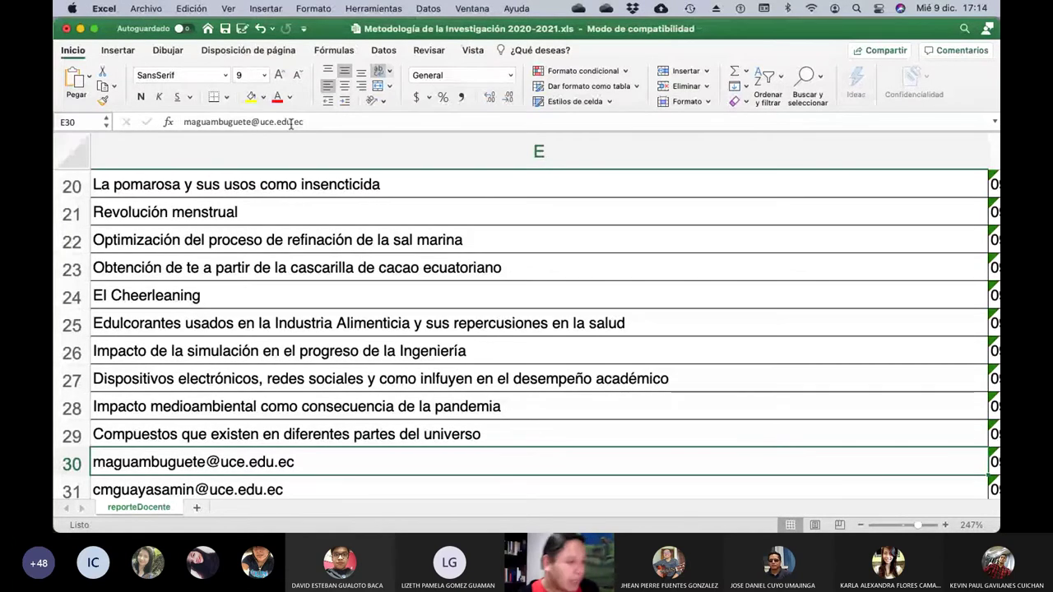
# After checking row 30's student, replace E30's email with 'Geometría sagrada como expresión del Universo'.
pyautogui.press('Left')
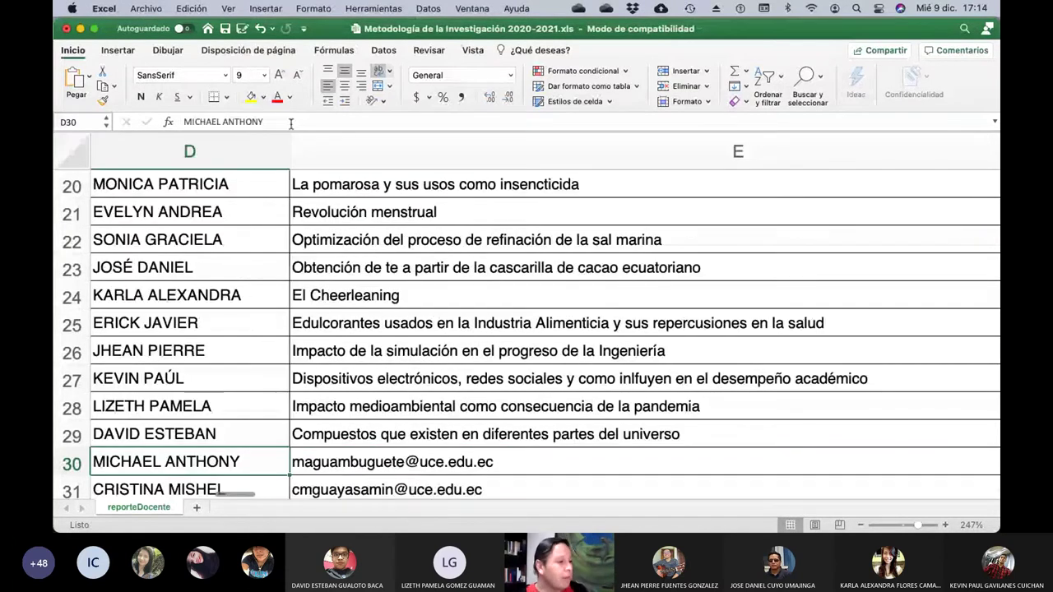
pyautogui.press('Left')
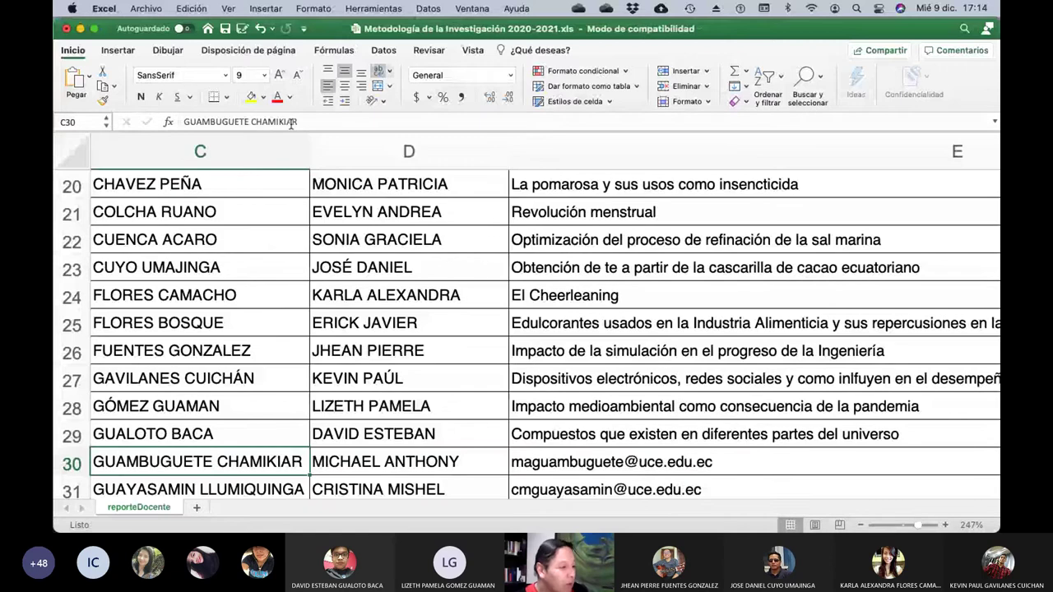
pyautogui.press('Right')
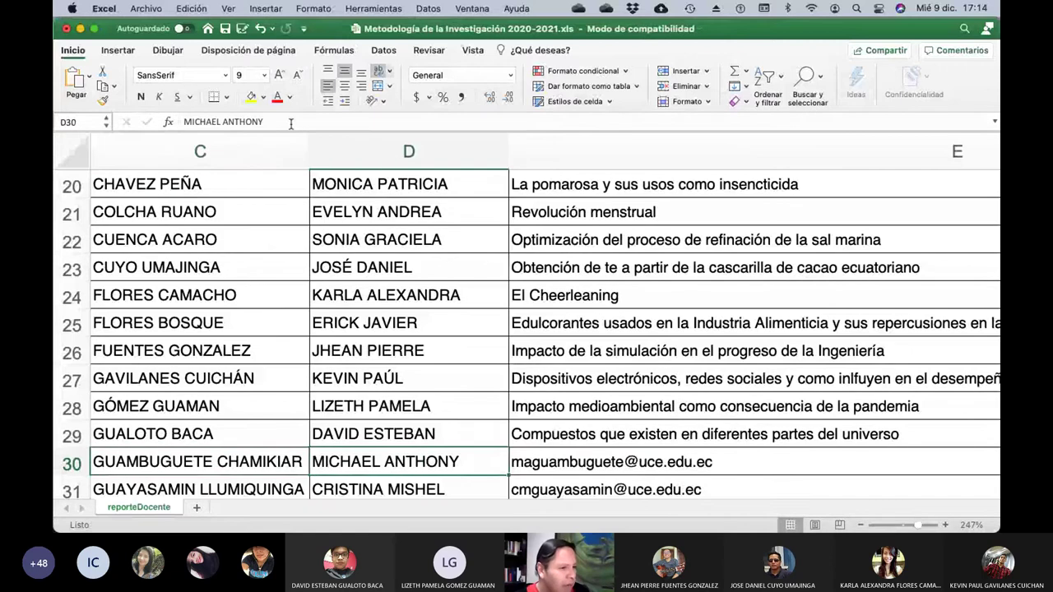
pyautogui.press('Right')
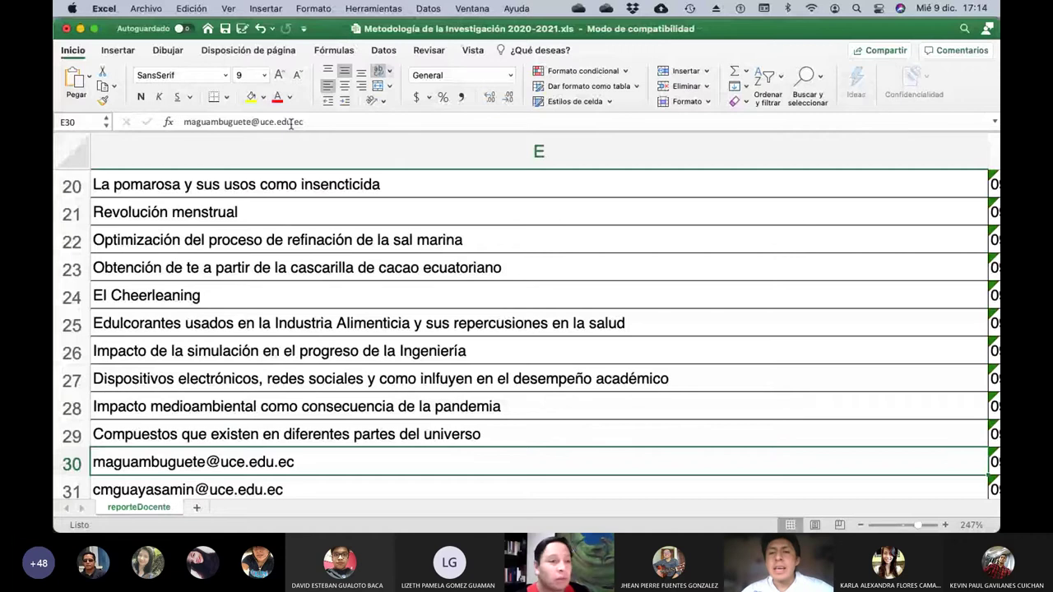
pyautogui.click(324, 120)
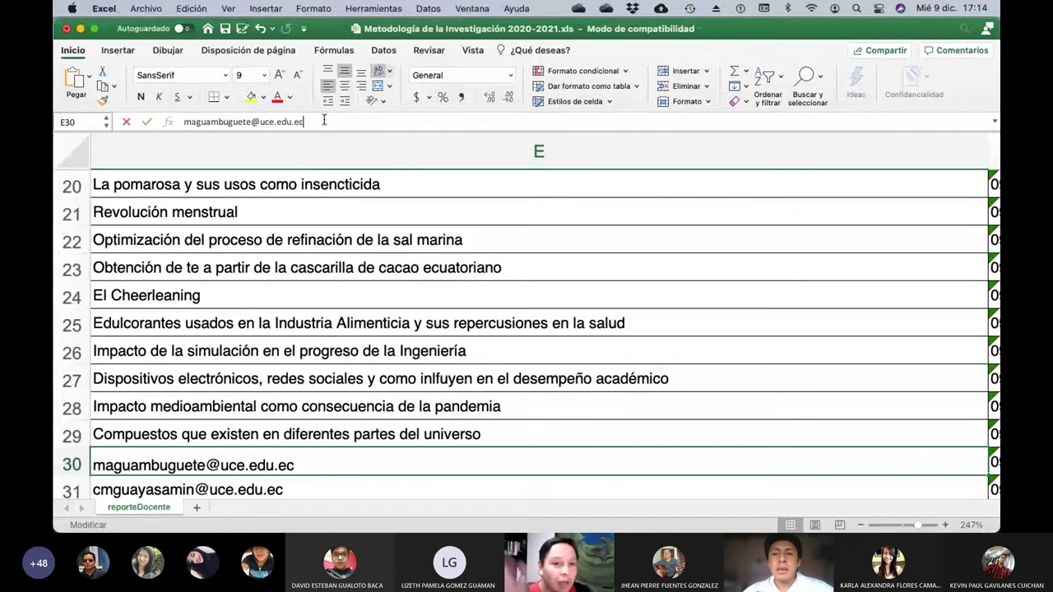
pyautogui.press('BackSpace')
pyautogui.press('BackSpace')
pyautogui.press('BackSpace')
pyautogui.press('BackSpace')
pyautogui.press('BackSpace')
pyautogui.press('BackSpace')
pyautogui.press('BackSpace')
pyautogui.press('BackSpace')
pyautogui.press('BackSpace')
pyautogui.press('BackSpace')
pyautogui.press('BackSpace')
pyautogui.press('BackSpace')
pyautogui.press('BackSpace')
pyautogui.press('BackSpace')
pyautogui.press('BackSpace')
pyautogui.press('BackSpace')
pyautogui.press('BackSpace')
pyautogui.press('BackSpace')
pyautogui.press('BackSpace')
pyautogui.press('BackSpace')
pyautogui.press('BackSpace')
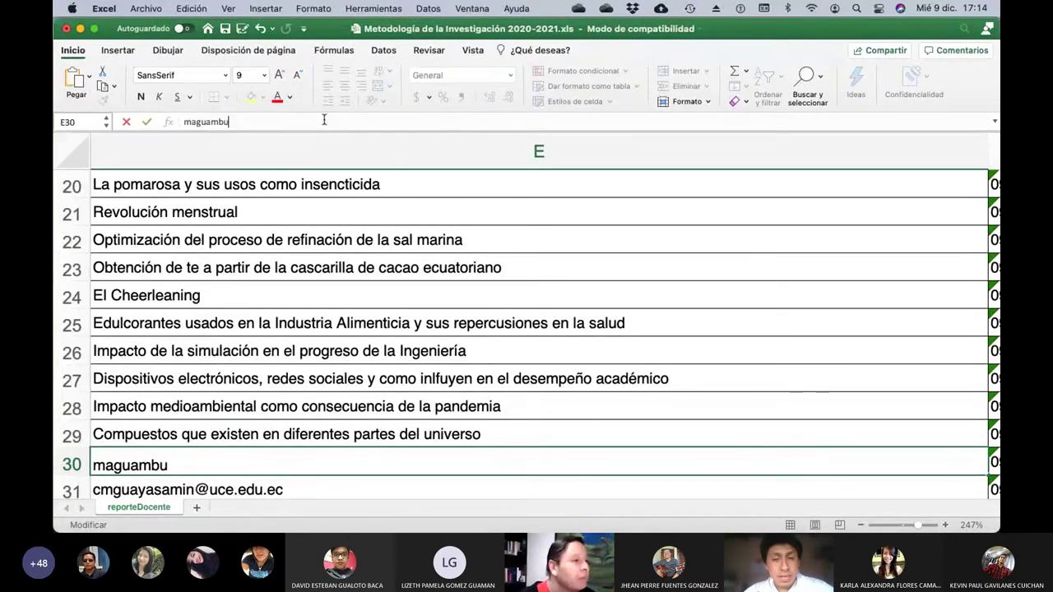
pyautogui.write('Geom')
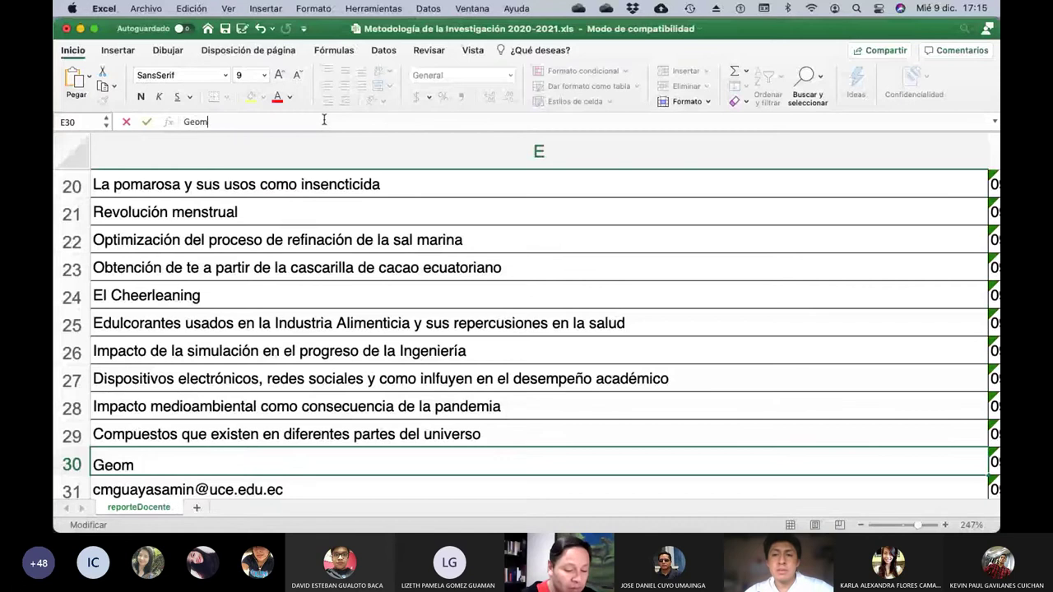
pyautogui.write('etría sa')
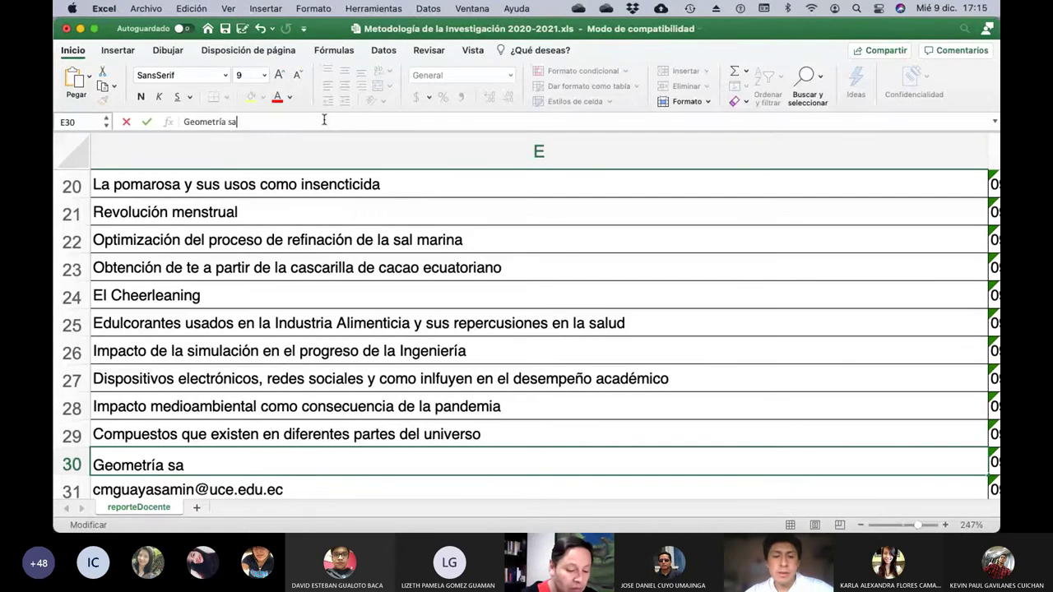
pyautogui.write('grada como ')
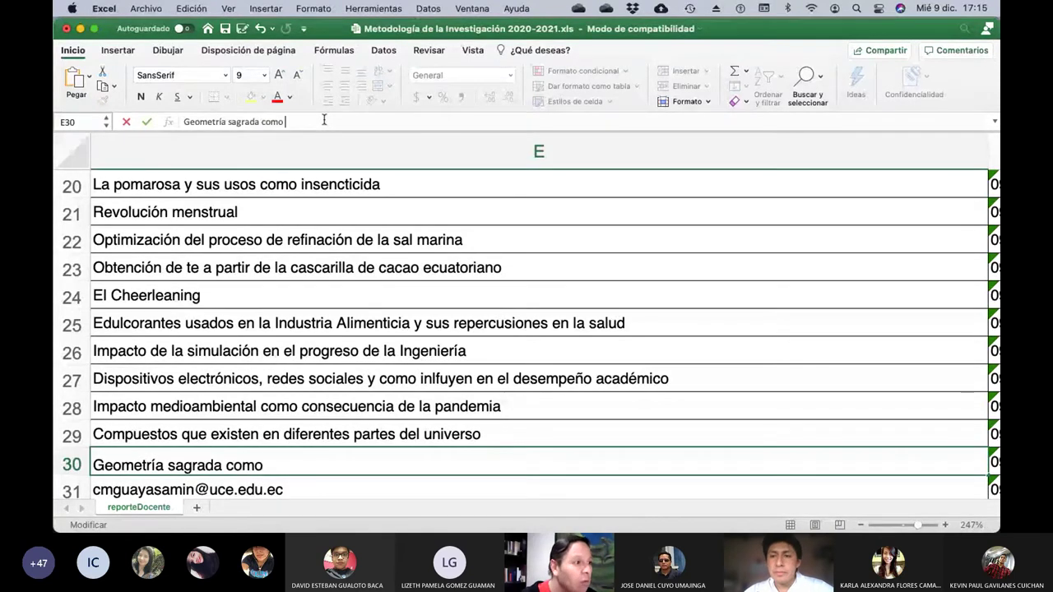
pyautogui.write('expresión')
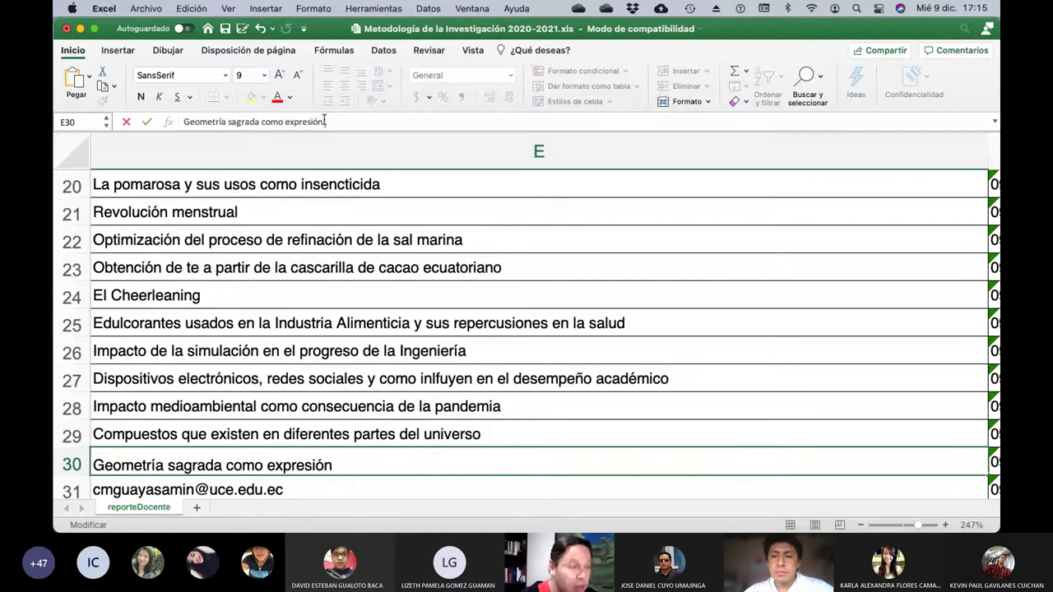
pyautogui.write(' del Univrso')
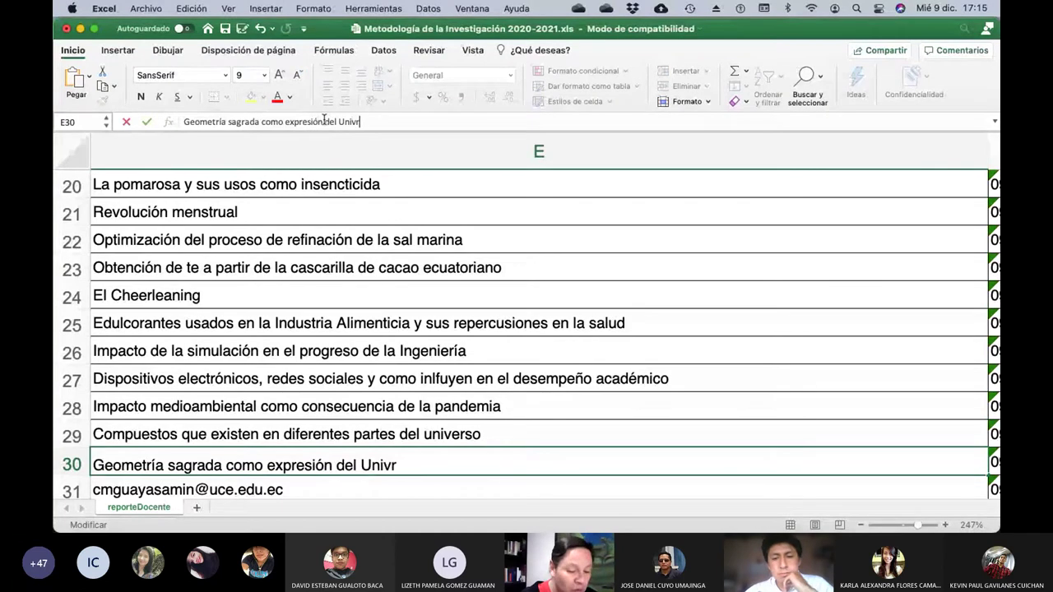
pyautogui.press('BackSpace')
pyautogui.press('BackSpace')
pyautogui.press('BackSpace')
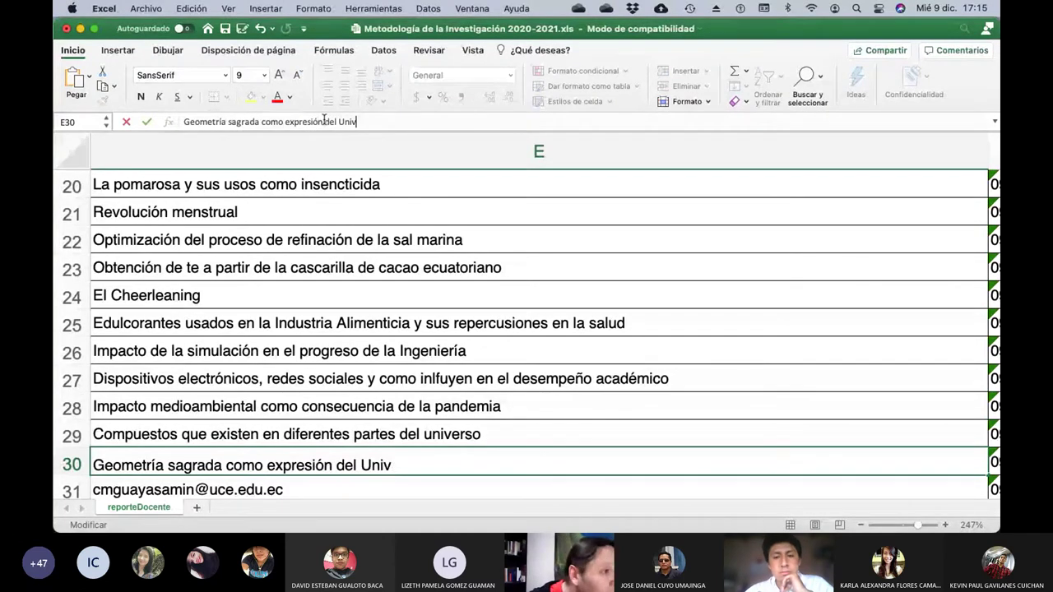
pyautogui.write('erso')
pyautogui.press('Return')
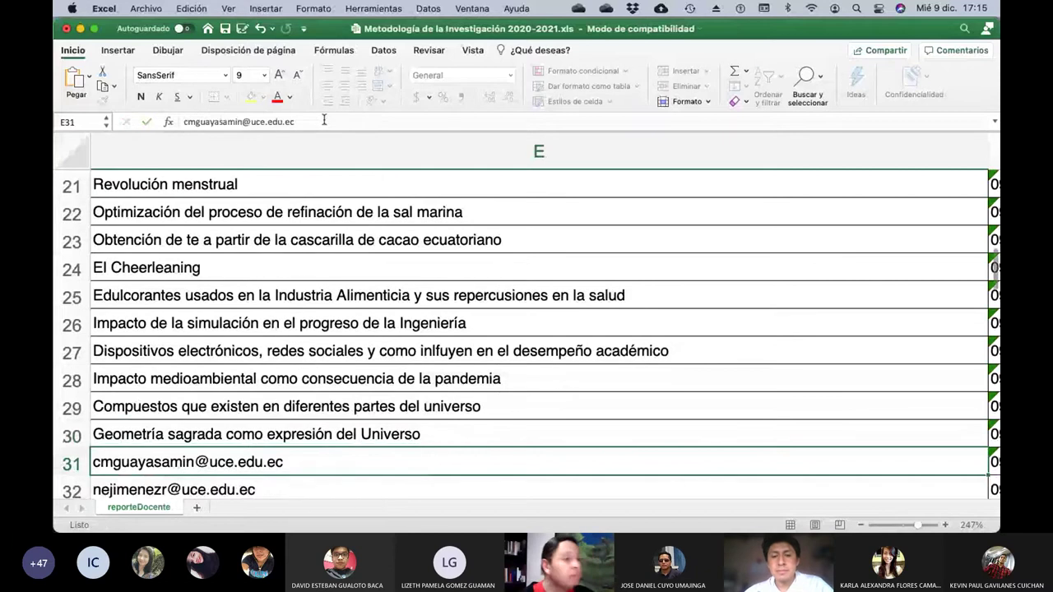
pyautogui.press('Left')
pyautogui.press('Left')
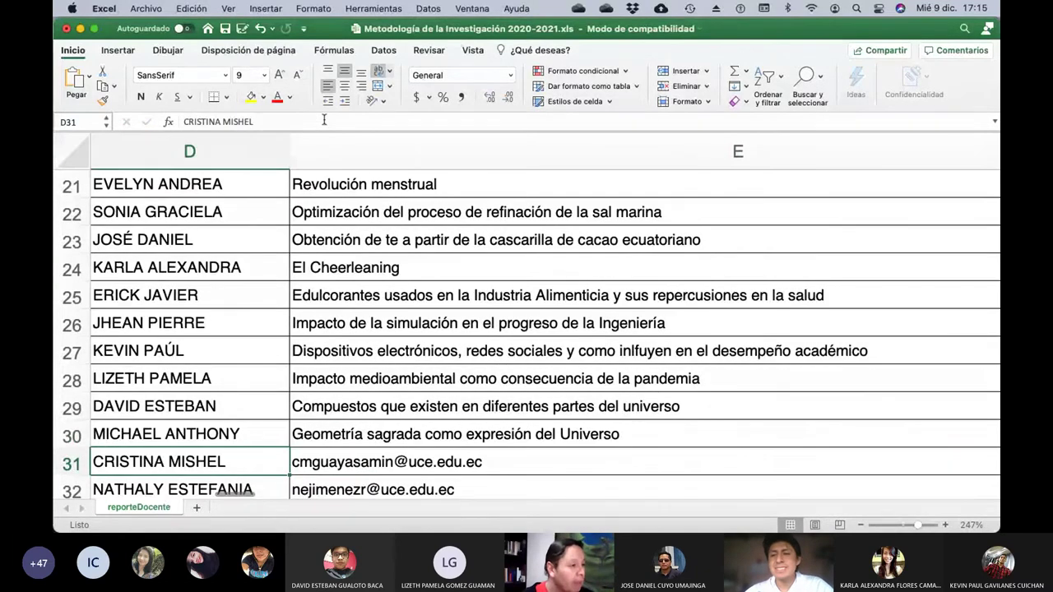
pyautogui.press('Right')
pyautogui.press('Right')
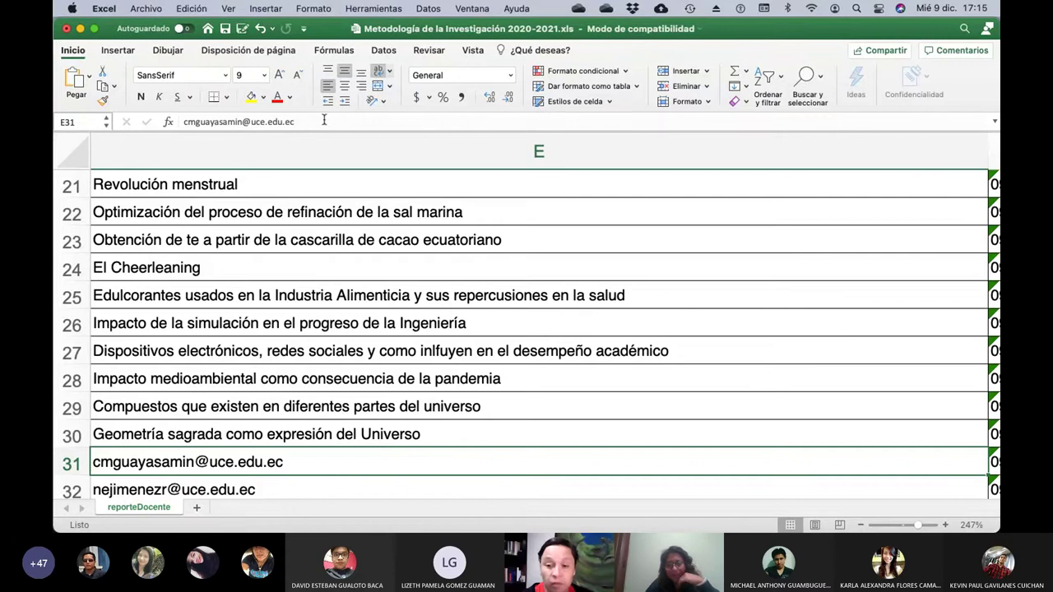
# Clear E31's email and begin the title 'Uso de drogas sicodélicas'.
pyautogui.click(324, 120)
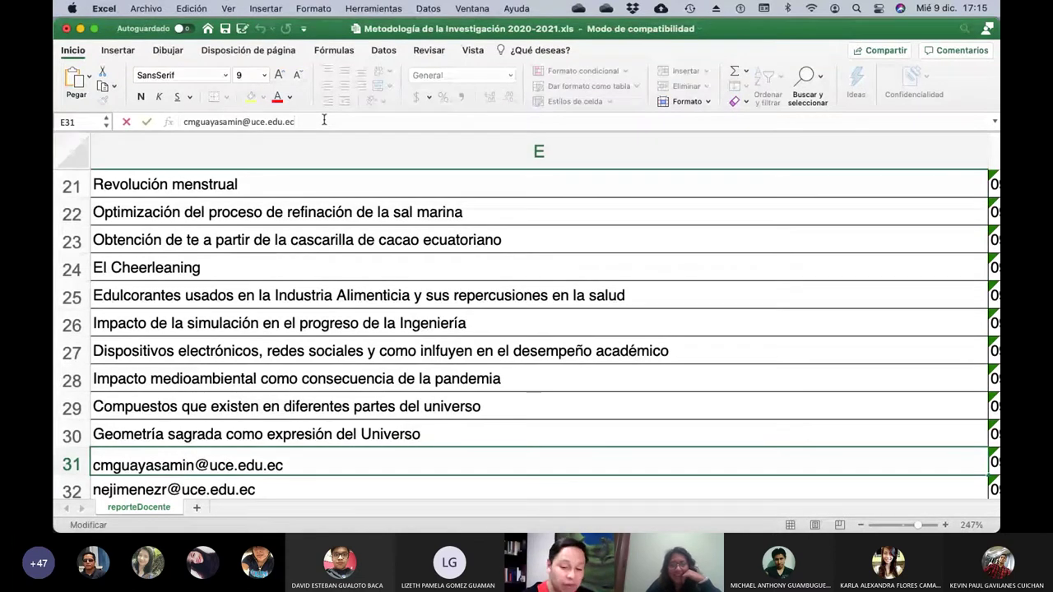
pyautogui.press('BackSpace')
pyautogui.press('BackSpace')
pyautogui.press('BackSpace')
pyautogui.press('BackSpace')
pyautogui.press('BackSpace')
pyautogui.press('BackSpace')
pyautogui.press('BackSpace')
pyautogui.press('BackSpace')
pyautogui.press('BackSpace')
pyautogui.press('BackSpace')
pyautogui.press('BackSpace')
pyautogui.press('BackSpace')
pyautogui.press('BackSpace')
pyautogui.press('BackSpace')
pyautogui.press('BackSpace')
pyautogui.press('BackSpace')
pyautogui.press('BackSpace')
pyautogui.press('BackSpace')
pyautogui.press('BackSpace')
pyautogui.press('BackSpace')
pyautogui.press('BackSpace')
pyautogui.press('BackSpace')
pyautogui.press('BackSpace')
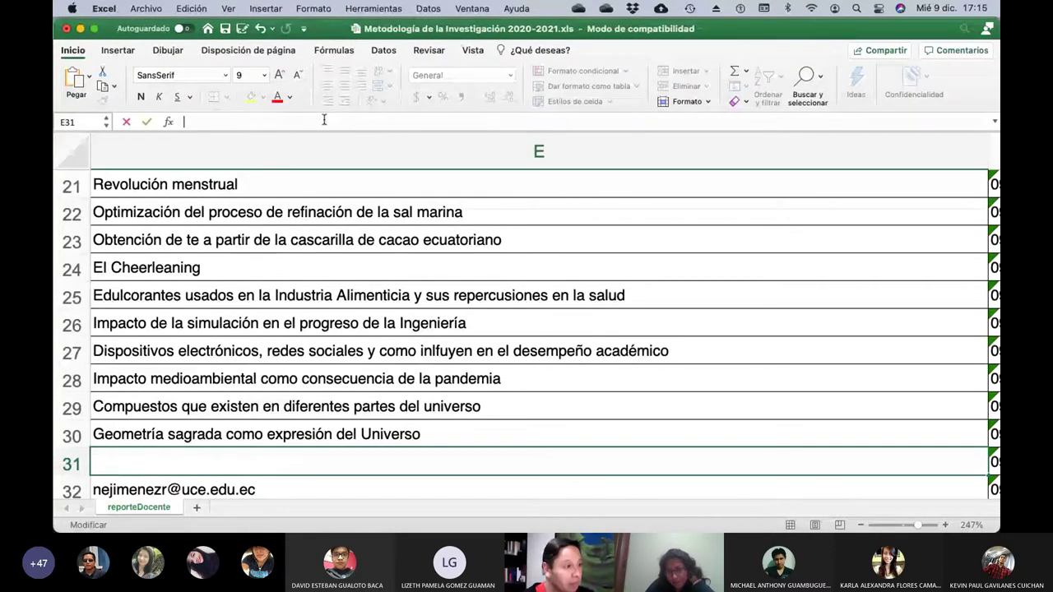
pyautogui.write('Uso de do')
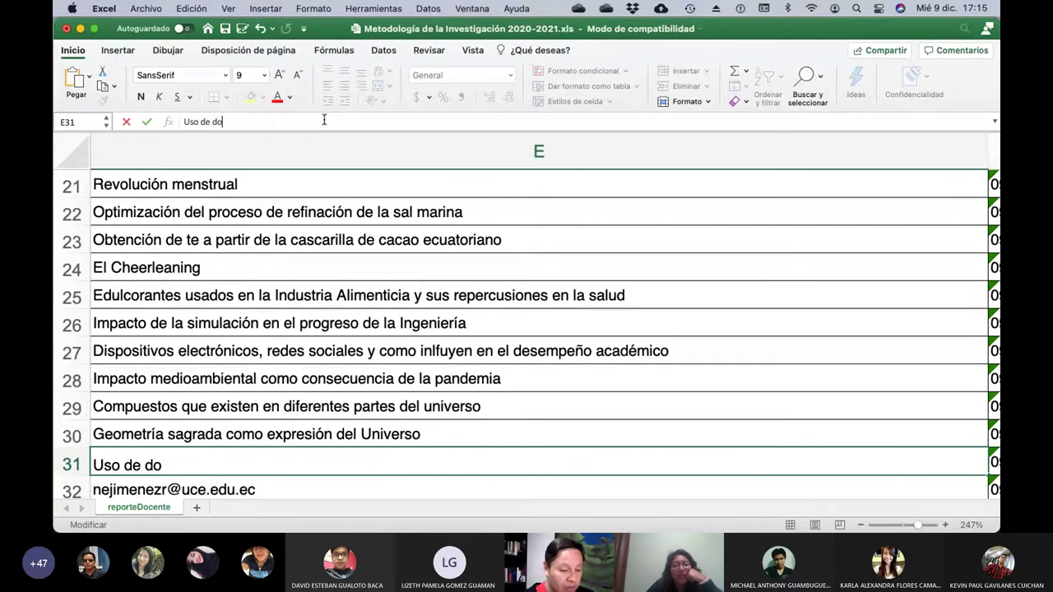
pyautogui.press('BackSpace')
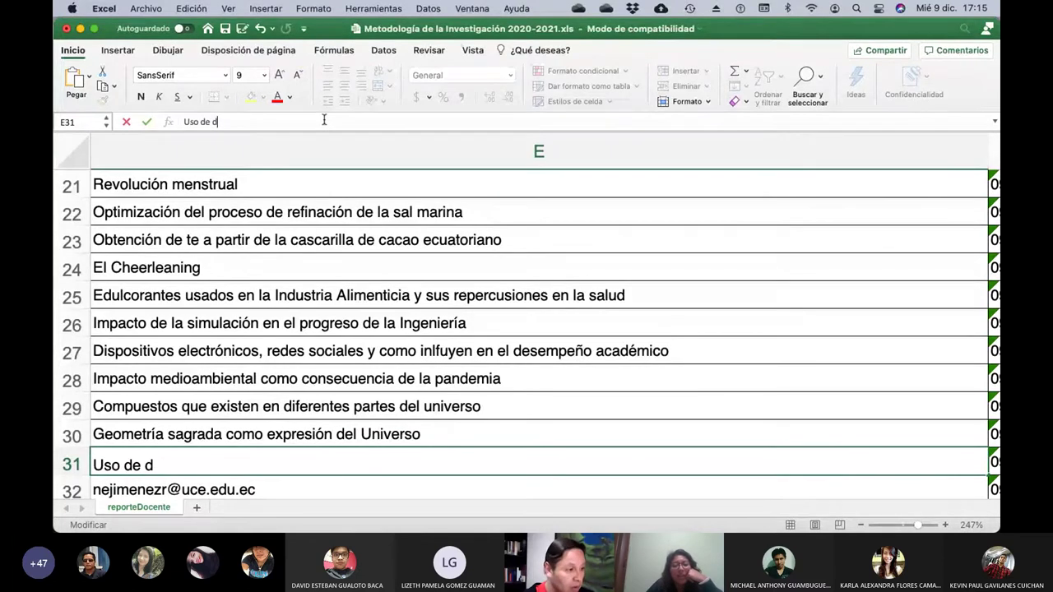
pyautogui.write('rogas')
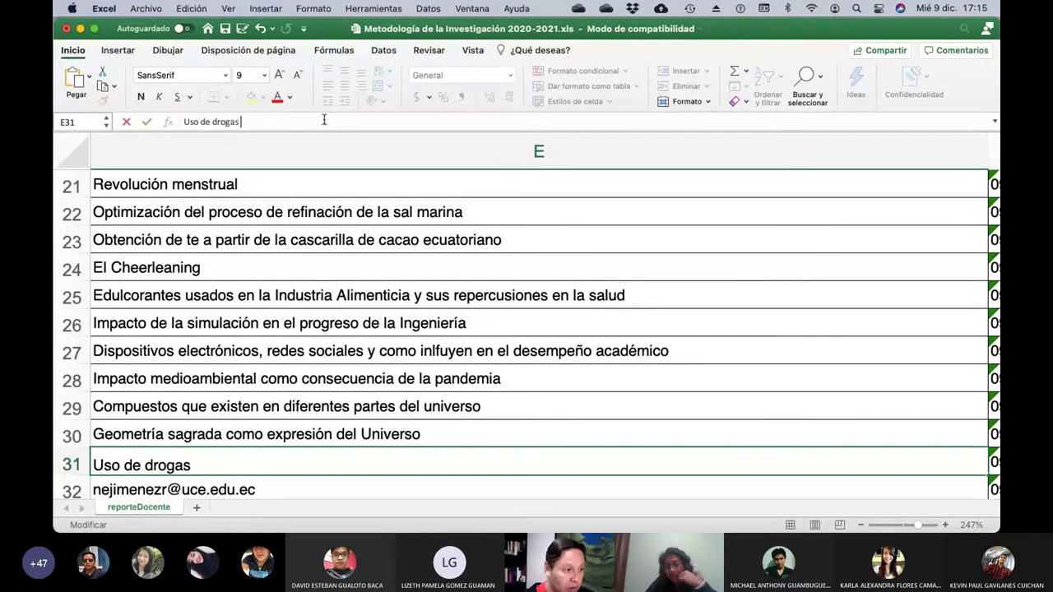
pyautogui.write(' sico')
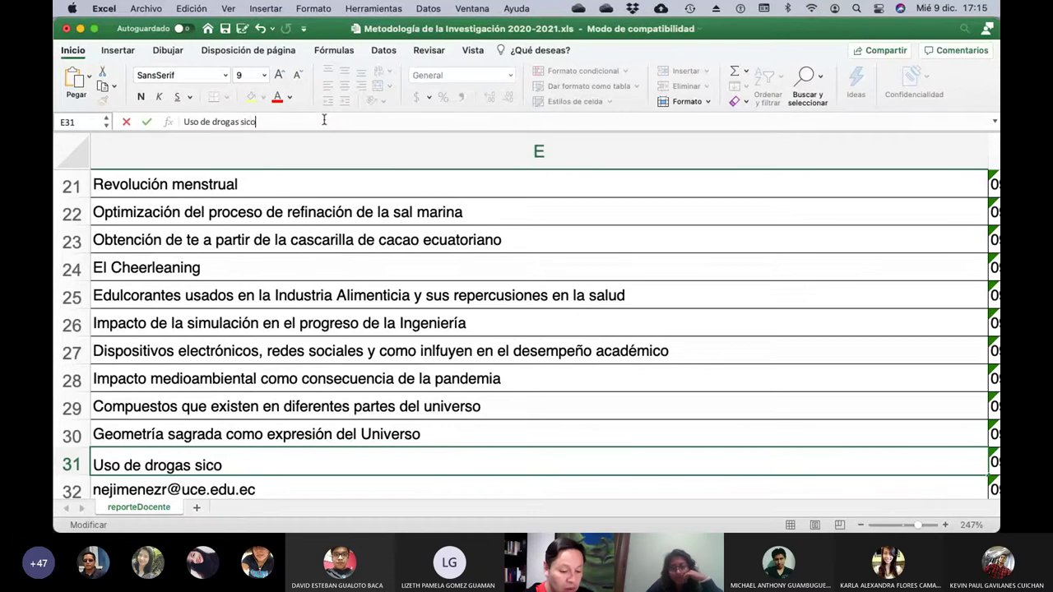
pyautogui.write('délicas a')
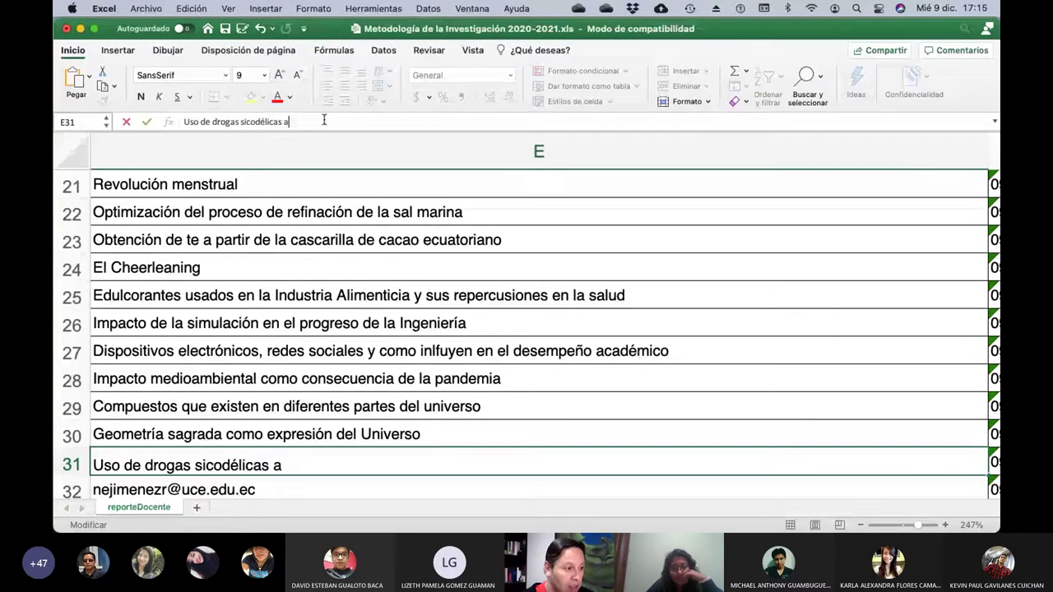
# Correct it to 'psicodélicas' and finish with 'para tratar problemas de salud mental'.
pyautogui.press('Left')
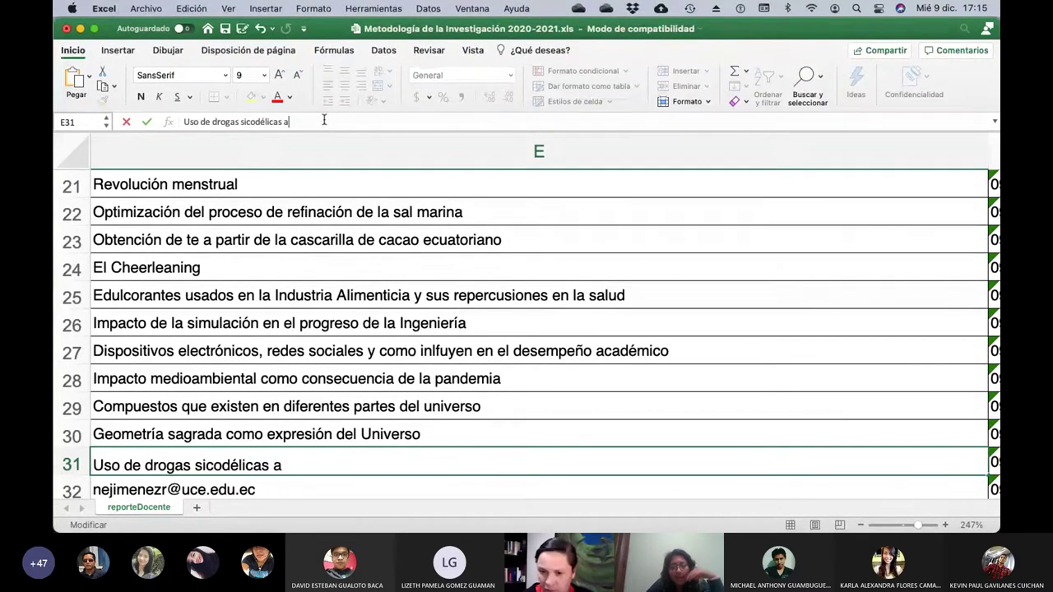
pyautogui.press('Left')
pyautogui.press('Left')
pyautogui.press('Left')
pyautogui.press('Left')
pyautogui.press('Left')
pyautogui.press('Left')
pyautogui.press('Left')
pyautogui.press('Left')
pyautogui.press('Left')
pyautogui.press('Left')
pyautogui.press('Left')
pyautogui.press('Left')
pyautogui.press('Left')
pyautogui.press('Left')
pyautogui.press('Left')
pyautogui.press('Left')
pyautogui.press('Left')
pyautogui.press('Left')
pyautogui.press('Left')
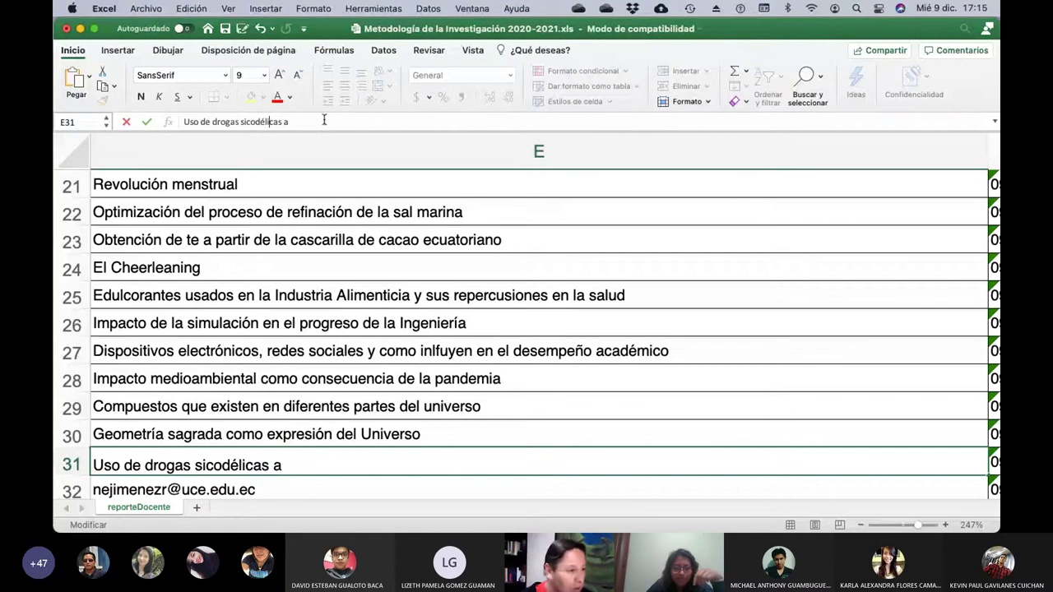
pyautogui.click(241, 122)
pyautogui.write('p')
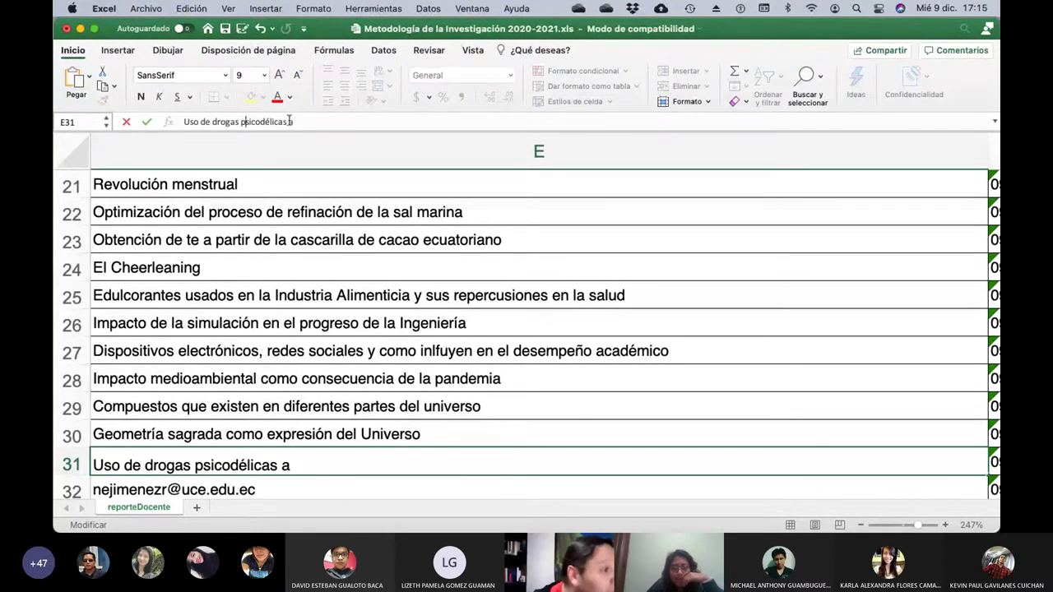
pyautogui.click(298, 122)
pyautogui.press('BackSpace')
pyautogui.write('para tr')
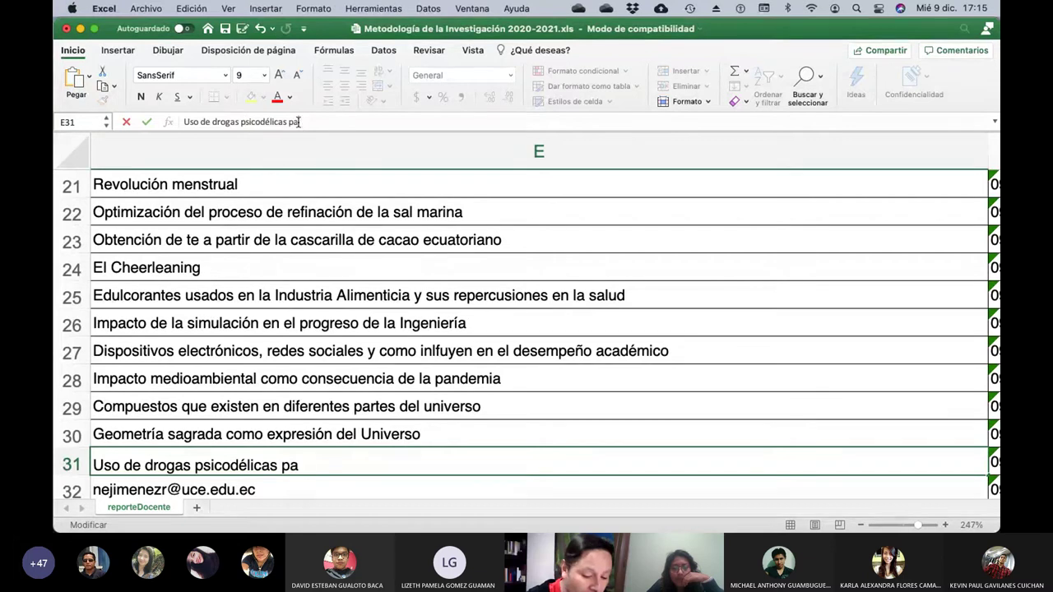
pyautogui.write('atar')
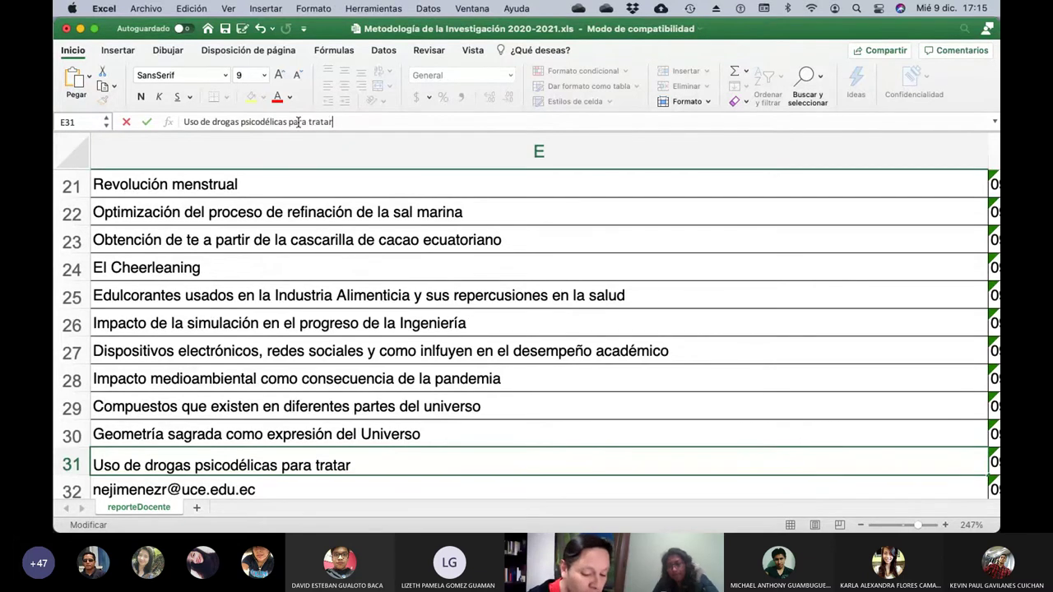
pyautogui.write(' problemas de sa')
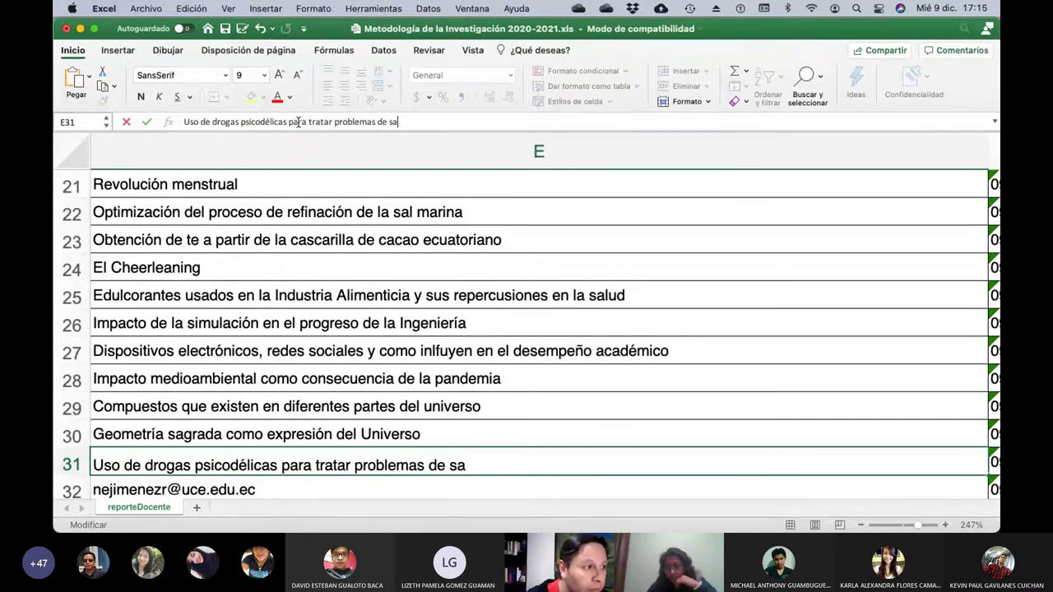
pyautogui.write('lud mental')
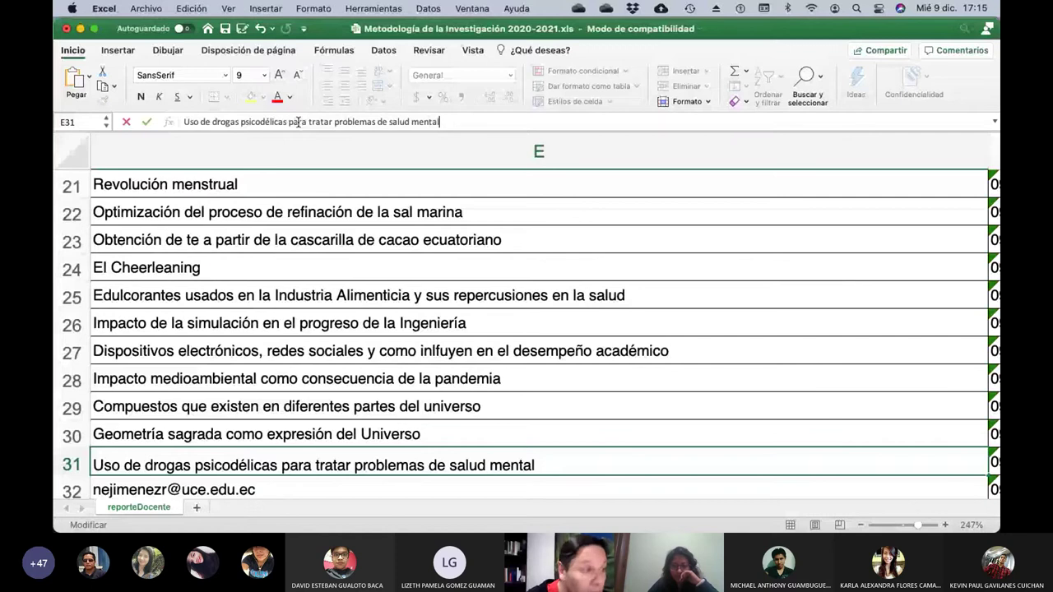
pyautogui.press('Return')
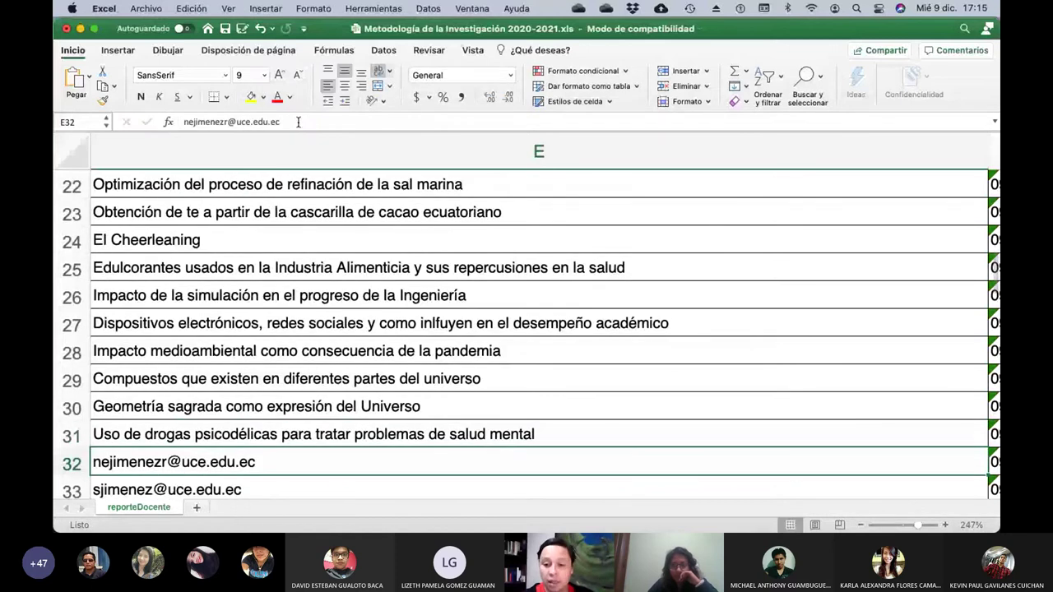
# Check row 32's student and clear the email from cell E32.
pyautogui.press('Left')
pyautogui.press('Left')
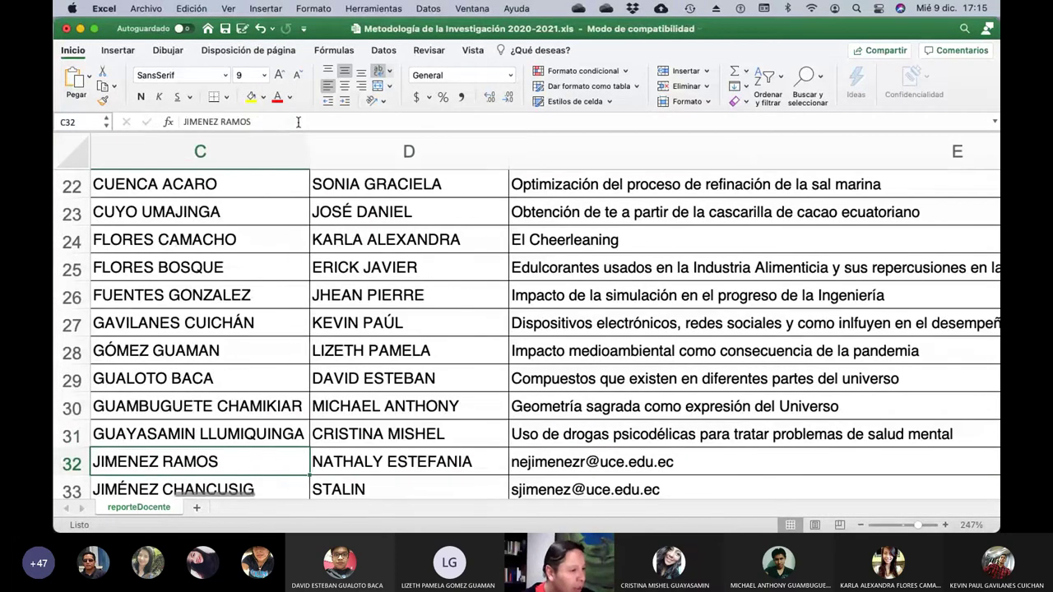
pyautogui.press('Right')
pyautogui.press('Right')
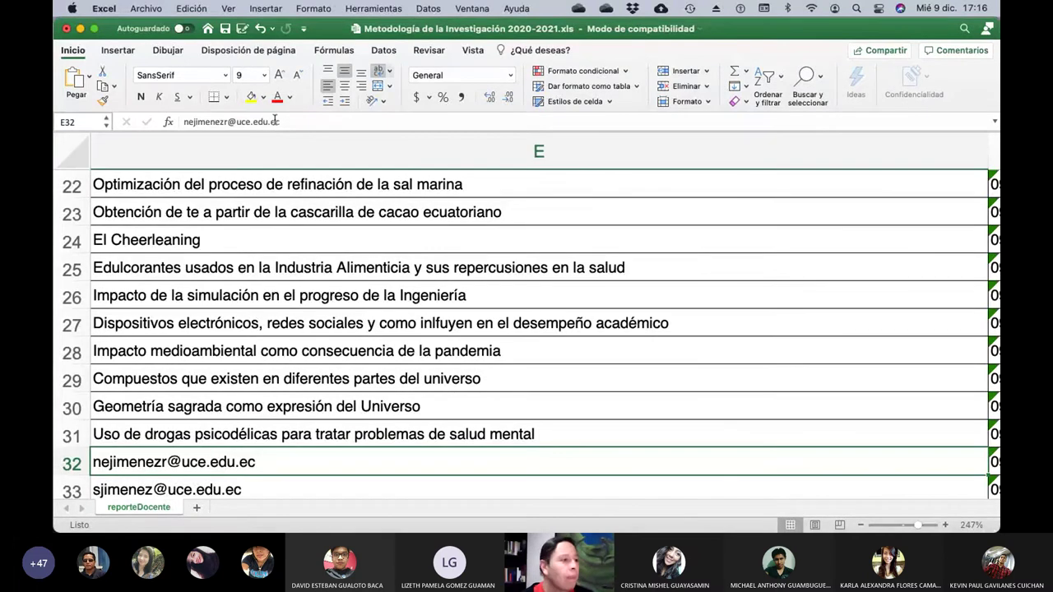
pyautogui.click(282, 122)
pyautogui.press('BackSpace')
pyautogui.press('BackSpace')
pyautogui.press('BackSpace')
pyautogui.press('BackSpace')
pyautogui.press('BackSpace')
pyautogui.press('BackSpace')
pyautogui.press('BackSpace')
pyautogui.press('BackSpace')
pyautogui.press('BackSpace')
pyautogui.press('BackSpace')
pyautogui.press('BackSpace')
pyautogui.press('BackSpace')
pyautogui.press('BackSpace')
pyautogui.press('BackSpace')
pyautogui.press('BackSpace')
pyautogui.press('BackSpace')
pyautogui.press('BackSpace')
pyautogui.press('BackSpace')
pyautogui.press('BackSpace')
pyautogui.press('BackSpace')
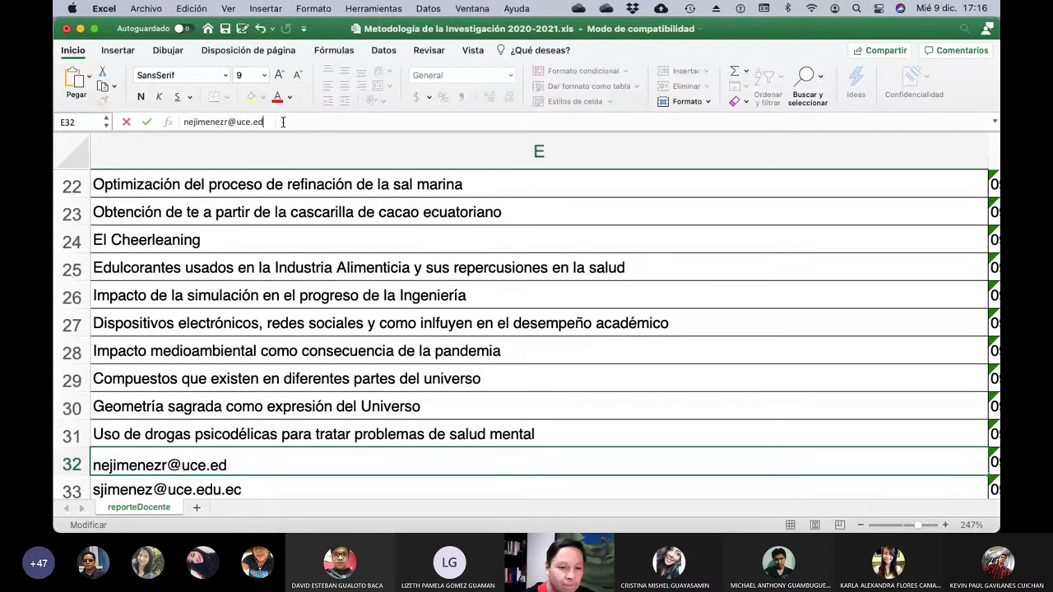
pyautogui.press('BackSpace')
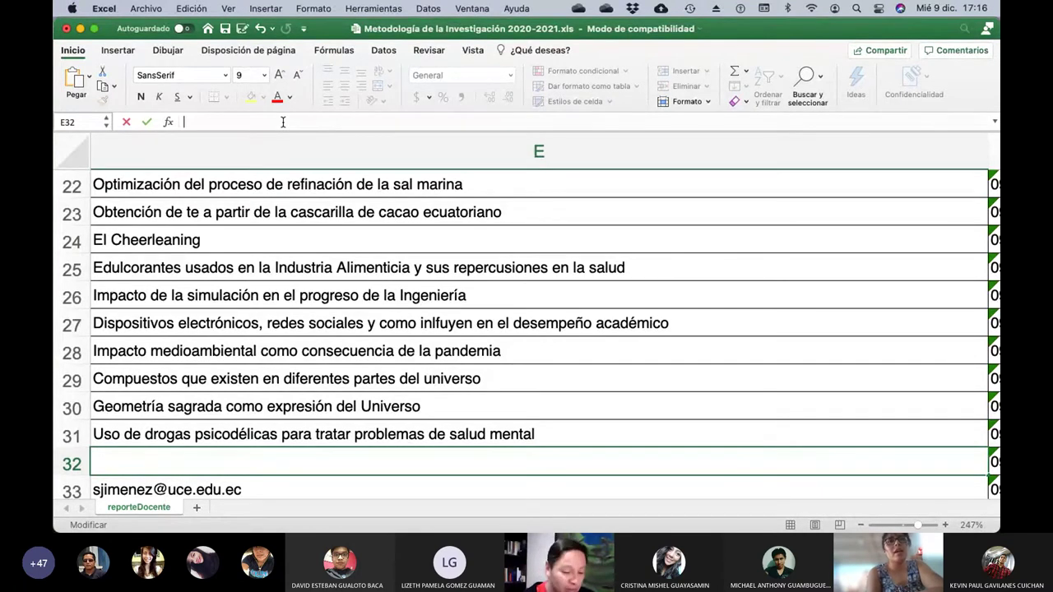
# Type the drug name in E32, respelling it several times toward 'Psilocibina'.
pyautogui.write('Xi')
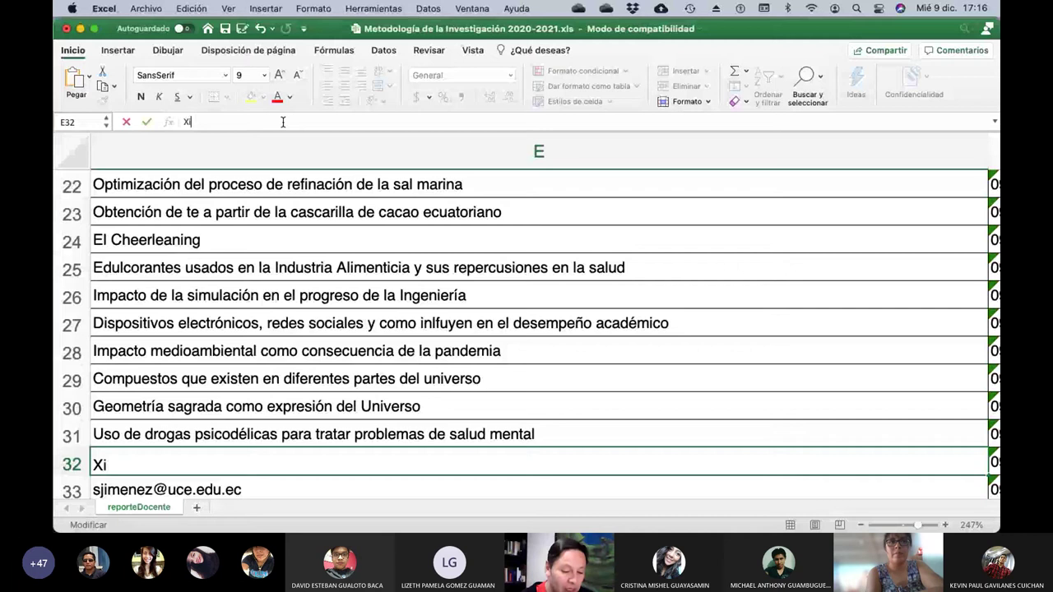
pyautogui.write('los')
pyautogui.write('dina')
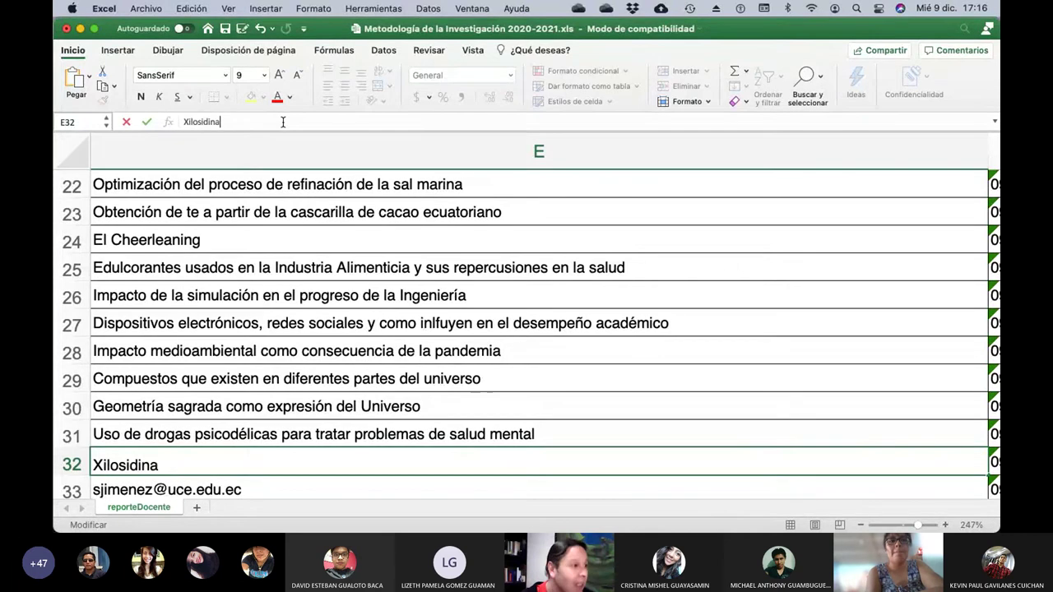
pyautogui.press('BackSpace')
pyautogui.press('BackSpace')
pyautogui.press('BackSpace')
pyautogui.press('BackSpace')
pyautogui.press('BackSpace')
pyautogui.press('BackSpace')
pyautogui.press('BackSpace')
pyautogui.press('BackSpace')
pyautogui.press('BackSpace')
pyautogui.press('BackSpace')
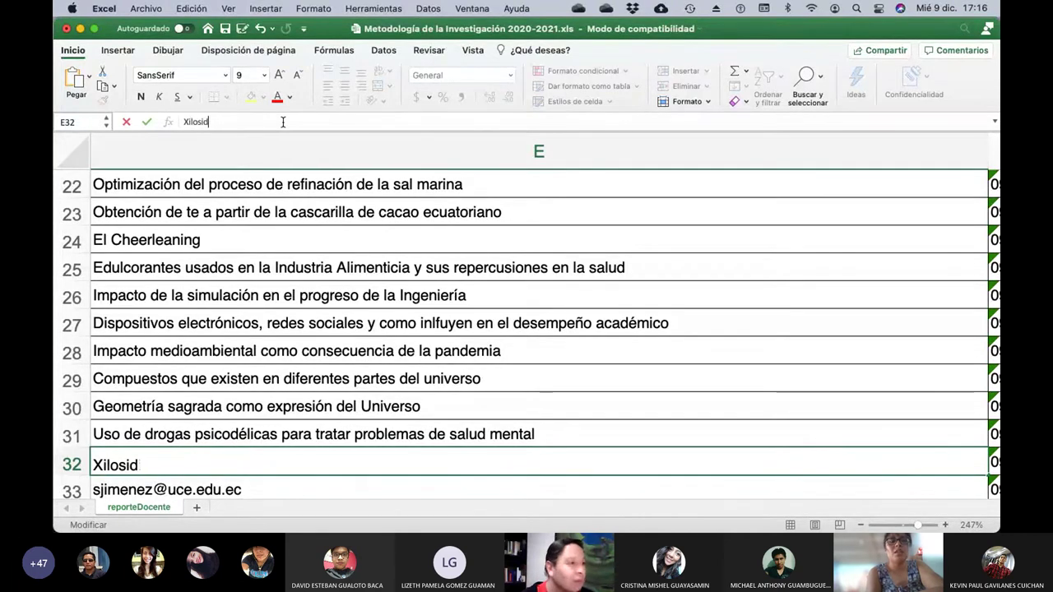
pyautogui.write('Psi')
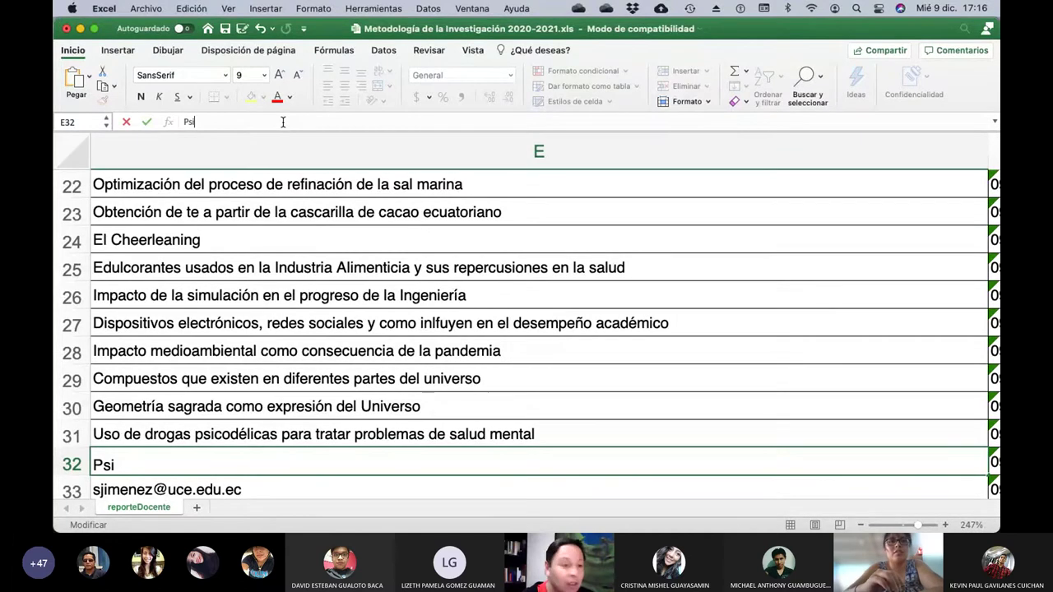
pyautogui.write('dina')
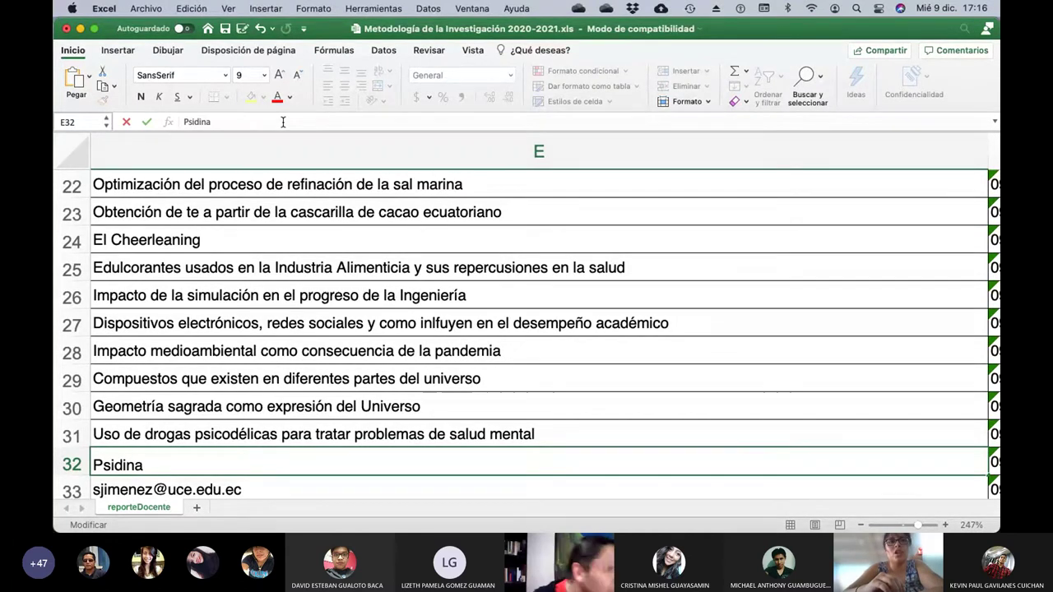
pyautogui.press('BackSpace')
pyautogui.press('BackSpace')
pyautogui.press('BackSpace')
pyautogui.press('BackSpace')
pyautogui.press('BackSpace')
pyautogui.press('BackSpace')
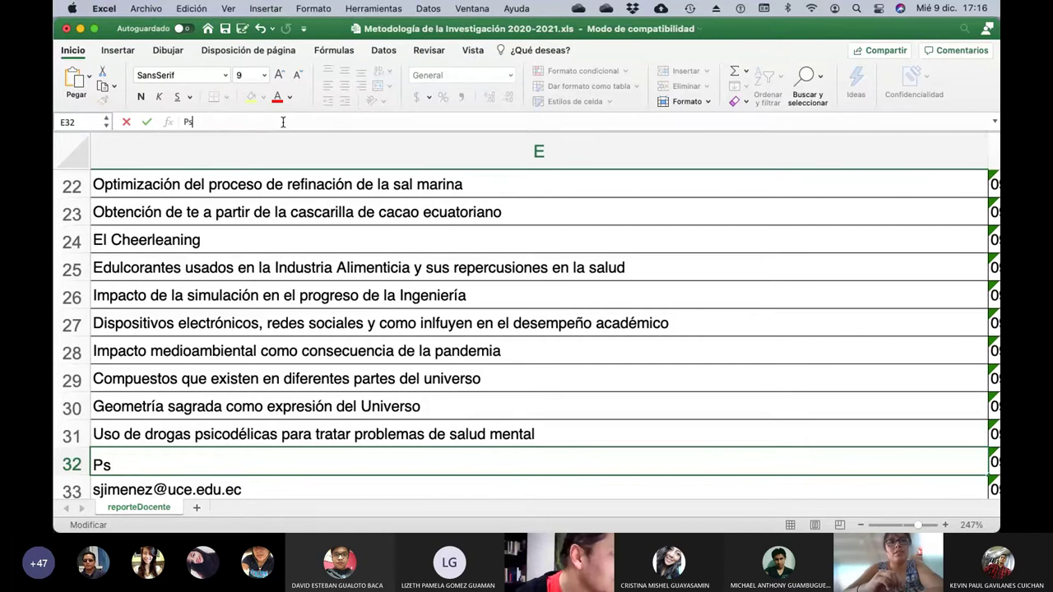
pyautogui.write('ilo')
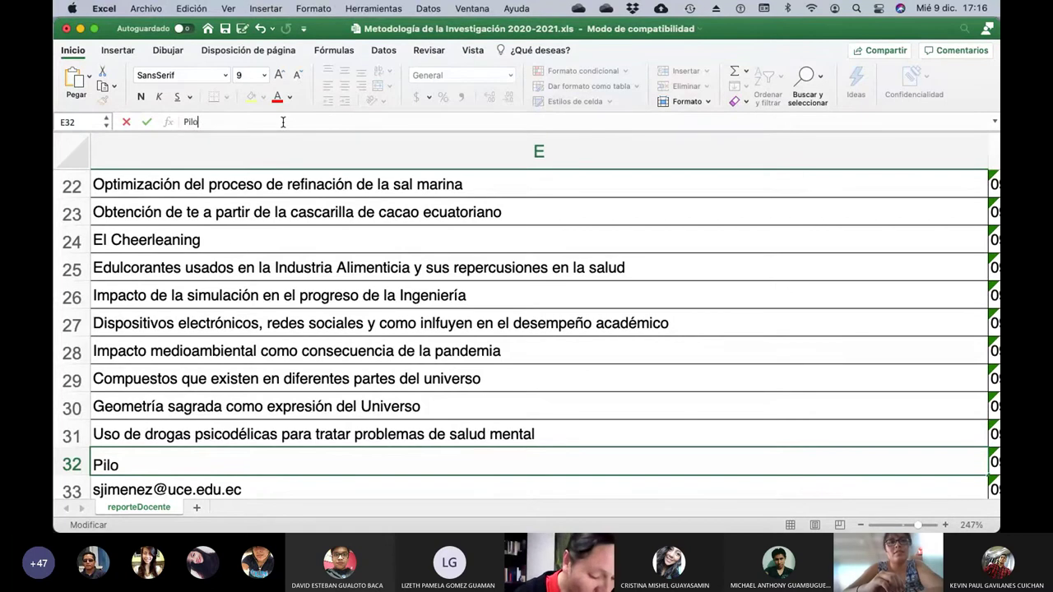
pyautogui.write('cidina')
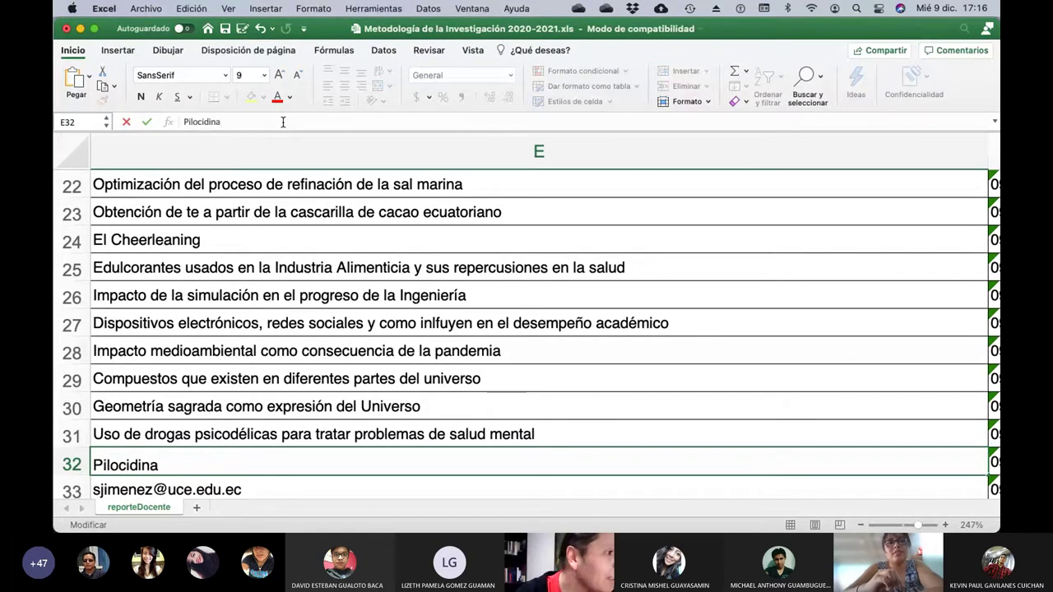
pyautogui.press('BackSpace')
pyautogui.press('BackSpace')
pyautogui.press('BackSpace')
pyautogui.press('BackSpace')
pyautogui.press('BackSpace')
pyautogui.press('BackSpace')
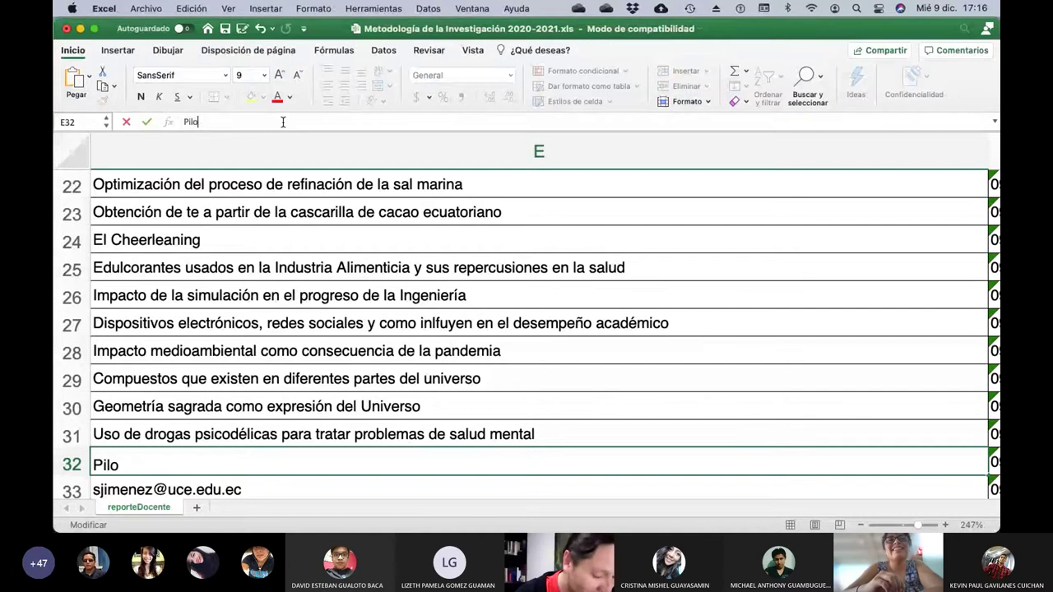
pyautogui.write('sidina')
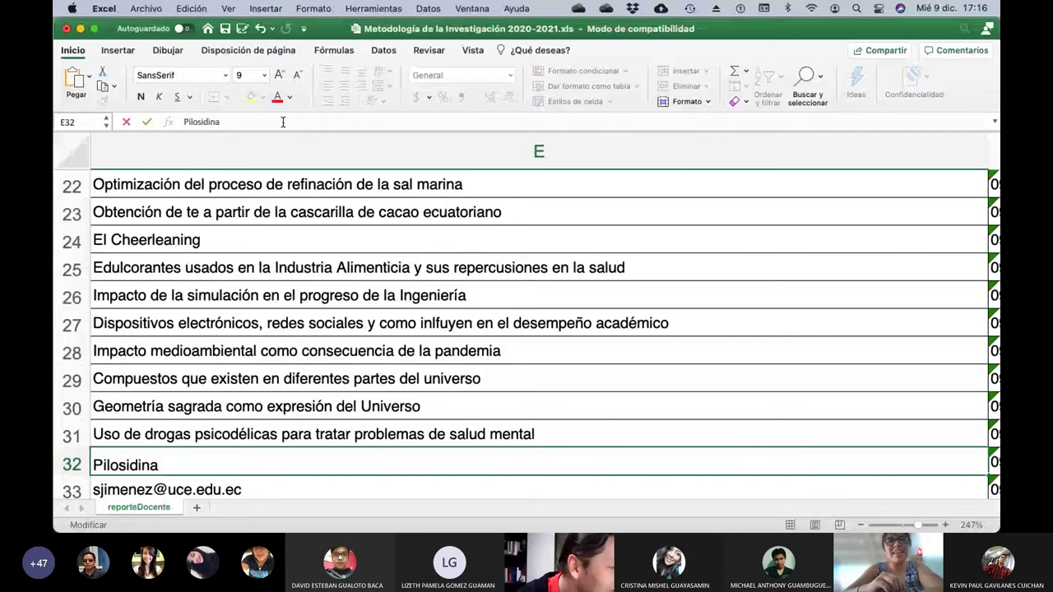
pyautogui.press('BackSpace')
pyautogui.press('BackSpace')
pyautogui.press('BackSpace')
pyautogui.press('BackSpace')
pyautogui.press('BackSpace')
pyautogui.press('BackSpace')
pyautogui.press('BackSpace')
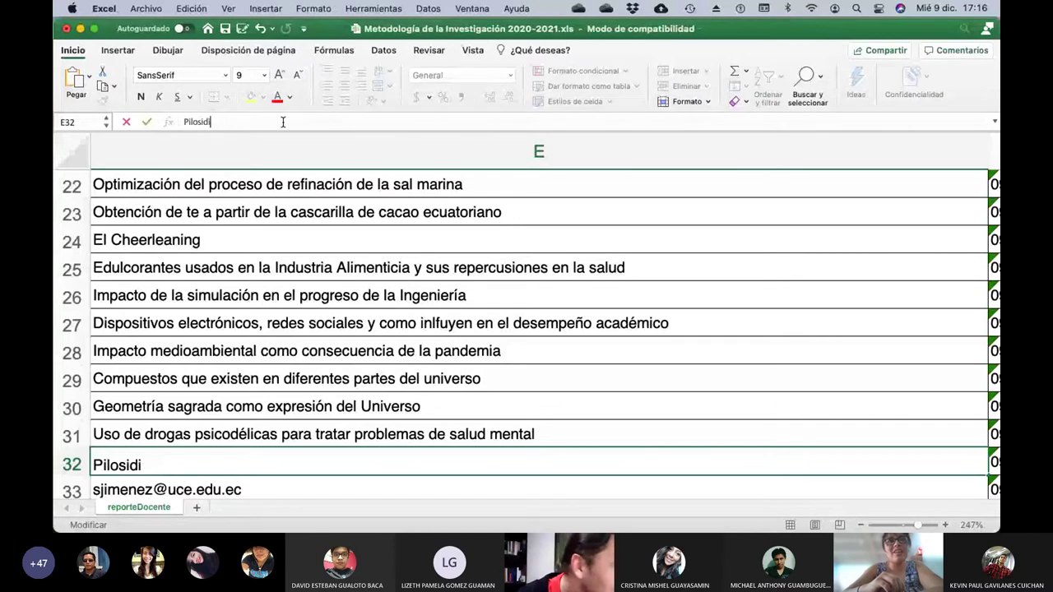
pyautogui.press('BackSpace')
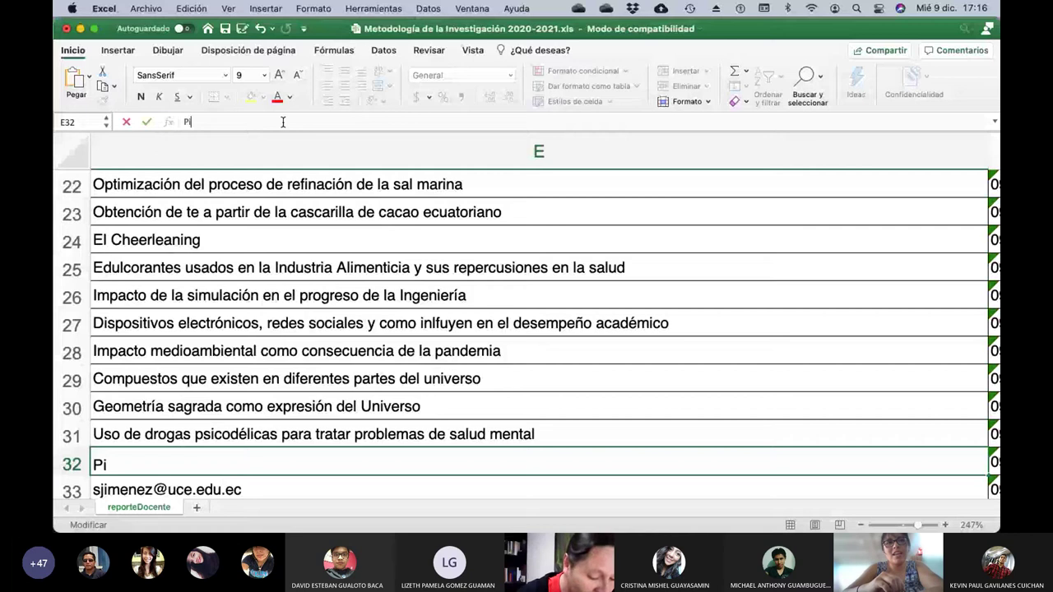
pyautogui.press('BackSpace')
pyautogui.write('si')
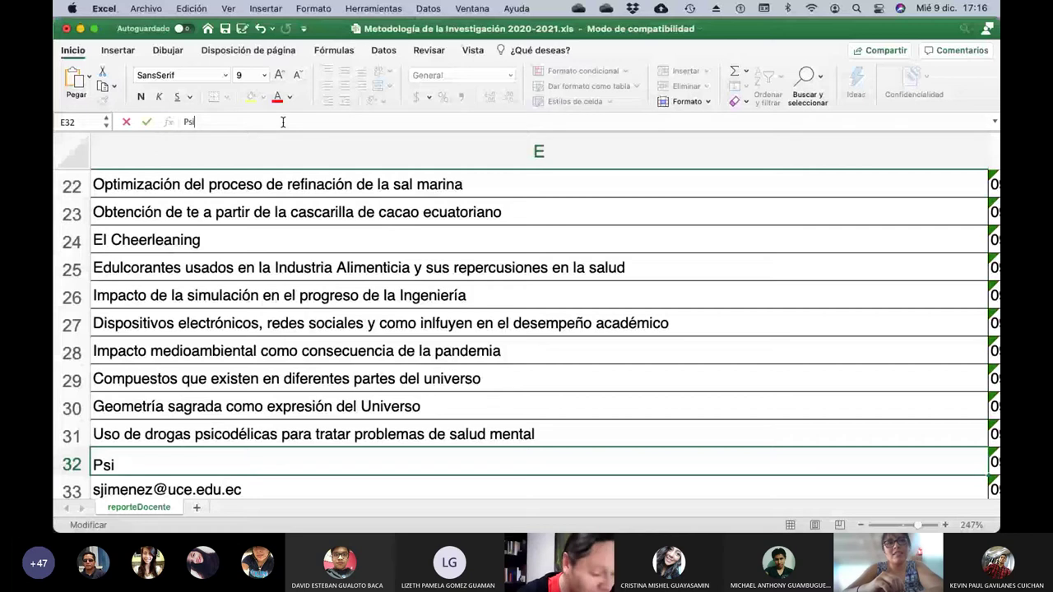
pyautogui.write('din')
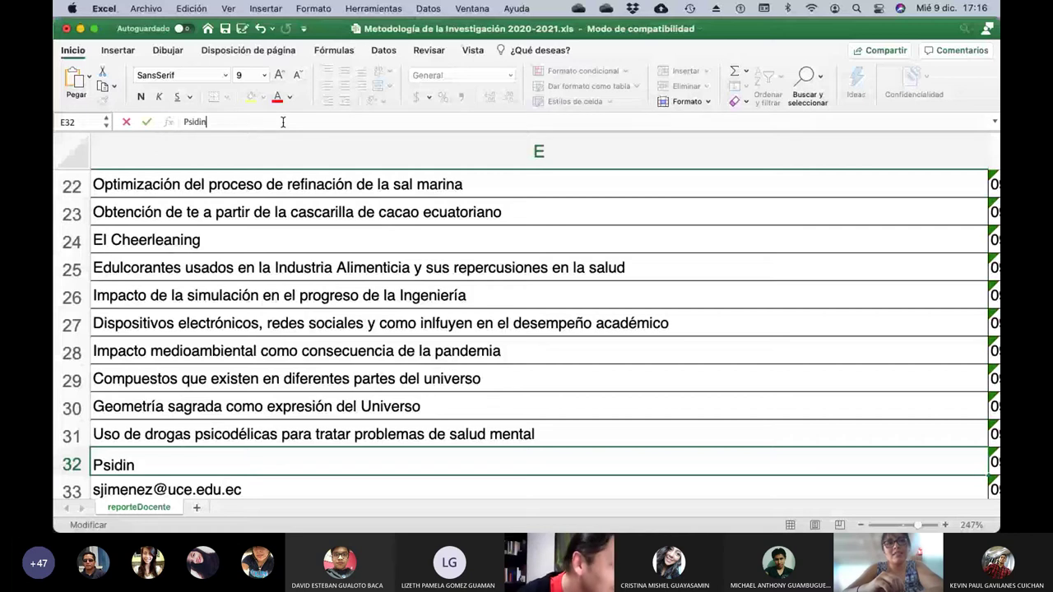
pyautogui.press('BackSpace')
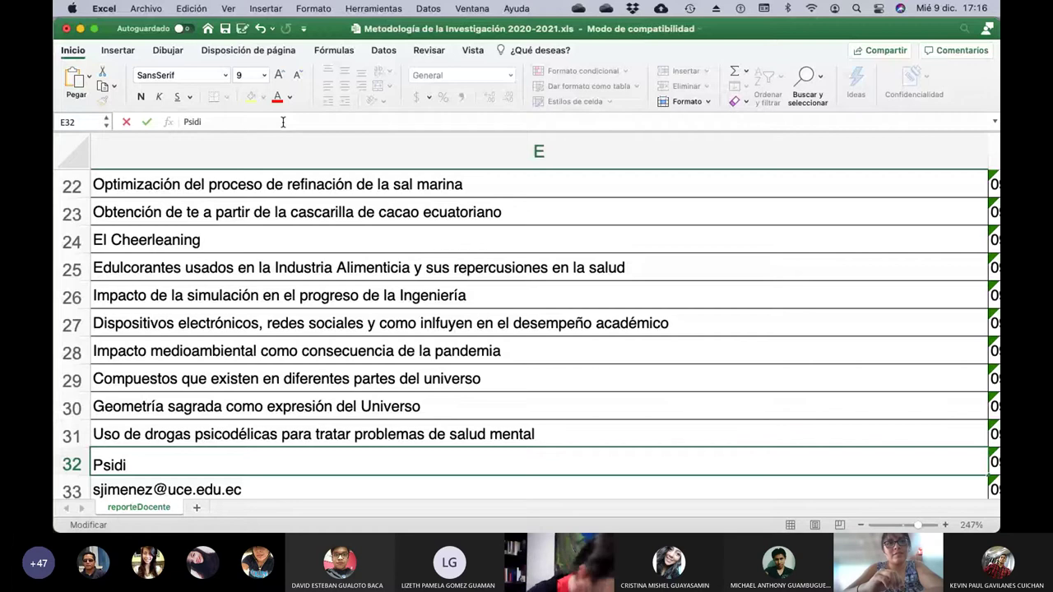
pyautogui.press('BackSpace')
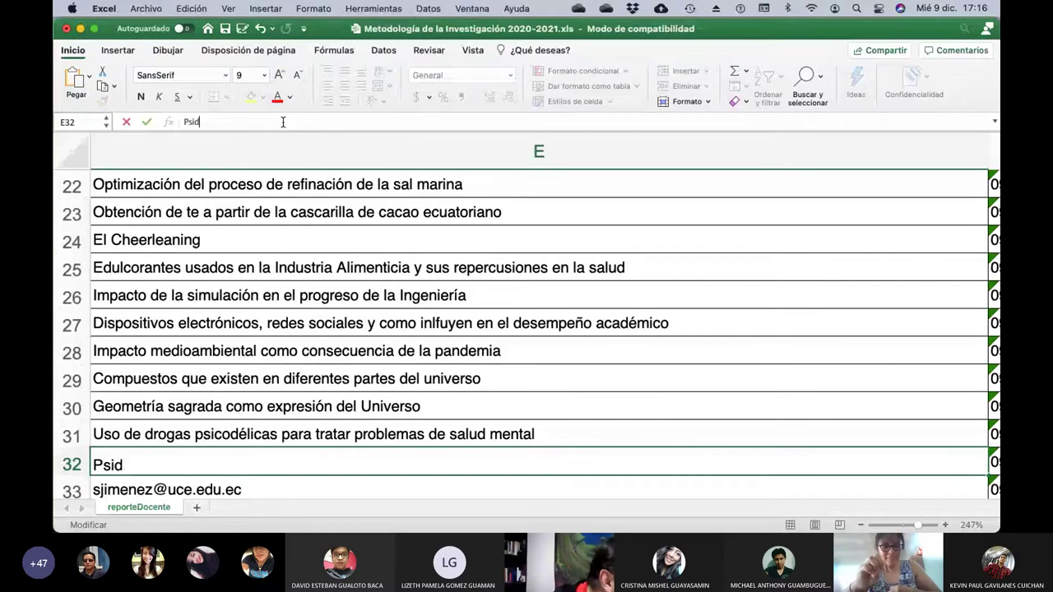
pyautogui.press('BackSpace')
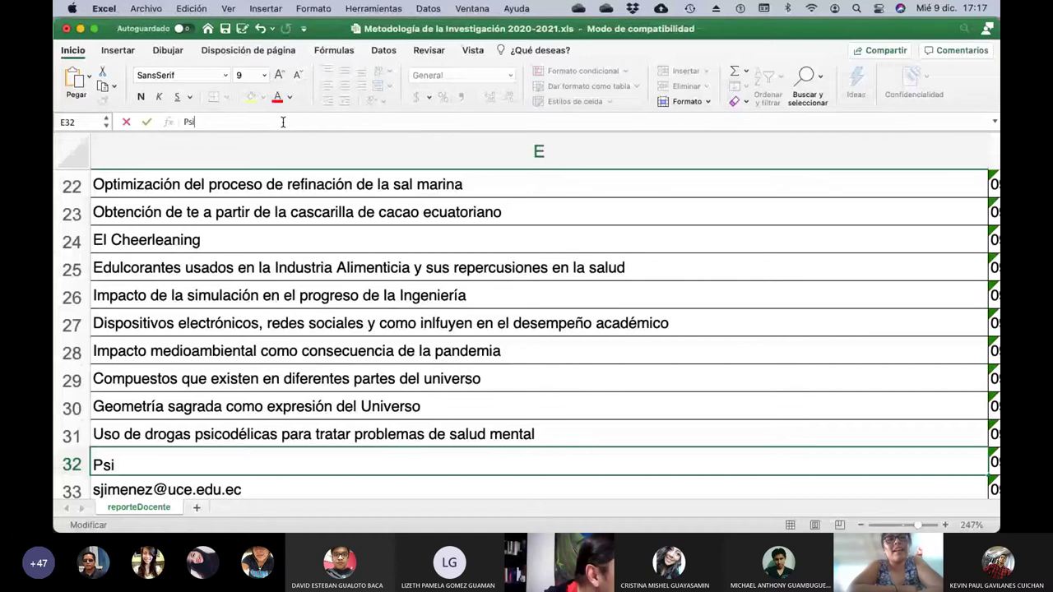
pyautogui.write('lo')
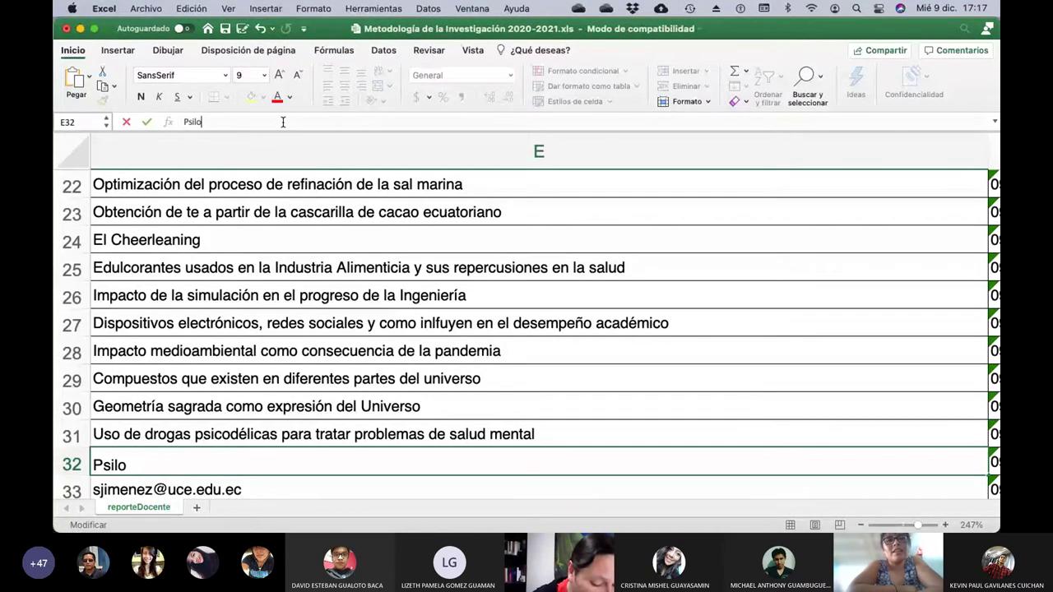
pyautogui.write('ci')
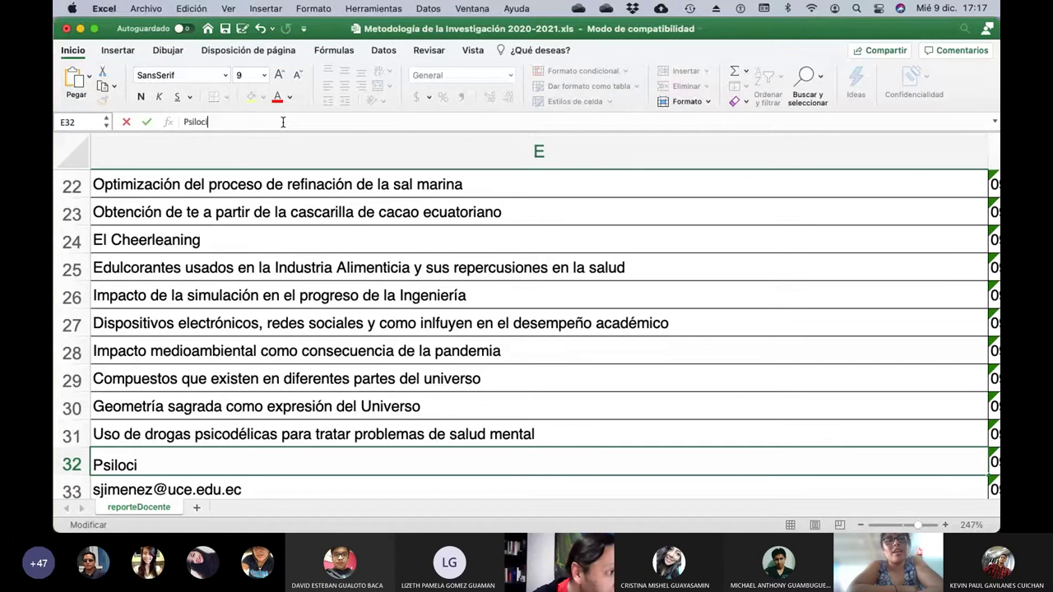
pyautogui.write('dina')
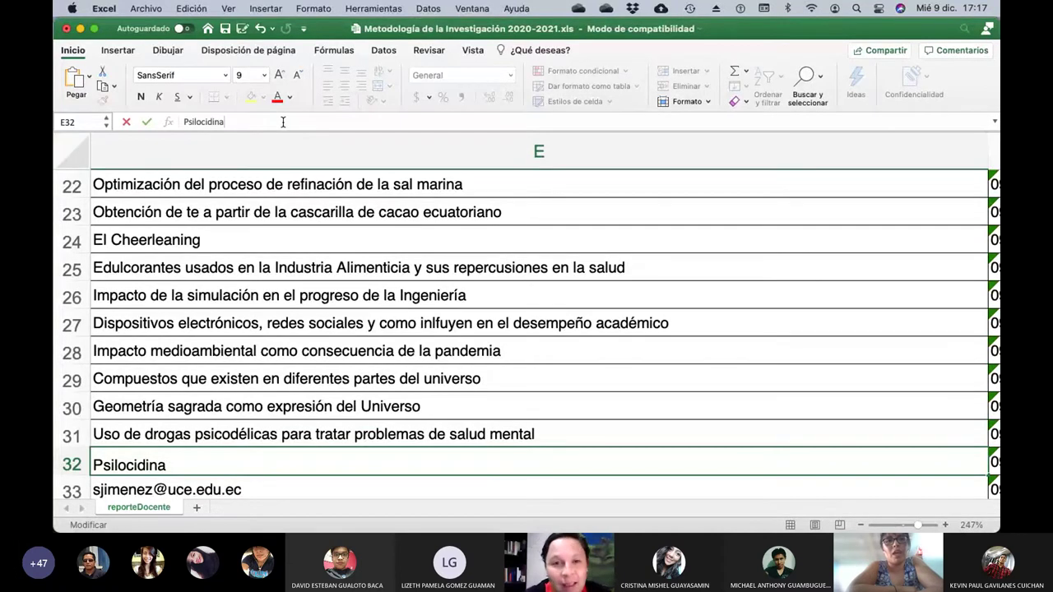
# Fix the name's ending and add 'y el THCP (nuevo componente del canabis)'.
pyautogui.press('BackSpace')
pyautogui.press('BackSpace')
pyautogui.press('BackSpace')
pyautogui.press('BackSpace')
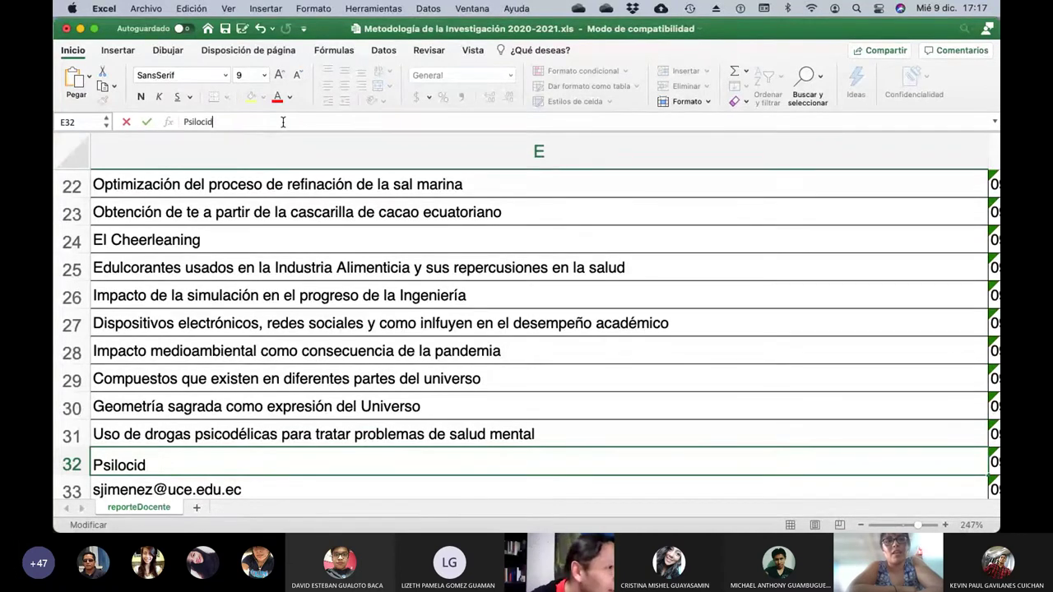
pyautogui.write('bina')
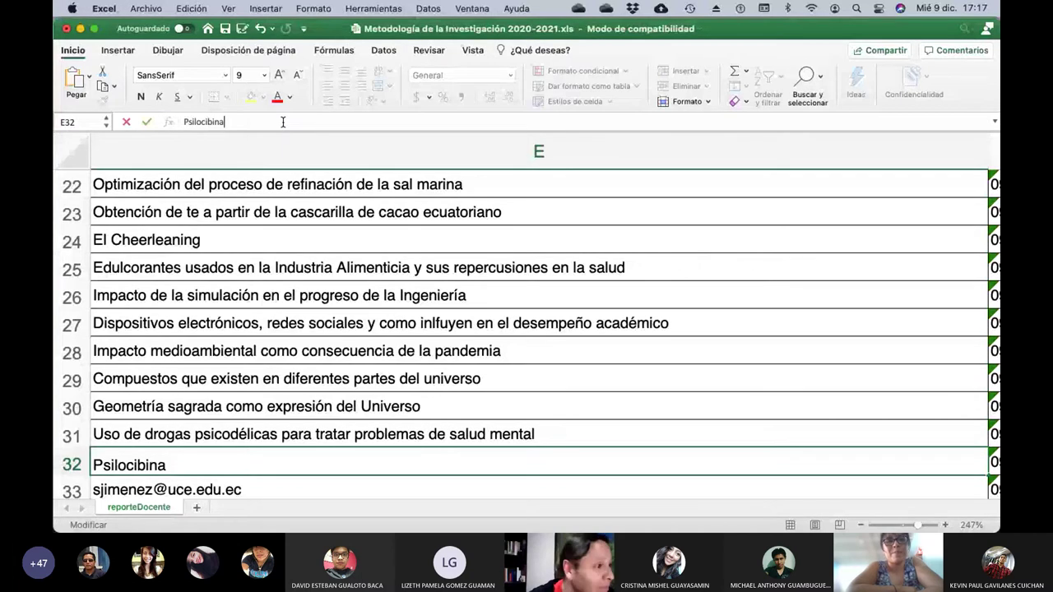
pyautogui.write(' y el T')
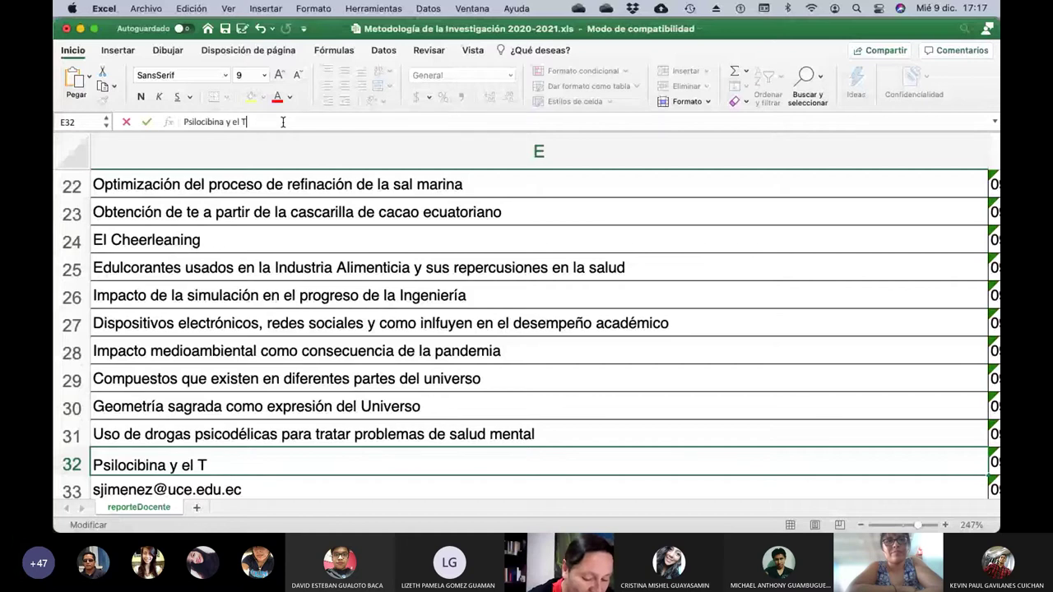
pyautogui.write('HCP')
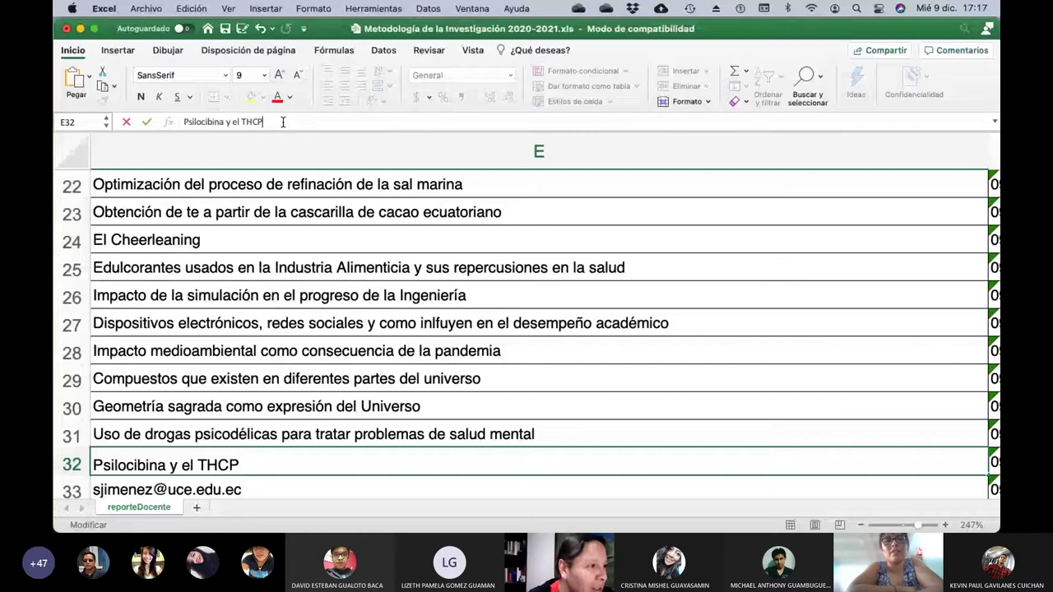
pyautogui.write(' (T')
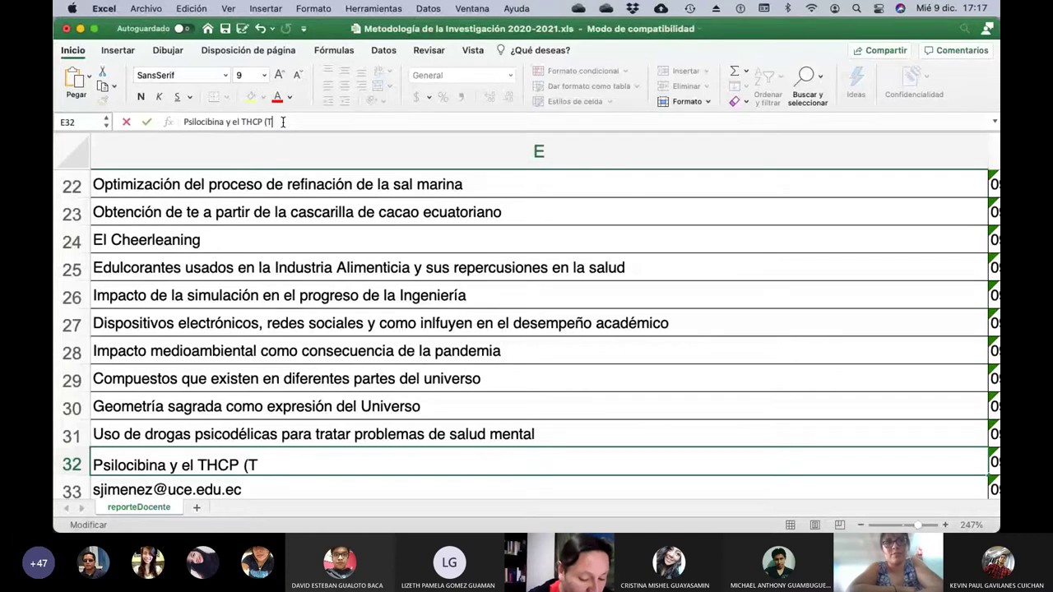
pyautogui.press('BackSpace')
pyautogui.write('nuevo c')
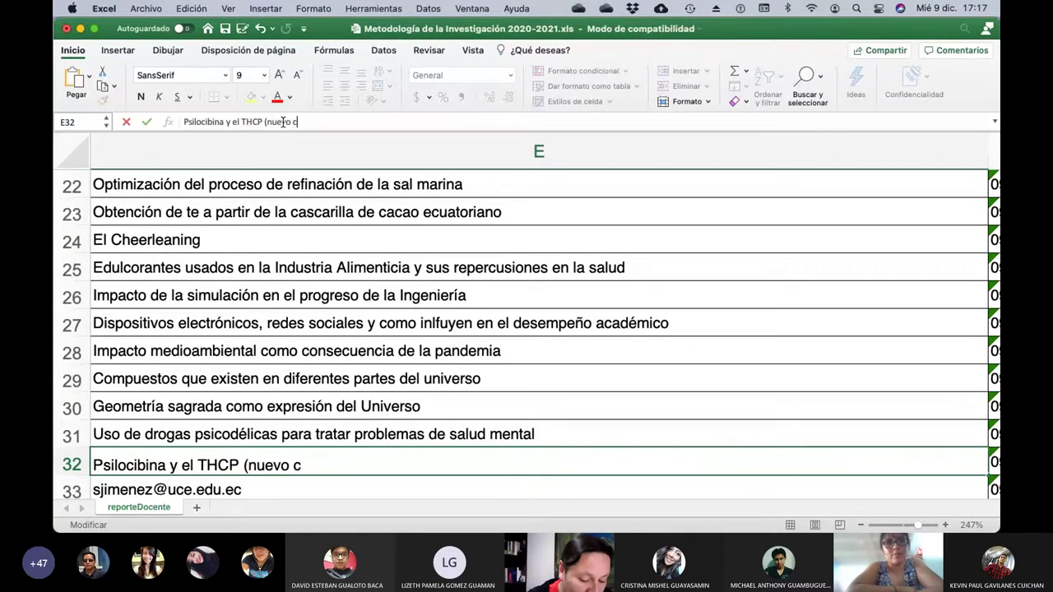
pyautogui.write('omponente del ')
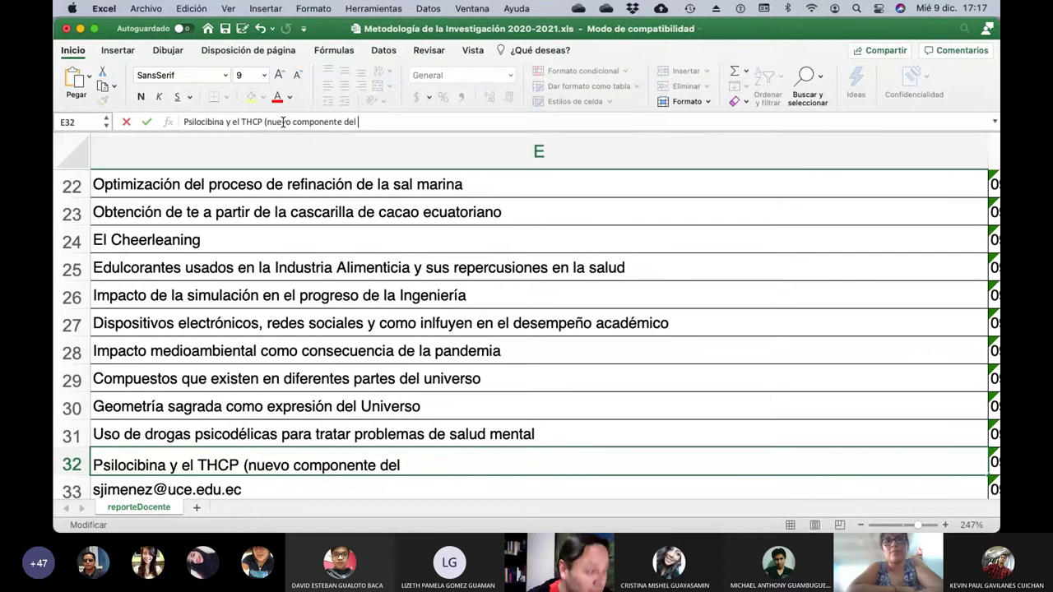
pyautogui.write('canabis)')
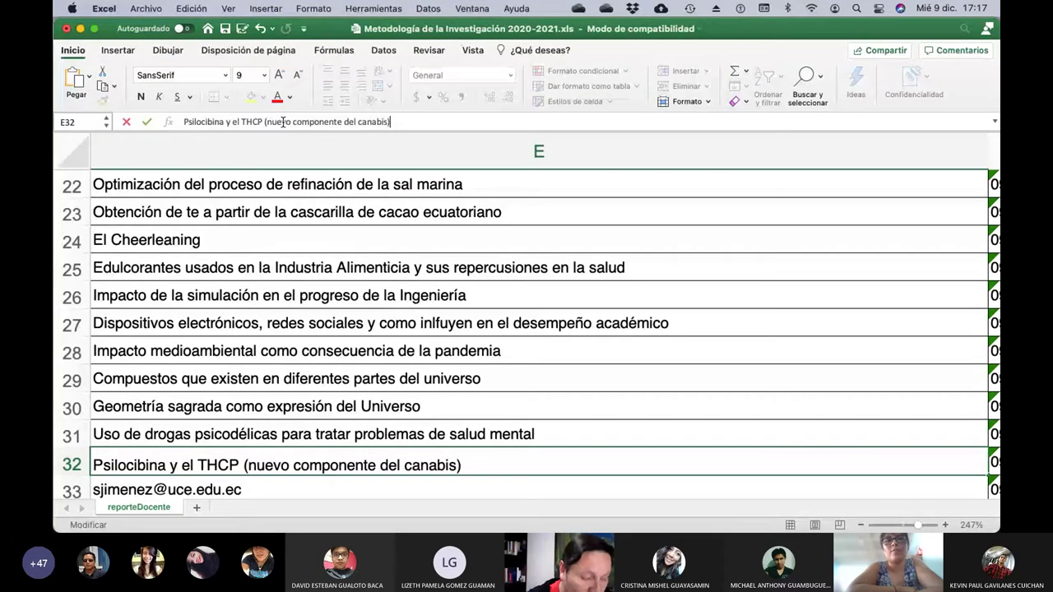
pyautogui.press('Return')
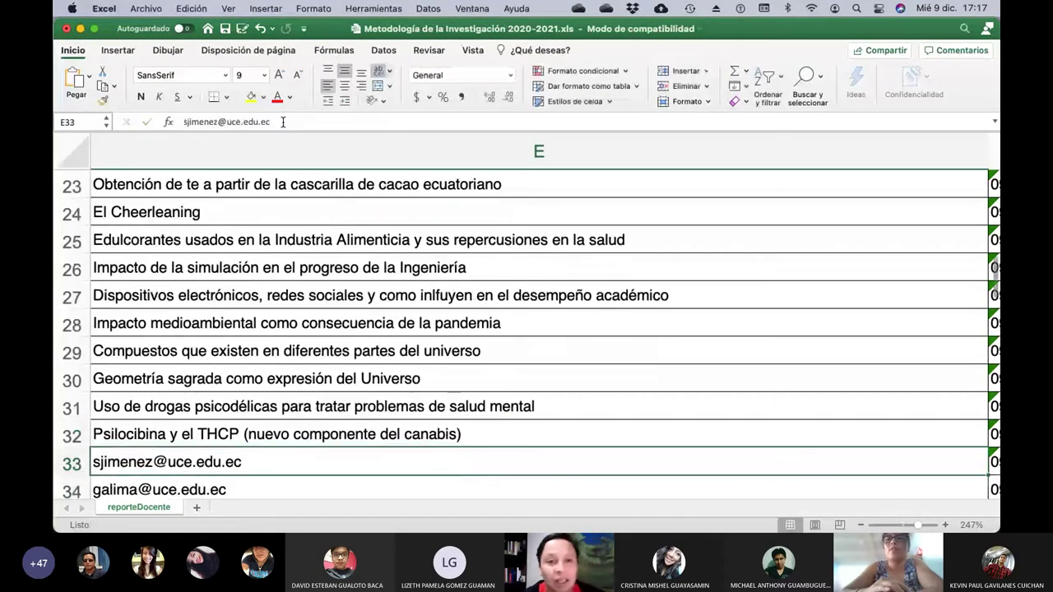
pyautogui.press('Left')
pyautogui.press('Left')
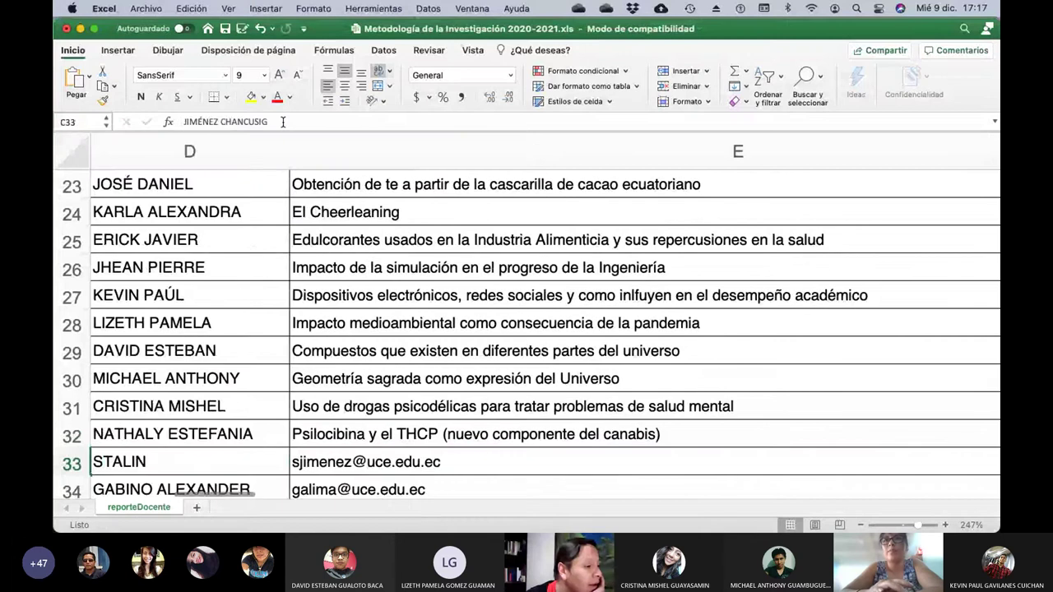
pyautogui.press('Right')
pyautogui.press('Right')
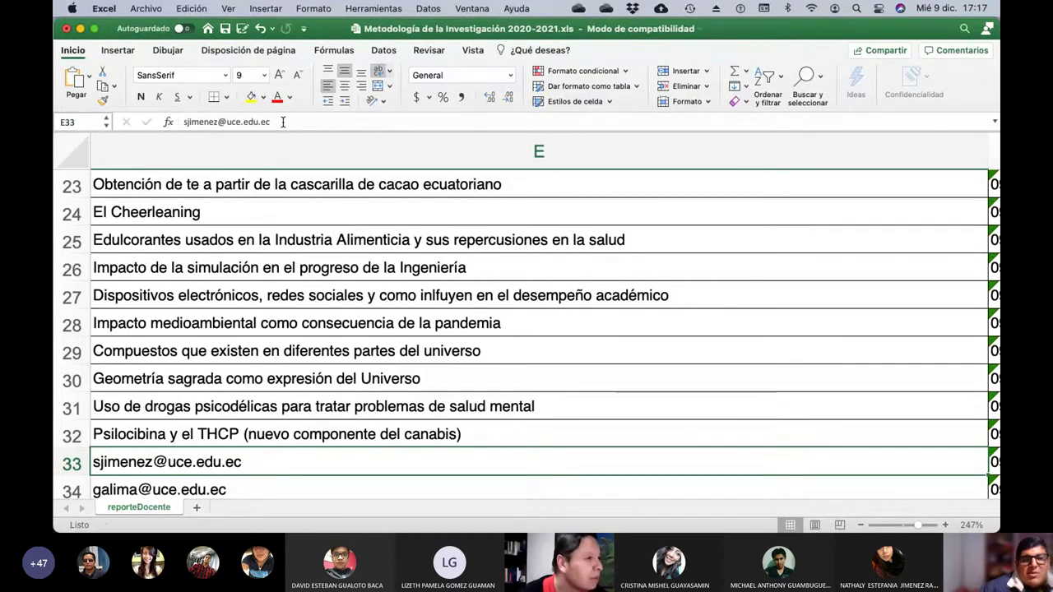
pyautogui.click(282, 122)
# Replace E33's email with 'Como garantizar el éxito deportivo y administratvo de une quipo de futbol'.
pyautogui.press('BackSpace')
pyautogui.press('BackSpace')
pyautogui.press('BackSpace')
pyautogui.press('BackSpace')
pyautogui.press('BackSpace')
pyautogui.press('BackSpace')
pyautogui.press('BackSpace')
pyautogui.press('BackSpace')
pyautogui.press('BackSpace')
pyautogui.press('BackSpace')
pyautogui.press('BackSpace')
pyautogui.press('BackSpace')
pyautogui.press('BackSpace')
pyautogui.press('BackSpace')
pyautogui.press('BackSpace')
pyautogui.press('BackSpace')
pyautogui.press('BackSpace')
pyautogui.press('BackSpace')
pyautogui.press('BackSpace')
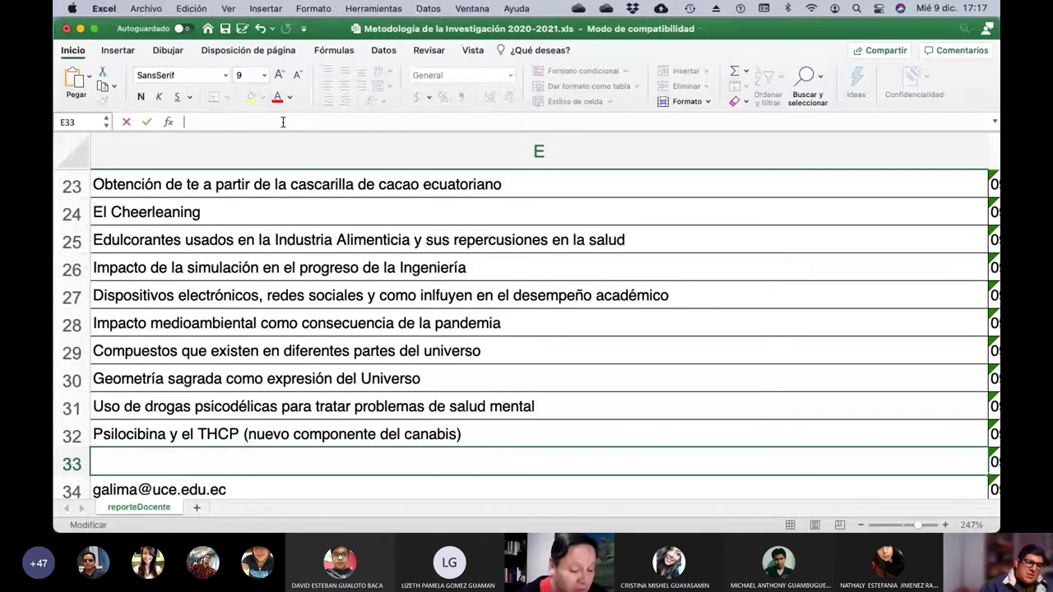
pyautogui.write('Como gara')
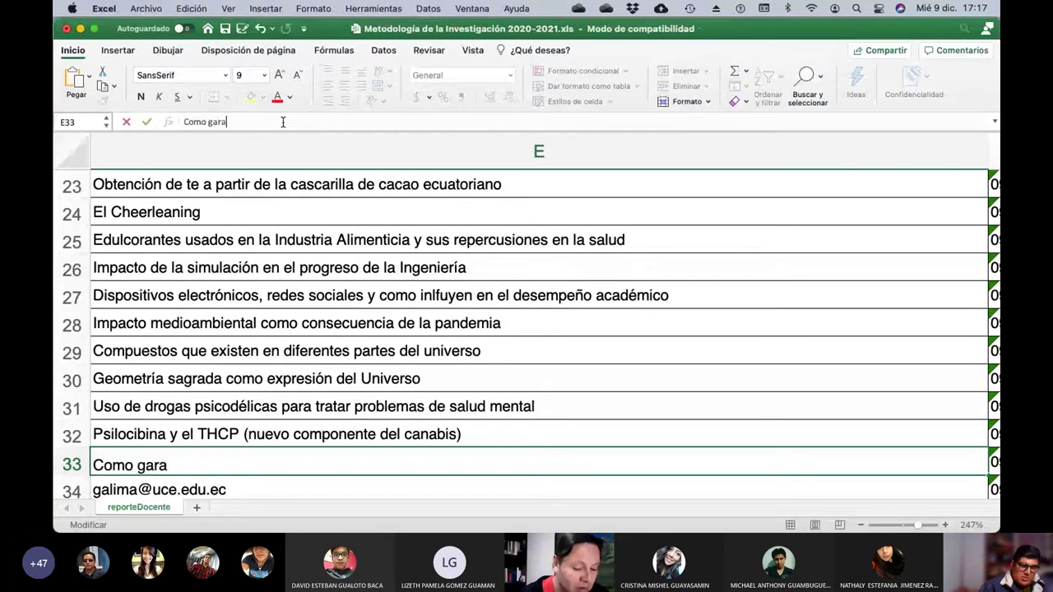
pyautogui.write('btizar el')
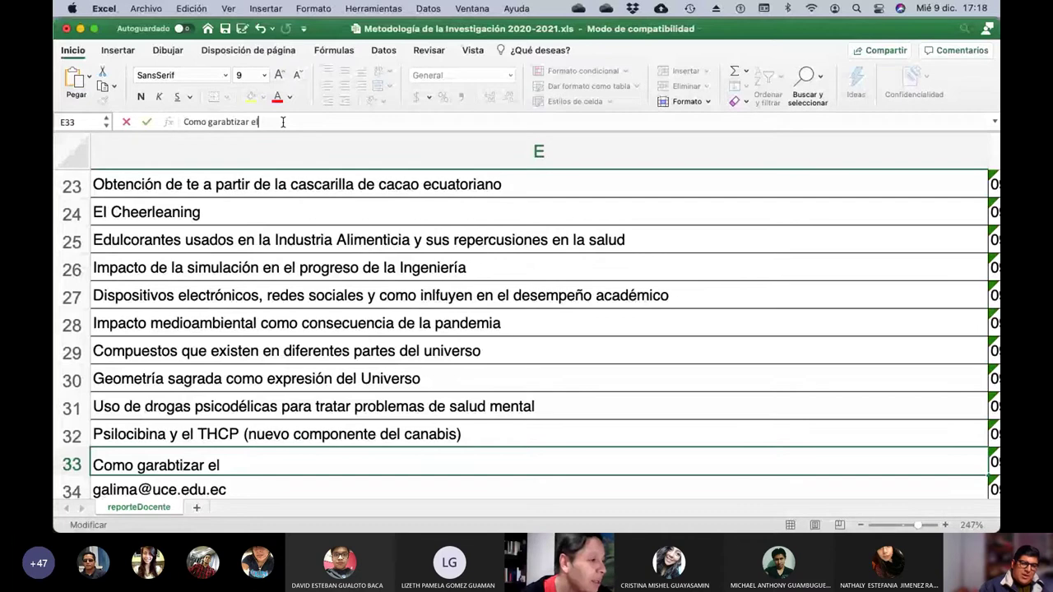
pyautogui.press('BackSpace')
pyautogui.press('BackSpace')
pyautogui.press('BackSpace')
pyautogui.press('BackSpace')
pyautogui.press('BackSpace')
pyautogui.press('BackSpace')
pyautogui.press('BackSpace')
pyautogui.press('BackSpace')
pyautogui.press('BackSpace')
pyautogui.write('nti')
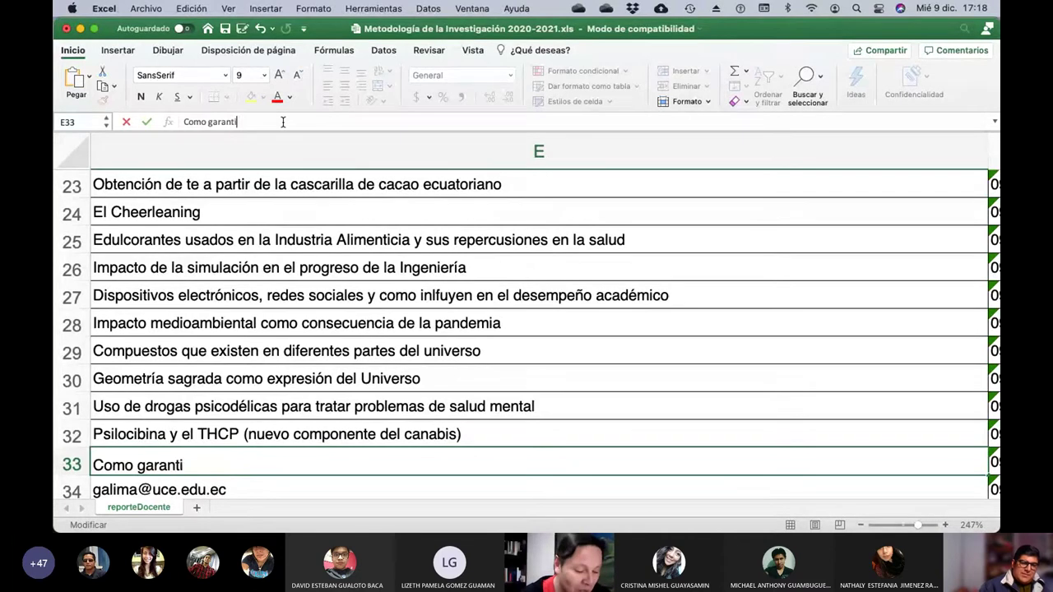
pyautogui.write('zar el éxito')
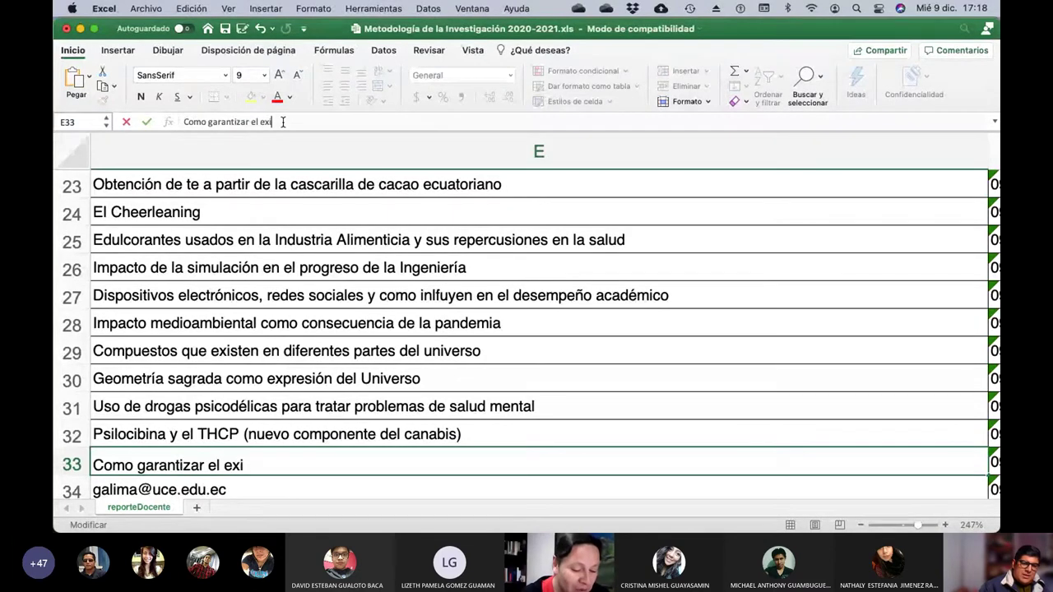
pyautogui.write(' deporti')
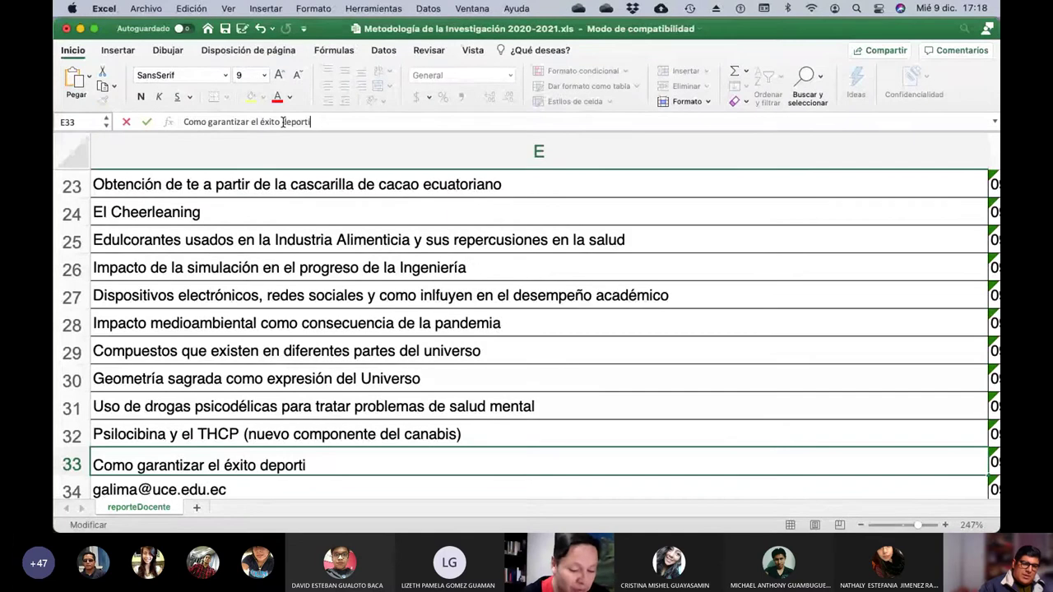
pyautogui.write('vo y admin')
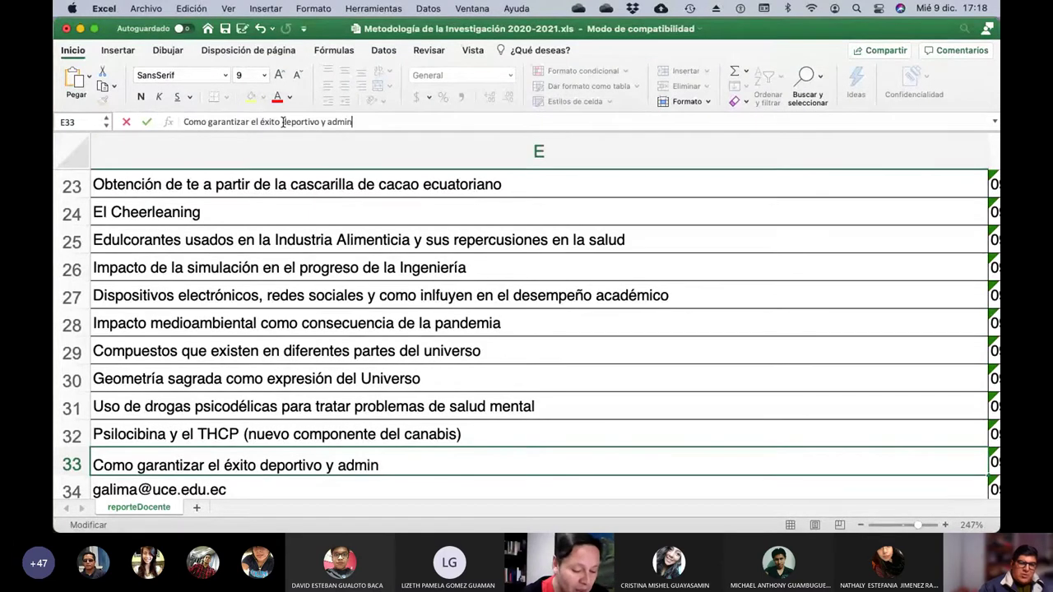
pyautogui.write('istratvo de ')
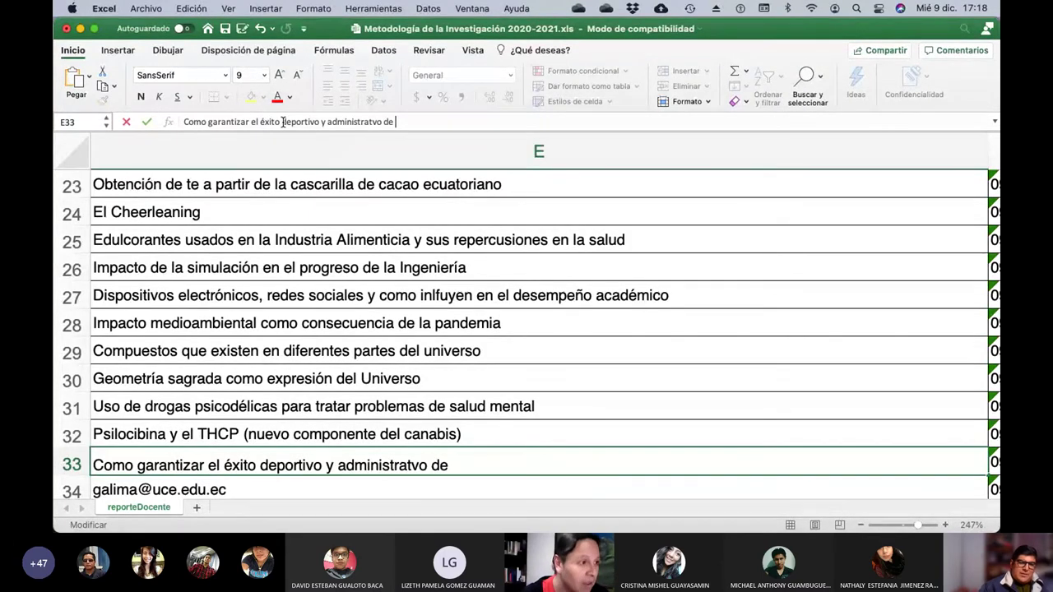
pyautogui.write('une quipo')
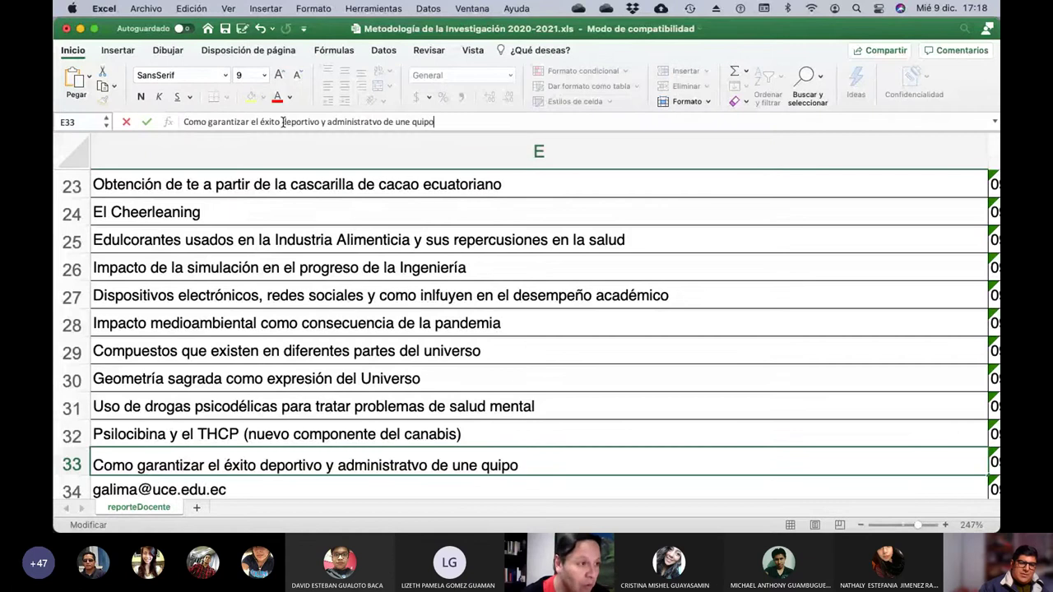
pyautogui.write(' de futbol')
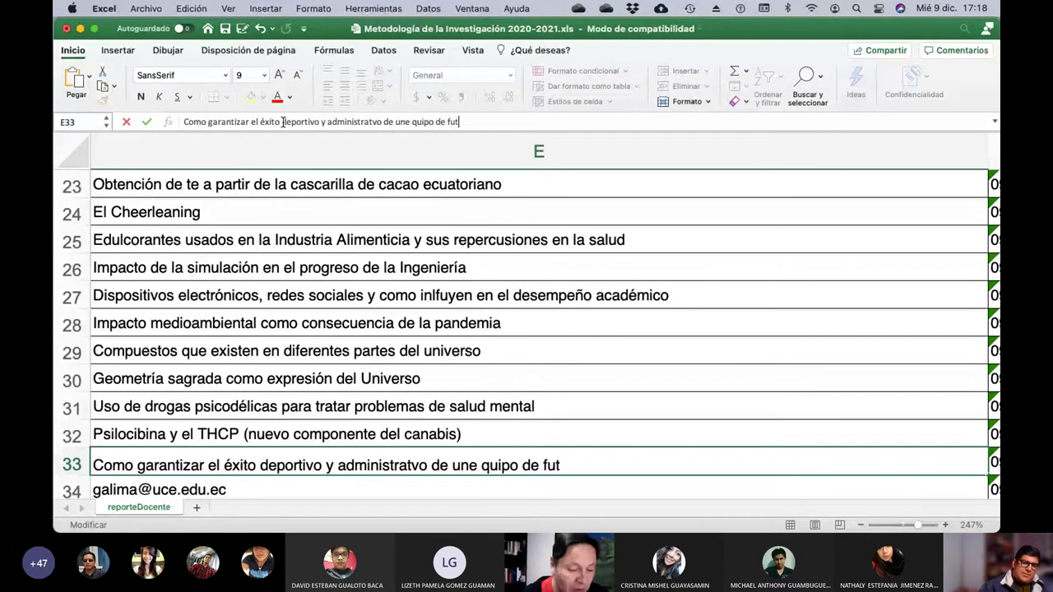
pyautogui.press('Return')
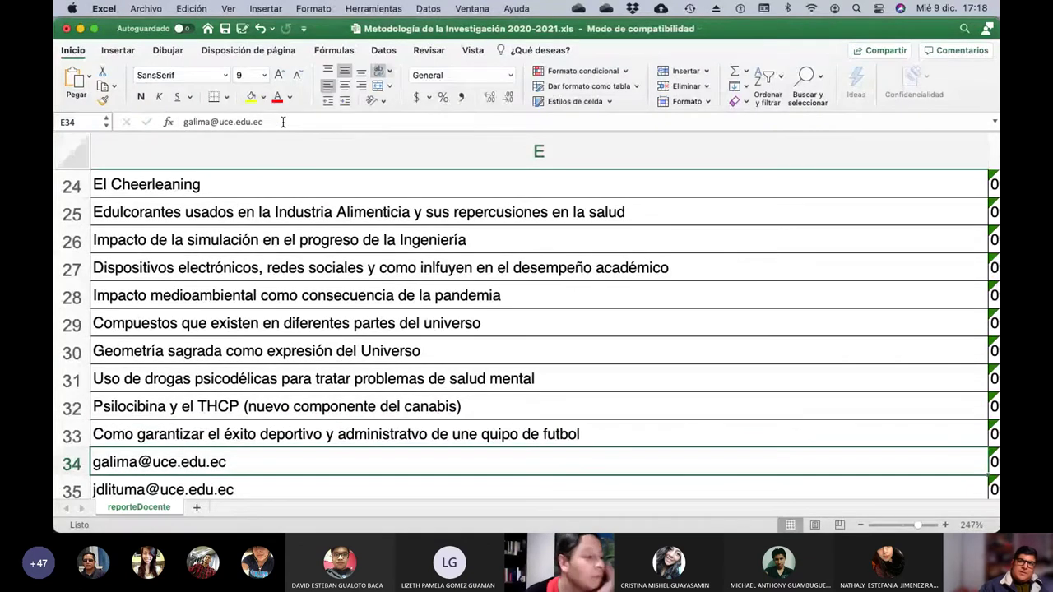
# After checking row 34's student, replace E34's email with 'Impactos de la mineria'.
pyautogui.press('Left')
pyautogui.press('Left')
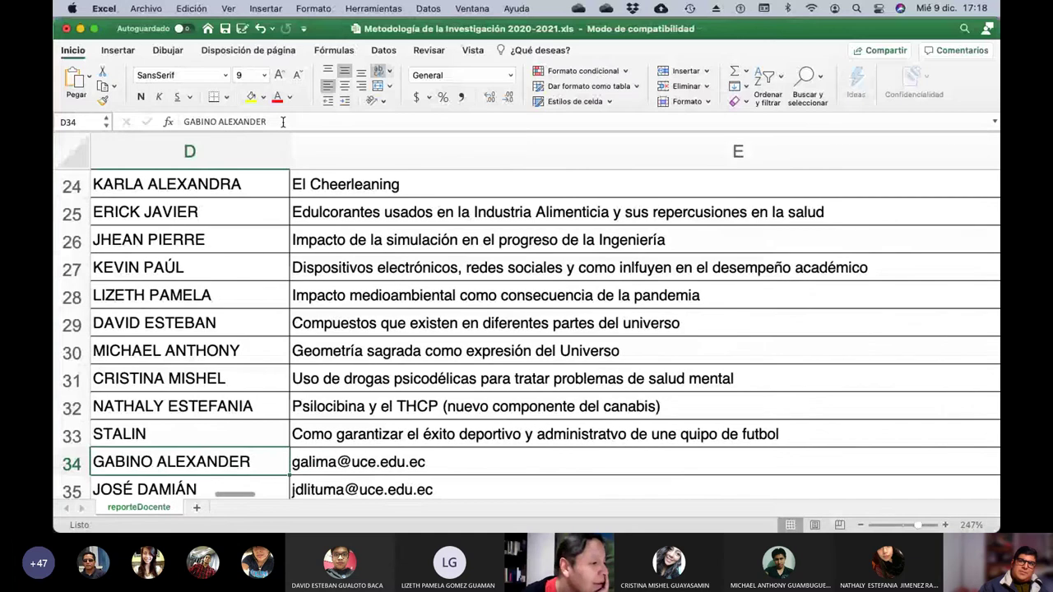
pyautogui.press('Right')
pyautogui.press('Right')
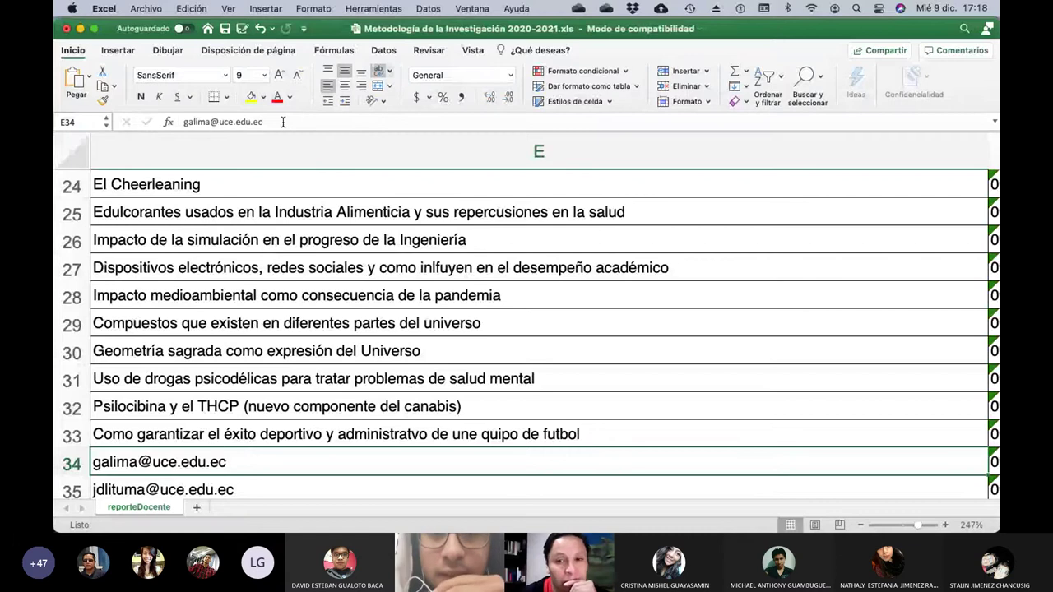
pyautogui.click(282, 122)
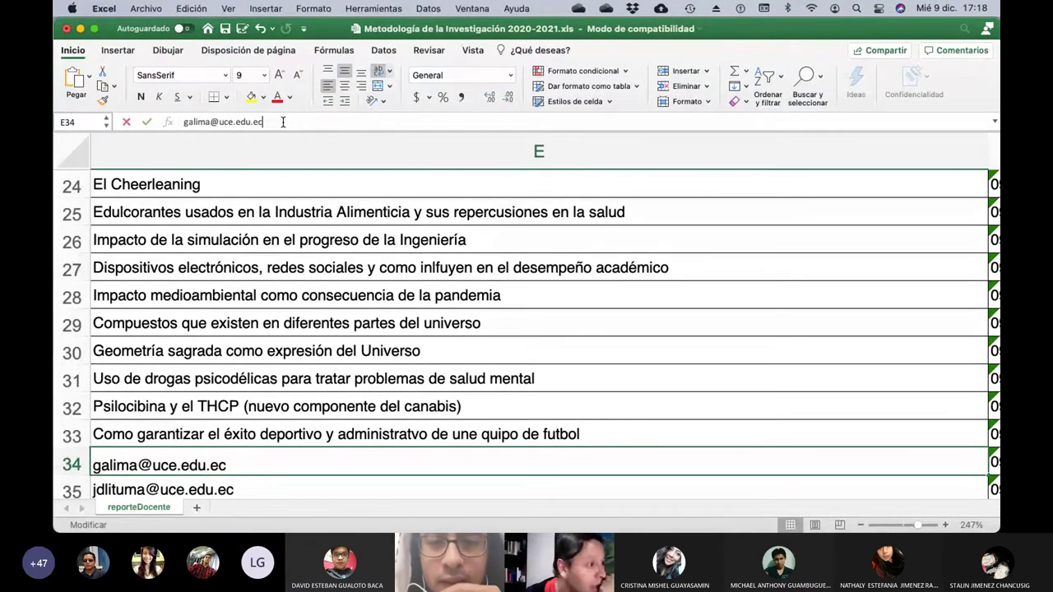
pyautogui.press('BackSpace')
pyautogui.press('BackSpace')
pyautogui.press('BackSpace')
pyautogui.press('BackSpace')
pyautogui.press('BackSpace')
pyautogui.press('BackSpace')
pyautogui.press('BackSpace')
pyautogui.press('BackSpace')
pyautogui.press('BackSpace')
pyautogui.press('BackSpace')
pyautogui.press('BackSpace')
pyautogui.press('BackSpace')
pyautogui.press('BackSpace')
pyautogui.press('BackSpace')
pyautogui.press('BackSpace')
pyautogui.press('BackSpace')
pyautogui.press('BackSpace')
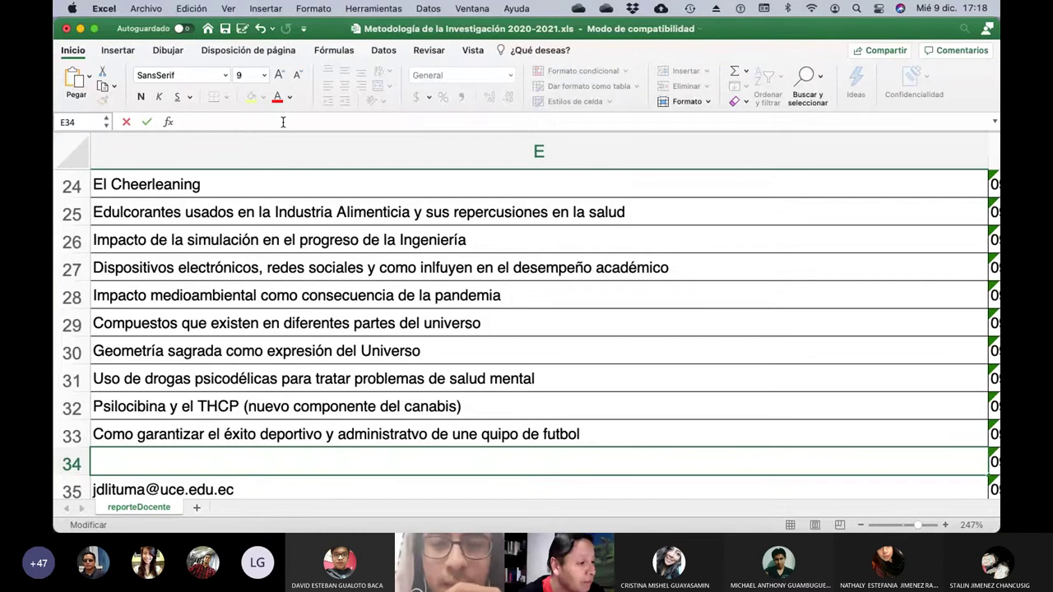
pyautogui.write('Impa')
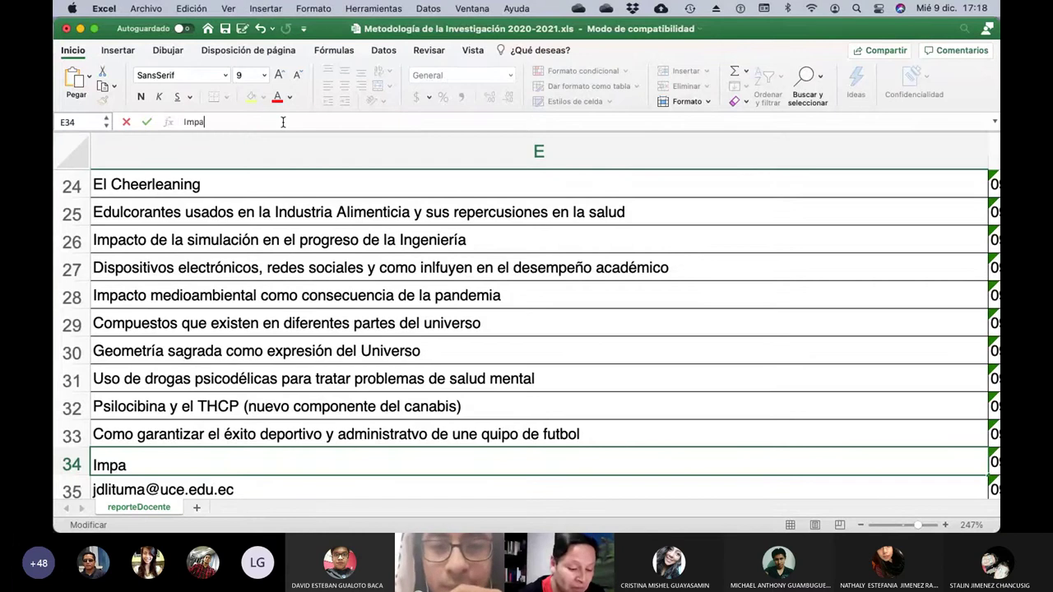
pyautogui.write('ctos de la ')
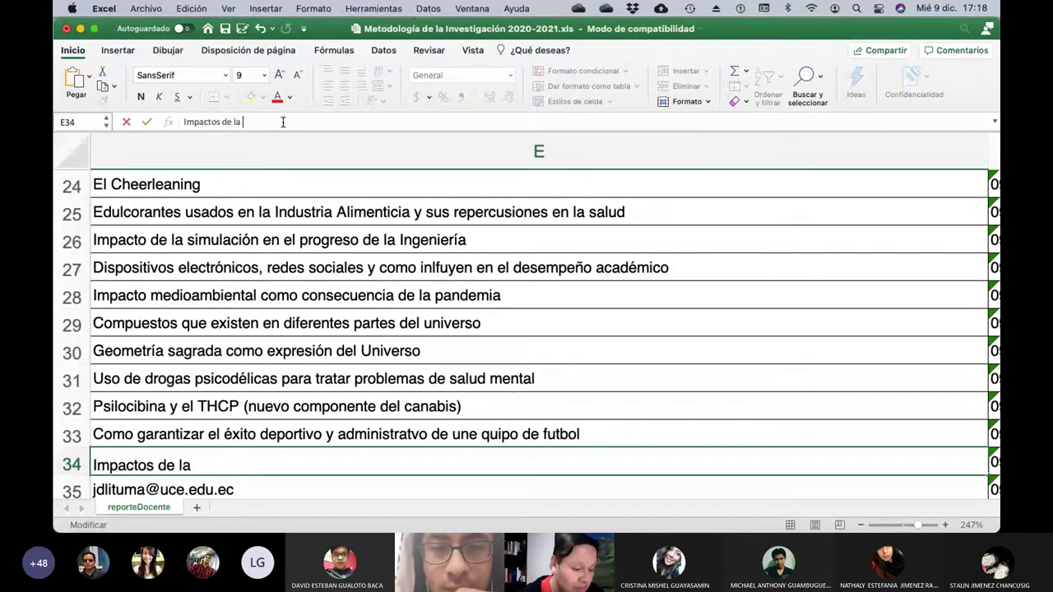
pyautogui.write('mineria')
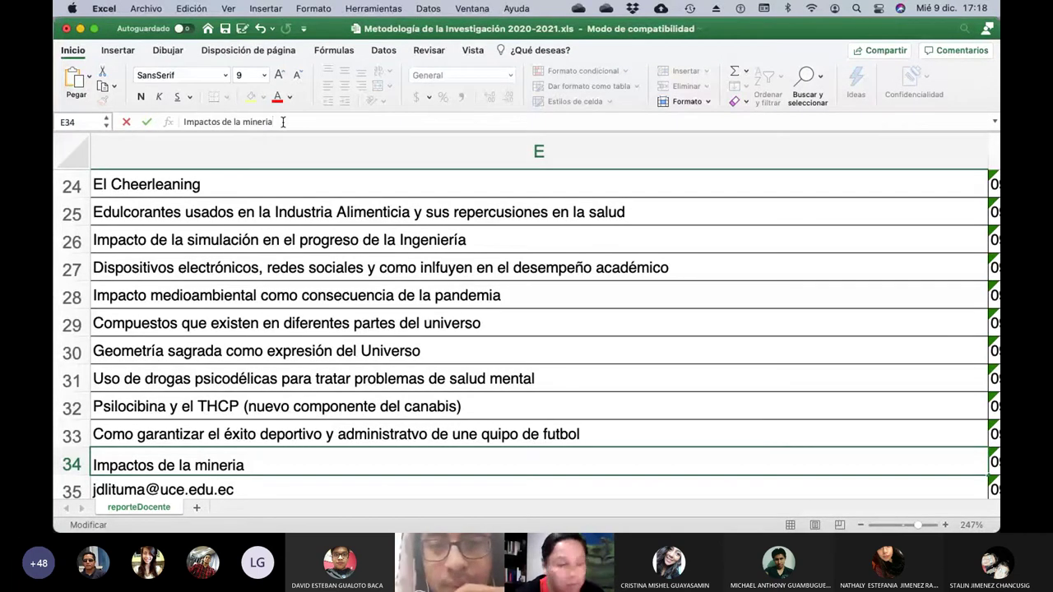
pyautogui.press('Return')
# After checking row 35's student, enter 'Diseño de un reactor supercrítico para la extracción de CBD' in E35.
pyautogui.press('Left')
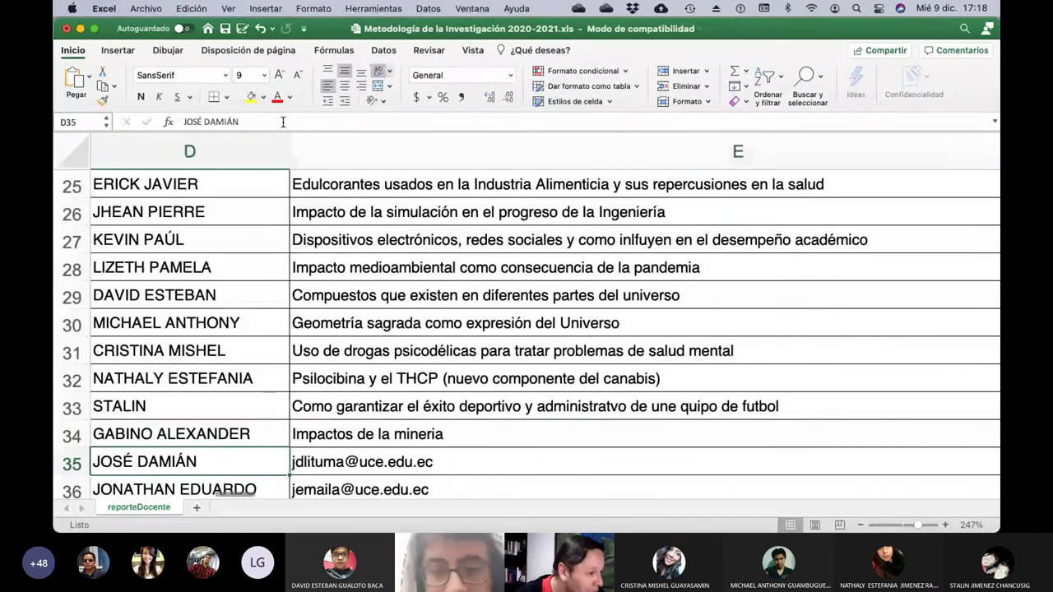
pyautogui.press('Left')
pyautogui.press('Right')
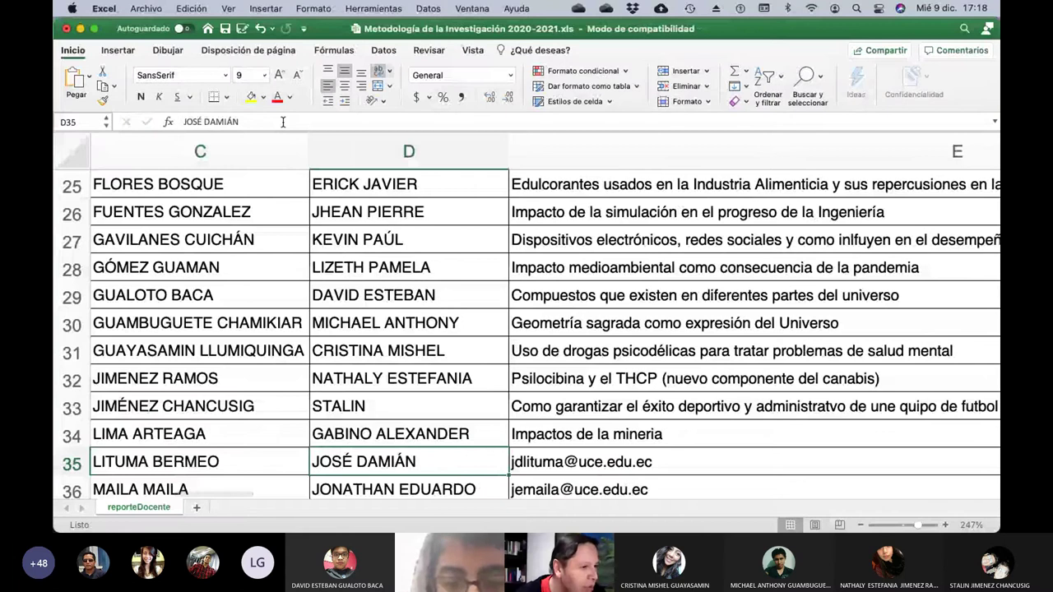
pyautogui.press('Right')
pyautogui.click(282, 122)
pyautogui.press('BackSpace')
pyautogui.press('BackSpace')
pyautogui.press('BackSpace')
pyautogui.press('BackSpace')
pyautogui.press('BackSpace')
pyautogui.press('BackSpace')
pyautogui.press('BackSpace')
pyautogui.press('BackSpace')
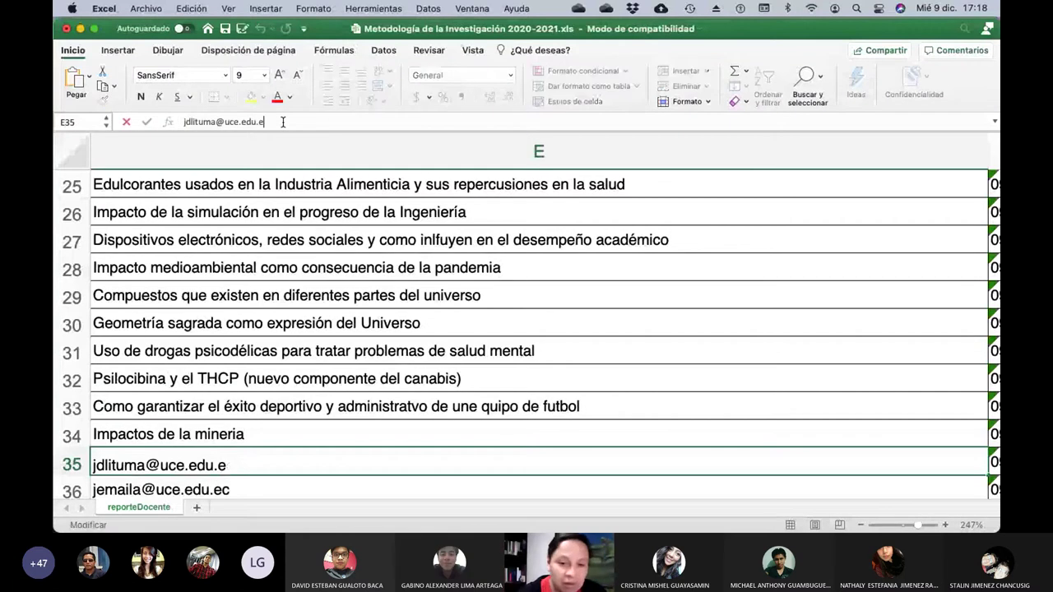
pyautogui.press('BackSpace')
pyautogui.press('BackSpace')
pyautogui.press('BackSpace')
pyautogui.press('BackSpace')
pyautogui.press('BackSpace')
pyautogui.press('BackSpace')
pyautogui.press('BackSpace')
pyautogui.press('BackSpace')
pyautogui.press('BackSpace')
pyautogui.press('BackSpace')
pyautogui.press('BackSpace')
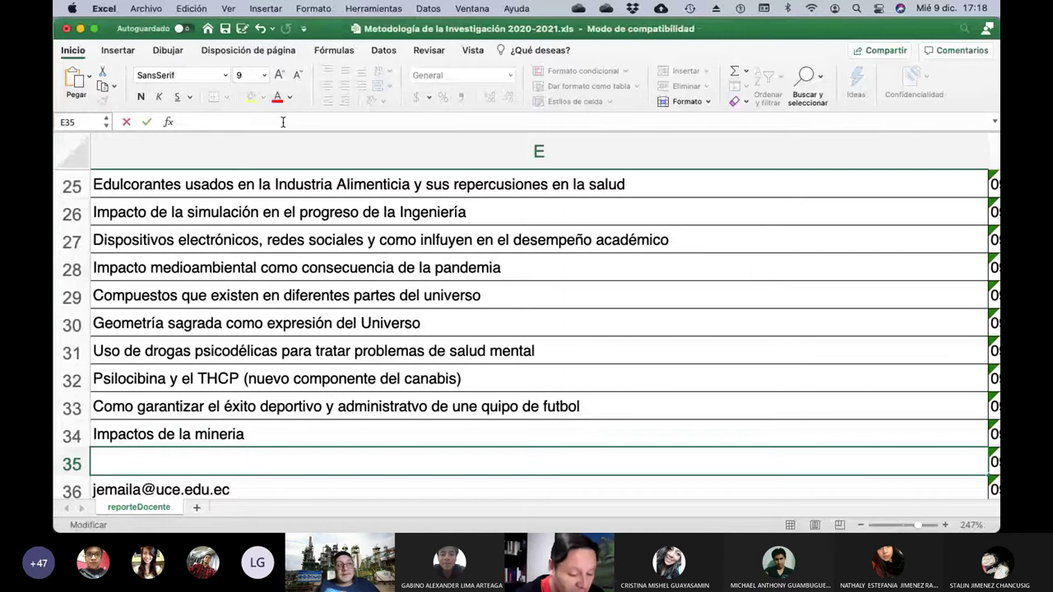
pyautogui.write('Diseño')
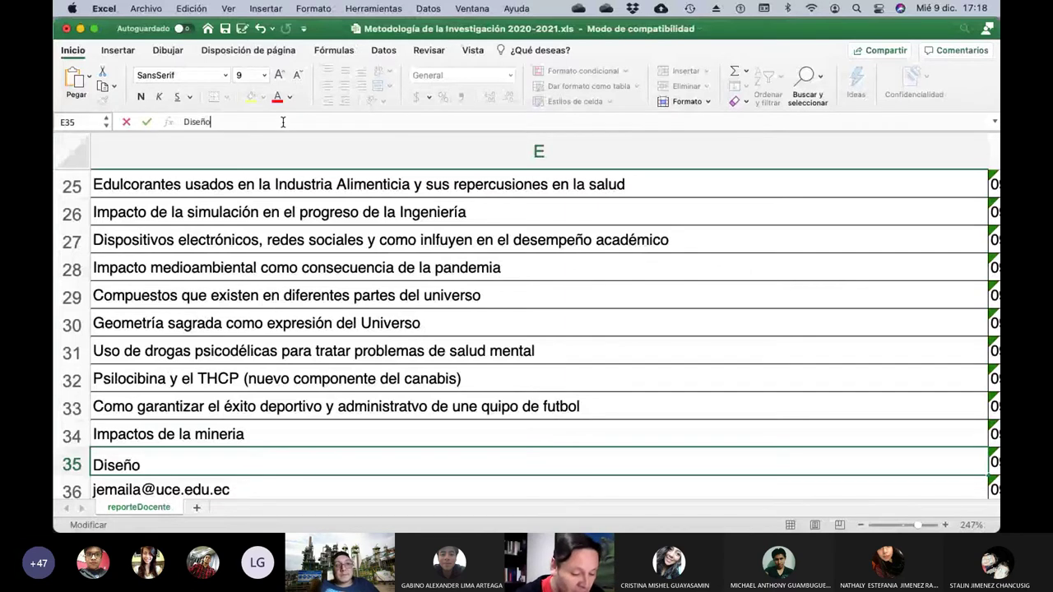
pyautogui.write(' de un reactor super')
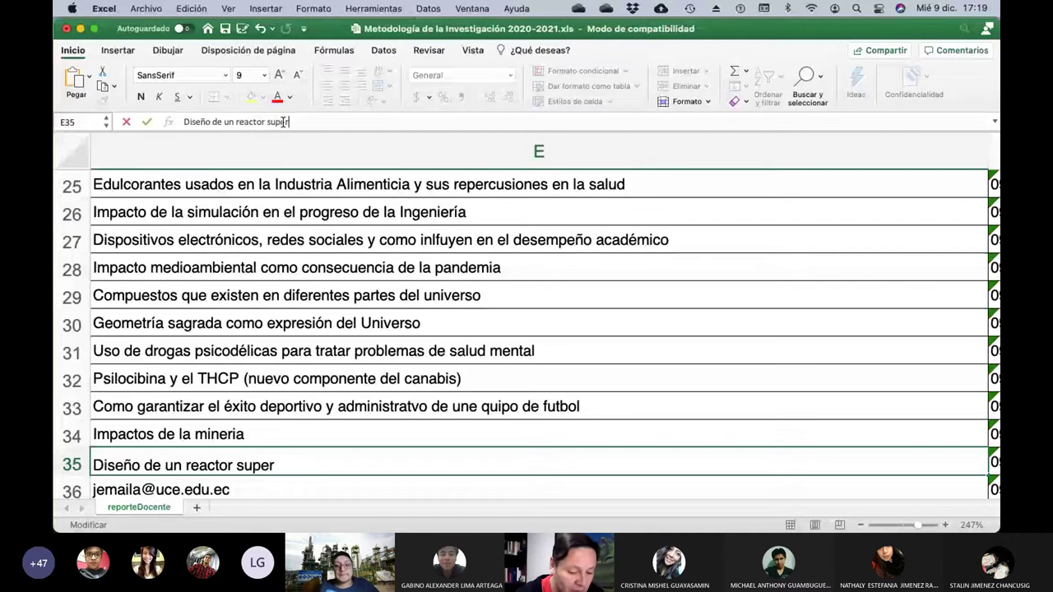
pyautogui.write('crítico p')
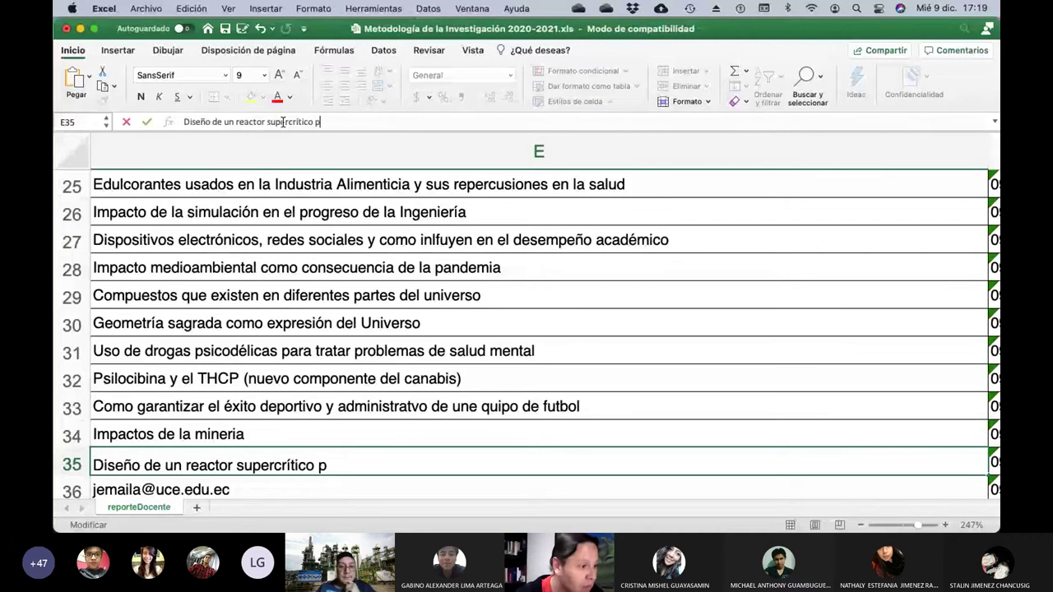
pyautogui.press('BackSpace')
pyautogui.write('para l')
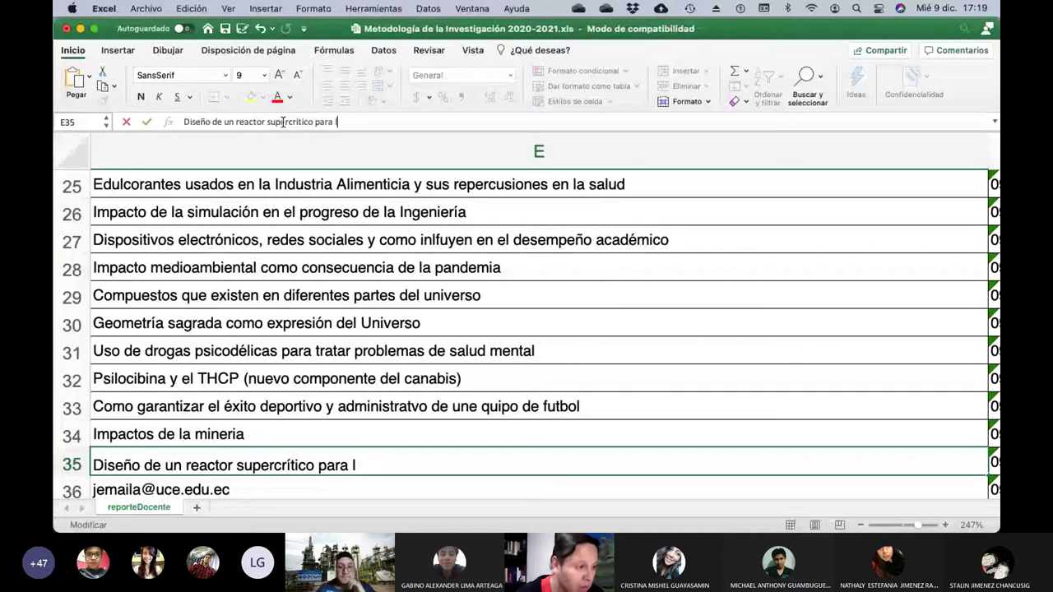
pyautogui.write('a extracción')
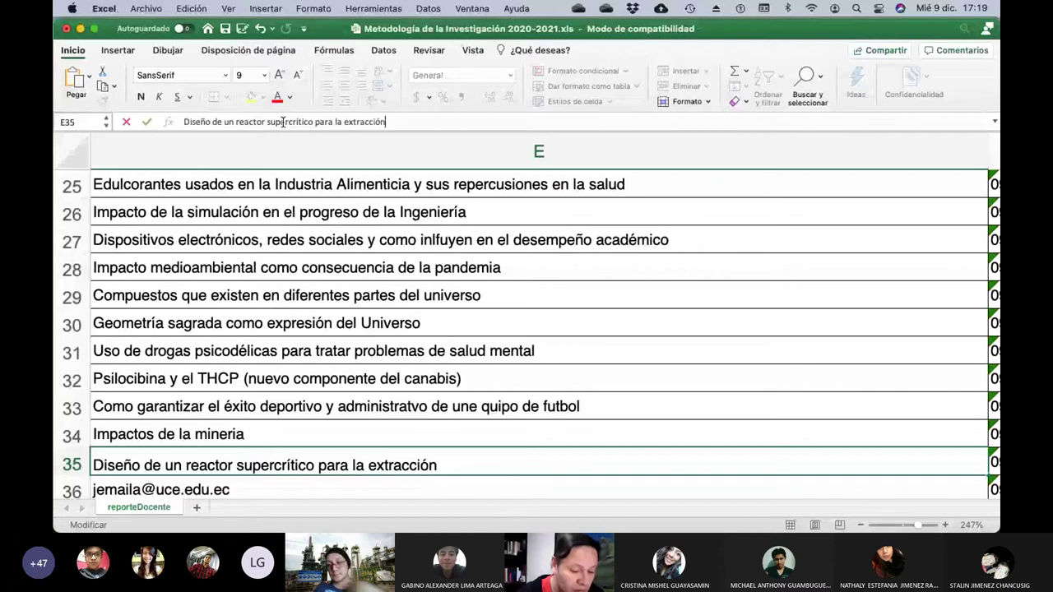
pyautogui.write(' de CBD')
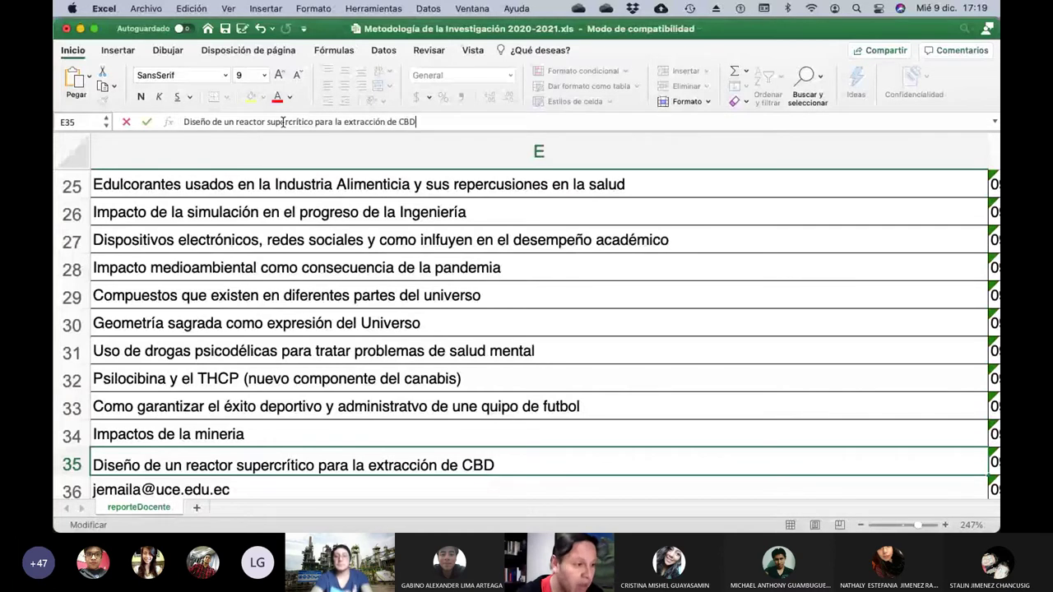
pyautogui.press('Return')
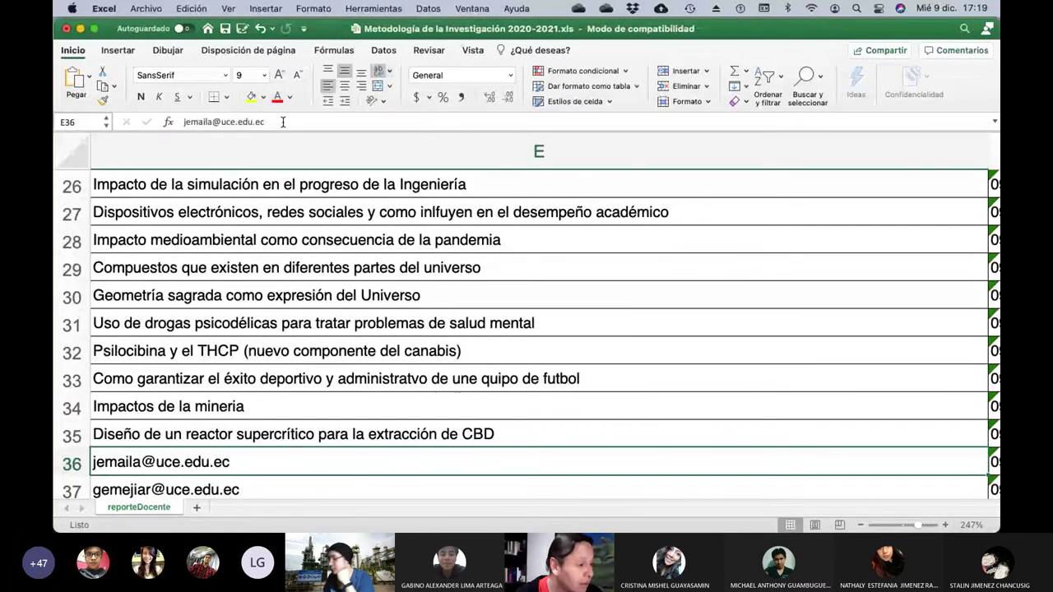
# Clear E36's email and paste/type 'Nuevos sabores para cervezas artesanales a partir de frutas'.
pyautogui.press('Left')
pyautogui.press('Left')
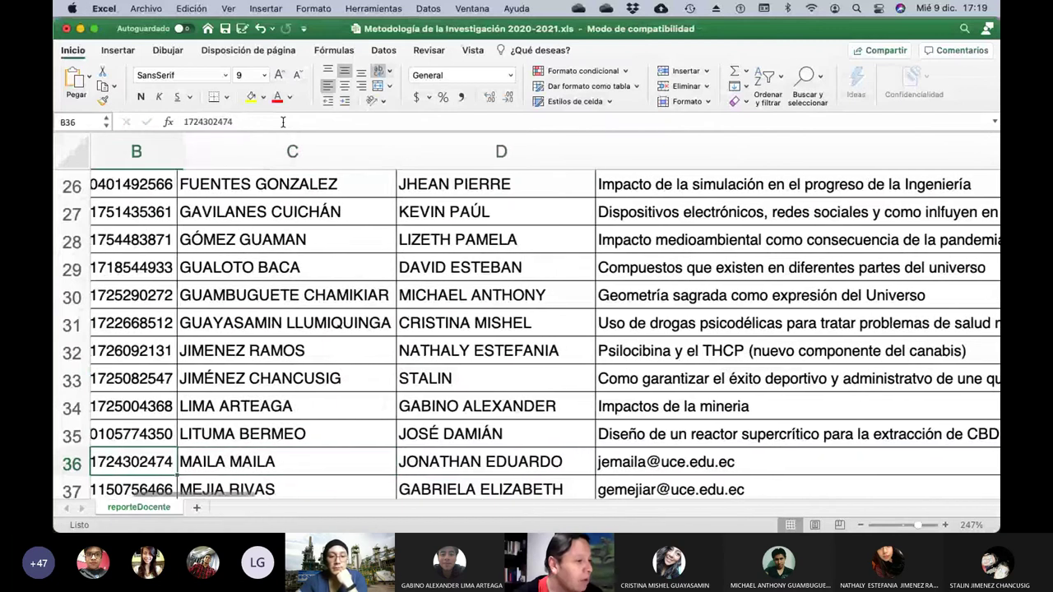
pyautogui.press('Right')
pyautogui.press('Right')
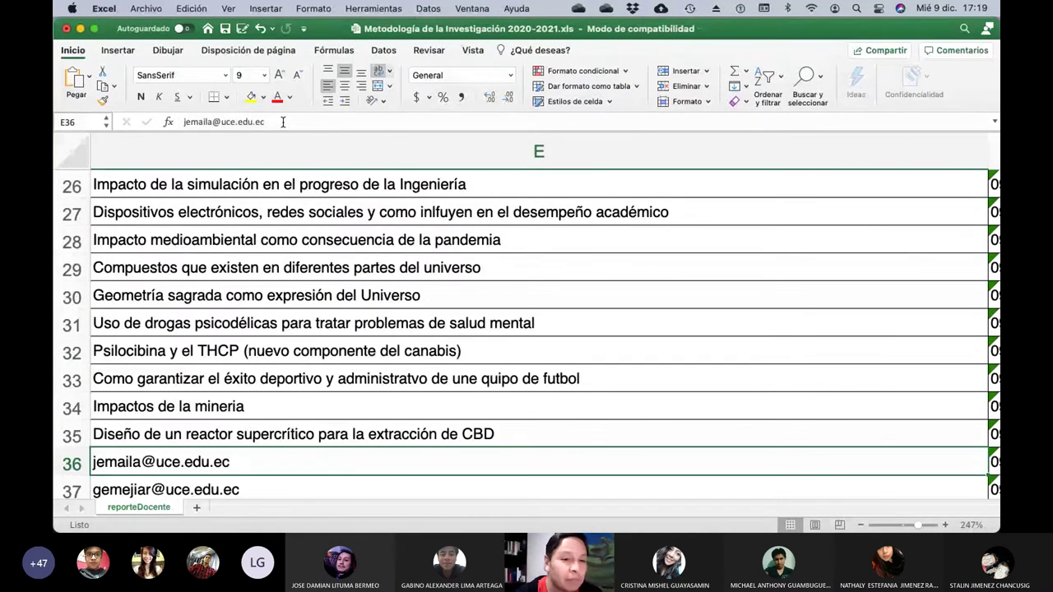
pyautogui.click(282, 122)
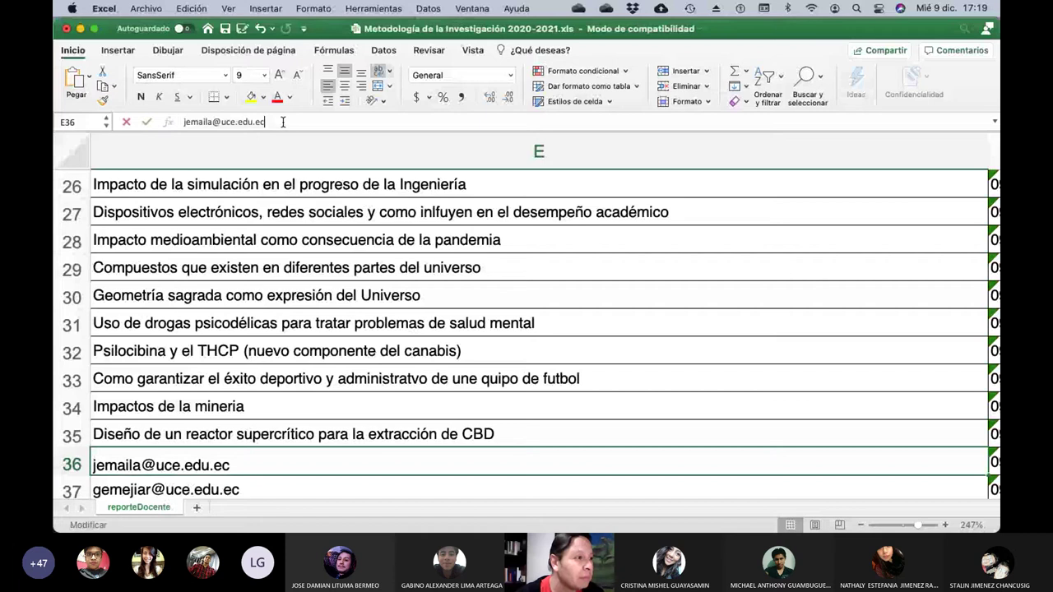
pyautogui.press('BackSpace')
pyautogui.press('BackSpace')
pyautogui.press('BackSpace')
pyautogui.press('BackSpace')
pyautogui.press('BackSpace')
pyautogui.press('BackSpace')
pyautogui.press('BackSpace')
pyautogui.press('BackSpace')
pyautogui.press('BackSpace')
pyautogui.press('BackSpace')
pyautogui.press('BackSpace')
pyautogui.press('BackSpace')
pyautogui.press('BackSpace')
pyautogui.press('BackSpace')
pyautogui.press('BackSpace')
pyautogui.press('BackSpace')
pyautogui.press('BackSpace')
pyautogui.press('BackSpace')
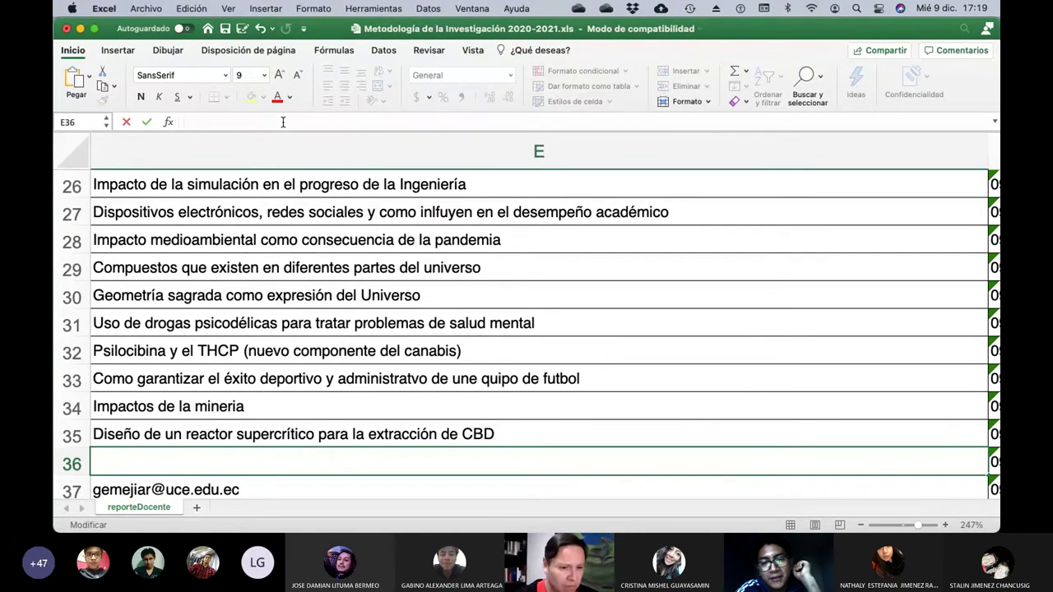
pyautogui.write('Nuevas tecnologías de destilación de bebidas alcoholicas (Reducción de huella de carbono)')
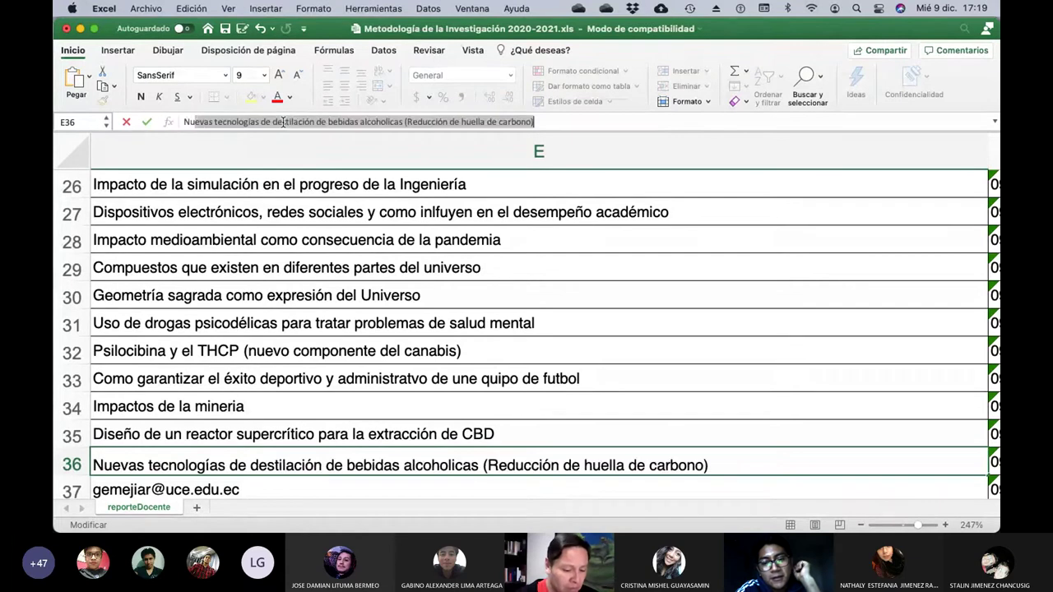
pyautogui.write('vos sabores par')
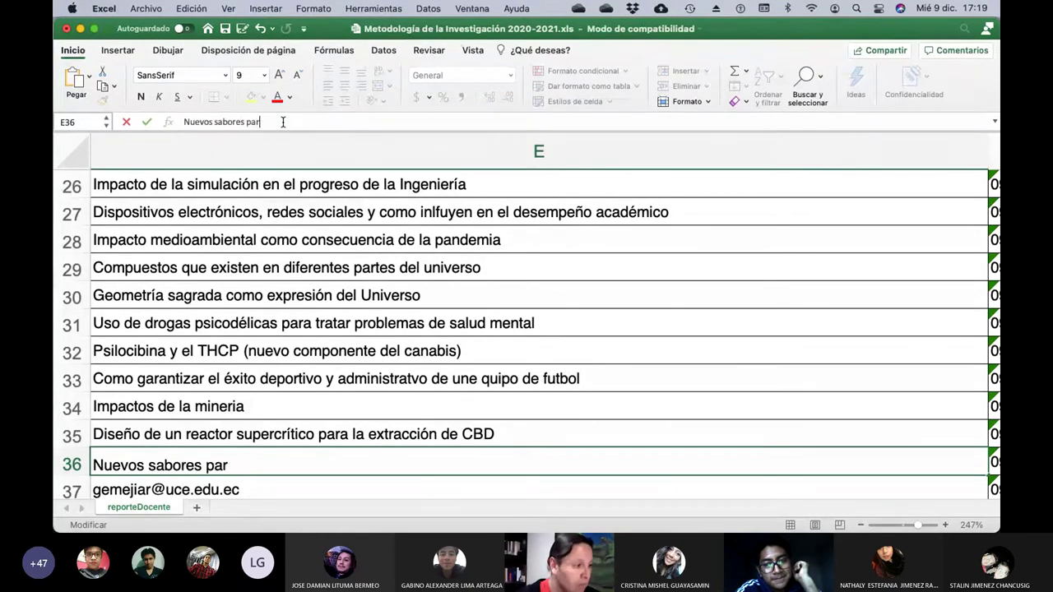
pyautogui.write('a cervez')
pyautogui.write('as ')
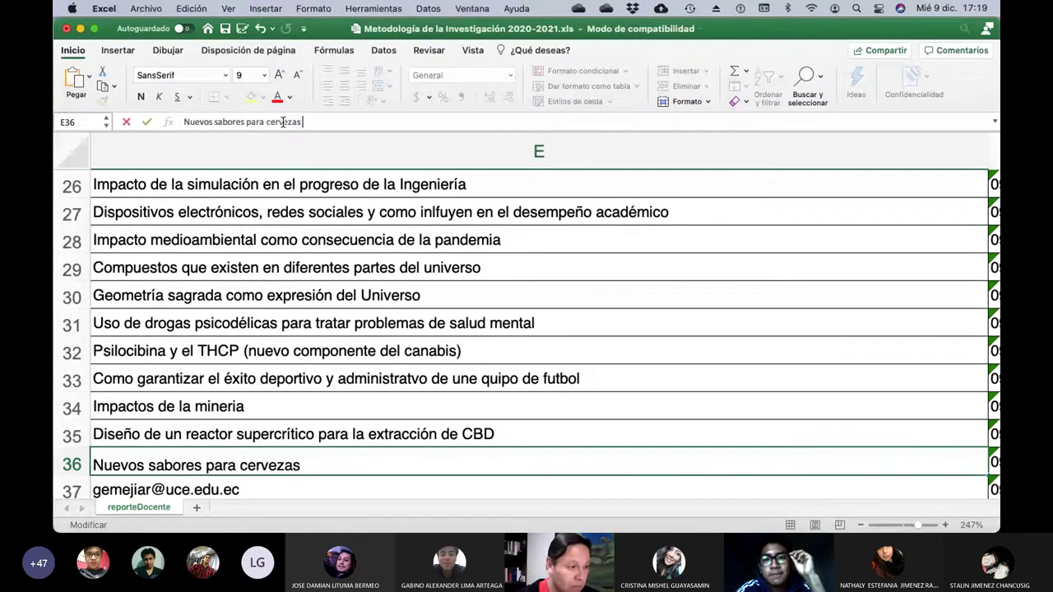
pyautogui.write('artesanales a ')
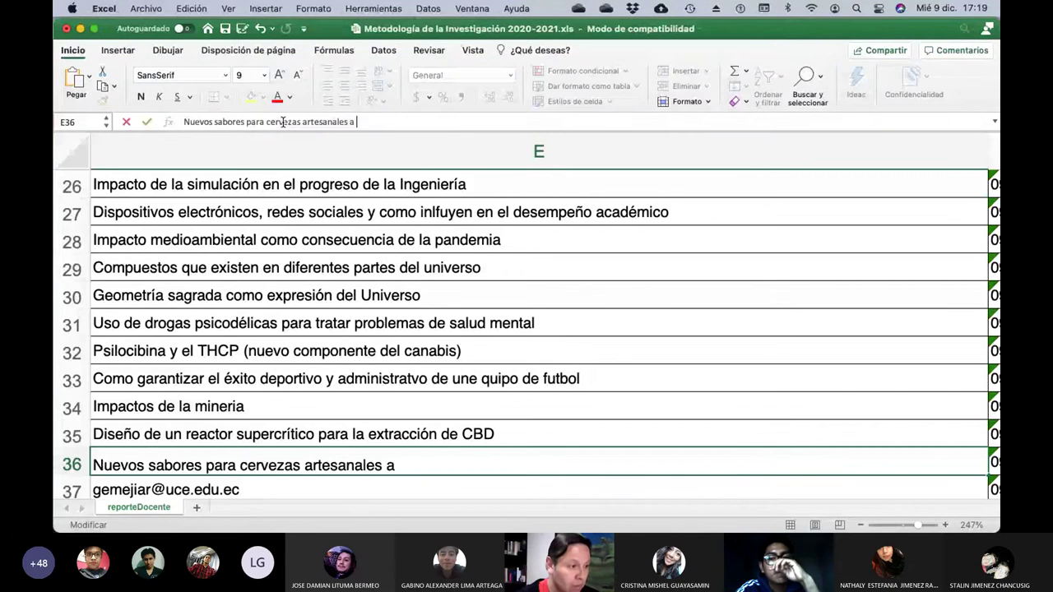
pyautogui.write('partir de frutas')
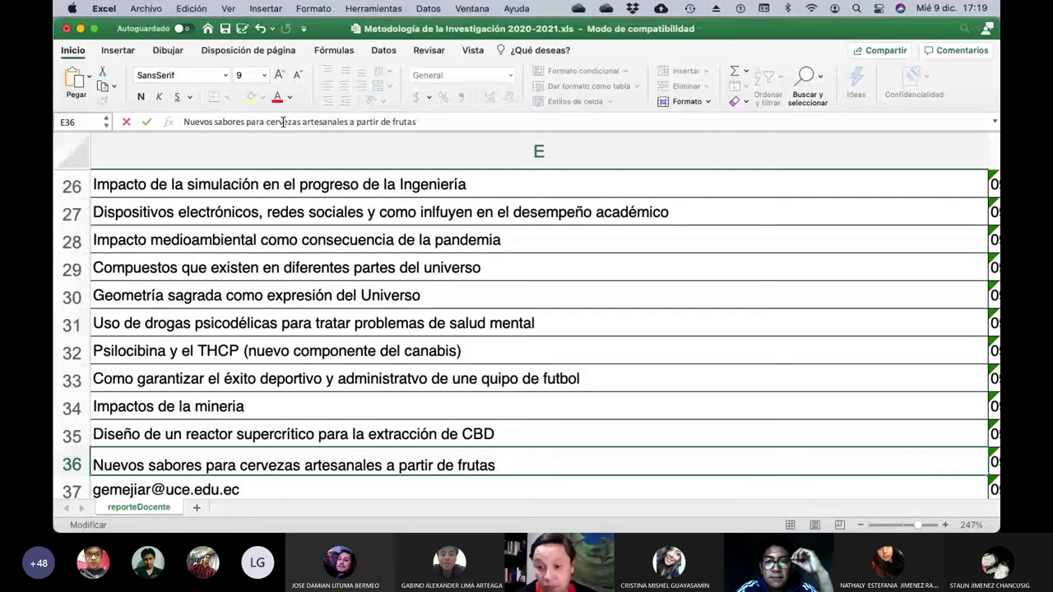
# Commit row 36's title, then replace E37's email with 'Estudio del potencial farmacológico del arbol de NEEM'.
pyautogui.press('Return')
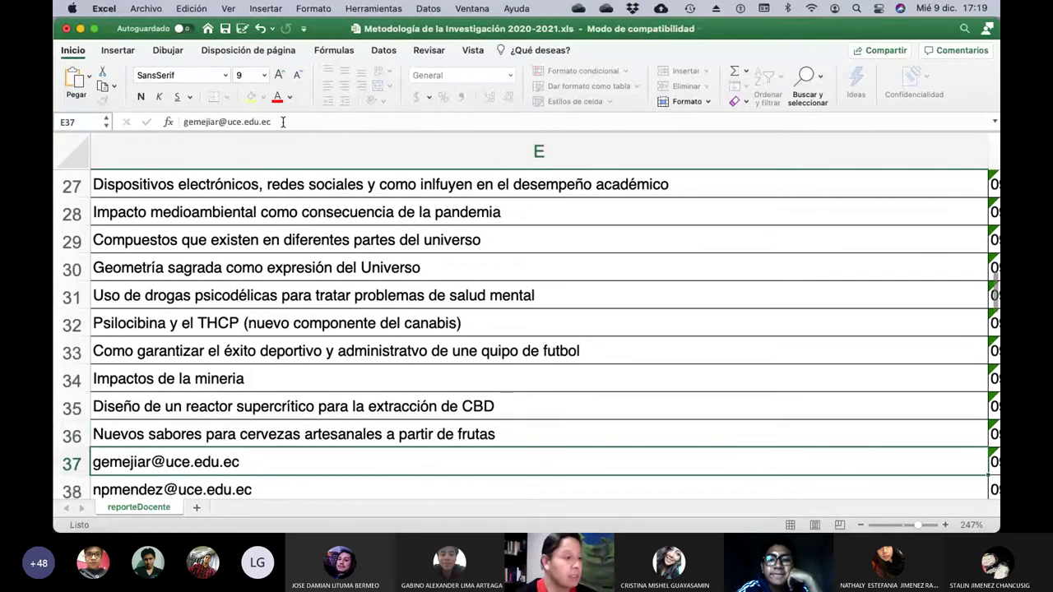
pyautogui.press('Left')
pyautogui.press('Left')
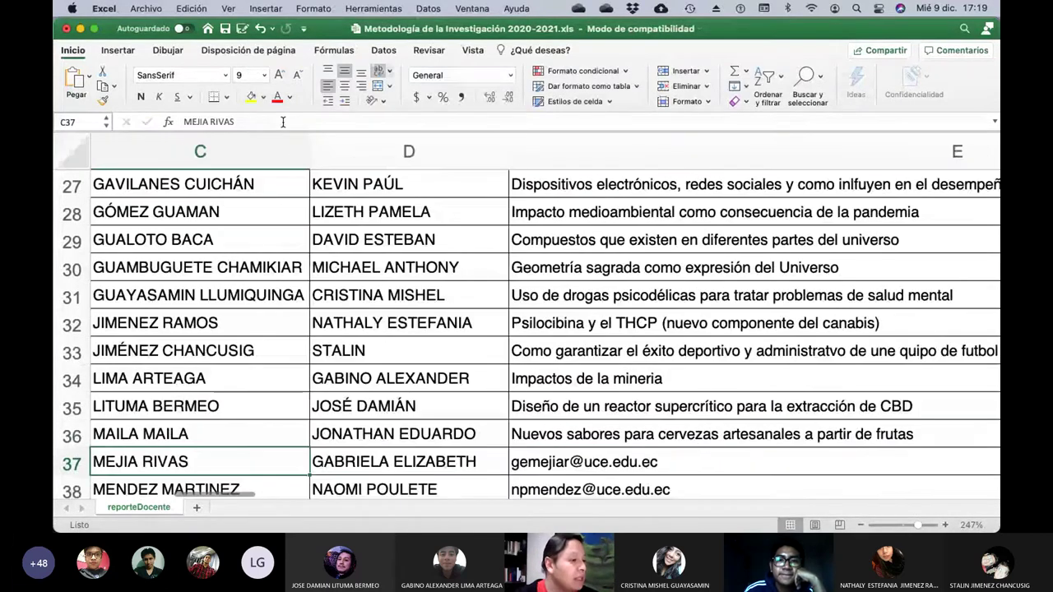
pyautogui.press('Right')
pyautogui.press('Right')
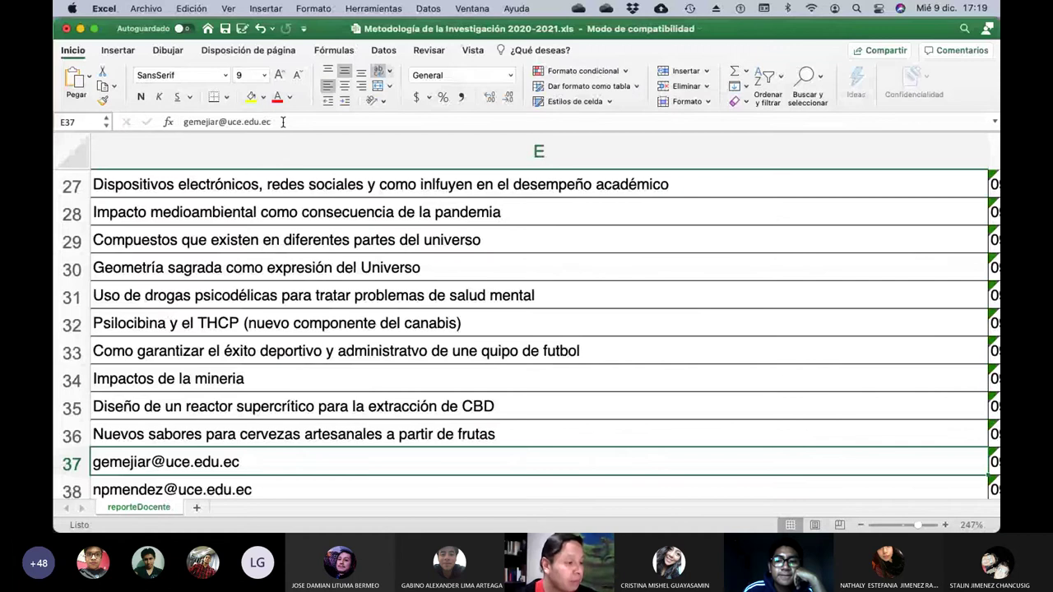
pyautogui.click(282, 122)
pyautogui.press('BackSpace')
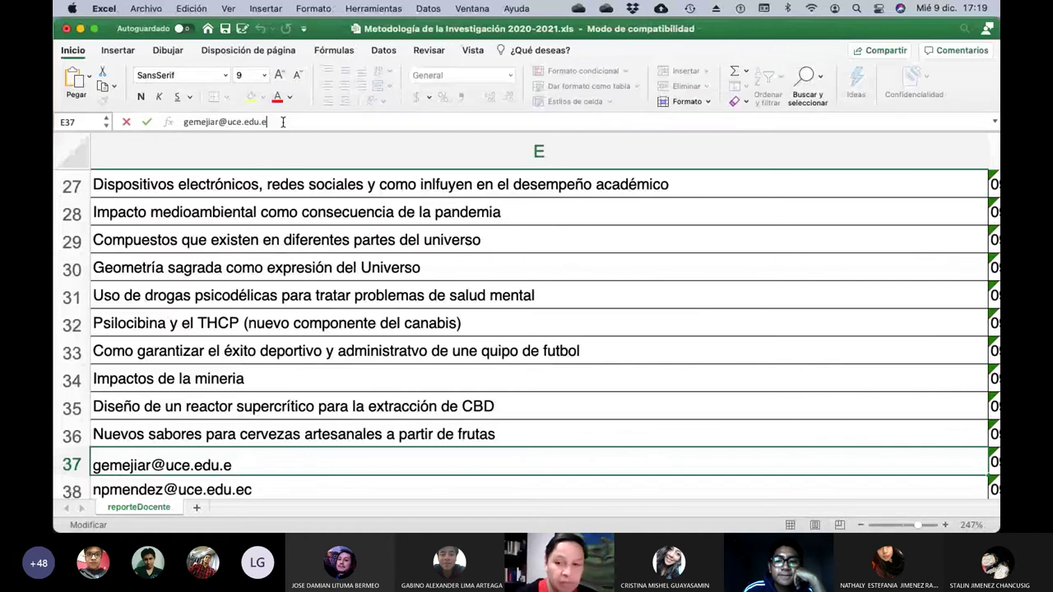
pyautogui.press('BackSpace')
pyautogui.press('BackSpace')
pyautogui.press('BackSpace')
pyautogui.press('BackSpace')
pyautogui.press('BackSpace')
pyautogui.press('BackSpace')
pyautogui.press('BackSpace')
pyautogui.press('BackSpace')
pyautogui.press('BackSpace')
pyautogui.press('BackSpace')
pyautogui.press('BackSpace')
pyautogui.press('BackSpace')
pyautogui.press('BackSpace')
pyautogui.press('BackSpace')
pyautogui.press('BackSpace')
pyautogui.press('BackSpace')
pyautogui.press('BackSpace')
pyautogui.press('BackSpace')
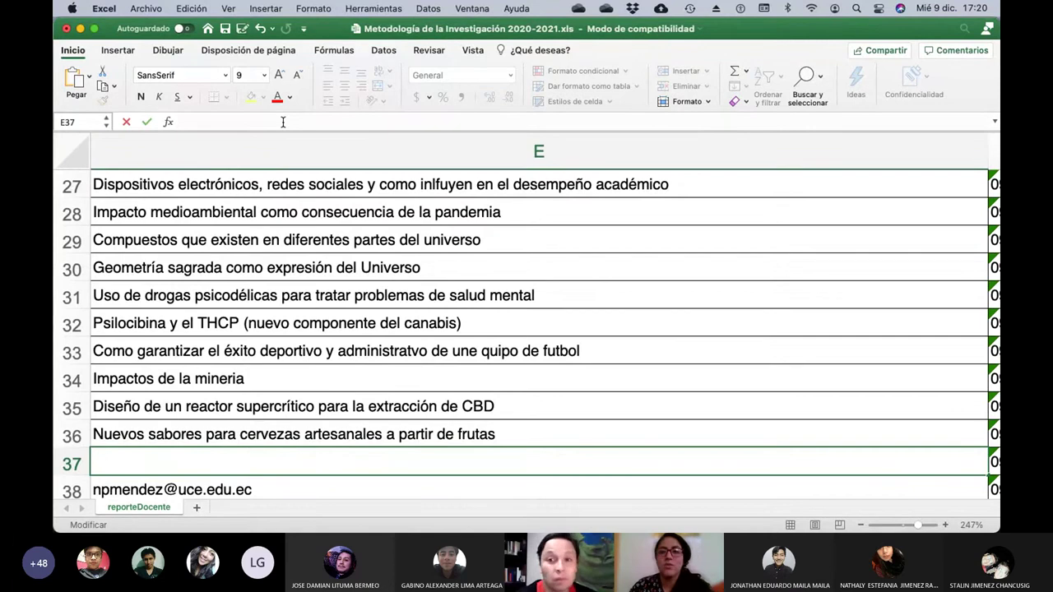
pyautogui.write('Est')
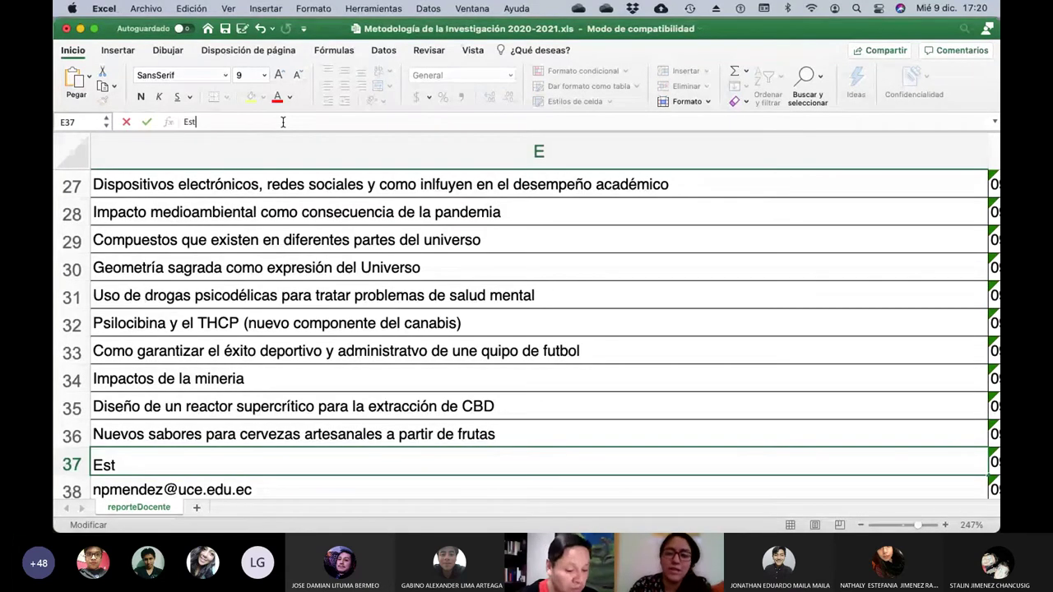
pyautogui.write('udio del p')
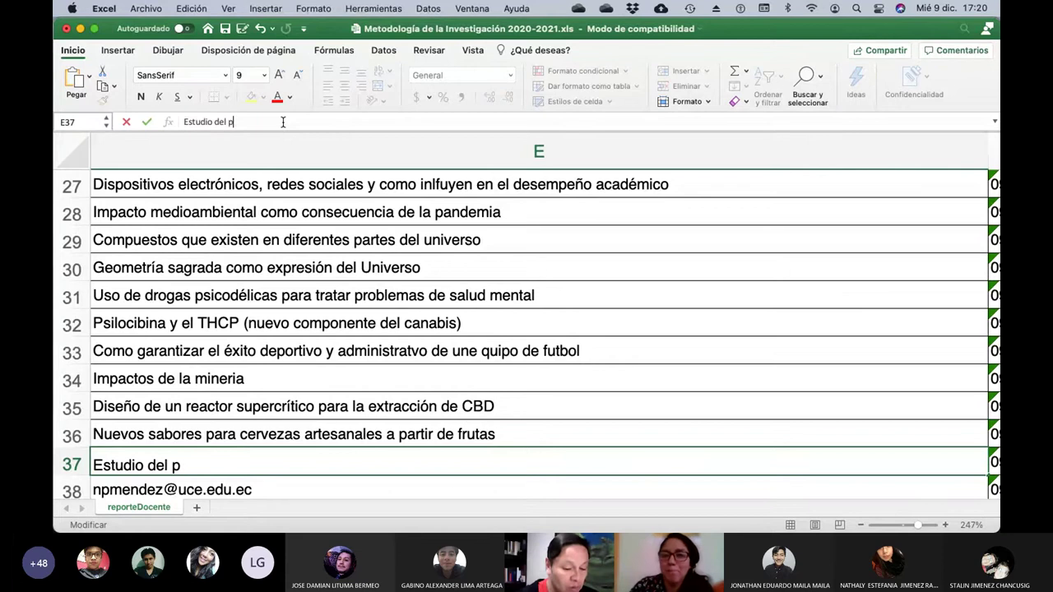
pyautogui.write('otencial farmac')
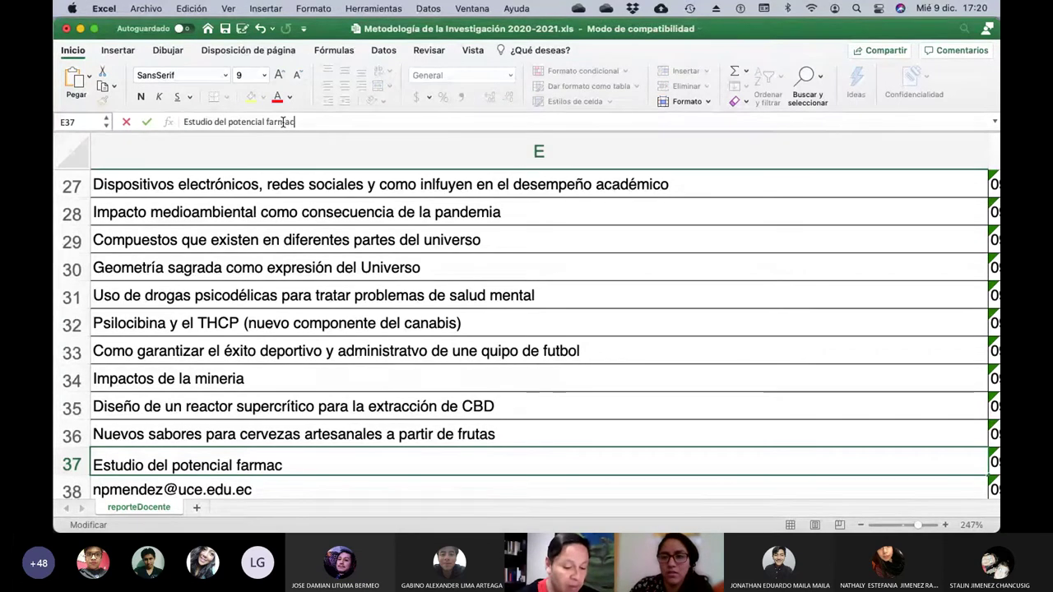
pyautogui.write('ológico ')
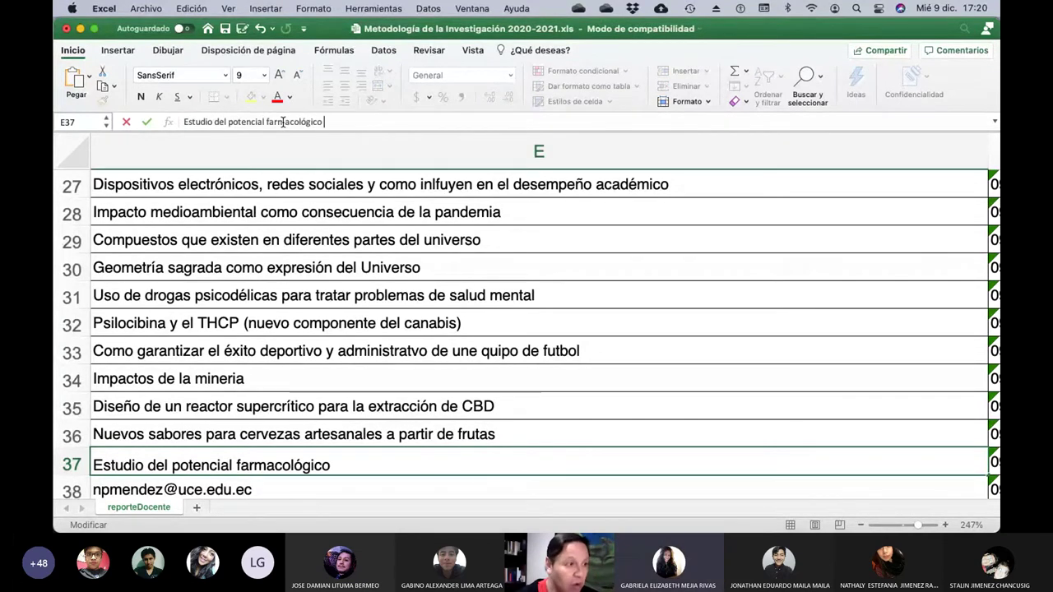
pyautogui.write('del arbol')
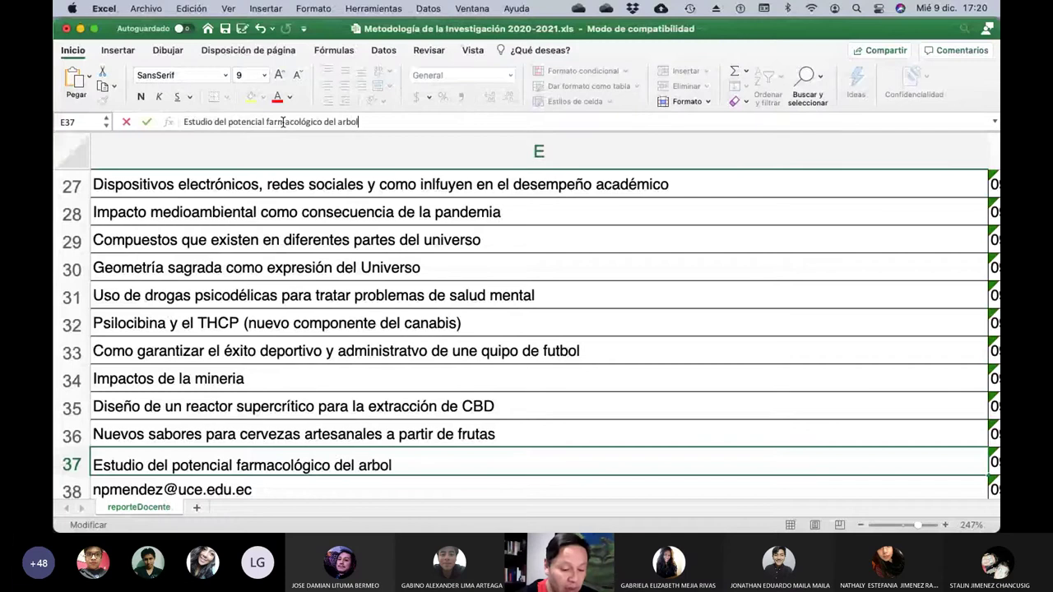
pyautogui.write(' de')
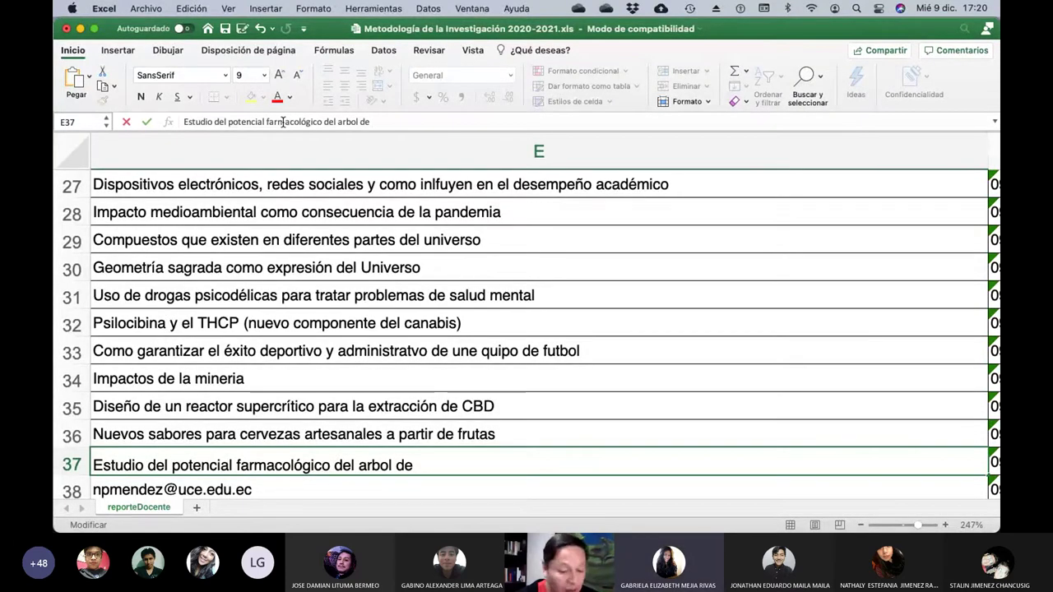
pyautogui.write(' N')
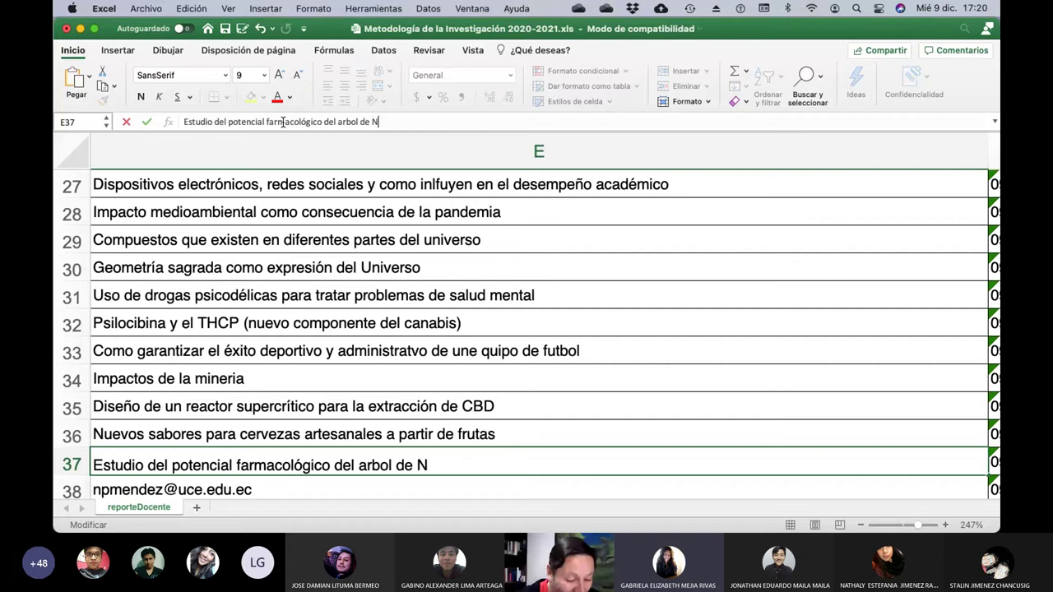
pyautogui.write('EEM')
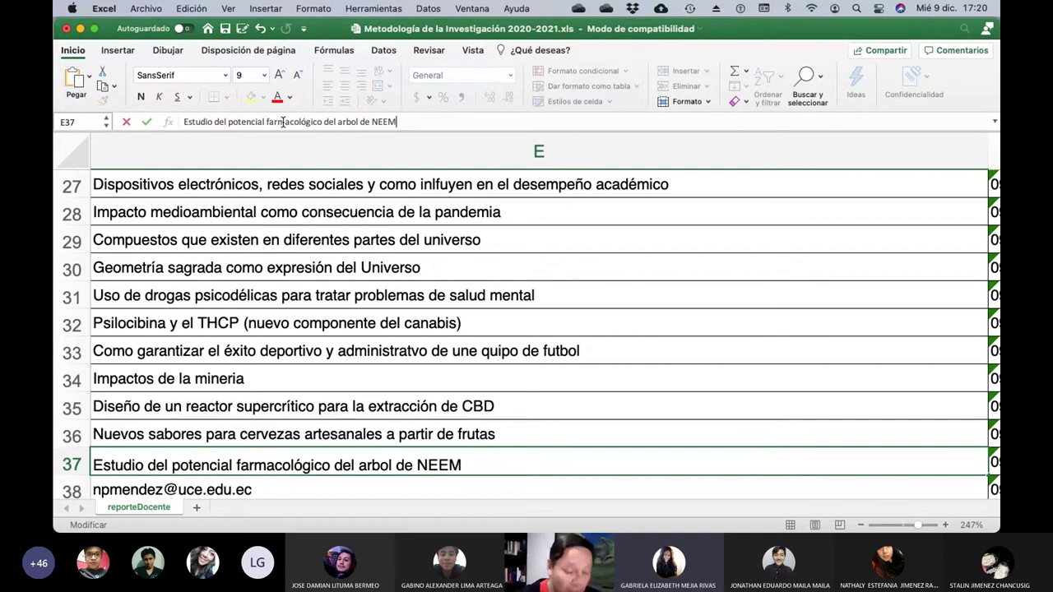
pyautogui.press('Return')
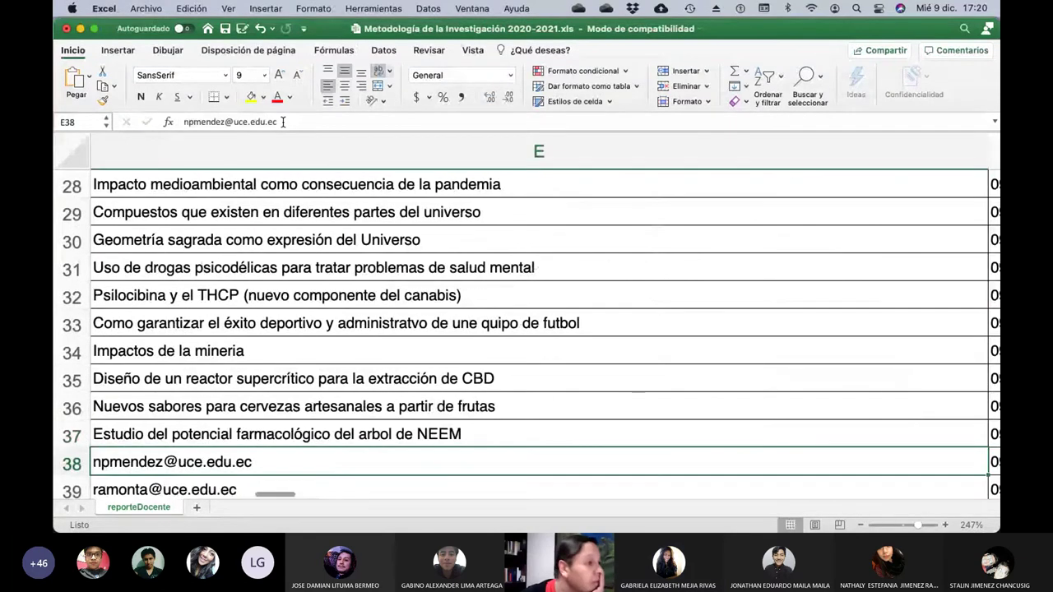
# Clear E38's email and type 'La danza folclorica y su reflejo en las tradiciones ecuatorianas'.
pyautogui.click(283, 122)
pyautogui.press('BackSpace')
pyautogui.press('BackSpace')
pyautogui.press('BackSpace')
pyautogui.press('BackSpace')
pyautogui.press('BackSpace')
pyautogui.press('BackSpace')
pyautogui.press('BackSpace')
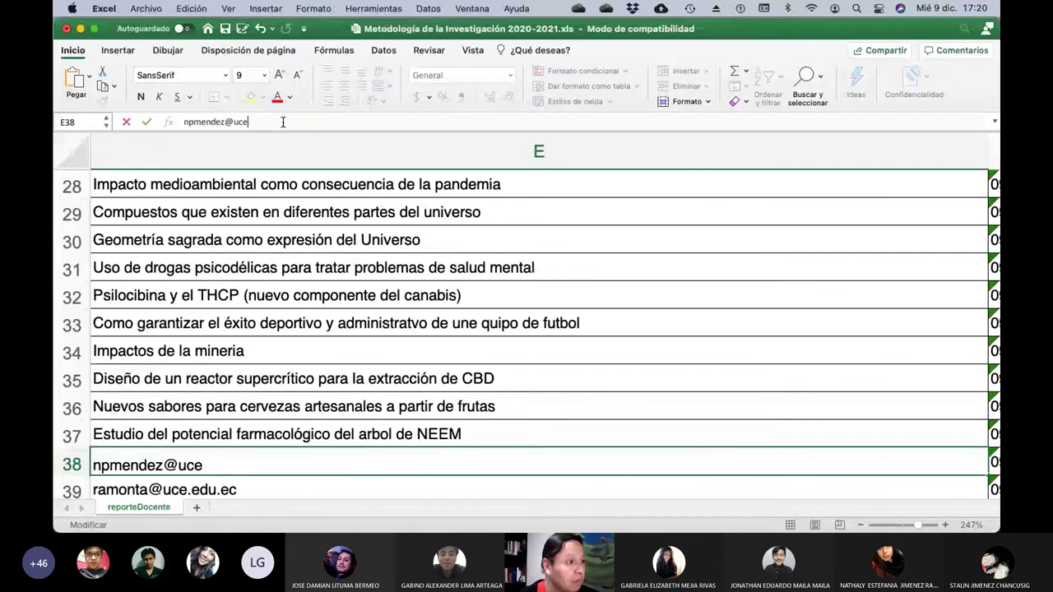
pyautogui.press('BackSpace')
pyautogui.press('BackSpace')
pyautogui.press('BackSpace')
pyautogui.press('BackSpace')
pyautogui.press('BackSpace')
pyautogui.press('BackSpace')
pyautogui.press('BackSpace')
pyautogui.press('BackSpace')
pyautogui.press('BackSpace')
pyautogui.press('BackSpace')
pyautogui.press('BackSpace')
pyautogui.press('BackSpace')
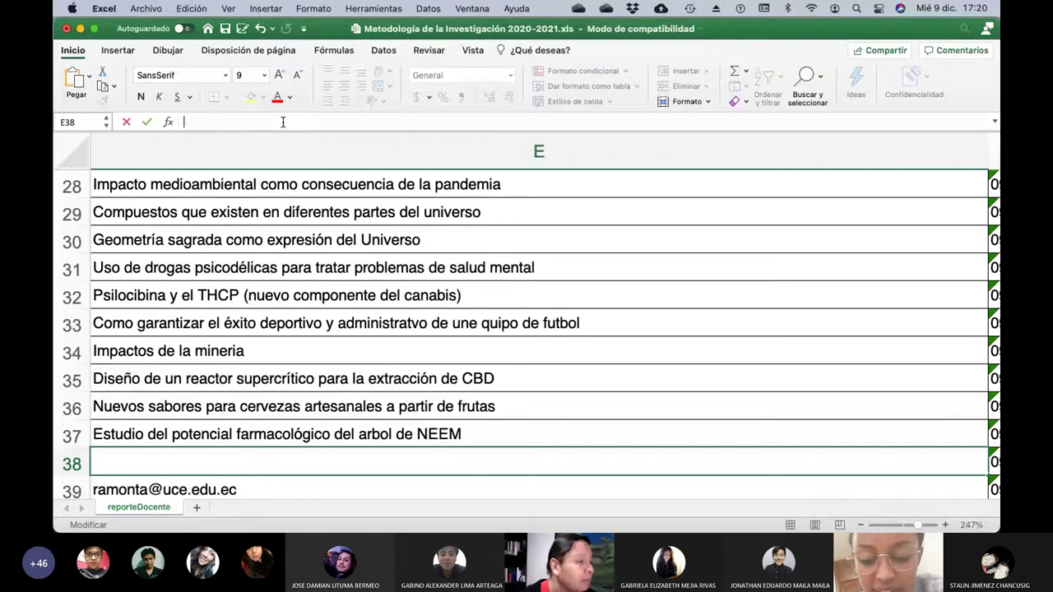
pyautogui.write('La danza ')
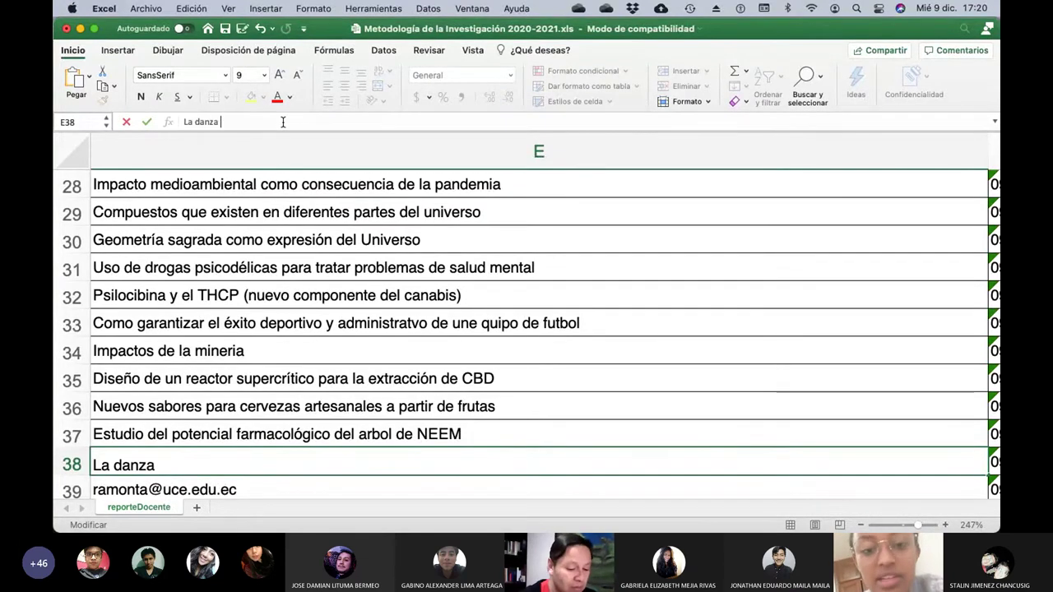
pyautogui.write('folclorica')
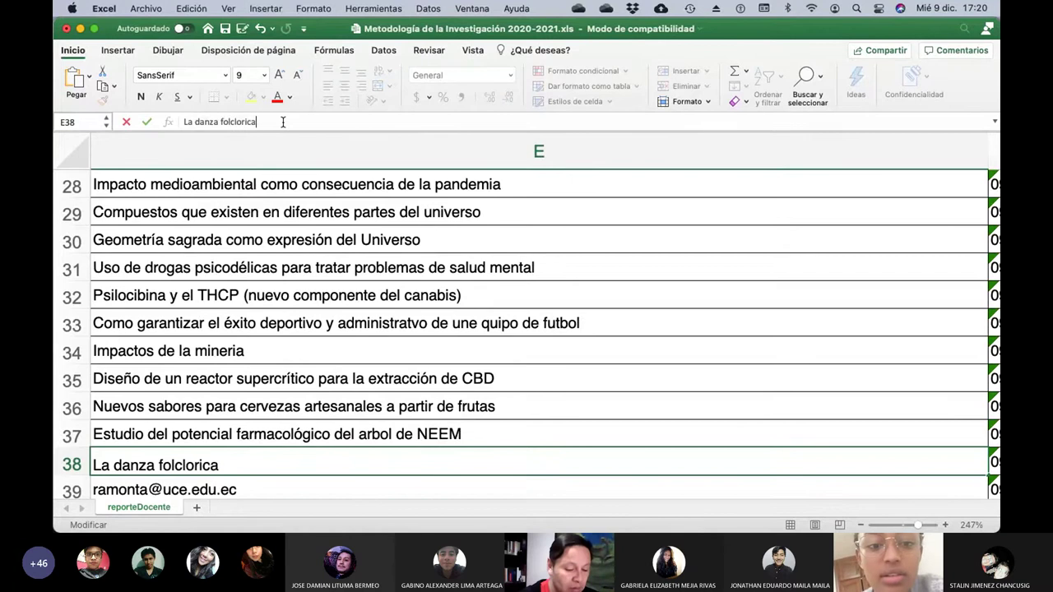
pyautogui.write(' y su reflejo en la')
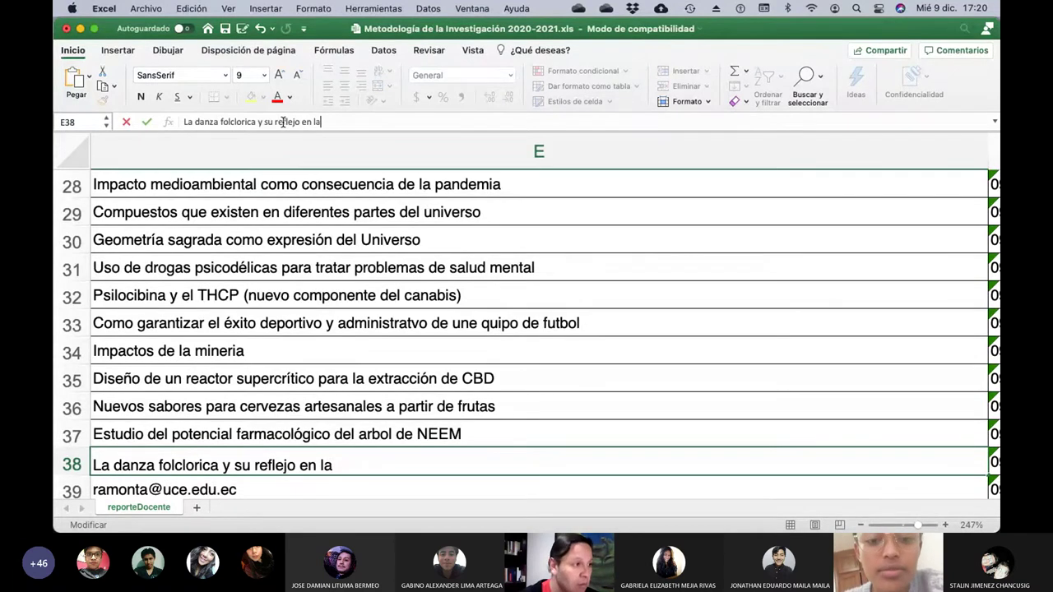
pyautogui.write('s tradicon')
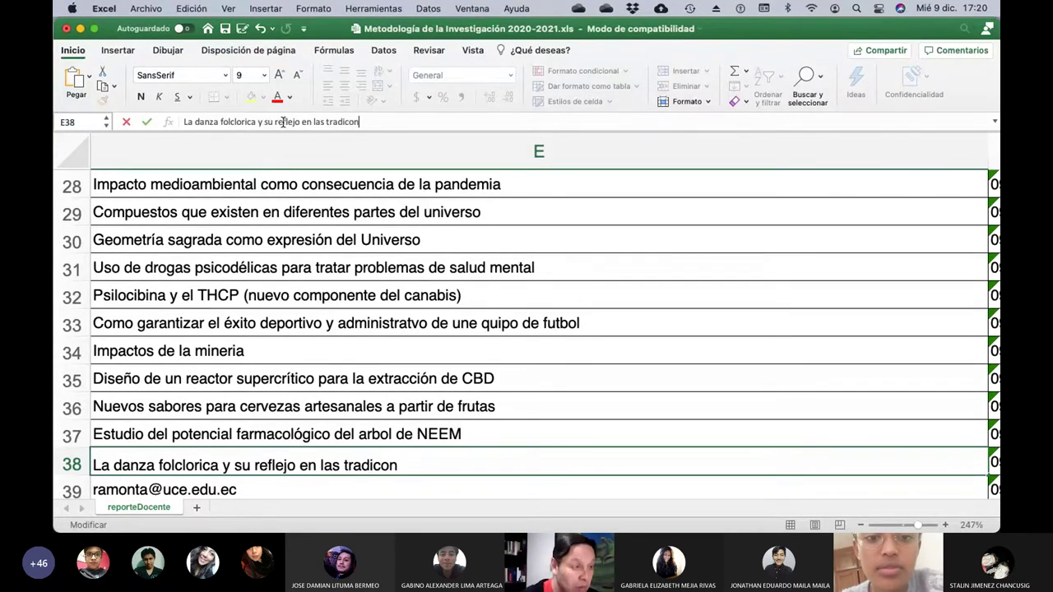
pyautogui.press('BackSpace')
pyautogui.press('BackSpace')
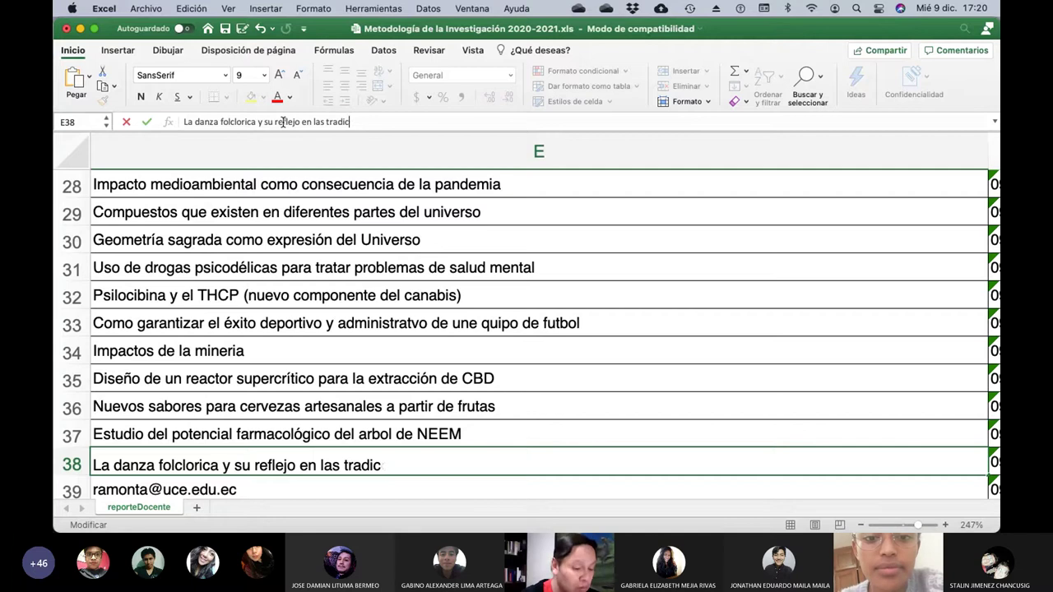
pyautogui.write('iones ecuator')
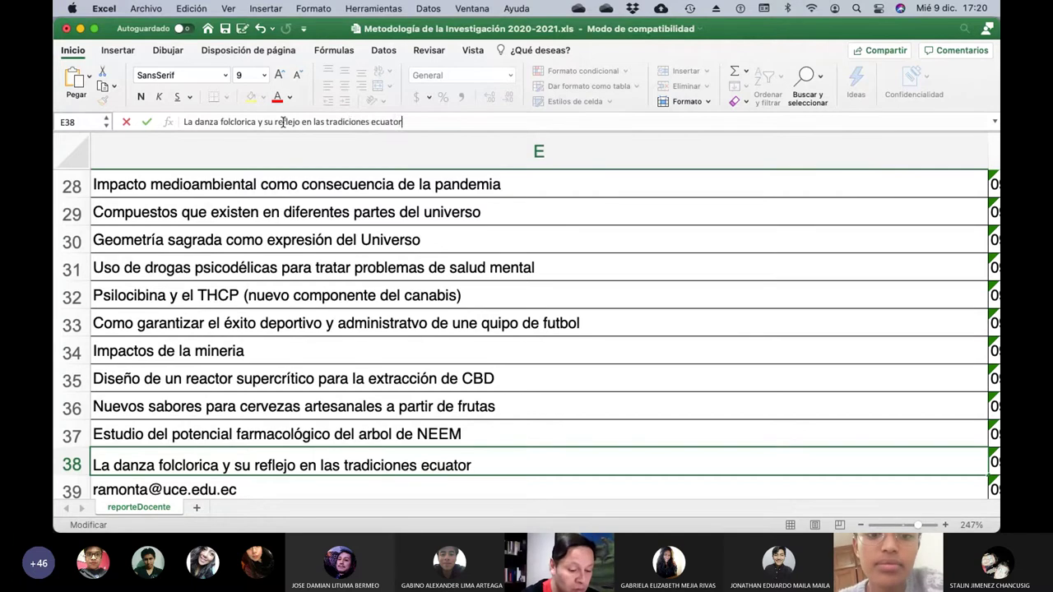
pyautogui.write('ianas')
# Commit the row 38 folk-dance topic and check the row 39 student's name.
pyautogui.press('Return')
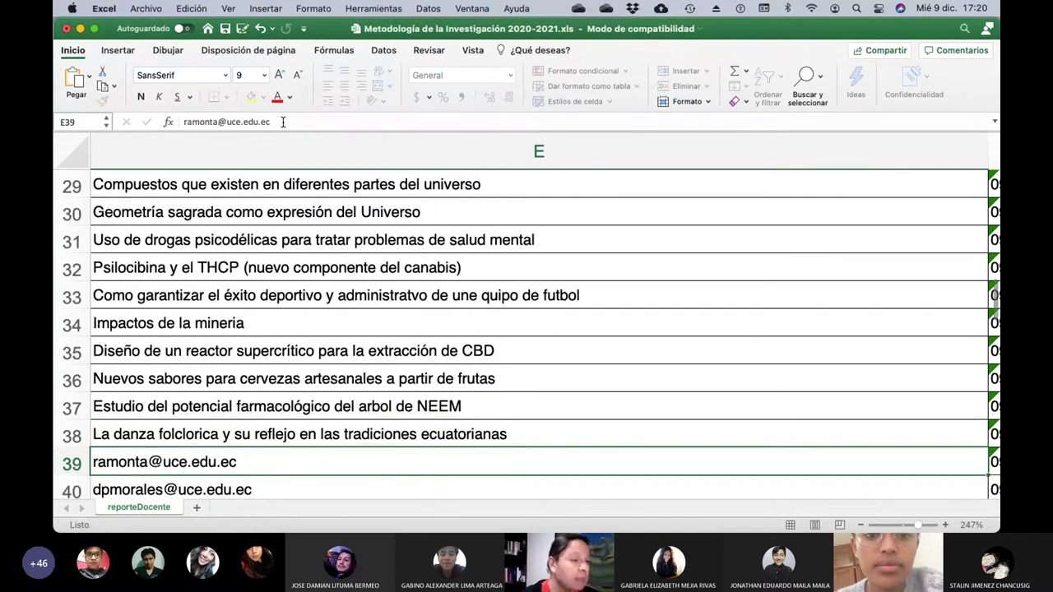
pyautogui.press('Left')
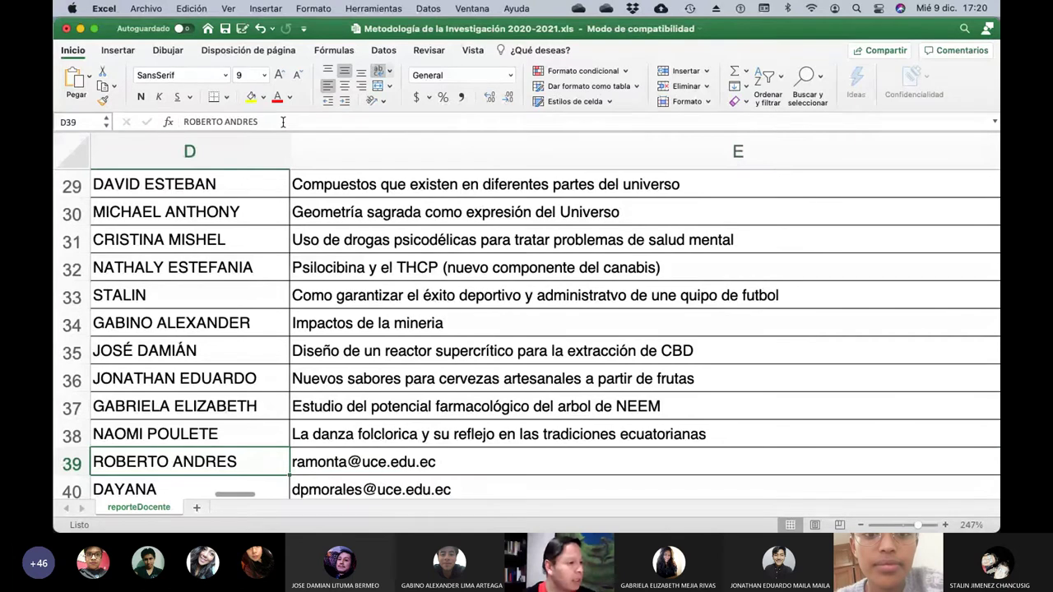
pyautogui.press('Left')
pyautogui.press('Right')
pyautogui.press('Right')
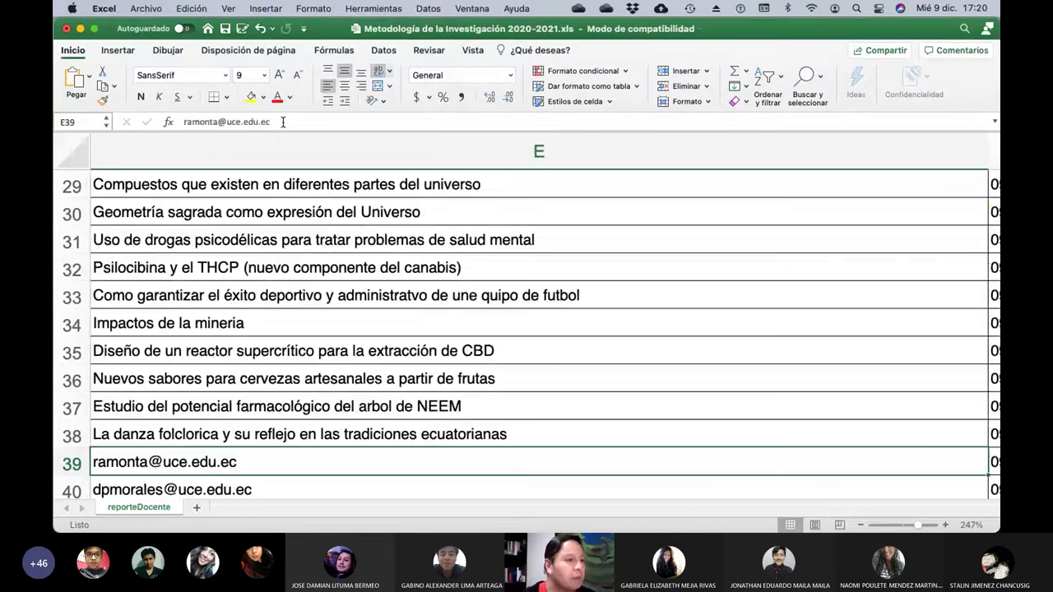
# Keep E39's email, now shown as a link, and clear the email from E40.
pyautogui.click(283, 122)
pyautogui.press('Return')
pyautogui.press('BackSpace')
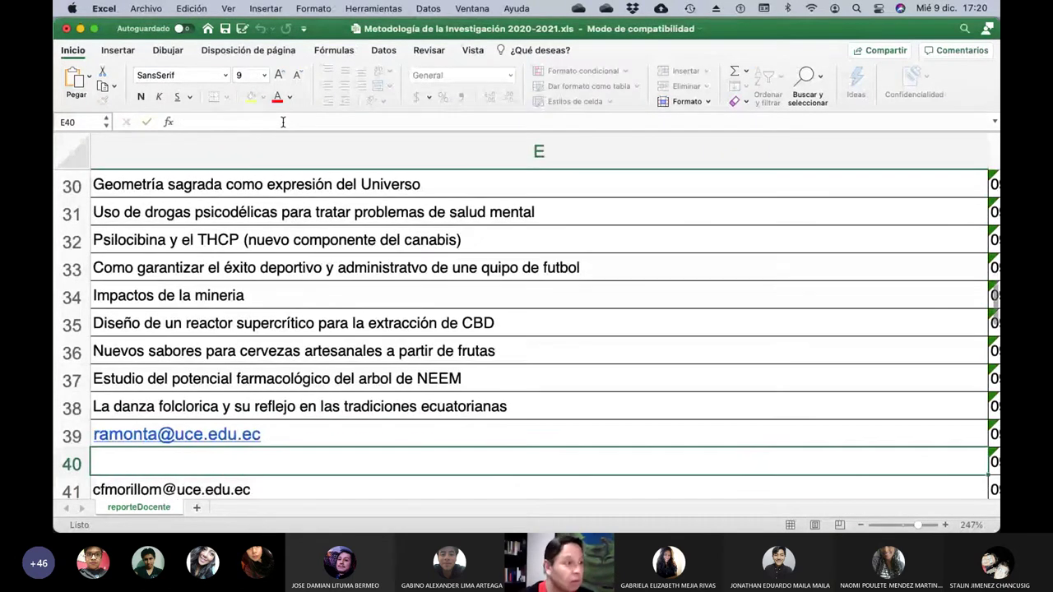
pyautogui.press('Up')
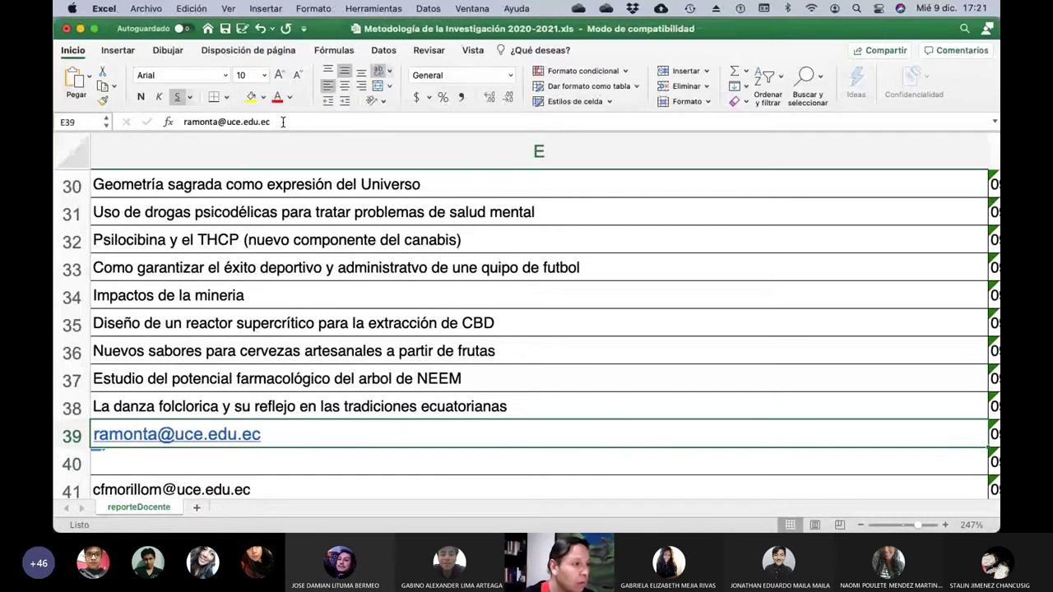
# Start replacing E39's email with 'No hay tema aun', then cancel, restoring the email.
pyautogui.click(283, 122)
pyautogui.press('BackSpace')
pyautogui.press('BackSpace')
pyautogui.press('BackSpace')
pyautogui.press('BackSpace')
pyautogui.press('BackSpace')
pyautogui.press('BackSpace')
pyautogui.press('BackSpace')
pyautogui.press('BackSpace')
pyautogui.press('BackSpace')
pyautogui.press('BackSpace')
pyautogui.press('BackSpace')
pyautogui.press('BackSpace')
pyautogui.press('BackSpace')
pyautogui.press('BackSpace')
pyautogui.press('BackSpace')
pyautogui.press('BackSpace')
pyautogui.press('BackSpace')
pyautogui.press('BackSpace')
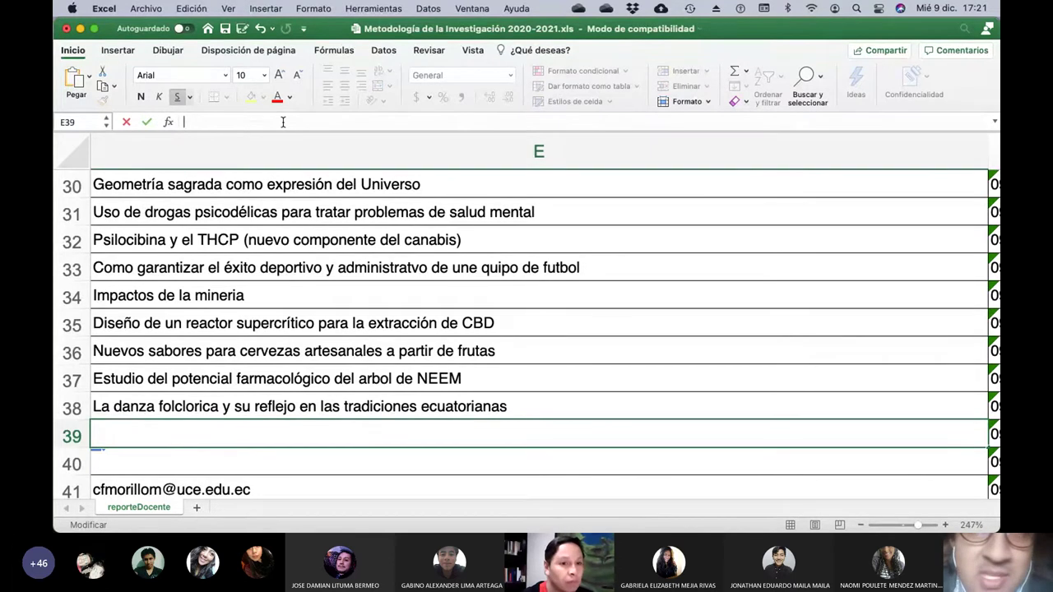
pyautogui.write('No hay ')
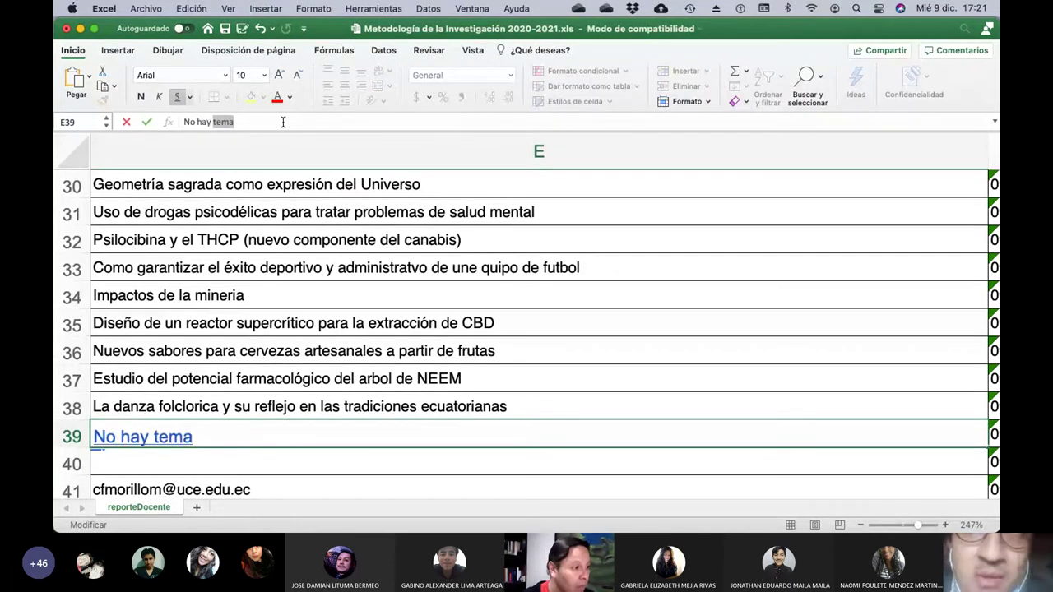
pyautogui.write('t')
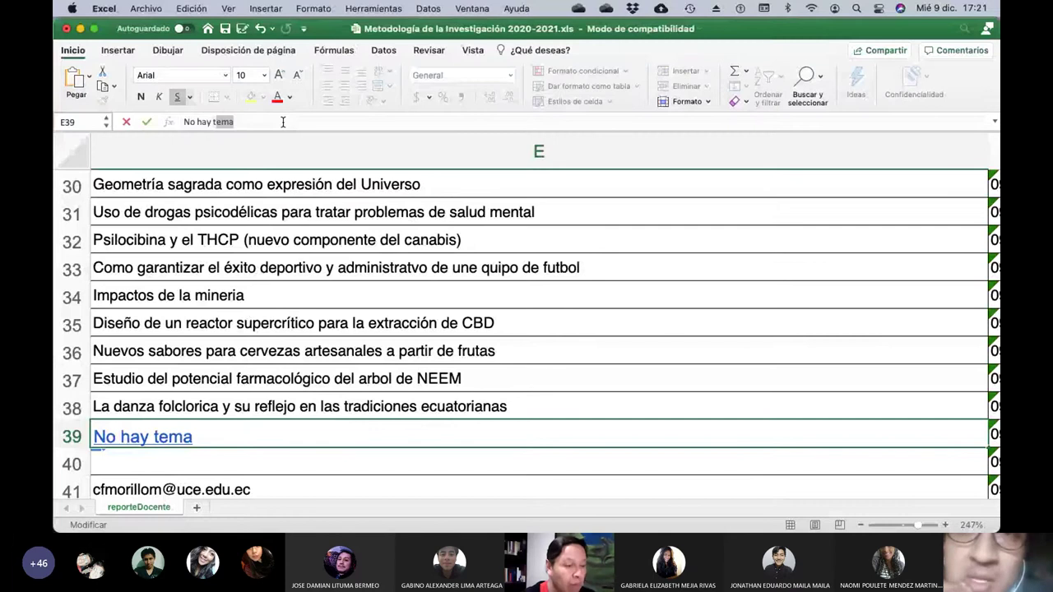
pyautogui.write('ema au')
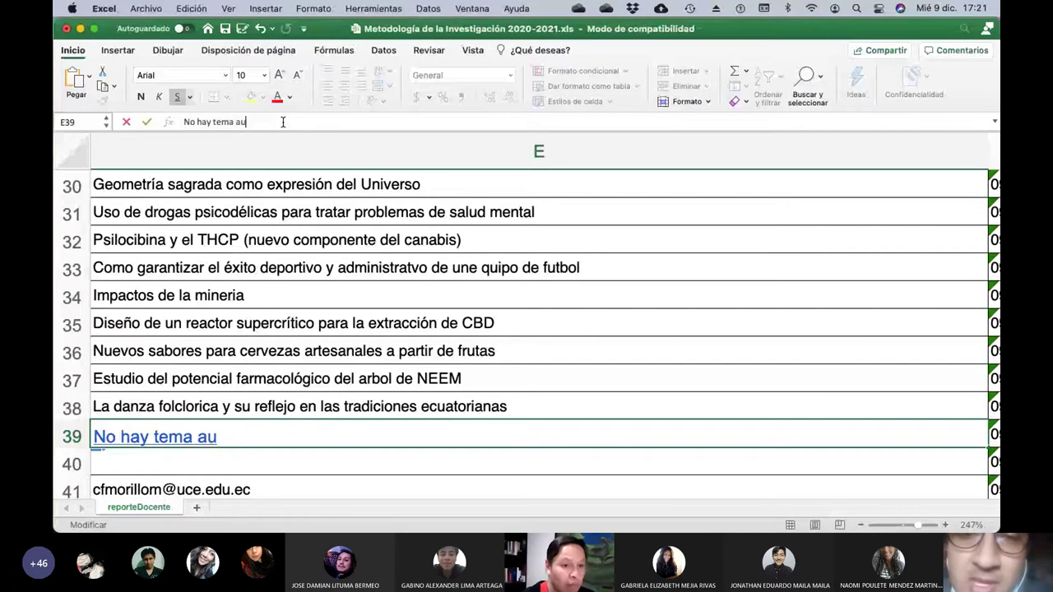
pyautogui.write('n')
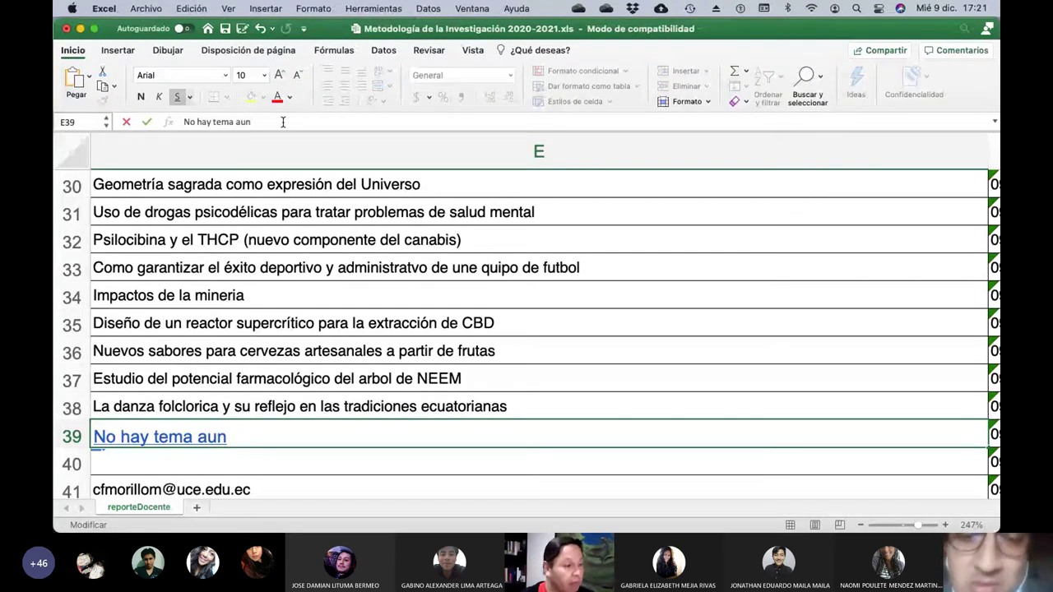
pyautogui.press('BackSpace')
pyautogui.press('BackSpace')
pyautogui.press('BackSpace')
pyautogui.press('BackSpace')
pyautogui.write('aun')
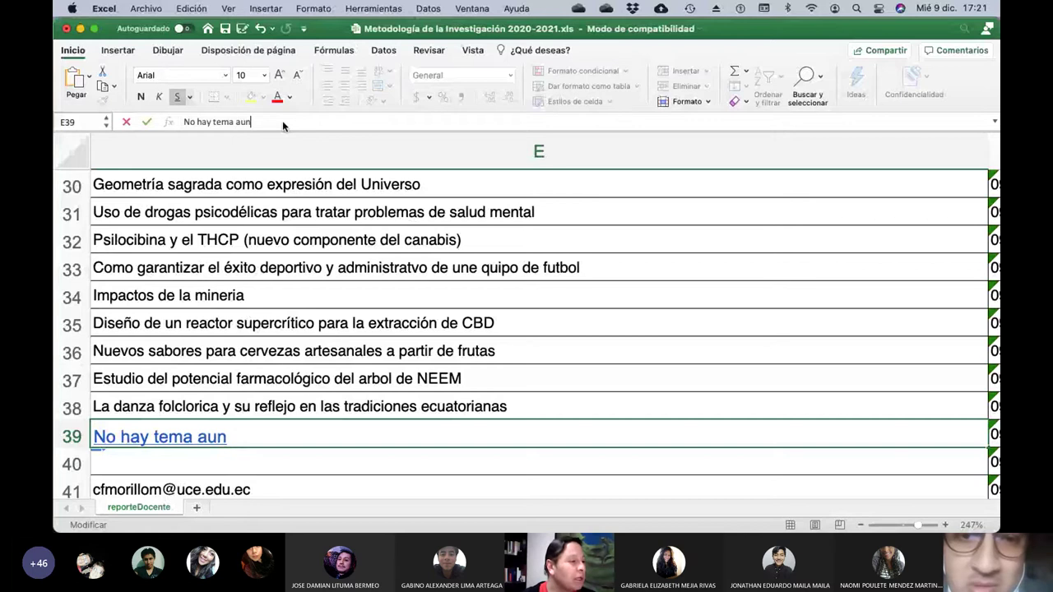
pyautogui.press('BackSpace')
pyautogui.press('BackSpace')
pyautogui.press('BackSpace')
pyautogui.press('BackSpace')
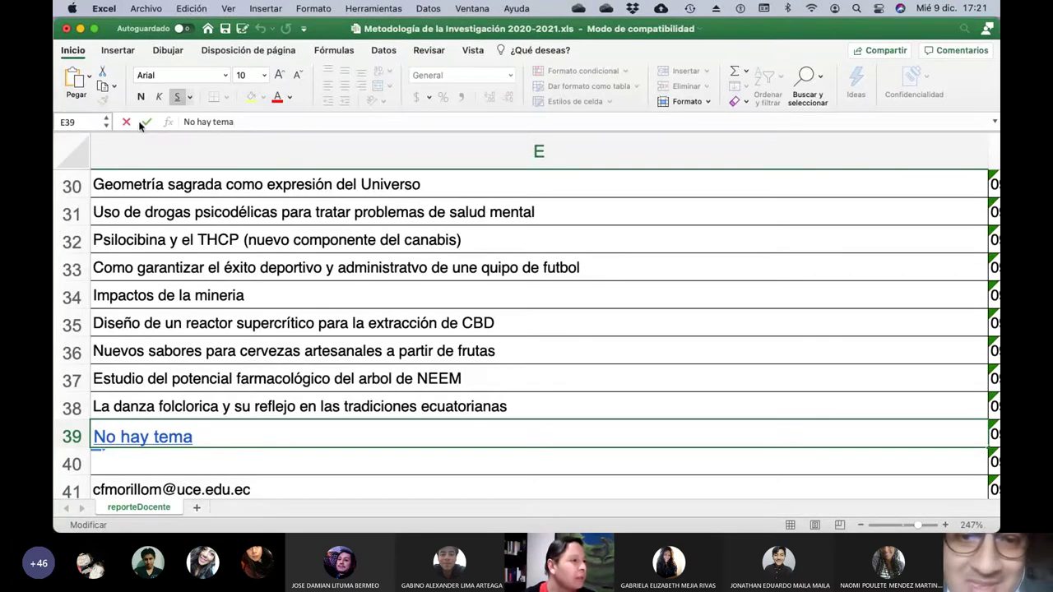
pyautogui.click(125, 123)
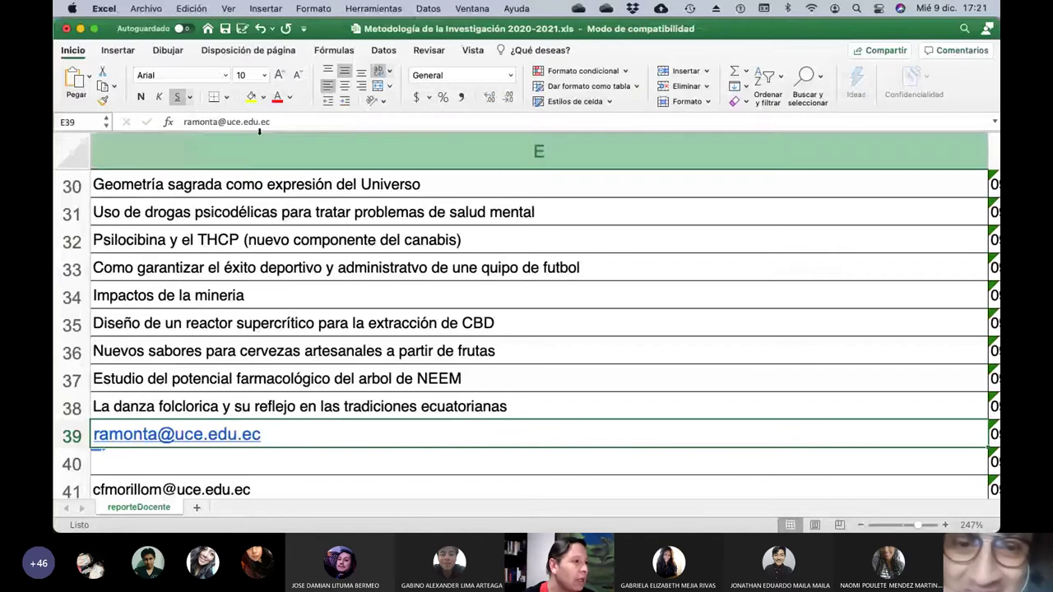
# Dismiss the Formato menu and return to cell E39.
pyautogui.click(302, 8)
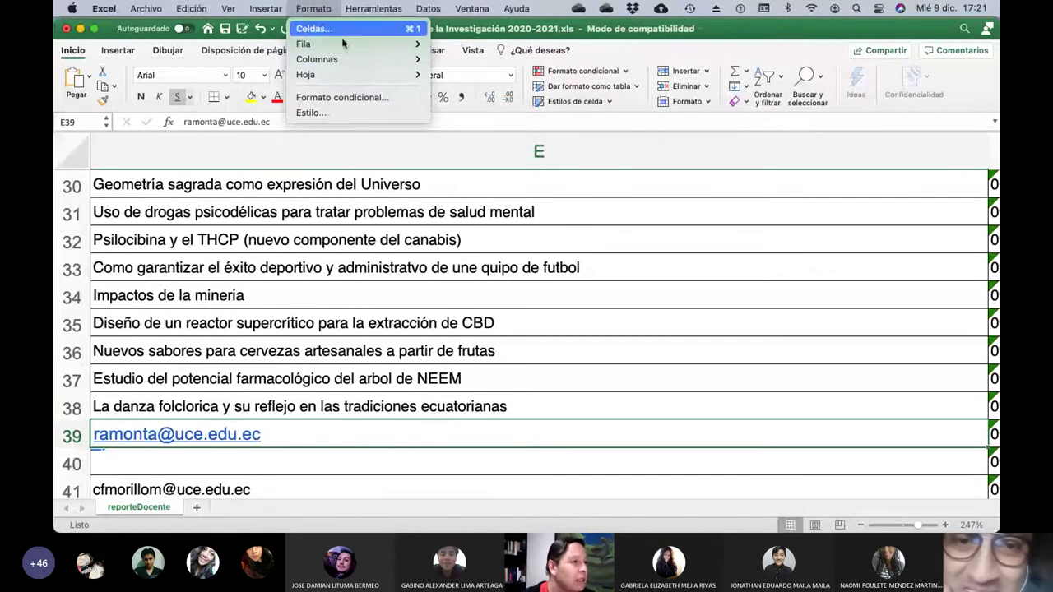
pyautogui.moveTo(344, 43)
pyautogui.press('Escape')
pyautogui.press('Down')
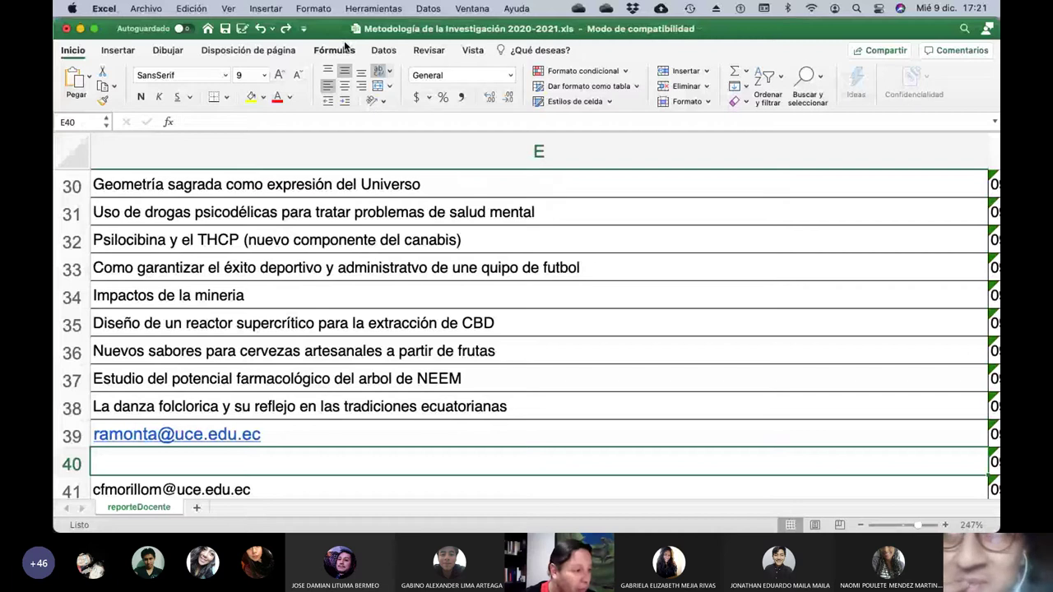
pyautogui.press('Up')
# Enter 'No hay tema' in E39 via AutoComplete and check row 40's student name.
pyautogui.write('No hay te')
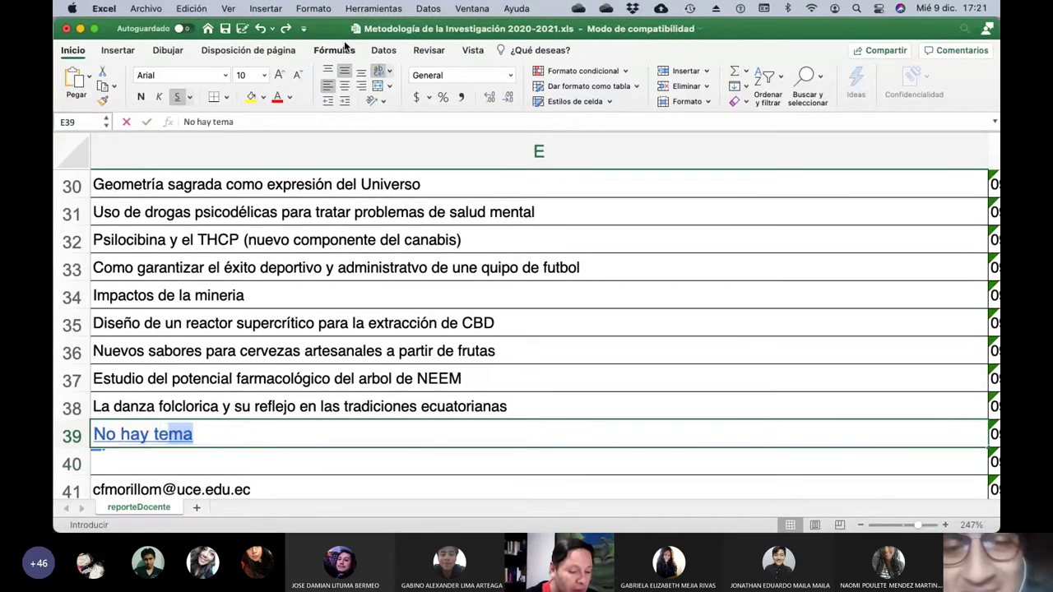
pyautogui.press('Return')
pyautogui.press('Left')
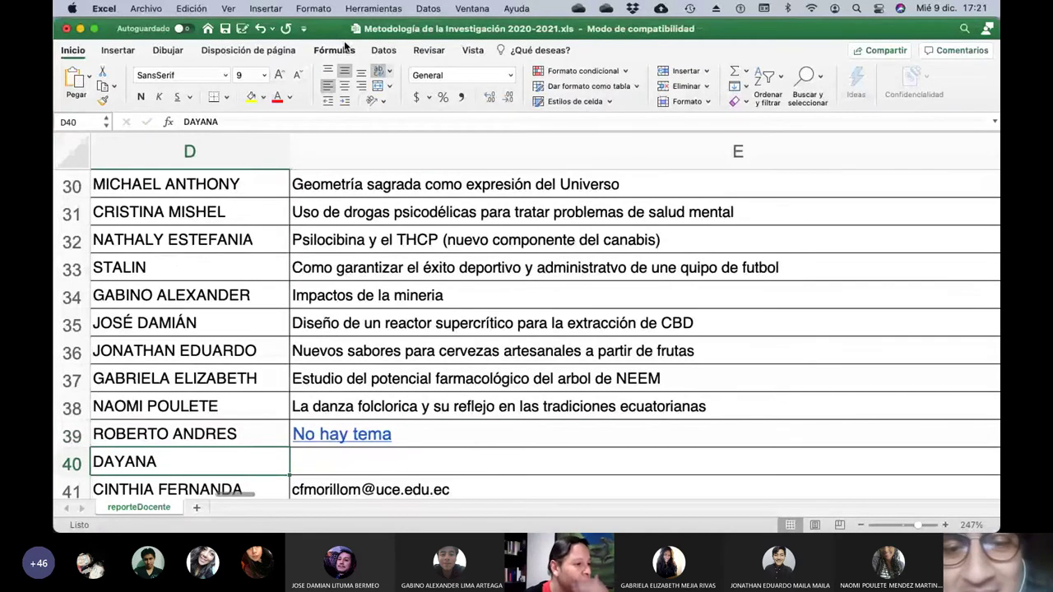
pyautogui.press('Left')
pyautogui.press('Left')
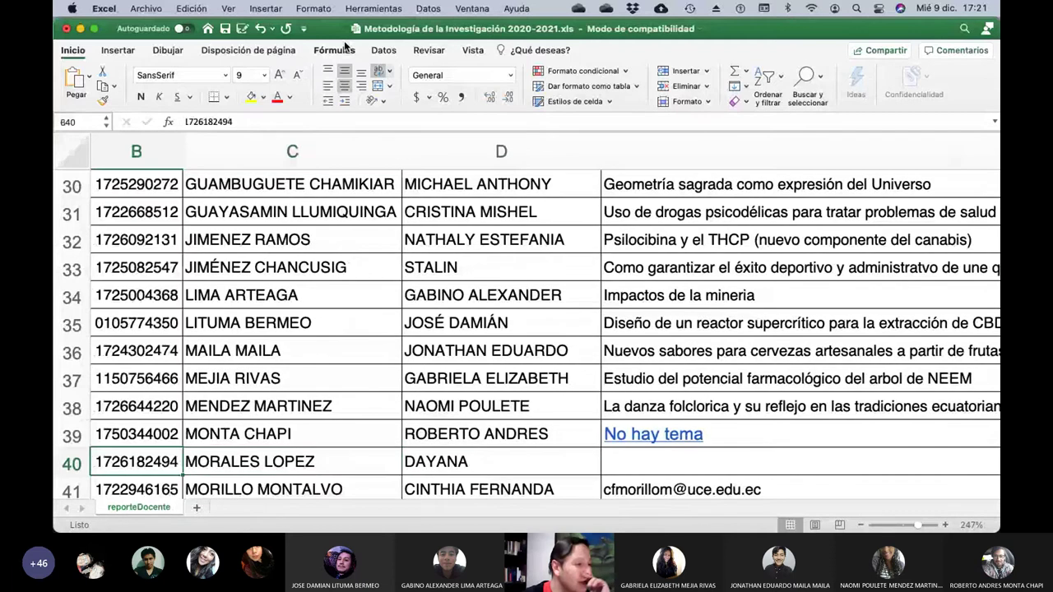
pyautogui.press('Right')
pyautogui.press('Right')
pyautogui.press('Right')
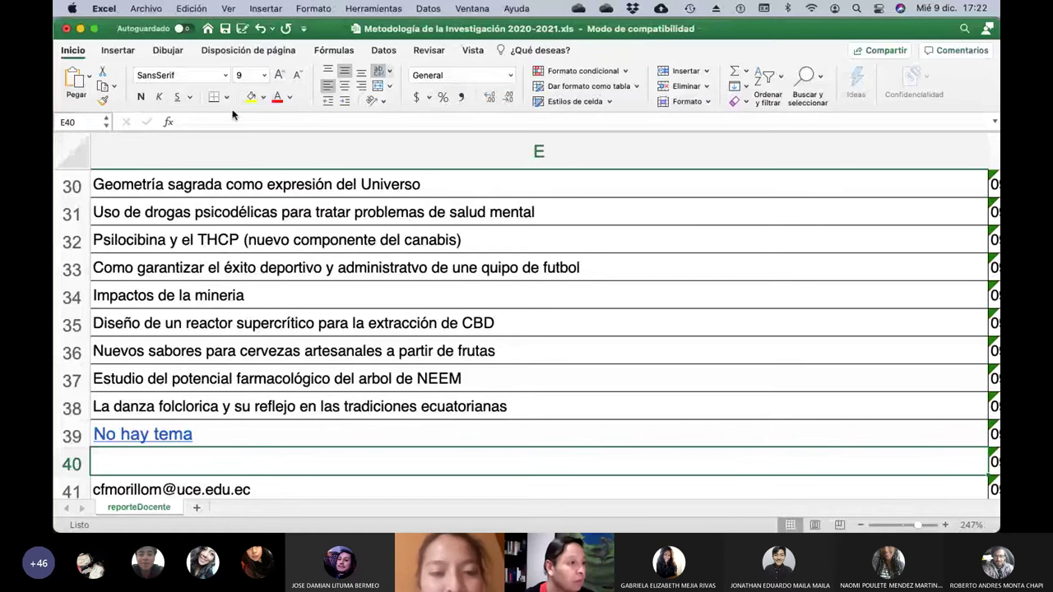
# Enter 'Síndroem de Down (trisomia 21) Caracteristicas y el impacto que hay en la sociedad' in E40.
pyautogui.click(206, 122)
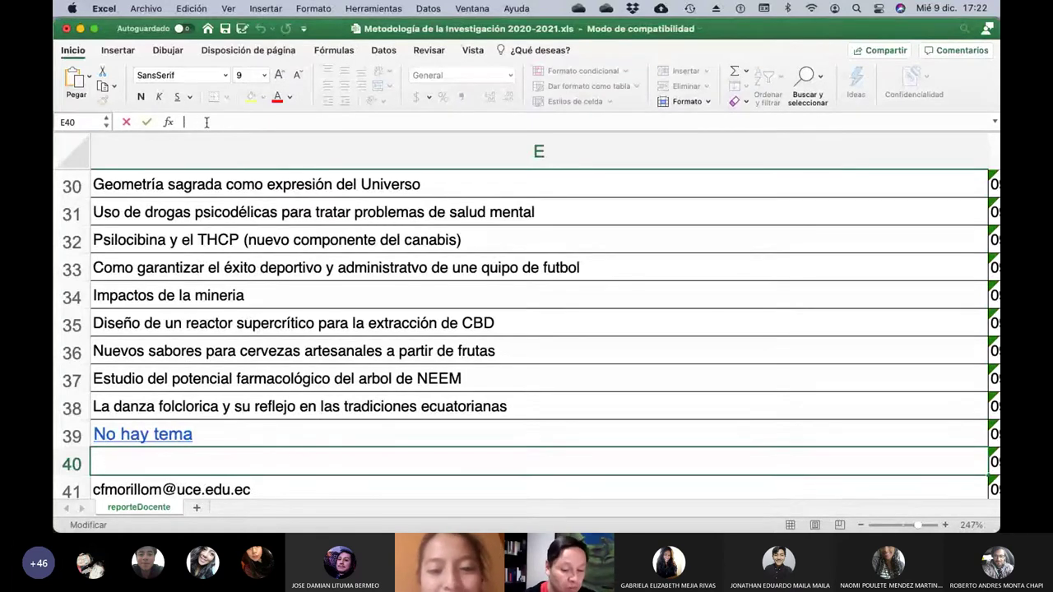
pyautogui.write('Síndroem de Down')
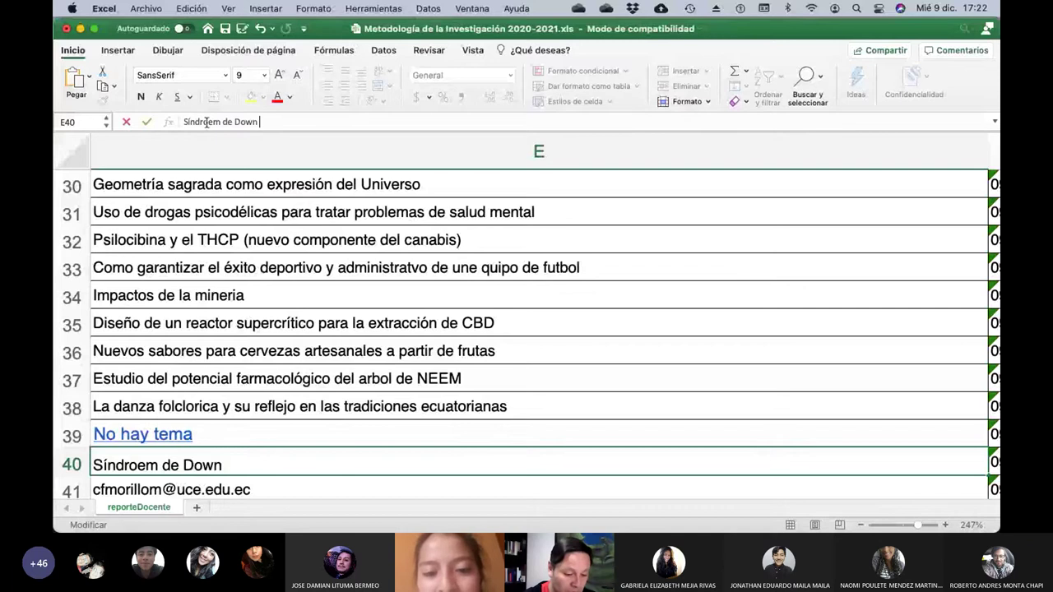
pyautogui.write(' (trisomia')
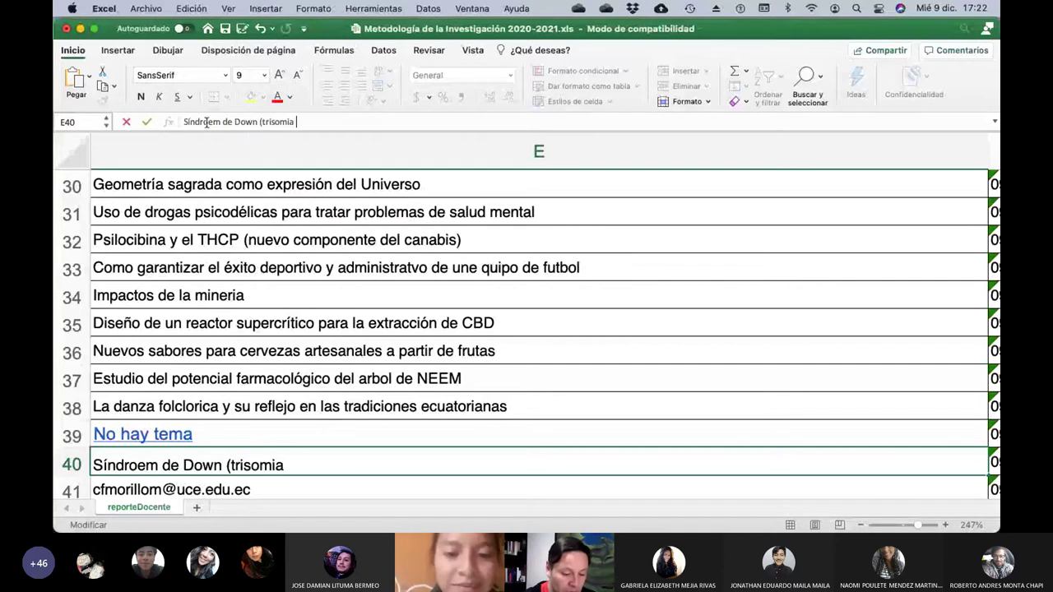
pyautogui.write(' 21) Caracte')
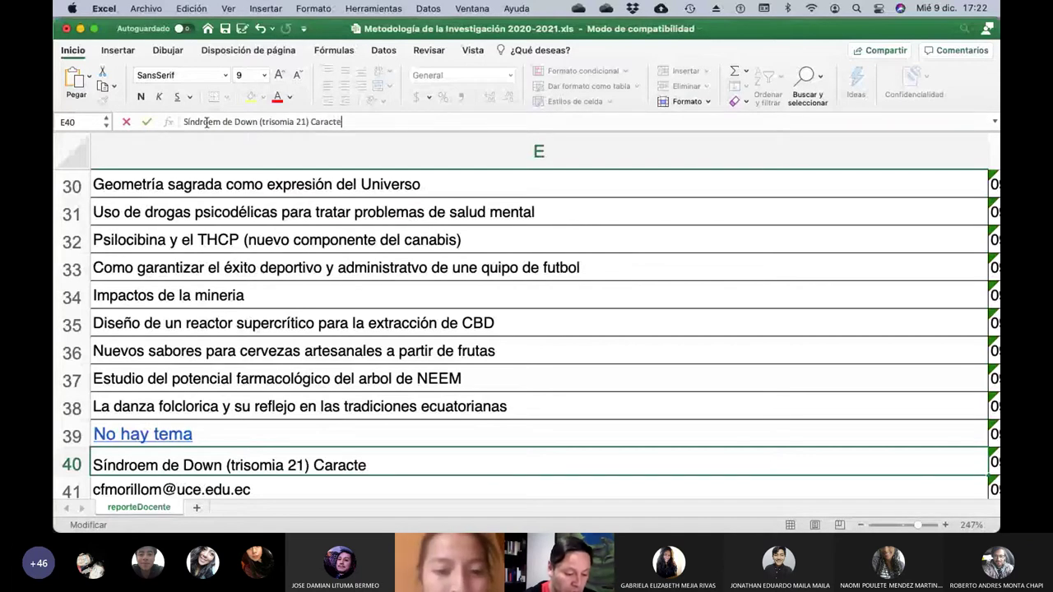
pyautogui.write('risticas')
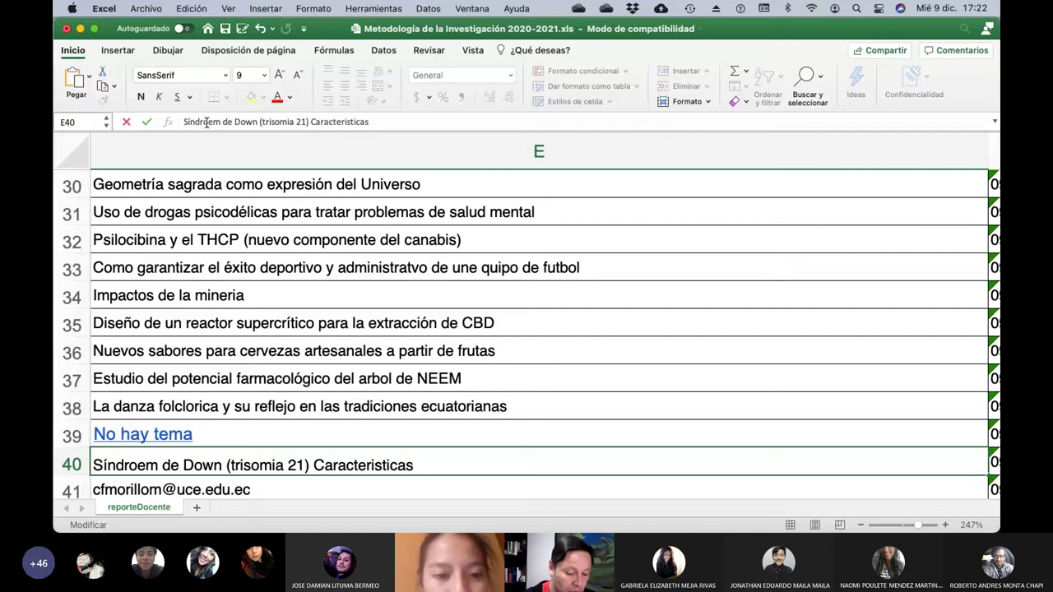
pyautogui.write(' y el o')
pyautogui.press('BackSpace')
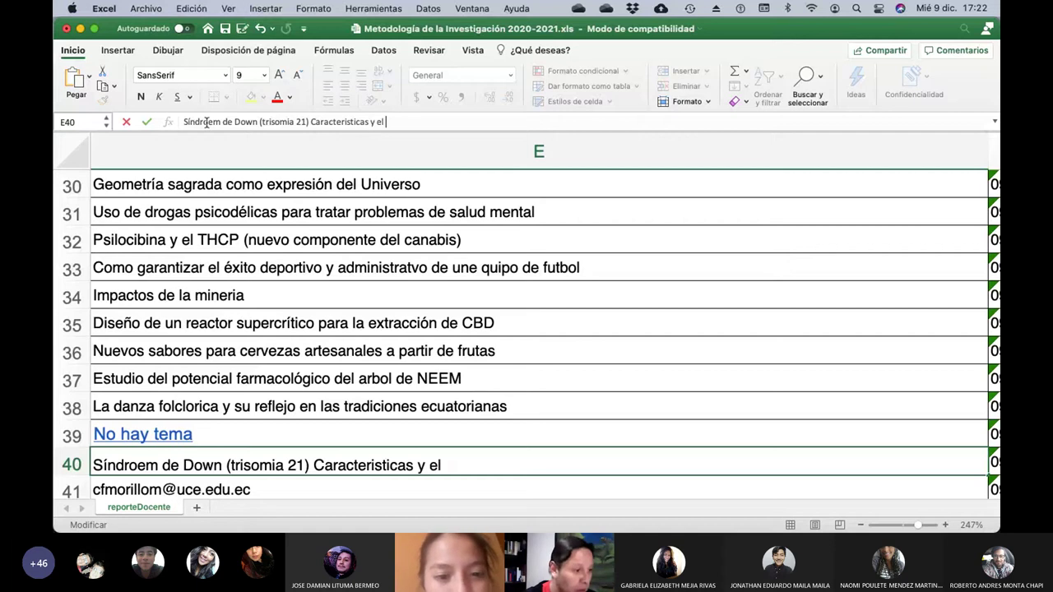
pyautogui.write('impacto ')
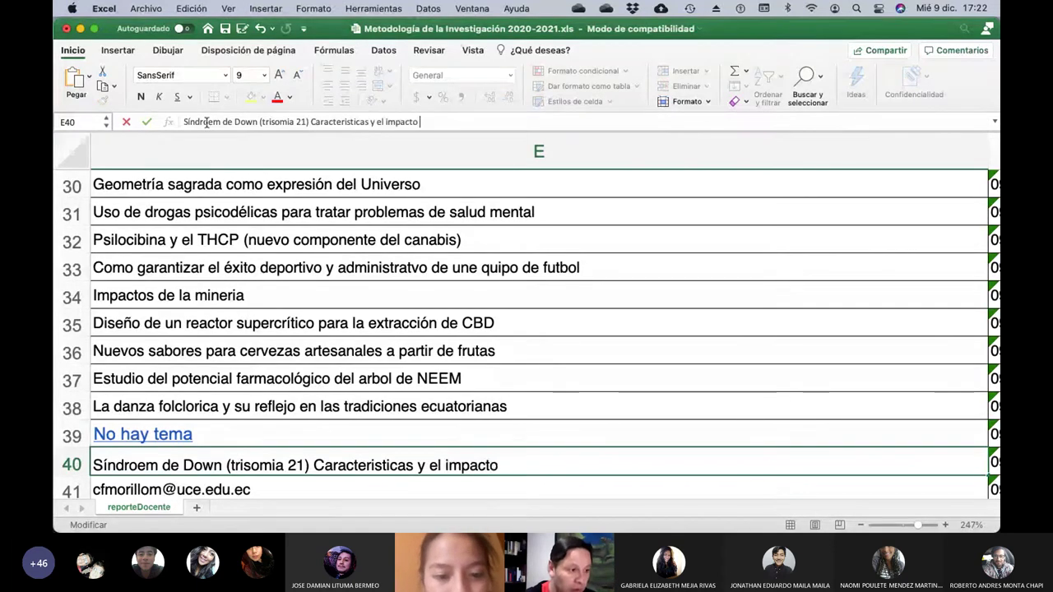
pyautogui.write('que hay en la ')
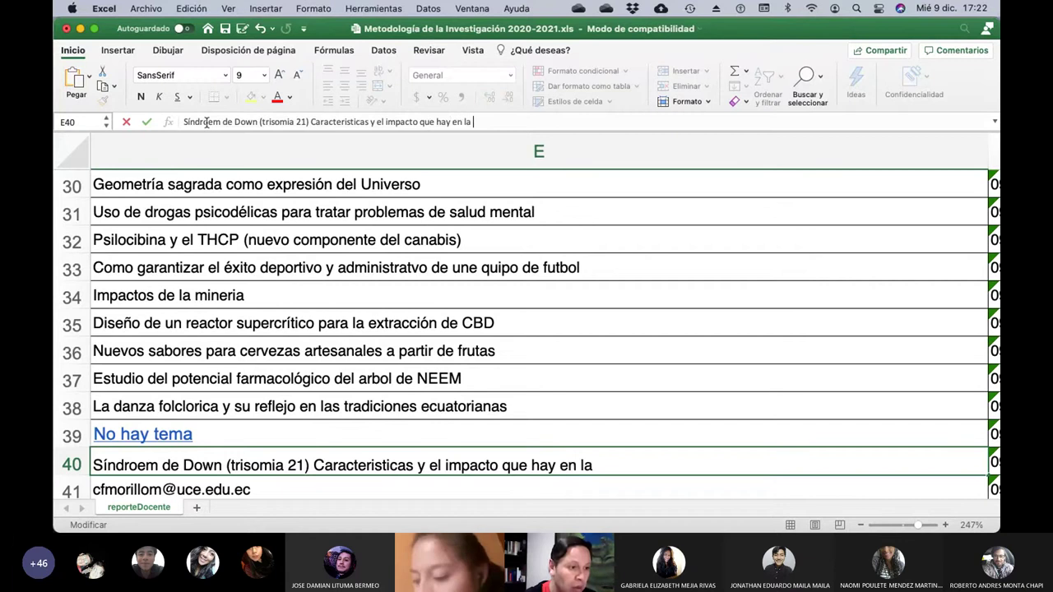
pyautogui.write('sociedad')
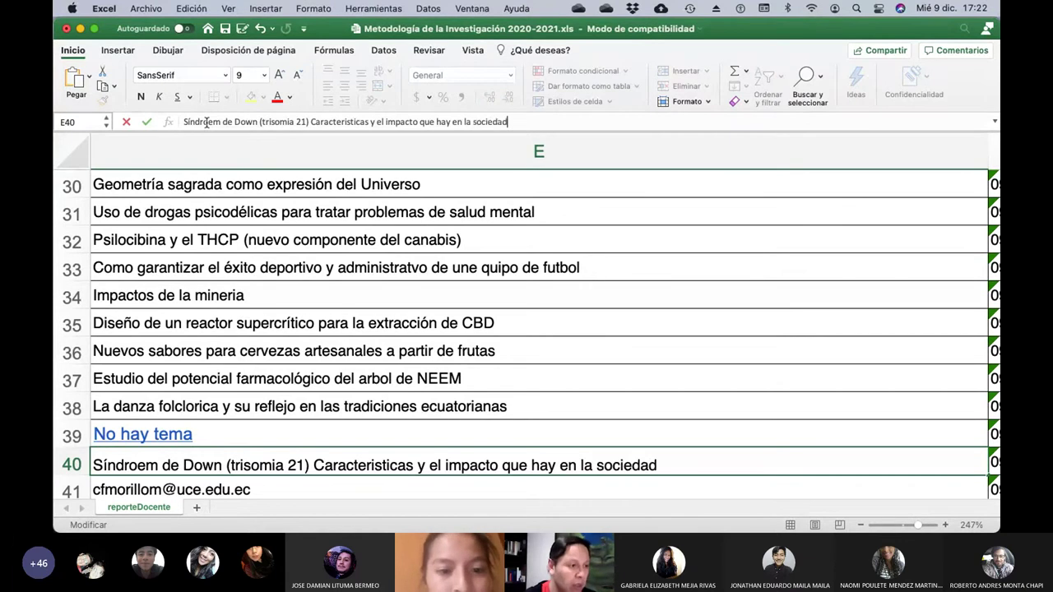
pyautogui.press('Return')
pyautogui.press('Left')
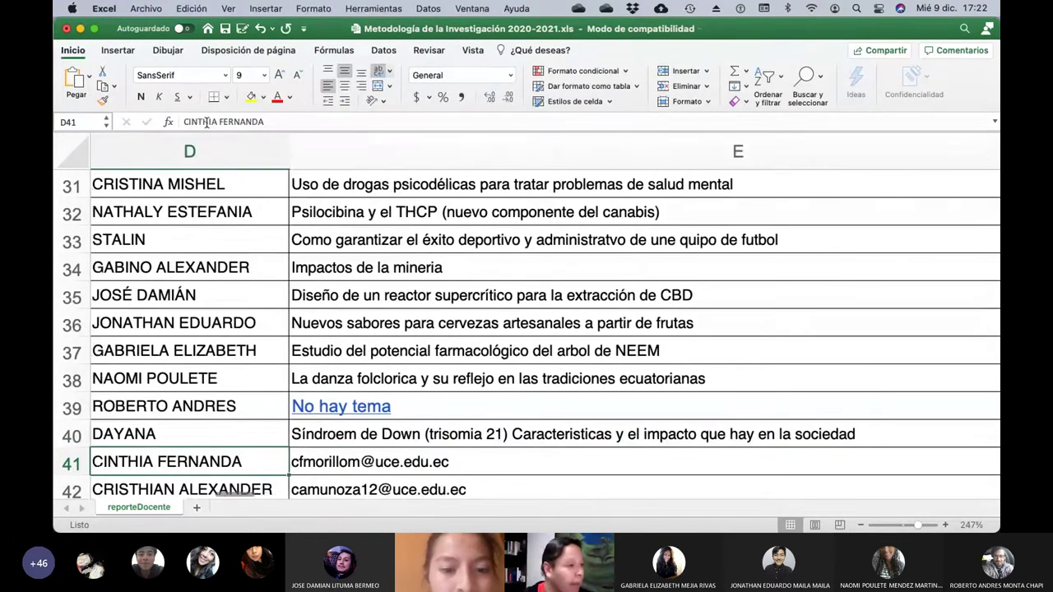
pyautogui.press('Left')
pyautogui.press('Right')
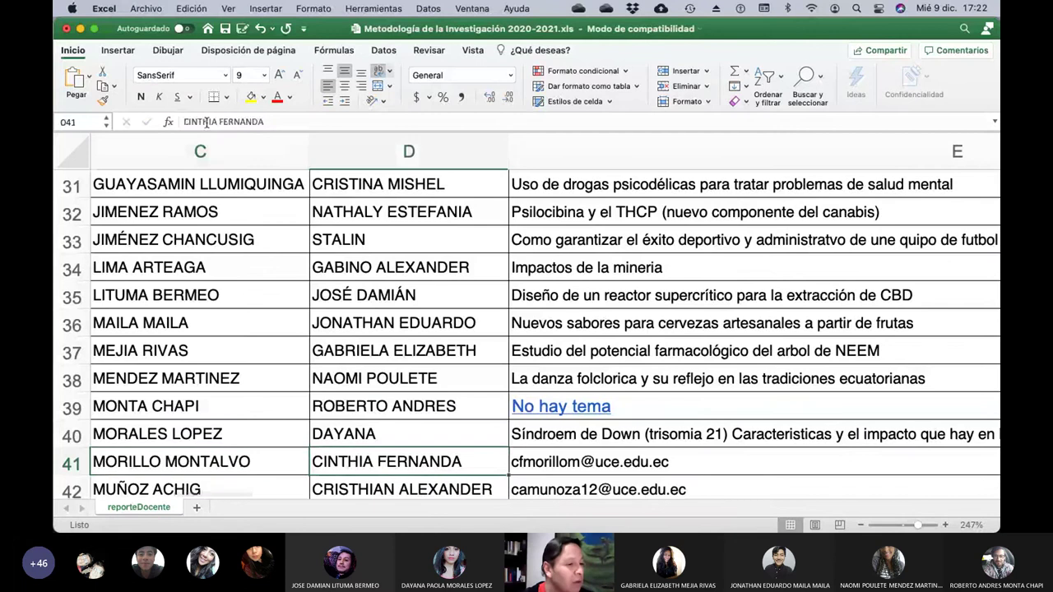
pyautogui.press('Right')
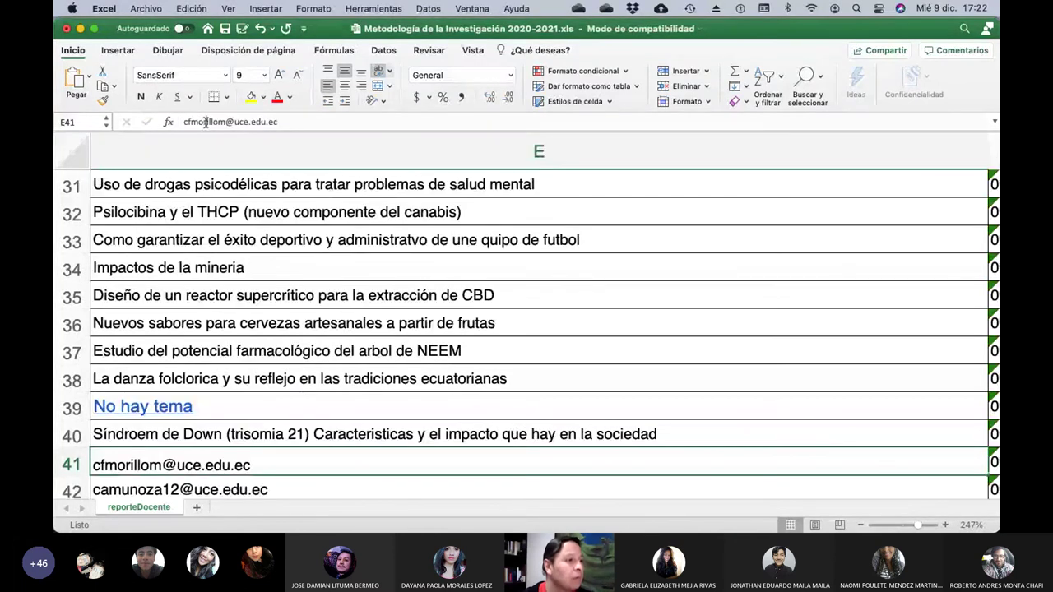
# Replace E41's email with 'Uso medicinal del arbol de cascarilla frente a COVID19…' environmental-impact title.
pyautogui.click(206, 122)
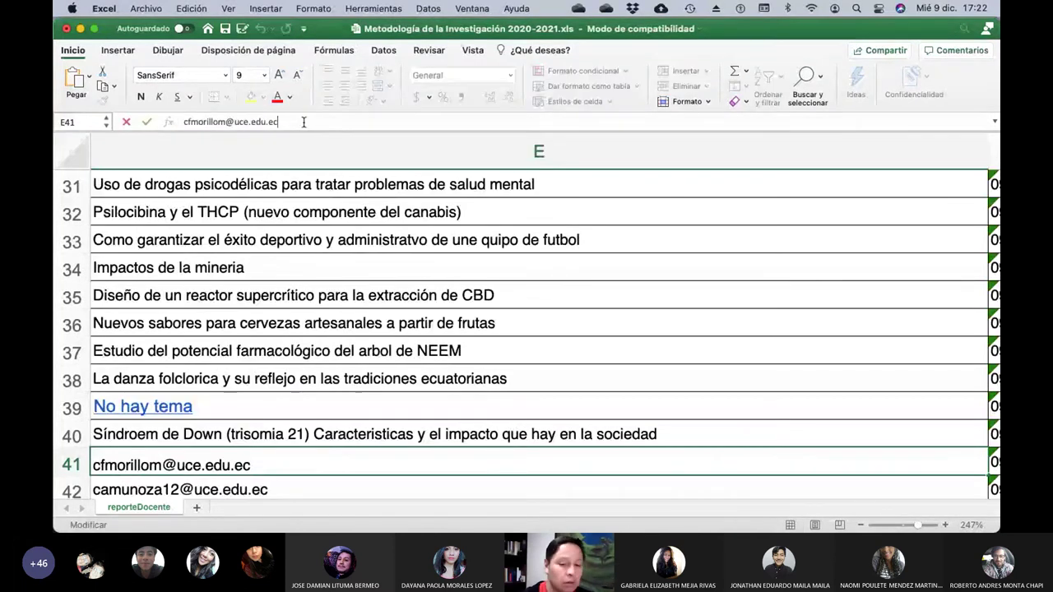
pyautogui.press('BackSpace')
pyautogui.press('BackSpace')
pyautogui.press('BackSpace')
pyautogui.press('BackSpace')
pyautogui.press('BackSpace')
pyautogui.press('BackSpace')
pyautogui.press('BackSpace')
pyautogui.press('BackSpace')
pyautogui.press('BackSpace')
pyautogui.press('BackSpace')
pyautogui.press('BackSpace')
pyautogui.press('BackSpace')
pyautogui.press('BackSpace')
pyautogui.press('BackSpace')
pyautogui.press('BackSpace')
pyautogui.press('BackSpace')
pyautogui.press('BackSpace')
pyautogui.press('BackSpace')
pyautogui.press('BackSpace')
pyautogui.press('BackSpace')
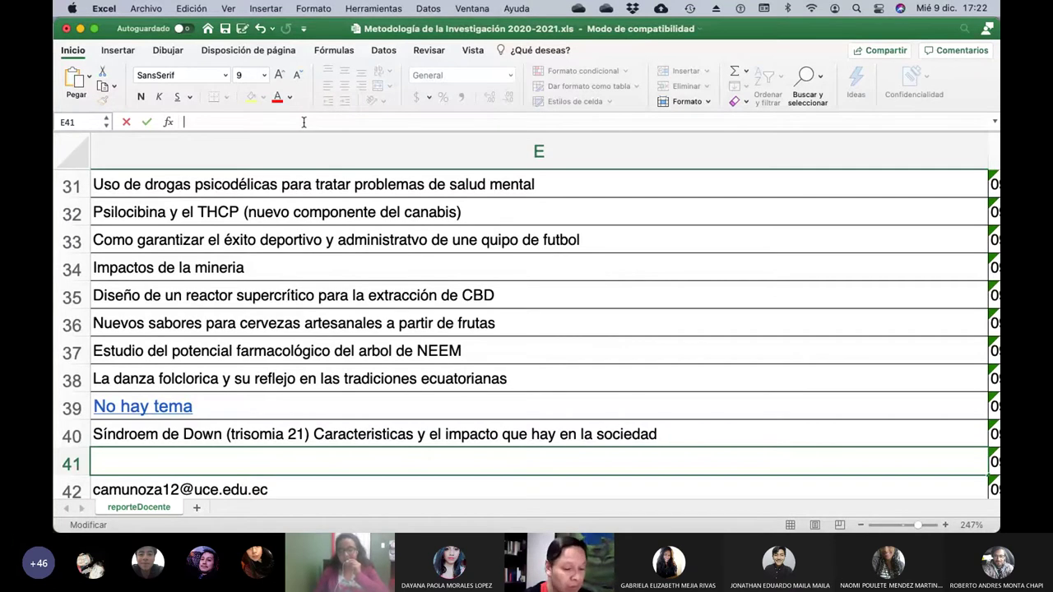
pyautogui.write('Uso me')
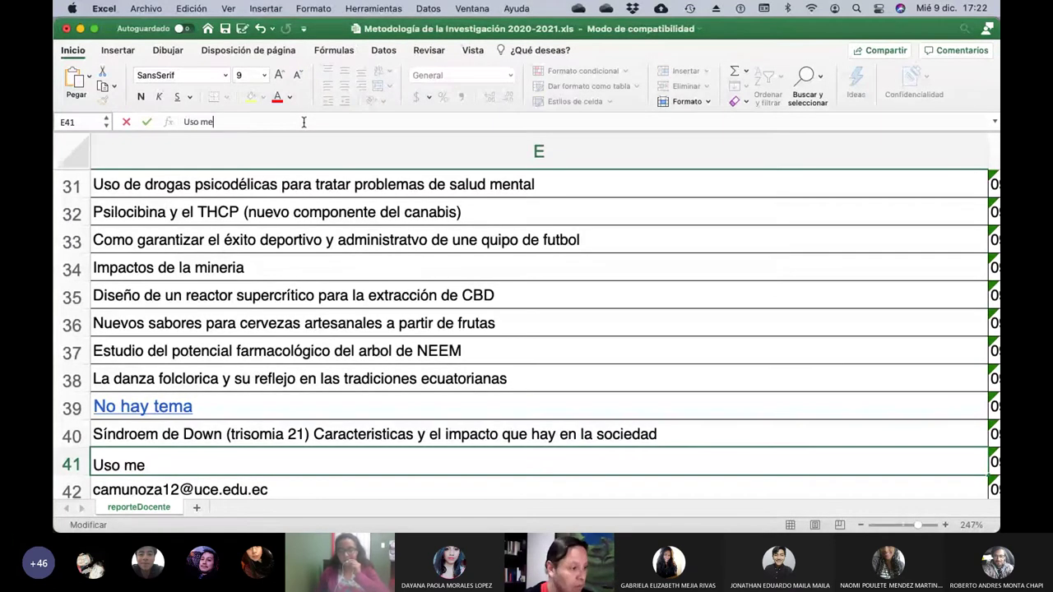
pyautogui.write('dicinal ')
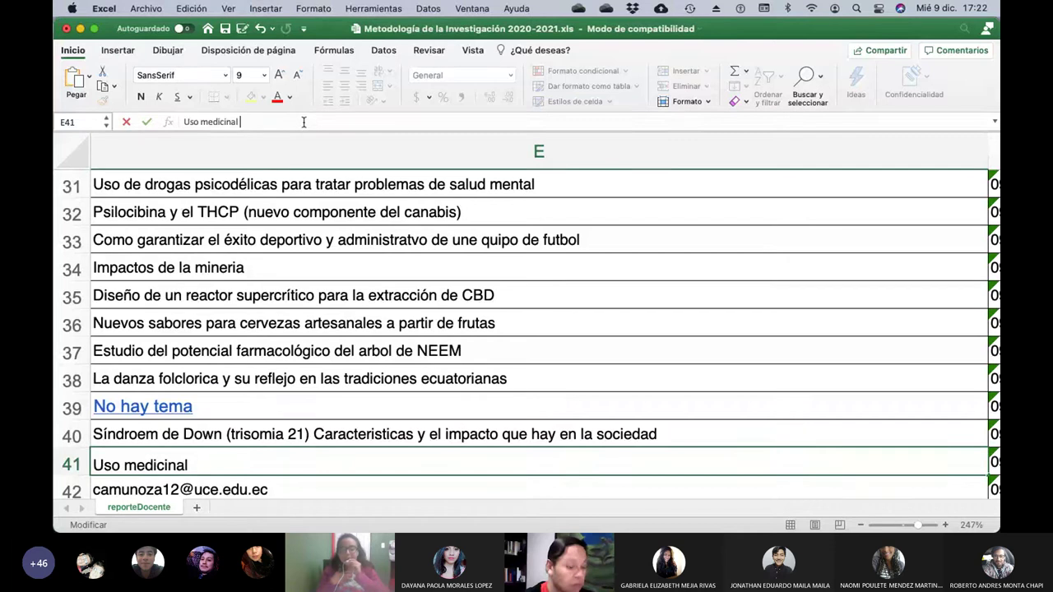
pyautogui.write('del arbol de c')
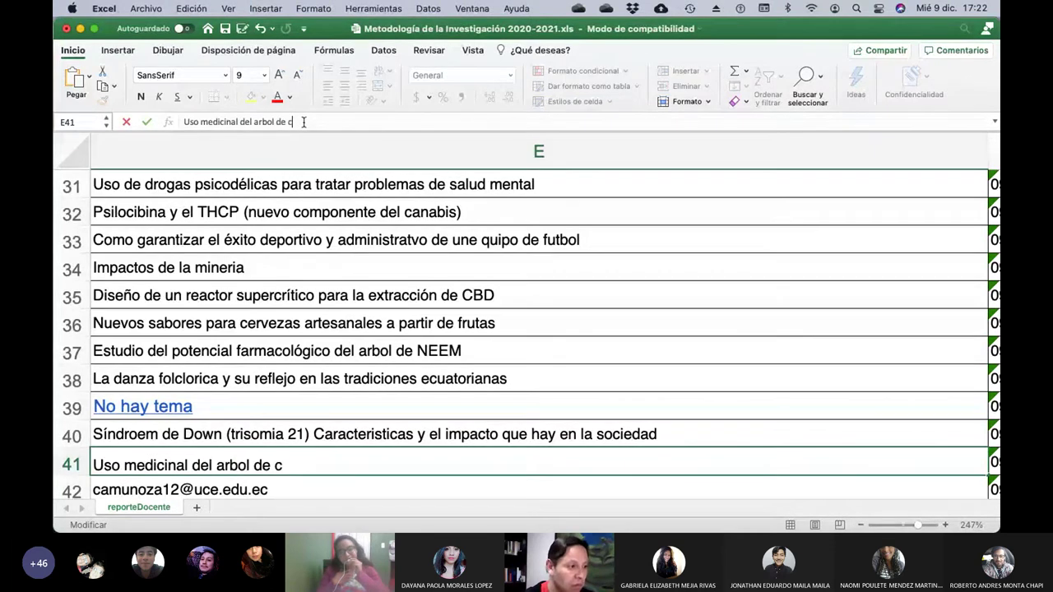
pyautogui.write('ascarilla')
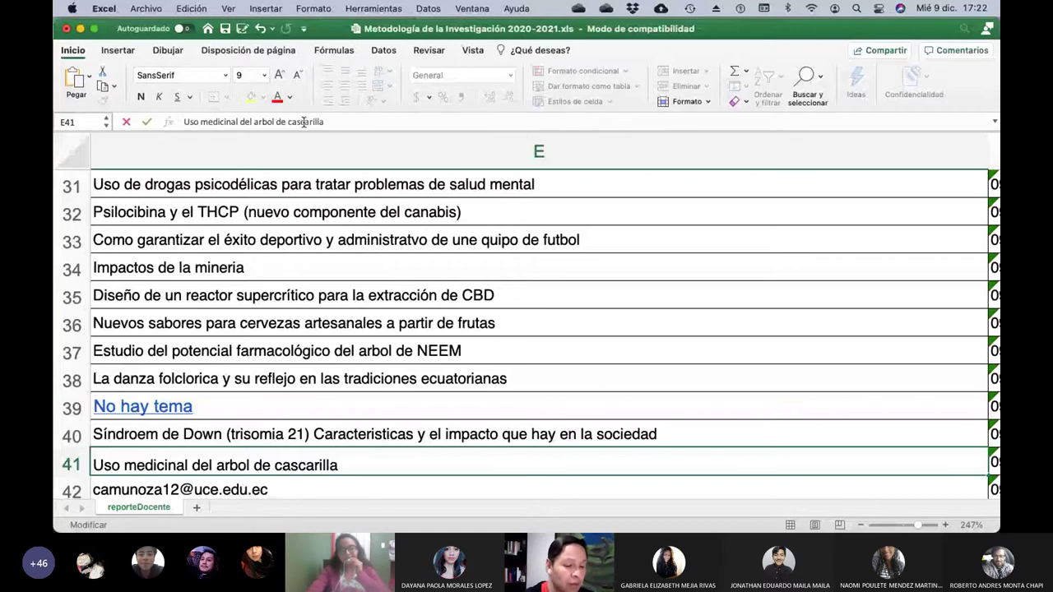
pyautogui.write(' frente a')
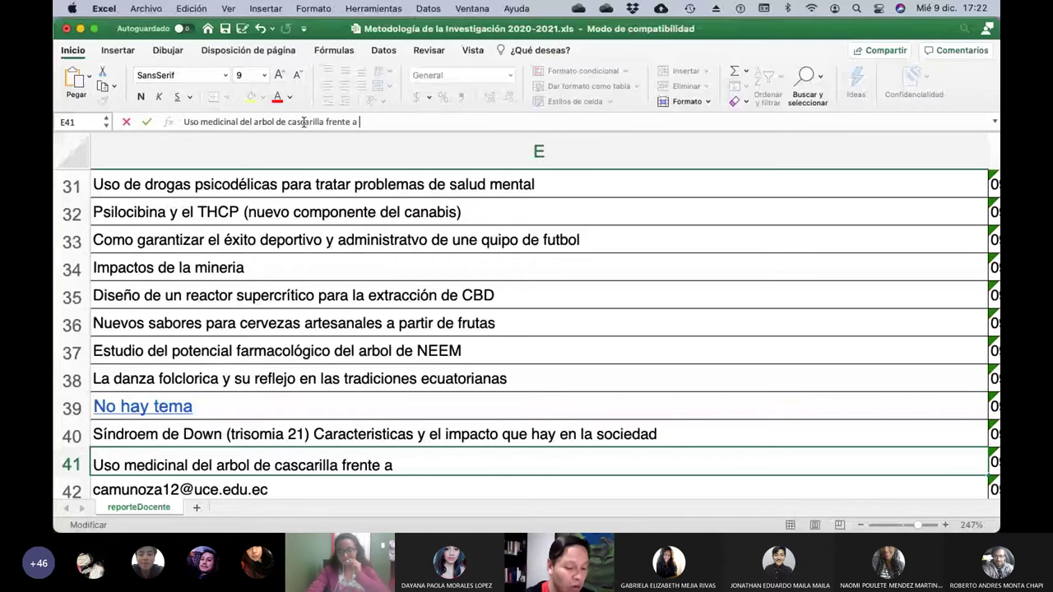
pyautogui.write(' COBID')
pyautogui.press('BackSpace')
pyautogui.press('BackSpace')
pyautogui.press('BackSpace')
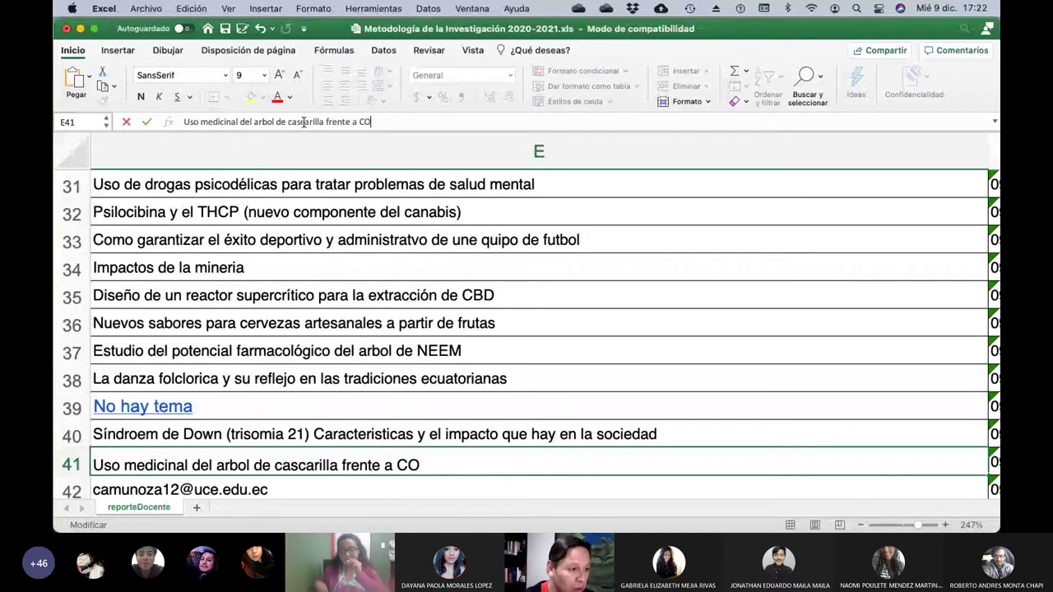
pyautogui.write('VID1')
pyautogui.write('9')
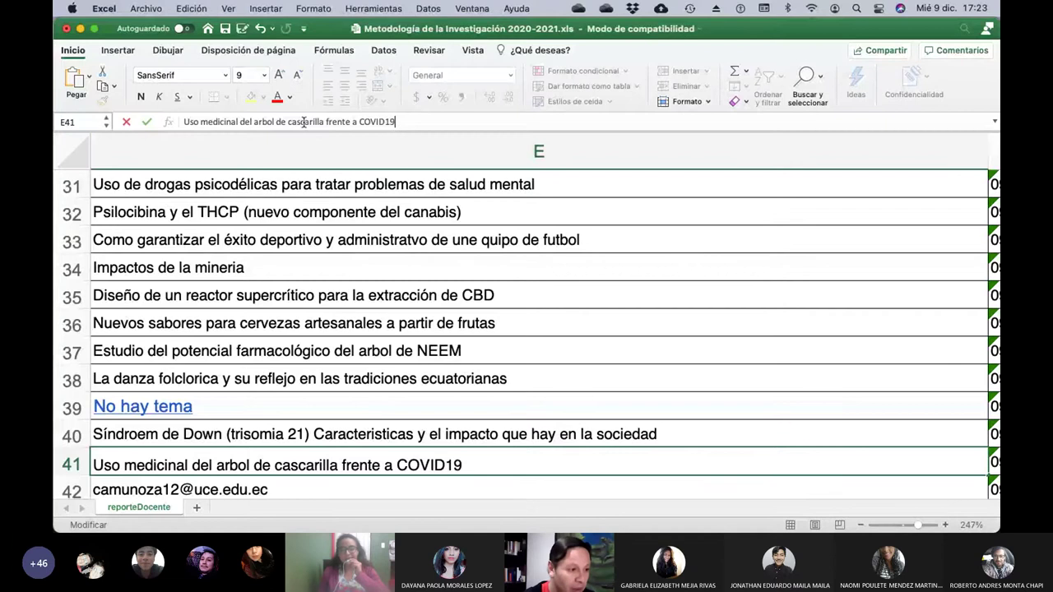
pyautogui.write(' y su impacto')
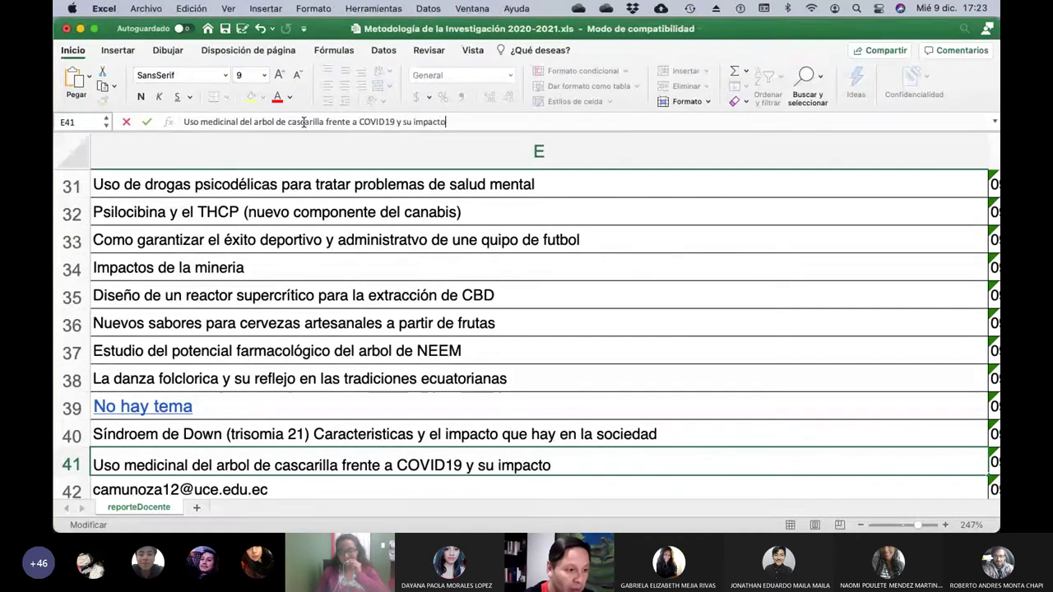
pyautogui.write(' en el me')
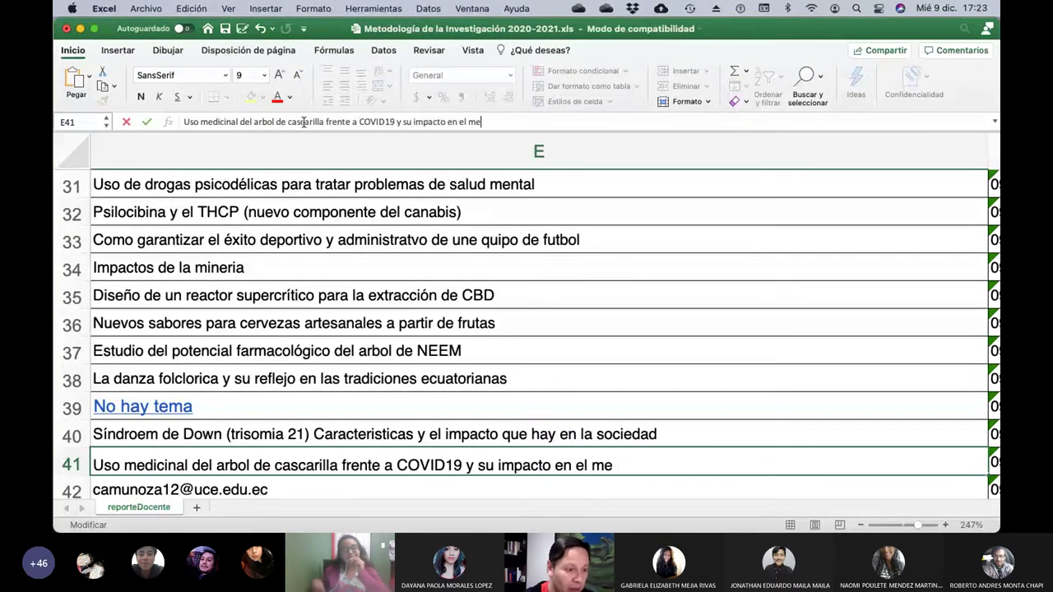
pyautogui.write('dio ambienta')
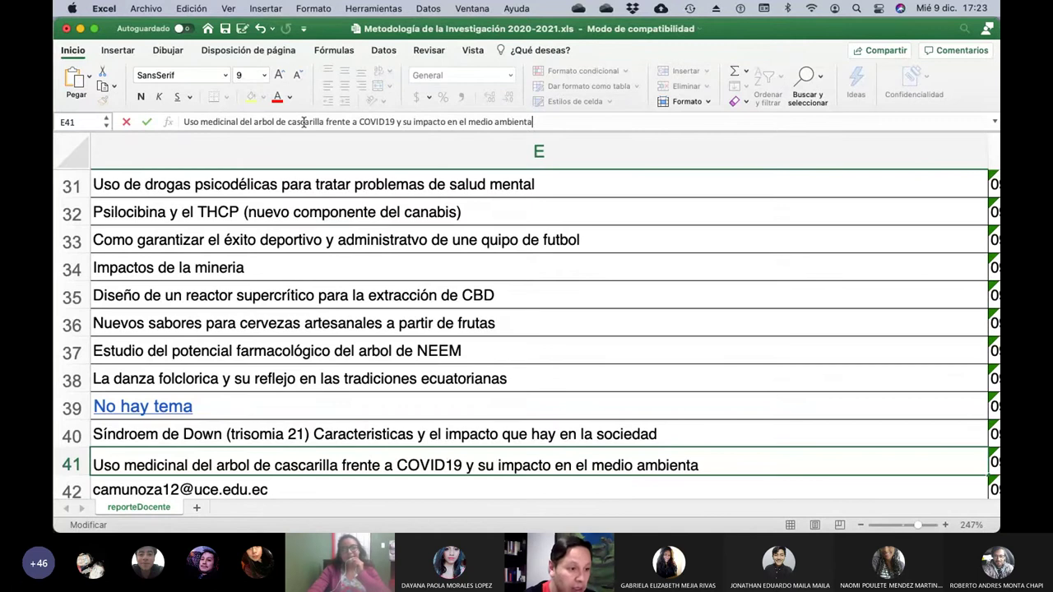
pyautogui.press('Return')
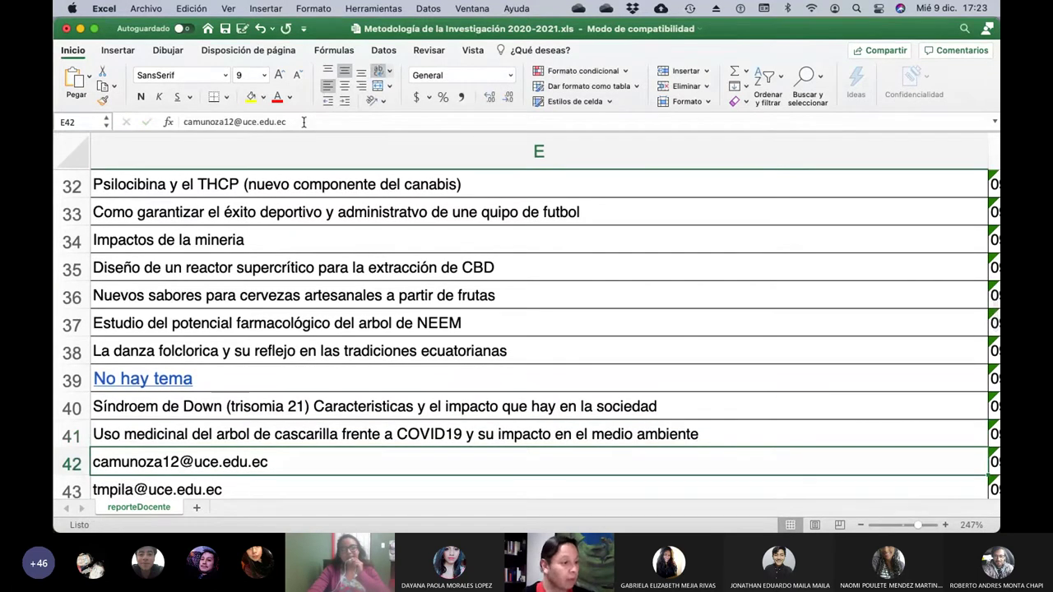
# Erase E42's email and type 'Botellas de plástico para construir viviendas'.
pyautogui.press('Left')
pyautogui.press('Left')
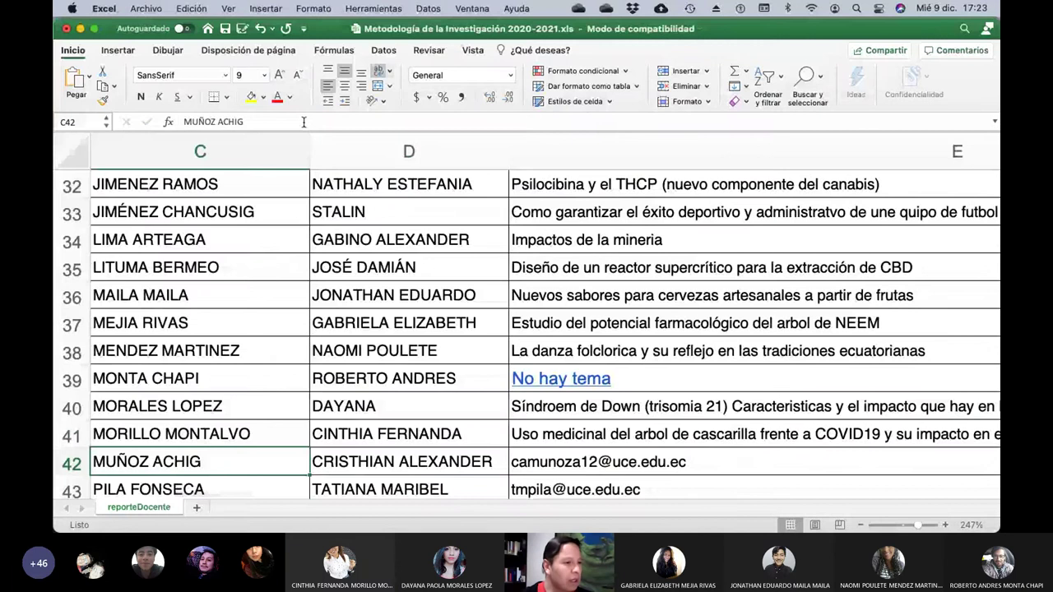
pyautogui.press('Right')
pyautogui.press('Right')
pyautogui.press('Right')
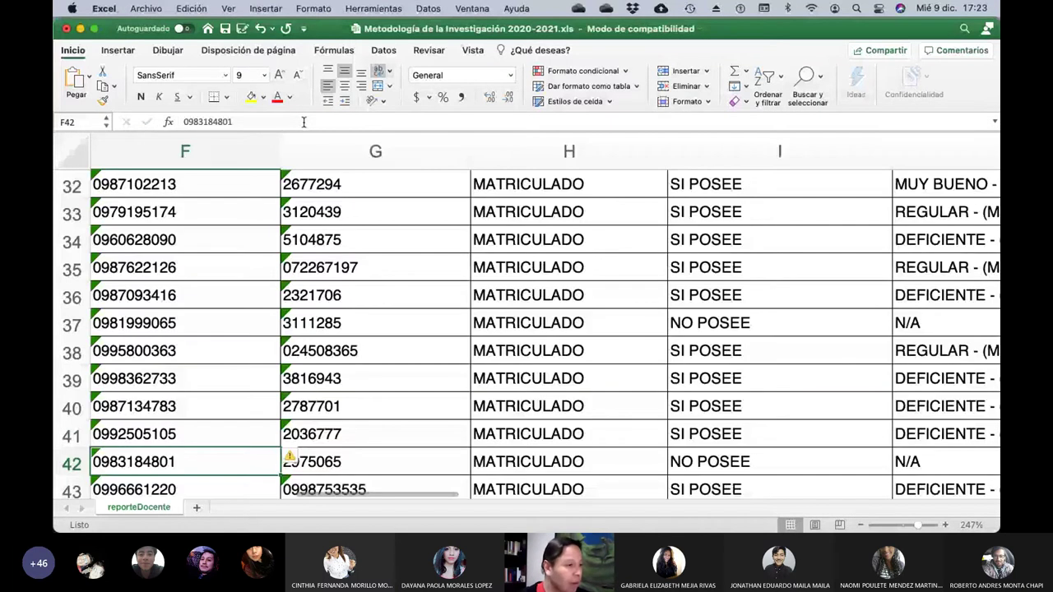
pyautogui.press('Left')
pyautogui.click(303, 122)
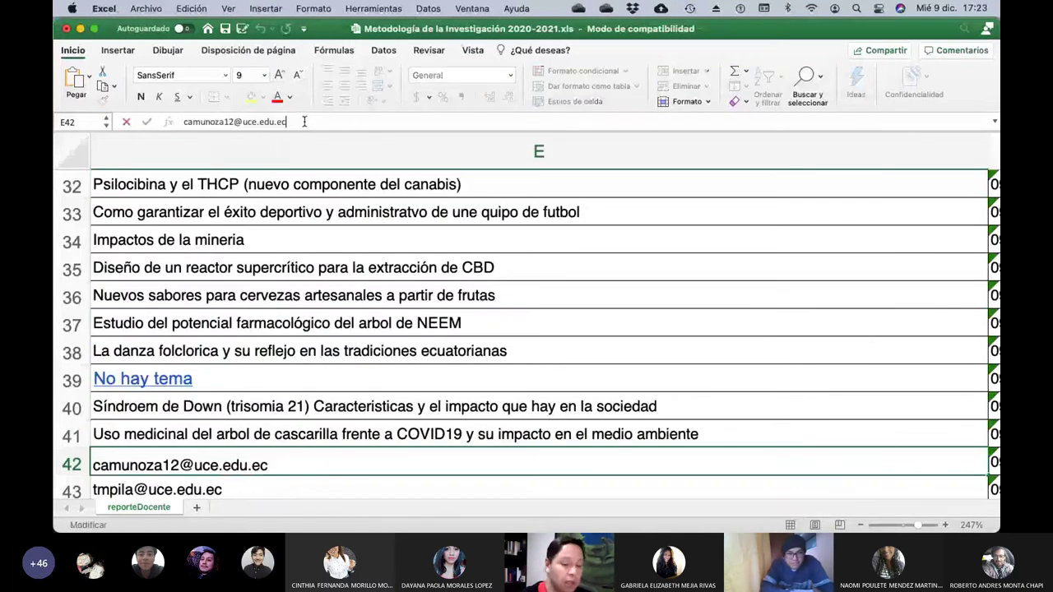
pyautogui.press('BackSpace')
pyautogui.press('BackSpace')
pyautogui.press('BackSpace')
pyautogui.press('BackSpace')
pyautogui.press('BackSpace')
pyautogui.press('BackSpace')
pyautogui.press('BackSpace')
pyautogui.press('BackSpace')
pyautogui.press('BackSpace')
pyautogui.press('BackSpace')
pyautogui.press('BackSpace')
pyautogui.press('BackSpace')
pyautogui.press('BackSpace')
pyautogui.press('BackSpace')
pyautogui.press('BackSpace')
pyautogui.press('BackSpace')
pyautogui.press('BackSpace')
pyautogui.press('BackSpace')
pyautogui.press('BackSpace')
pyautogui.press('BackSpace')
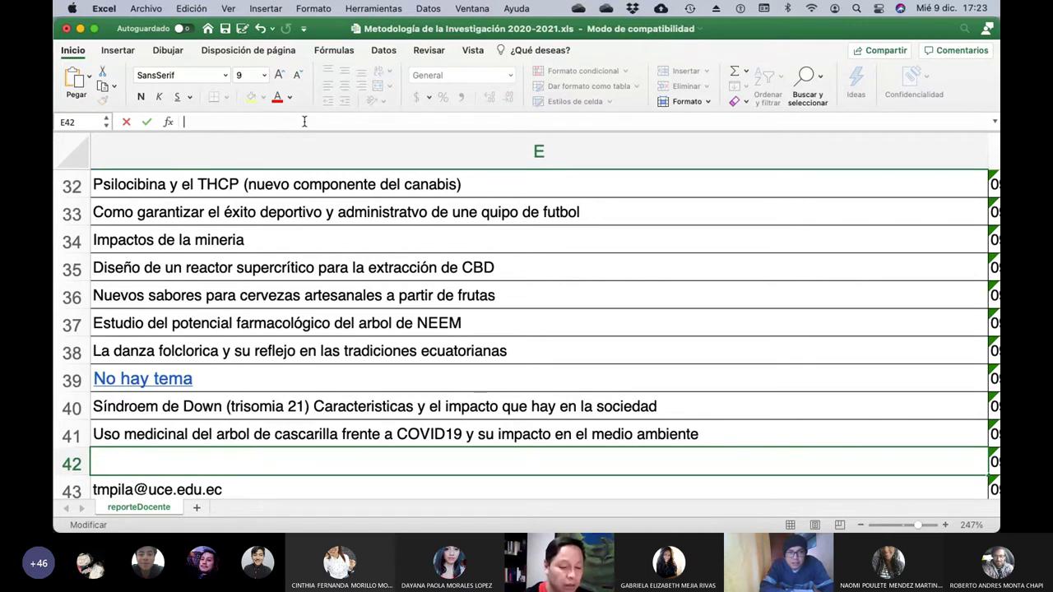
pyautogui.write('Botellas d')
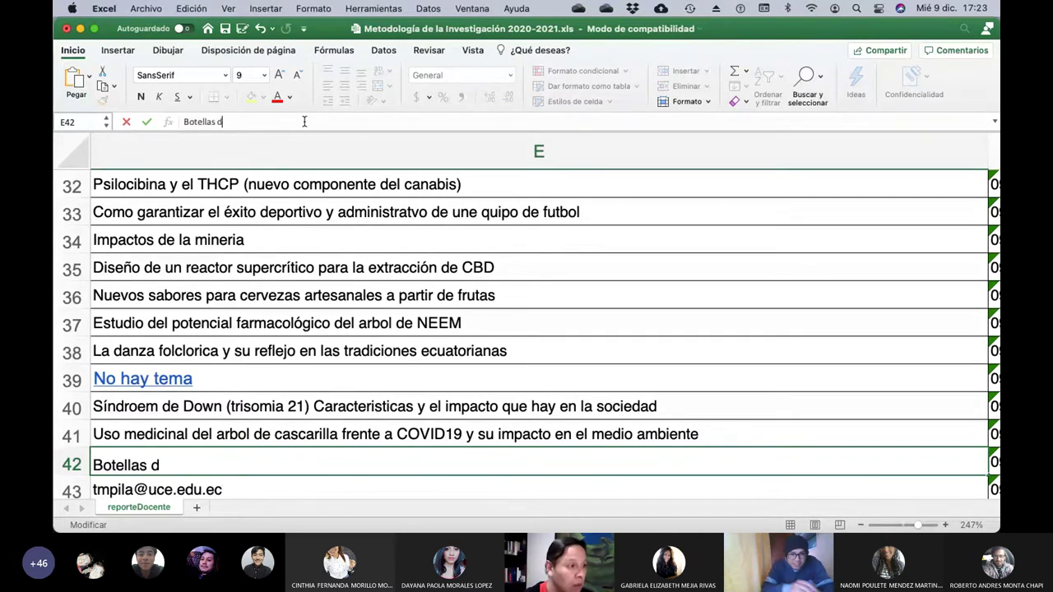
pyautogui.write('e pl')
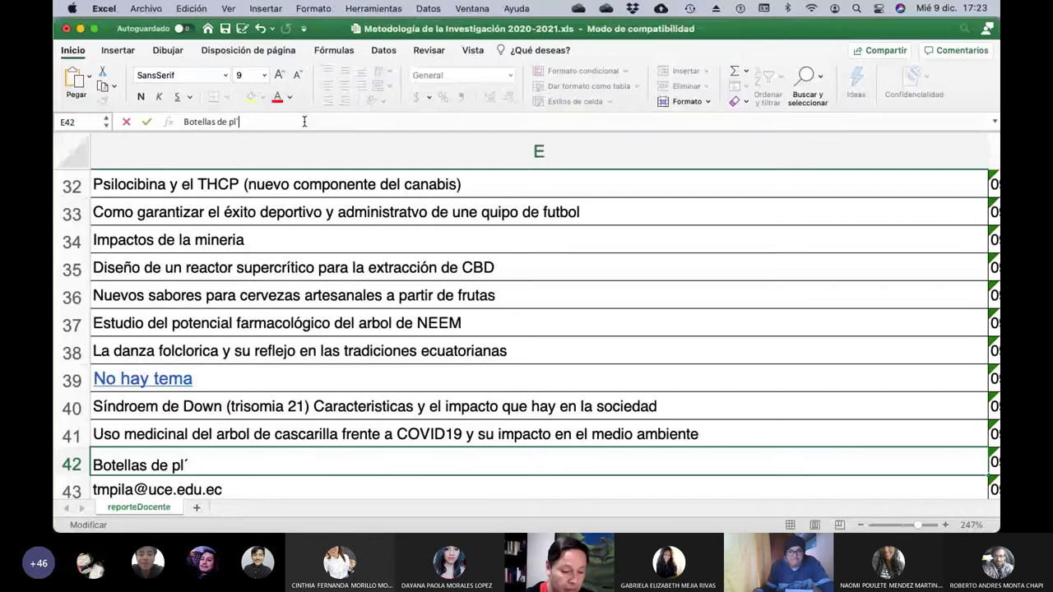
pyautogui.write('ástico apra')
pyautogui.press('BackSpace')
pyautogui.press('BackSpace')
pyautogui.press('BackSpace')
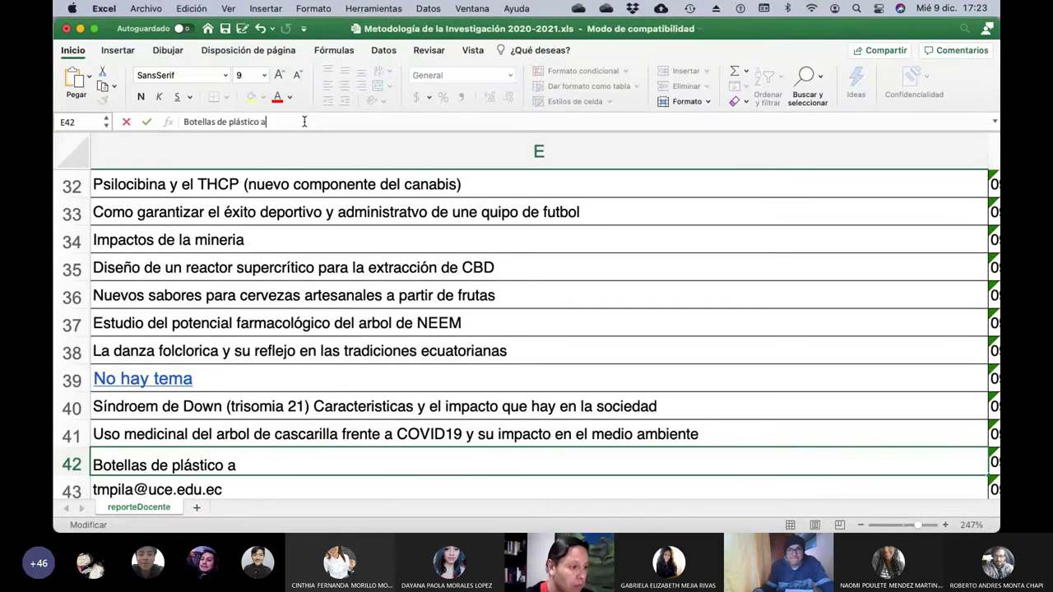
pyautogui.press('BackSpace')
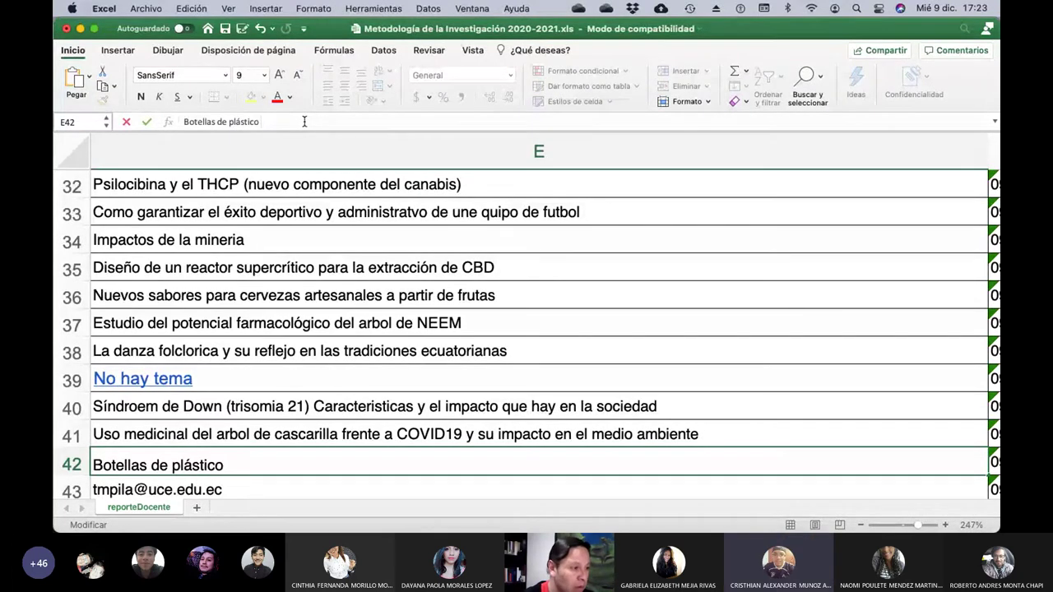
pyautogui.write('para construir')
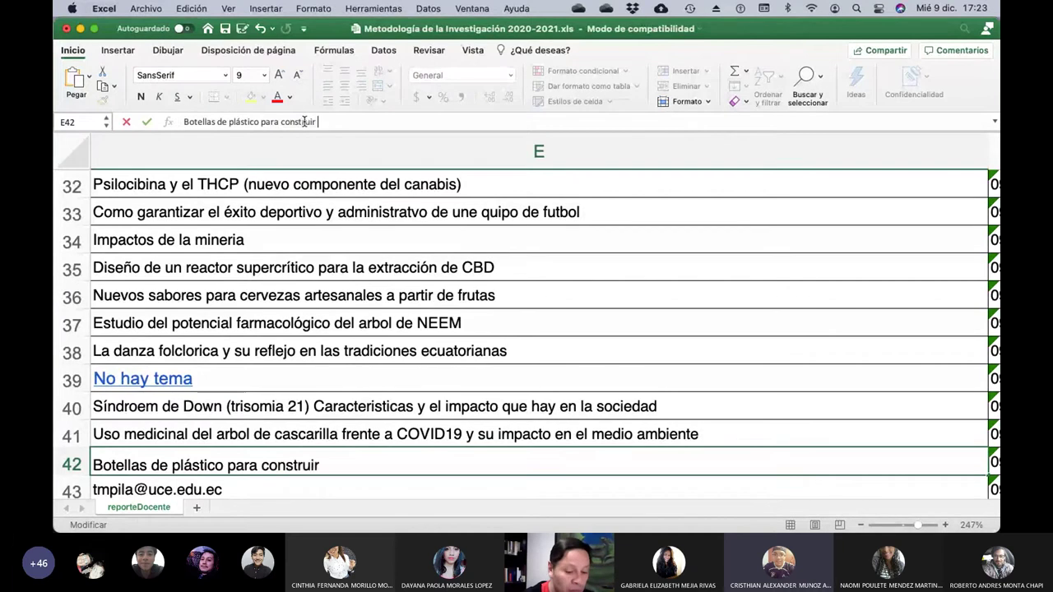
pyautogui.write(' viviendas')
# Commit E42, then put 'Obtención de combustibles a partir de residuos plásticos' in E43.
pyautogui.press('Return')
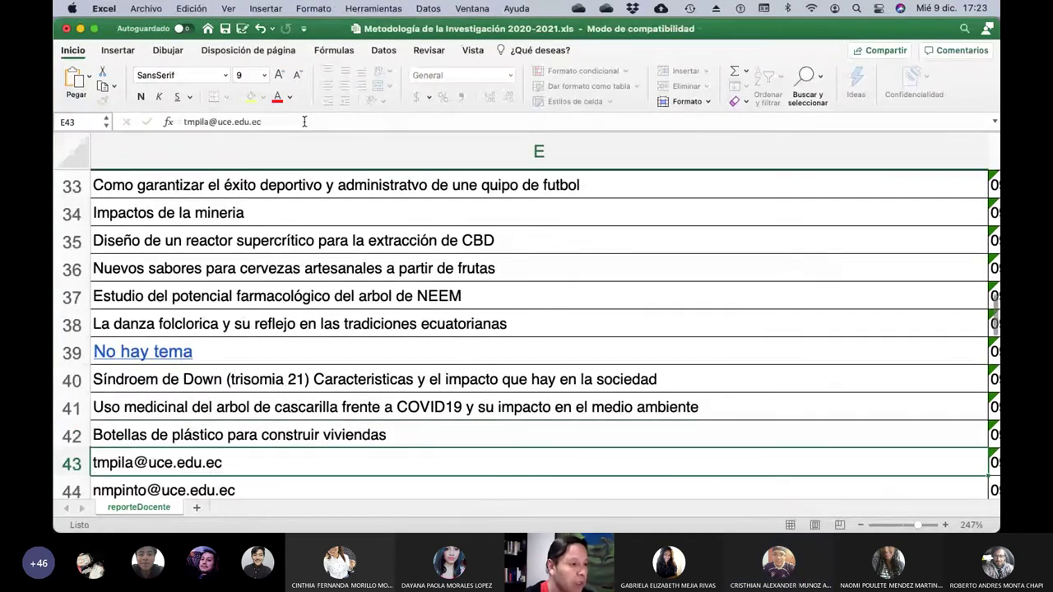
pyautogui.press('Left')
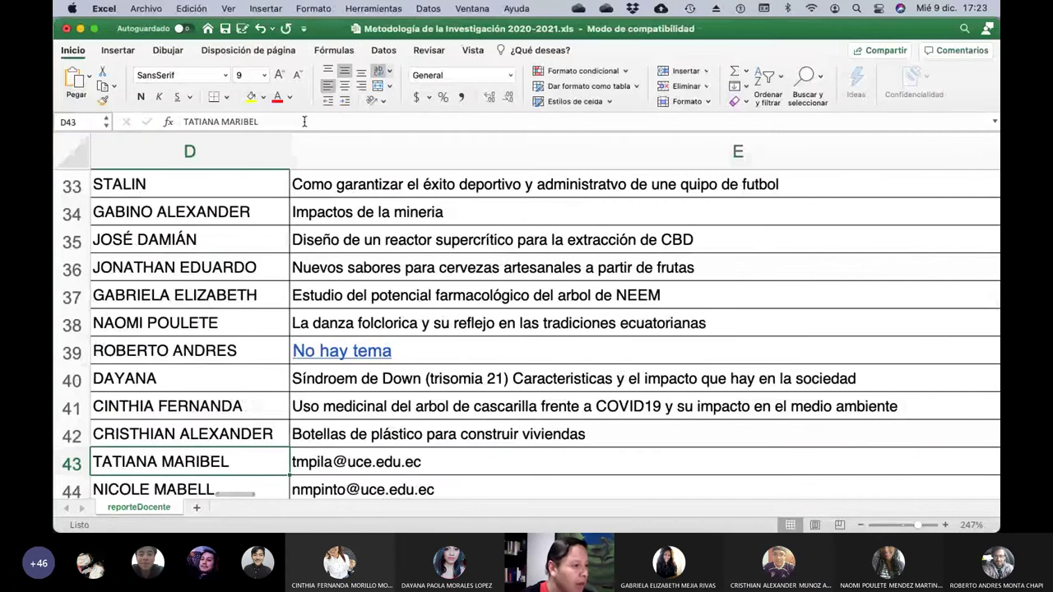
pyautogui.press('Right')
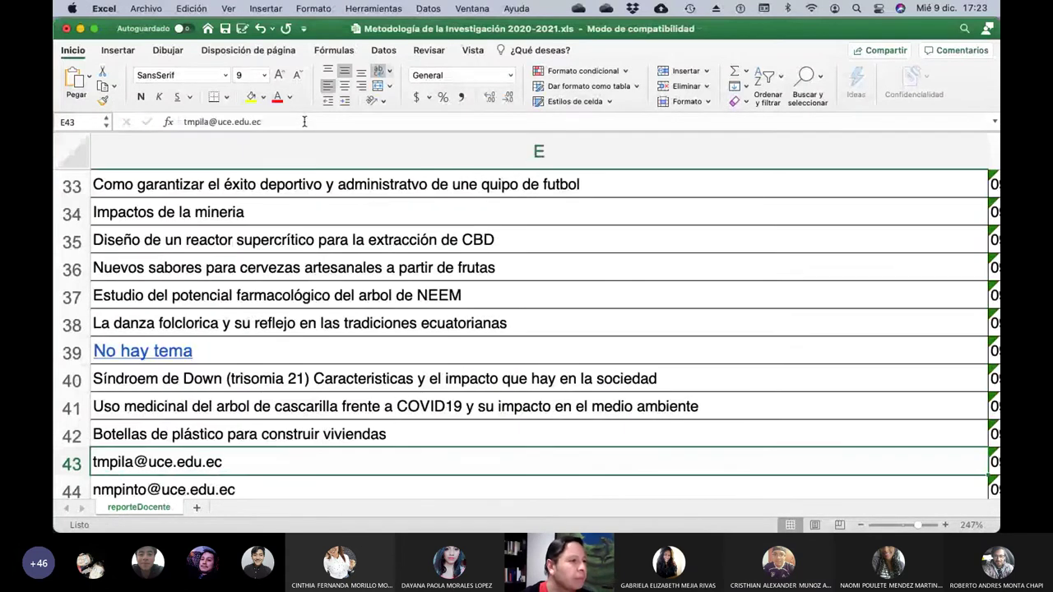
pyautogui.click(304, 122)
pyautogui.press('BackSpace')
pyautogui.press('BackSpace')
pyautogui.press('BackSpace')
pyautogui.press('BackSpace')
pyautogui.press('BackSpace')
pyautogui.press('BackSpace')
pyautogui.press('BackSpace')
pyautogui.press('BackSpace')
pyautogui.press('BackSpace')
pyautogui.press('BackSpace')
pyautogui.press('BackSpace')
pyautogui.press('BackSpace')
pyautogui.press('BackSpace')
pyautogui.press('BackSpace')
pyautogui.press('BackSpace')
pyautogui.press('BackSpace')
pyautogui.press('BackSpace')
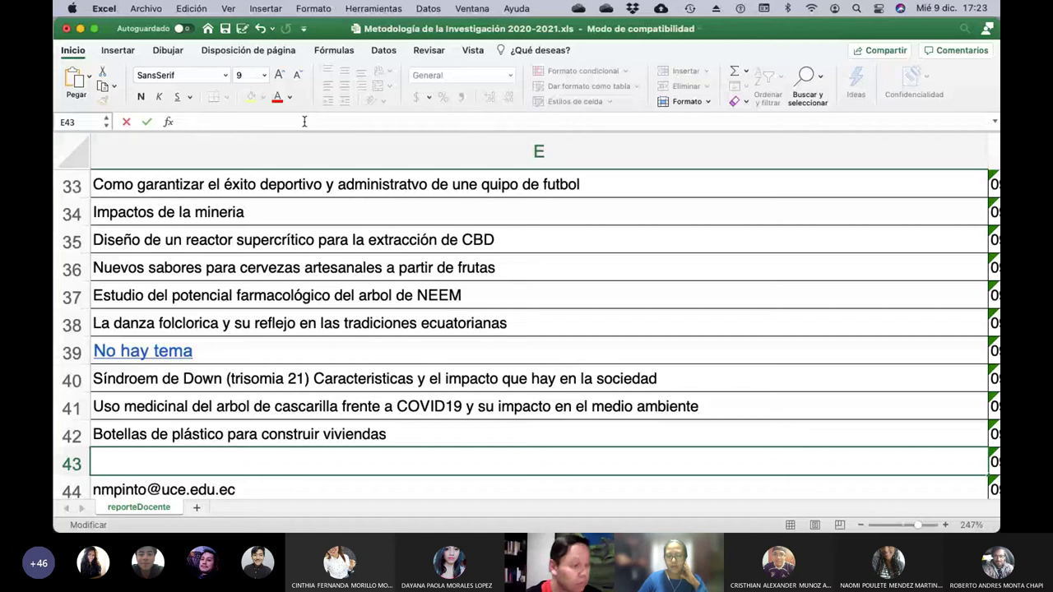
pyautogui.write('Obtenci´')
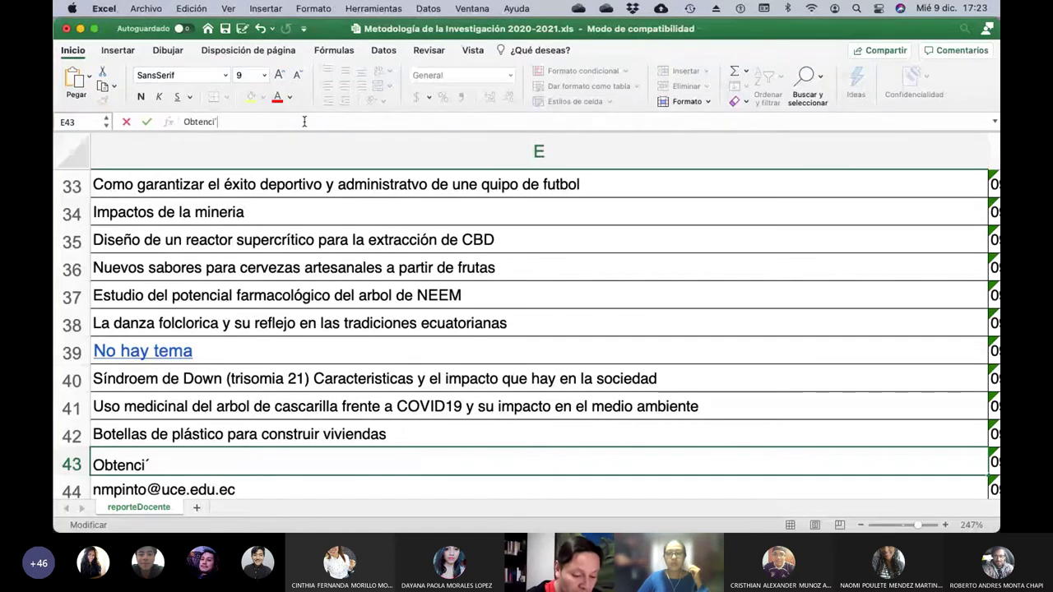
pyautogui.press('BackSpace')
pyautogui.write('ón de com')
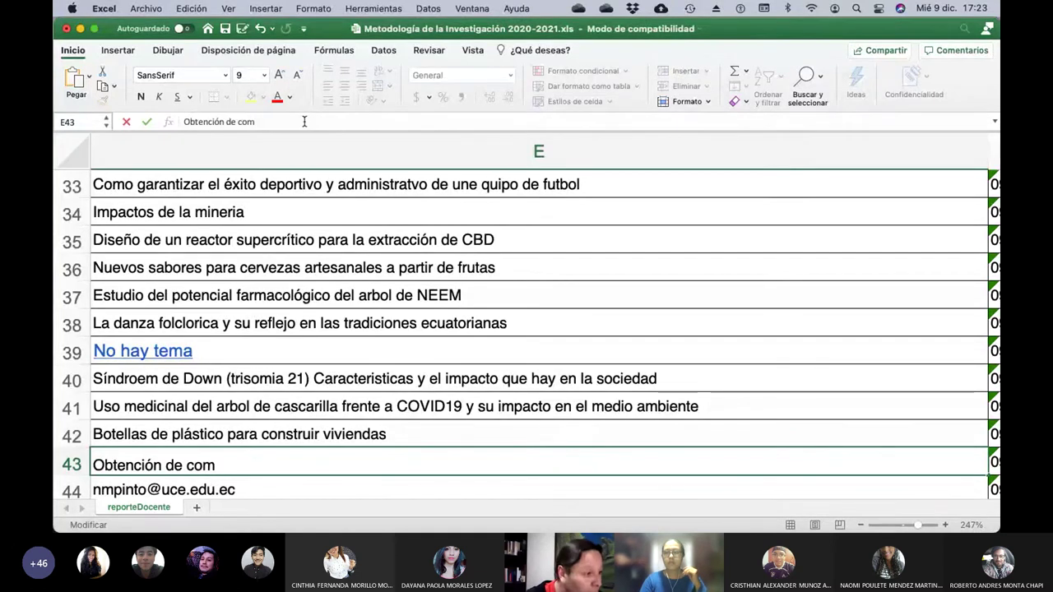
pyautogui.write('bustibles a ')
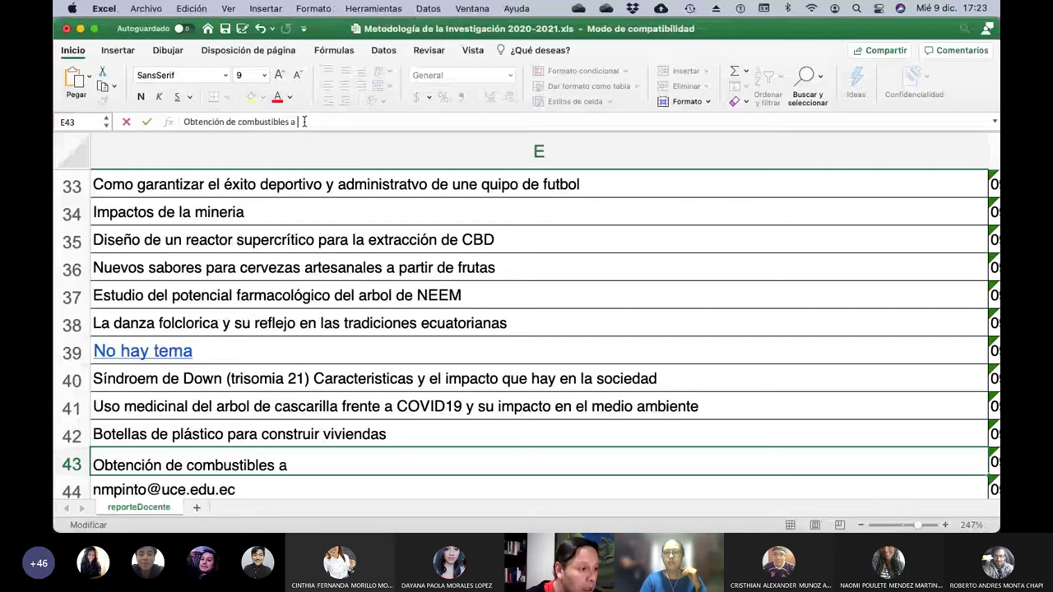
pyautogui.write('partir d')
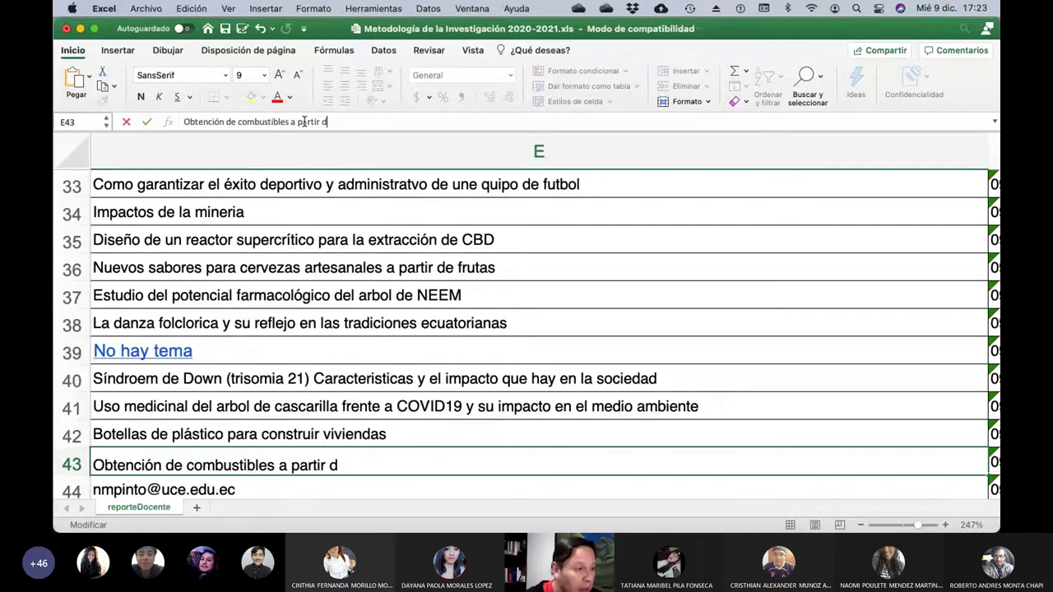
pyautogui.write('e residuos p')
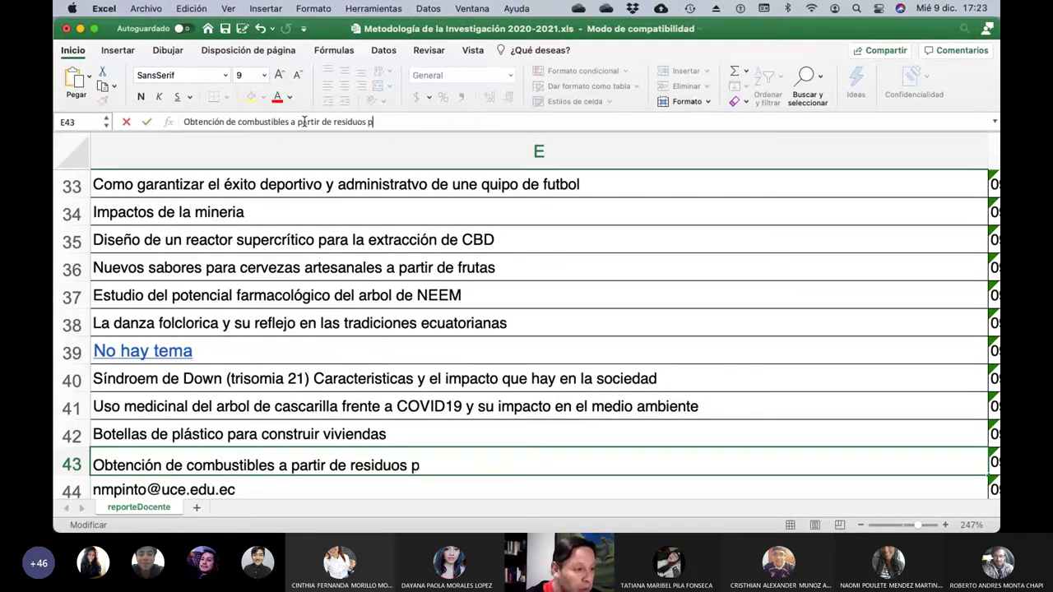
pyautogui.write('lásticos')
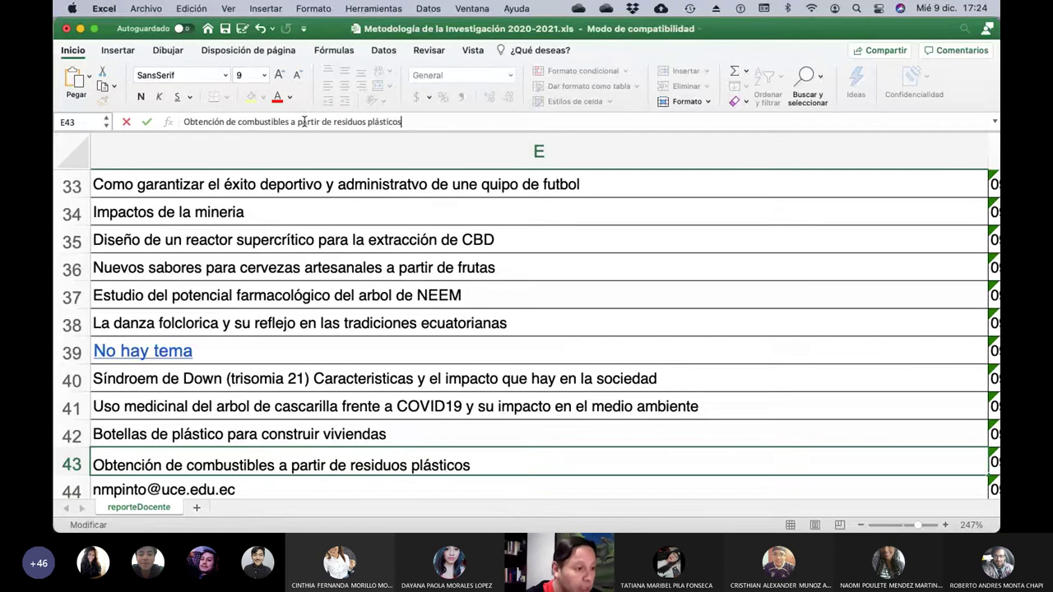
pyautogui.press('Return')
pyautogui.press('Left')
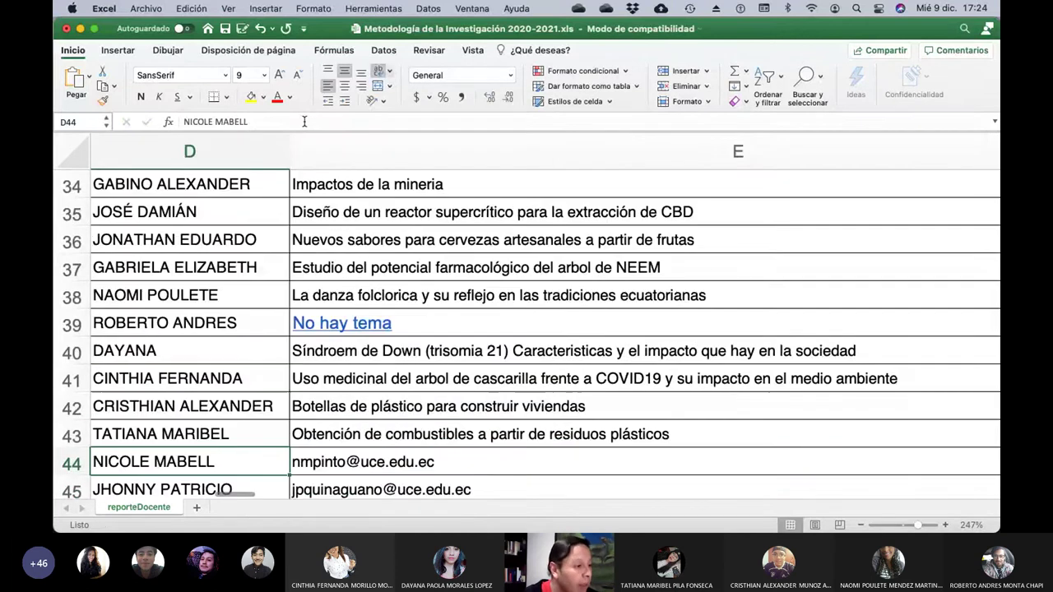
# Replace E44's email with 'La biomasa como fuente de energía alternativa'.
pyautogui.press('Left')
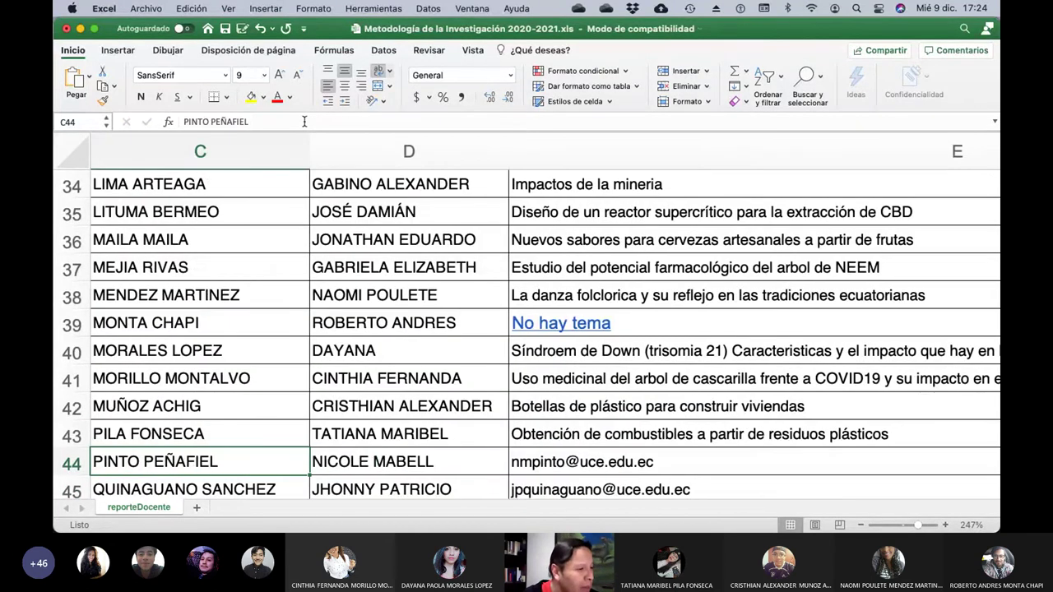
pyautogui.press('Right')
pyautogui.press('Right')
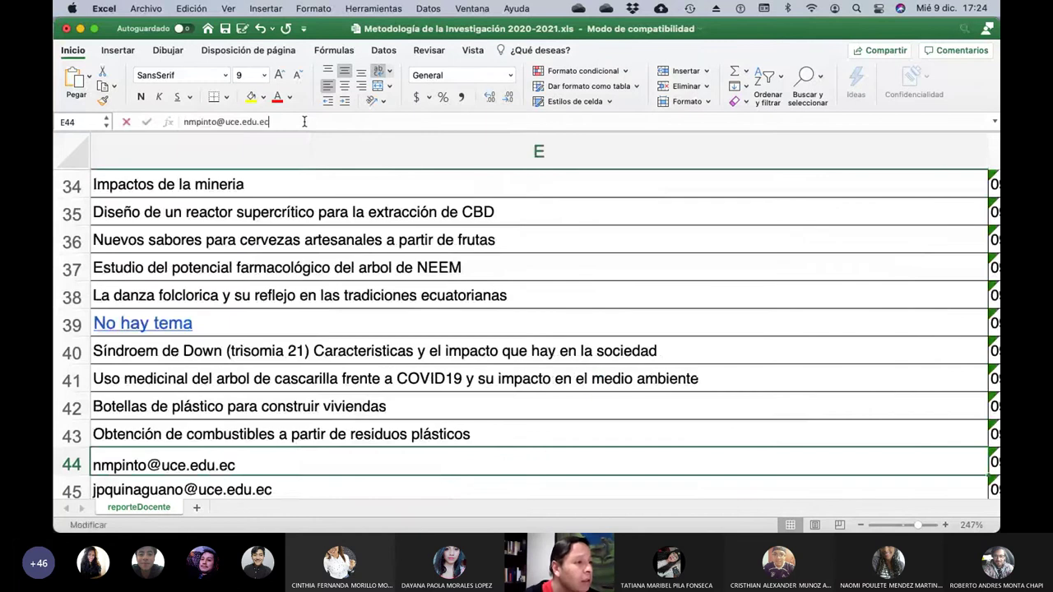
pyautogui.click(304, 121)
pyautogui.press('BackSpace')
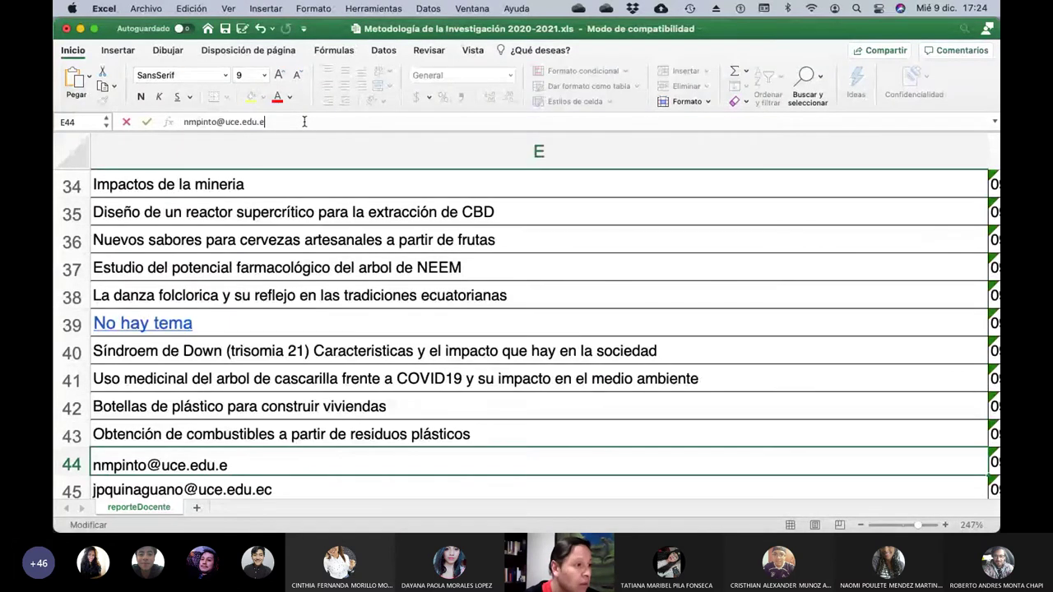
pyautogui.press('BackSpace')
pyautogui.press('BackSpace')
pyautogui.press('BackSpace')
pyautogui.press('BackSpace')
pyautogui.press('BackSpace')
pyautogui.press('BackSpace')
pyautogui.press('BackSpace')
pyautogui.press('BackSpace')
pyautogui.press('BackSpace')
pyautogui.press('BackSpace')
pyautogui.press('BackSpace')
pyautogui.press('BackSpace')
pyautogui.press('BackSpace')
pyautogui.press('BackSpace')
pyautogui.press('BackSpace')
pyautogui.press('BackSpace')
pyautogui.press('BackSpace')
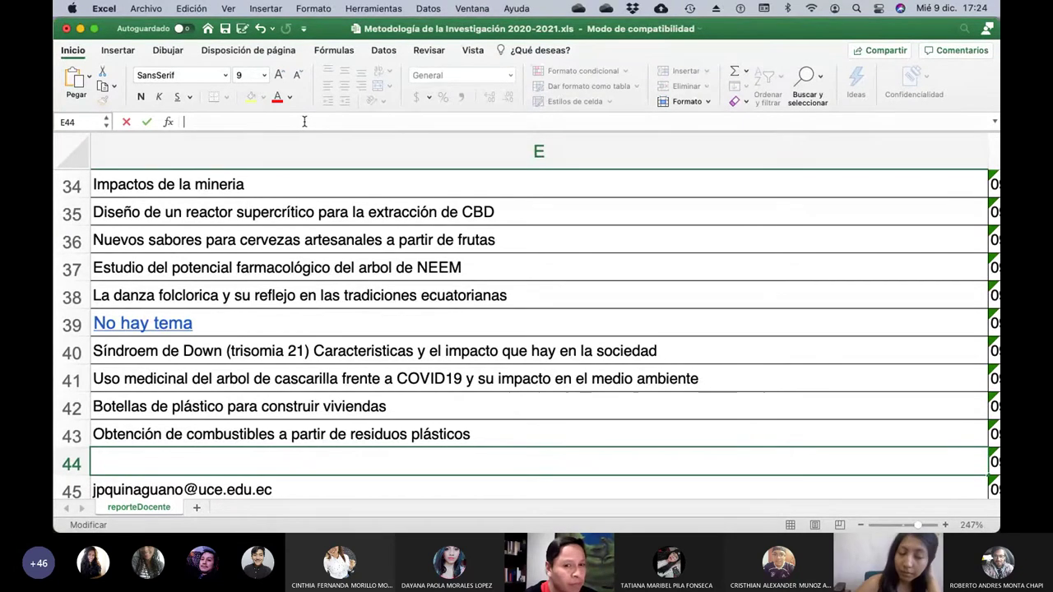
pyautogui.write('L')
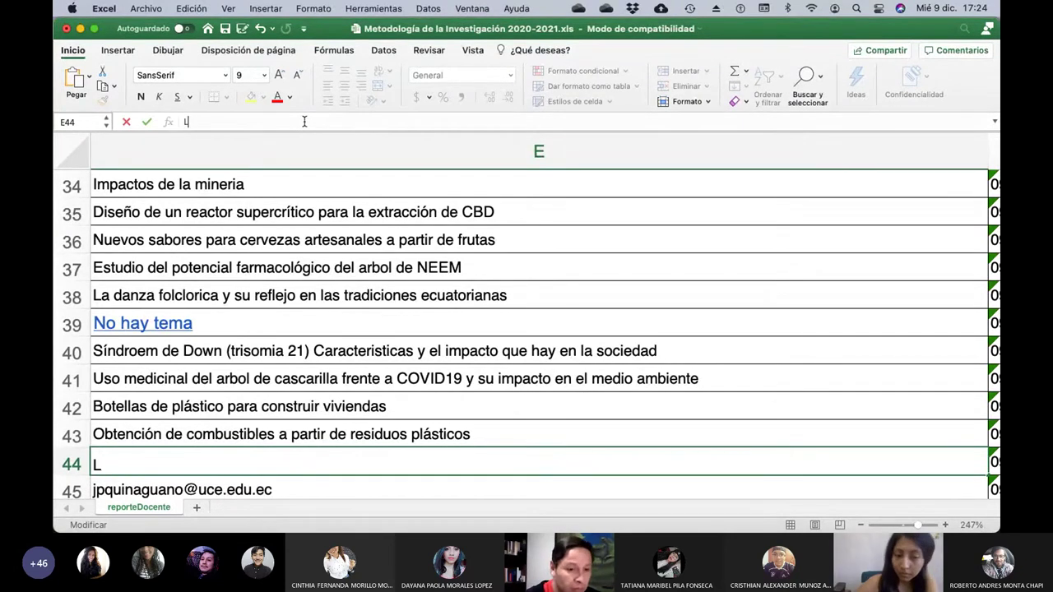
pyautogui.write('a bi')
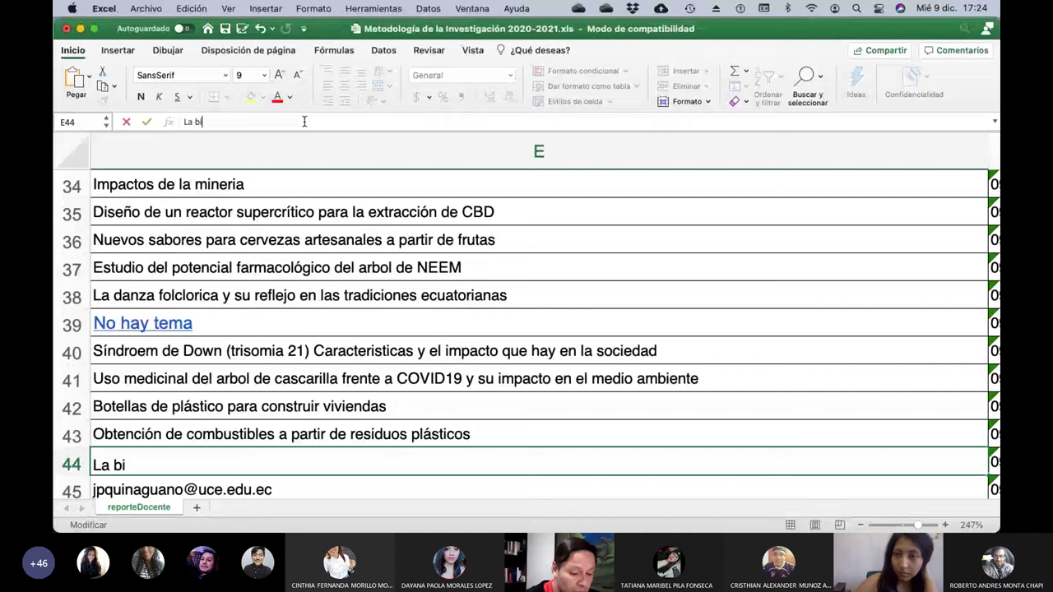
pyautogui.write('omasa como fue')
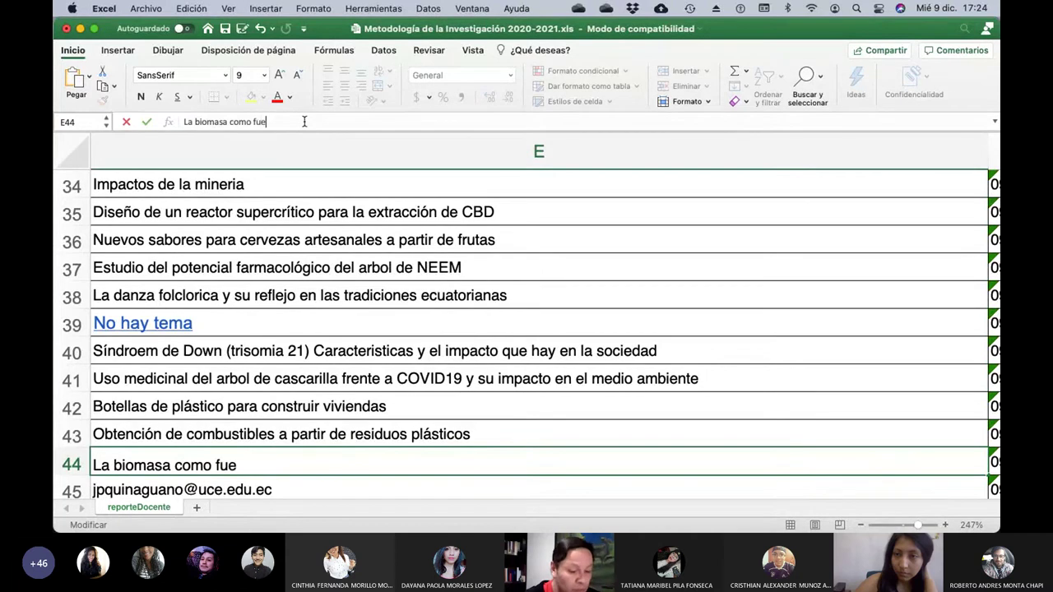
pyautogui.write('nte de energ')
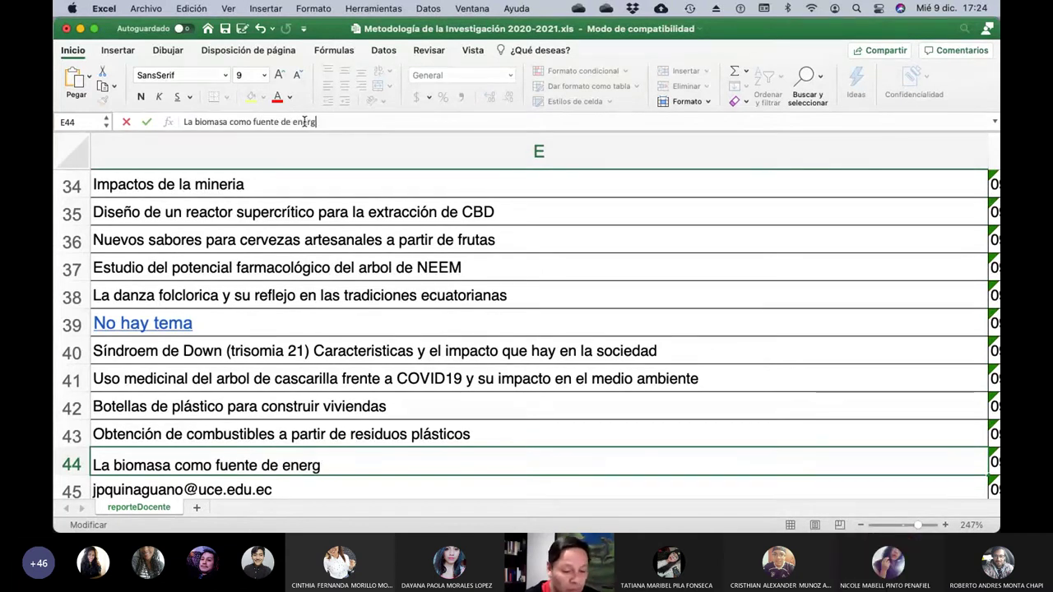
pyautogui.write('ía alternt')
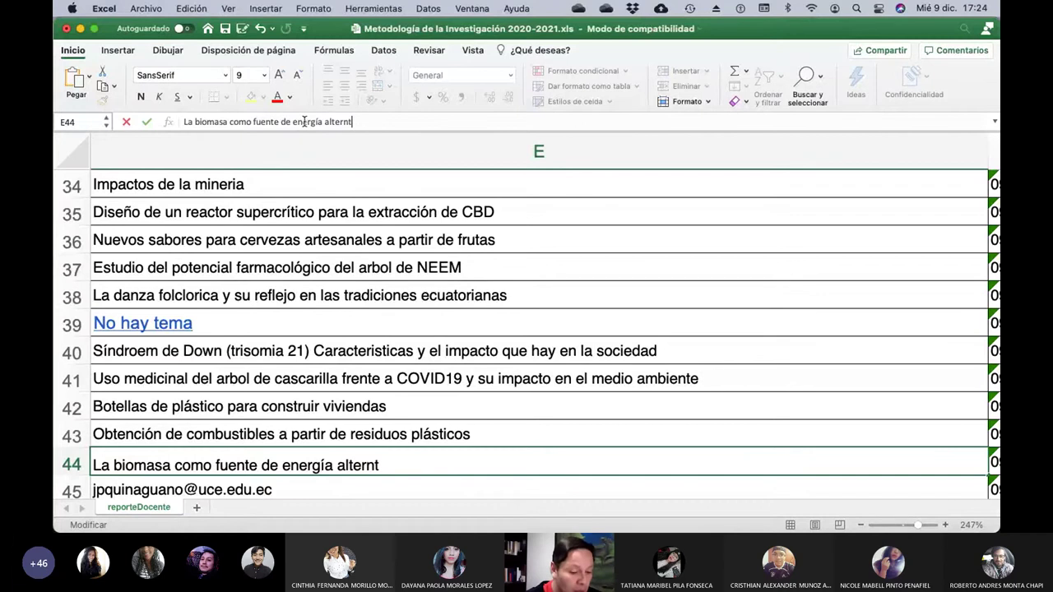
pyautogui.press('BackSpace')
pyautogui.write('a')
pyautogui.write('tiva')
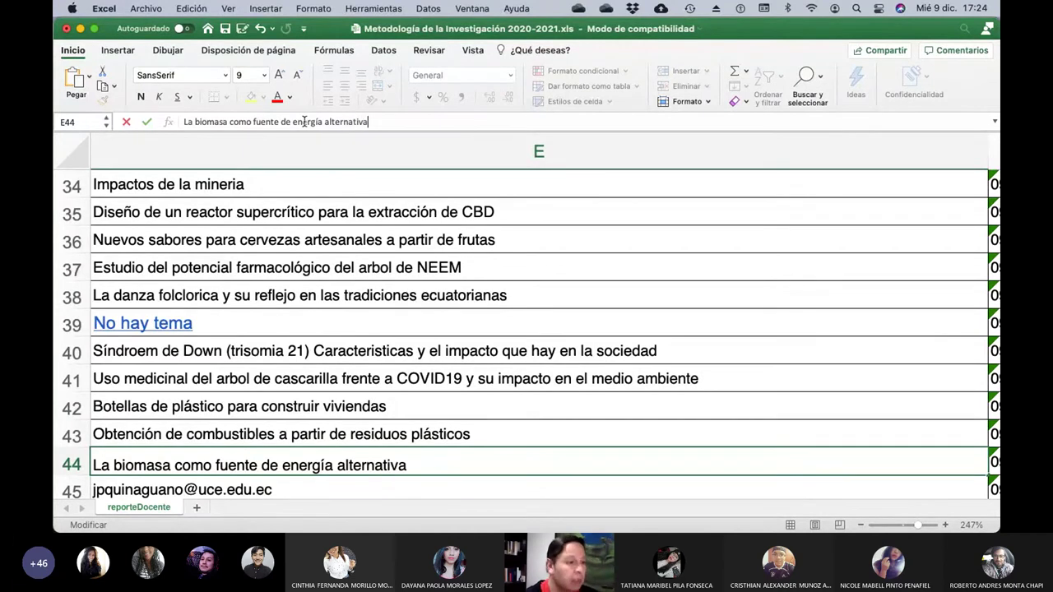
pyautogui.press('Return')
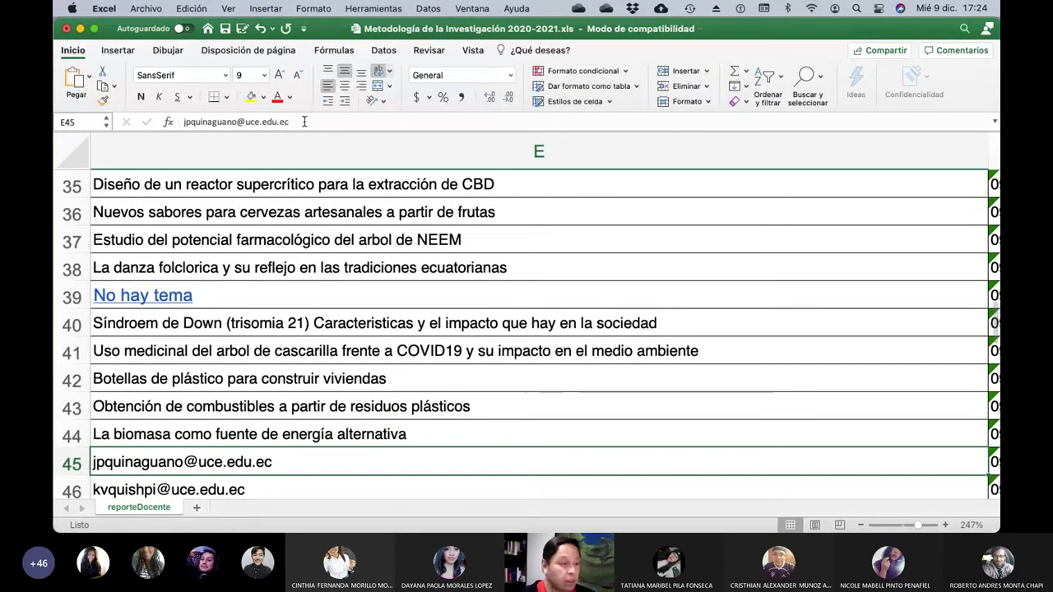
# Replace E45's email with 'Conversión de residuos orgánicos para producir energía electrica'.
pyautogui.press('Left')
pyautogui.press('Left')
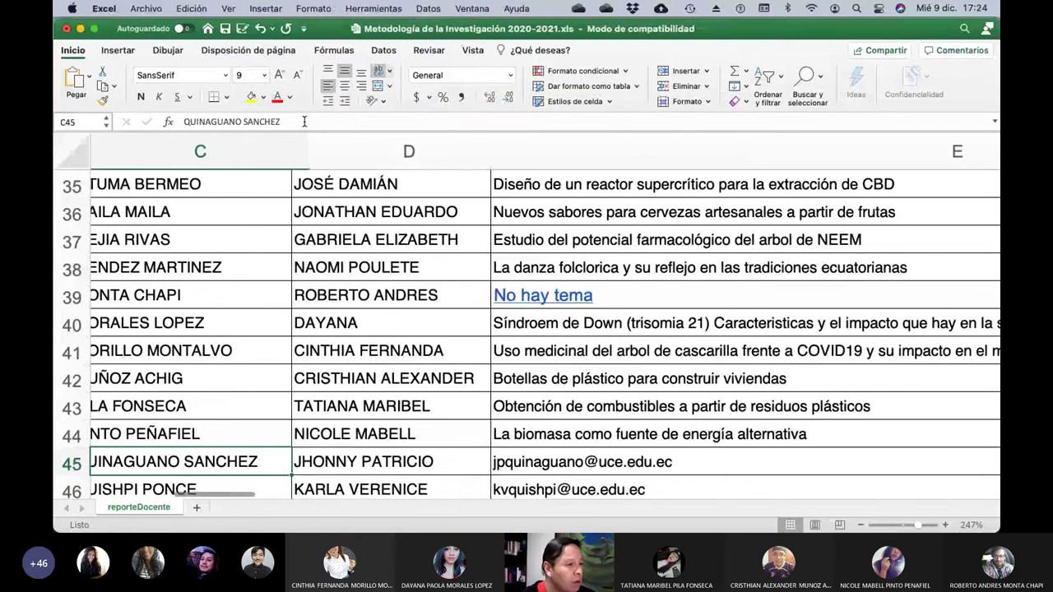
pyautogui.press('Right')
pyautogui.press('Right')
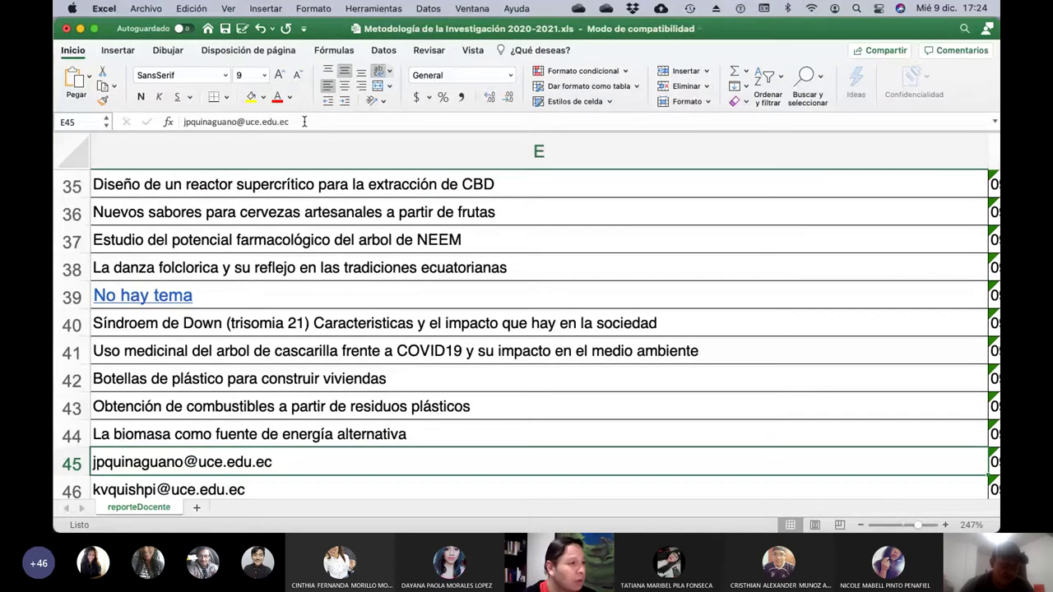
pyautogui.click(303, 121)
pyautogui.press('BackSpace')
pyautogui.press('BackSpace')
pyautogui.press('BackSpace')
pyautogui.press('BackSpace')
pyautogui.press('BackSpace')
pyautogui.press('BackSpace')
pyautogui.press('BackSpace')
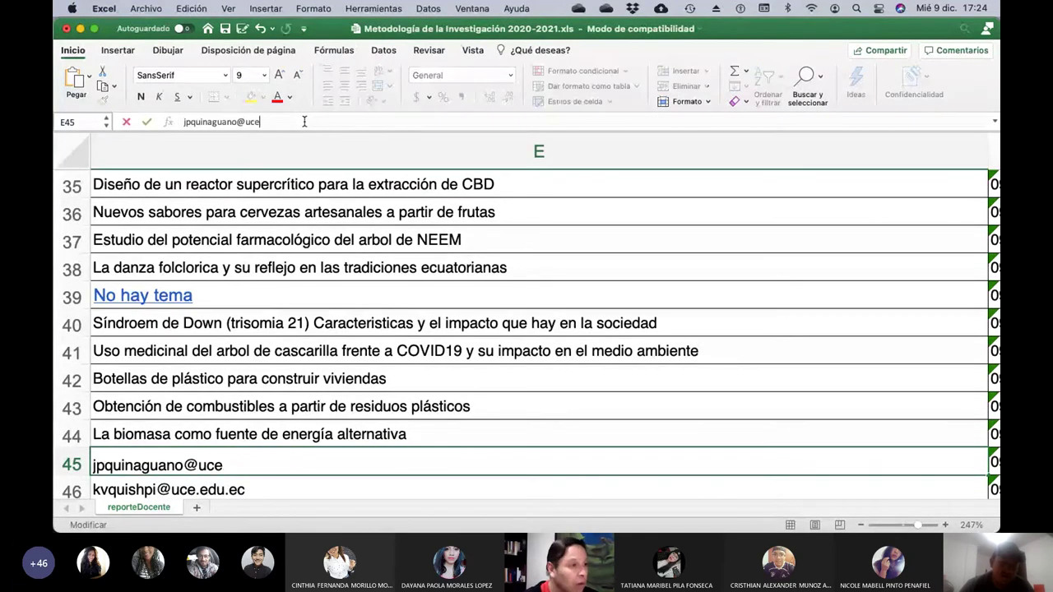
pyautogui.press('BackSpace')
pyautogui.press('BackSpace')
pyautogui.press('BackSpace')
pyautogui.press('BackSpace')
pyautogui.press('BackSpace')
pyautogui.press('BackSpace')
pyautogui.press('BackSpace')
pyautogui.press('BackSpace')
pyautogui.press('BackSpace')
pyautogui.press('BackSpace')
pyautogui.press('BackSpace')
pyautogui.press('BackSpace')
pyautogui.press('BackSpace')
pyautogui.press('BackSpace')
pyautogui.press('BackSpace')
pyautogui.press('BackSpace')
pyautogui.write('Conv')
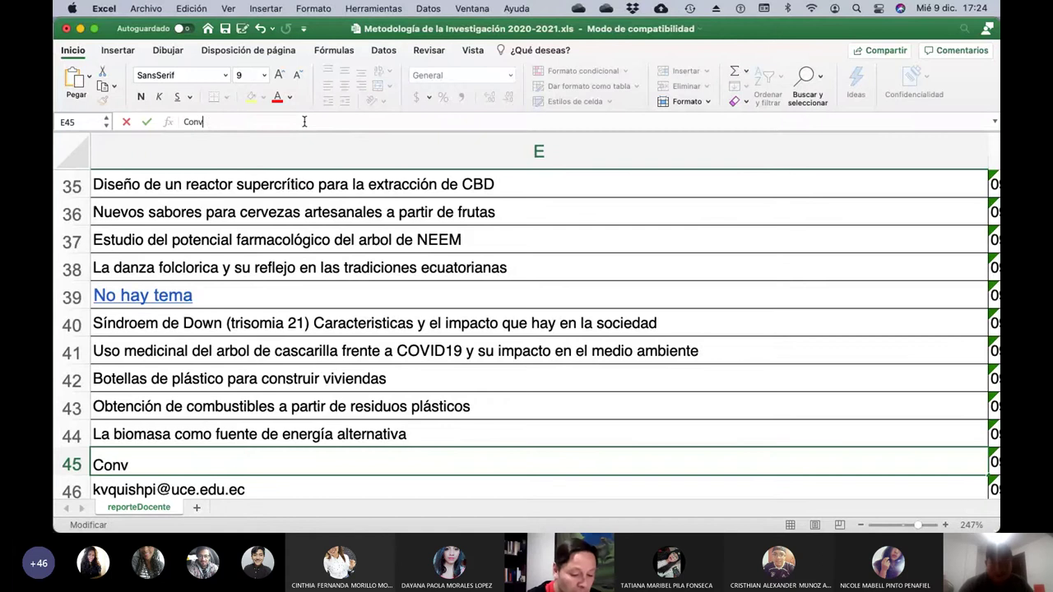
pyautogui.write('ersión de r')
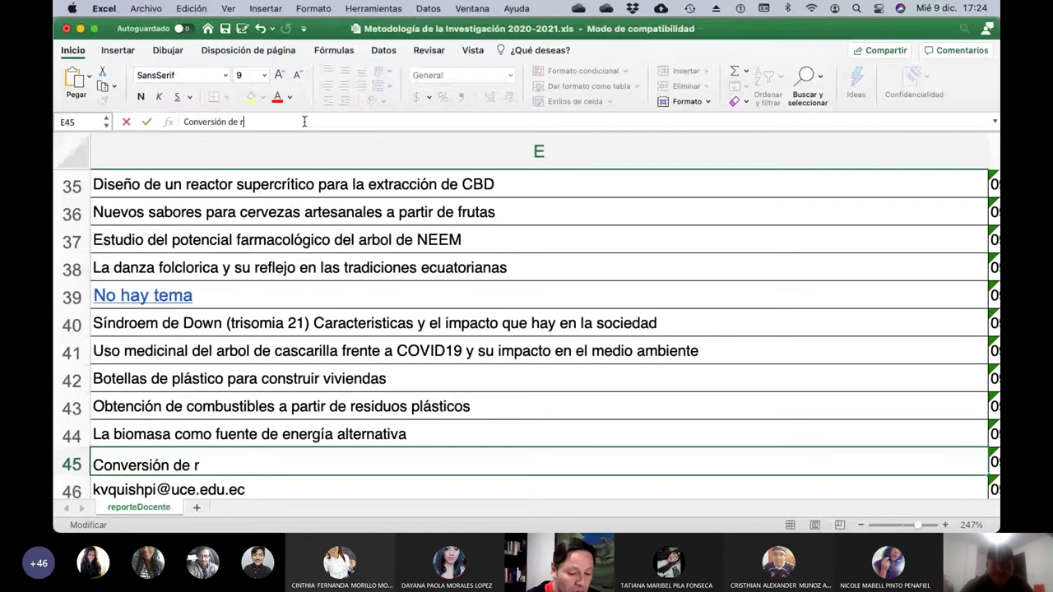
pyautogui.write('esiduos org')
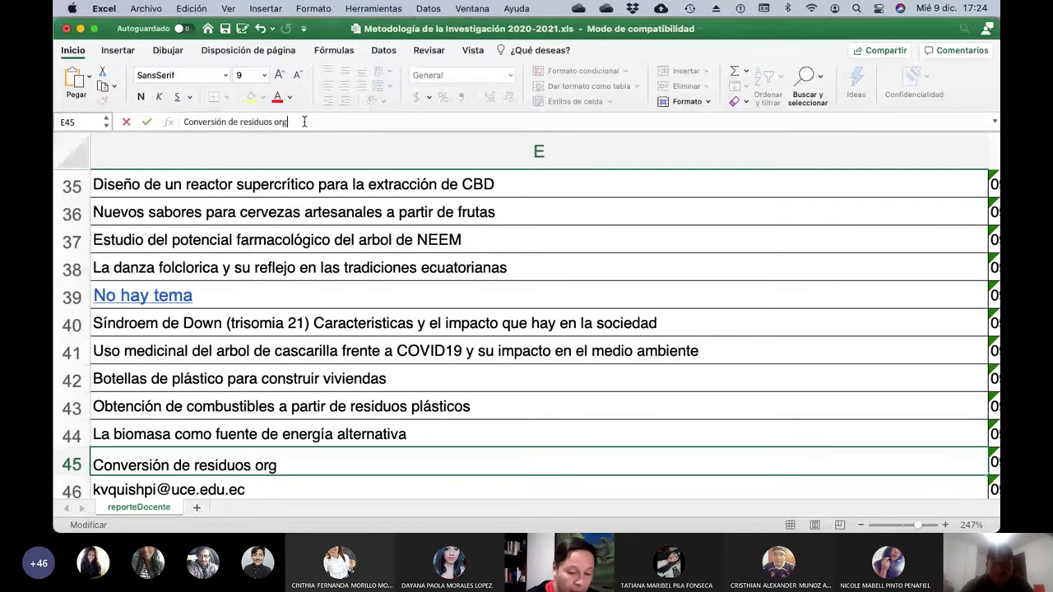
pyautogui.write('ánicos para produc')
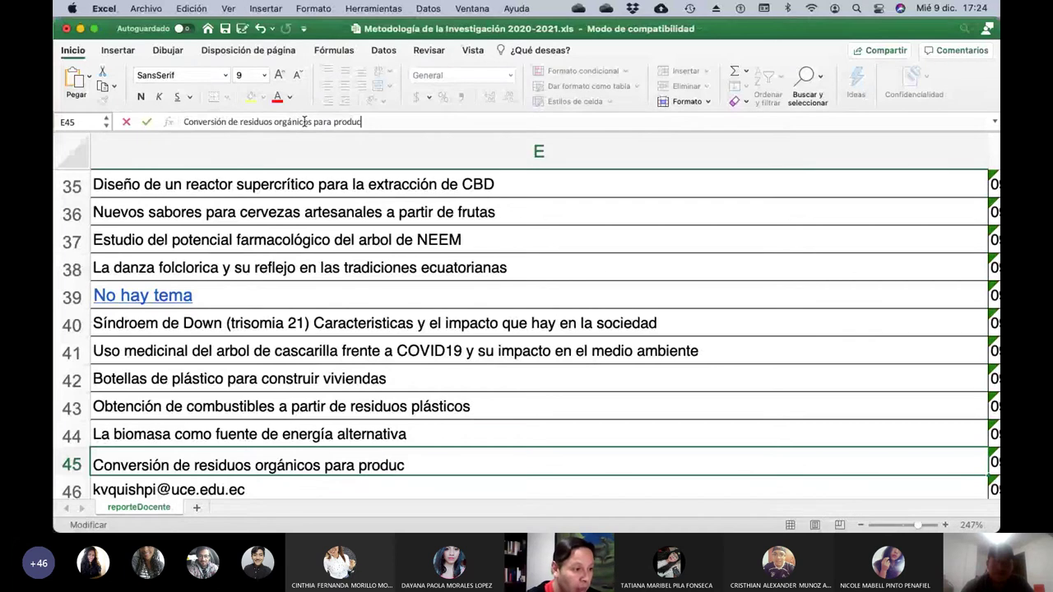
pyautogui.write('ir ener')
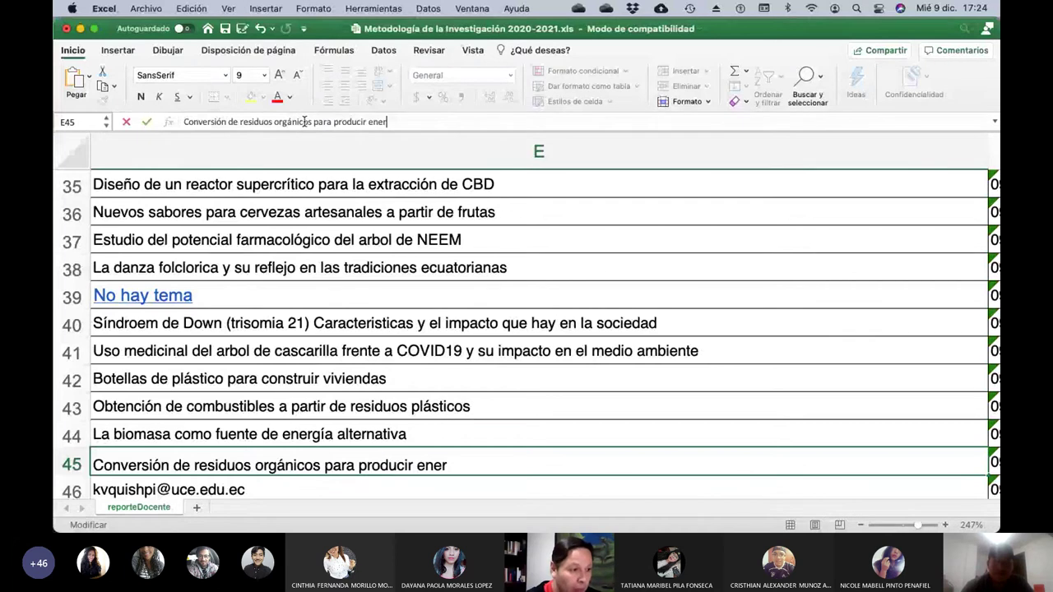
pyautogui.write('gía electrica')
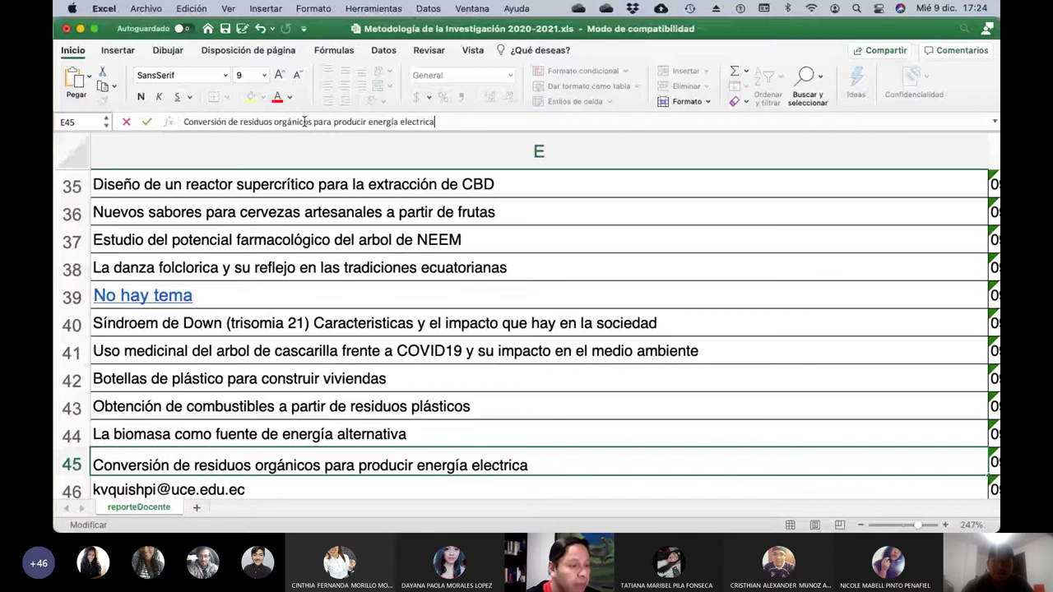
pyautogui.press('Return')
pyautogui.press('Left')
pyautogui.press('Left')
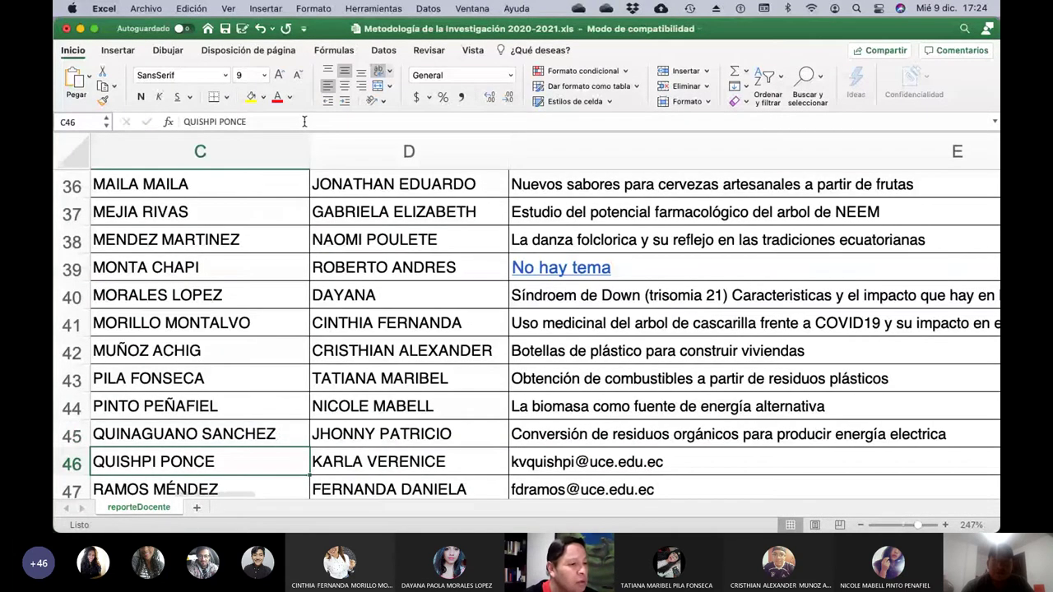
pyautogui.press('Right')
pyautogui.press('Right')
# Clear E46's email and type 'Generación de energía a partir de', fixing typos.
pyautogui.click(304, 122)
pyautogui.press('BackSpace')
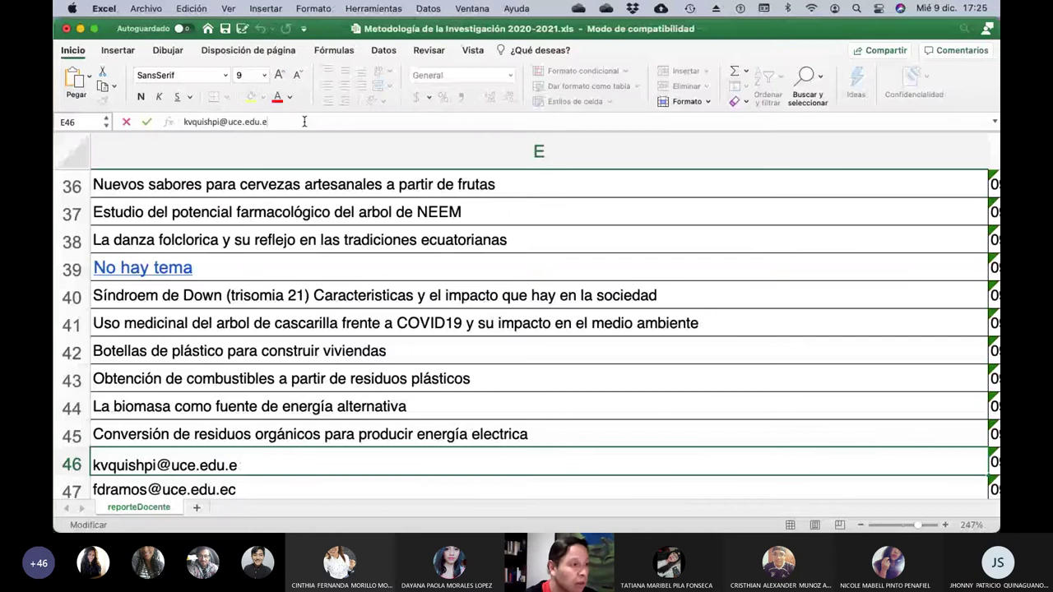
pyautogui.press('BackSpace')
pyautogui.press('BackSpace')
pyautogui.press('BackSpace')
pyautogui.press('BackSpace')
pyautogui.press('BackSpace')
pyautogui.press('BackSpace')
pyautogui.press('BackSpace')
pyautogui.press('BackSpace')
pyautogui.press('BackSpace')
pyautogui.press('BackSpace')
pyautogui.press('BackSpace')
pyautogui.press('BackSpace')
pyautogui.press('BackSpace')
pyautogui.press('BackSpace')
pyautogui.press('BackSpace')
pyautogui.press('BackSpace')
pyautogui.press('BackSpace')
pyautogui.press('BackSpace')
pyautogui.press('BackSpace')
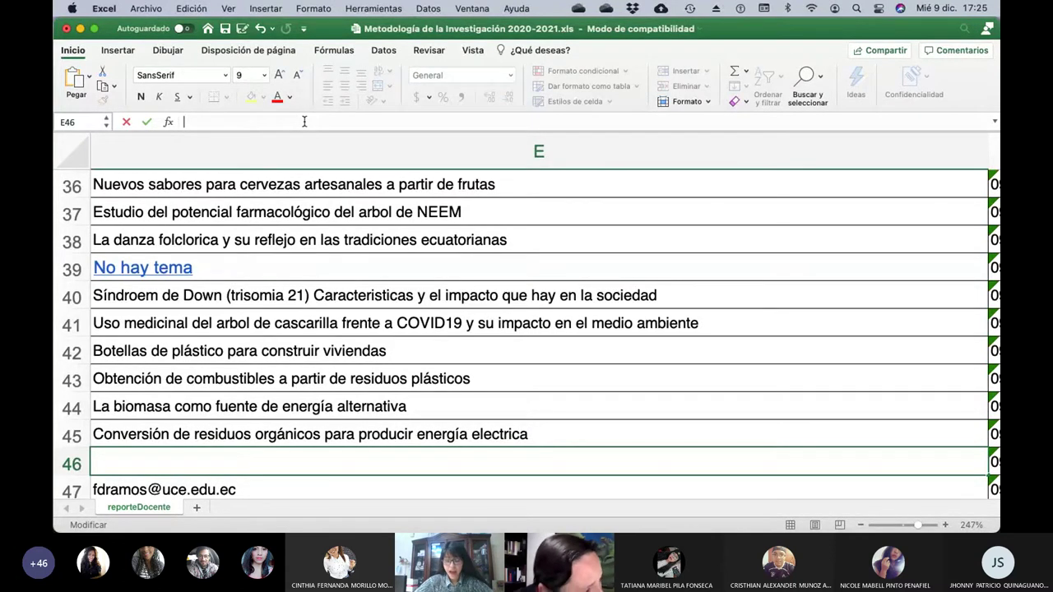
pyautogui.write('G')
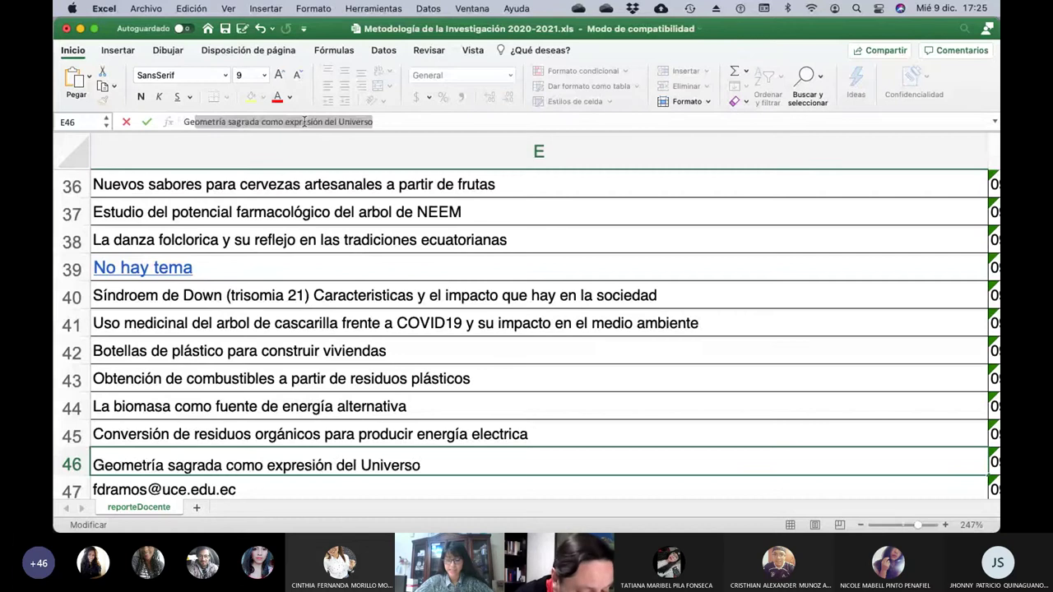
pyautogui.write('eneración de ener')
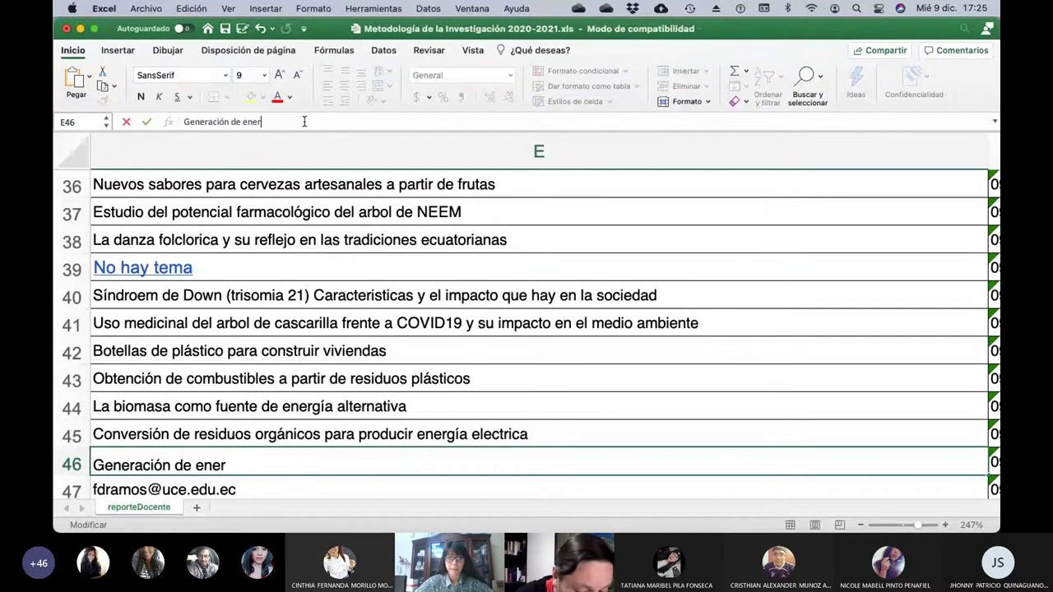
pyautogui.write('fgía ')
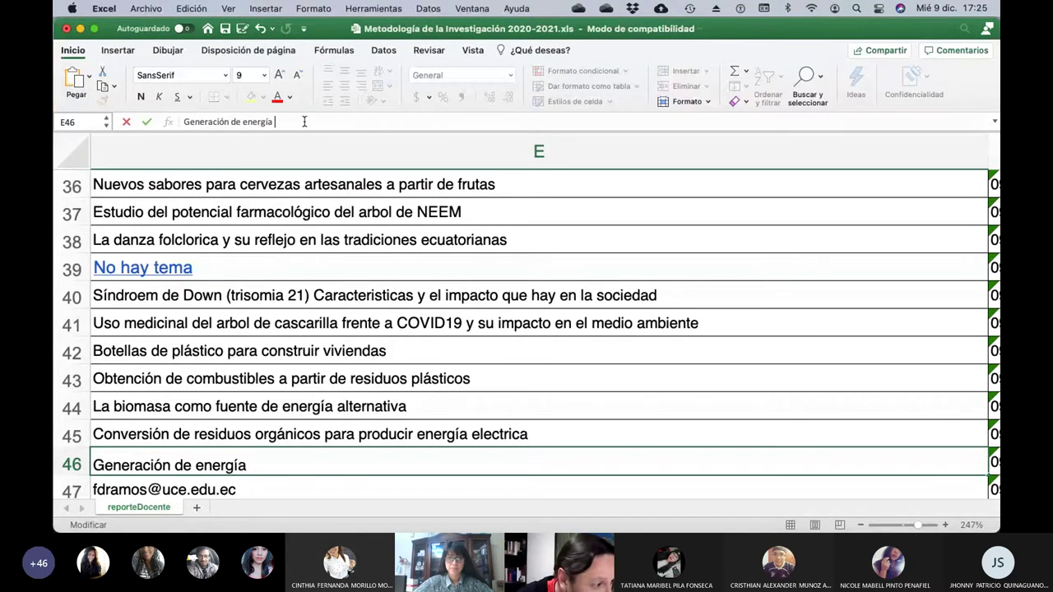
pyautogui.write('a a`prti')
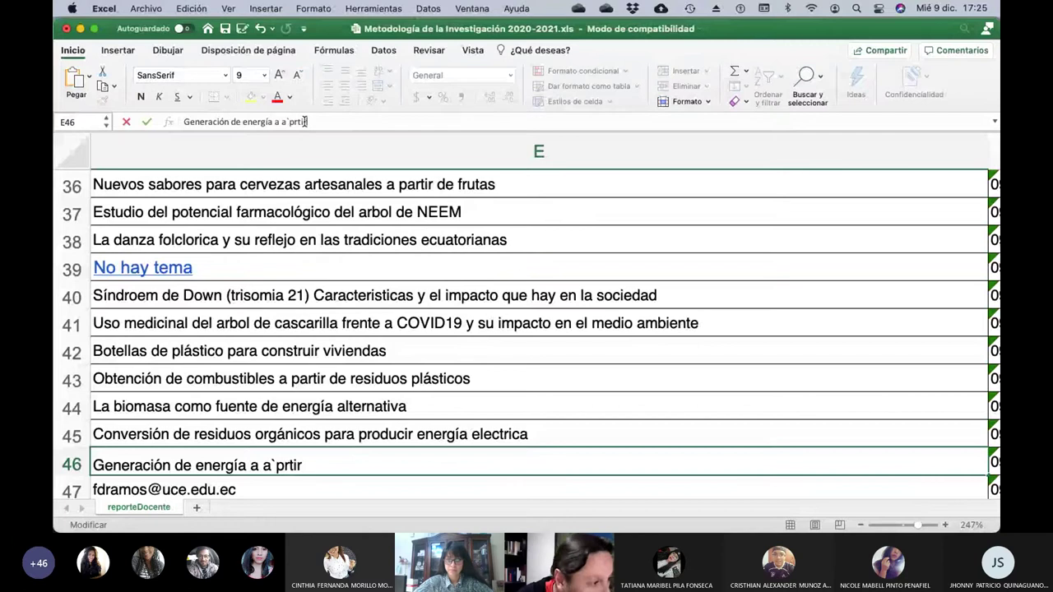
pyautogui.write('r')
pyautogui.press('BackSpace')
pyautogui.press('BackSpace')
pyautogui.press('BackSpace')
pyautogui.press('BackSpace')
pyautogui.press('BackSpace')
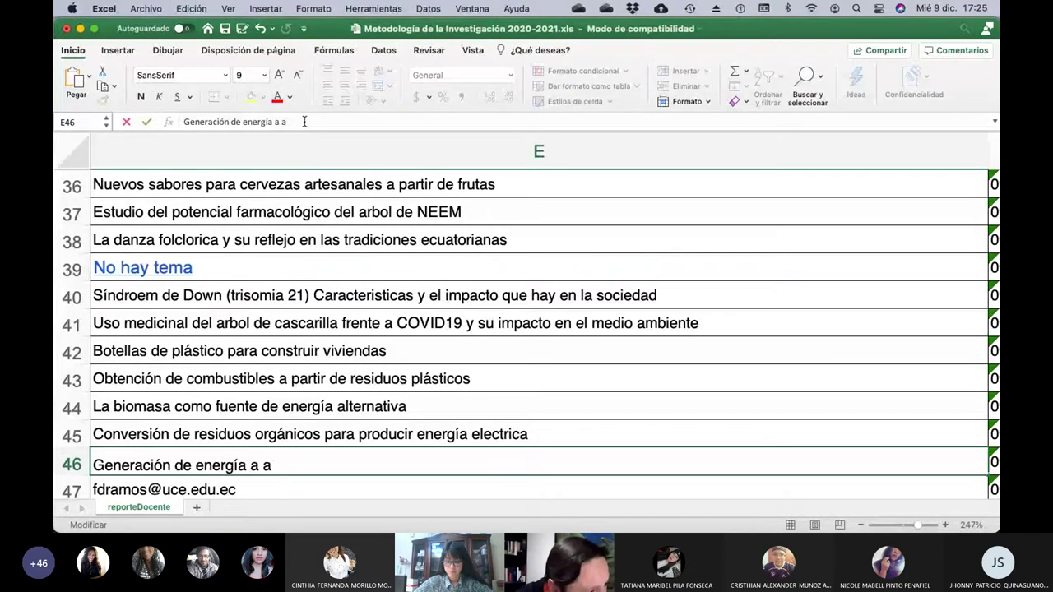
pyautogui.write('partir de')
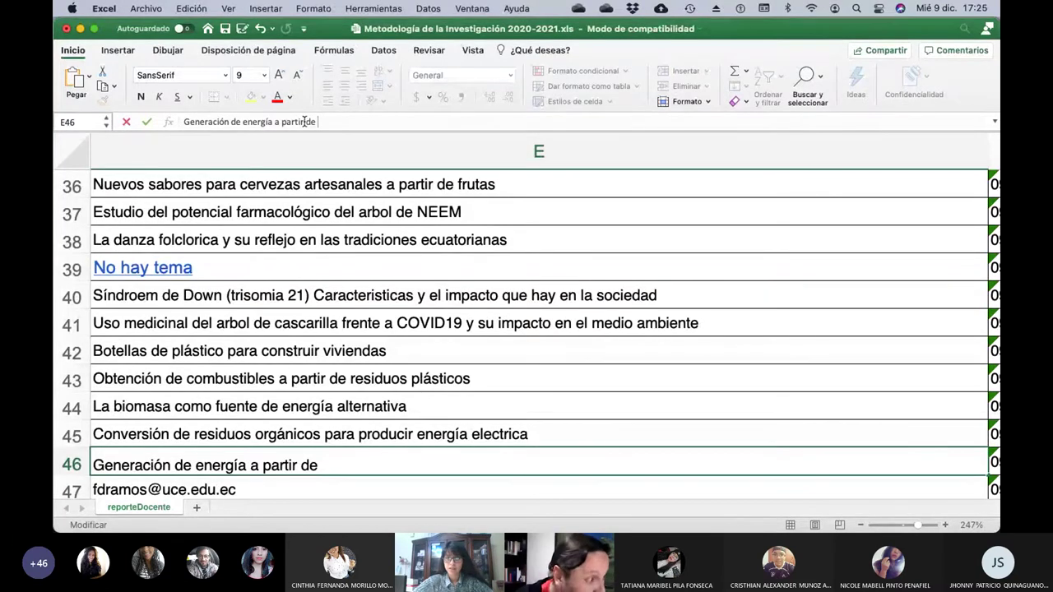
pyautogui.write('l agua')
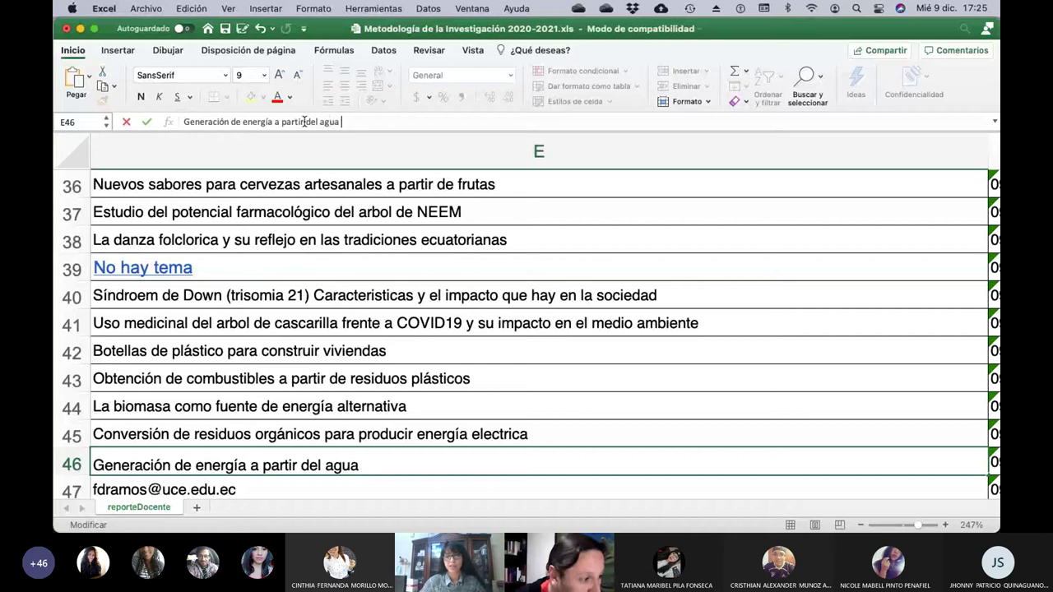
pyautogui.press('BackSpace')
pyautogui.press('BackSpace')
pyautogui.press('BackSpace')
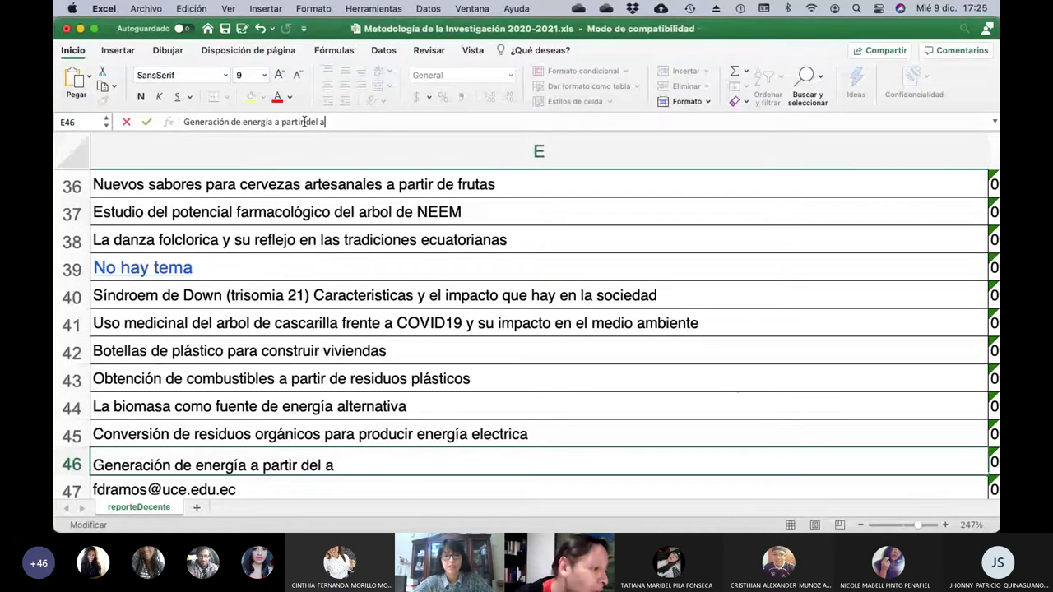
pyautogui.press('BackSpace')
pyautogui.press('BackSpace')
pyautogui.press('BackSpace')
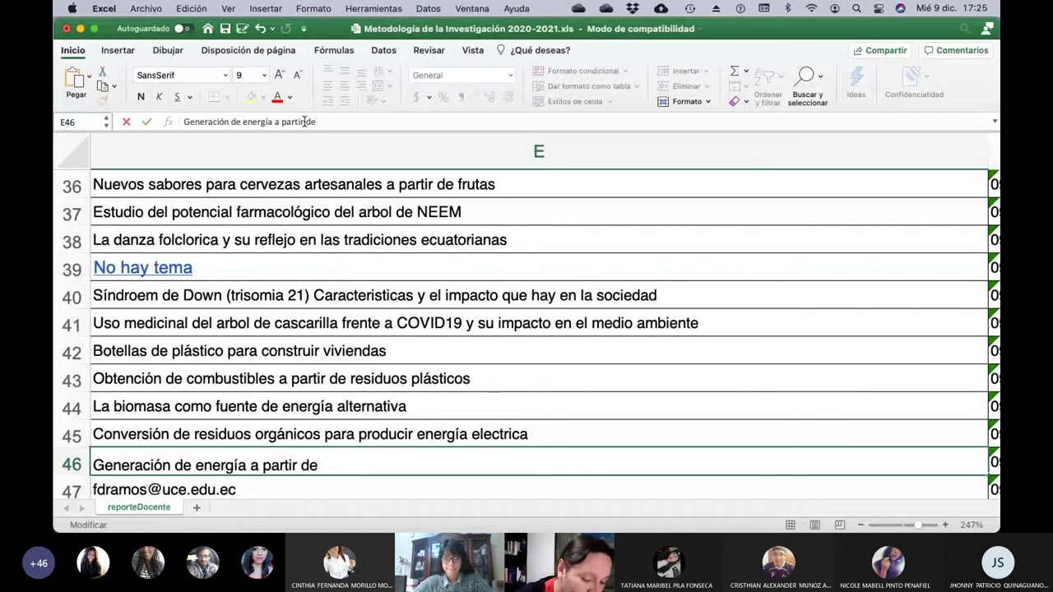
# Finish E46 with 'la separación del hidrógeno del agua de mar' and commit it.
pyautogui.write('la separ')
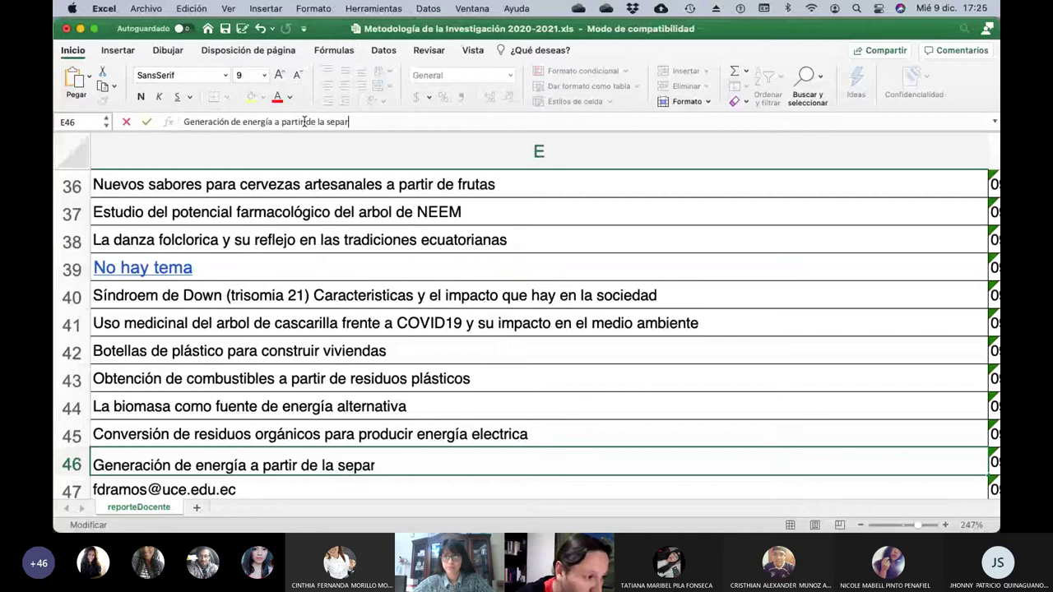
pyautogui.write('ación del ')
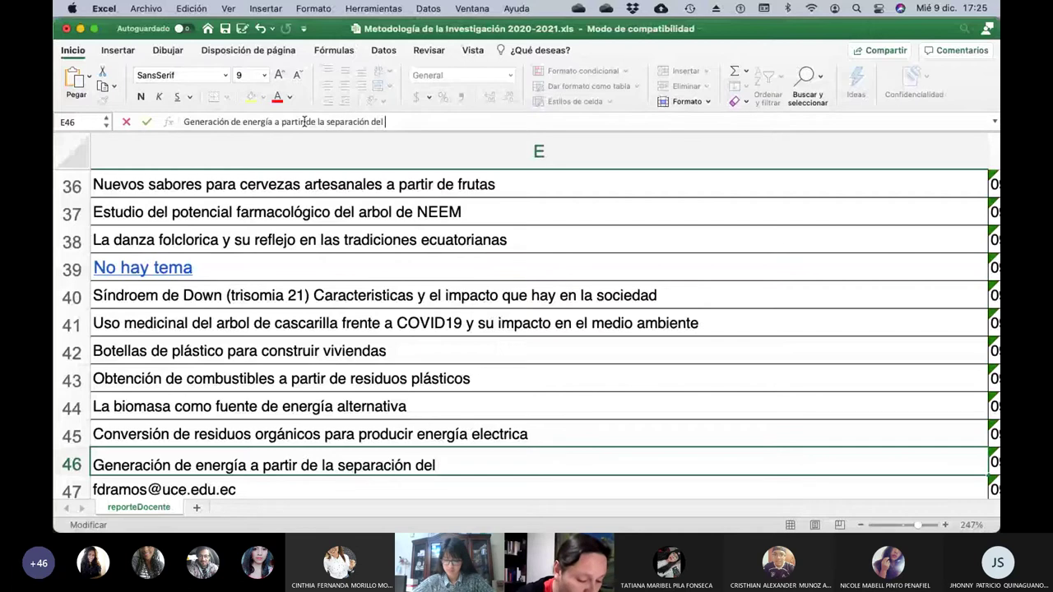
pyautogui.write('hidróegno del')
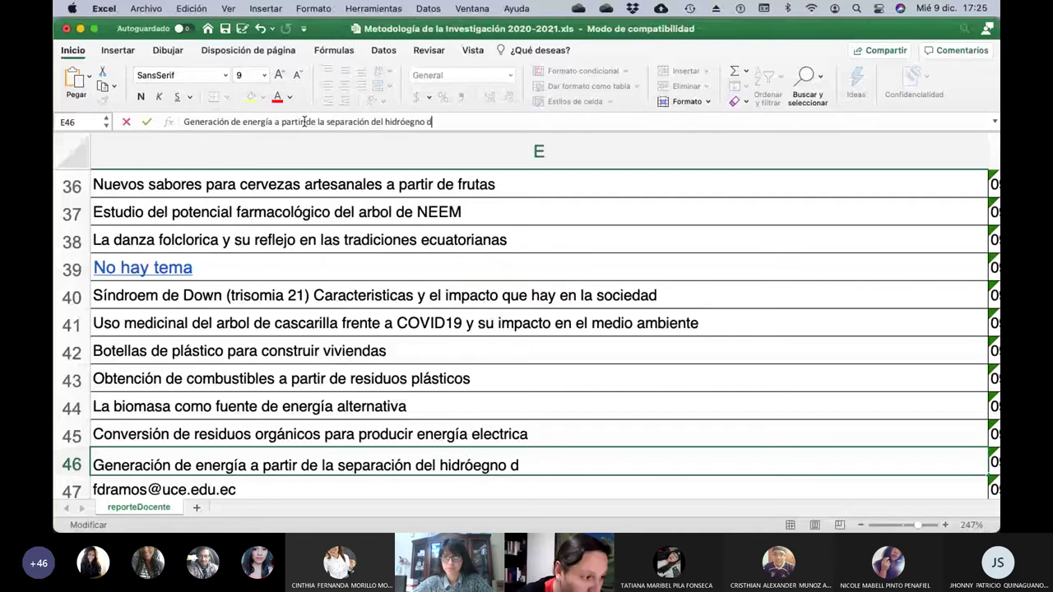
pyautogui.press('BackSpace')
pyautogui.press('BackSpace')
pyautogui.press('BackSpace')
pyautogui.press('BackSpace')
pyautogui.press('BackSpace')
pyautogui.press('BackSpace')
pyautogui.press('BackSpace')
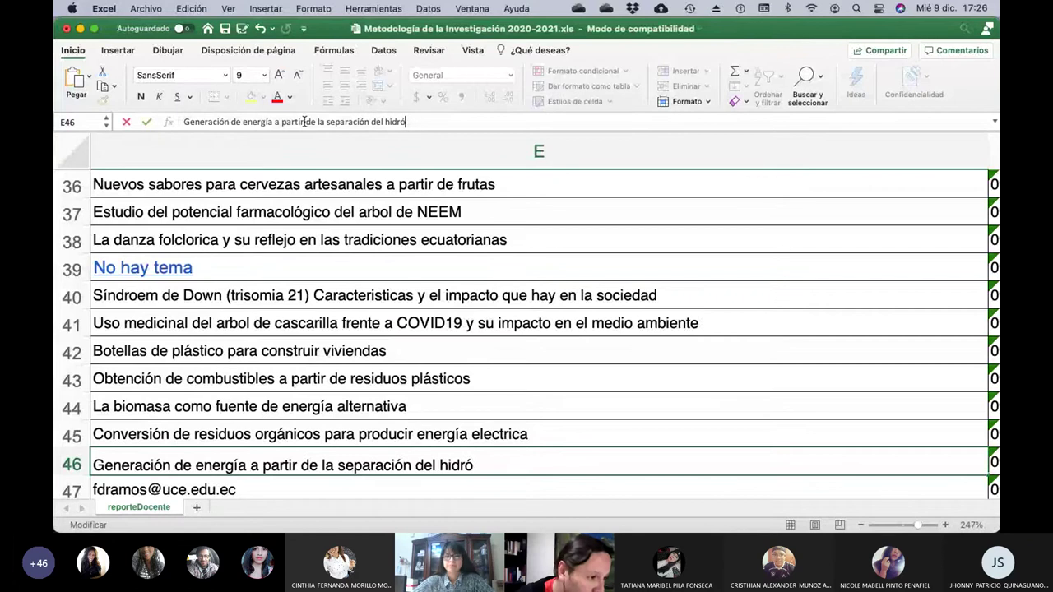
pyautogui.press('BackSpace')
pyautogui.write('genmo del')
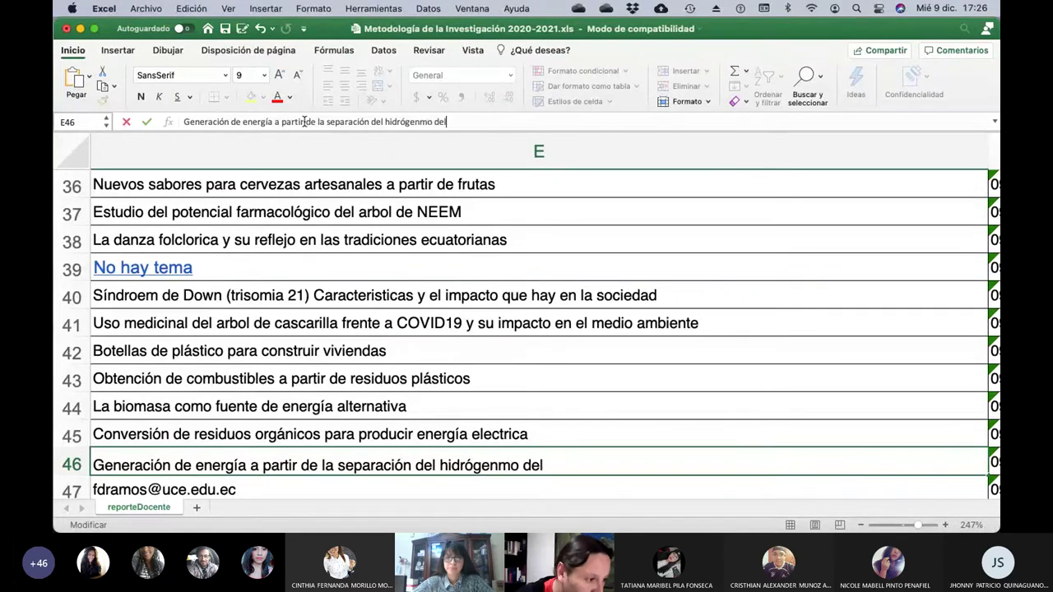
pyautogui.press('BackSpace')
pyautogui.press('BackSpace')
pyautogui.press('BackSpace')
pyautogui.press('BackSpace')
pyautogui.press('BackSpace')
pyautogui.press('BackSpace')
pyautogui.write('o d')
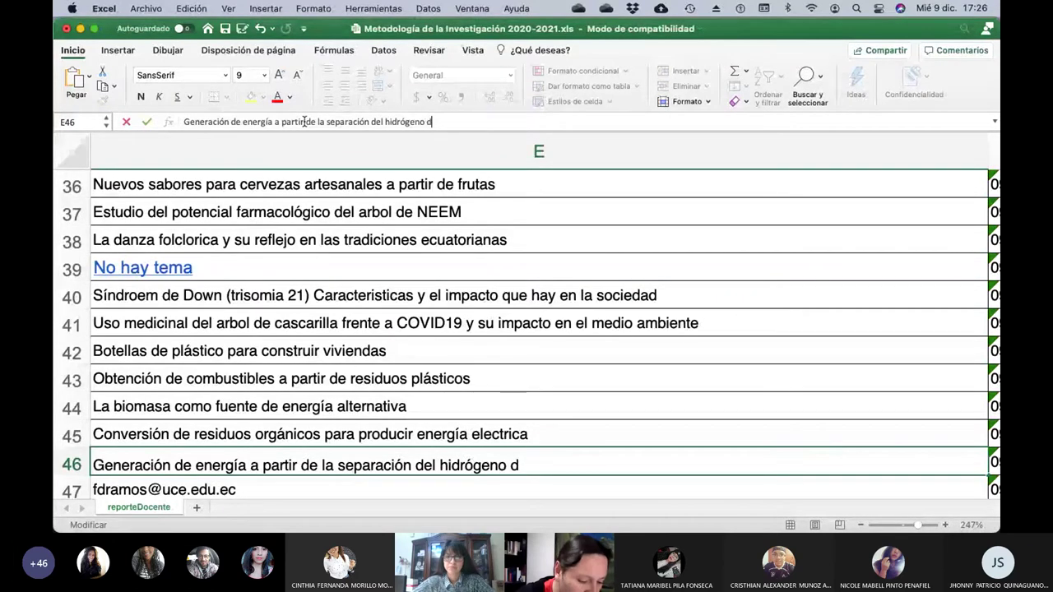
pyautogui.write('el agua de ma')
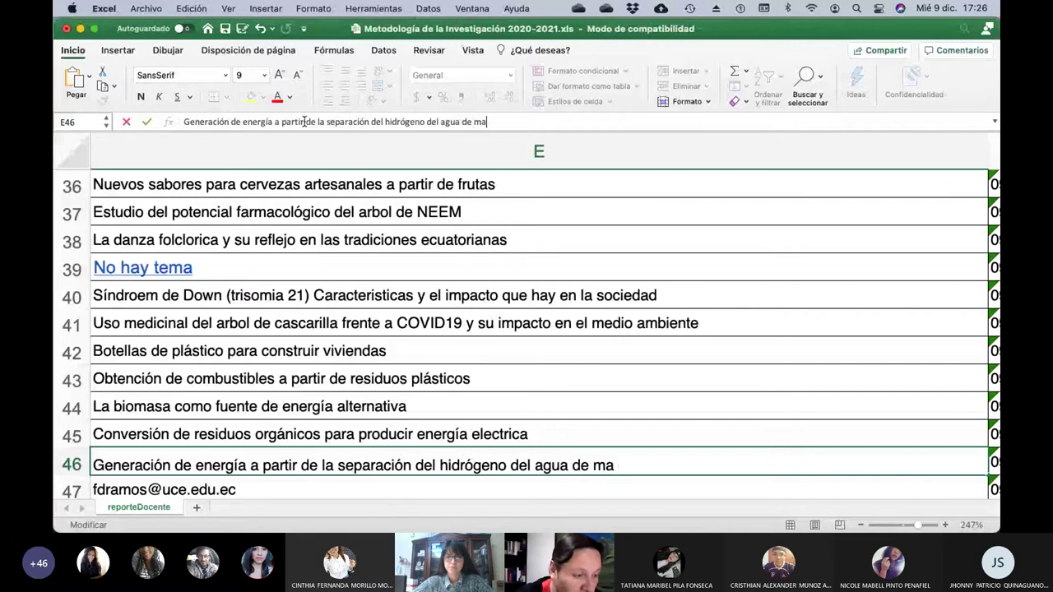
pyautogui.write('r')
pyautogui.press('Return')
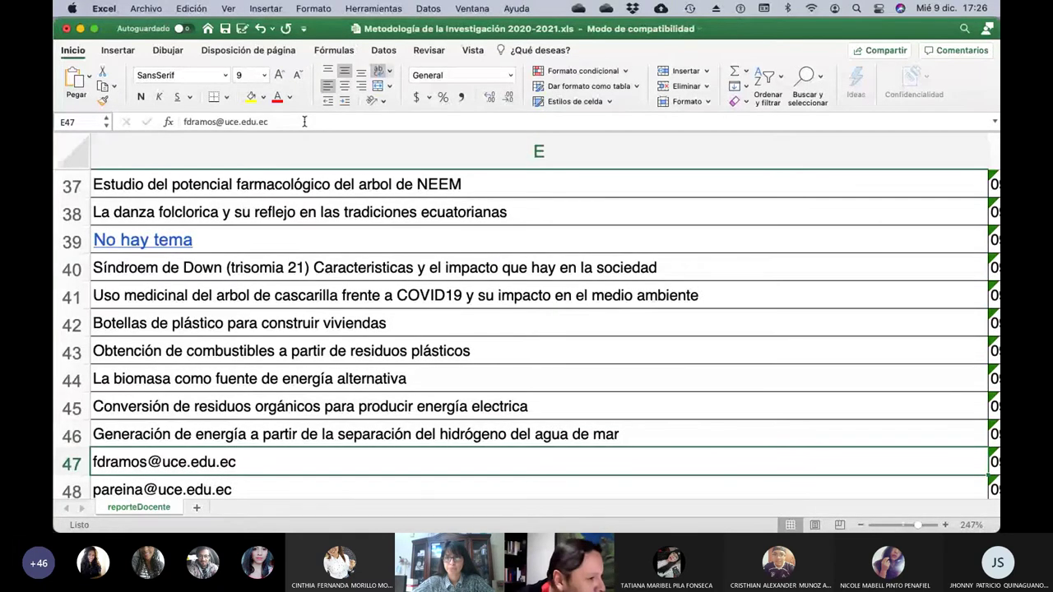
# Clear E47's email and begin the title 'Impacto de los', correcting typos.
pyautogui.press('Left')
pyautogui.press('Left')
pyautogui.press('Right')
pyautogui.press('Right')
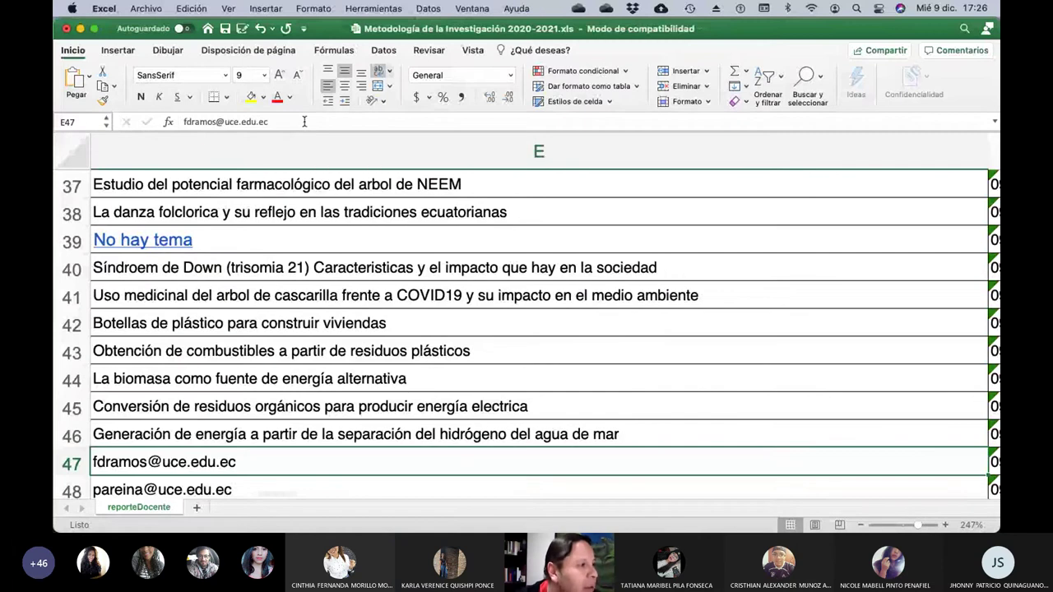
pyautogui.click(304, 121)
pyautogui.press('BackSpace')
pyautogui.press('BackSpace')
pyautogui.press('BackSpace')
pyautogui.press('BackSpace')
pyautogui.press('BackSpace')
pyautogui.press('BackSpace')
pyautogui.press('BackSpace')
pyautogui.press('BackSpace')
pyautogui.press('BackSpace')
pyautogui.press('BackSpace')
pyautogui.press('BackSpace')
pyautogui.press('BackSpace')
pyautogui.press('BackSpace')
pyautogui.press('BackSpace')
pyautogui.press('BackSpace')
pyautogui.press('BackSpace')
pyautogui.press('BackSpace')
pyautogui.press('BackSpace')
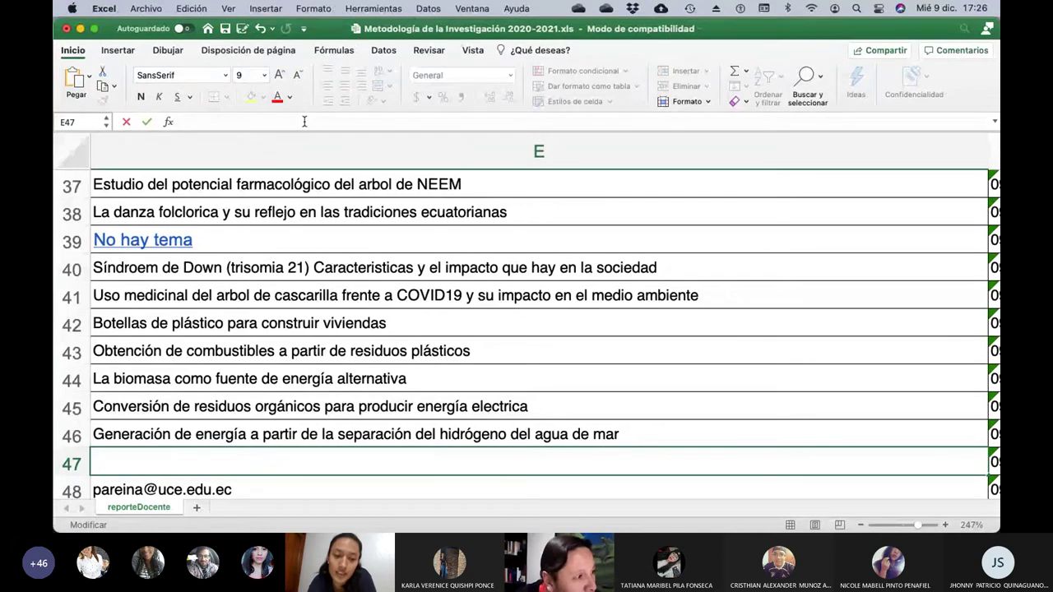
pyautogui.write('Impacto d elo')
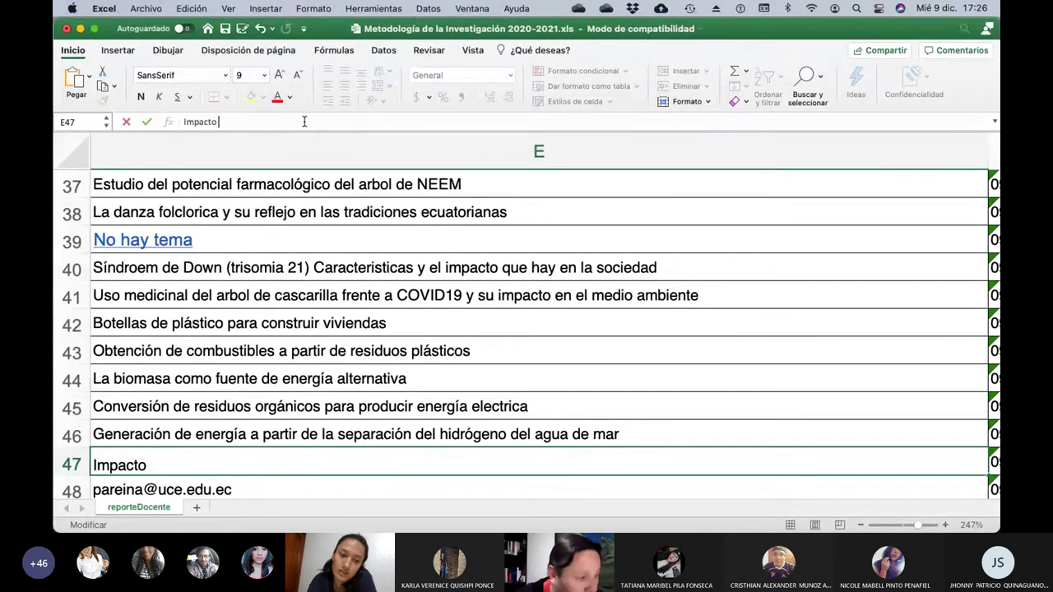
pyautogui.press('BackSpace')
pyautogui.press('BackSpace')
pyautogui.press('BackSpace')
pyautogui.press('BackSpace')
pyautogui.write('e')
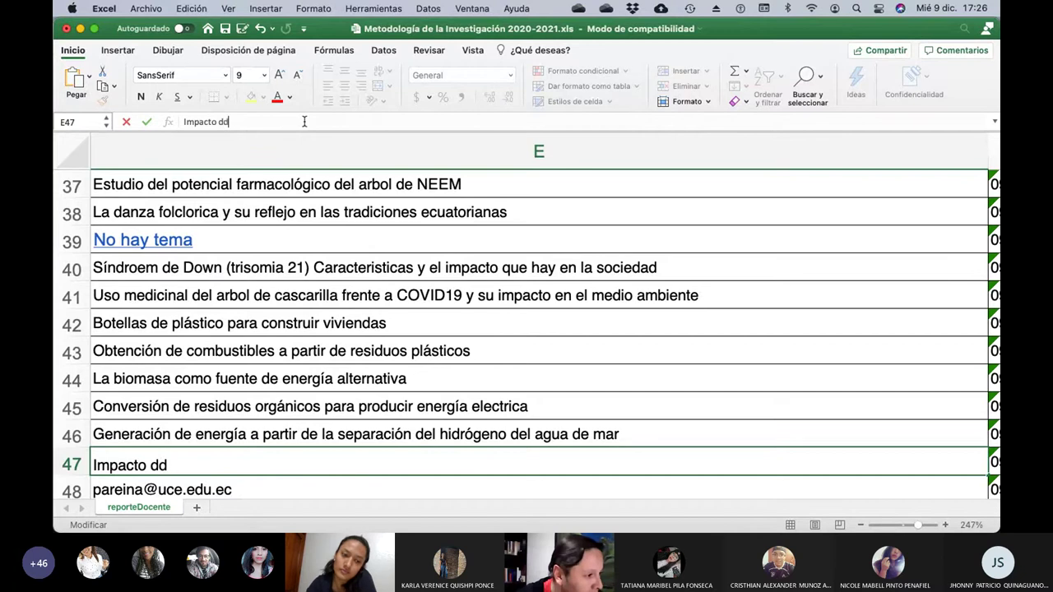
pyautogui.write(' l')
pyautogui.press('BackSpace')
pyautogui.press('BackSpace')
pyautogui.press('BackSpace')
# Continue E47's title to 'Impacto de los alimentos transgénicos', fixing the misspelled words.
pyautogui.write('e ')
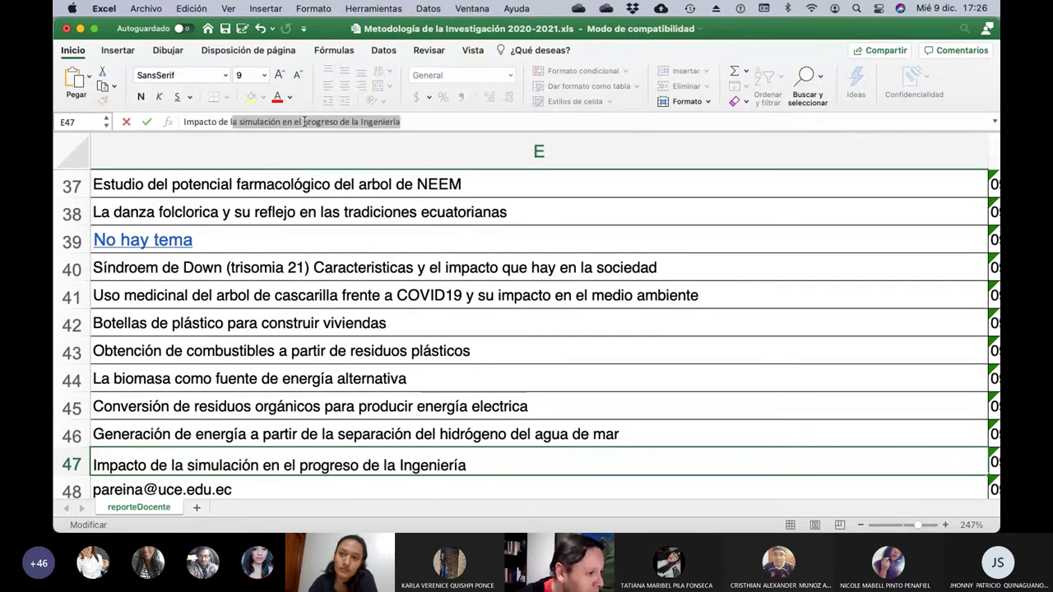
pyautogui.write('los tra')
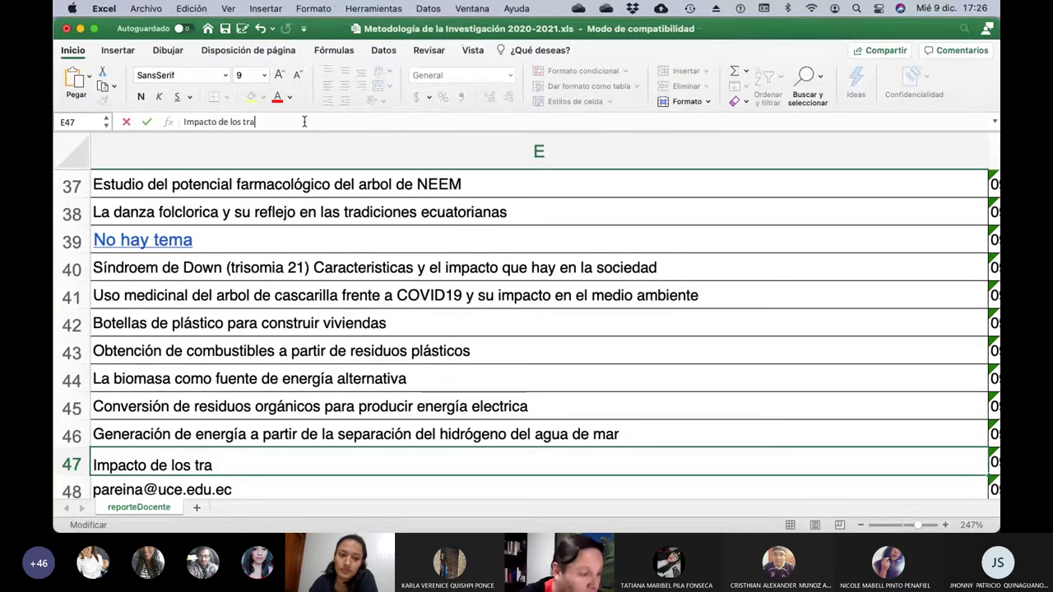
pyautogui.write('nsg´ñenicos')
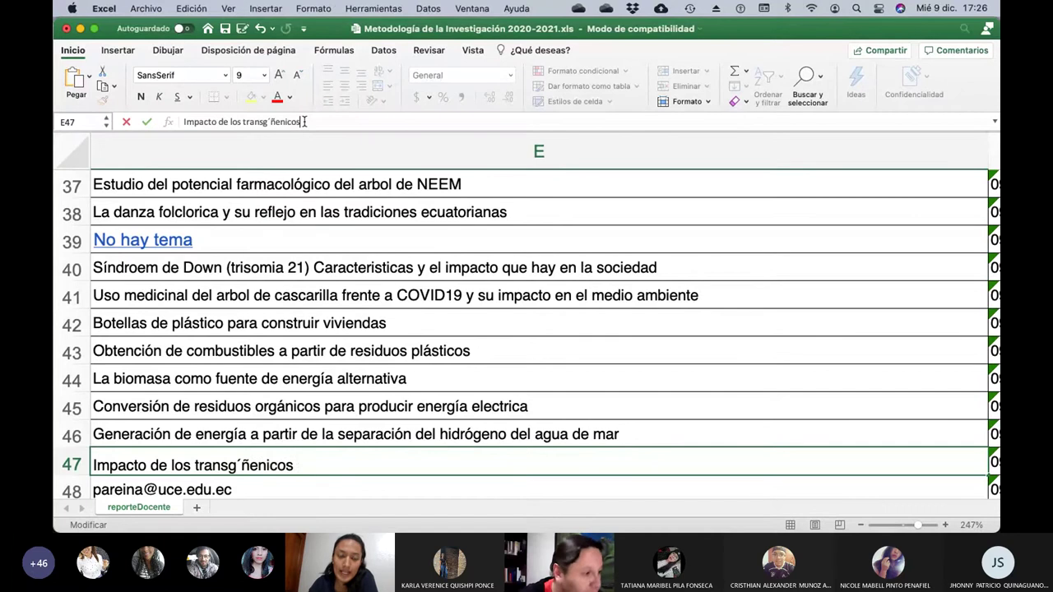
pyautogui.press('BackSpace')
pyautogui.press('BackSpace')
pyautogui.press('BackSpace')
pyautogui.press('BackSpace')
pyautogui.press('BackSpace')
pyautogui.press('BackSpace')
pyautogui.press('BackSpace')
pyautogui.press('BackSpace')
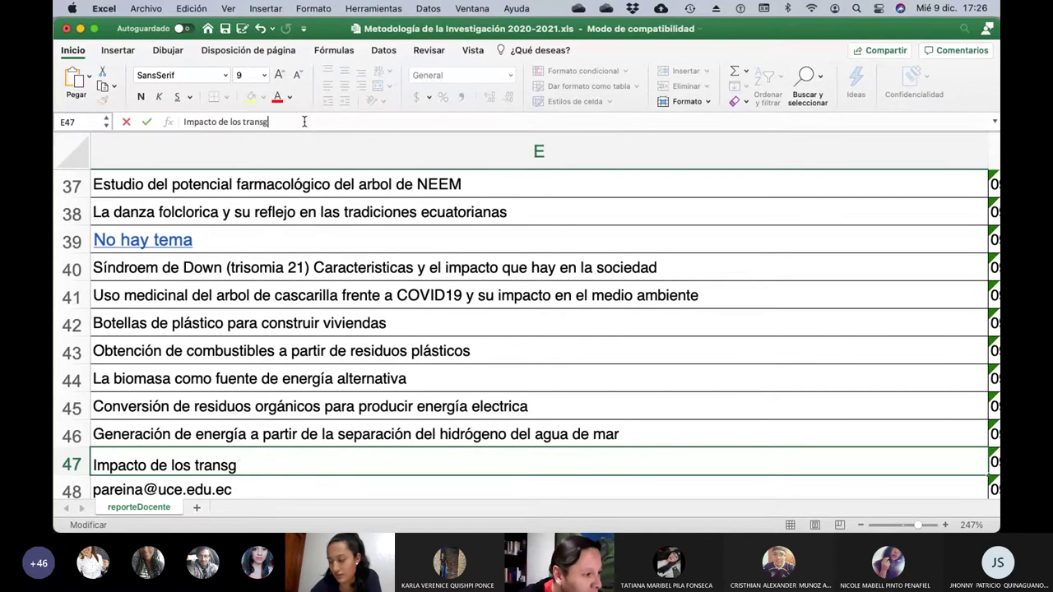
pyautogui.press('BackSpace')
pyautogui.press('BackSpace')
pyautogui.press('BackSpace')
pyautogui.press('BackSpace')
pyautogui.press('BackSpace')
pyautogui.press('BackSpace')
pyautogui.write('al')
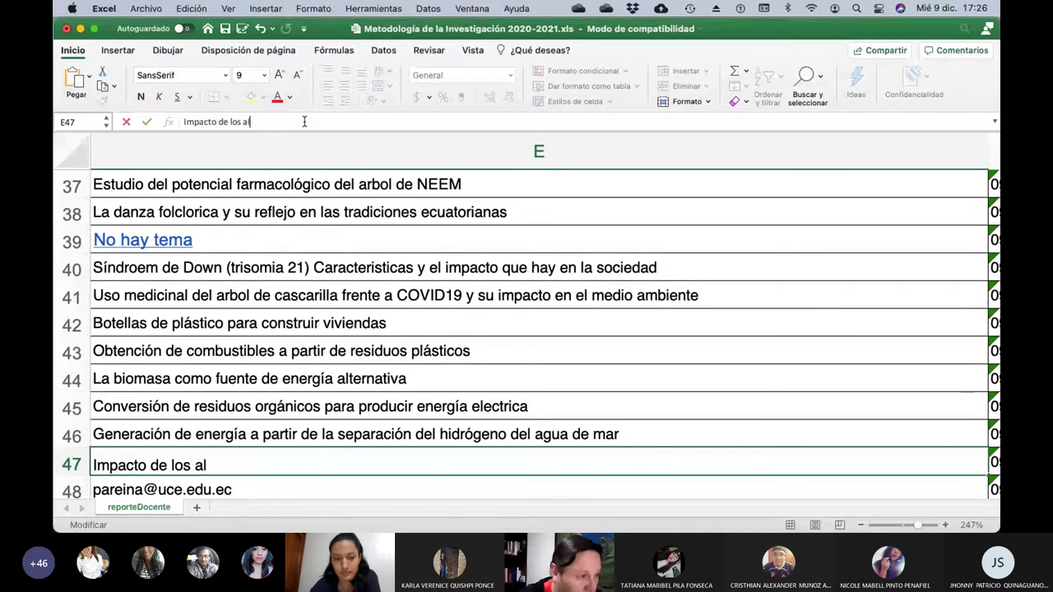
pyautogui.write('imentos')
pyautogui.press('BackSpace')
pyautogui.press('BackSpace')
pyautogui.press('BackSpace')
pyautogui.press('BackSpace')
pyautogui.press('BackSpace')
pyautogui.press('BackSpace')
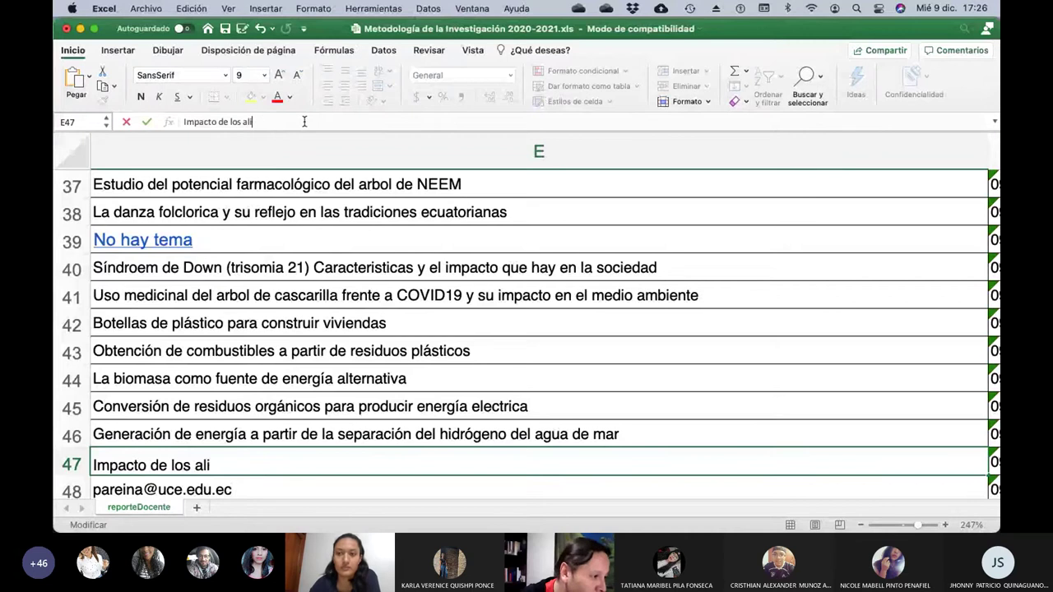
pyautogui.write('mentos tr')
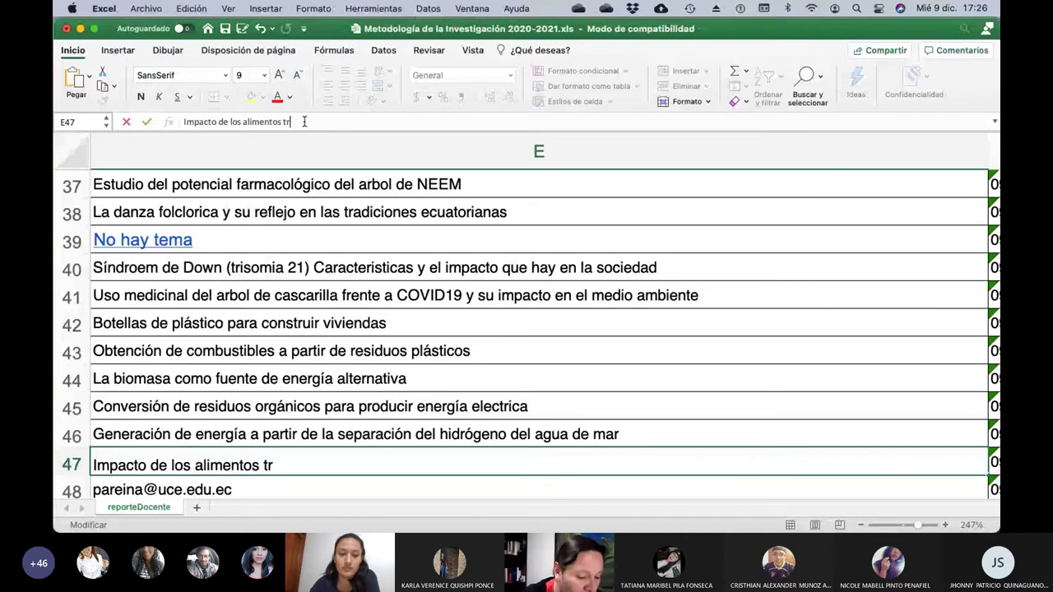
pyautogui.write('ansgénicos')
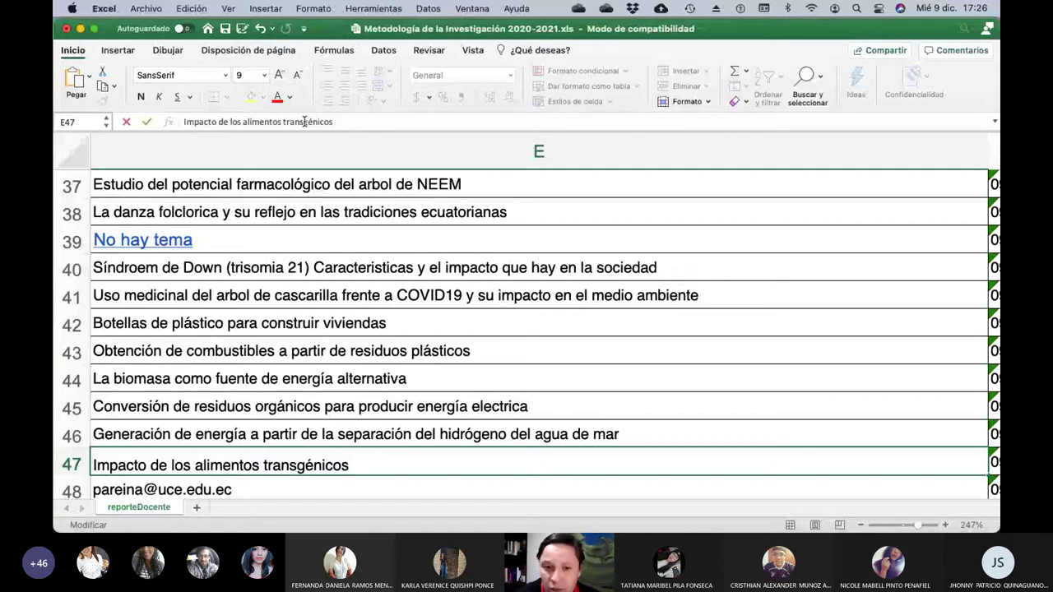
# Commit the E47 topic, check row 48's student name, and start erasing E48's e-mail address.
pyautogui.press('Return')
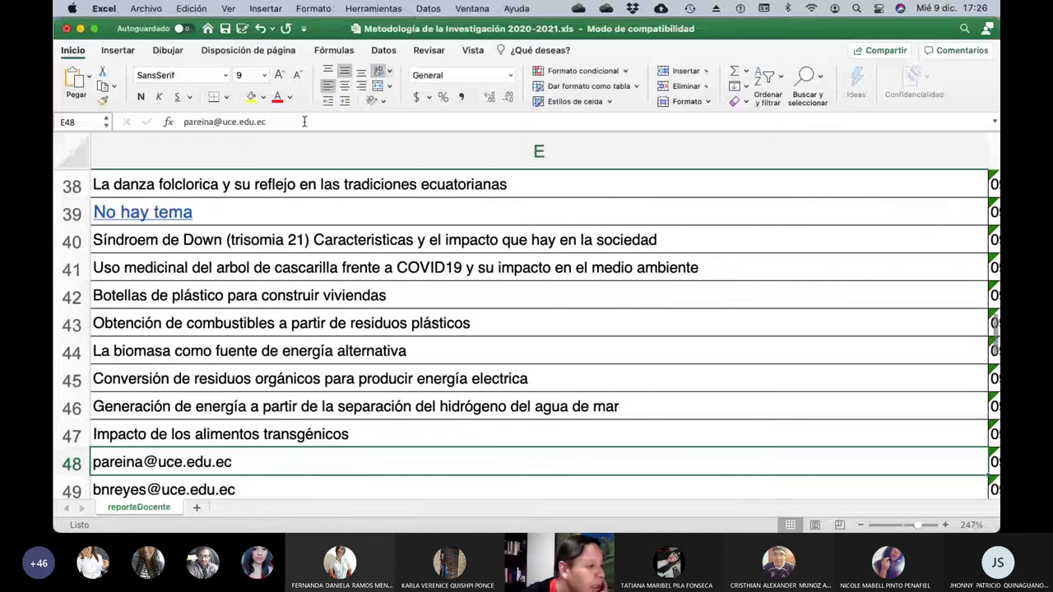
pyautogui.press('Left')
pyautogui.press('Left')
pyautogui.press('Right')
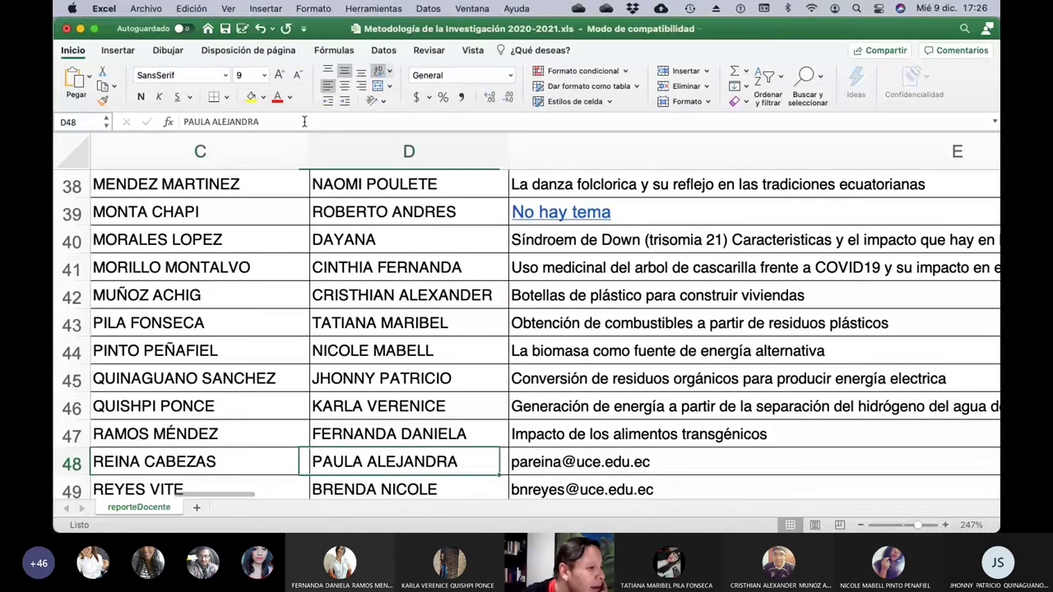
pyautogui.press('Right')
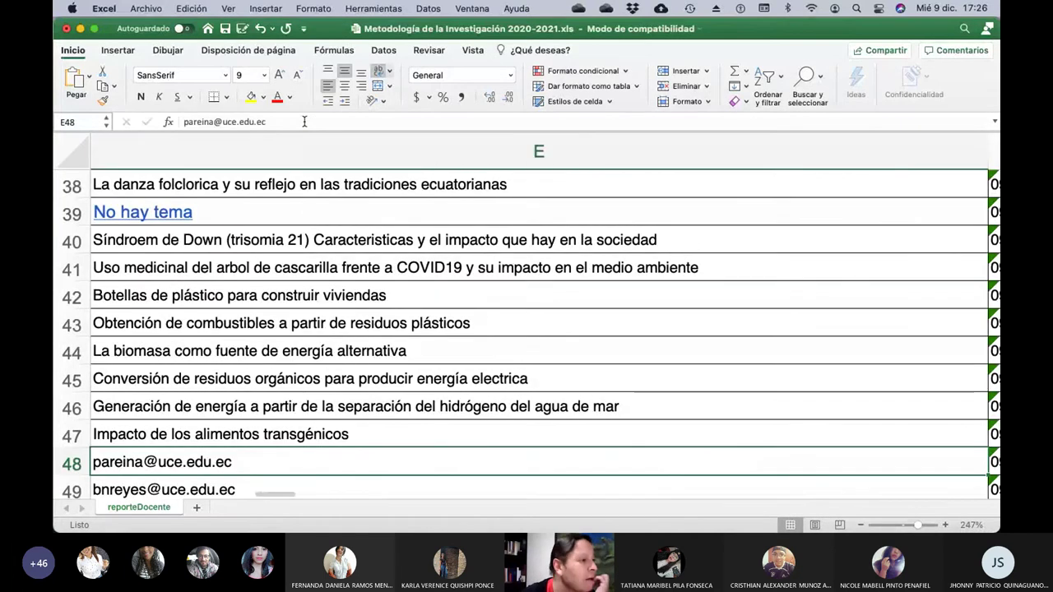
pyautogui.click(305, 122)
pyautogui.press('BackSpace')
pyautogui.press('BackSpace')
pyautogui.press('BackSpace')
pyautogui.press('BackSpace')
pyautogui.press('BackSpace')
pyautogui.press('BackSpace')
pyautogui.press('BackSpace')
pyautogui.press('BackSpace')
pyautogui.press('BackSpace')
pyautogui.press('BackSpace')
pyautogui.press('BackSpace')
pyautogui.press('BackSpace')
pyautogui.press('BackSpace')
pyautogui.press('BackSpace')
pyautogui.press('BackSpace')
pyautogui.press('BackSpace')
pyautogui.press('BackSpace')
pyautogui.press('BackSpace')
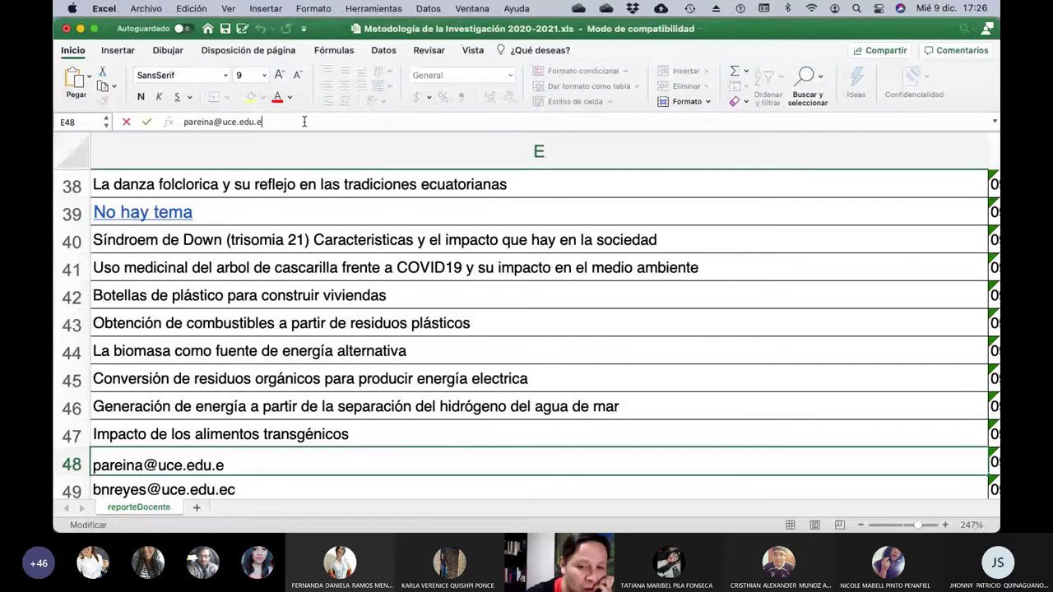
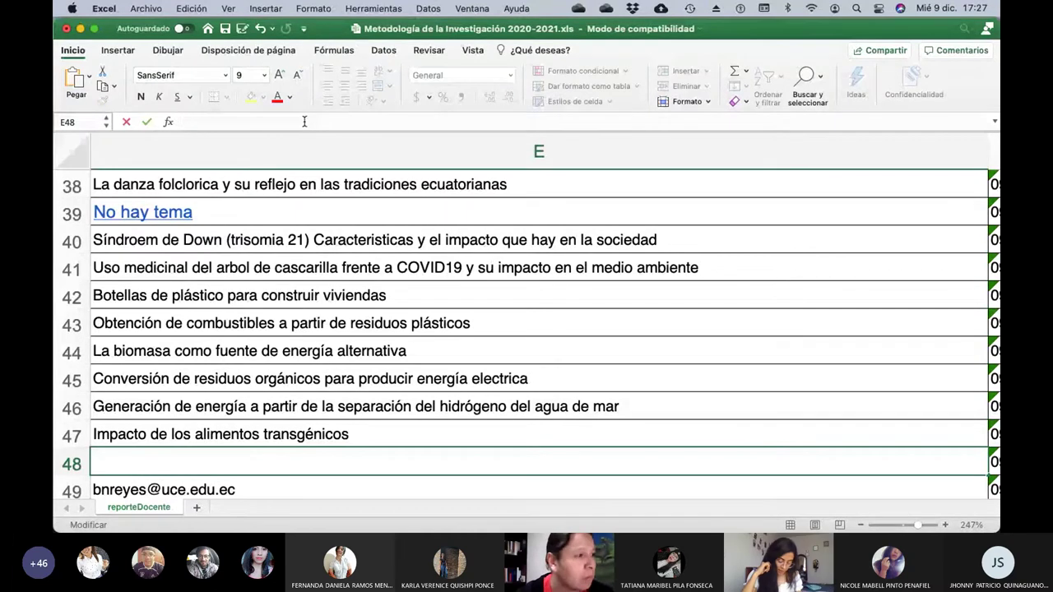
# Enter 'Impacto negativo de Instagram en la salud mental de la sociedad' in E48, then check row 49's student.
pyautogui.write('Imp')
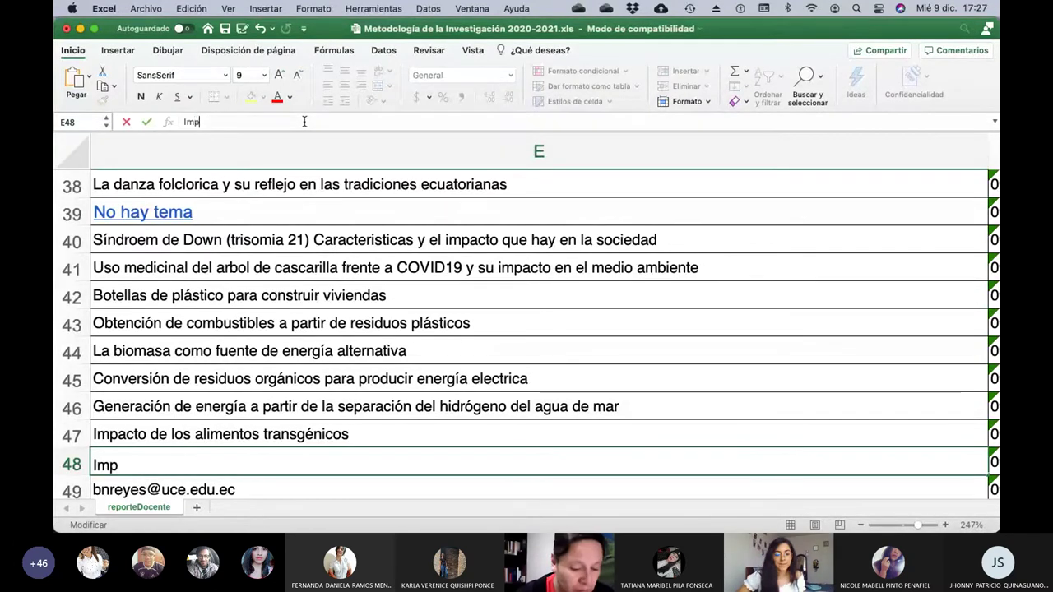
pyautogui.write('acto negatv')
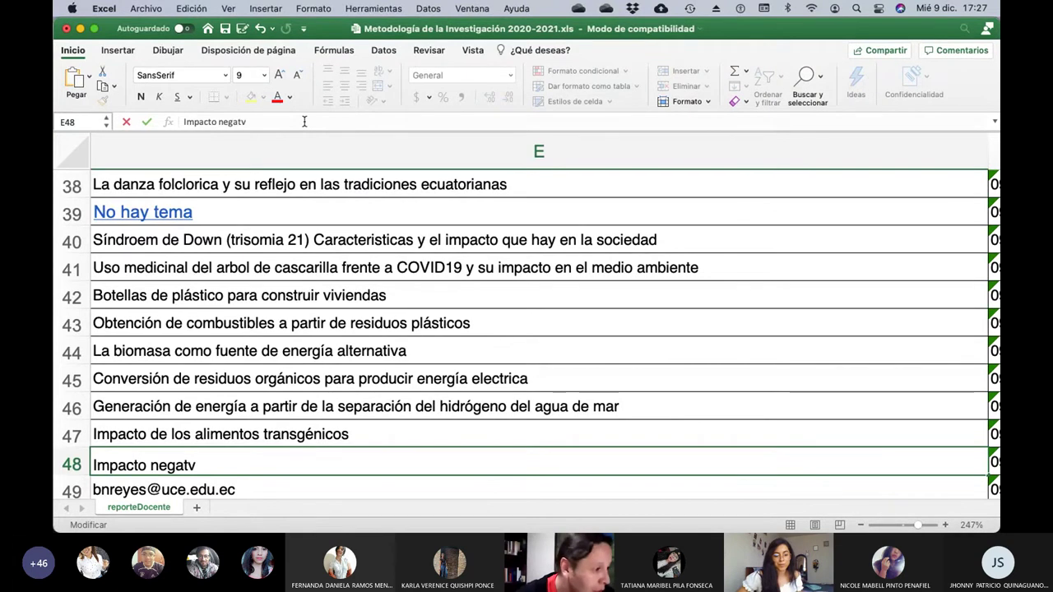
pyautogui.press('BackSpace')
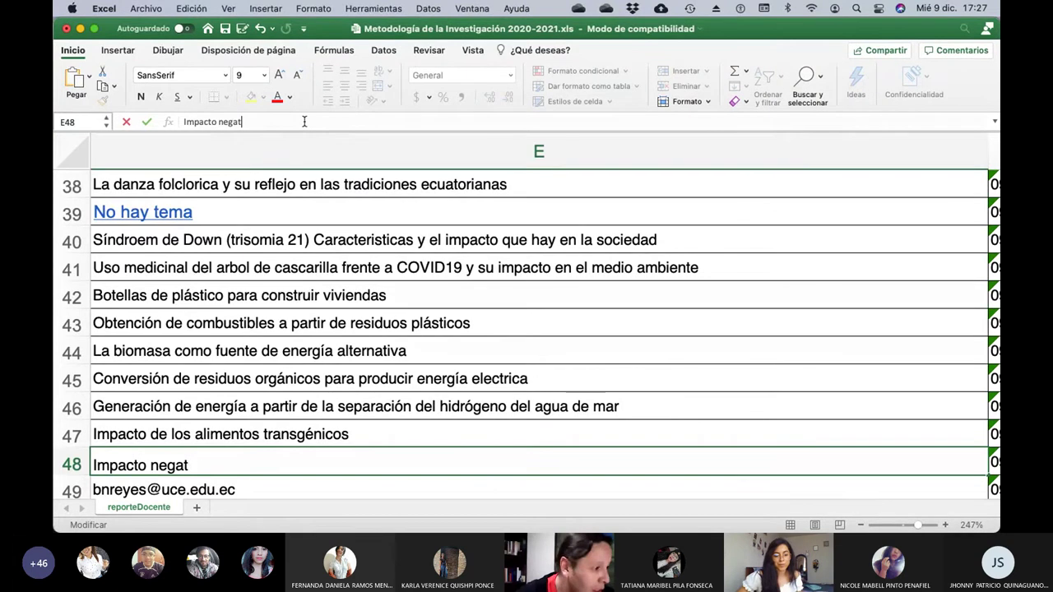
pyautogui.write('ivo de Ins')
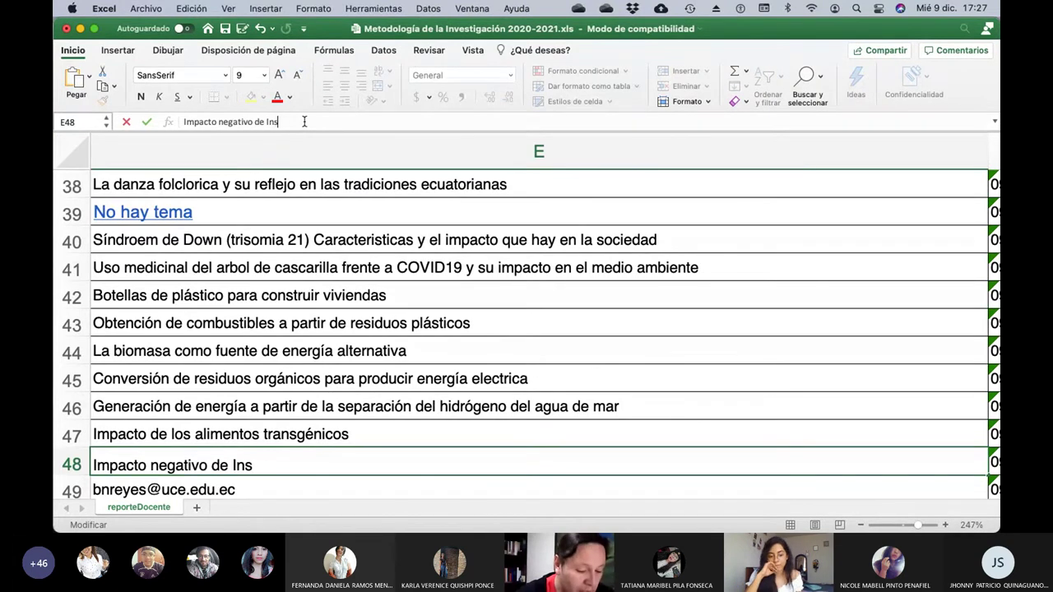
pyautogui.write('tagram en la sal')
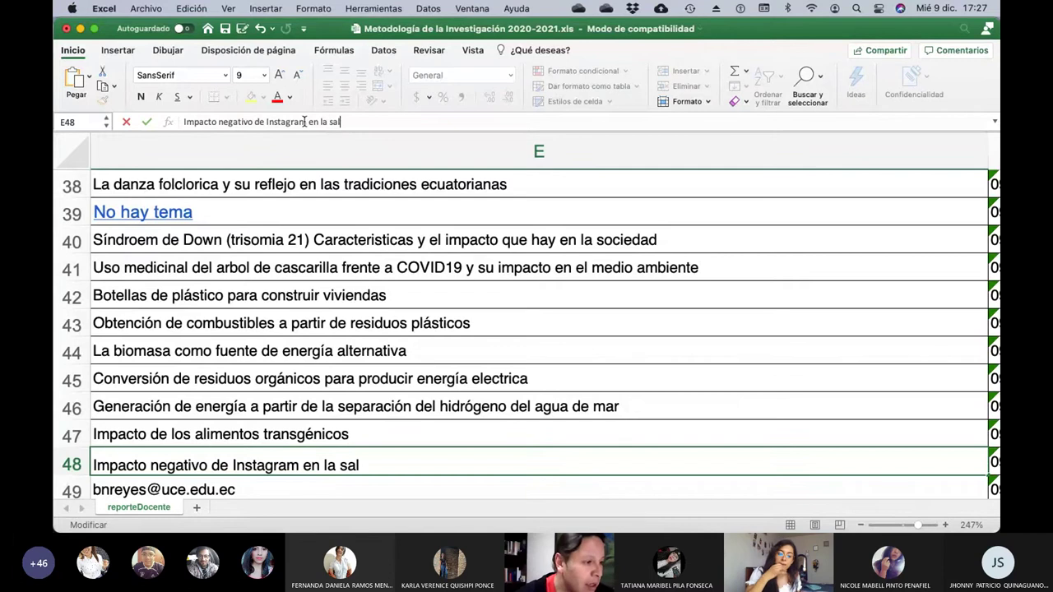
pyautogui.write('ud de la so')
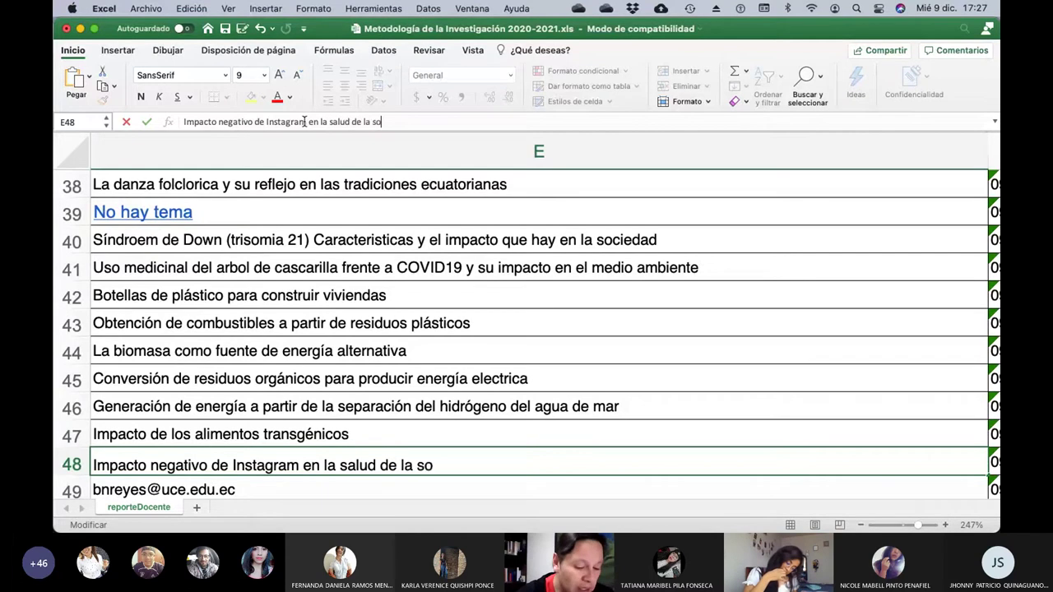
pyautogui.write('ci')
pyautogui.press('BackSpace')
pyautogui.press('BackSpace')
pyautogui.press('BackSpace')
pyautogui.press('BackSpace')
pyautogui.press('BackSpace')
pyautogui.press('BackSpace')
pyautogui.press('BackSpace')
pyautogui.press('BackSpace')
pyautogui.press('BackSpace')
pyautogui.press('BackSpace')
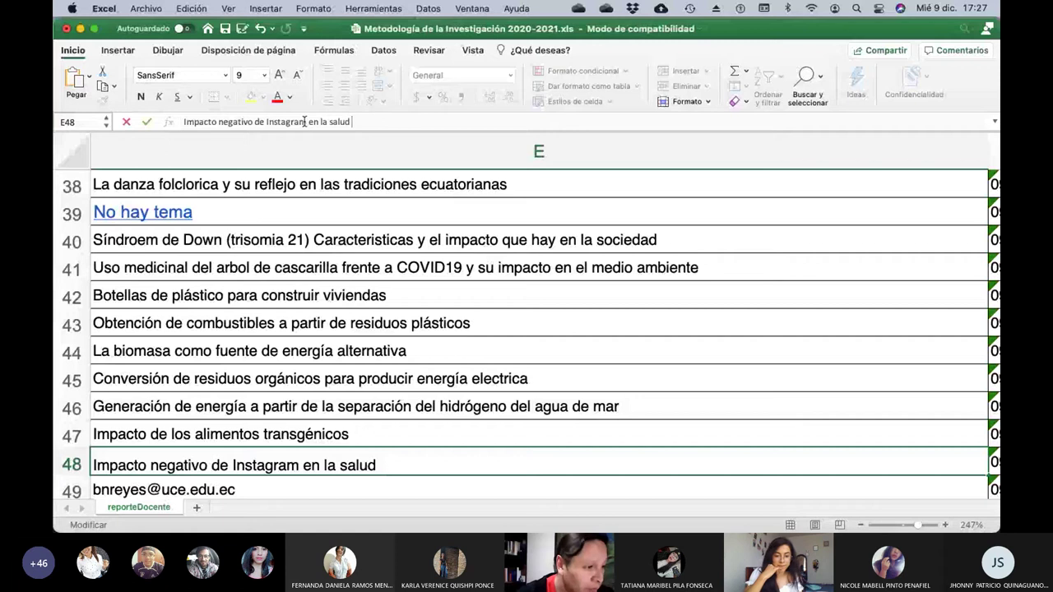
pyautogui.write('menta')
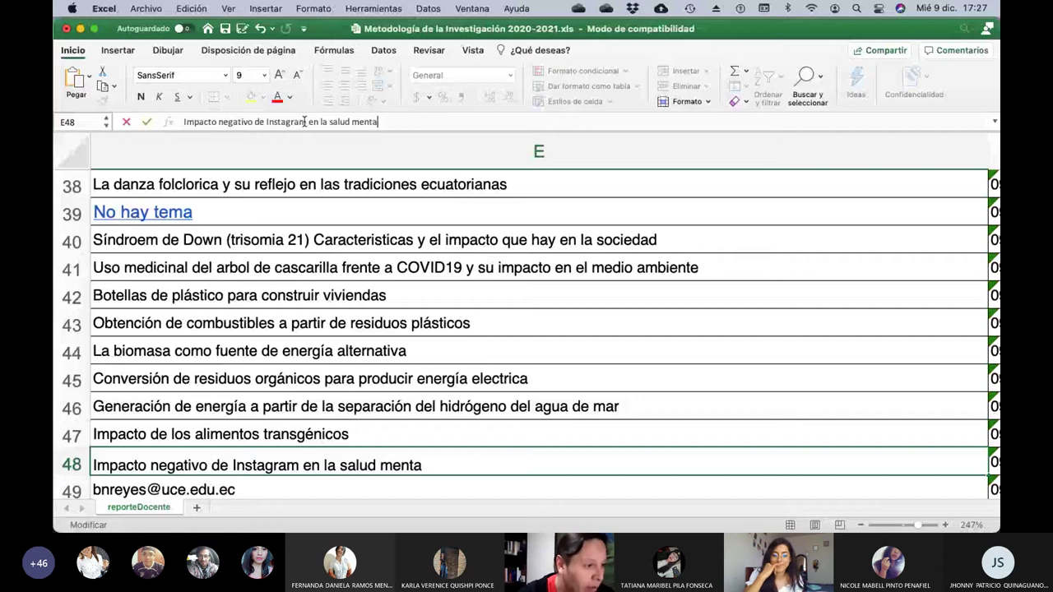
pyautogui.write('l de la sociedad')
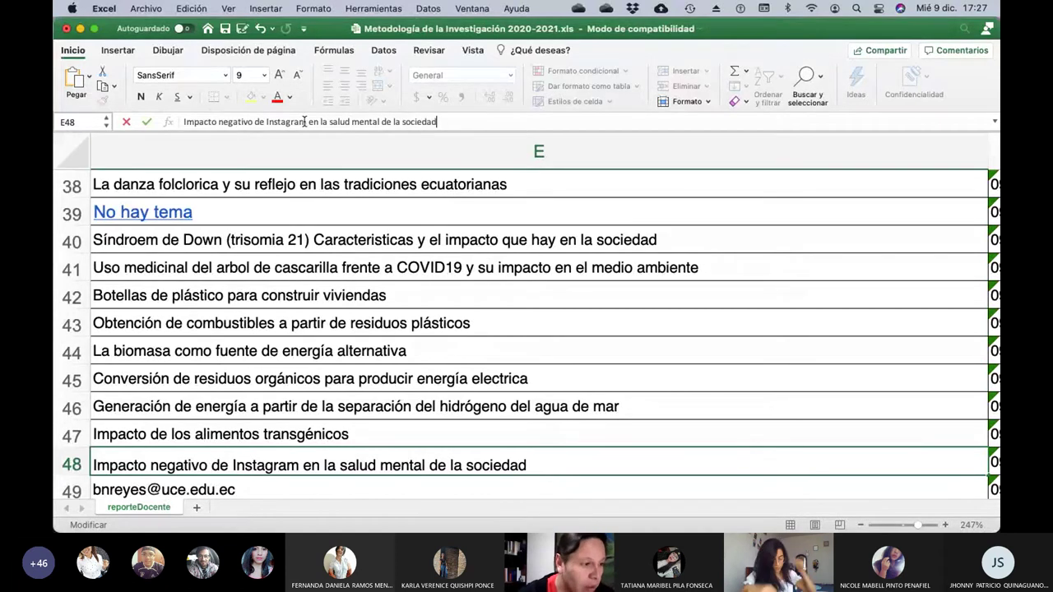
pyautogui.press('Return')
pyautogui.press('Left')
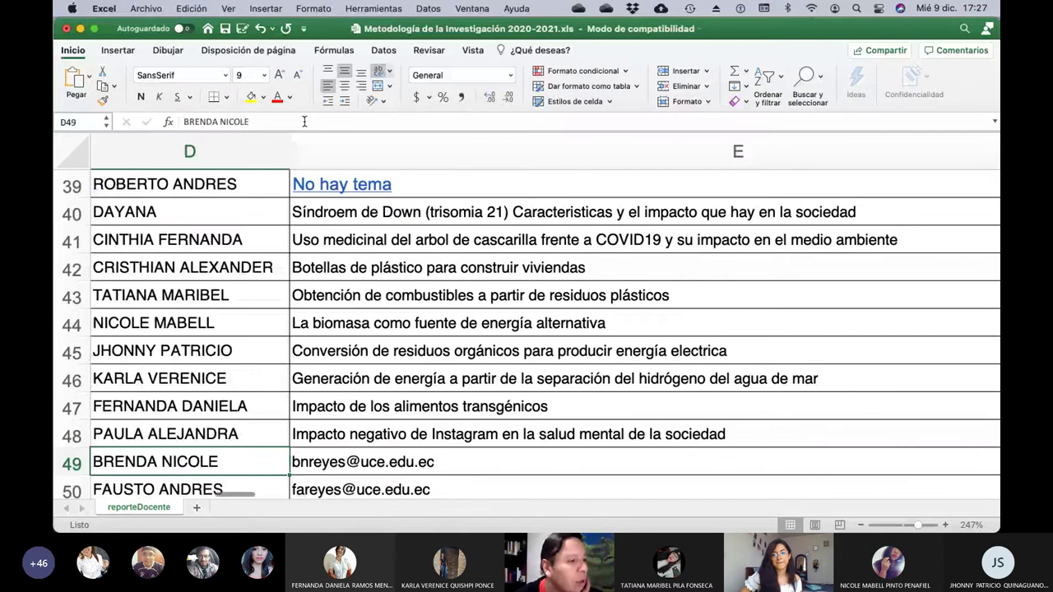
pyautogui.press('Left')
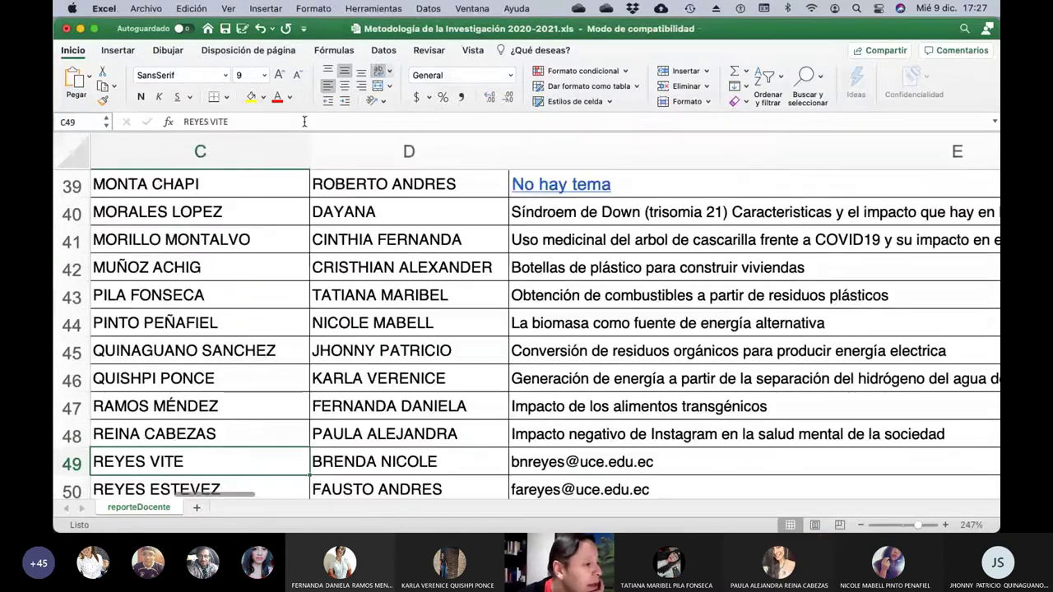
pyautogui.press('Right')
pyautogui.press('Right')
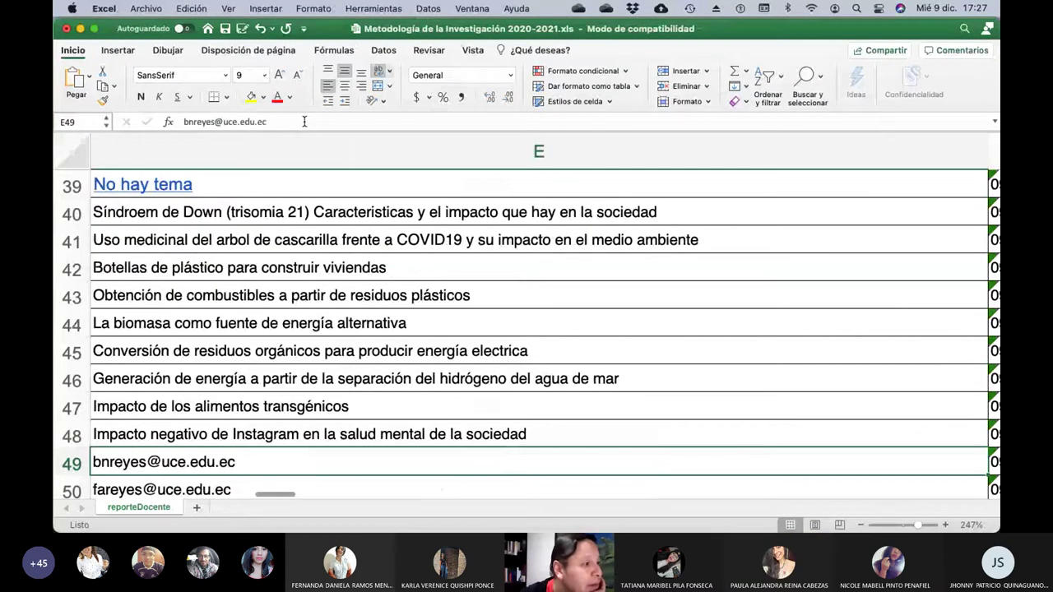
# Overwrite E49's e-mail with 'Manipulación genética y el ADN recombinante', fixing typos, then check row 50's student.
pyautogui.click(304, 121)
pyautogui.press('BackSpace')
pyautogui.press('BackSpace')
pyautogui.press('BackSpace')
pyautogui.press('BackSpace')
pyautogui.press('BackSpace')
pyautogui.press('BackSpace')
pyautogui.press('BackSpace')
pyautogui.press('BackSpace')
pyautogui.press('BackSpace')
pyautogui.press('BackSpace')
pyautogui.press('BackSpace')
pyautogui.press('BackSpace')
pyautogui.press('BackSpace')
pyautogui.press('BackSpace')
pyautogui.press('BackSpace')
pyautogui.press('BackSpace')
pyautogui.press('BackSpace')
pyautogui.press('BackSpace')
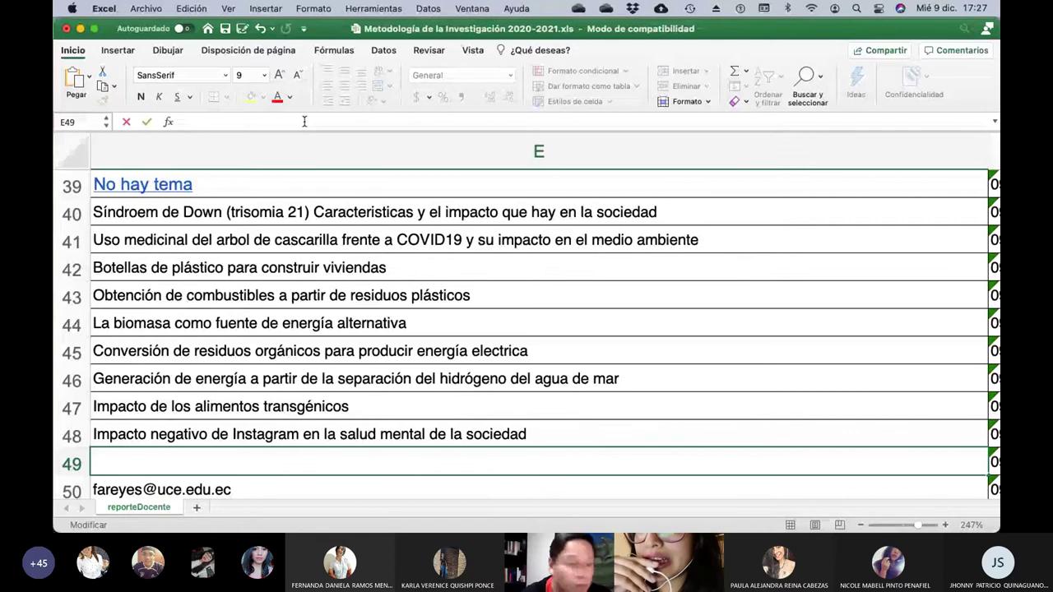
pyautogui.write('Manipuy')
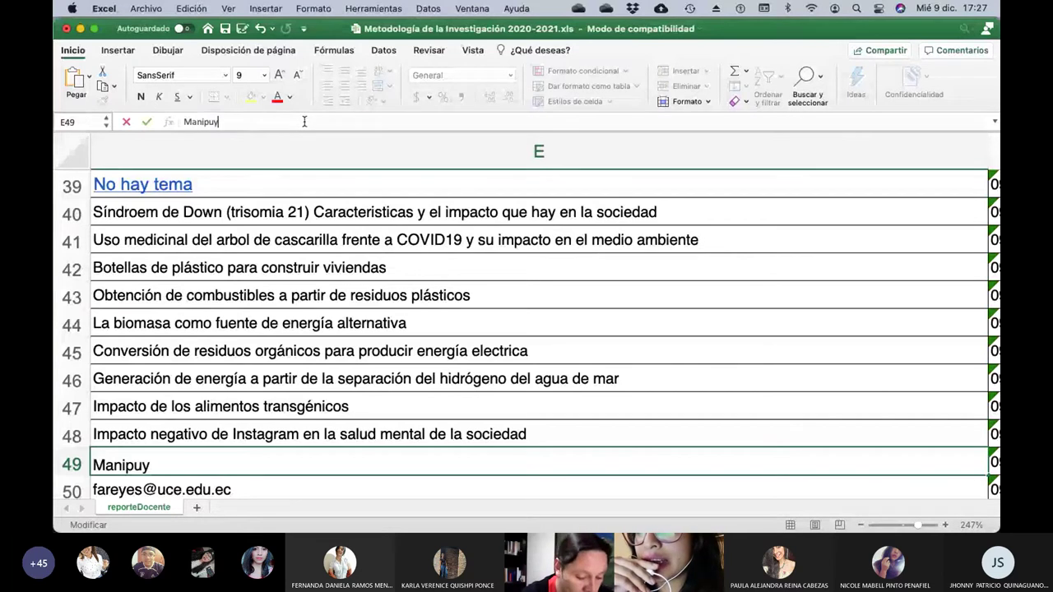
pyautogui.write('laciñón')
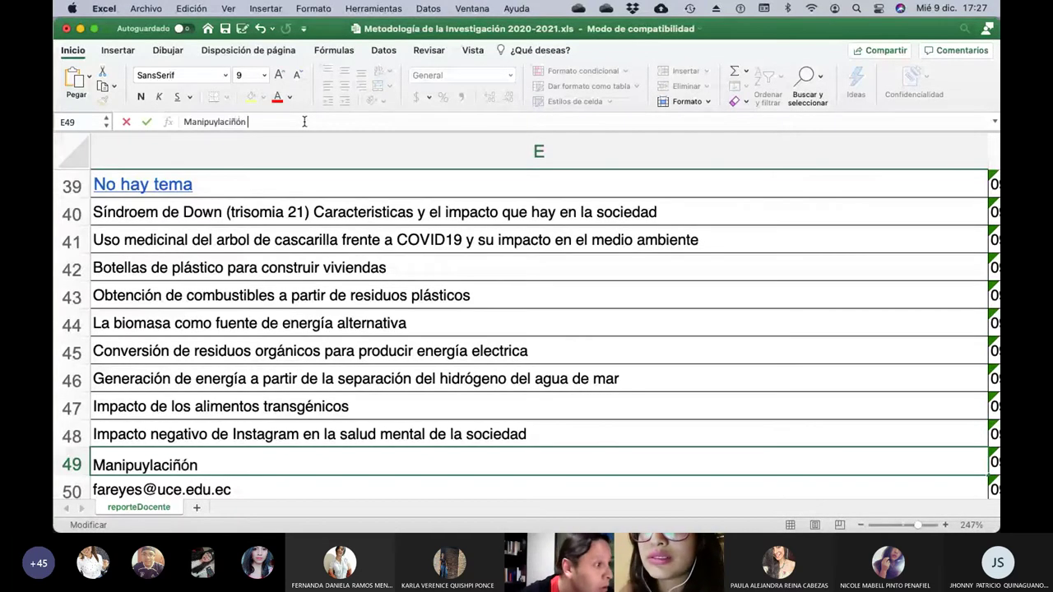
pyautogui.press('BackSpace')
pyautogui.press('BackSpace')
pyautogui.press('BackSpace')
pyautogui.press('BackSpace')
pyautogui.press('BackSpace')
pyautogui.press('BackSpace')
pyautogui.press('BackSpace')
pyautogui.press('BackSpace')
pyautogui.write('la')
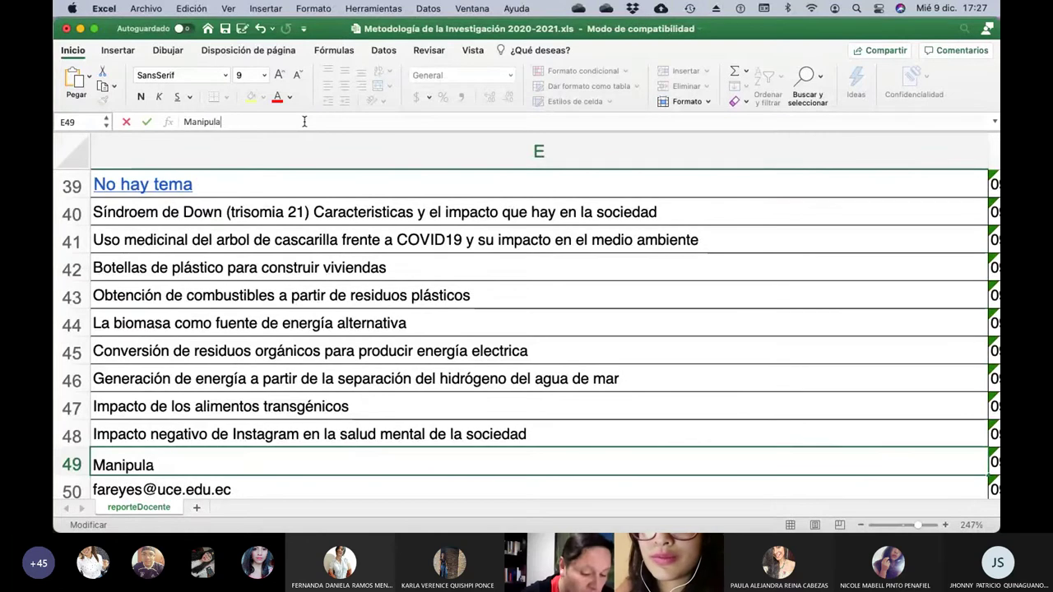
pyautogui.write('ción gen´')
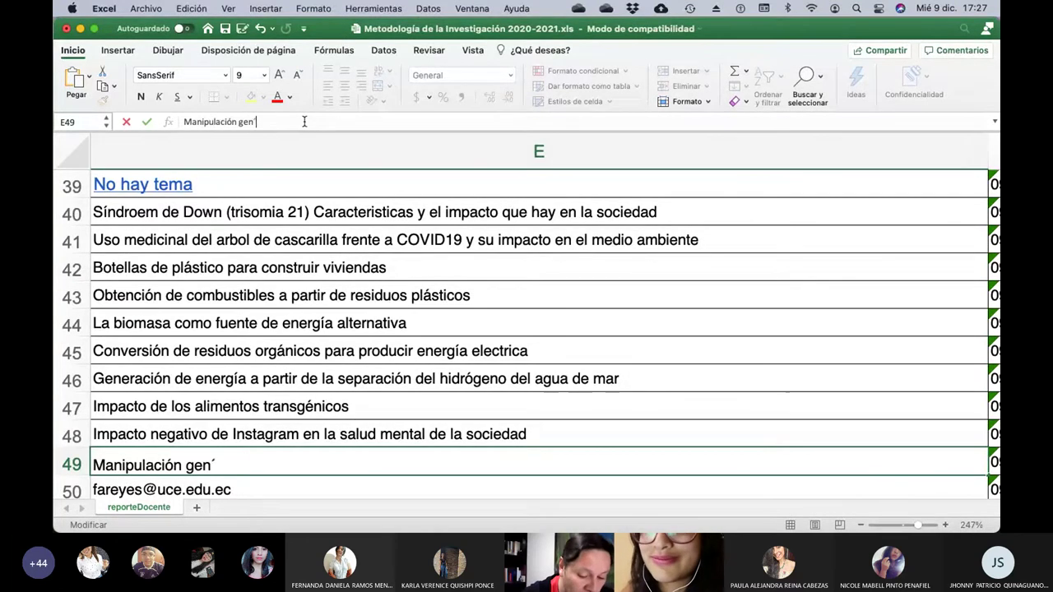
pyautogui.press('BackSpace')
pyautogui.write('ética y el ASD')
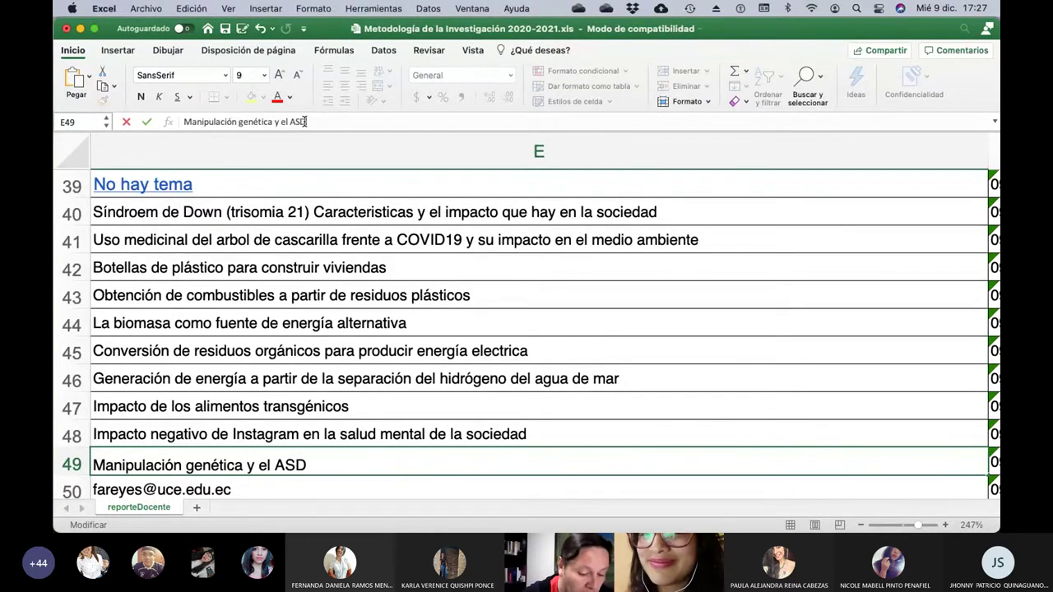
pyautogui.write('N')
pyautogui.press('BackSpace')
pyautogui.press('BackSpace')
pyautogui.press('BackSpace')
pyautogui.write('D')
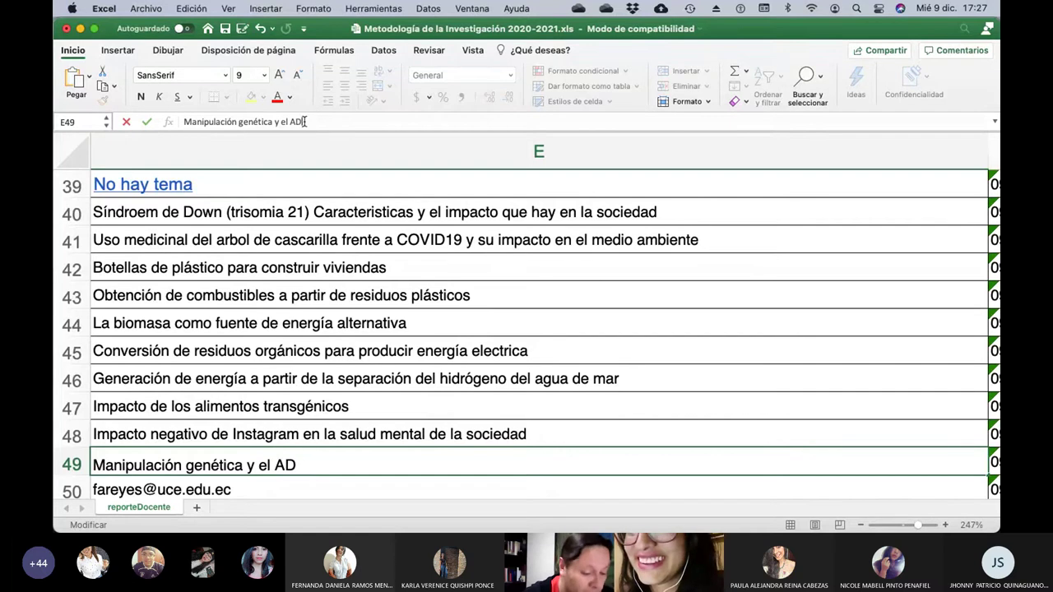
pyautogui.write('N recombinante')
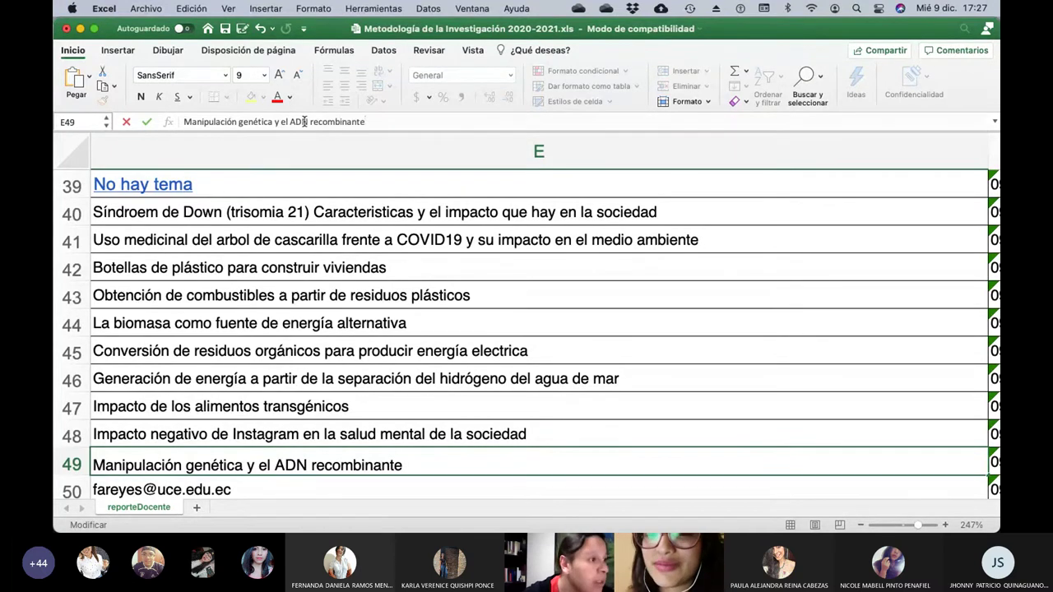
pyautogui.press('Return')
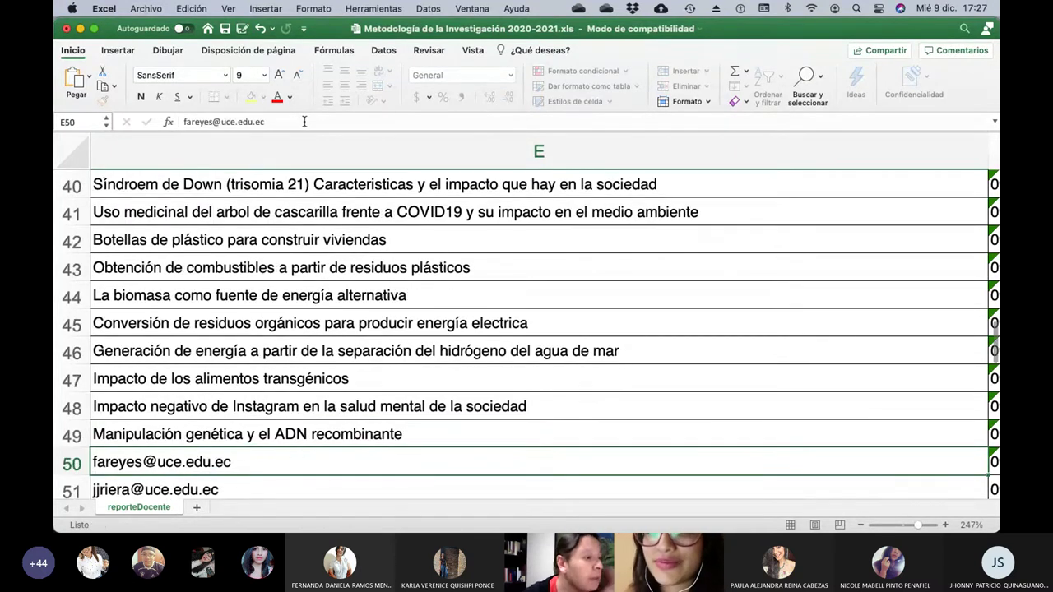
pyautogui.press('Left')
pyautogui.press('Left')
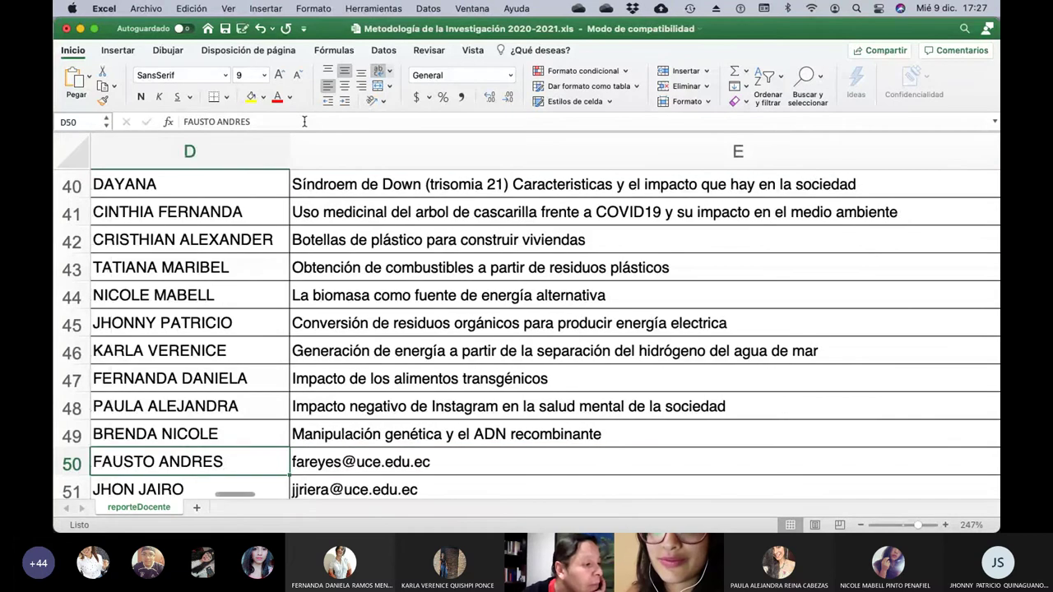
# Replace E50's e-mail with 'Procesos de tratamiento de residuos médicos y su importancia en la actualidad'.
pyautogui.press('Right')
pyautogui.press('Right')
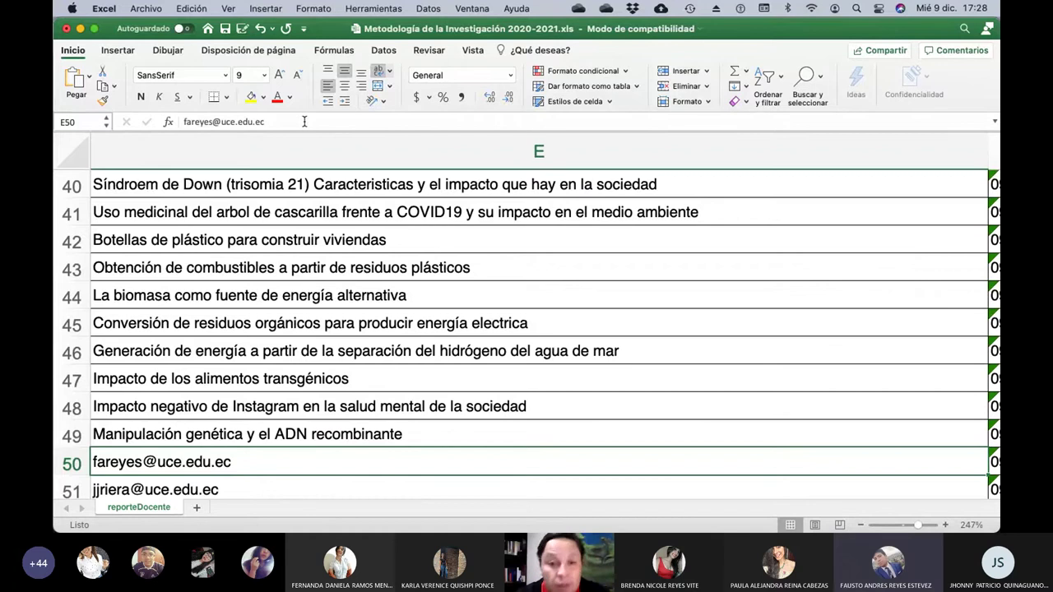
pyautogui.click(304, 121)
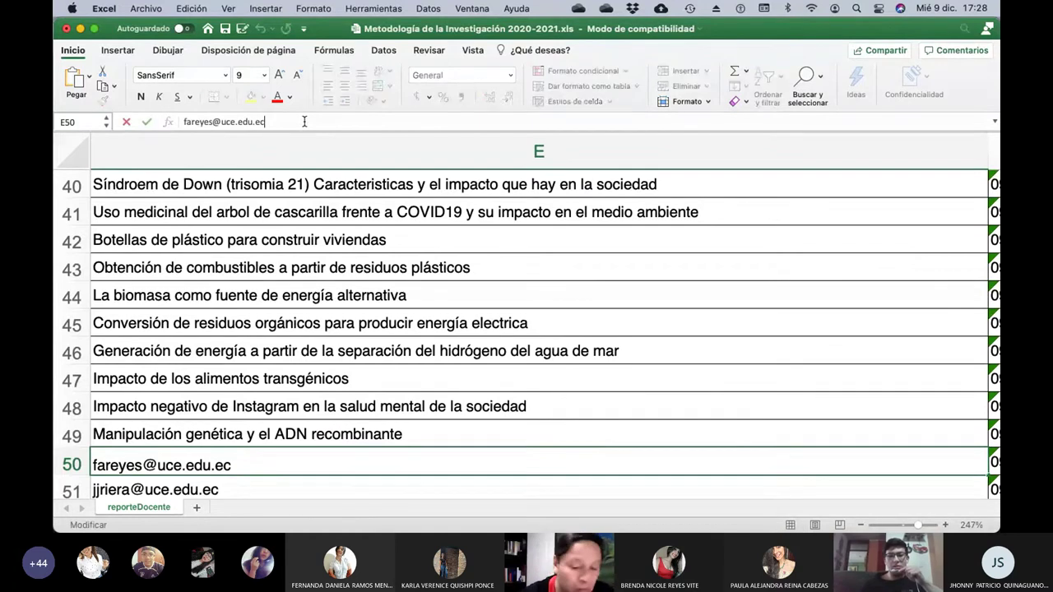
pyautogui.press('BackSpace')
pyautogui.press('BackSpace')
pyautogui.press('BackSpace')
pyautogui.press('BackSpace')
pyautogui.press('BackSpace')
pyautogui.press('BackSpace')
pyautogui.press('BackSpace')
pyautogui.press('BackSpace')
pyautogui.press('BackSpace')
pyautogui.press('BackSpace')
pyautogui.press('BackSpace')
pyautogui.press('BackSpace')
pyautogui.press('BackSpace')
pyautogui.press('BackSpace')
pyautogui.press('BackSpace')
pyautogui.press('BackSpace')
pyautogui.press('BackSpace')
pyautogui.press('BackSpace')
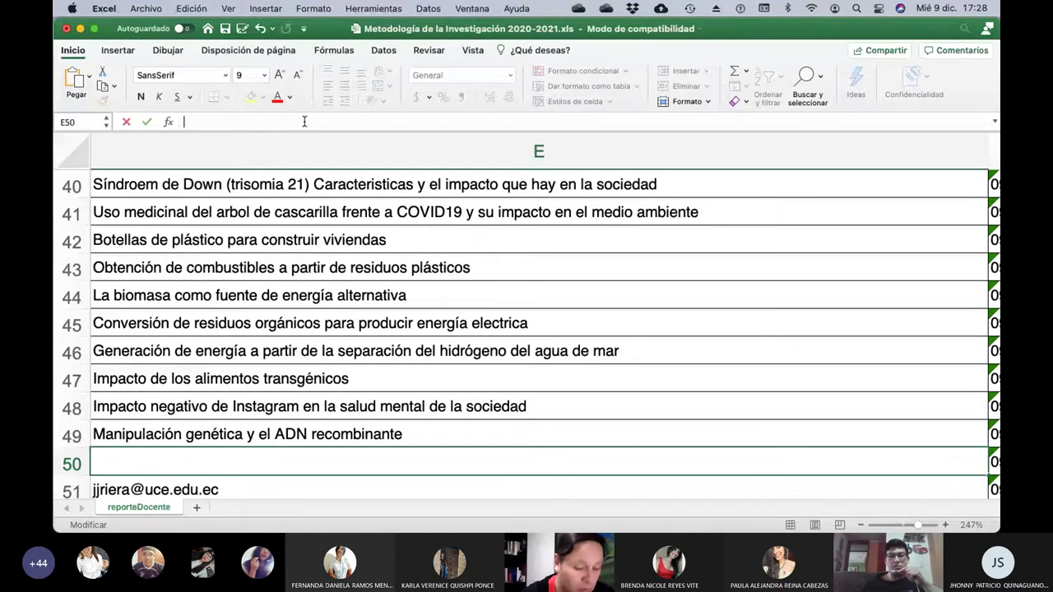
pyautogui.write('Procesos ')
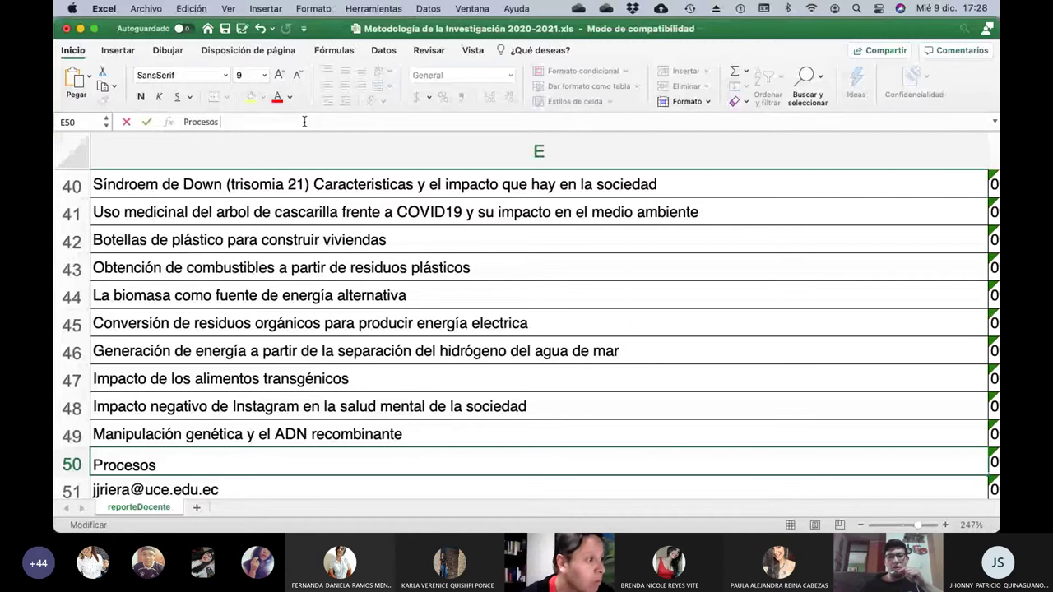
pyautogui.write('de tratamiento ')
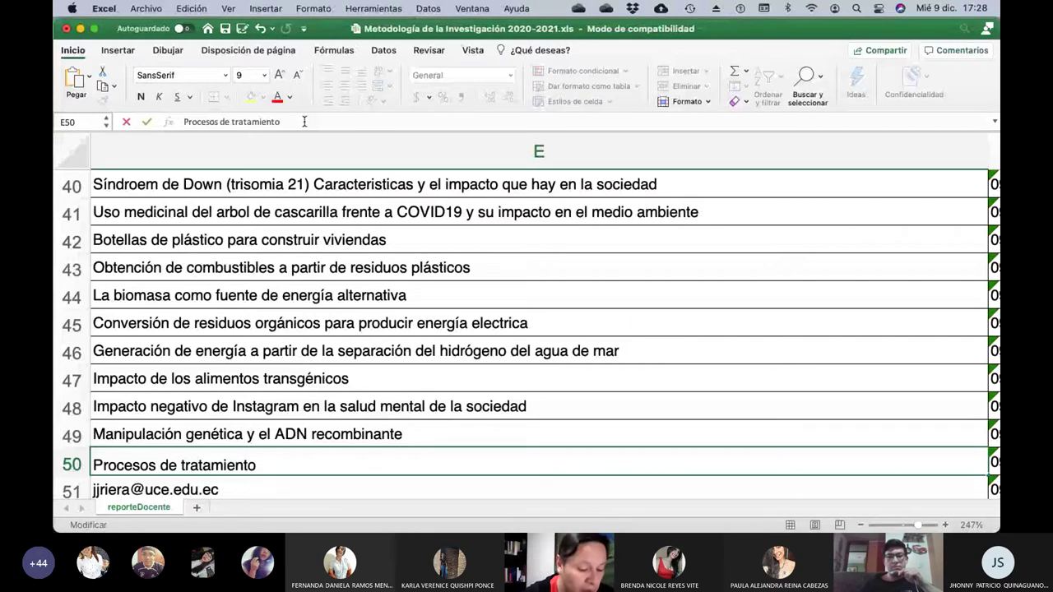
pyautogui.write('de residuos mé')
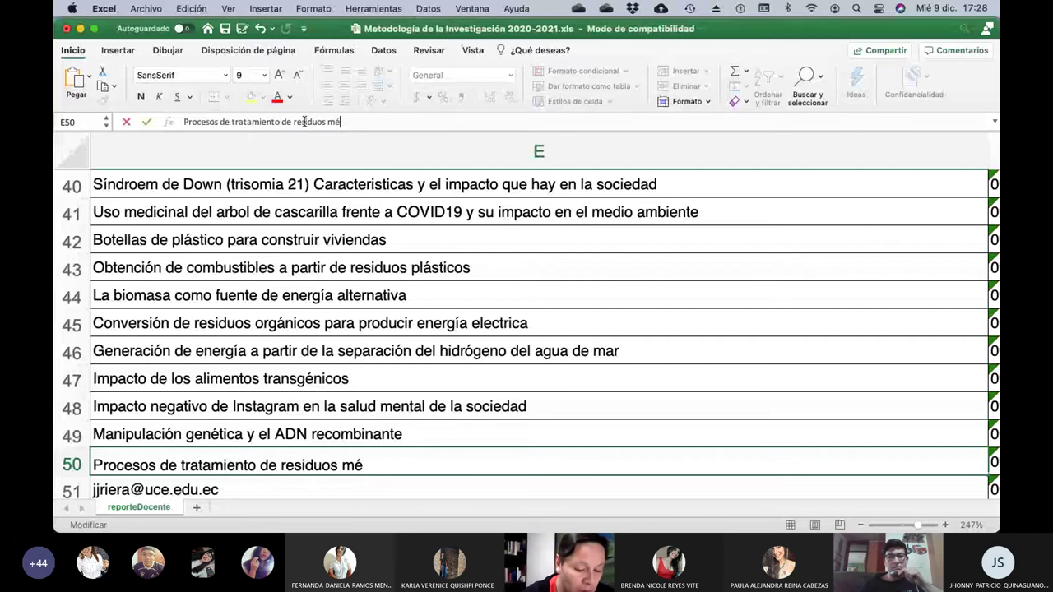
pyautogui.write('e')
pyautogui.press('BackSpace')
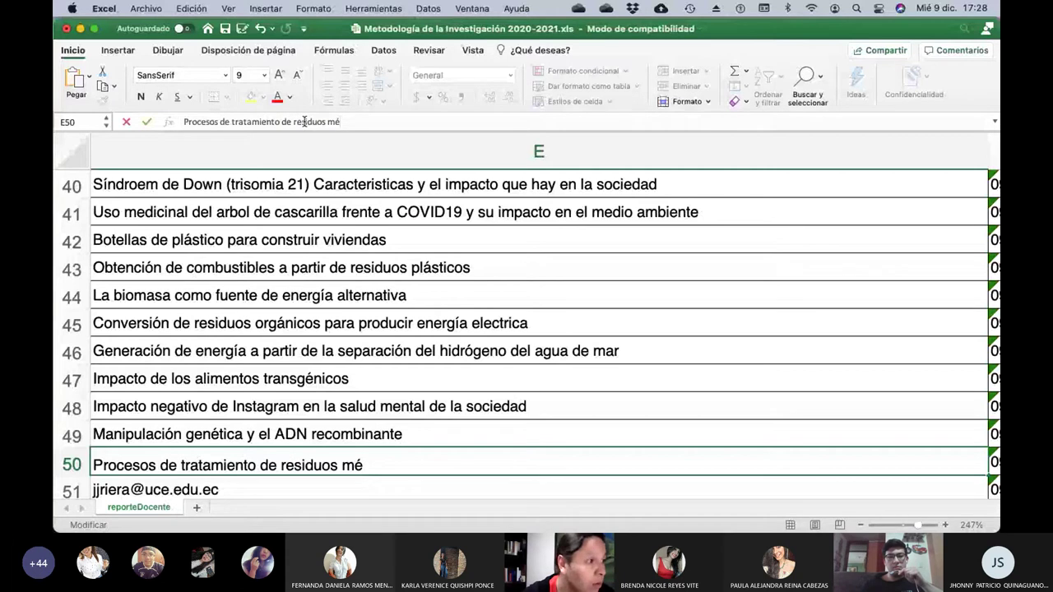
pyautogui.write('dicos y su')
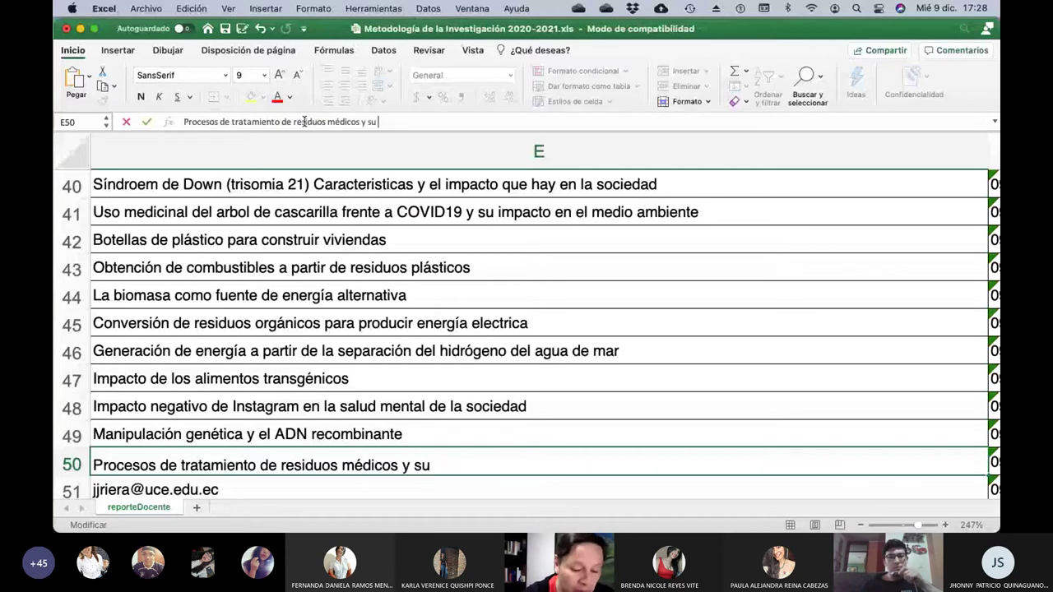
pyautogui.write(' impor')
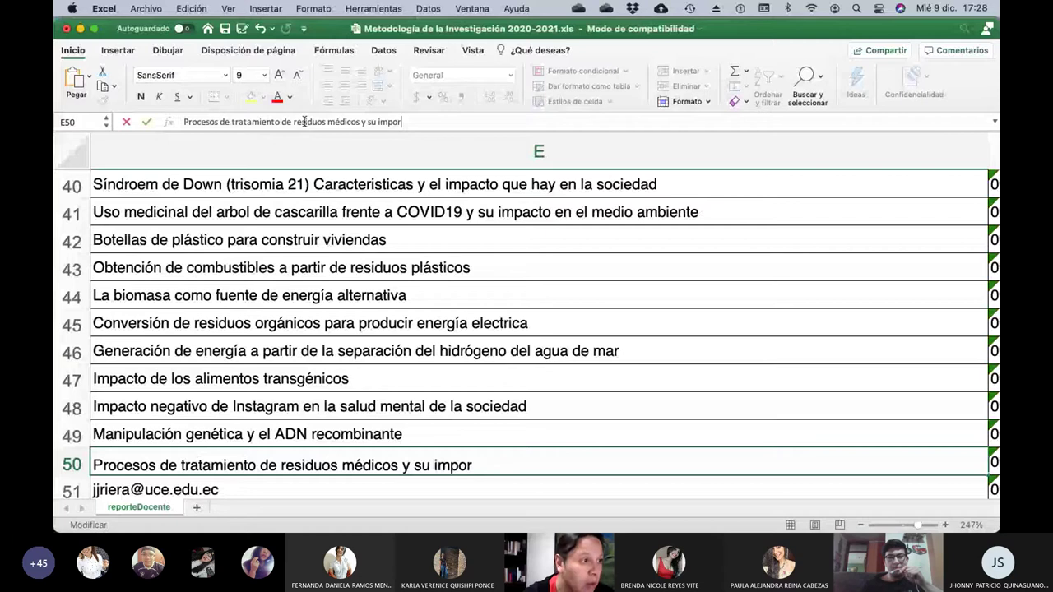
pyautogui.write('tancia en la actualidad')
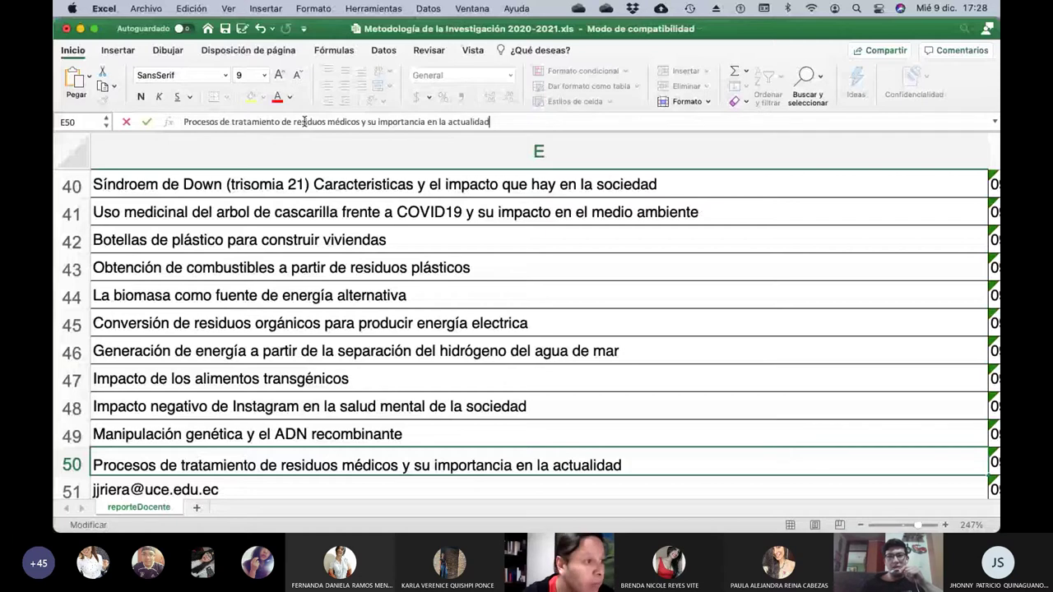
pyautogui.press('Return')
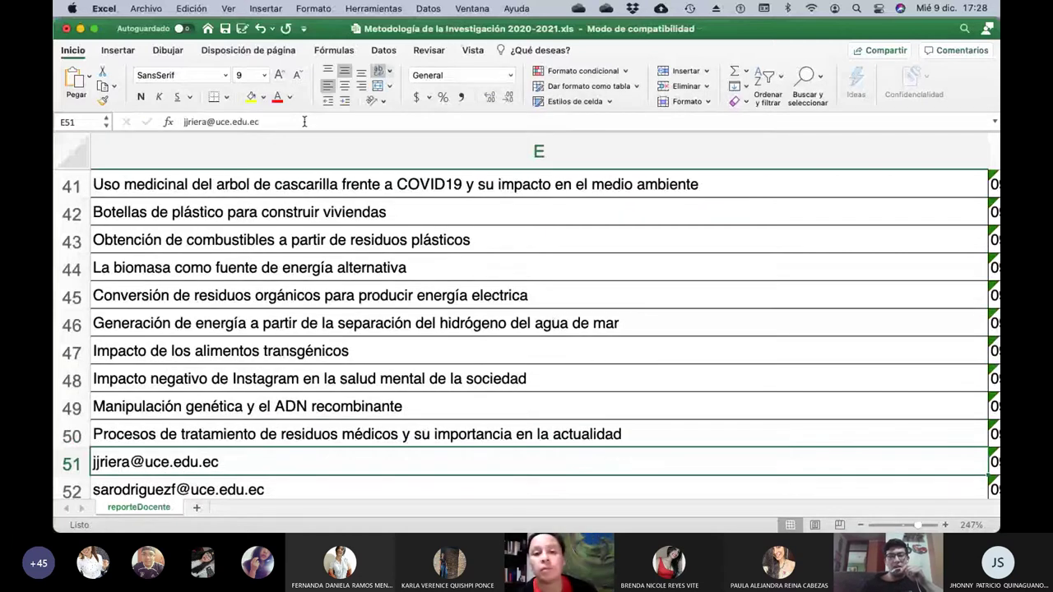
pyautogui.press('Left')
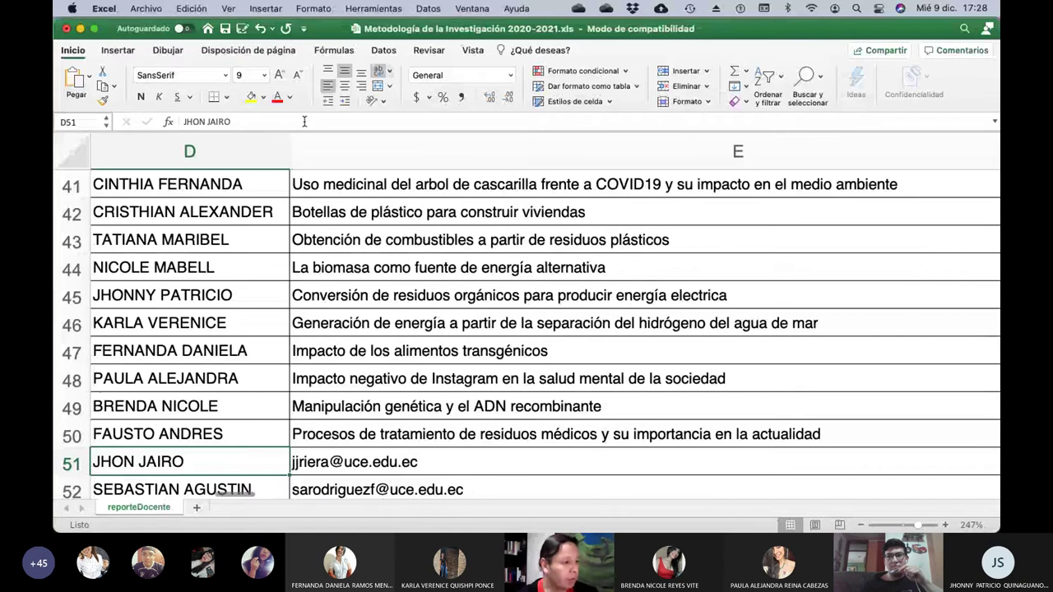
# Review row 51's student surname and first names, leaving them unchanged.
pyautogui.press('Left')
pyautogui.press('Right')
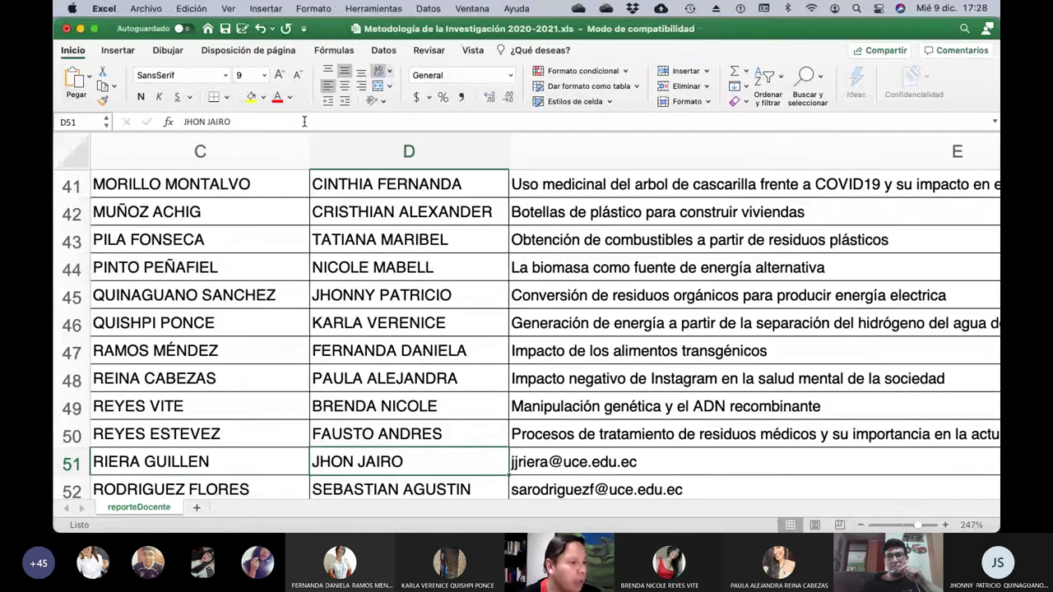
pyautogui.press('F2')
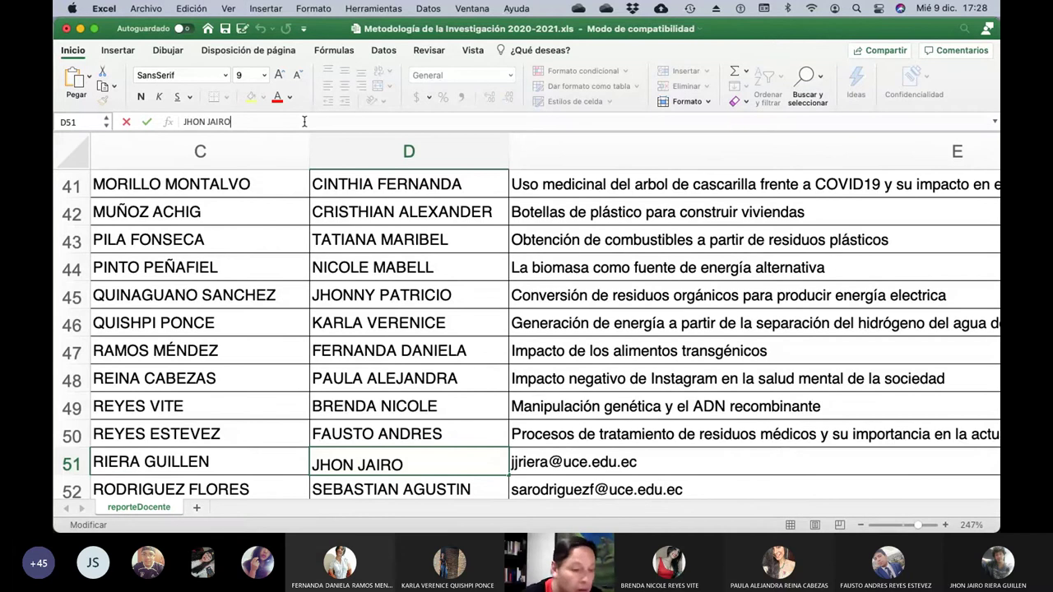
pyautogui.press('Return')
pyautogui.press('Up')
pyautogui.press('Right')
# Replace E51's e-mail with 'Efectos de la limpieza social en Ecuador', then check row 52's student.
pyautogui.press('F2')
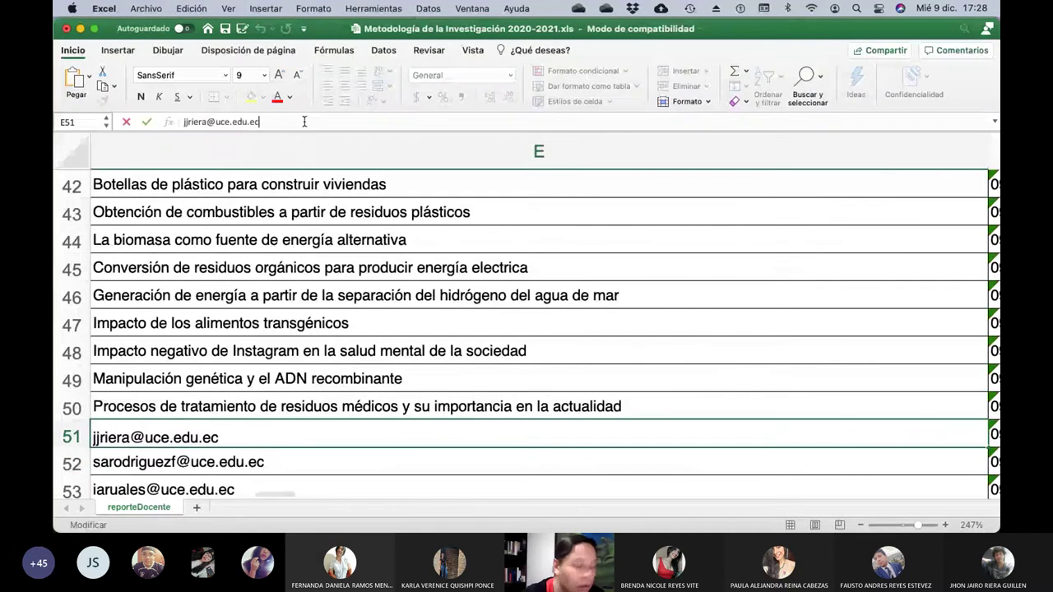
pyautogui.press('BackSpace')
pyautogui.press('BackSpace')
pyautogui.press('BackSpace')
pyautogui.press('BackSpace')
pyautogui.press('BackSpace')
pyautogui.press('BackSpace')
pyautogui.press('BackSpace')
pyautogui.press('BackSpace')
pyautogui.press('BackSpace')
pyautogui.press('BackSpace')
pyautogui.press('BackSpace')
pyautogui.press('BackSpace')
pyautogui.press('BackSpace')
pyautogui.press('BackSpace')
pyautogui.press('BackSpace')
pyautogui.press('BackSpace')
pyautogui.press('BackSpace')
pyautogui.press('BackSpace')
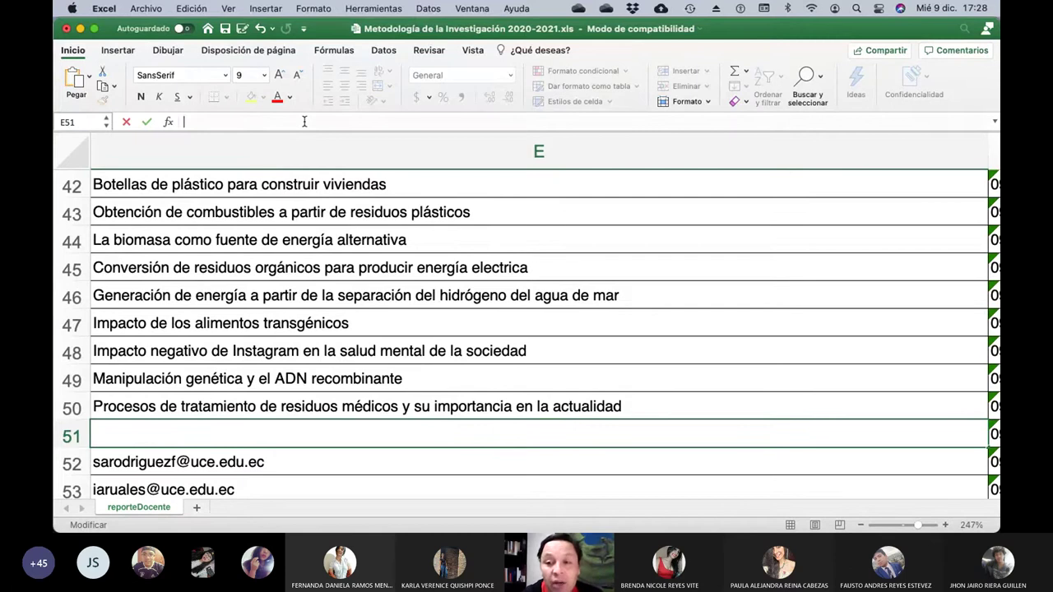
pyautogui.write('Ef')
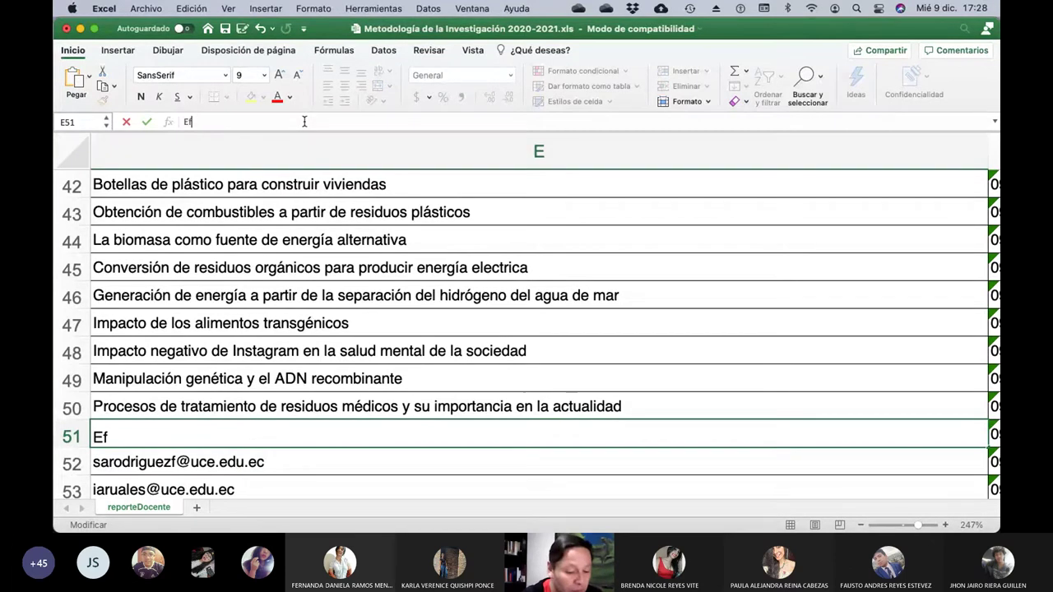
pyautogui.write('ectos de la limpieza')
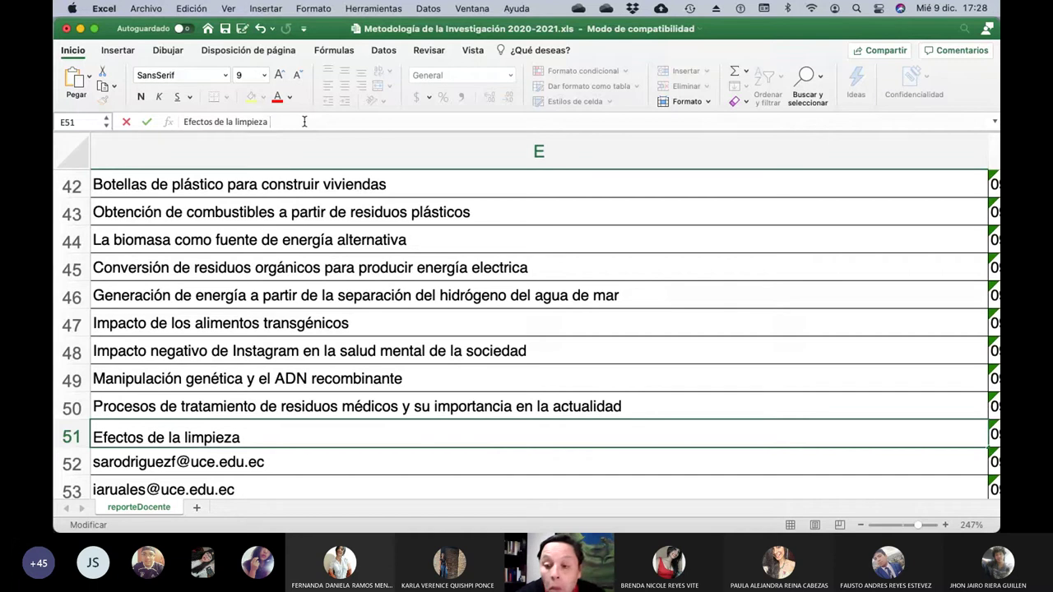
pyautogui.write('social')
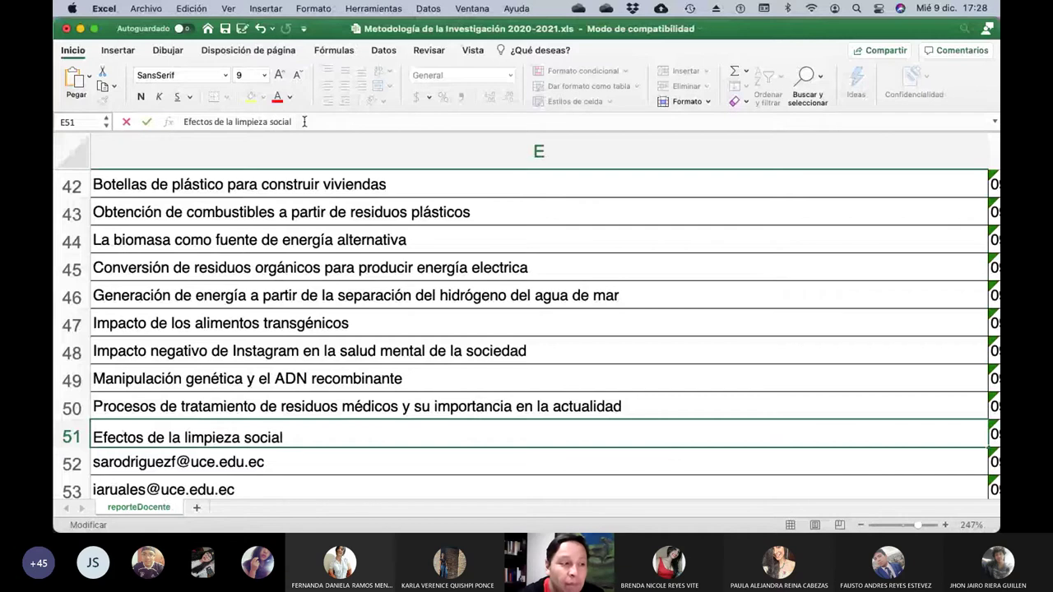
pyautogui.write(' en Ecuador')
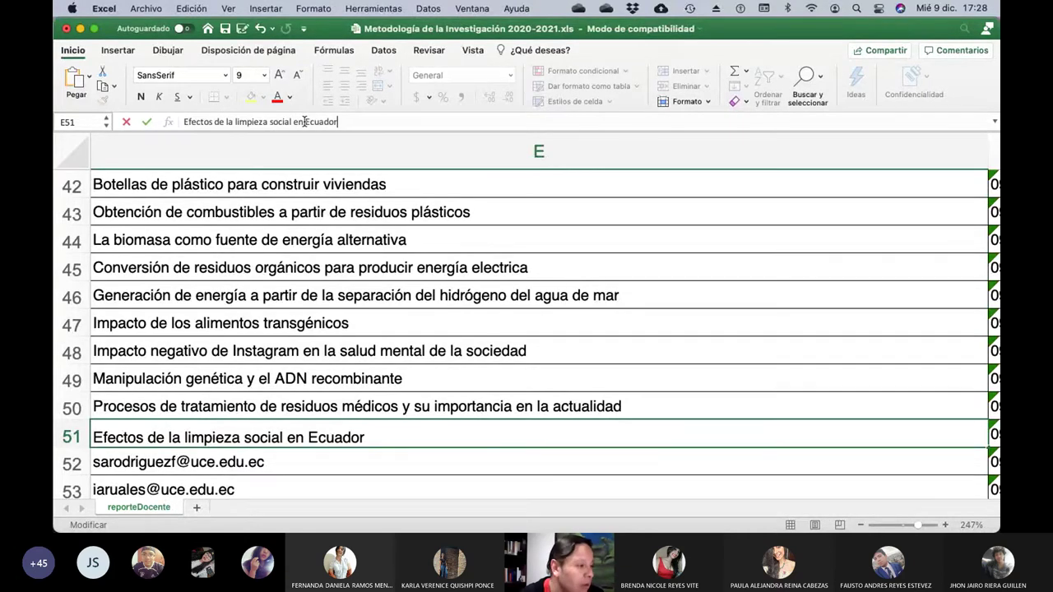
pyautogui.press('Return')
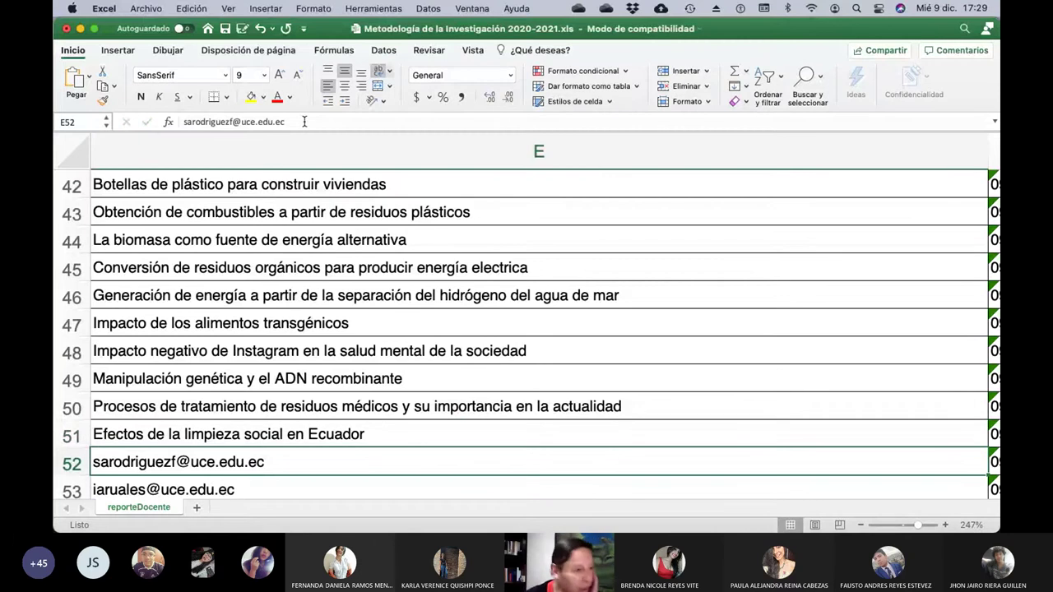
pyautogui.press('Left')
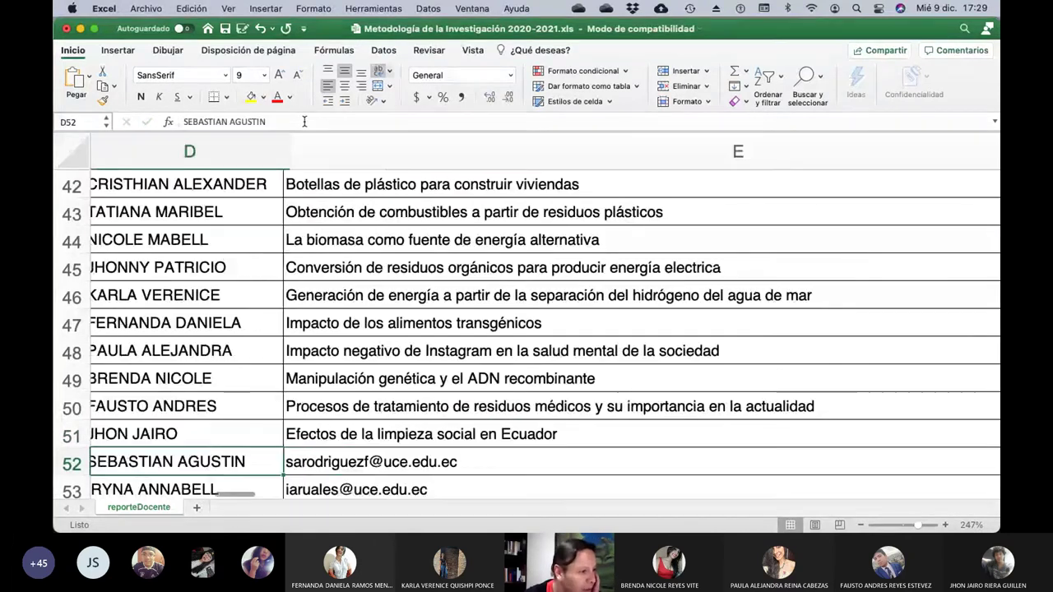
pyautogui.press('Left')
# Replace E52's e-mail with 'Tratamiento de las corrientes residuales … de la refinación del petróleo…'.
pyautogui.press('Right')
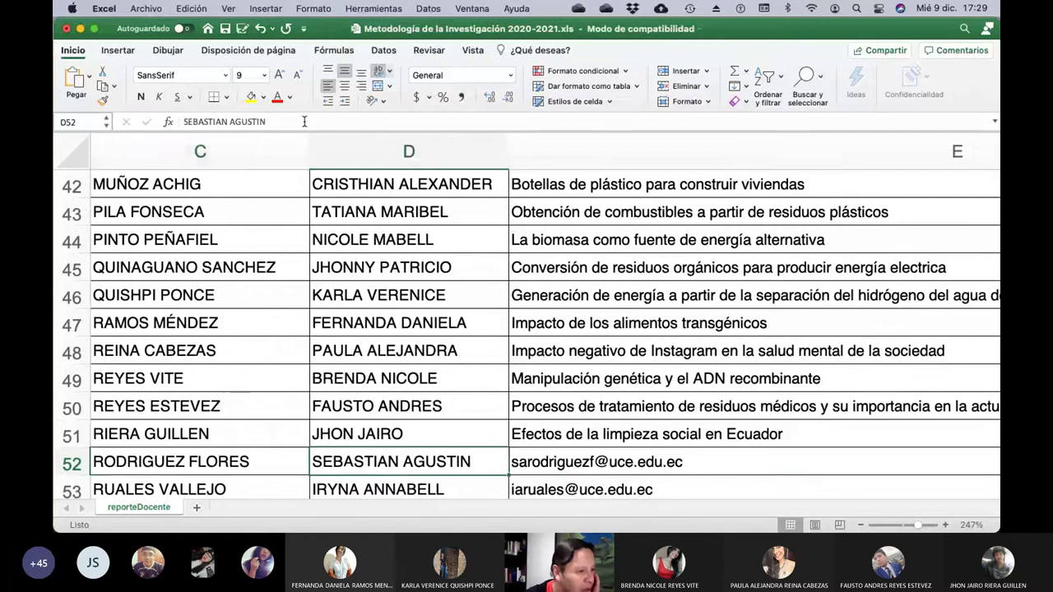
pyautogui.press('Right')
pyautogui.click(305, 121)
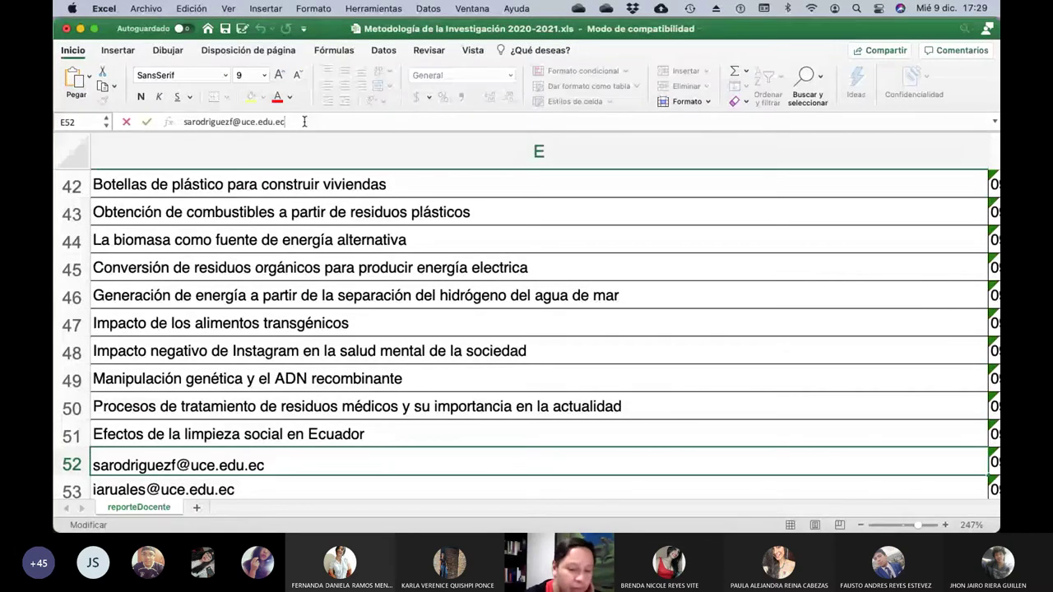
pyautogui.press('BackSpace')
pyautogui.press('BackSpace')
pyautogui.press('BackSpace')
pyautogui.press('BackSpace')
pyautogui.press('BackSpace')
pyautogui.press('BackSpace')
pyautogui.press('BackSpace')
pyautogui.press('BackSpace')
pyautogui.press('BackSpace')
pyautogui.press('BackSpace')
pyautogui.press('BackSpace')
pyautogui.press('BackSpace')
pyautogui.press('BackSpace')
pyautogui.press('BackSpace')
pyautogui.press('BackSpace')
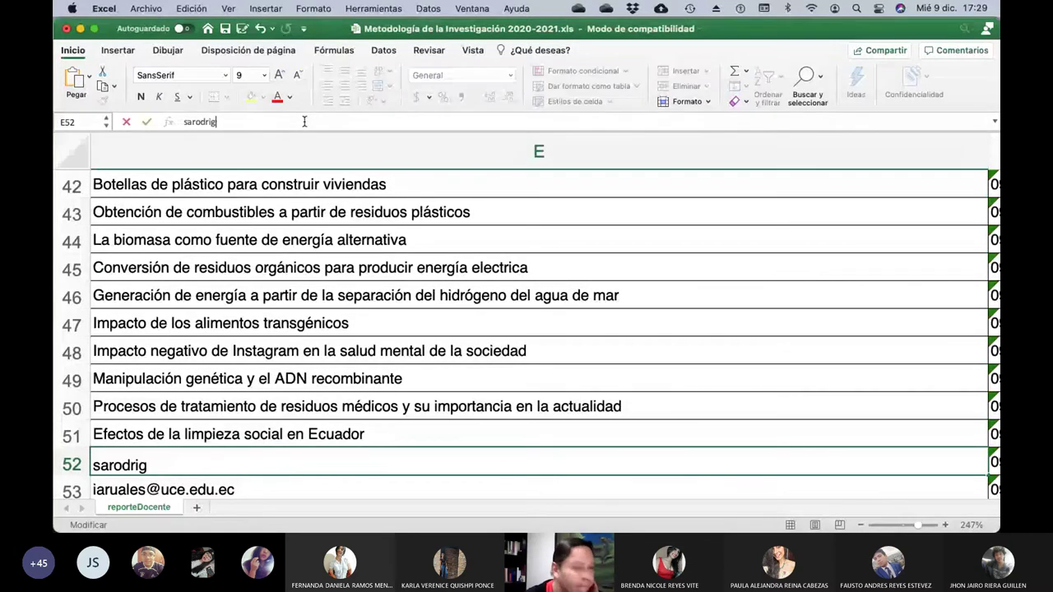
pyautogui.press('BackSpace')
pyautogui.press('BackSpace')
pyautogui.press('BackSpace')
pyautogui.press('BackSpace')
pyautogui.press('BackSpace')
pyautogui.press('BackSpace')
pyautogui.press('BackSpace')
pyautogui.press('BackSpace')
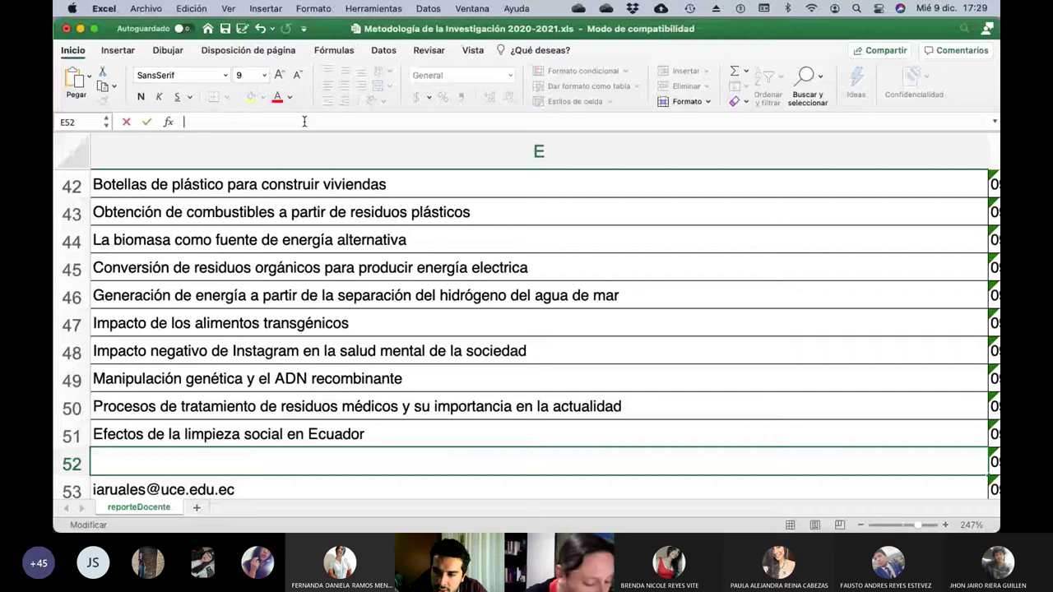
pyautogui.write('Tratamiento de la')
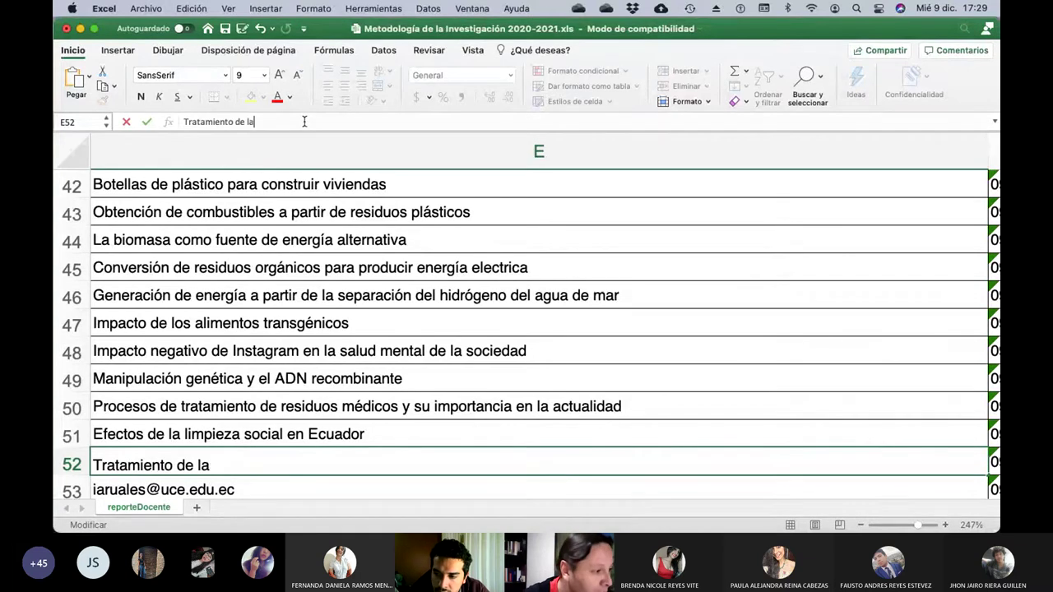
pyautogui.write('s corrientes ')
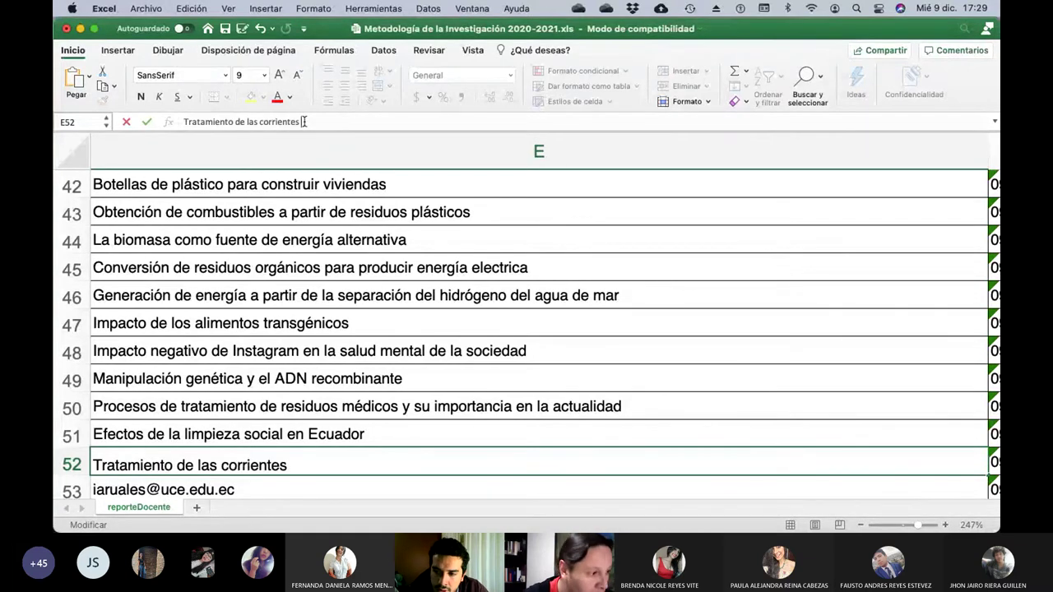
pyautogui.write('residuales que ')
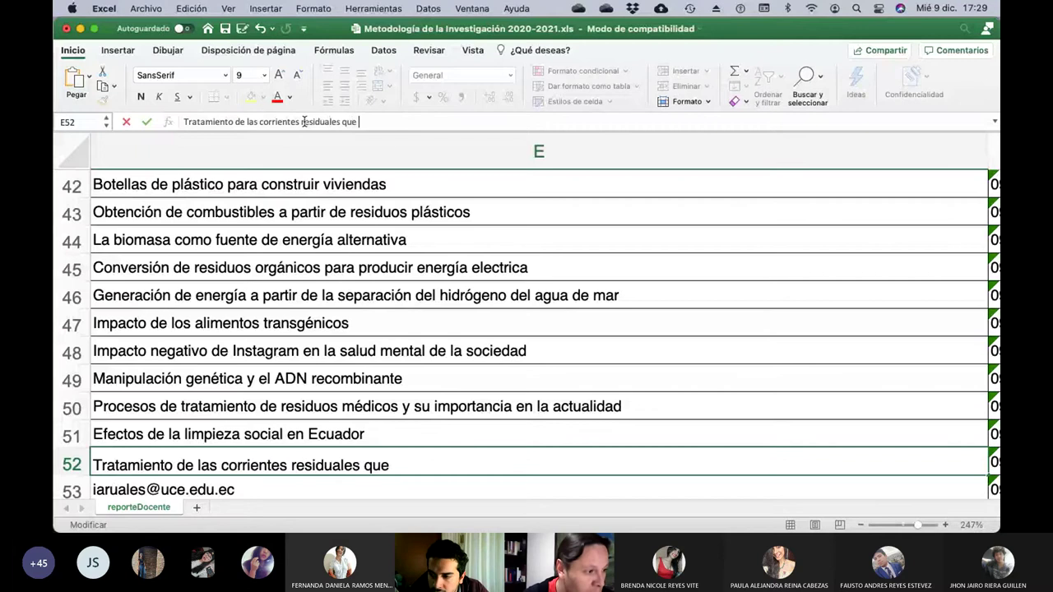
pyautogui.write('se obtienen ')
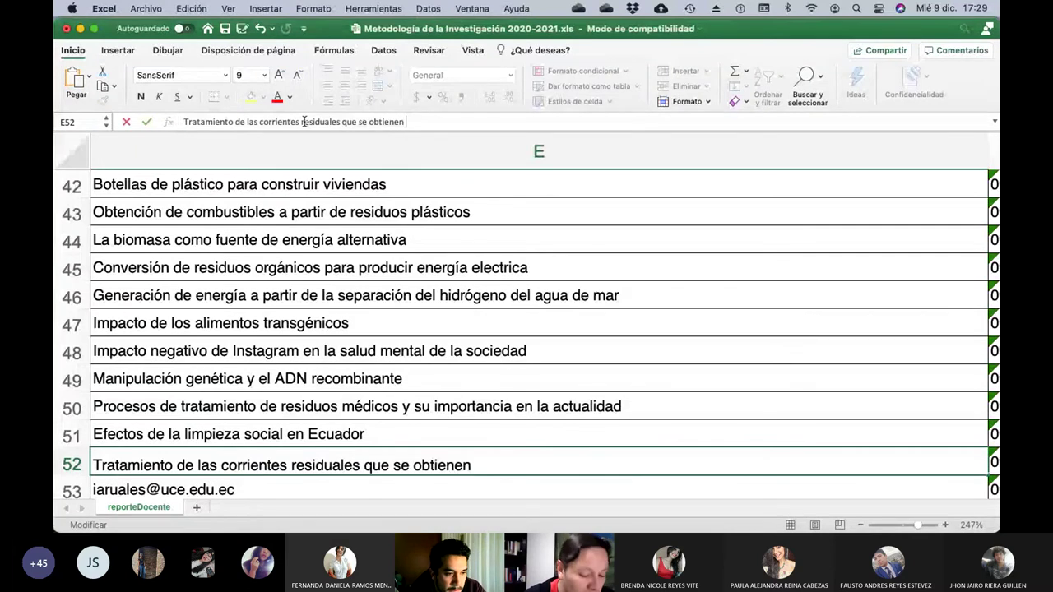
pyautogui.write('de la refianción del')
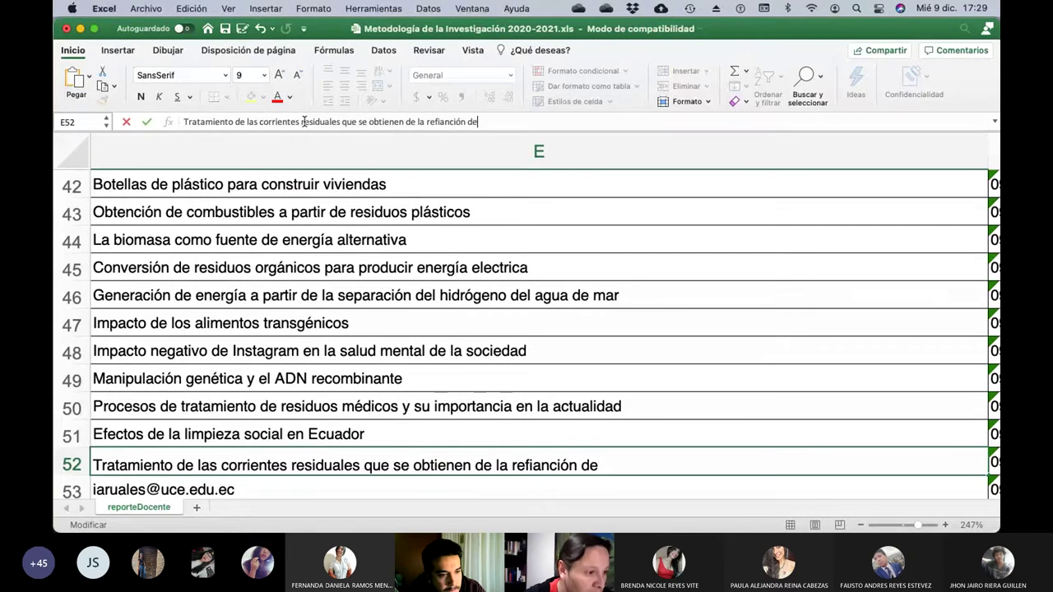
pyautogui.press('BackSpace')
pyautogui.press('BackSpace')
pyautogui.press('BackSpace')
pyautogui.press('BackSpace')
pyautogui.press('BackSpace')
pyautogui.press('BackSpace')
pyautogui.press('BackSpace')
pyautogui.press('BackSpace')
pyautogui.press('BackSpace')
pyautogui.press('BackSpace')
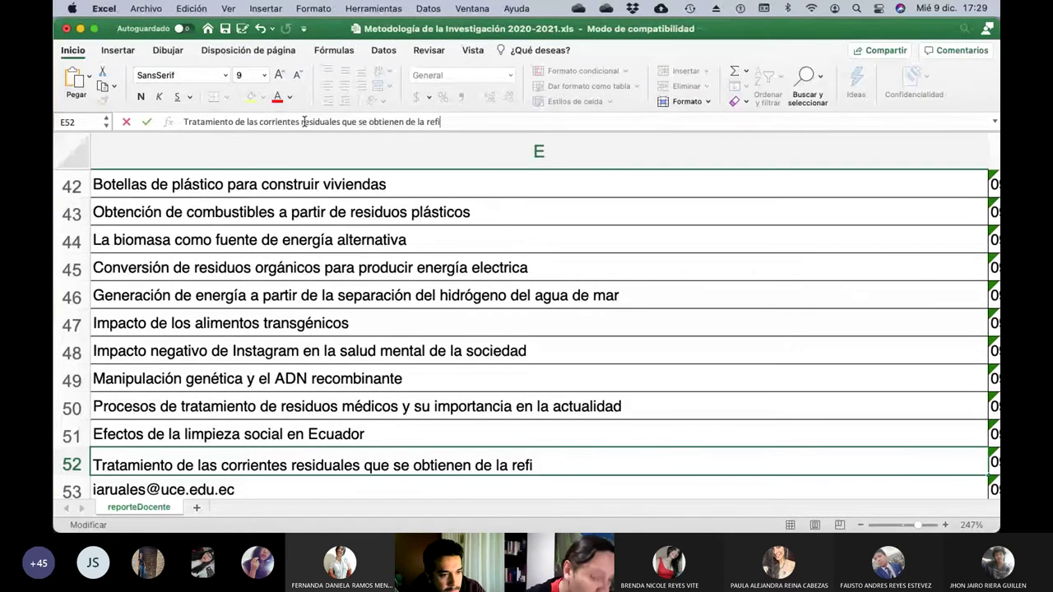
pyautogui.write('nación del ')
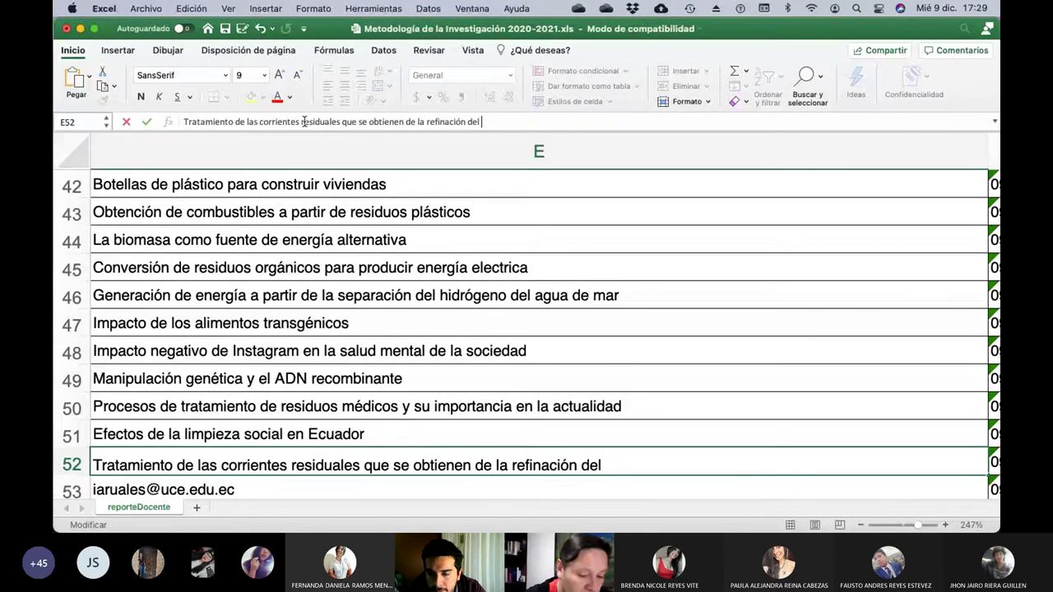
pyautogui.write('petróleo que se ')
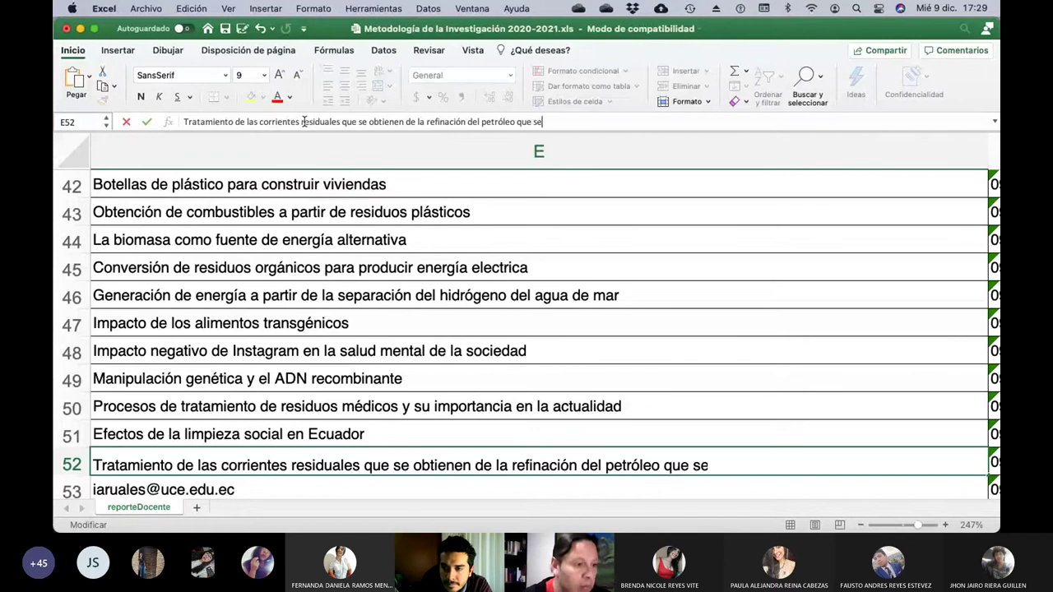
pyautogui.write('obtienen del')
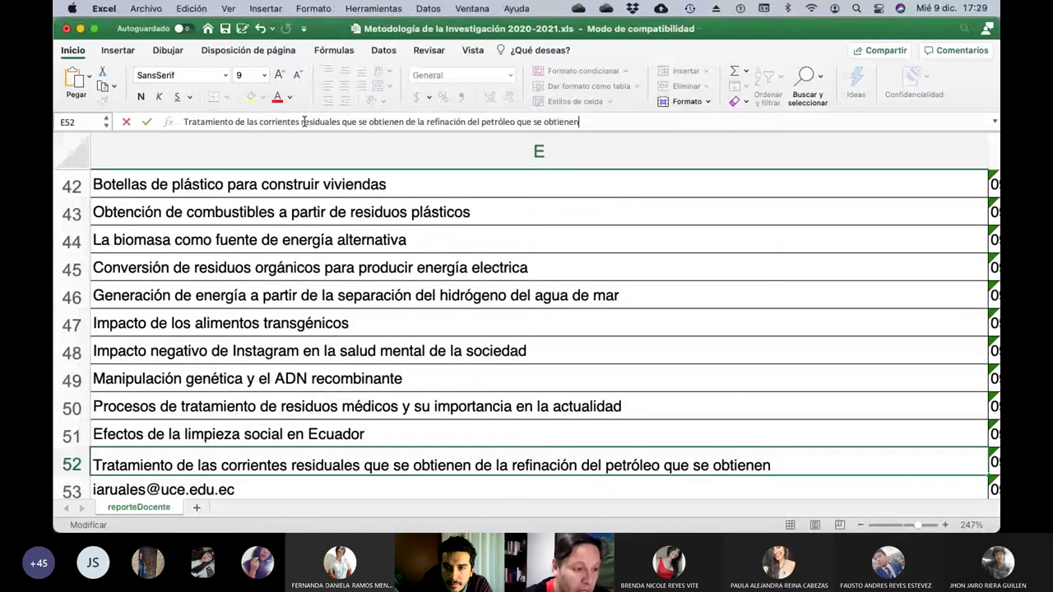
# Complete the E52 topic with 'con el uso de biofiltro' and the sugarcane 'caña de azúcar' ending.
pyautogui.write('o de ')
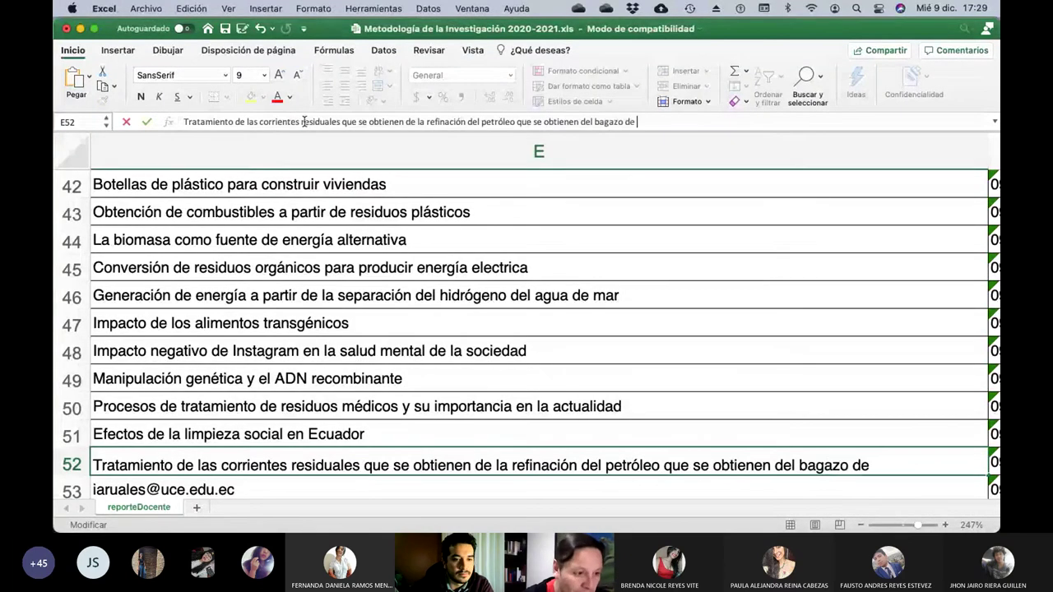
pyautogui.write('caña de azu')
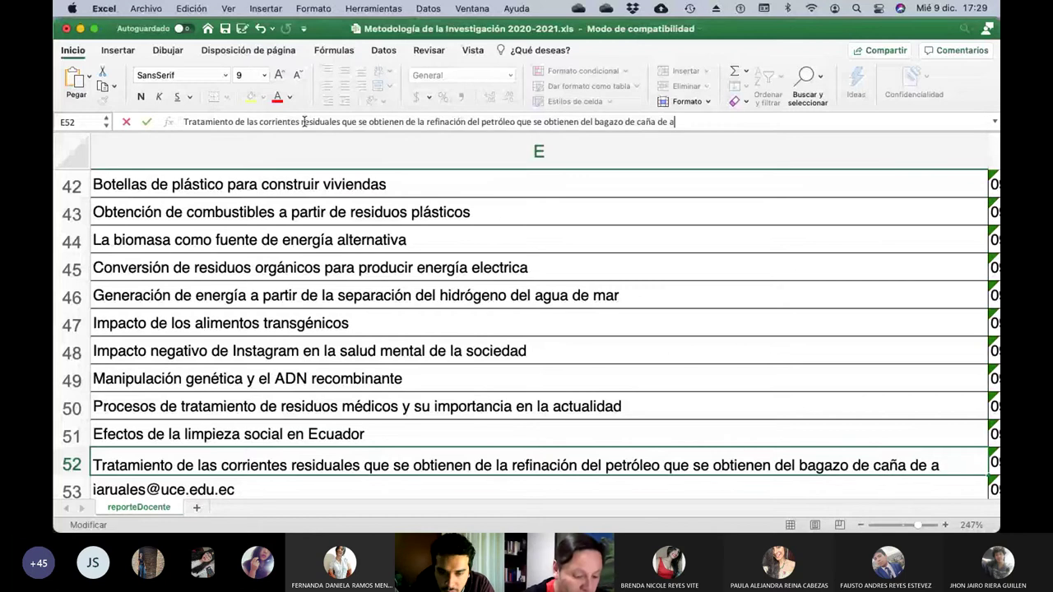
pyautogui.press('BackSpace')
pyautogui.press('BackSpace')
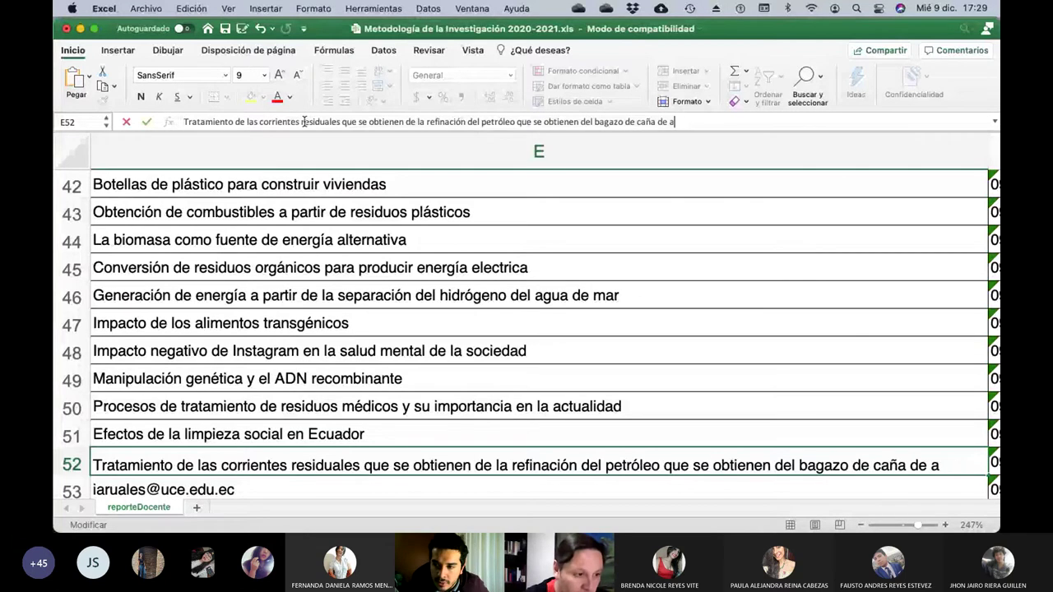
pyautogui.press('BackSpace')
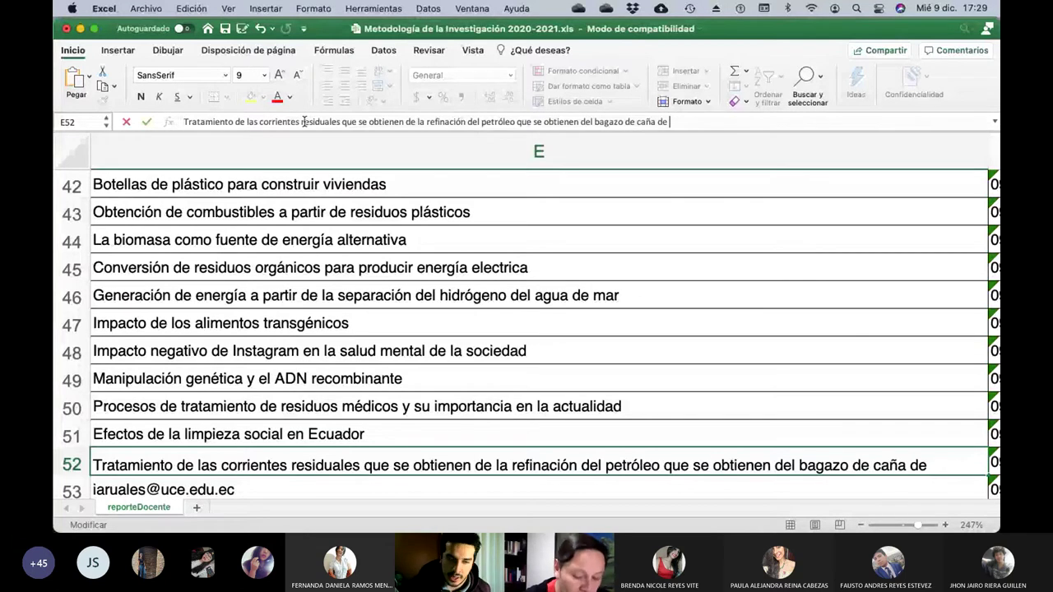
pyautogui.press('Left')
pyautogui.press('Left')
pyautogui.press('Left')
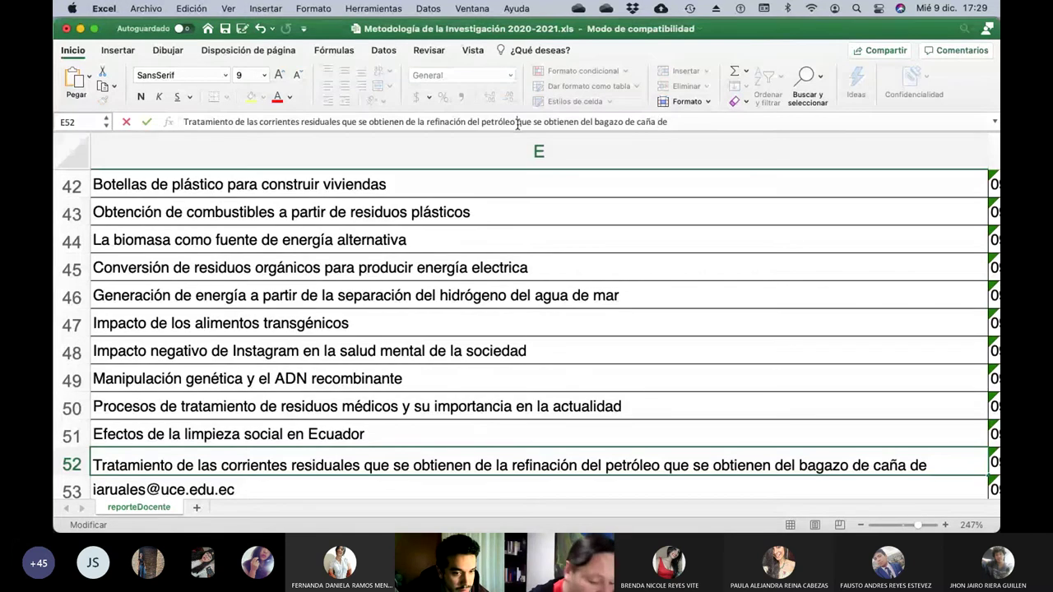
pyautogui.write('con el us')
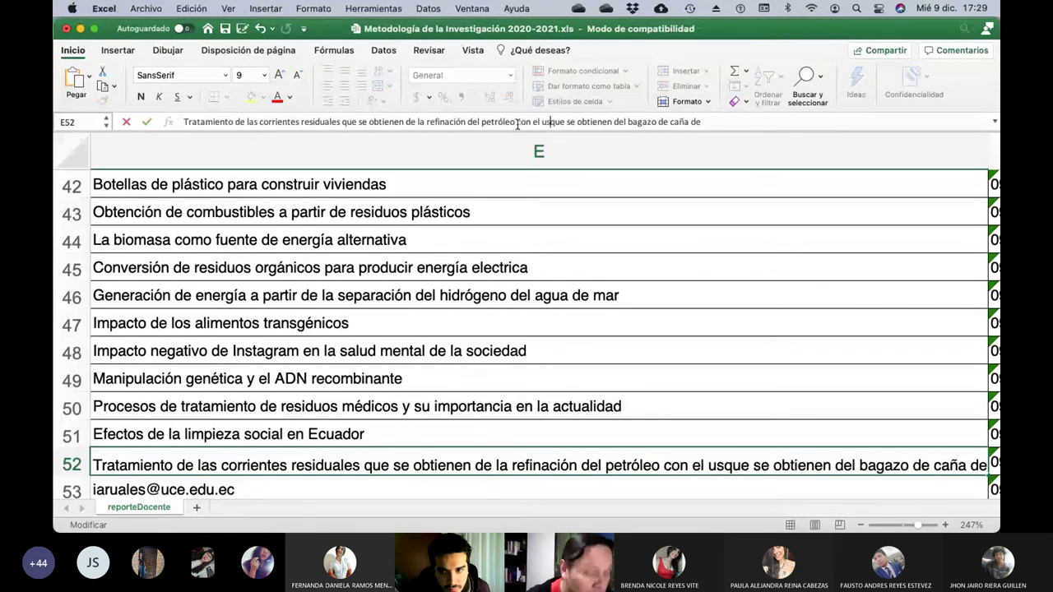
pyautogui.write('o de biofiltro')
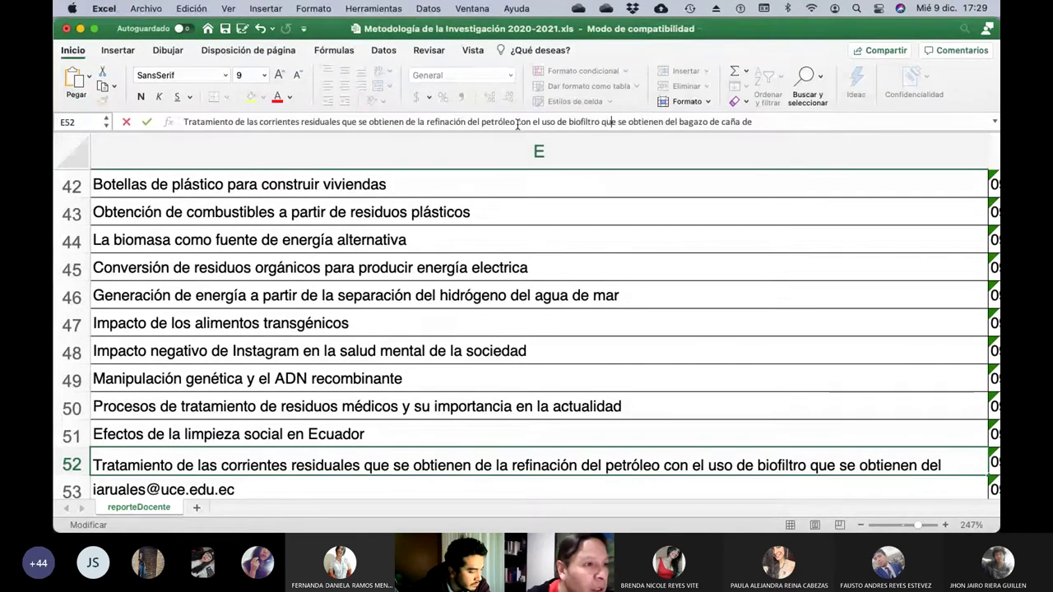
pyautogui.press('Right')
pyautogui.press('Right')
pyautogui.press('Right')
pyautogui.press('Right')
pyautogui.press('Right')
pyautogui.press('Right')
pyautogui.press('Right')
pyautogui.press('Right')
pyautogui.press('Right')
pyautogui.press('Right')
pyautogui.press('Right')
pyautogui.press('Right')
pyautogui.press('Right')
pyautogui.press('Right')
pyautogui.press('Right')
pyautogui.press('Right')
pyautogui.press('Right')
pyautogui.press('Right')
pyautogui.press('Right')
pyautogui.press('Right')
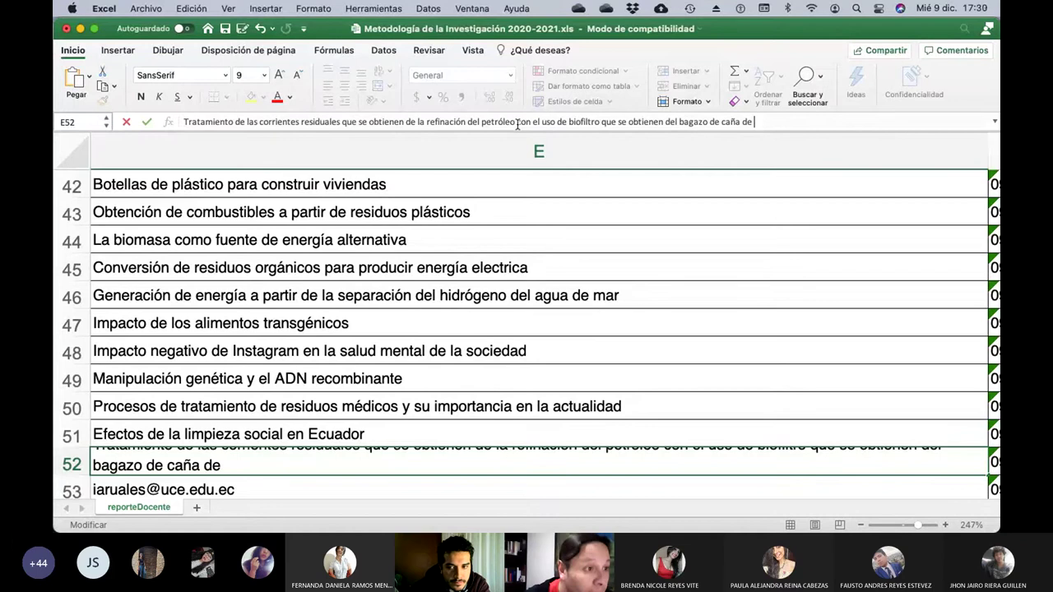
pyautogui.write('az')
pyautogui.write('úcar')
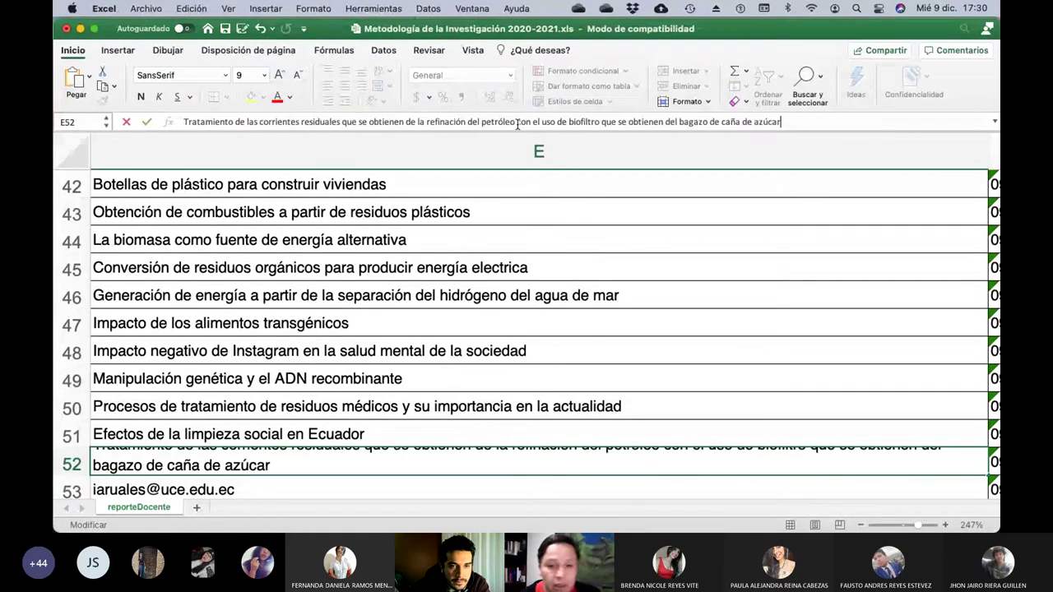
pyautogui.press('Return')
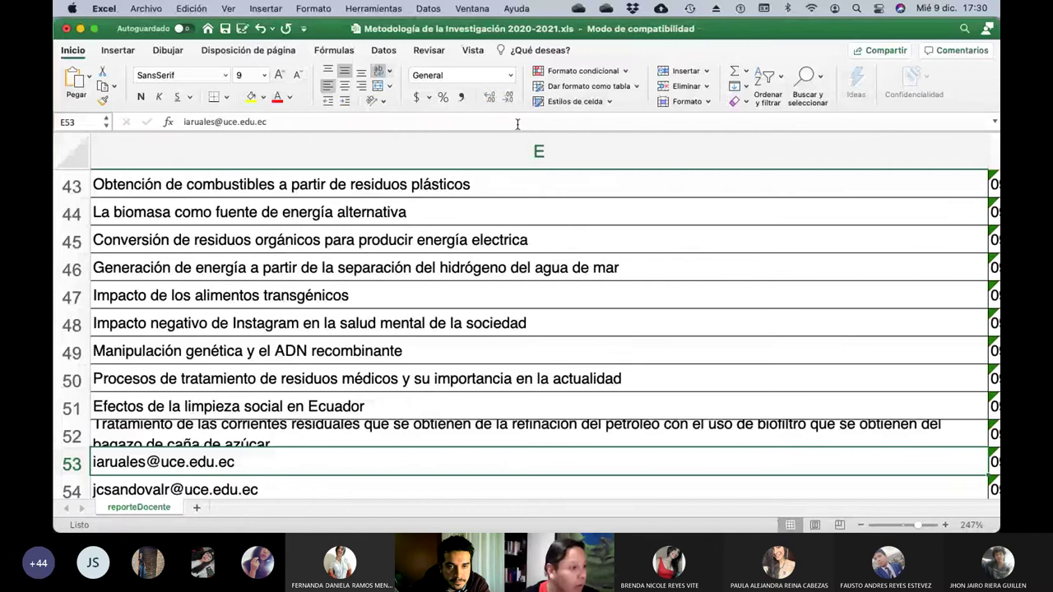
# Replace E53's e-mail with the topic 'El Surf en Ecuador'.
pyautogui.press('Left')
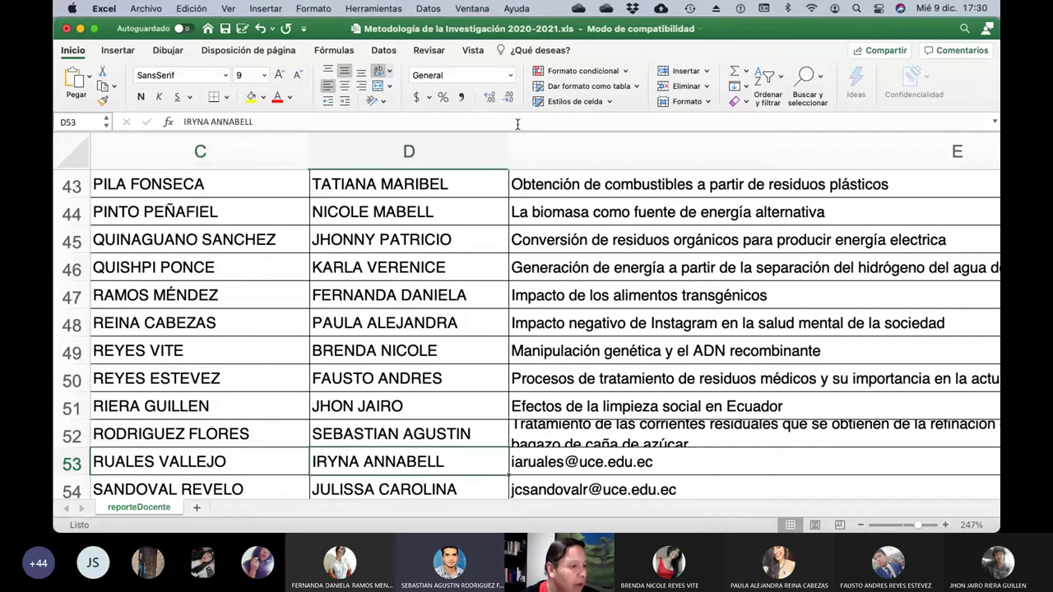
pyautogui.press('Right')
pyautogui.click(517, 123)
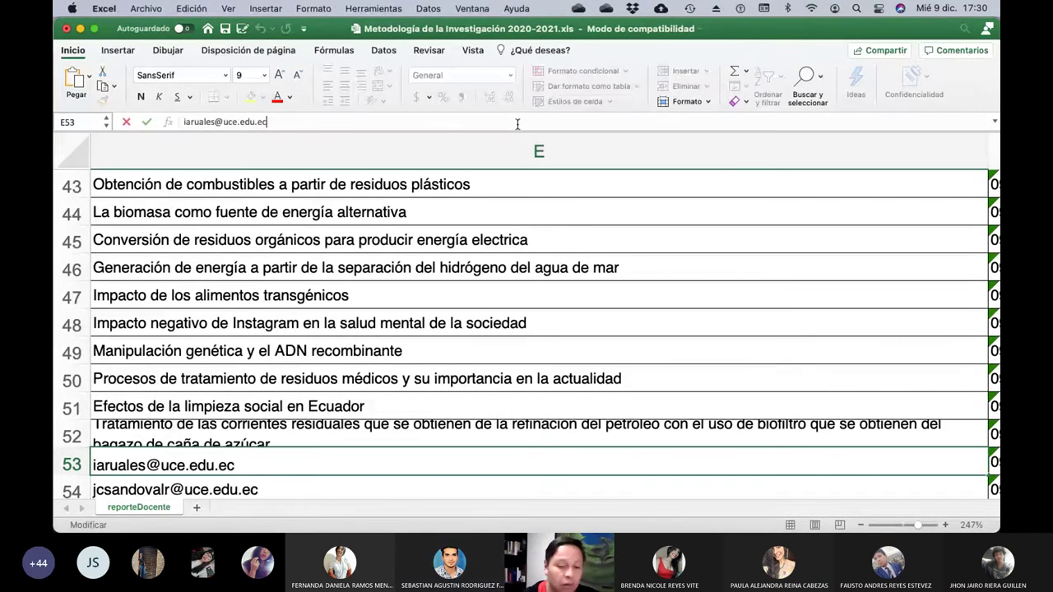
pyautogui.press('BackSpace')
pyautogui.press('BackSpace')
pyautogui.press('BackSpace')
pyautogui.press('BackSpace')
pyautogui.press('BackSpace')
pyautogui.press('BackSpace')
pyautogui.press('BackSpace')
pyautogui.press('BackSpace')
pyautogui.press('BackSpace')
pyautogui.press('BackSpace')
pyautogui.press('BackSpace')
pyautogui.press('BackSpace')
pyautogui.press('BackSpace')
pyautogui.press('BackSpace')
pyautogui.press('BackSpace')
pyautogui.press('BackSpace')
pyautogui.press('BackSpace')
pyautogui.press('BackSpace')
pyautogui.press('BackSpace')
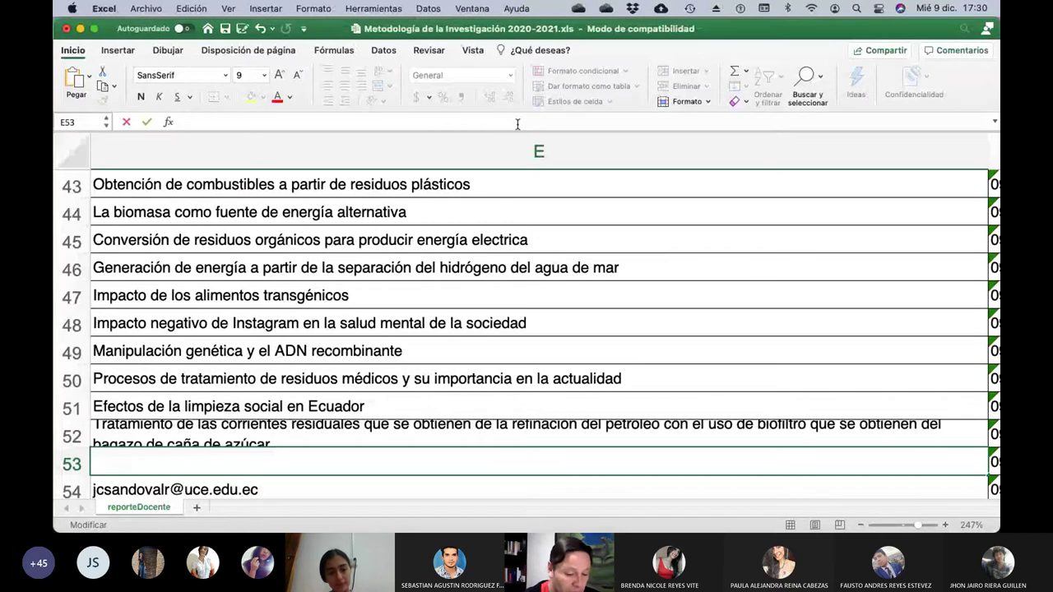
pyautogui.write('El CSur')
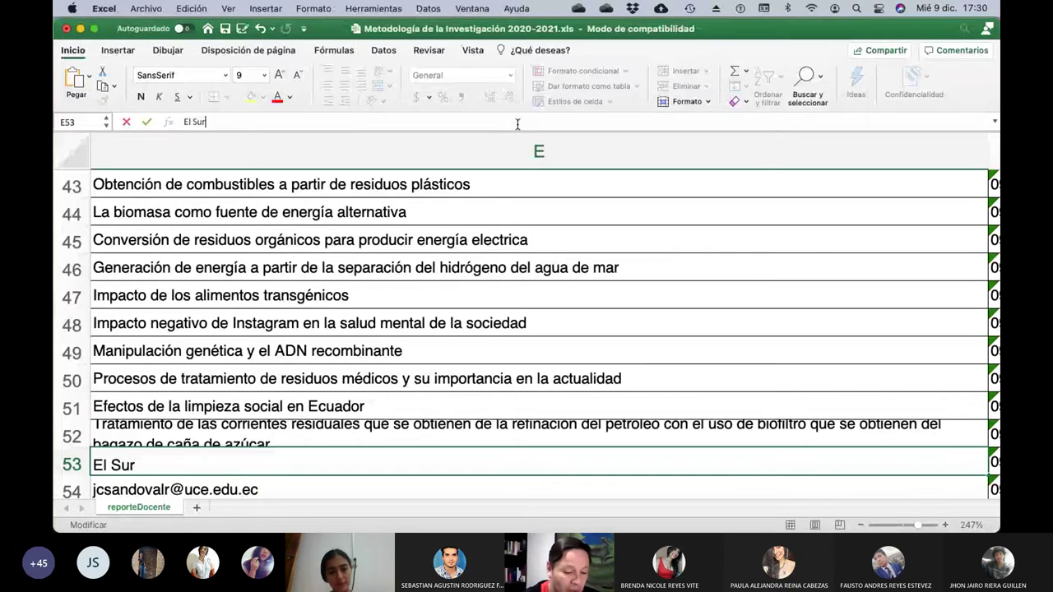
pyautogui.write('f en Ecuador')
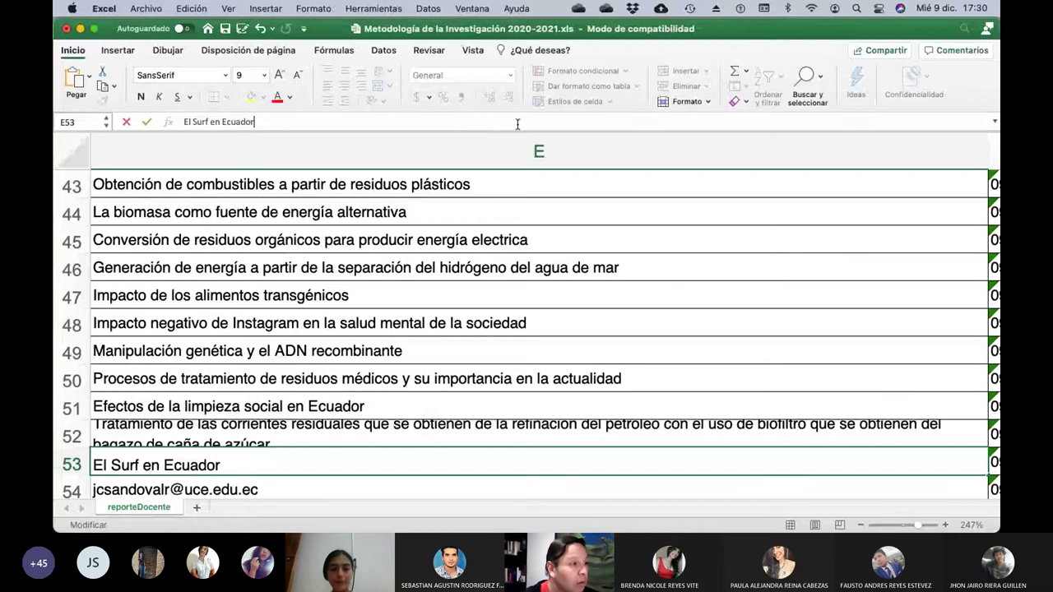
pyautogui.press('Return')
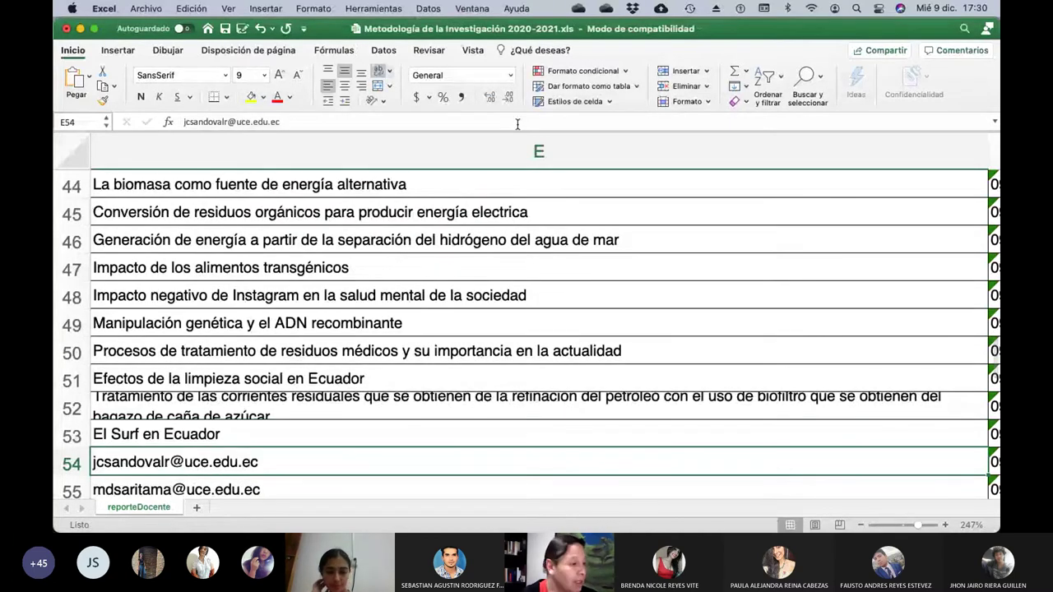
# Replace E54's e-mail with 'LA degradación microbioana de pinturas de caballete', then check row 55's student.
pyautogui.press('Left')
pyautogui.press('Left')
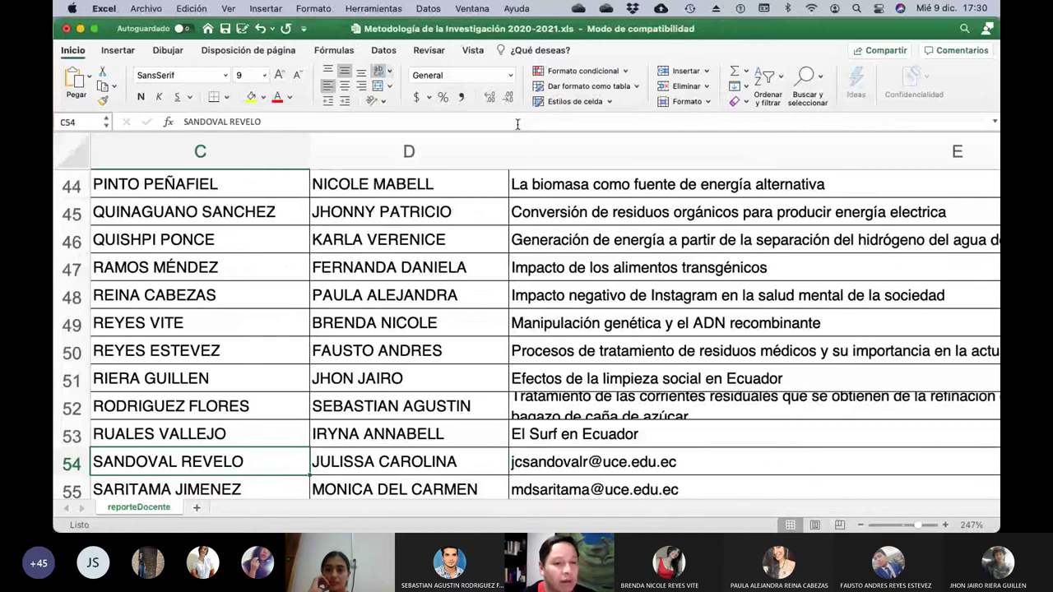
pyautogui.press('Right')
pyautogui.press('Right')
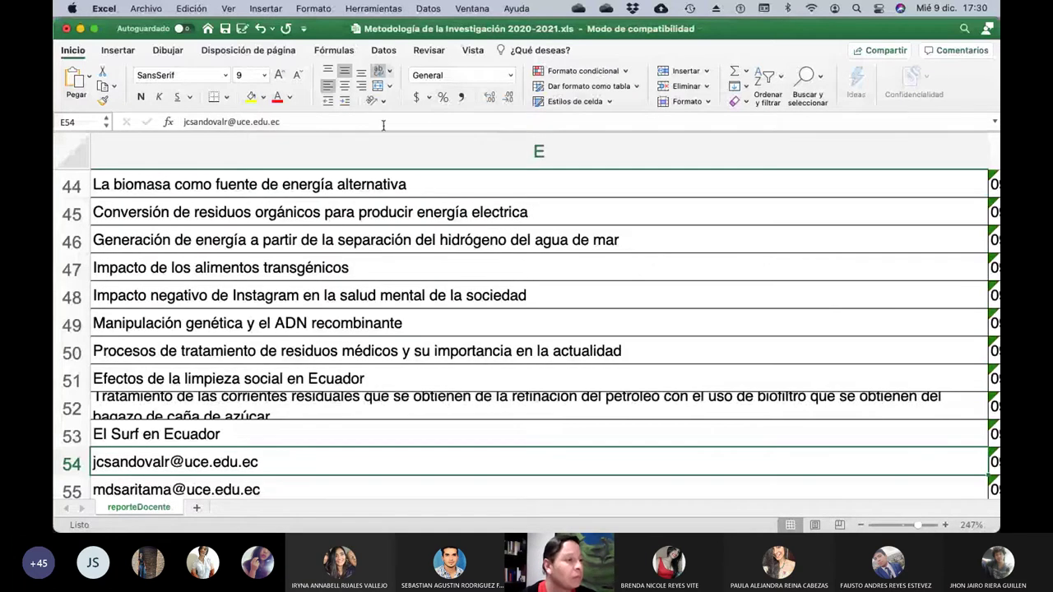
pyautogui.click(334, 122)
pyautogui.press('BackSpace')
pyautogui.press('BackSpace')
pyautogui.press('BackSpace')
pyautogui.press('BackSpace')
pyautogui.press('BackSpace')
pyautogui.press('BackSpace')
pyautogui.press('BackSpace')
pyautogui.press('BackSpace')
pyautogui.press('BackSpace')
pyautogui.press('BackSpace')
pyautogui.press('BackSpace')
pyautogui.press('BackSpace')
pyautogui.press('BackSpace')
pyautogui.press('BackSpace')
pyautogui.press('BackSpace')
pyautogui.press('BackSpace')
pyautogui.press('BackSpace')
pyautogui.press('BackSpace')
pyautogui.press('BackSpace')
pyautogui.press('BackSpace')
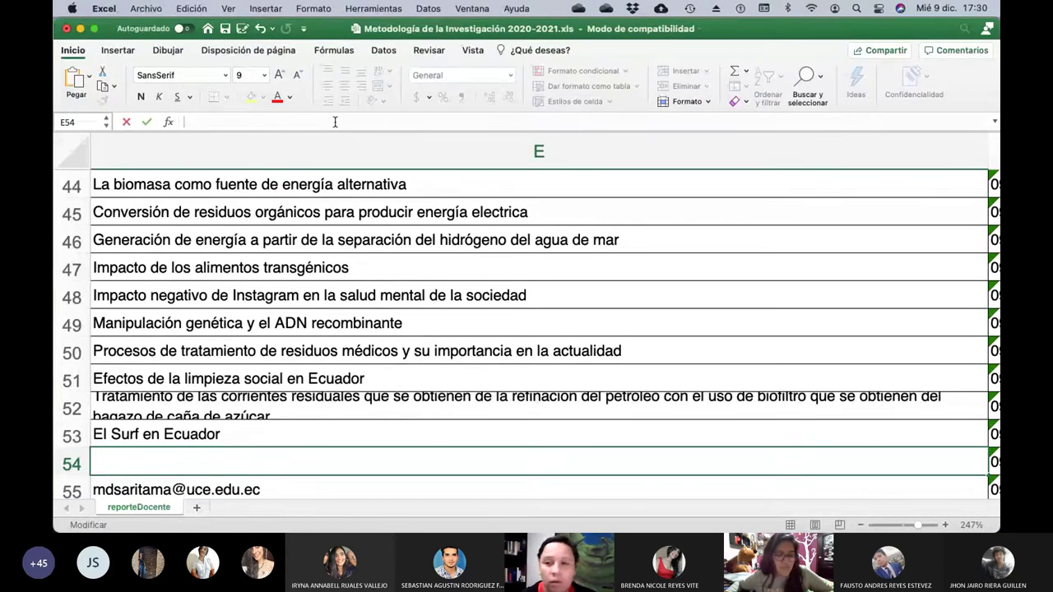
pyautogui.write('LA degrad')
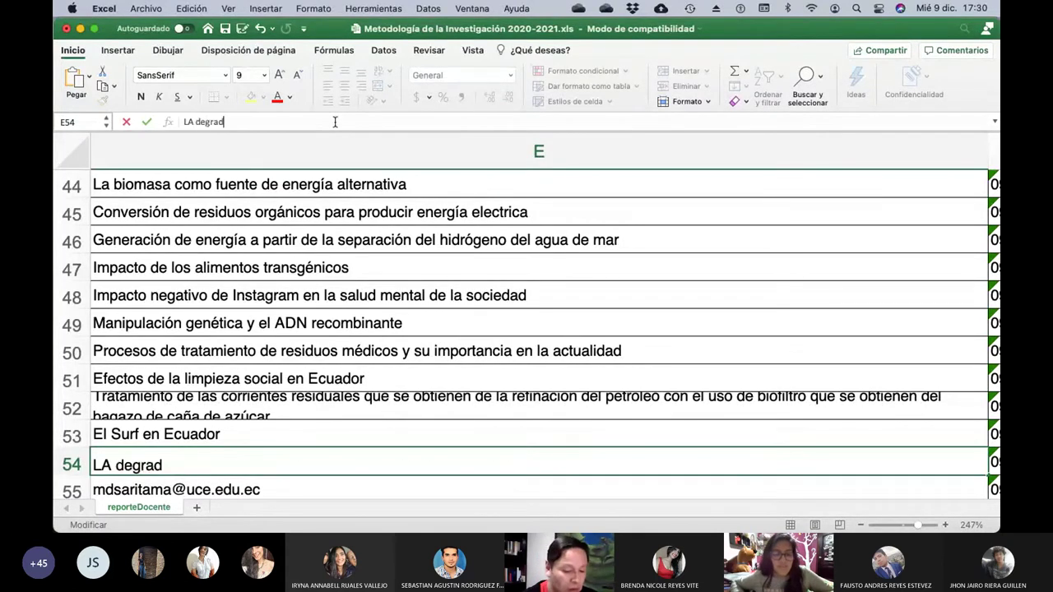
pyautogui.write('ación m')
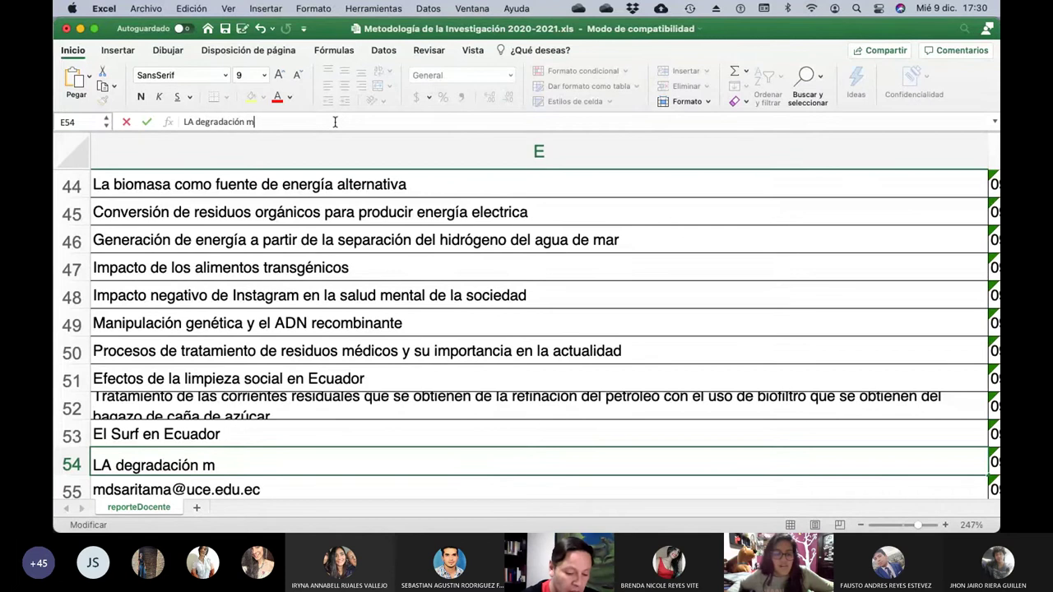
pyautogui.write('icrobioana de ')
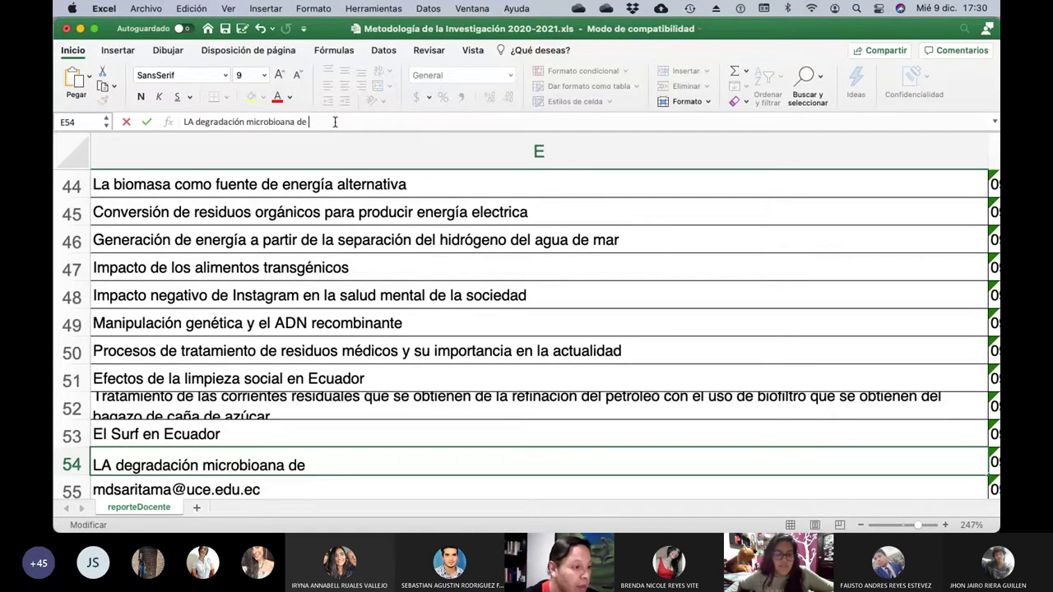
pyautogui.write('pinturas de')
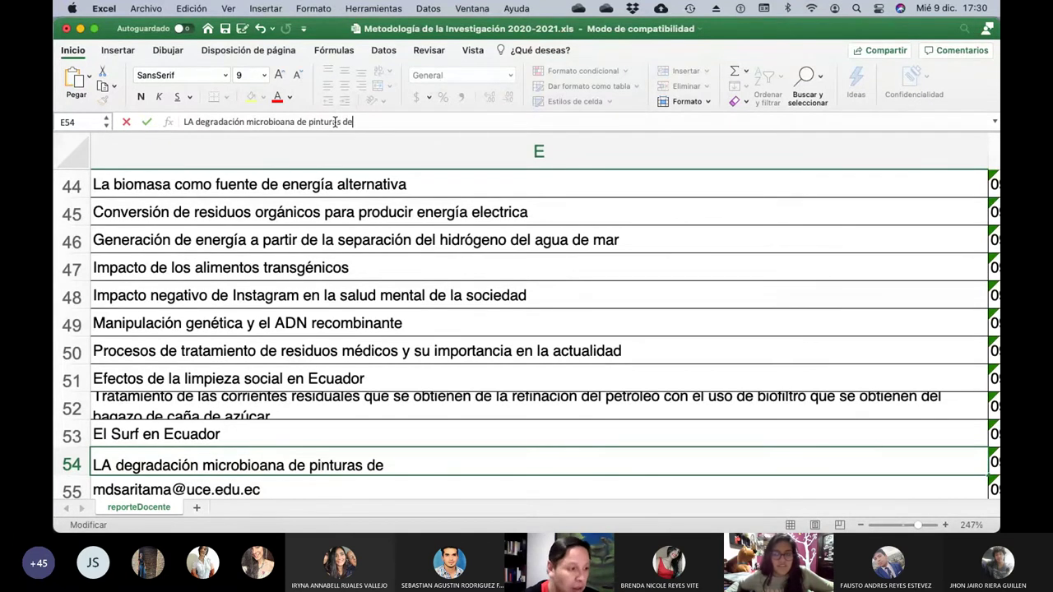
pyautogui.write(' caballete')
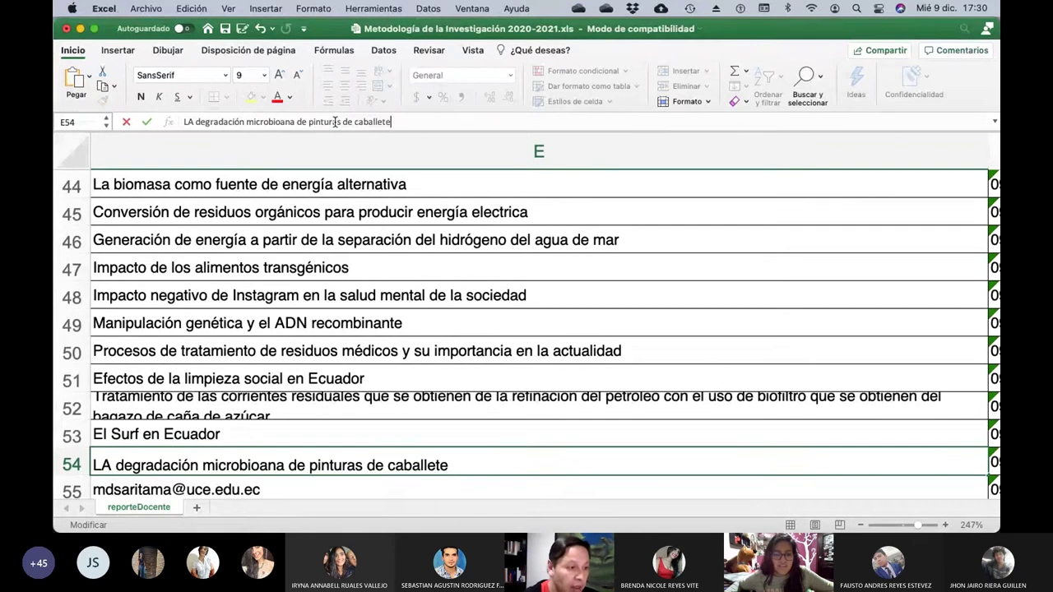
pyautogui.press('Return')
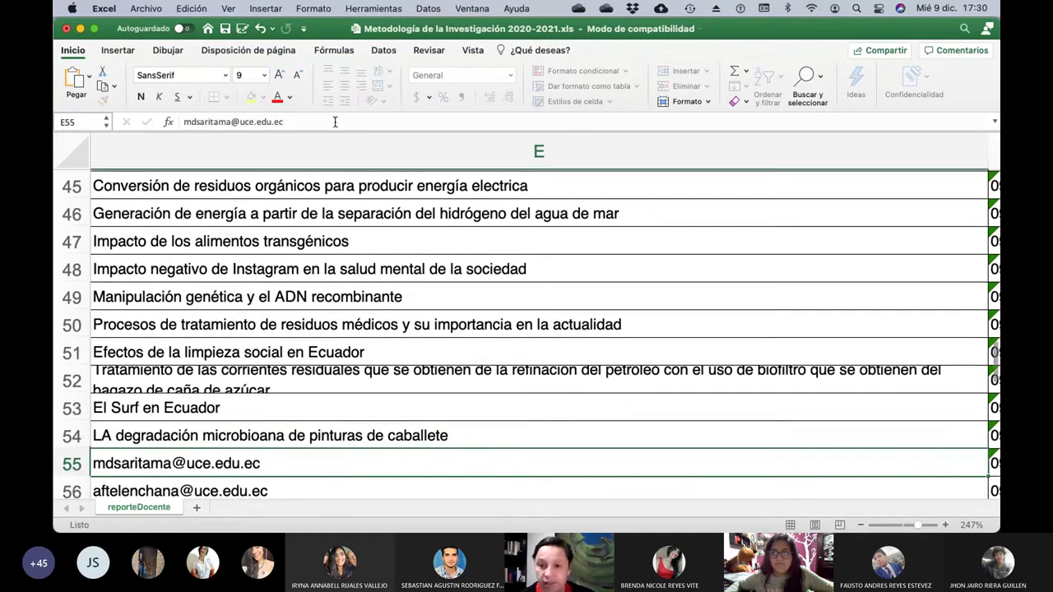
pyautogui.press('Left')
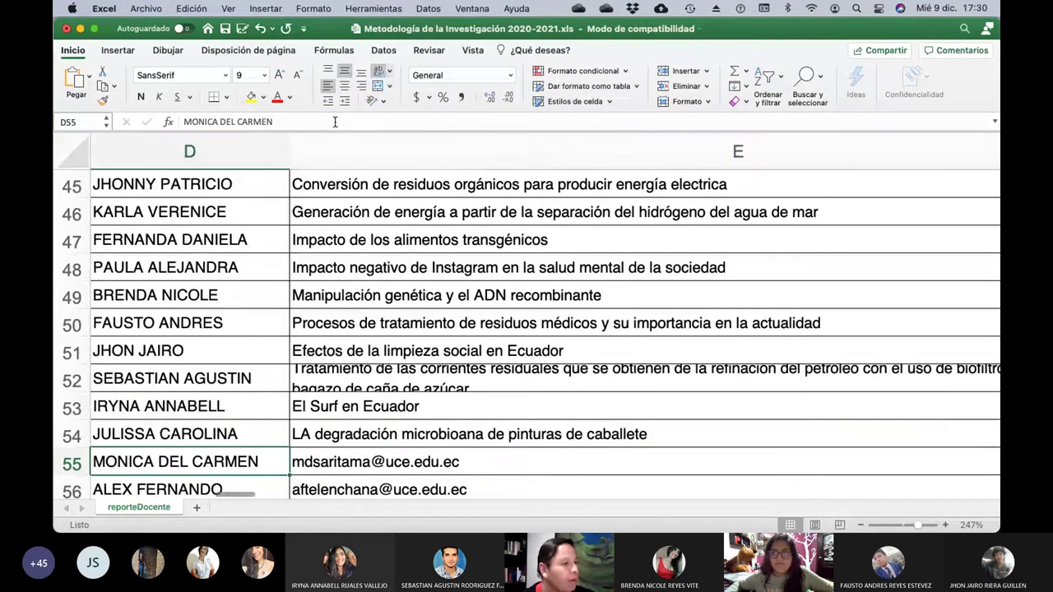
pyautogui.press('Left')
# Replace E55's e-mail with 'No hay tema' via AutoComplete, then check row 56's student.
pyautogui.press('Right')
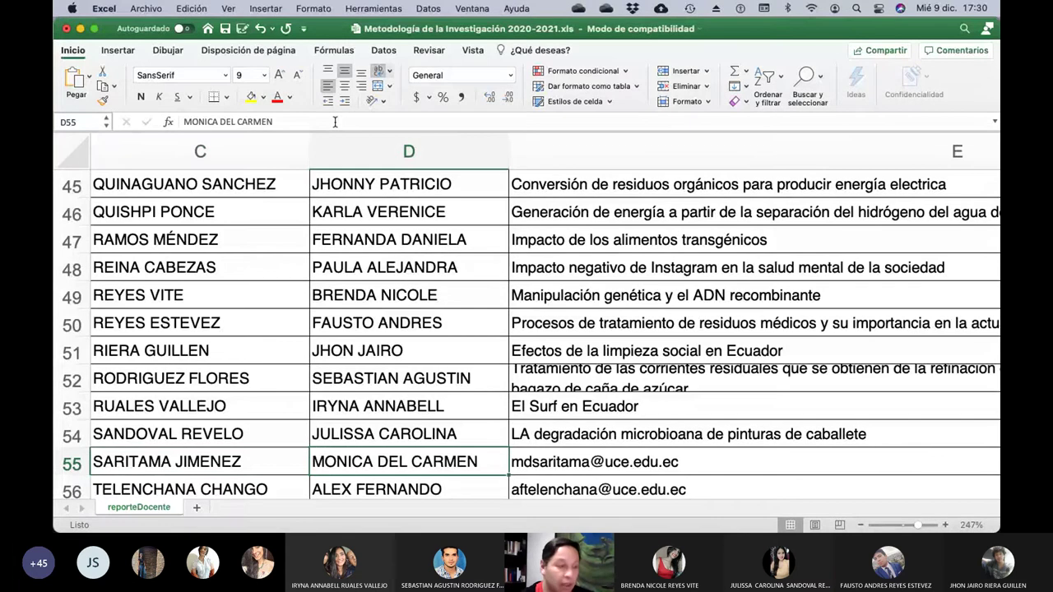
pyautogui.press('Right')
pyautogui.click(335, 122)
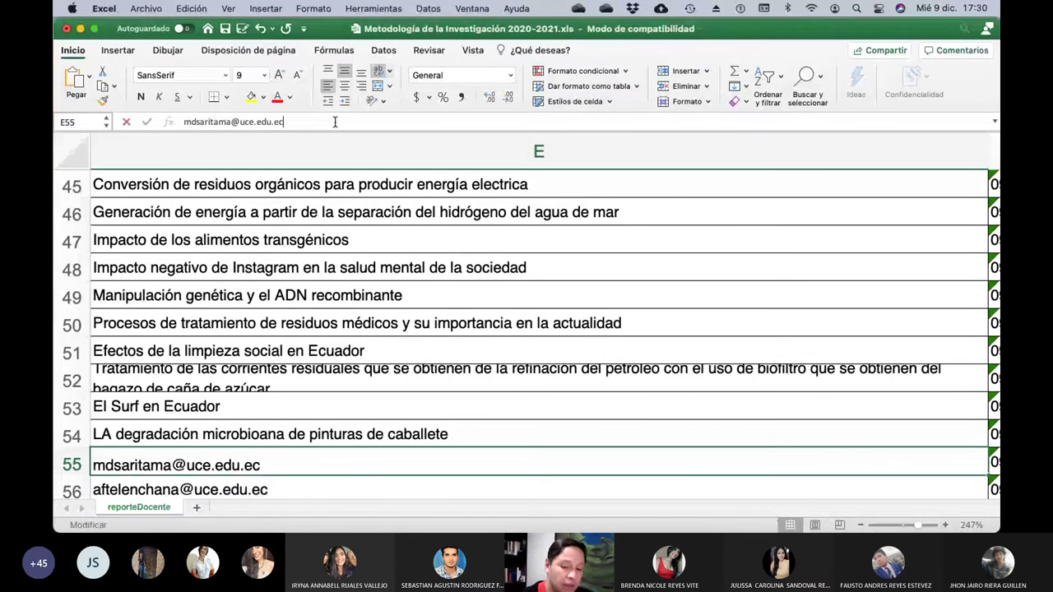
pyautogui.press('BackSpace')
pyautogui.press('BackSpace')
pyautogui.press('BackSpace')
pyautogui.press('BackSpace')
pyautogui.press('BackSpace')
pyautogui.press('BackSpace')
pyautogui.press('BackSpace')
pyautogui.press('BackSpace')
pyautogui.press('BackSpace')
pyautogui.press('BackSpace')
pyautogui.press('BackSpace')
pyautogui.press('BackSpace')
pyautogui.press('BackSpace')
pyautogui.press('BackSpace')
pyautogui.press('BackSpace')
pyautogui.press('BackSpace')
pyautogui.press('BackSpace')
pyautogui.press('BackSpace')
pyautogui.press('BackSpace')
pyautogui.press('BackSpace')
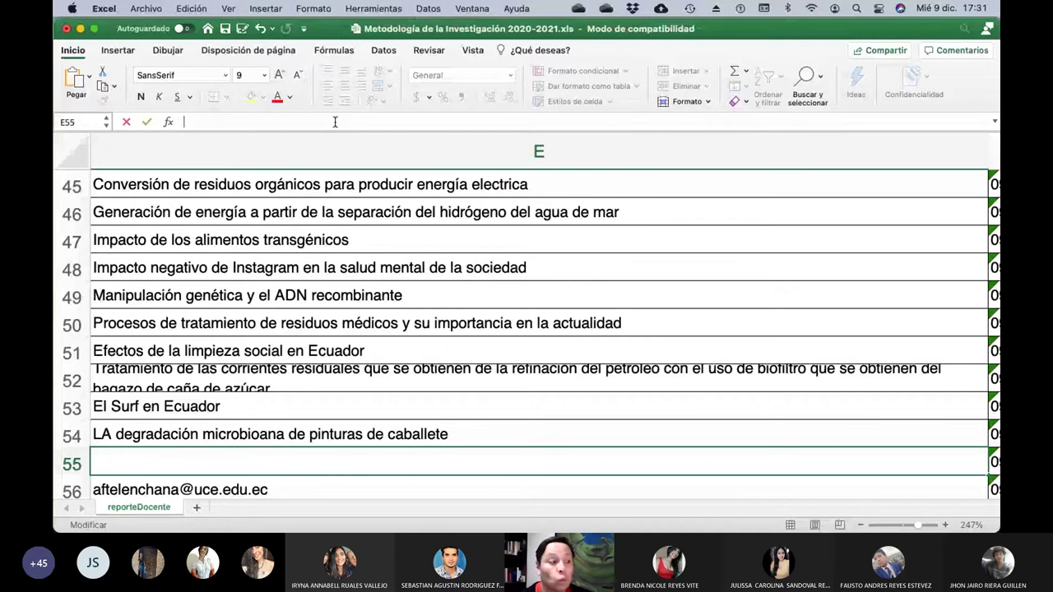
pyautogui.write('No')
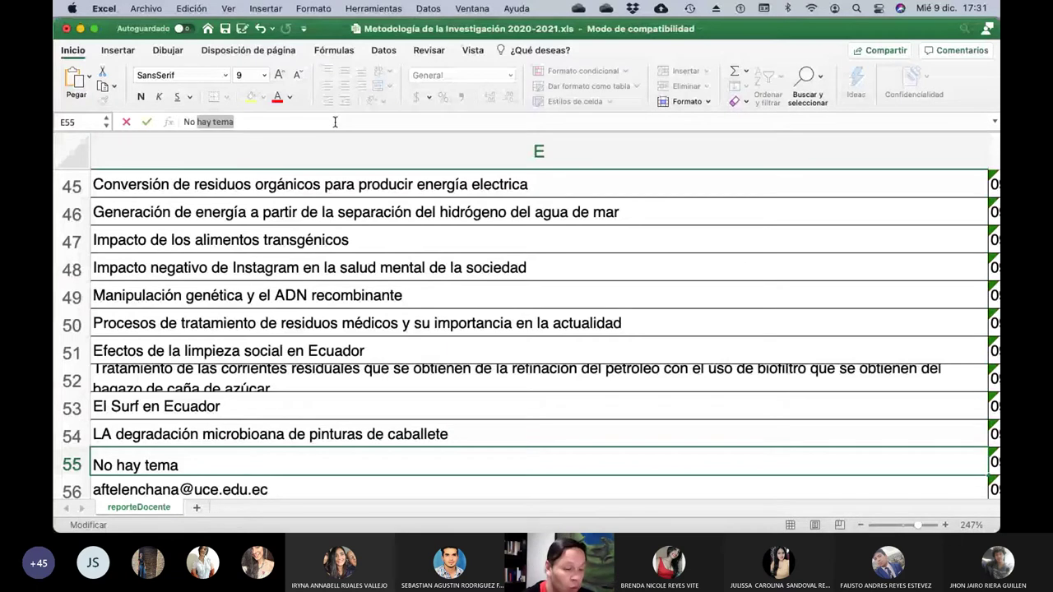
pyautogui.press('Return')
pyautogui.press('Left')
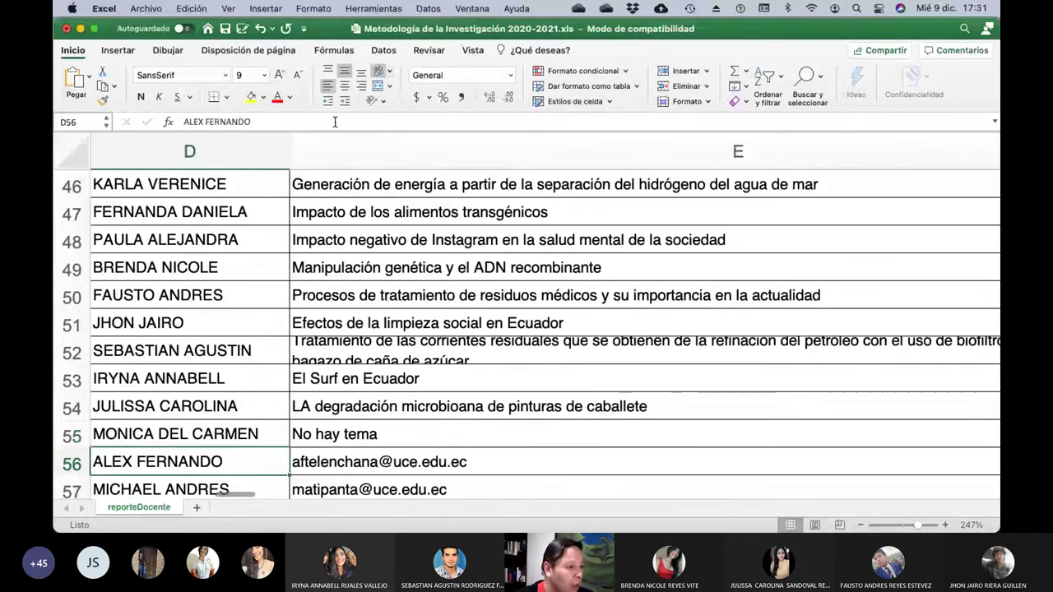
pyautogui.press('Left')
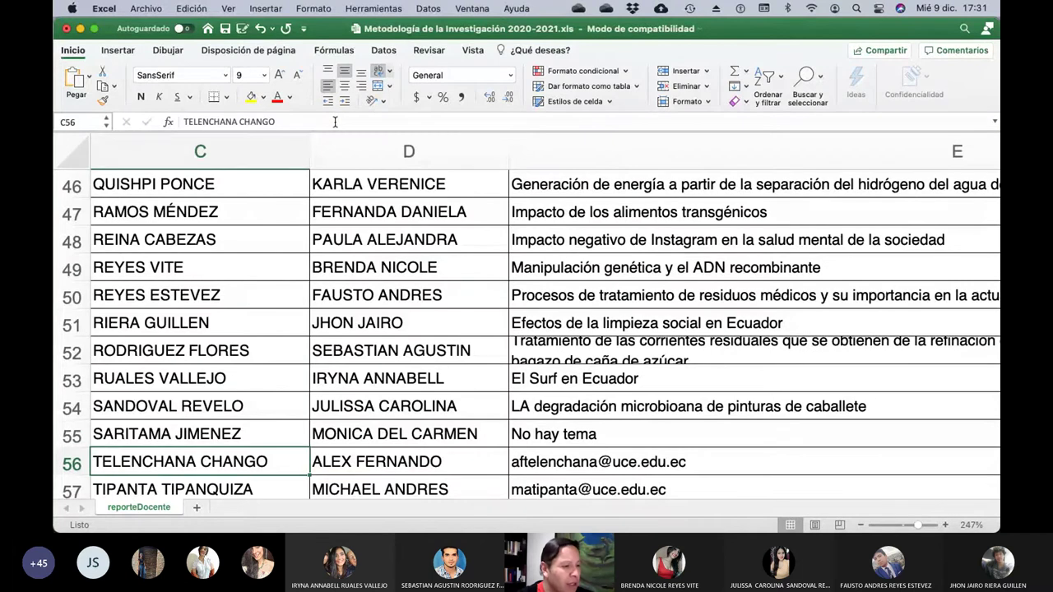
pyautogui.press('Right')
pyautogui.press('Right')
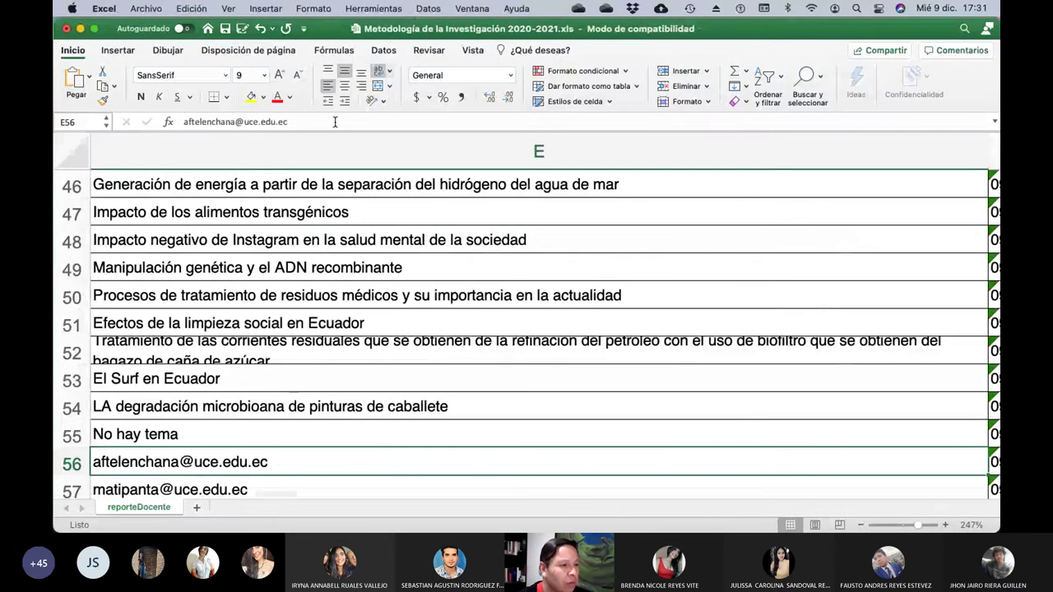
# Overwrite E56's e-mail with 'Análisis de la diferencia de pontencial para separar microorganismos de los fluídos'.
pyautogui.click(335, 122)
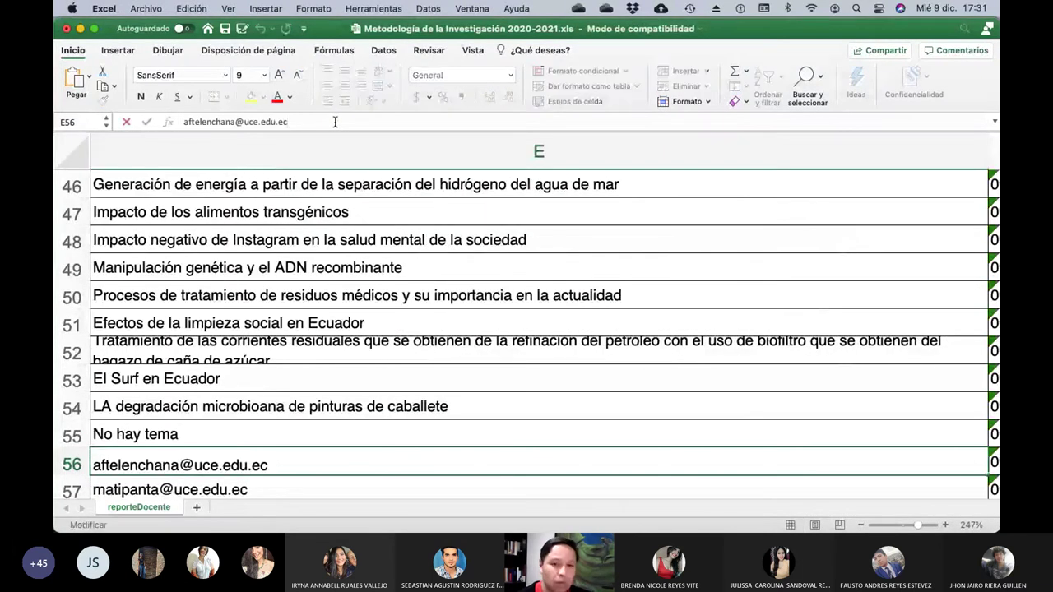
pyautogui.press('BackSpace')
pyautogui.press('BackSpace')
pyautogui.press('BackSpace')
pyautogui.press('BackSpace')
pyautogui.press('BackSpace')
pyautogui.press('BackSpace')
pyautogui.press('BackSpace')
pyautogui.press('BackSpace')
pyautogui.press('BackSpace')
pyautogui.press('BackSpace')
pyautogui.press('BackSpace')
pyautogui.press('BackSpace')
pyautogui.press('BackSpace')
pyautogui.press('BackSpace')
pyautogui.press('BackSpace')
pyautogui.press('BackSpace')
pyautogui.press('BackSpace')
pyautogui.press('BackSpace')
pyautogui.press('BackSpace')
pyautogui.press('BackSpace')
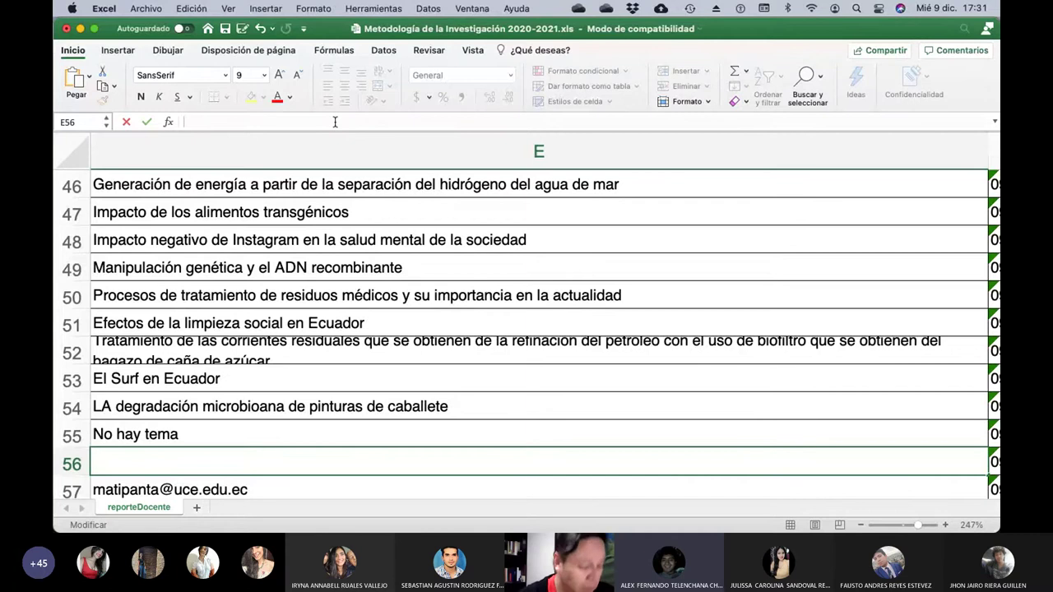
pyautogui.write('Análi')
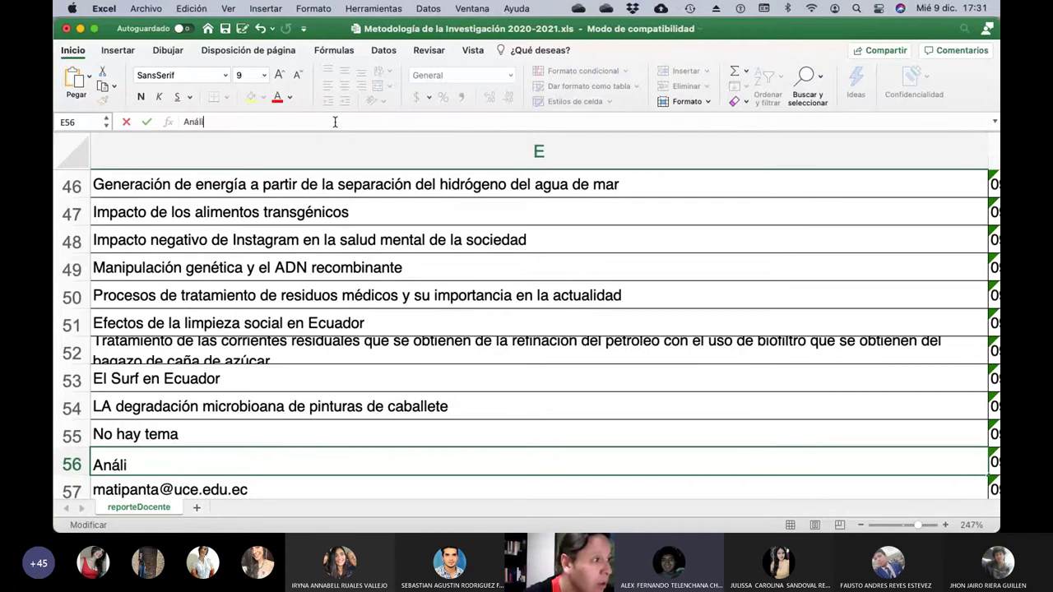
pyautogui.write('sis')
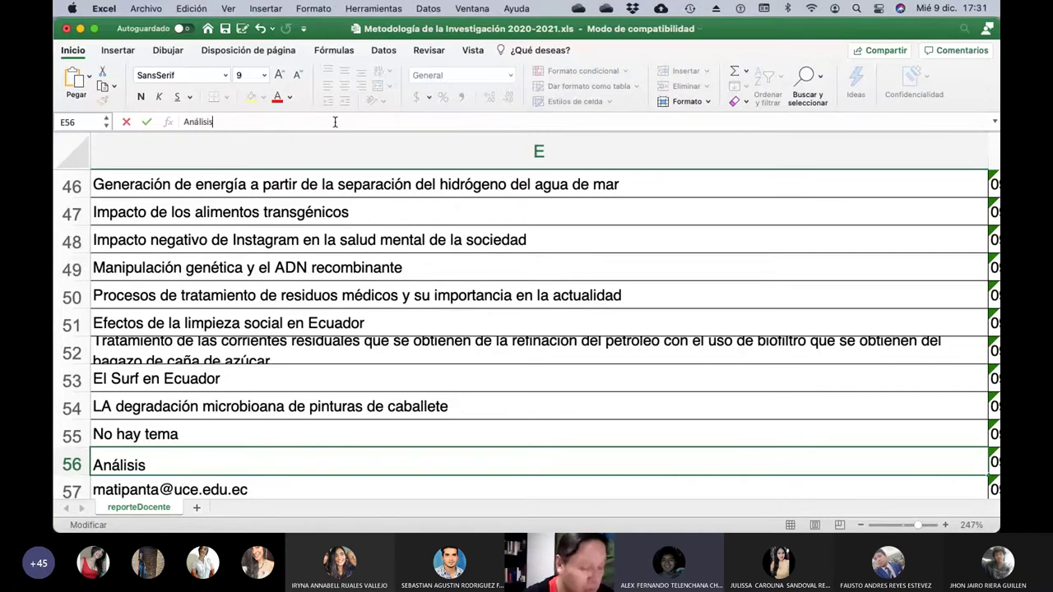
pyautogui.write(' de la diferencia ')
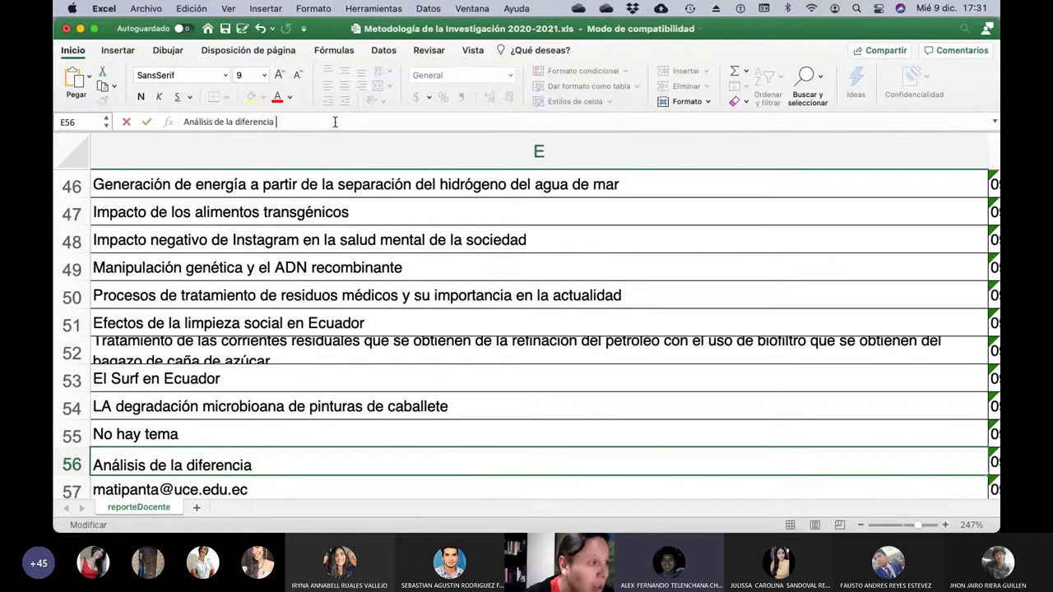
pyautogui.write('de ponte')
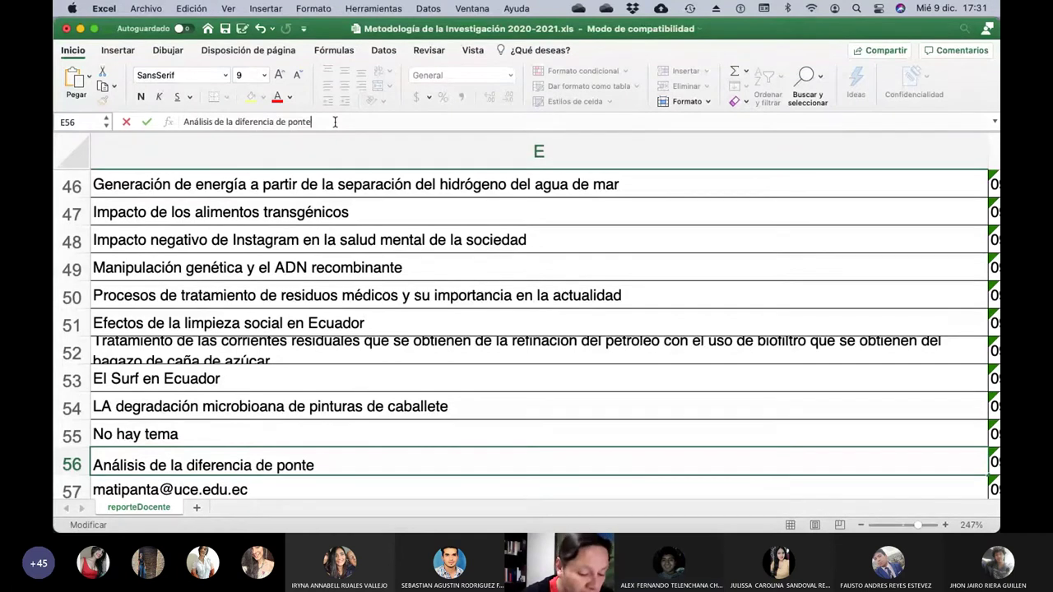
pyautogui.write('ncial para ')
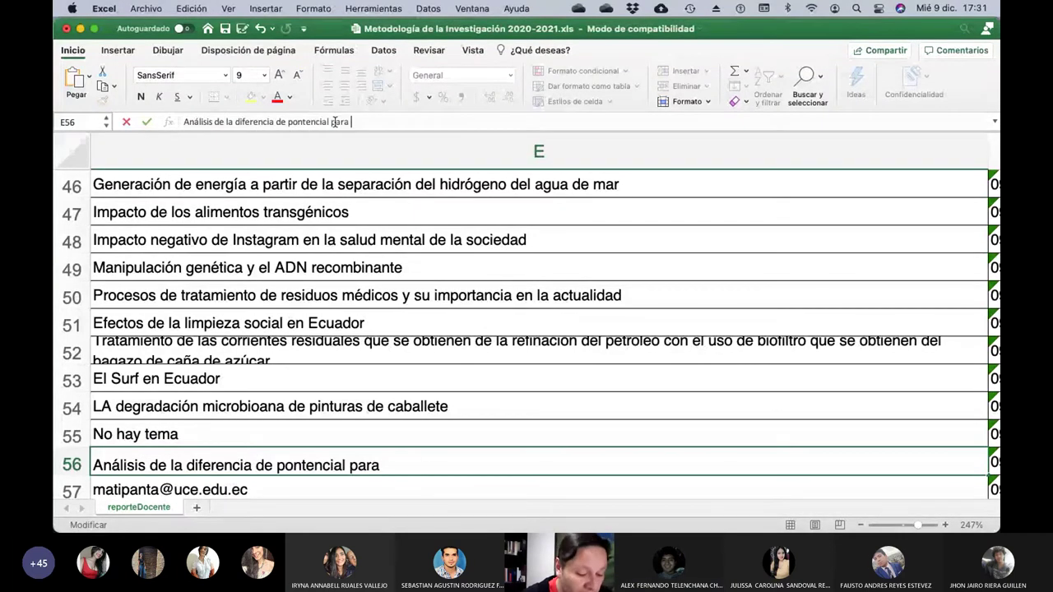
pyautogui.write('separar')
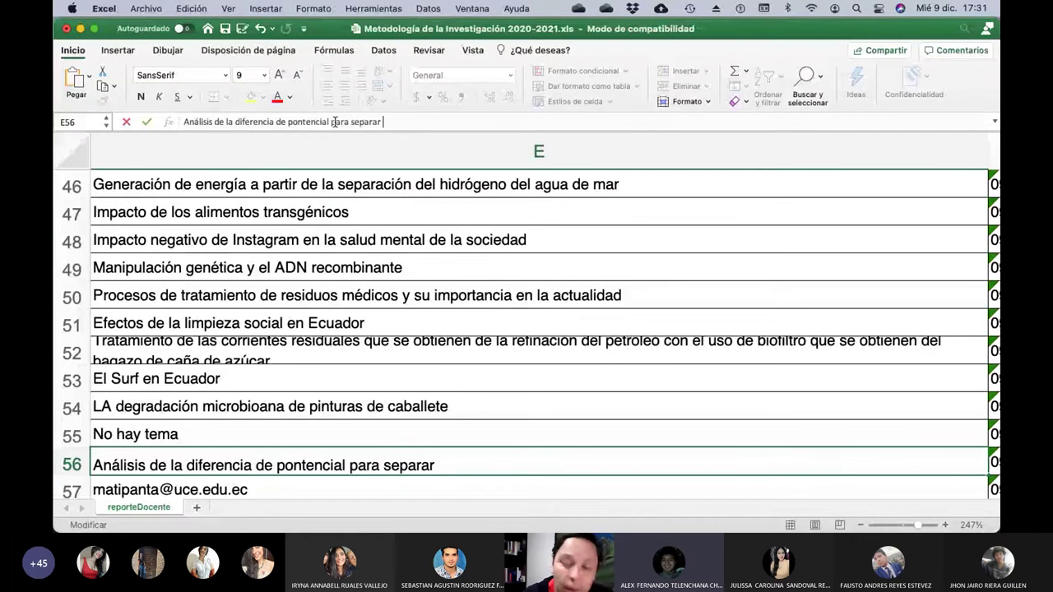
pyautogui.write(' microorganismo')
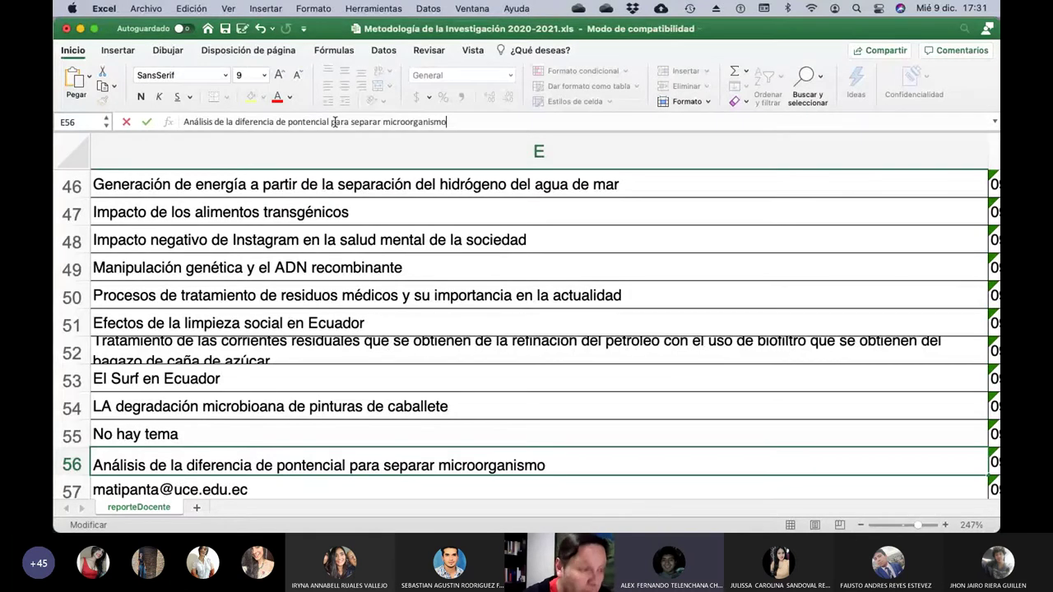
pyautogui.write('s')
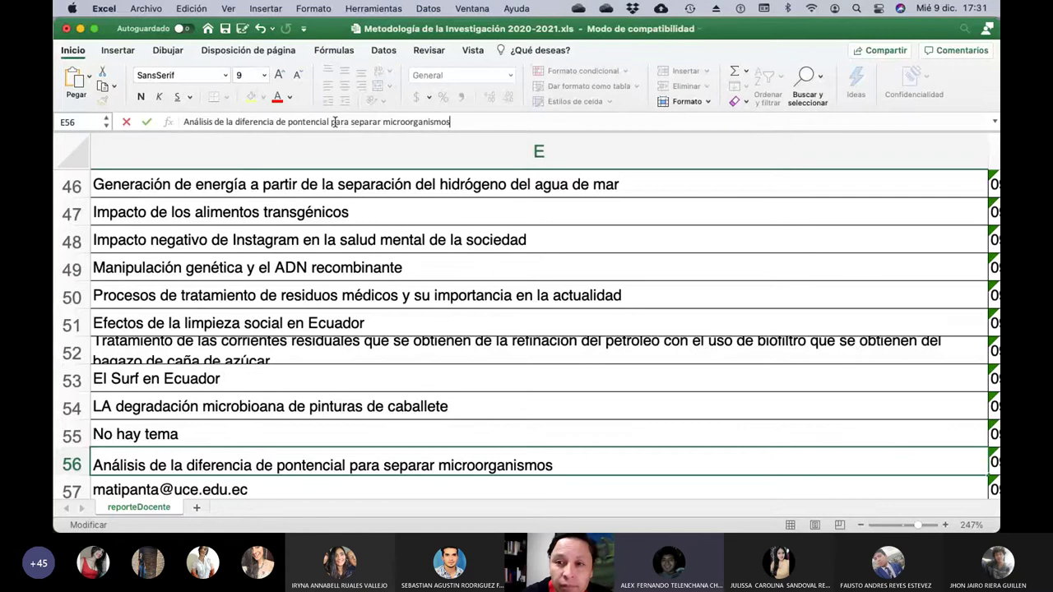
pyautogui.write(' d elos fl')
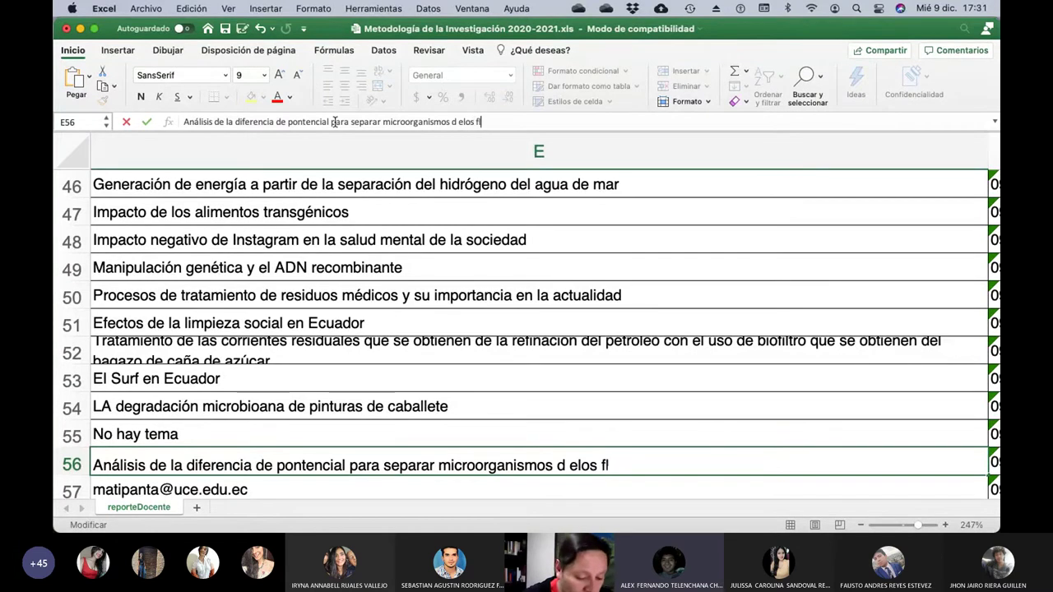
pyautogui.write('uidos')
pyautogui.press('BackSpace')
pyautogui.press('BackSpace')
pyautogui.press('BackSpace')
pyautogui.press('BackSpace')
pyautogui.press('BackSpace')
pyautogui.press('BackSpace')
pyautogui.press('BackSpace')
pyautogui.press('BackSpace')
pyautogui.press('BackSpace')
pyautogui.press('BackSpace')
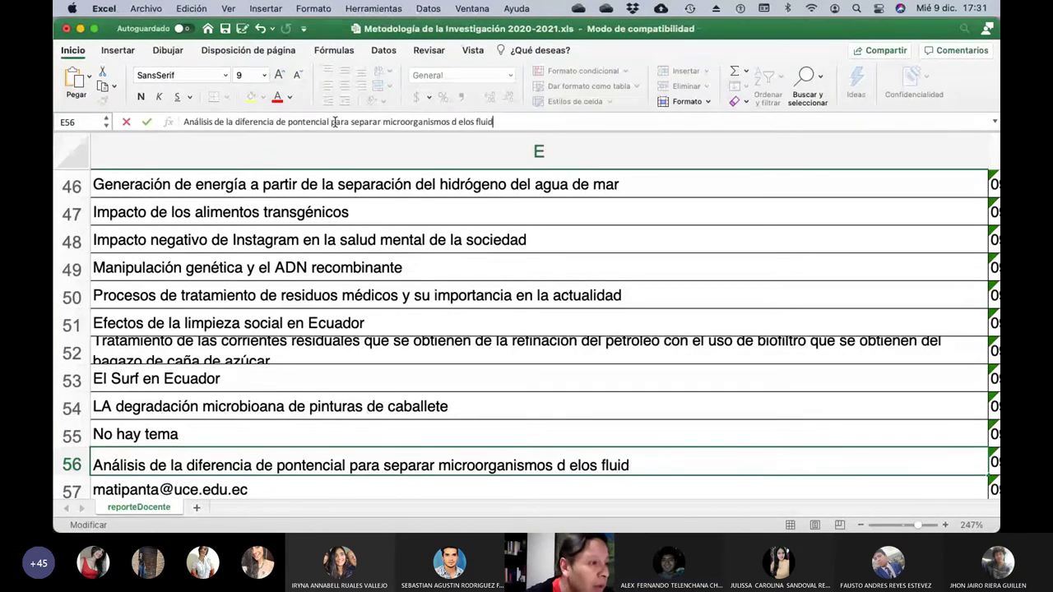
pyautogui.press('BackSpace')
pyautogui.press('BackSpace')
pyautogui.press('BackSpace')
pyautogui.write('e los')
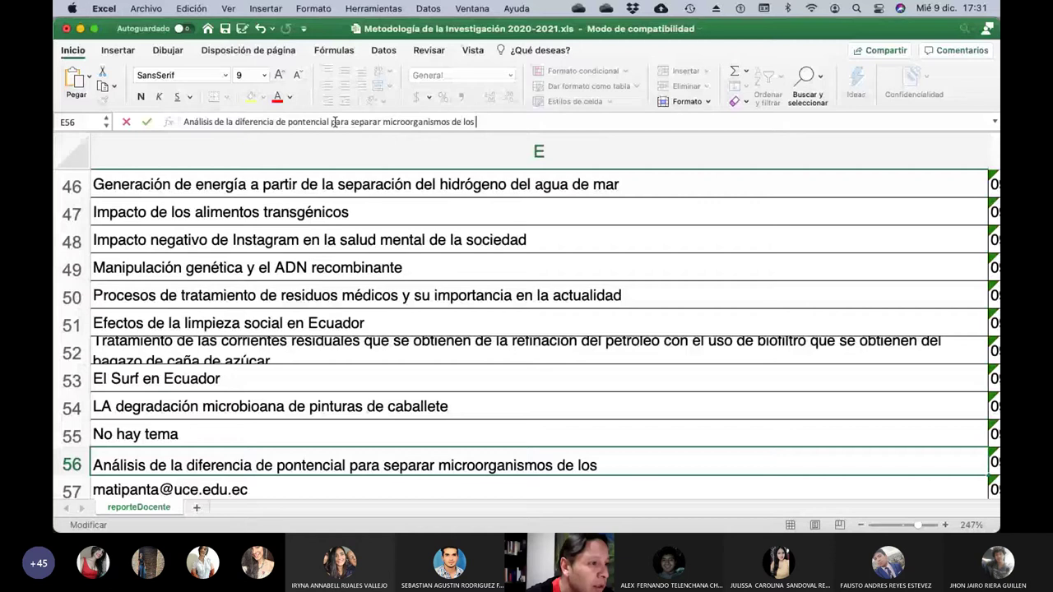
pyautogui.write(' fluídos')
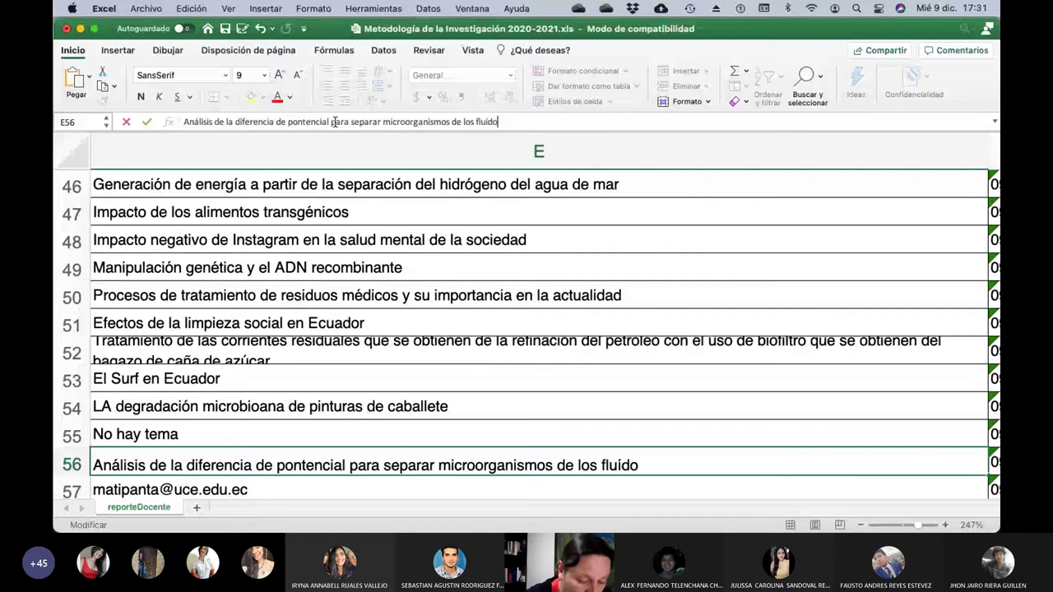
pyautogui.press('Return')
# Check row 57's student, then put 'Desalinización del agua del mar con energía solar' in E57.
pyautogui.press('Left')
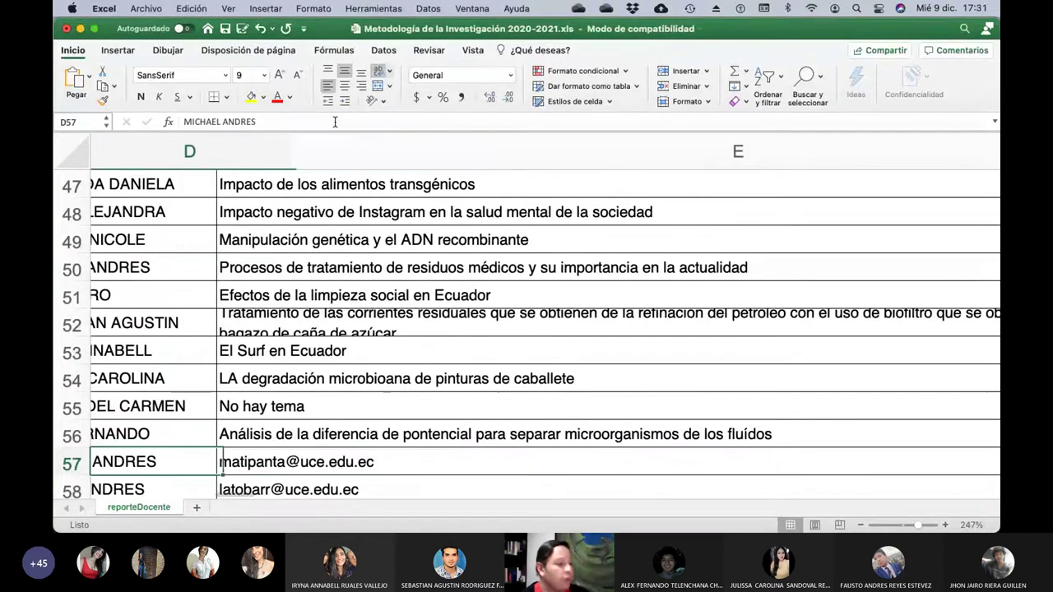
pyautogui.press('Left')
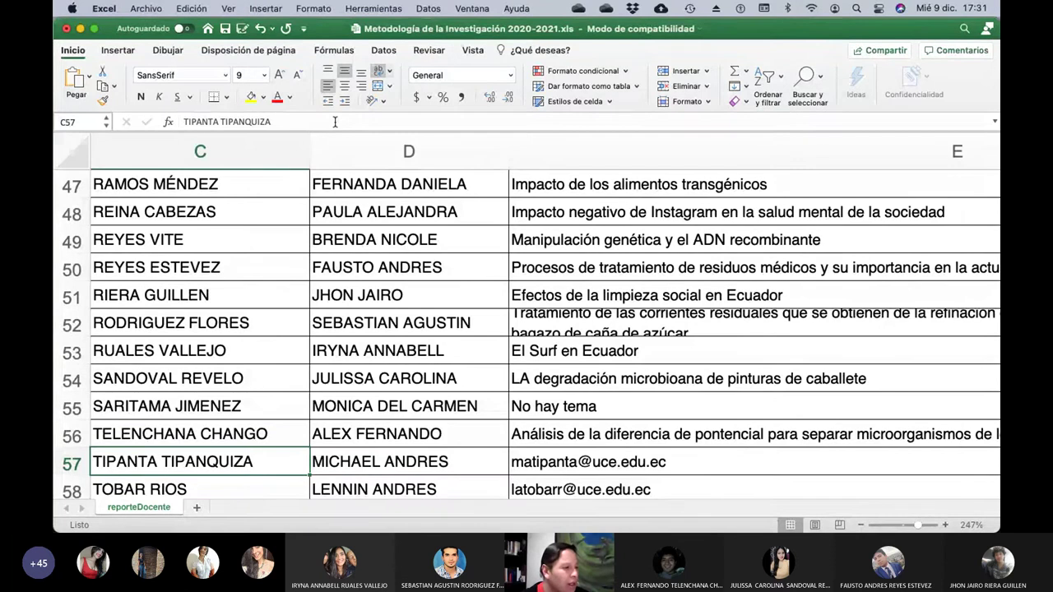
pyautogui.press('Right')
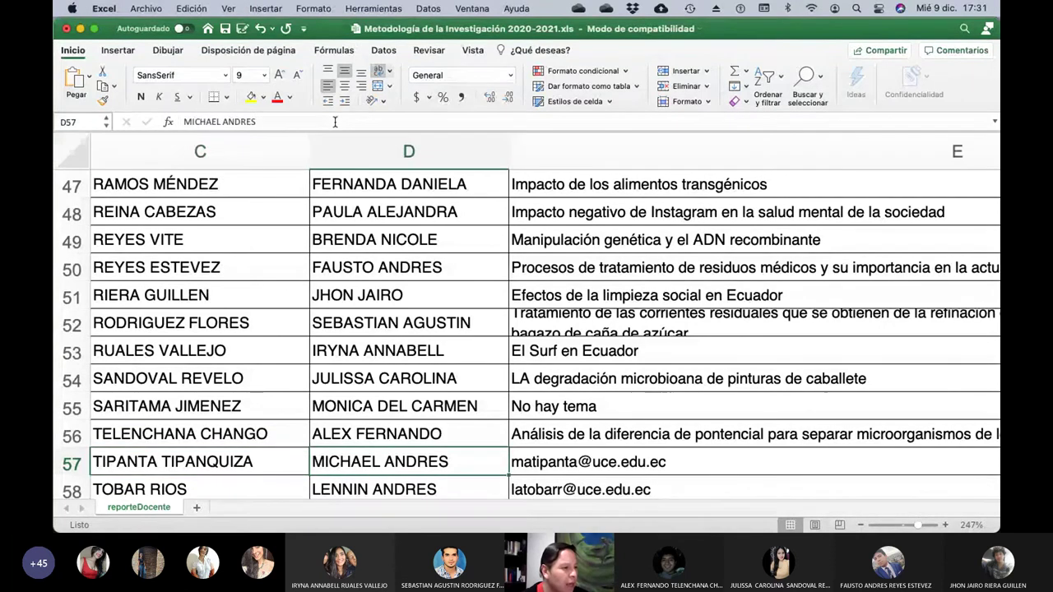
pyautogui.press('Right')
pyautogui.click(334, 122)
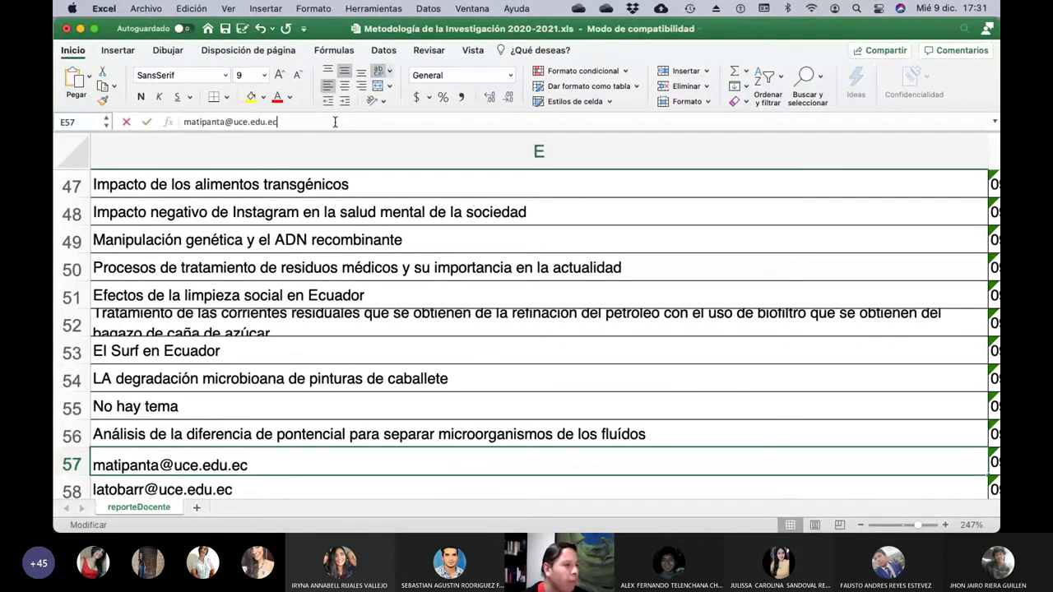
pyautogui.press('BackSpace')
pyautogui.press('BackSpace')
pyautogui.press('BackSpace')
pyautogui.press('BackSpace')
pyautogui.press('BackSpace')
pyautogui.press('BackSpace')
pyautogui.press('BackSpace')
pyautogui.press('BackSpace')
pyautogui.press('BackSpace')
pyautogui.press('BackSpace')
pyautogui.press('BackSpace')
pyautogui.press('BackSpace')
pyautogui.press('BackSpace')
pyautogui.press('BackSpace')
pyautogui.press('BackSpace')
pyautogui.press('BackSpace')
pyautogui.press('BackSpace')
pyautogui.press('BackSpace')
pyautogui.press('BackSpace')
pyautogui.press('BackSpace')
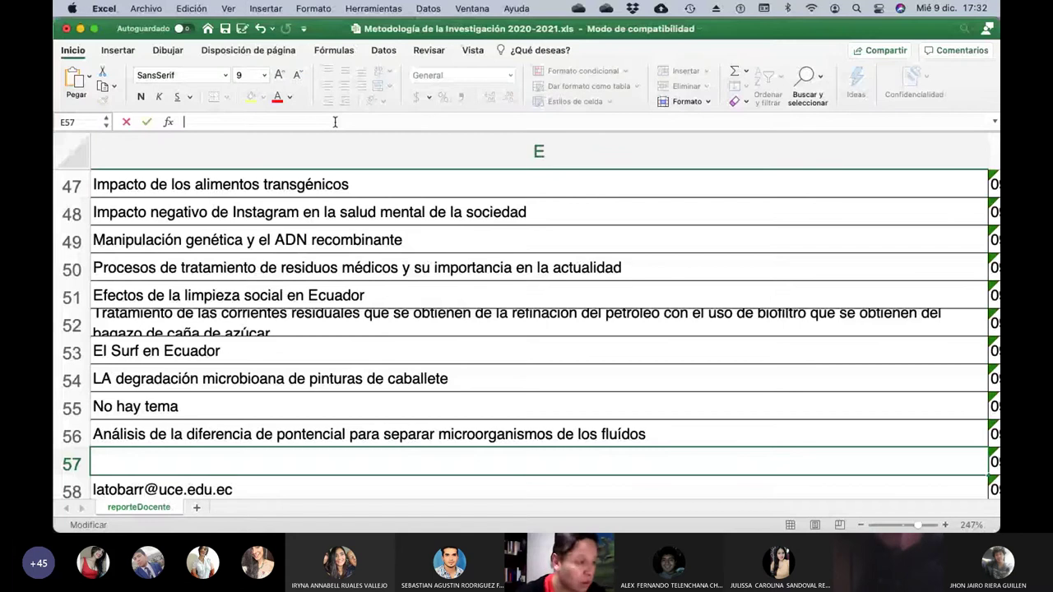
pyautogui.write('Desaliniz')
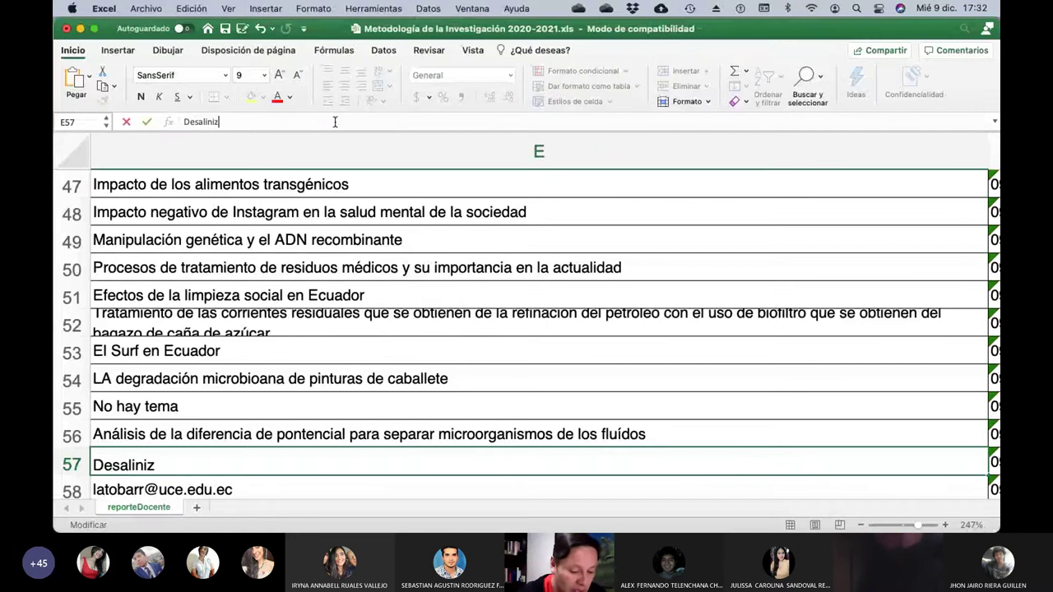
pyautogui.write('ación del ')
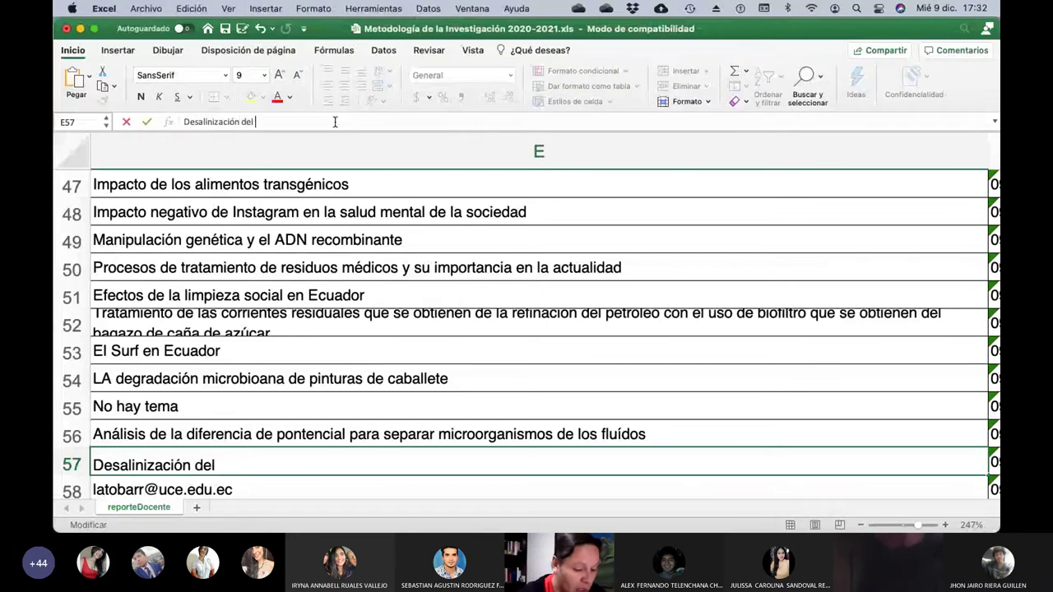
pyautogui.write('agua del mar con ')
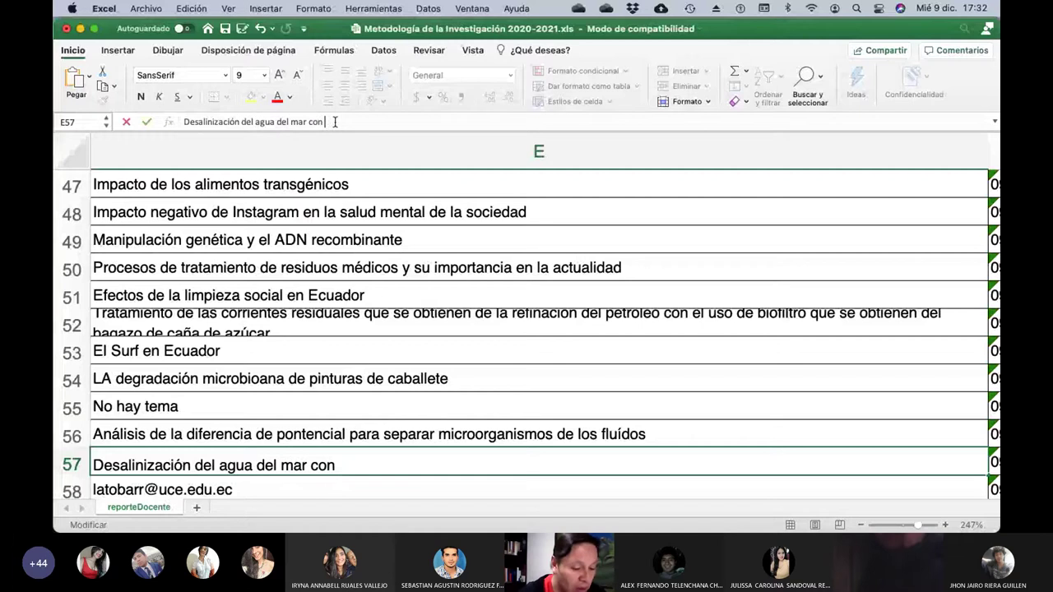
pyautogui.write('energía solar')
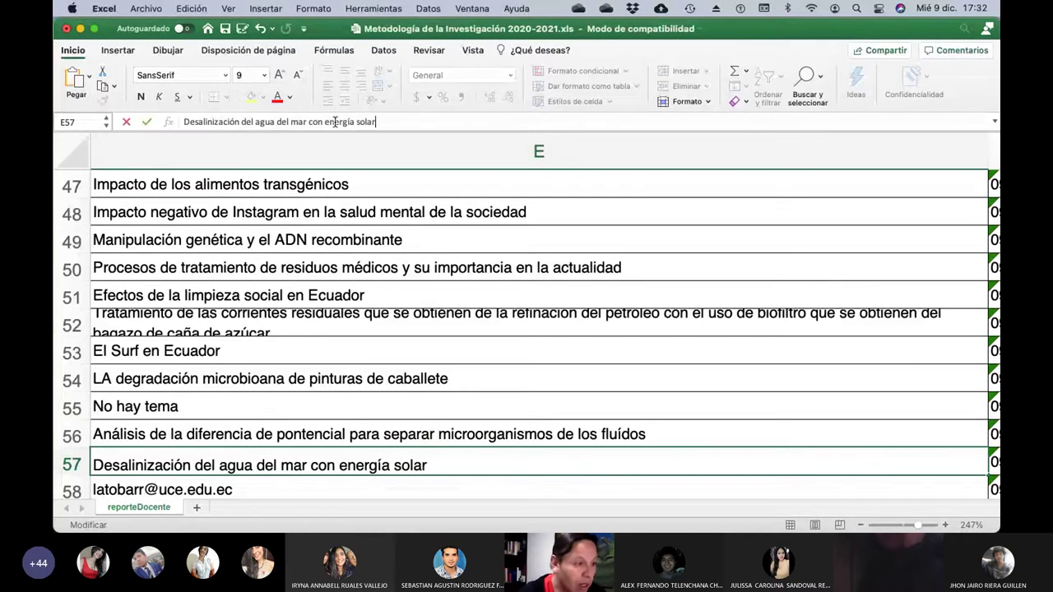
pyautogui.press('Return')
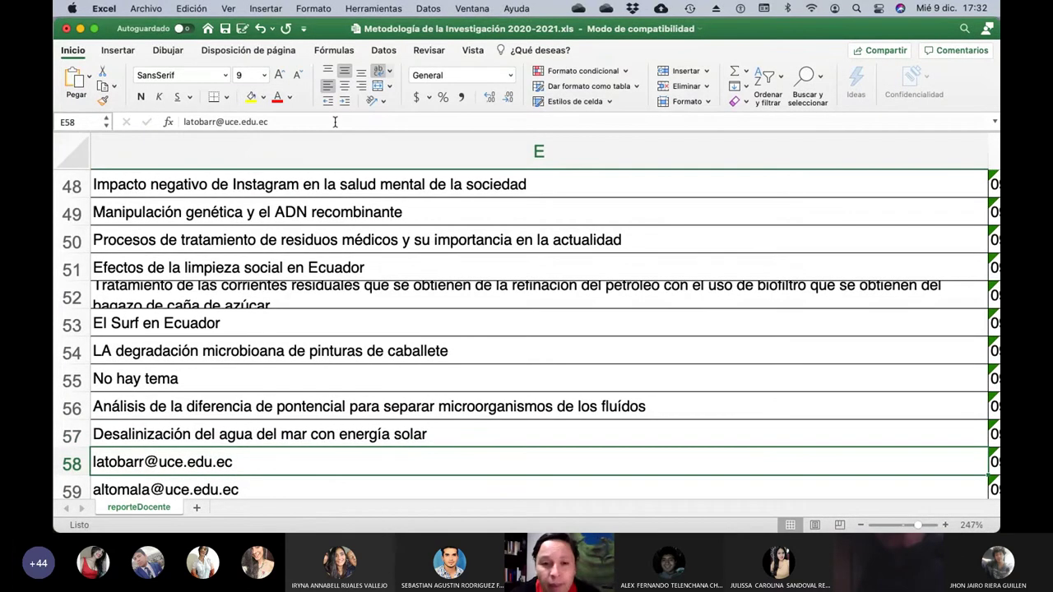
# Replace E58's e-mail with 'Uso de la azolla para tratamiento de aguas', correcting the mistyped words.
pyautogui.press('Left')
pyautogui.press('Left')
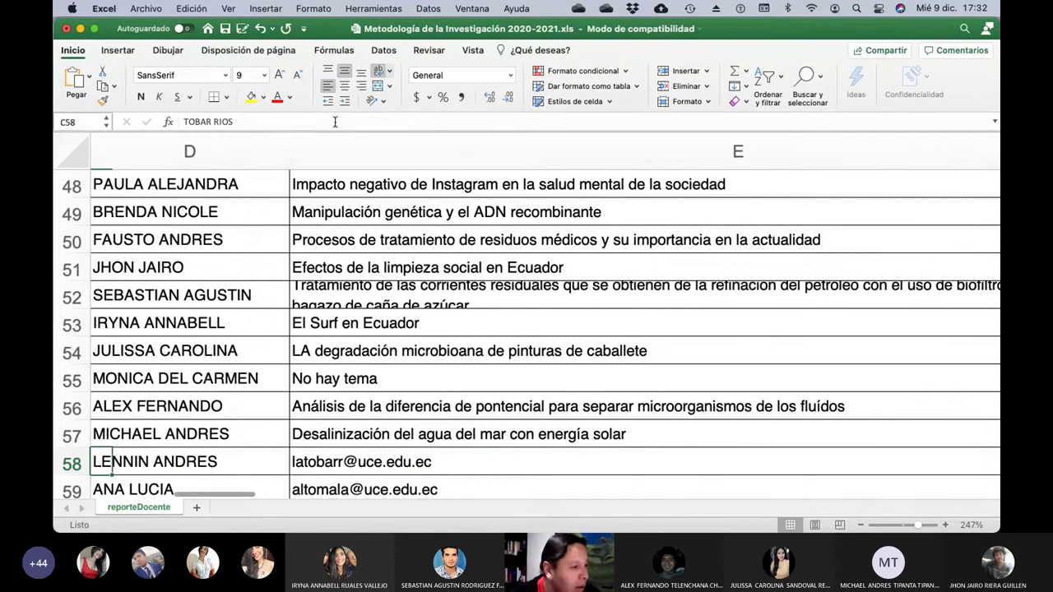
pyautogui.press('Right')
pyautogui.press('Right')
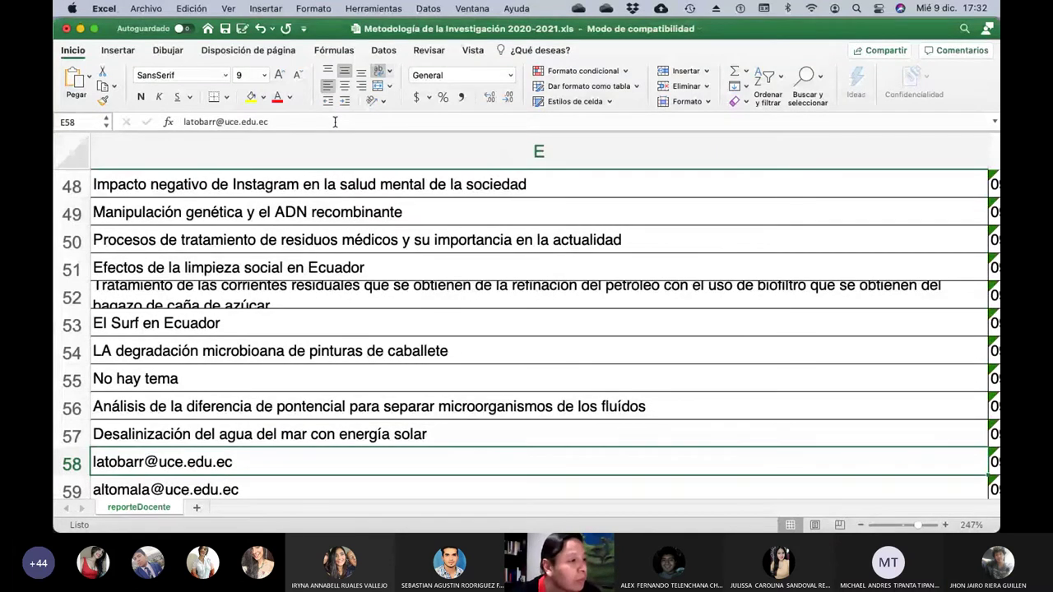
pyautogui.click(335, 122)
pyautogui.press('BackSpace')
pyautogui.press('BackSpace')
pyautogui.press('BackSpace')
pyautogui.press('BackSpace')
pyautogui.press('BackSpace')
pyautogui.press('BackSpace')
pyautogui.press('BackSpace')
pyautogui.press('BackSpace')
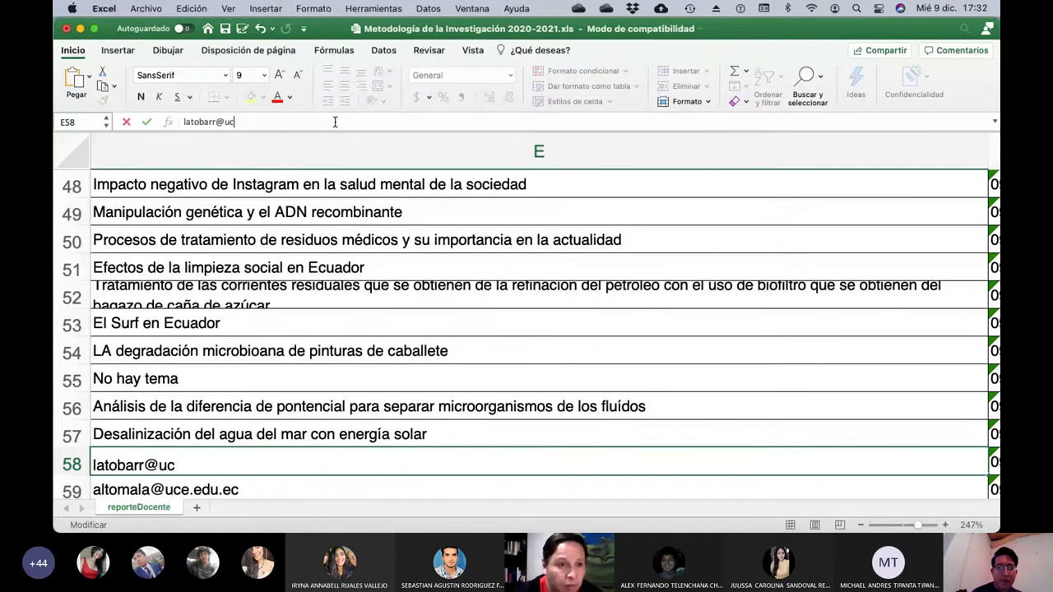
pyautogui.press('BackSpace')
pyautogui.press('BackSpace')
pyautogui.press('BackSpace')
pyautogui.press('BackSpace')
pyautogui.press('BackSpace')
pyautogui.press('BackSpace')
pyautogui.press('BackSpace')
pyautogui.press('BackSpace')
pyautogui.press('BackSpace')
pyautogui.press('BackSpace')
pyautogui.press('BackSpace')
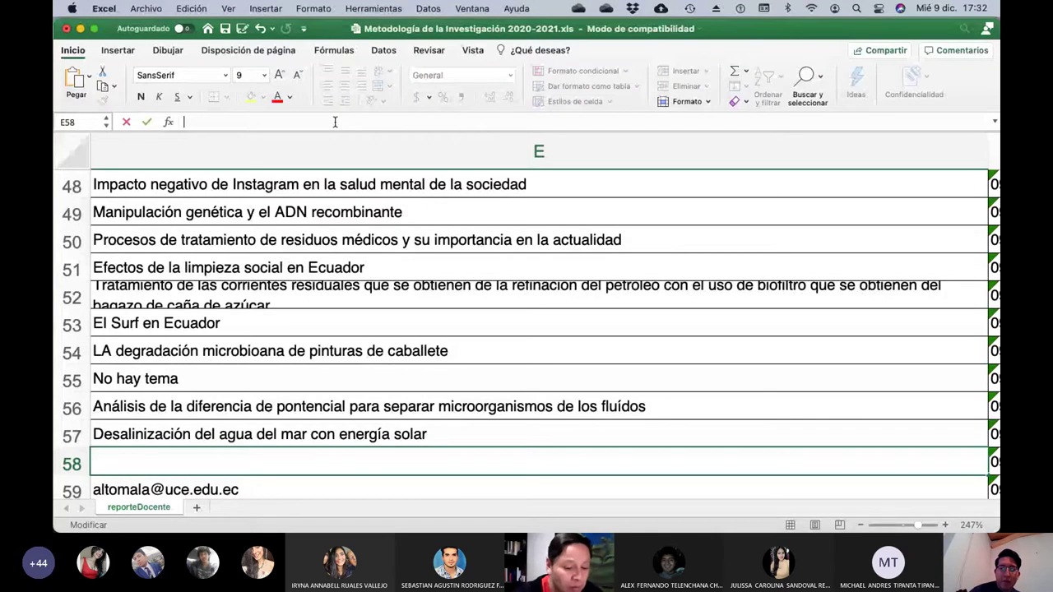
pyautogui.write('Uso de la ')
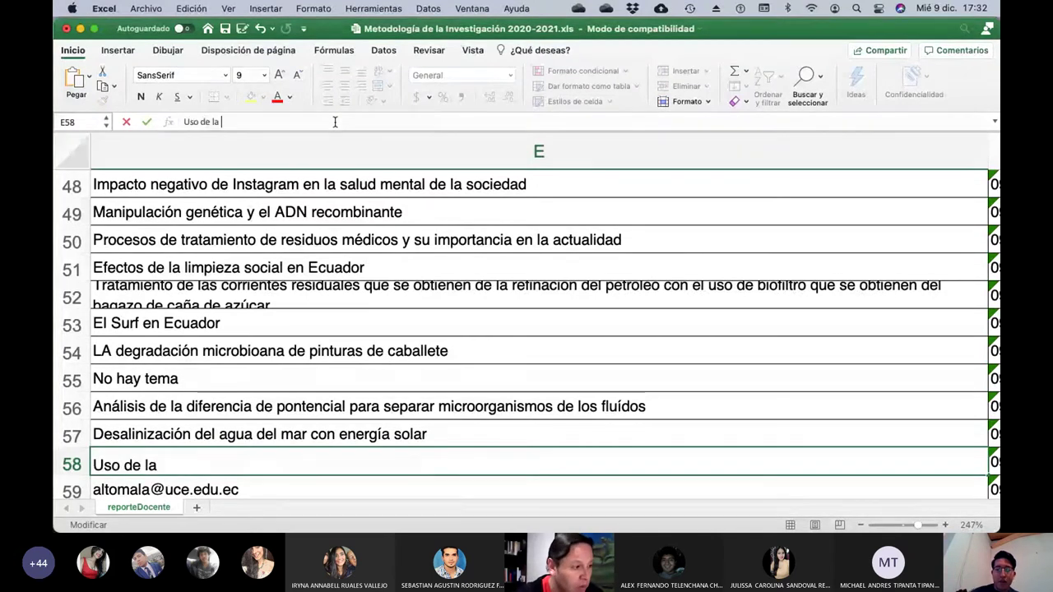
pyautogui.write('s')
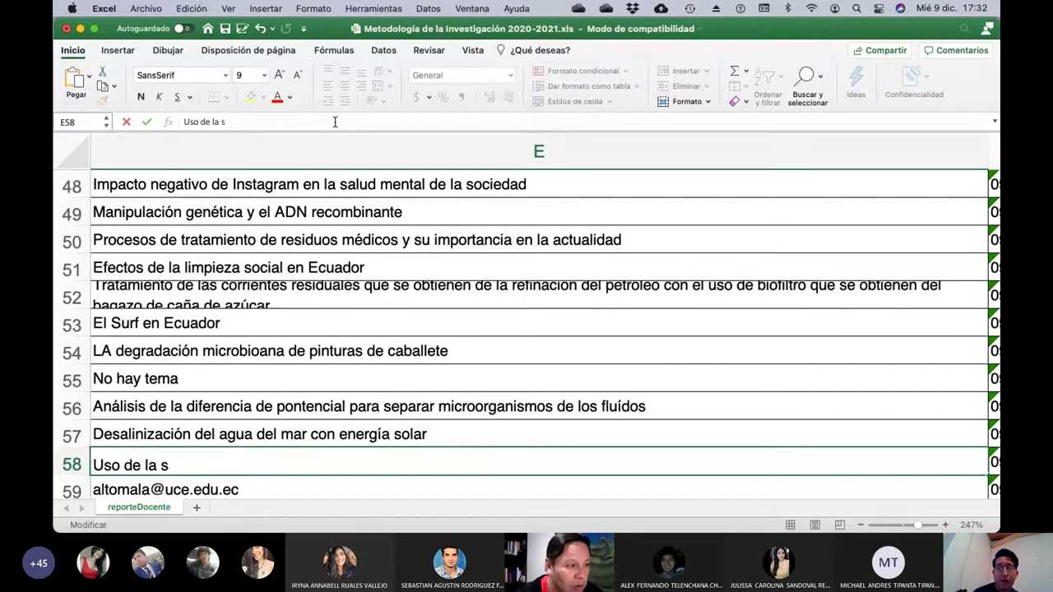
pyautogui.write('ola')
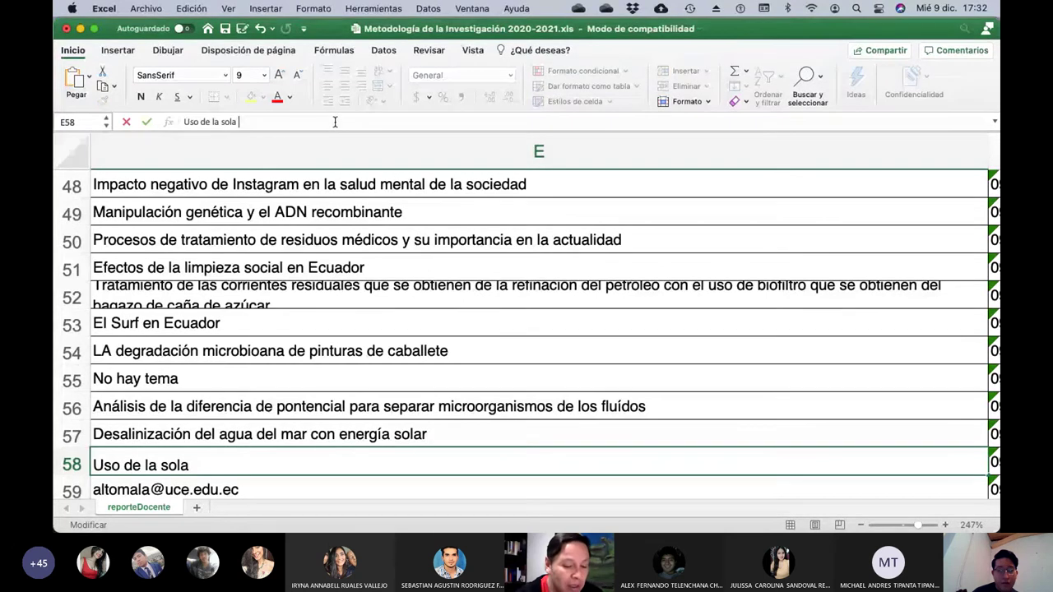
pyautogui.write(' para')
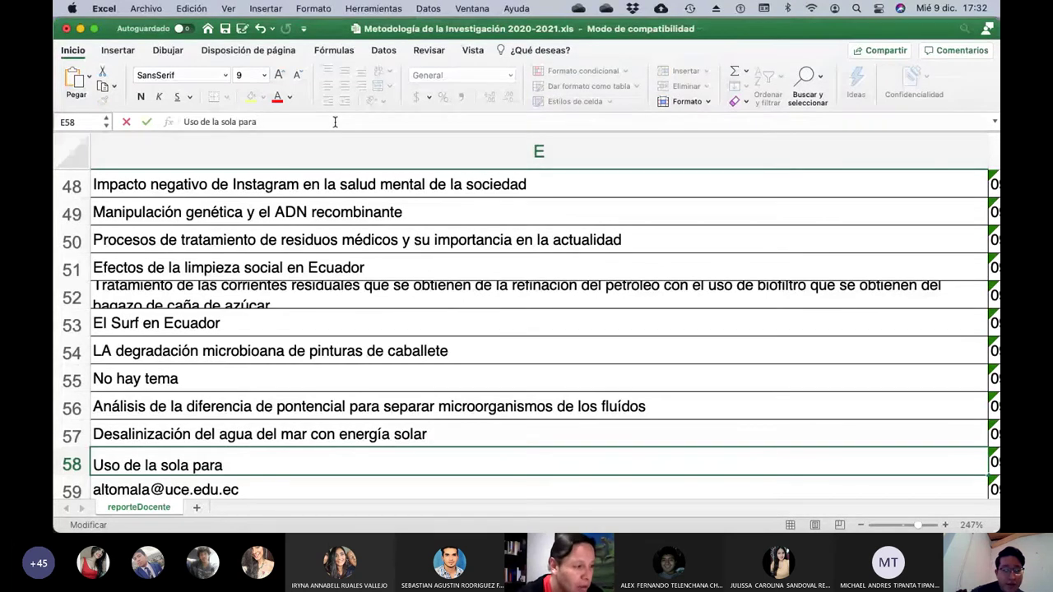
pyautogui.press('BackSpace')
pyautogui.press('BackSpace')
pyautogui.press('BackSpace')
pyautogui.press('BackSpace')
pyautogui.press('BackSpace')
pyautogui.press('BackSpace')
pyautogui.press('BackSpace')
pyautogui.press('BackSpace')
pyautogui.press('BackSpace')
pyautogui.press('BackSpace')
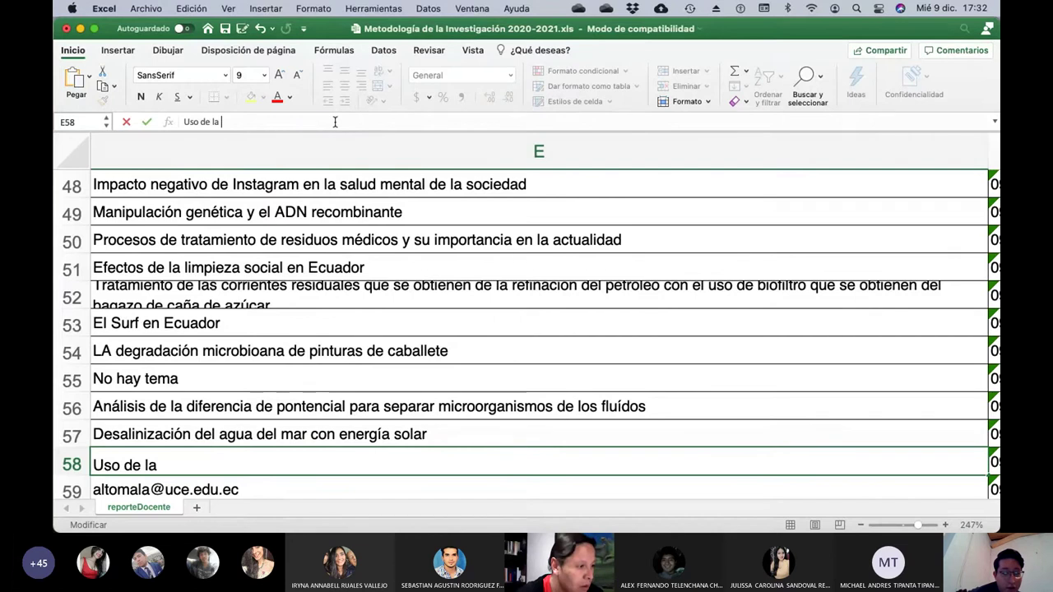
pyautogui.write('zolla')
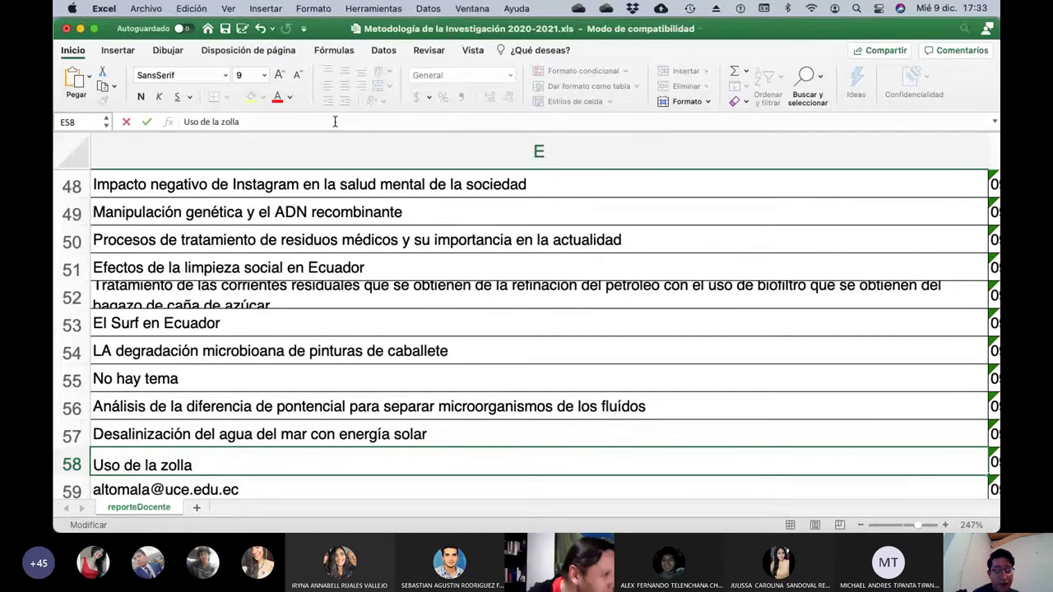
pyautogui.click(222, 122)
pyautogui.write('a')
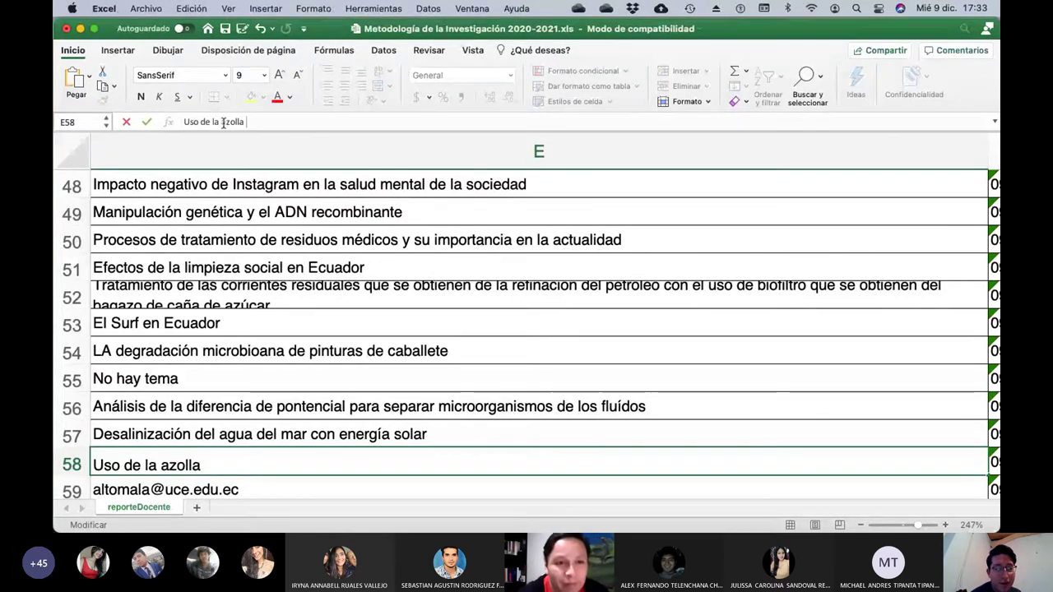
pyautogui.write(' par')
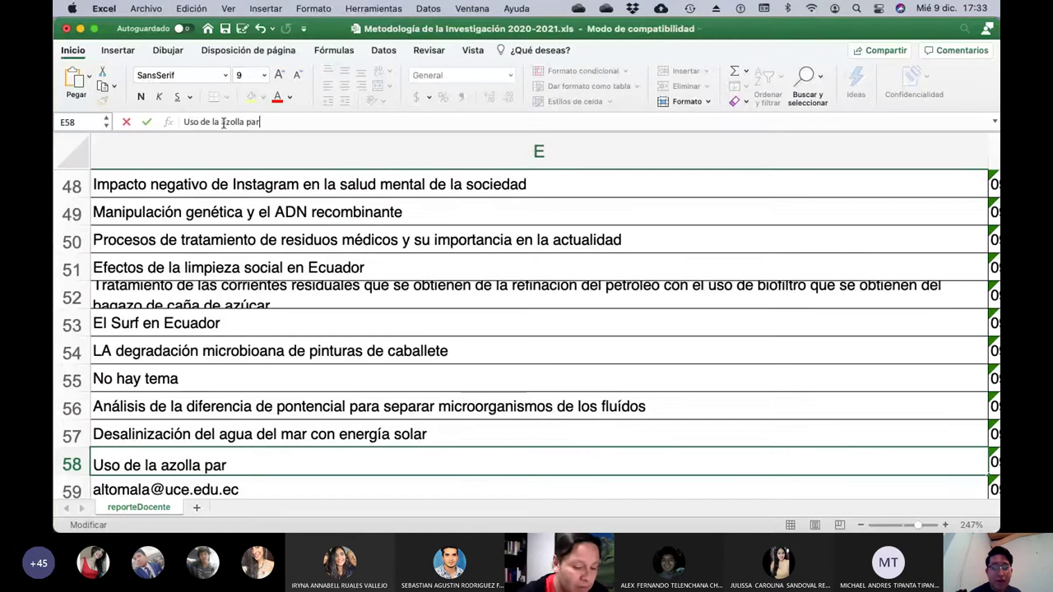
pyautogui.write('a tratamiento')
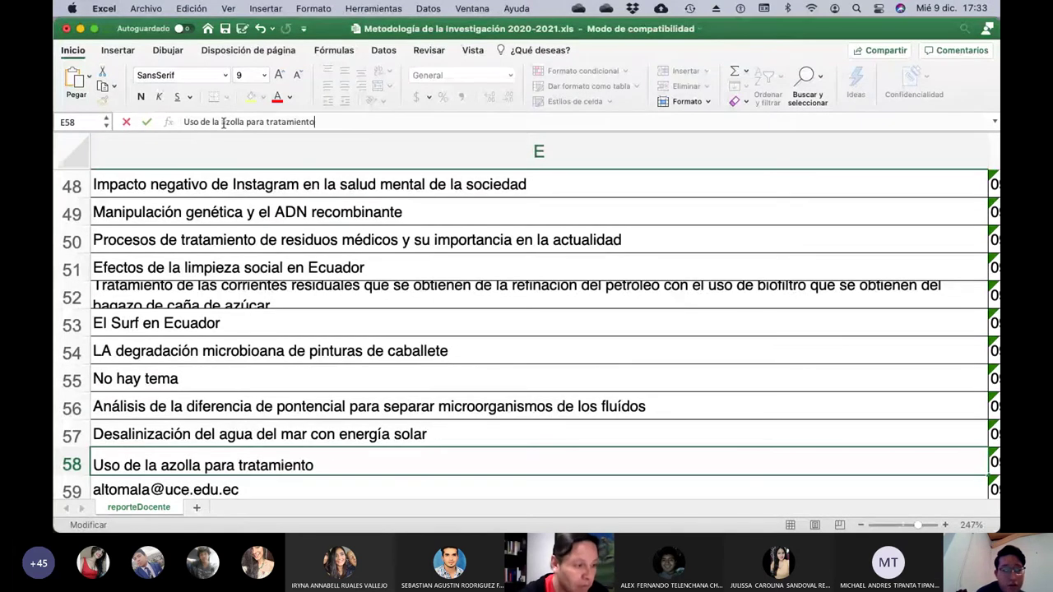
pyautogui.write(' de agua')
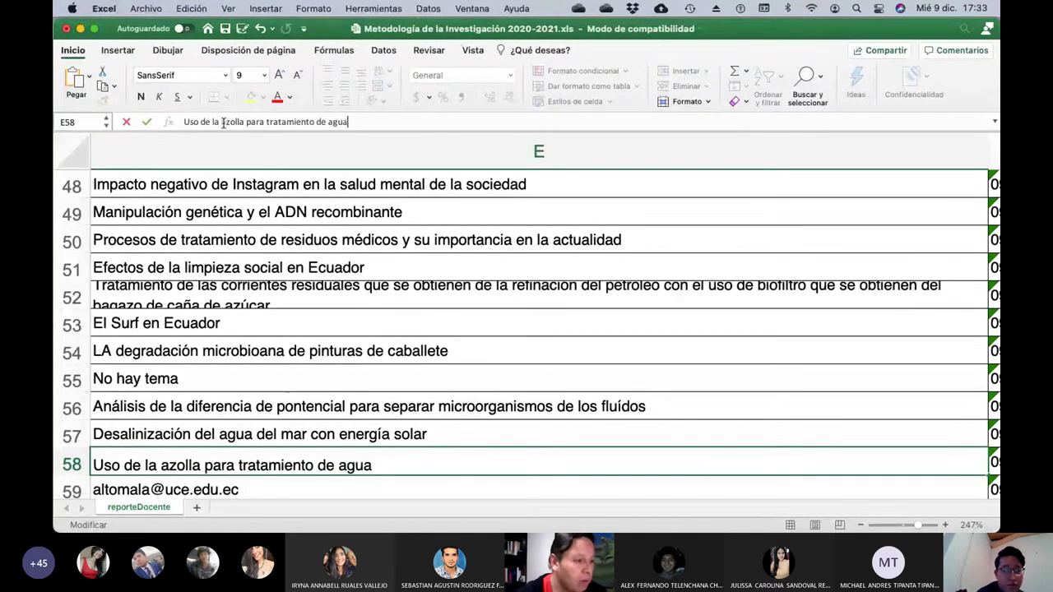
pyautogui.write('s')
pyautogui.press('Return')
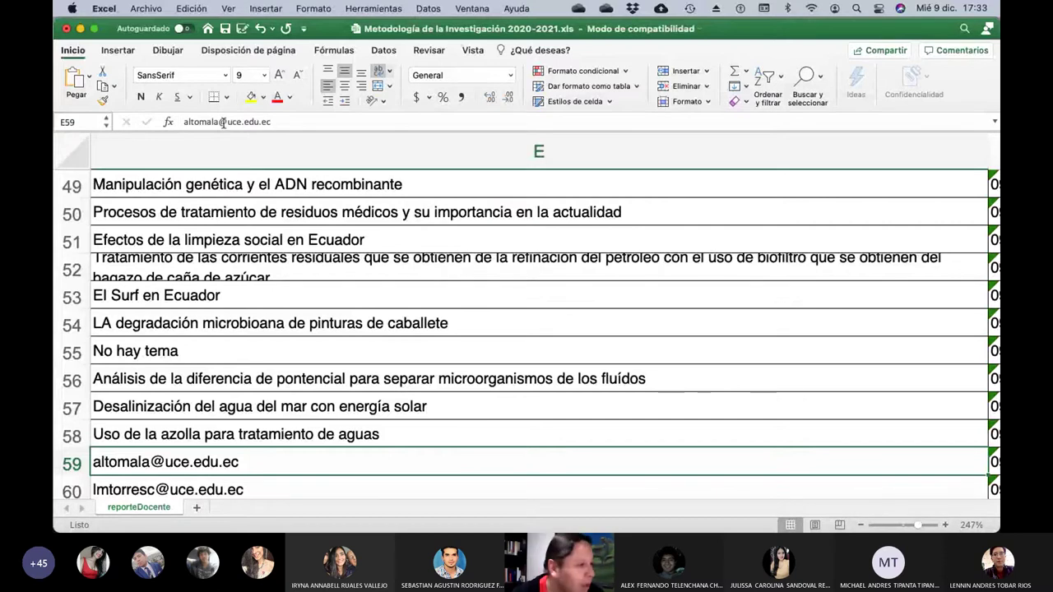
# Change cell E55 from 'No hay tema' to 'Los efectos Dioxido de cloro como tratameinto de covid'.
pyautogui.press('Left')
pyautogui.press('Left')
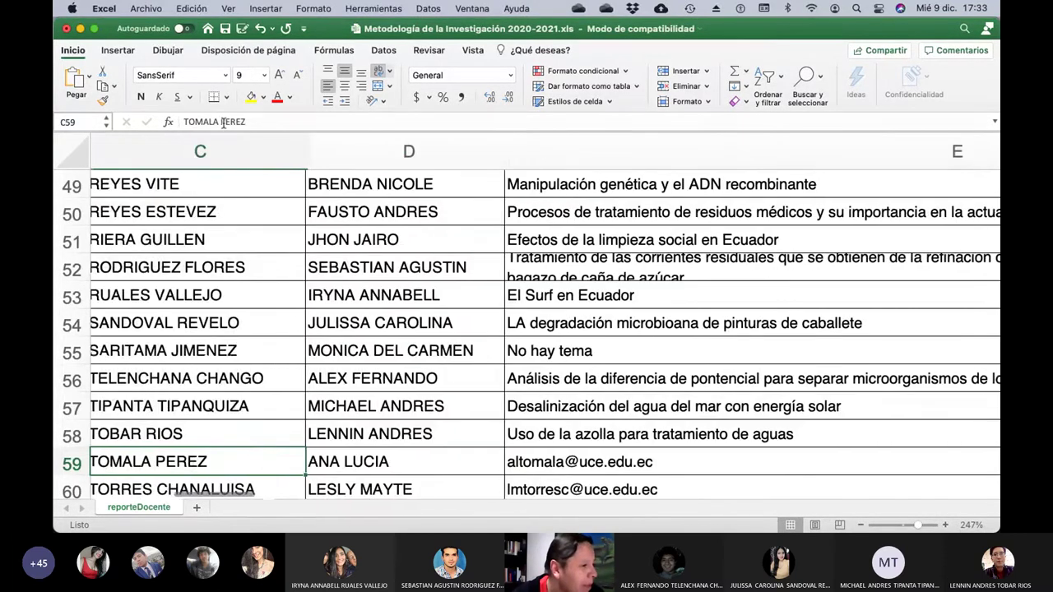
pyautogui.press('Right')
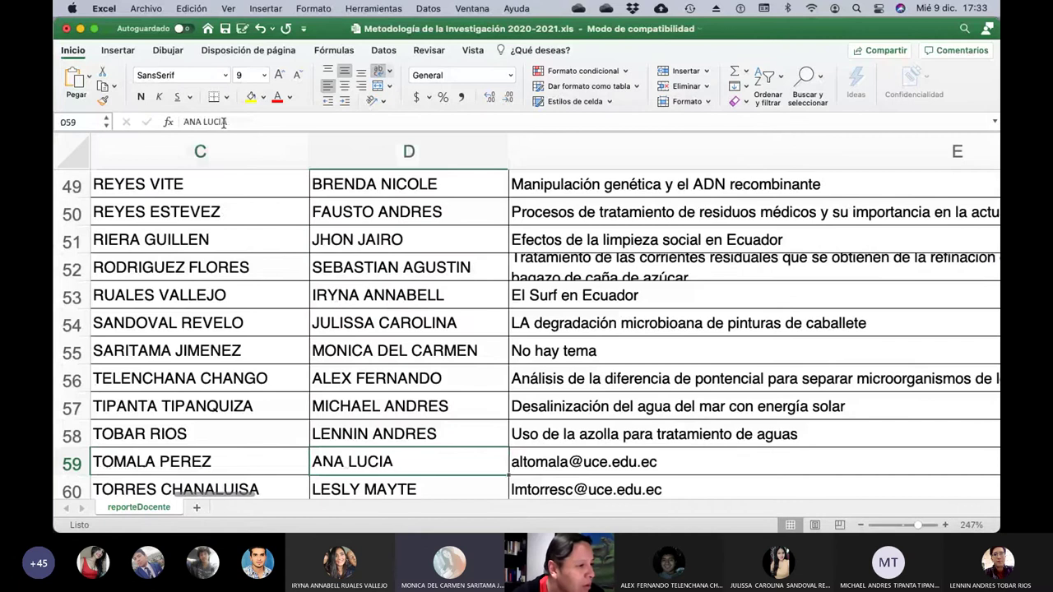
pyautogui.press('Up')
pyautogui.press('Up')
pyautogui.press('Up')
pyautogui.press('Up')
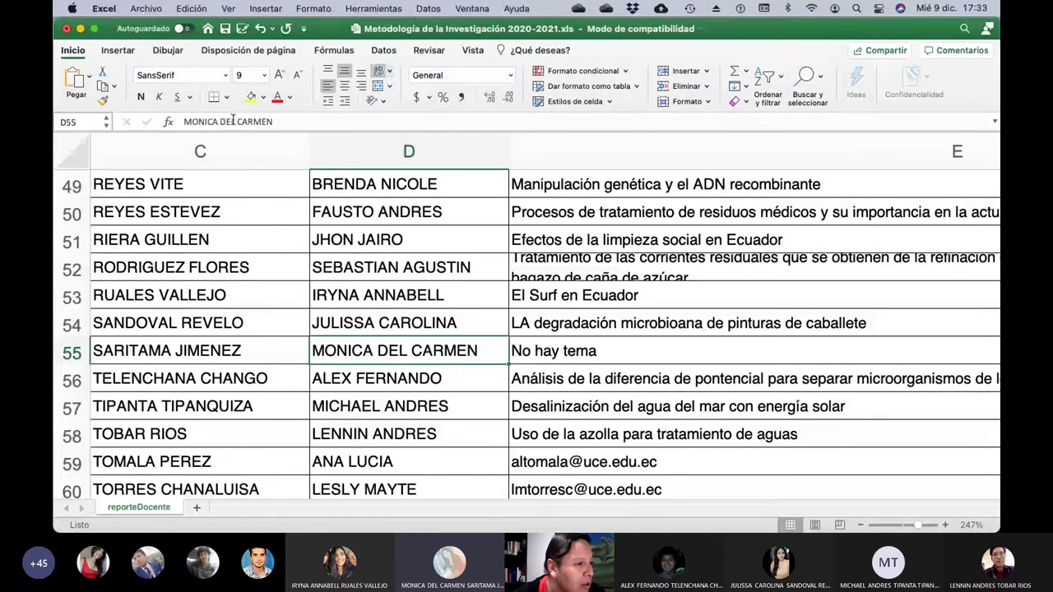
pyautogui.press('Right')
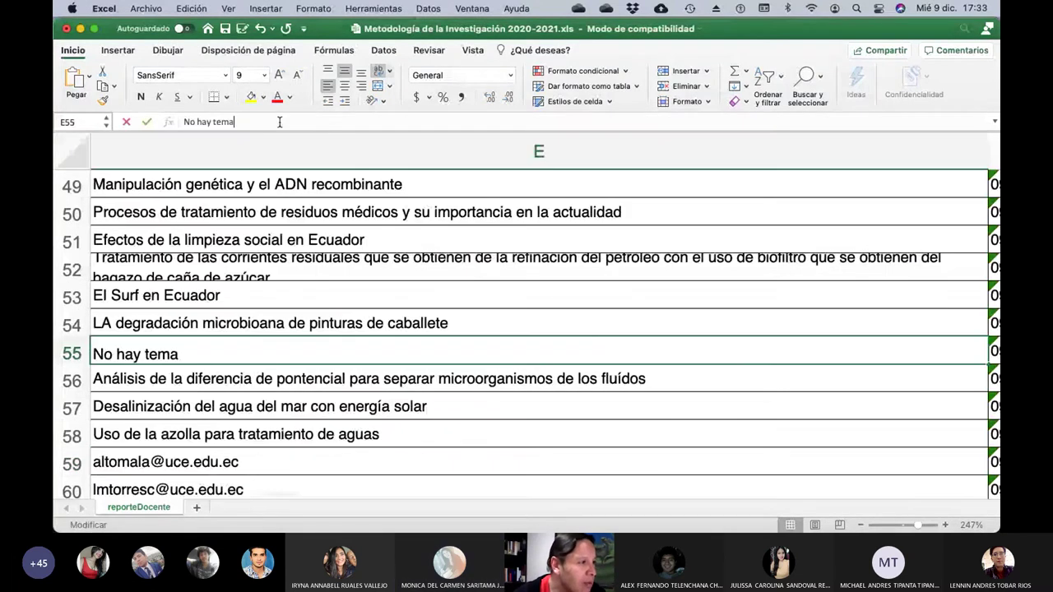
pyautogui.click(279, 122)
pyautogui.press('BackSpace')
pyautogui.press('BackSpace')
pyautogui.press('BackSpace')
pyautogui.press('BackSpace')
pyautogui.press('BackSpace')
pyautogui.press('BackSpace')
pyautogui.press('BackSpace')
pyautogui.press('BackSpace')
pyautogui.press('BackSpace')
pyautogui.press('BackSpace')
pyautogui.press('BackSpace')
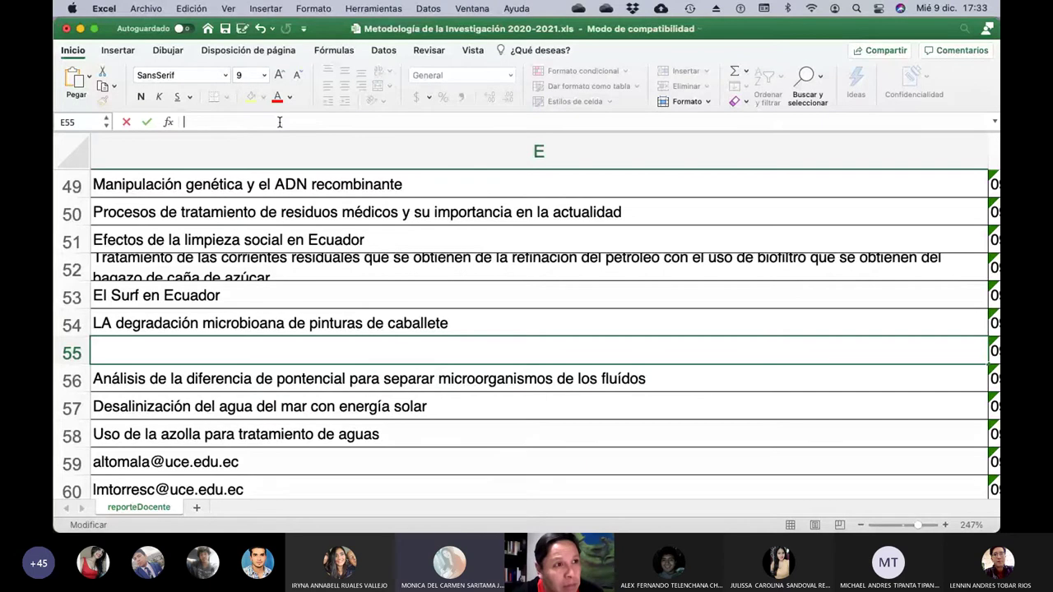
pyautogui.write('D')
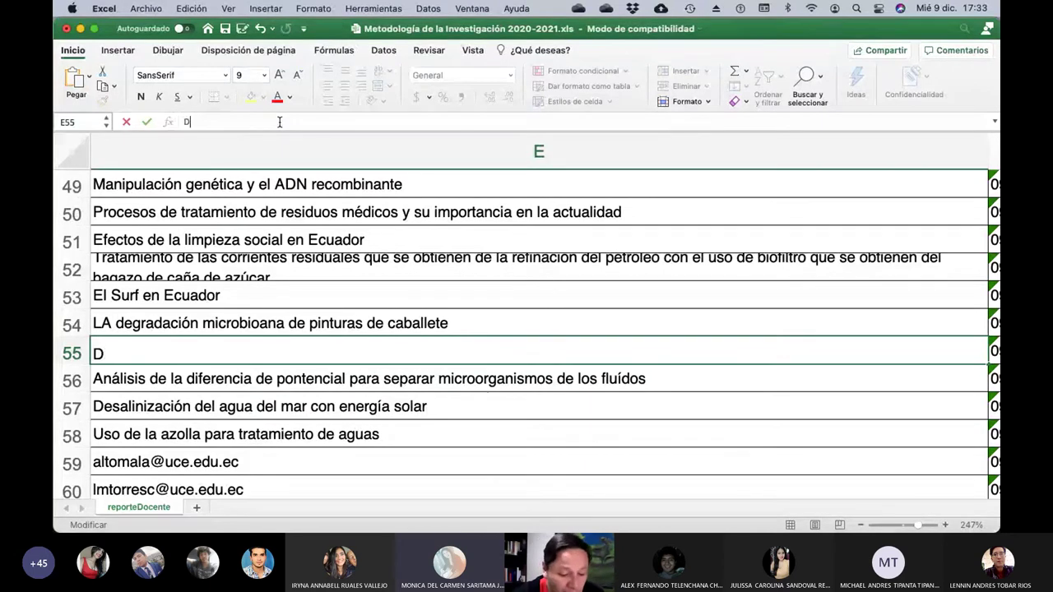
pyautogui.write('ioxido de')
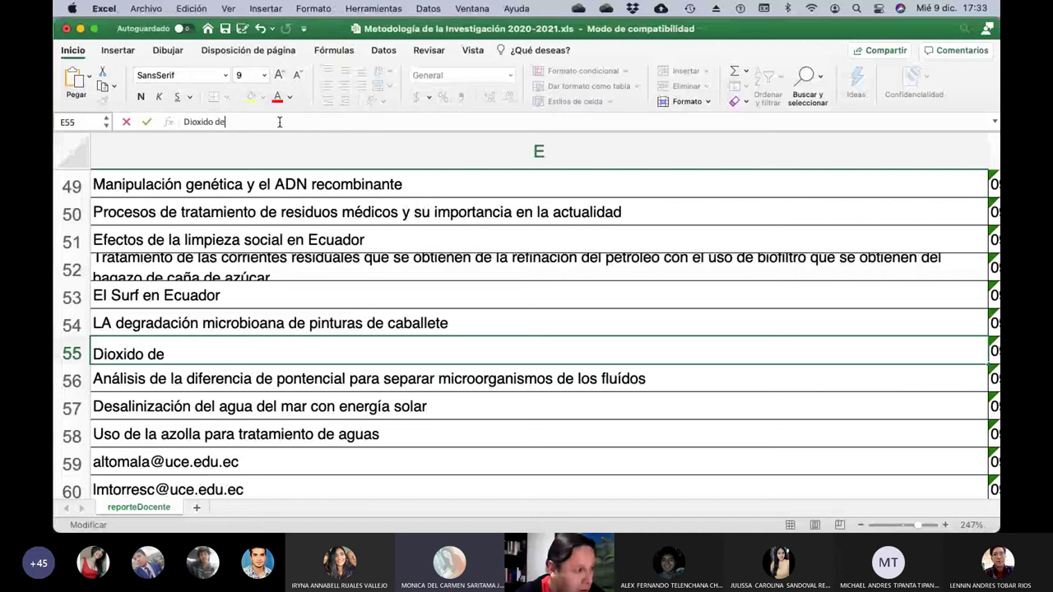
pyautogui.write(' cloro ')
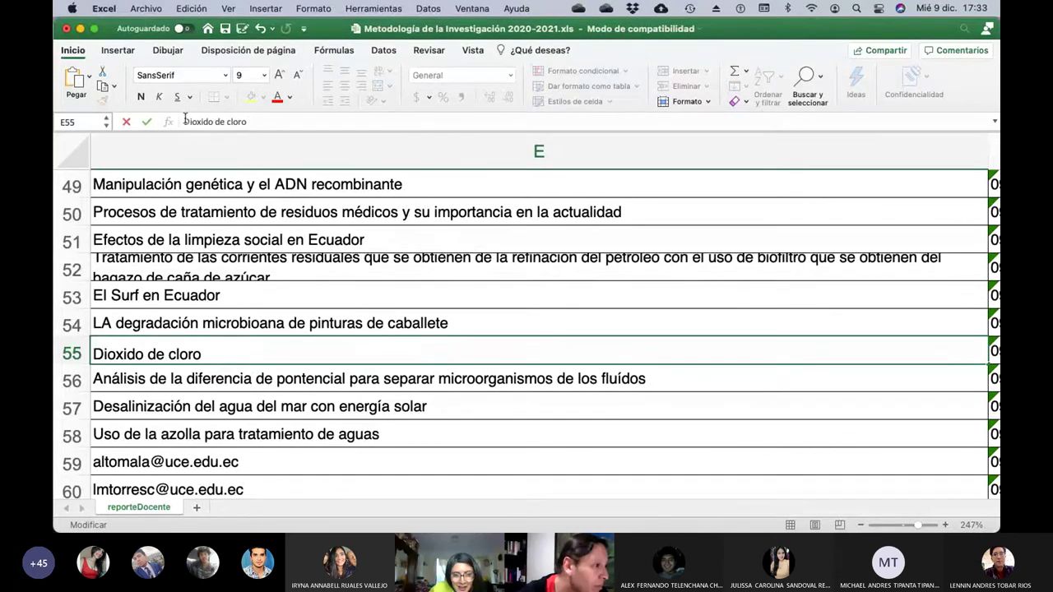
pyautogui.write('Los efectos ')
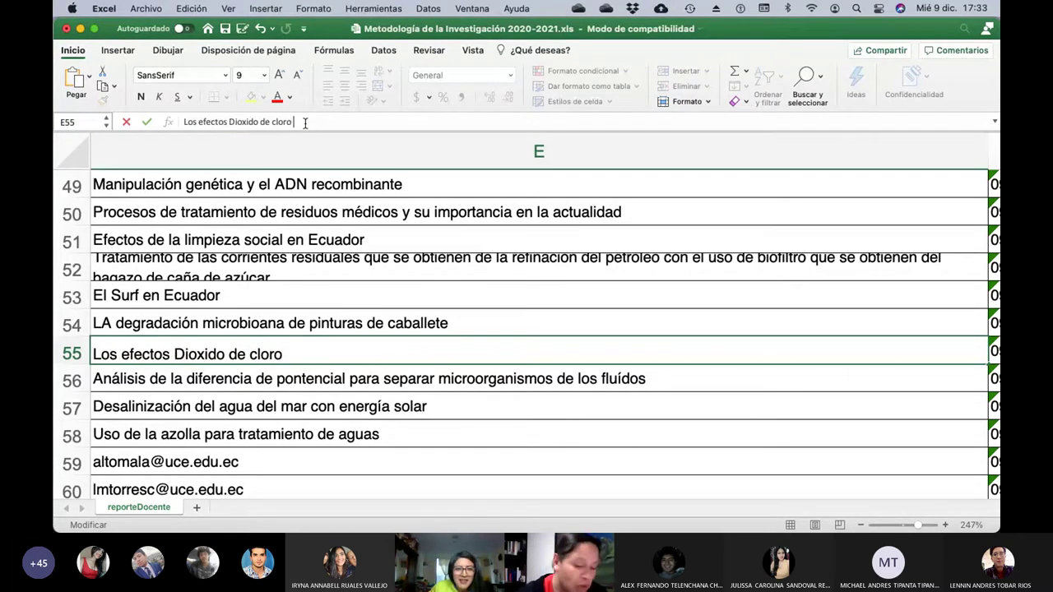
pyautogui.write(' para')
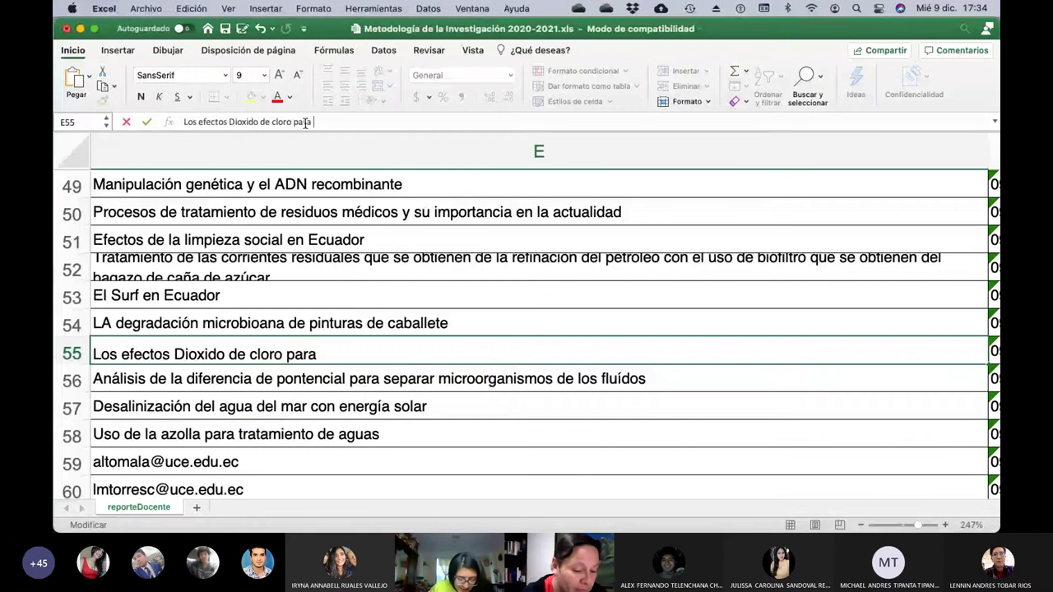
pyautogui.write(' trata,iemn')
pyautogui.press('BackSpace')
pyautogui.press('BackSpace')
pyautogui.press('BackSpace')
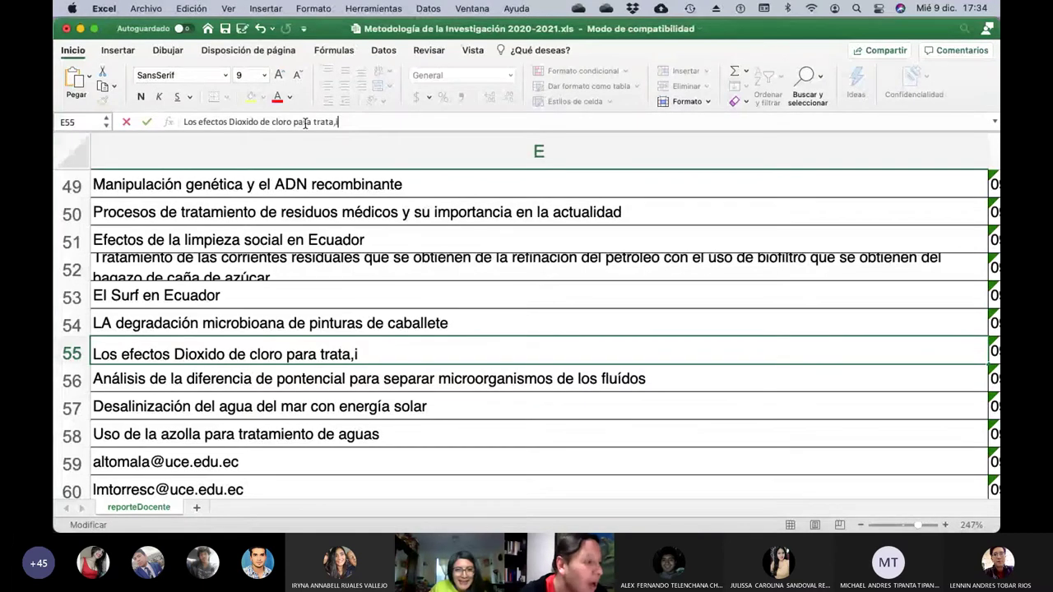
pyautogui.press('BackSpace')
pyautogui.press('BackSpace')
pyautogui.press('BackSpace')
pyautogui.press('BackSpace')
pyautogui.press('BackSpace')
pyautogui.press('BackSpace')
pyautogui.press('BackSpace')
pyautogui.press('BackSpace')
pyautogui.press('BackSpace')
pyautogui.press('BackSpace')
pyautogui.press('BackSpace')
pyautogui.press('BackSpace')
pyautogui.write('c')
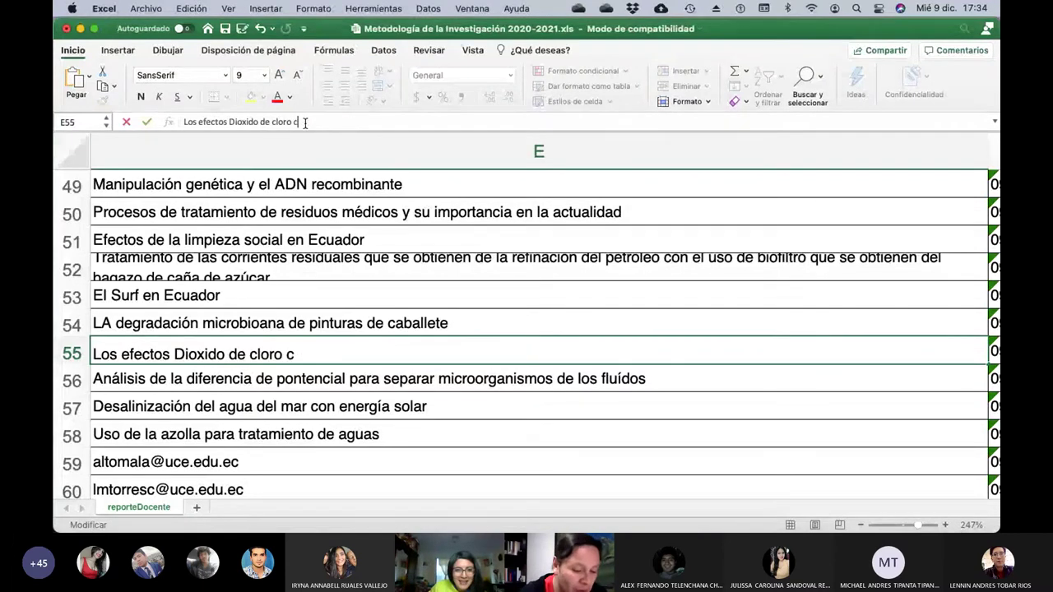
pyautogui.write('omo tratameinto de ')
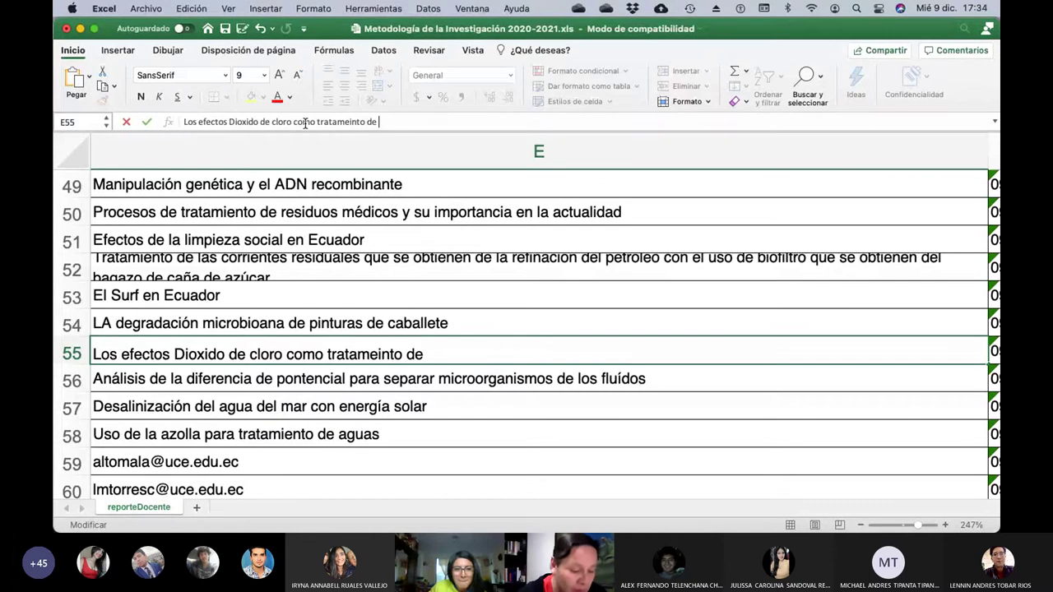
pyautogui.write('covid')
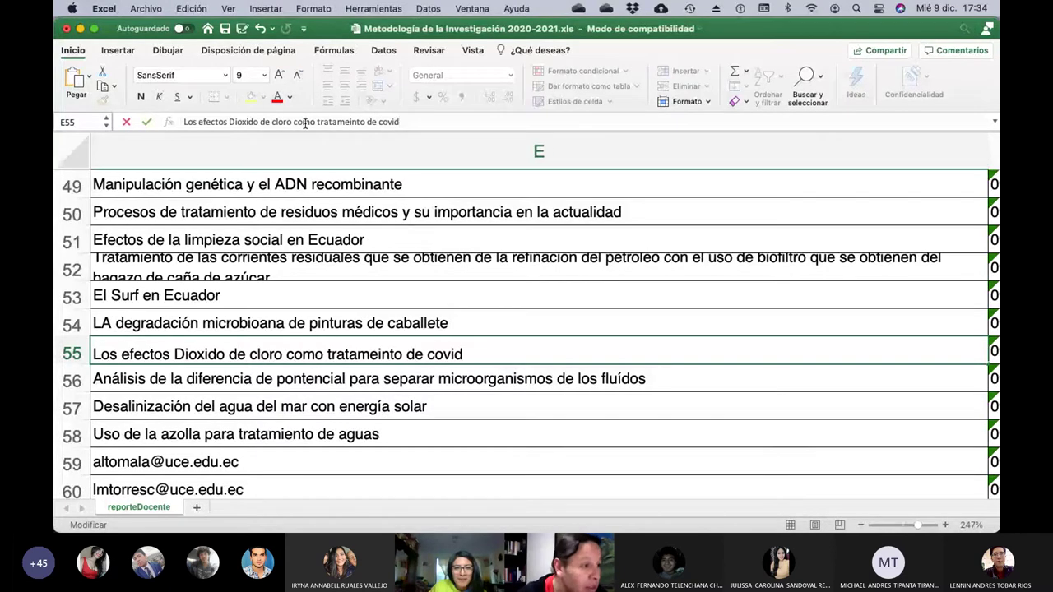
pyautogui.press('Return')
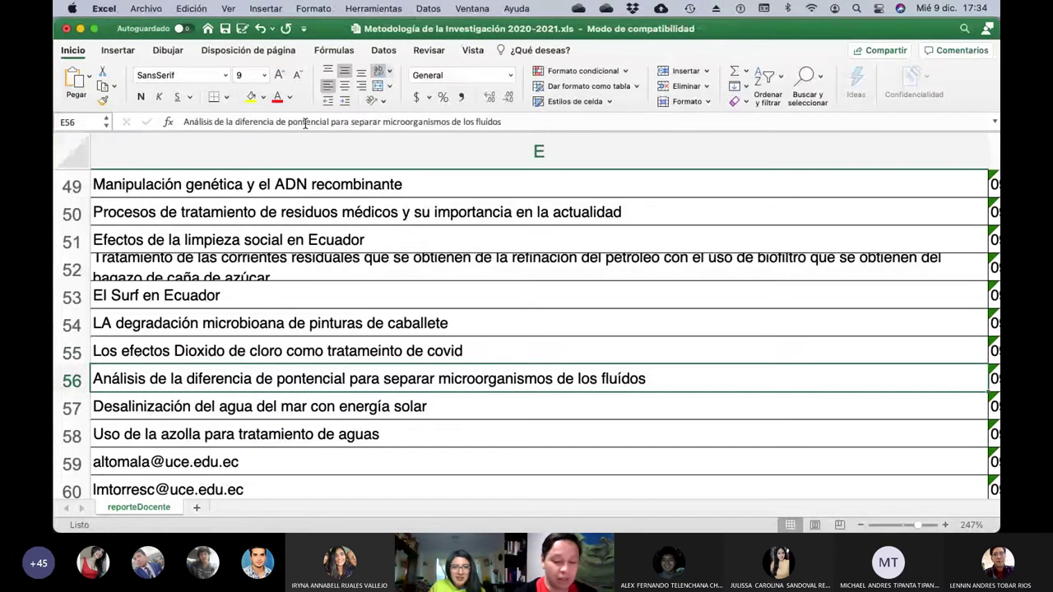
# Overwrite the e-mail in E59 with the topic 'Reciclaje y en que ayuda a la sociedad'.
pyautogui.press('Down')
pyautogui.press('Down')
pyautogui.press('Down')
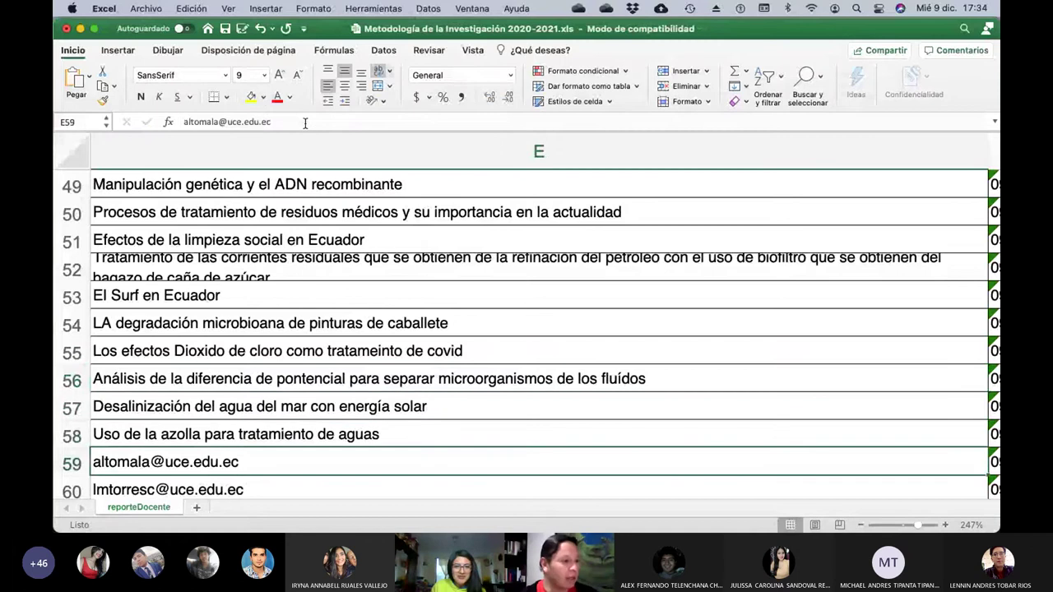
pyautogui.press('Left')
pyautogui.press('Left')
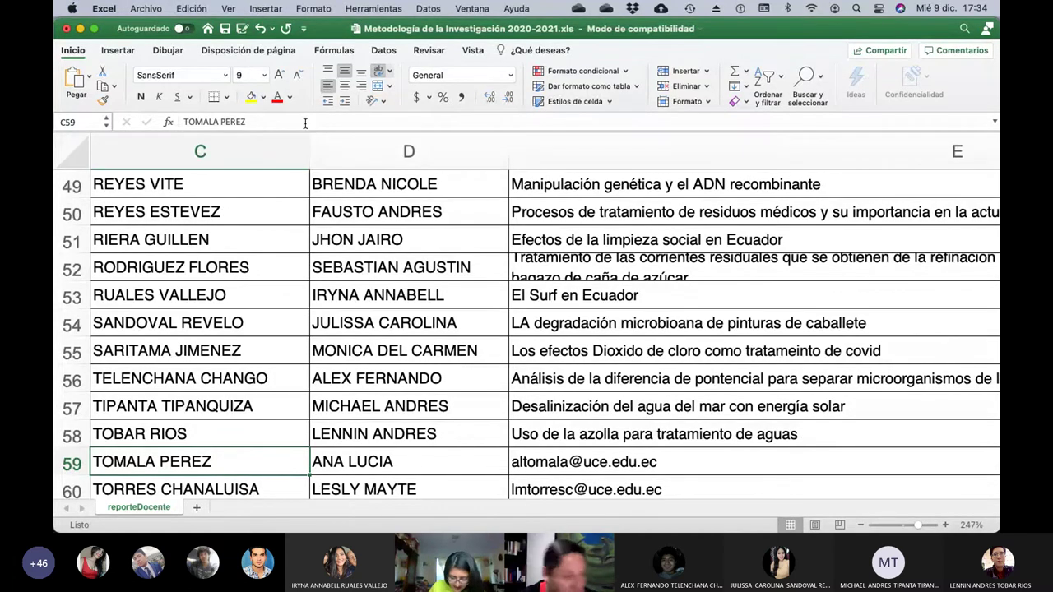
pyautogui.press('Right')
pyautogui.press('Right')
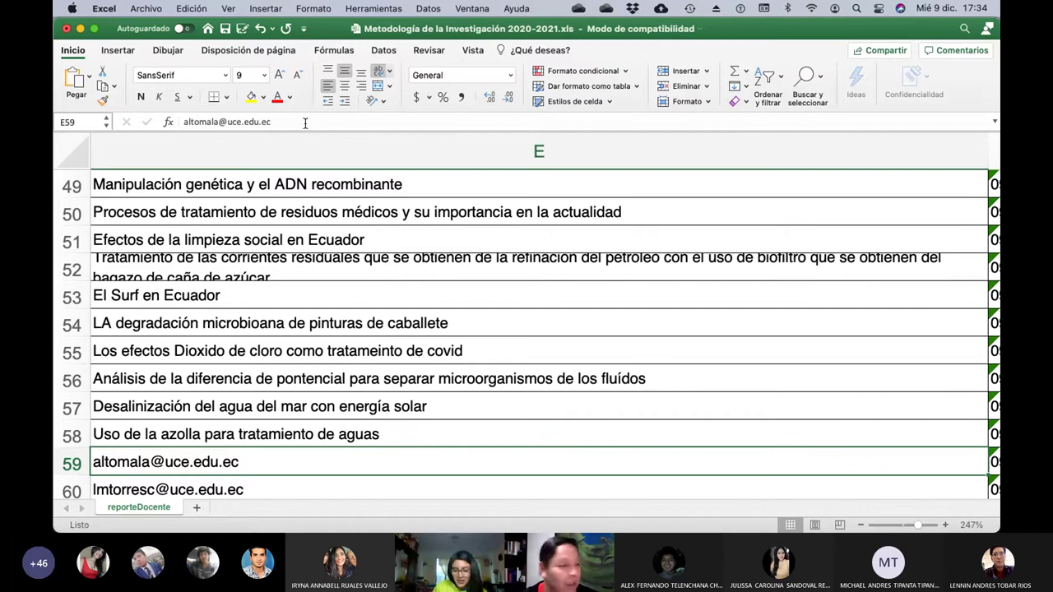
pyautogui.press('Left')
pyautogui.press('Left')
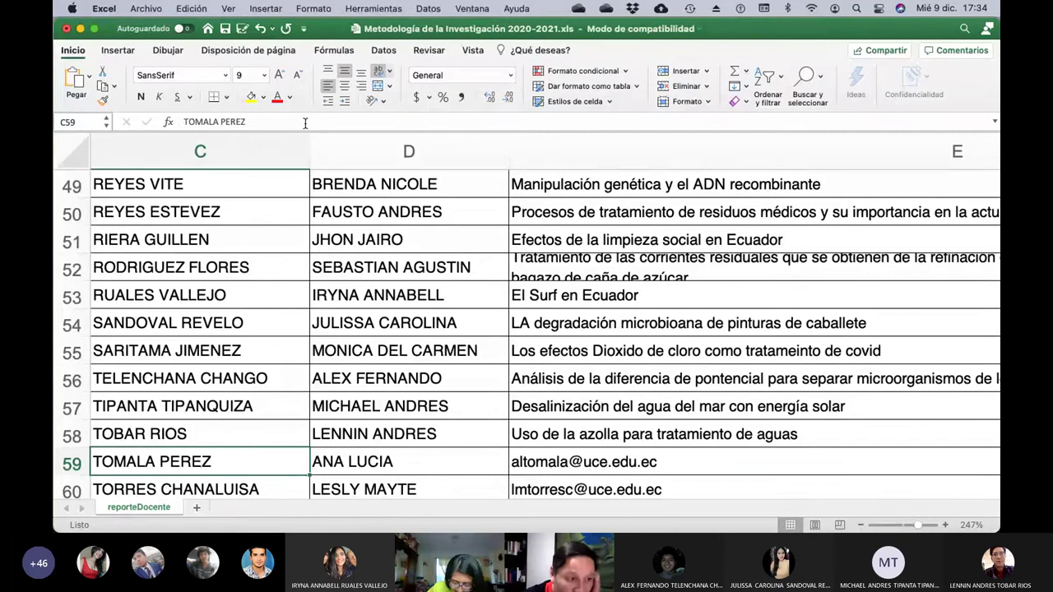
pyautogui.press('Right')
pyautogui.press('Right')
pyautogui.click(304, 122)
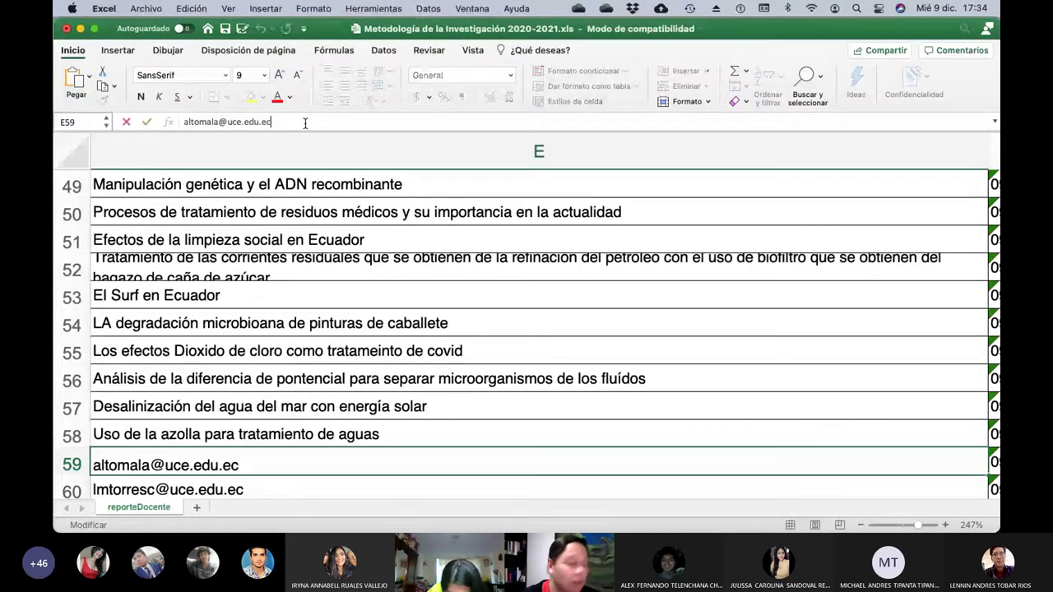
pyautogui.press('BackSpace')
pyautogui.press('BackSpace')
pyautogui.press('BackSpace')
pyautogui.press('BackSpace')
pyautogui.press('BackSpace')
pyautogui.press('BackSpace')
pyautogui.press('BackSpace')
pyautogui.press('BackSpace')
pyautogui.press('BackSpace')
pyautogui.press('BackSpace')
pyautogui.press('BackSpace')
pyautogui.press('BackSpace')
pyautogui.press('BackSpace')
pyautogui.press('BackSpace')
pyautogui.press('BackSpace')
pyautogui.press('BackSpace')
pyautogui.press('BackSpace')
pyautogui.press('BackSpace')
pyautogui.press('BackSpace')
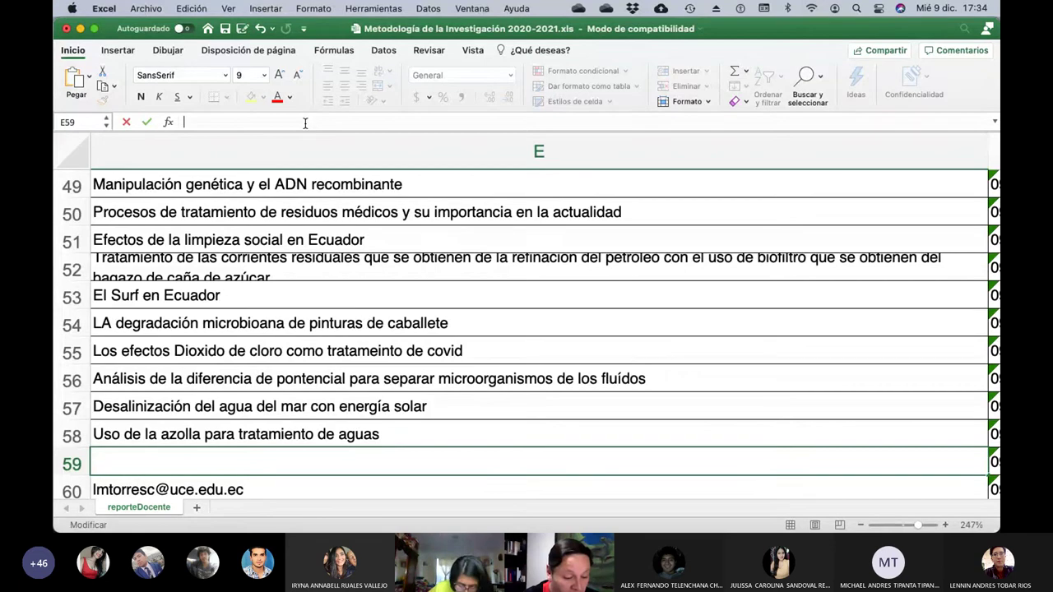
pyautogui.write('Reciclaje y en qu')
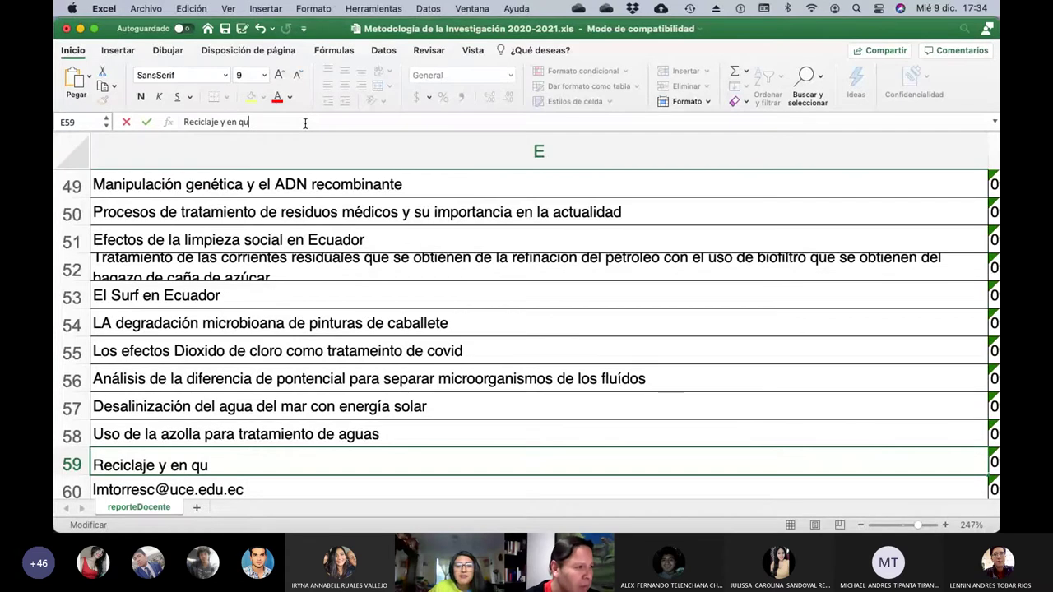
pyautogui.press('BackSpace')
pyautogui.write('ue ayuda')
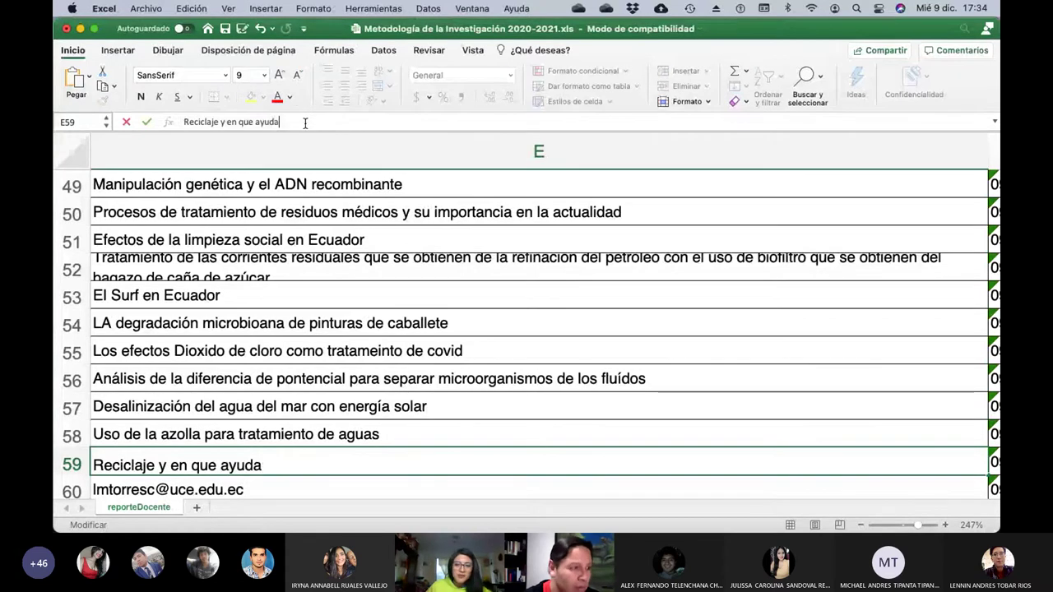
pyautogui.write(' a la sociedad')
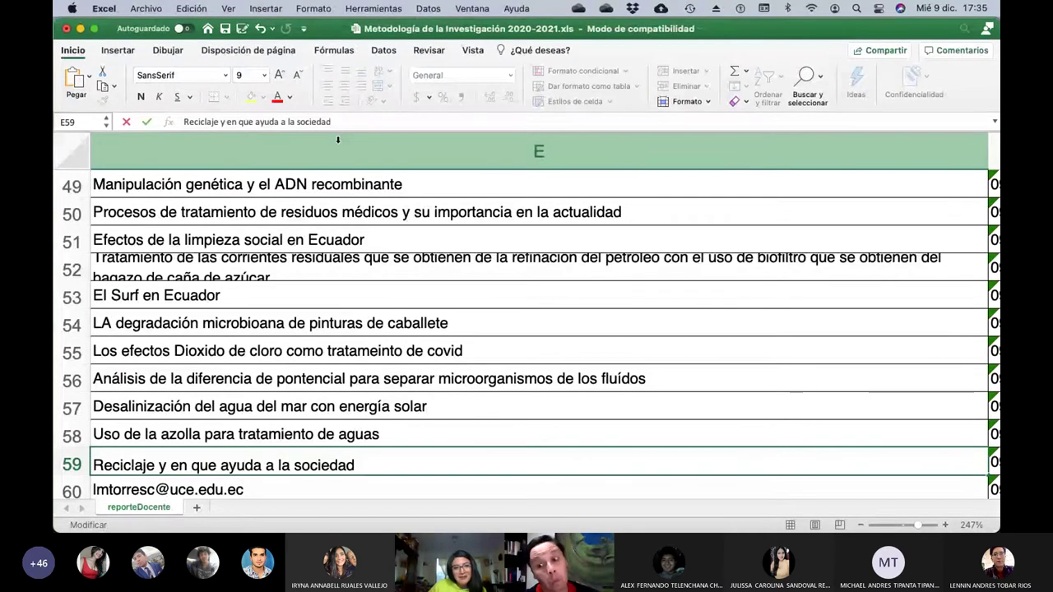
pyautogui.press('Return')
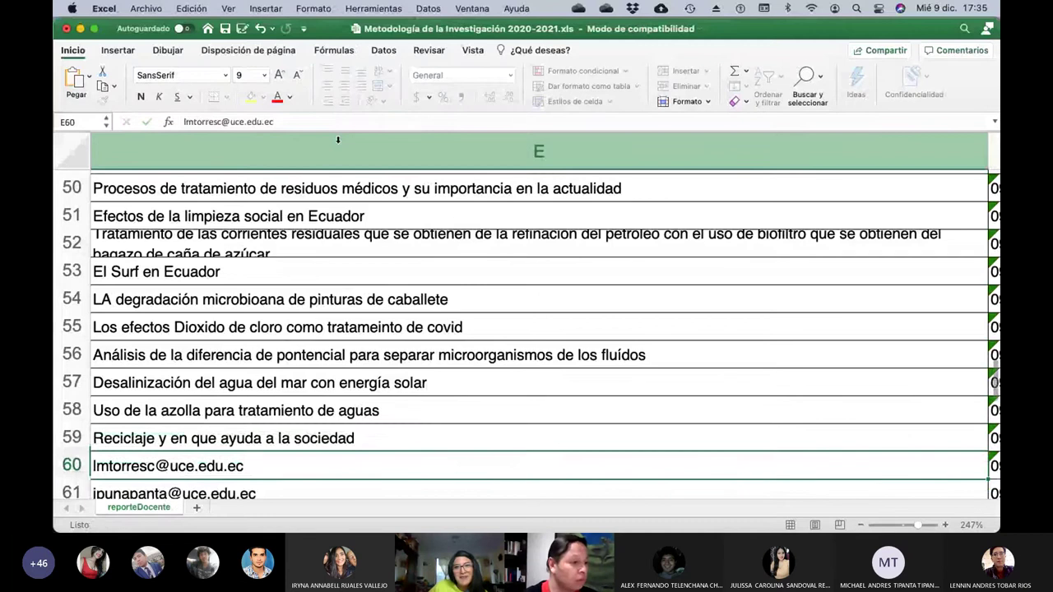
# Set E60 to 'La extinción de las abejas y su efecto en el desarrollo de la sociedad'.
pyautogui.press('Left')
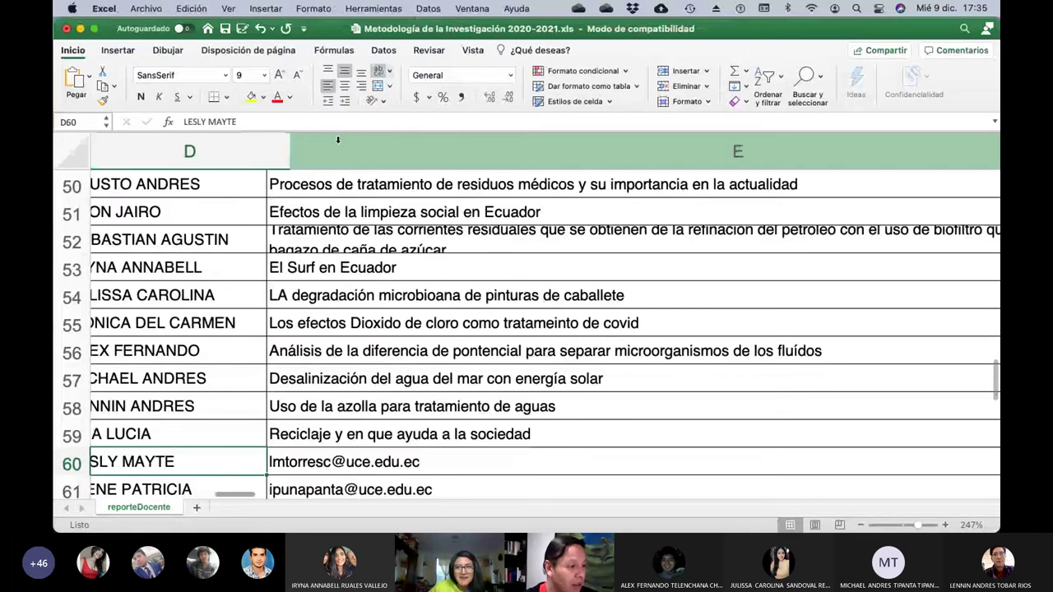
pyautogui.press('Left')
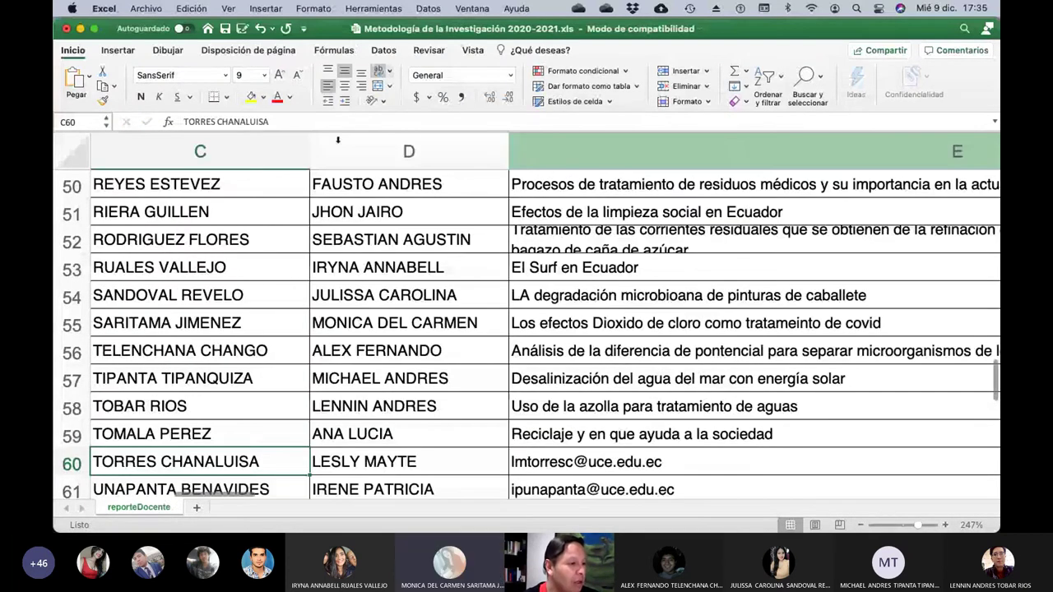
pyautogui.press('Right')
pyautogui.press('Right')
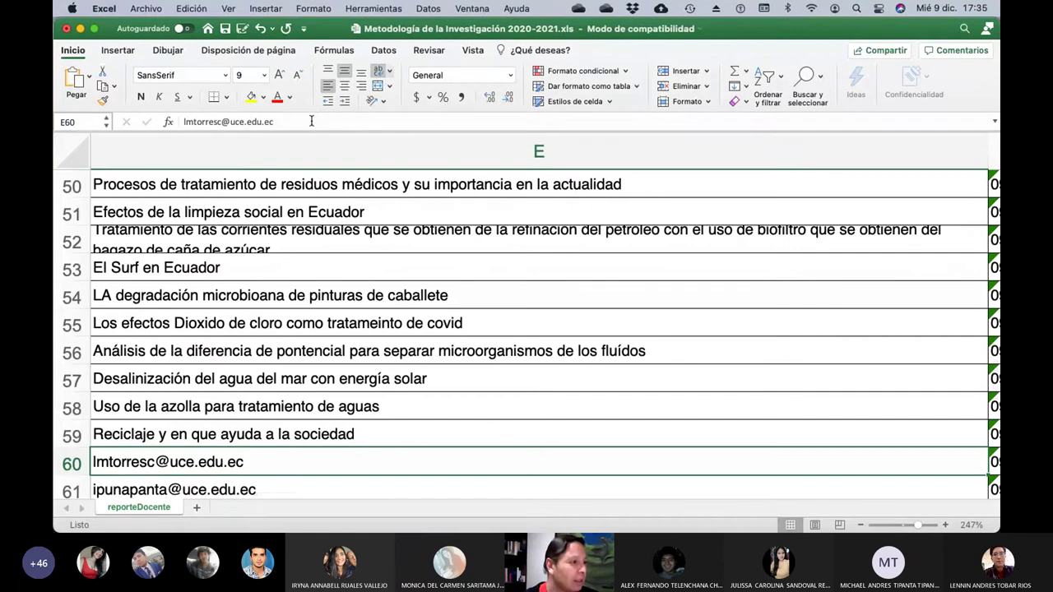
pyautogui.click(311, 121)
pyautogui.press('BackSpace')
pyautogui.press('BackSpace')
pyautogui.press('BackSpace')
pyautogui.press('BackSpace')
pyautogui.press('BackSpace')
pyautogui.press('BackSpace')
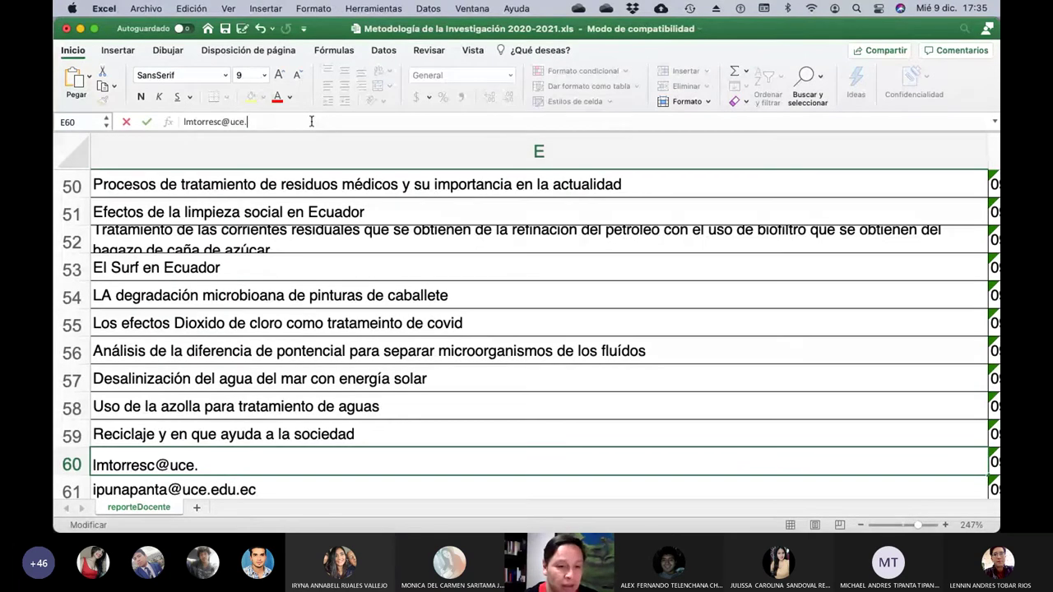
pyautogui.press('BackSpace')
pyautogui.press('BackSpace')
pyautogui.press('BackSpace')
pyautogui.press('BackSpace')
pyautogui.press('BackSpace')
pyautogui.press('BackSpace')
pyautogui.press('BackSpace')
pyautogui.press('BackSpace')
pyautogui.press('BackSpace')
pyautogui.press('BackSpace')
pyautogui.press('BackSpace')
pyautogui.press('BackSpace')
pyautogui.press('BackSpace')
pyautogui.press('BackSpace')
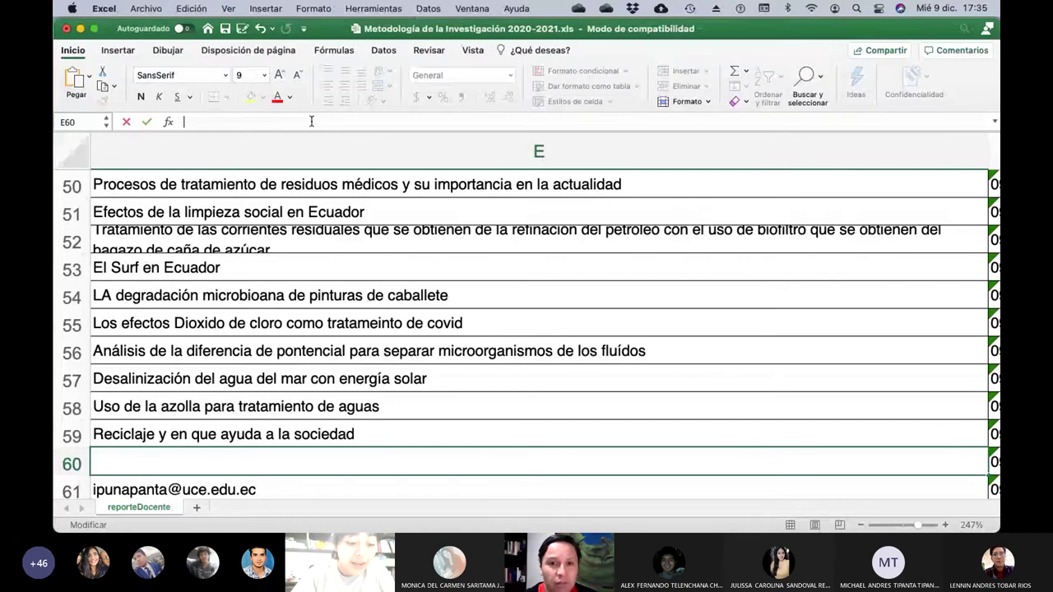
pyautogui.write('La')
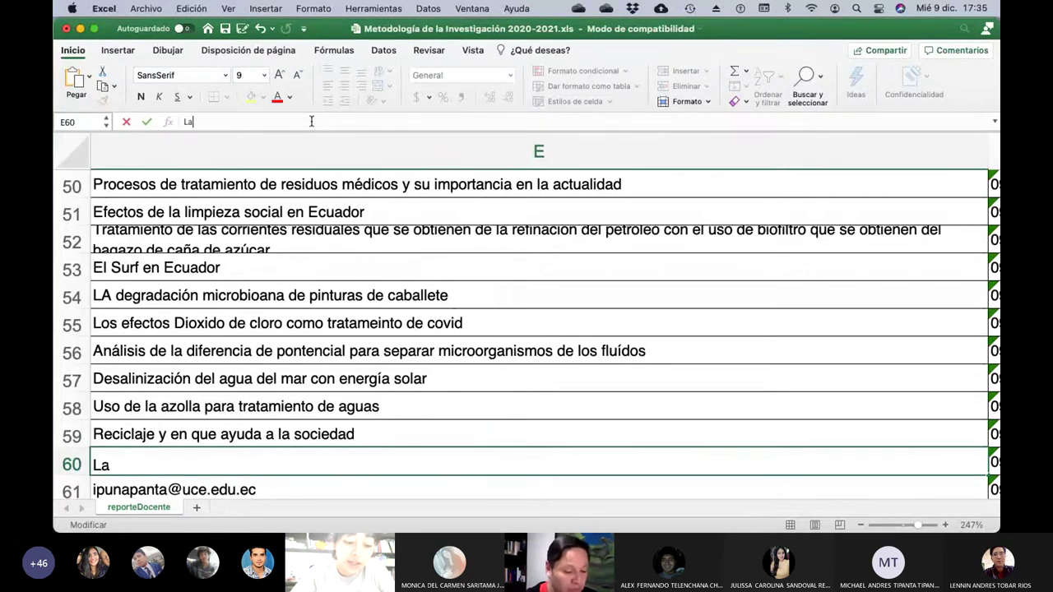
pyautogui.write(' extinción d')
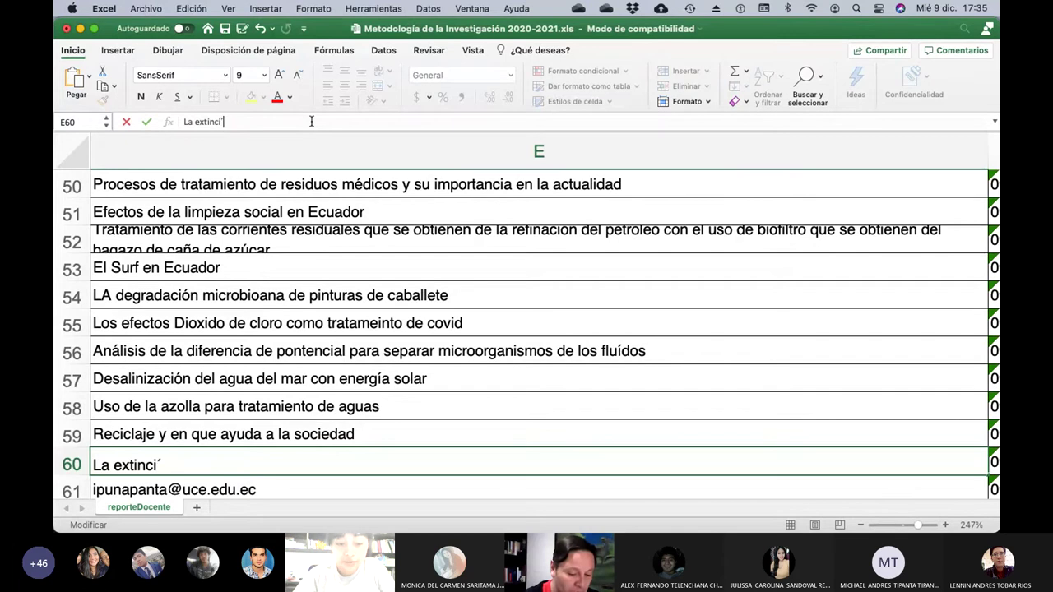
pyautogui.write('e las abejas ')
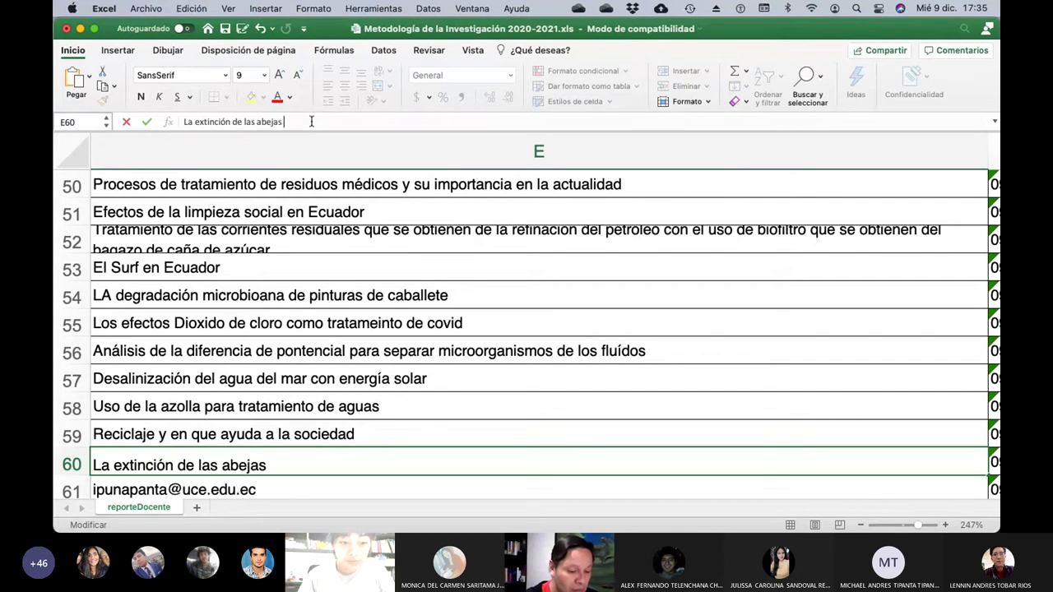
pyautogui.write('y su efecto en el ')
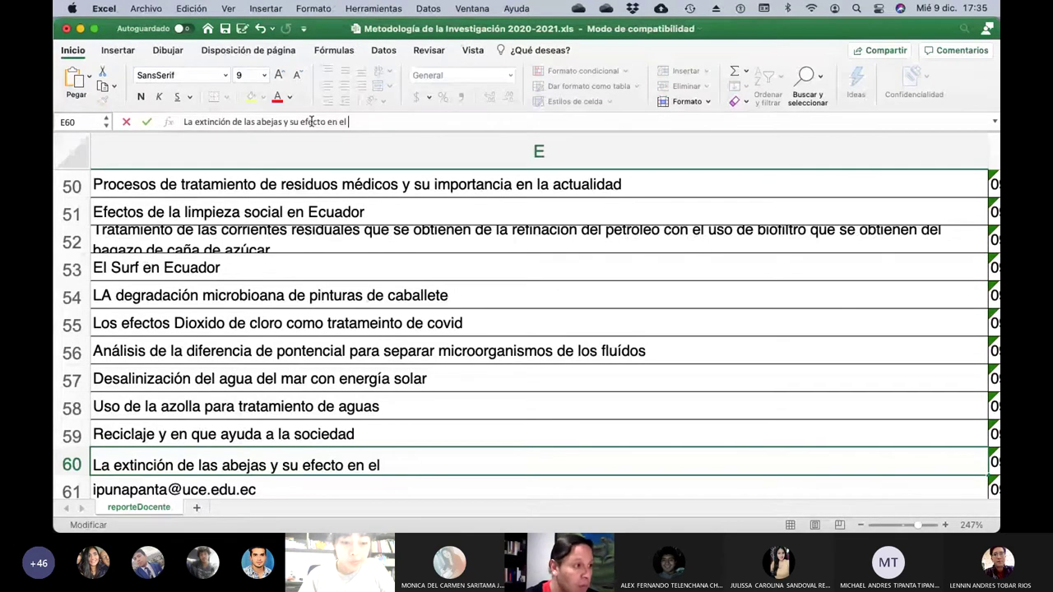
pyautogui.write('desaro')
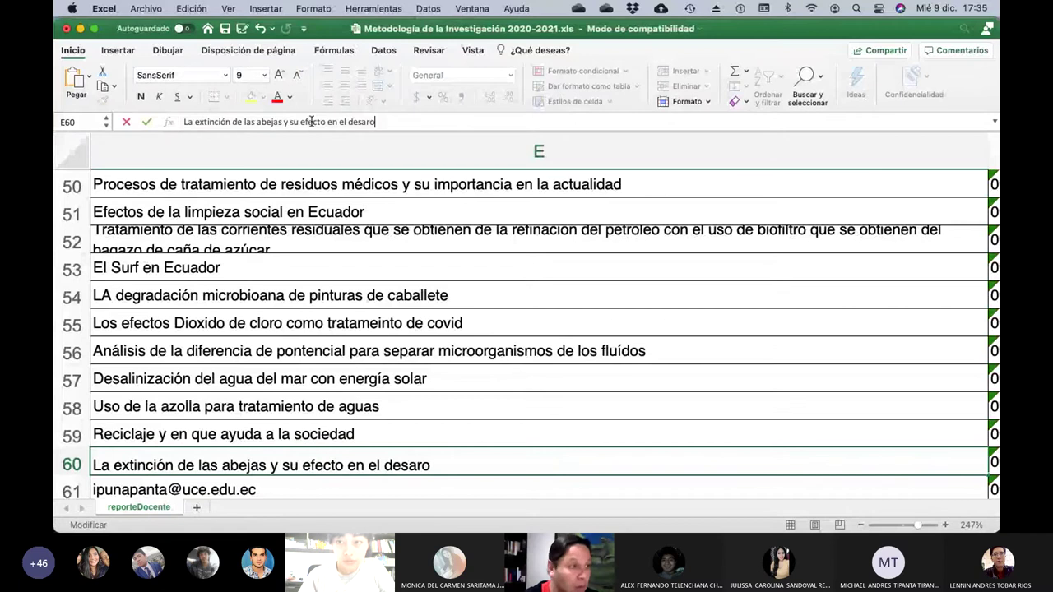
pyautogui.press('BackSpace')
pyautogui.write('rol')
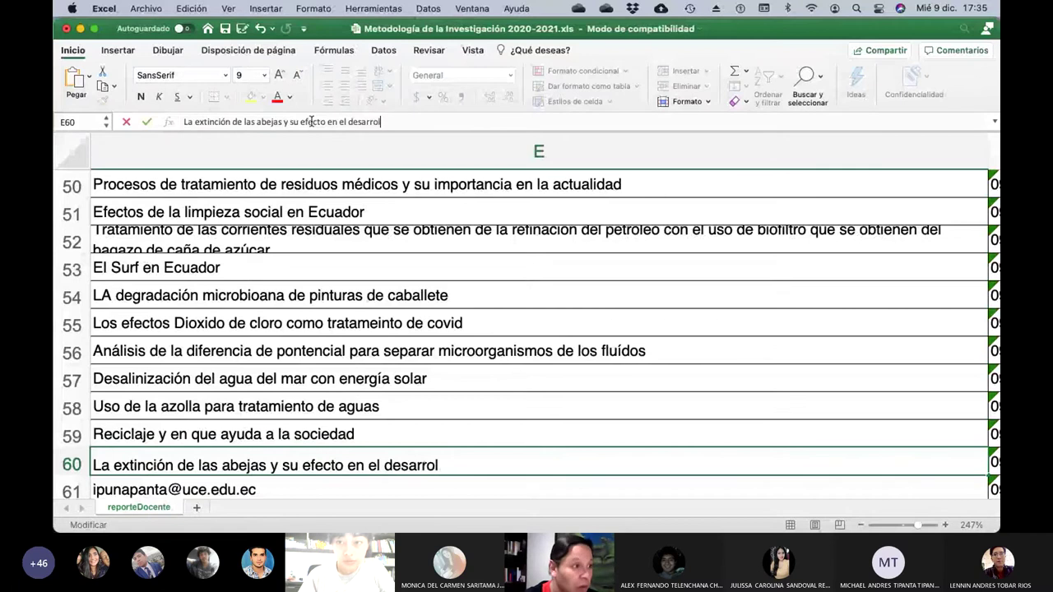
pyautogui.write('lo de la socieda')
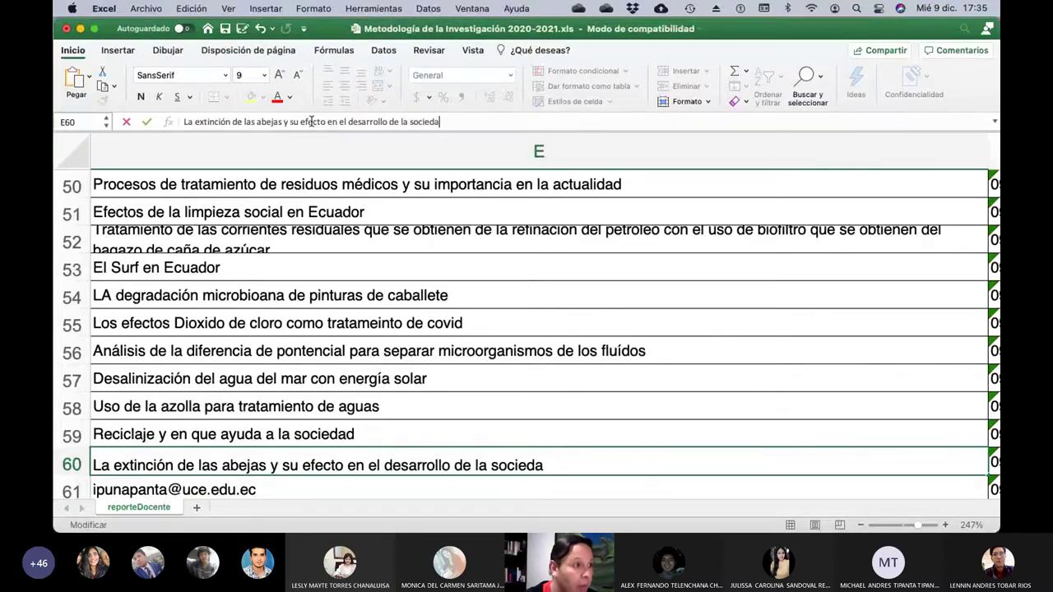
pyautogui.write('d')
pyautogui.press('Return')
# Set E61 to 'Los algortimos de las redes sociales y como controlan nuestra vida'.
pyautogui.press('Left')
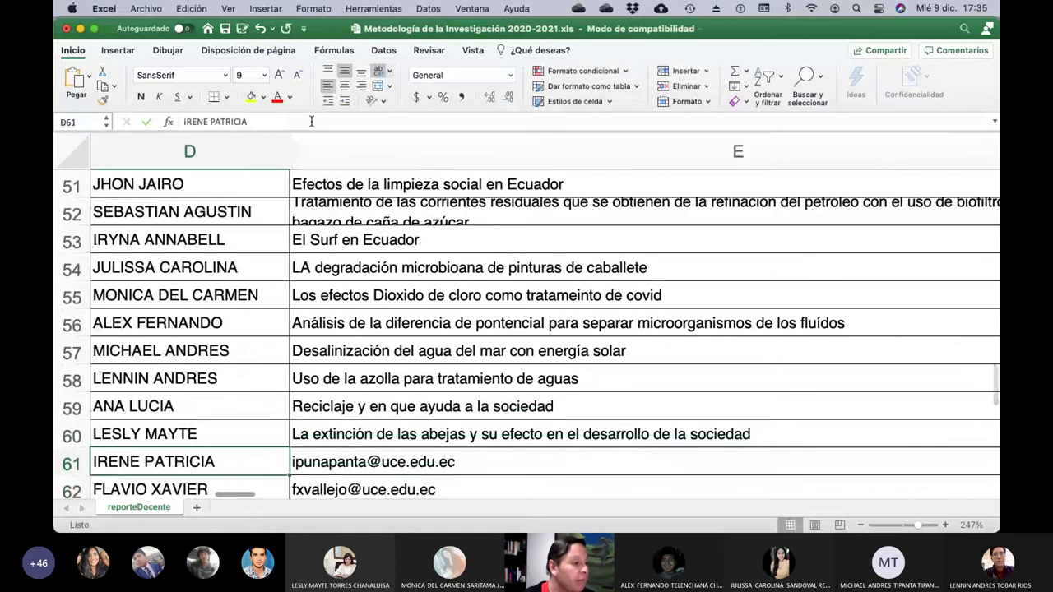
pyautogui.press('Left')
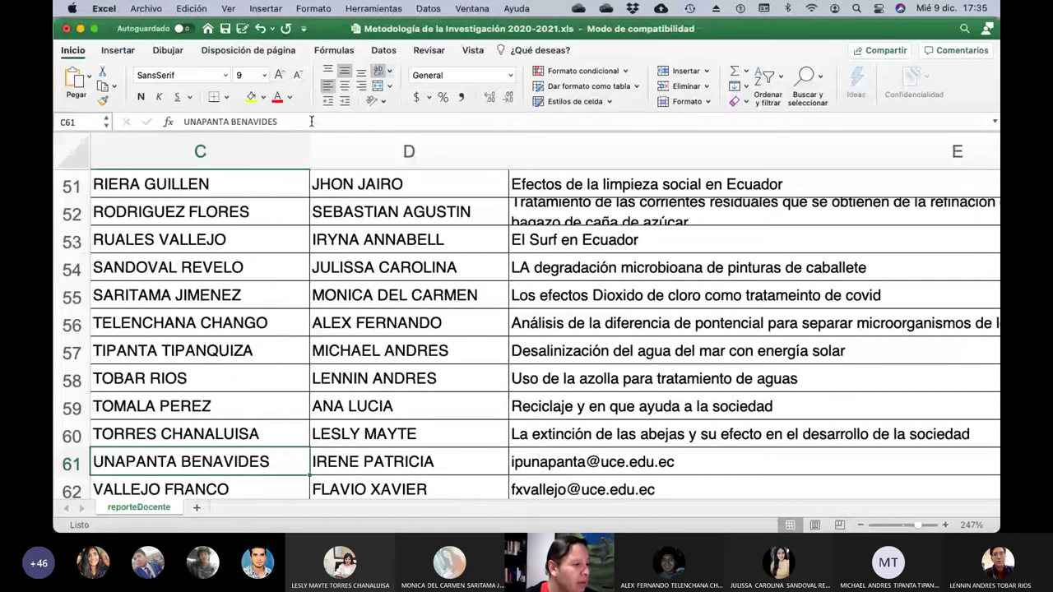
pyautogui.press('Right')
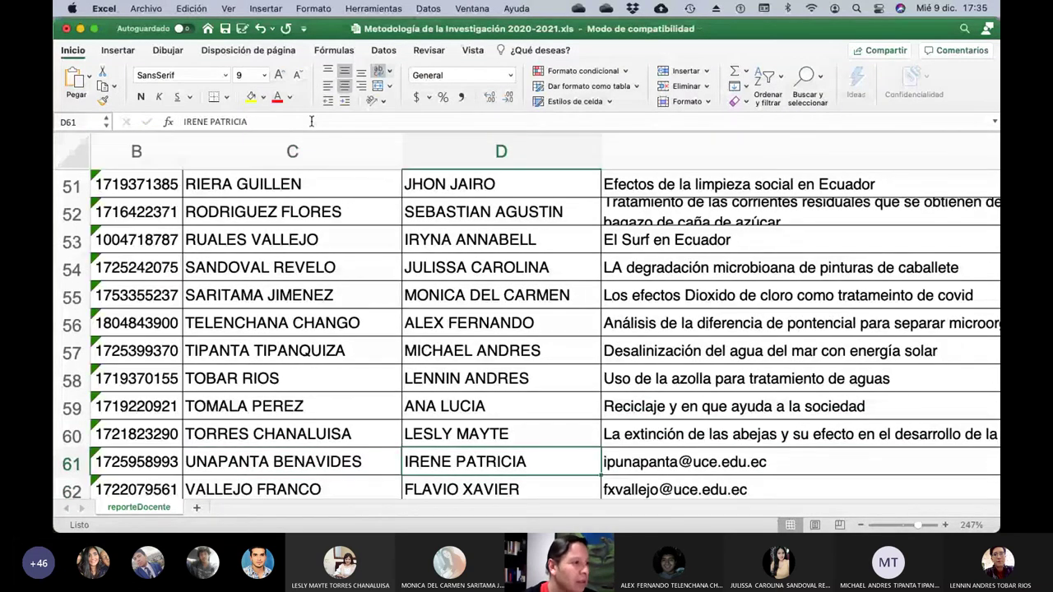
pyautogui.press('Right')
pyautogui.click(311, 121)
pyautogui.press('BackSpace')
pyautogui.press('BackSpace')
pyautogui.press('BackSpace')
pyautogui.press('BackSpace')
pyautogui.press('BackSpace')
pyautogui.press('BackSpace')
pyautogui.press('BackSpace')
pyautogui.press('BackSpace')
pyautogui.press('BackSpace')
pyautogui.press('BackSpace')
pyautogui.press('BackSpace')
pyautogui.press('BackSpace')
pyautogui.press('BackSpace')
pyautogui.press('BackSpace')
pyautogui.press('BackSpace')
pyautogui.press('BackSpace')
pyautogui.press('BackSpace')
pyautogui.press('BackSpace')
pyautogui.press('BackSpace')
pyautogui.press('BackSpace')
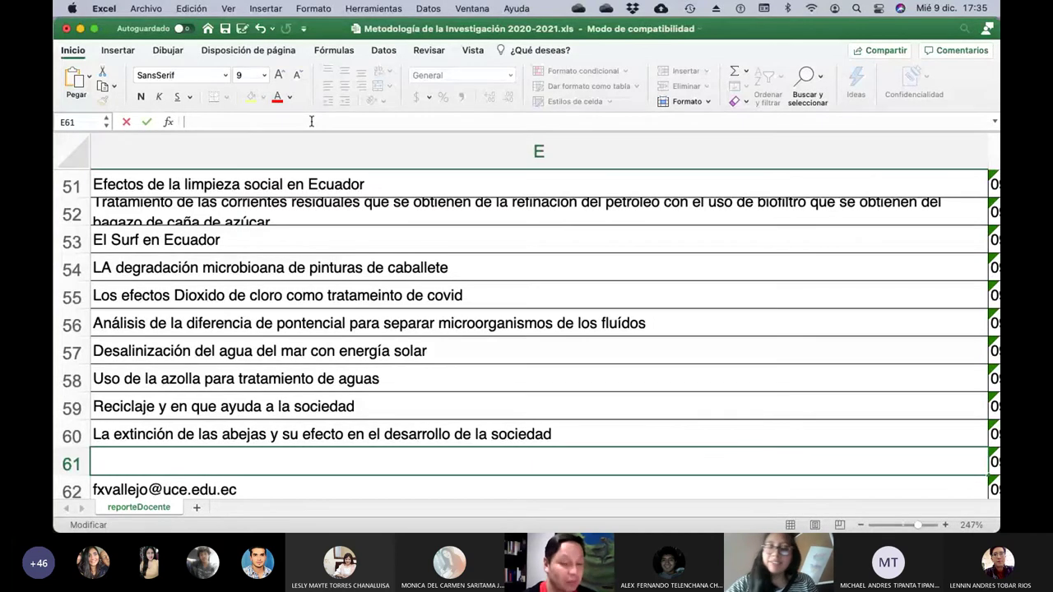
pyautogui.write('Los')
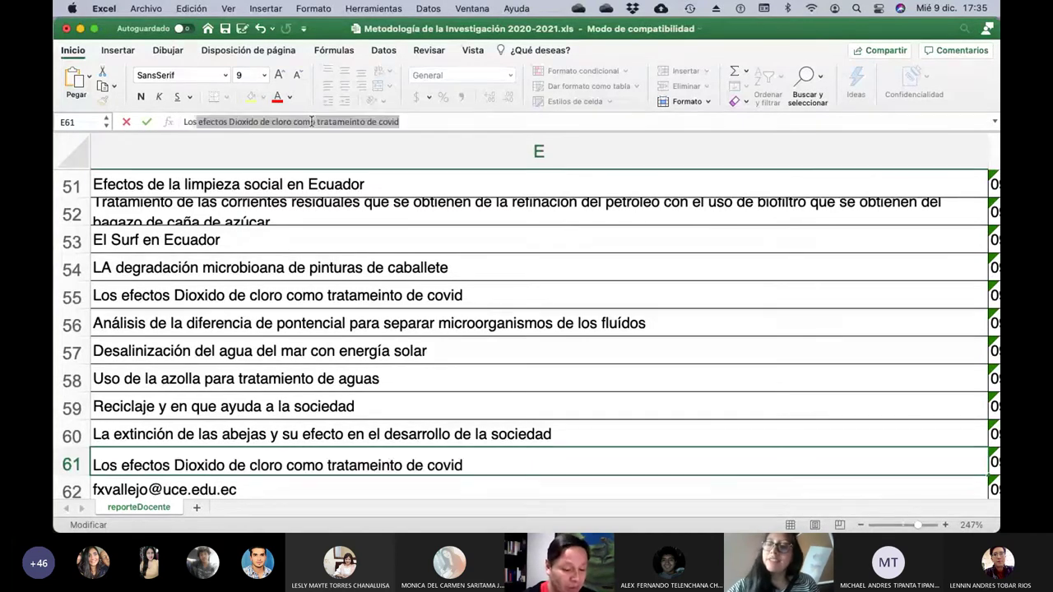
pyautogui.write(' algortimos d')
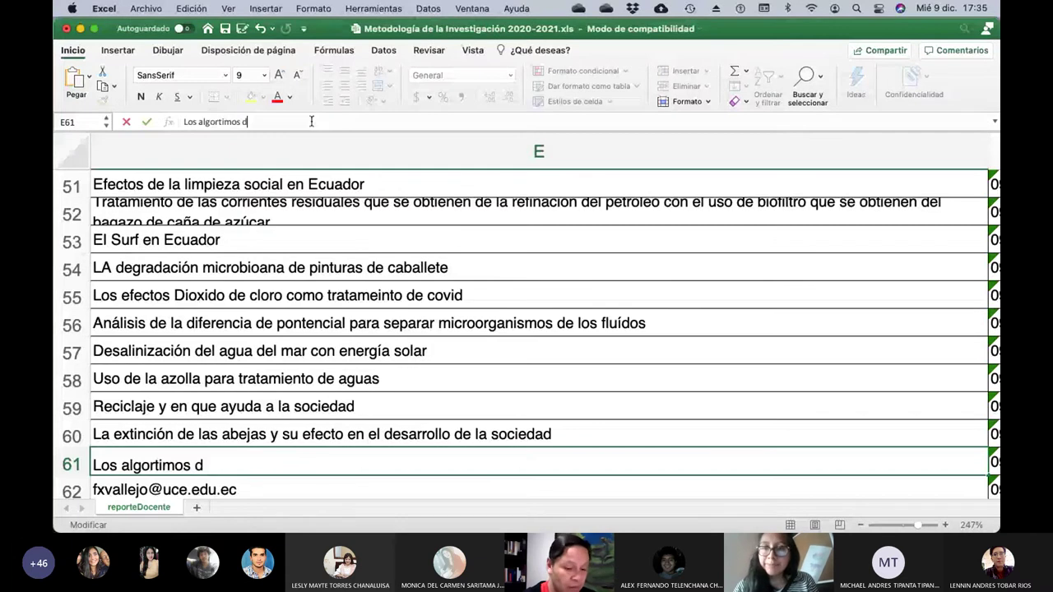
pyautogui.write('e las redes sociales y co')
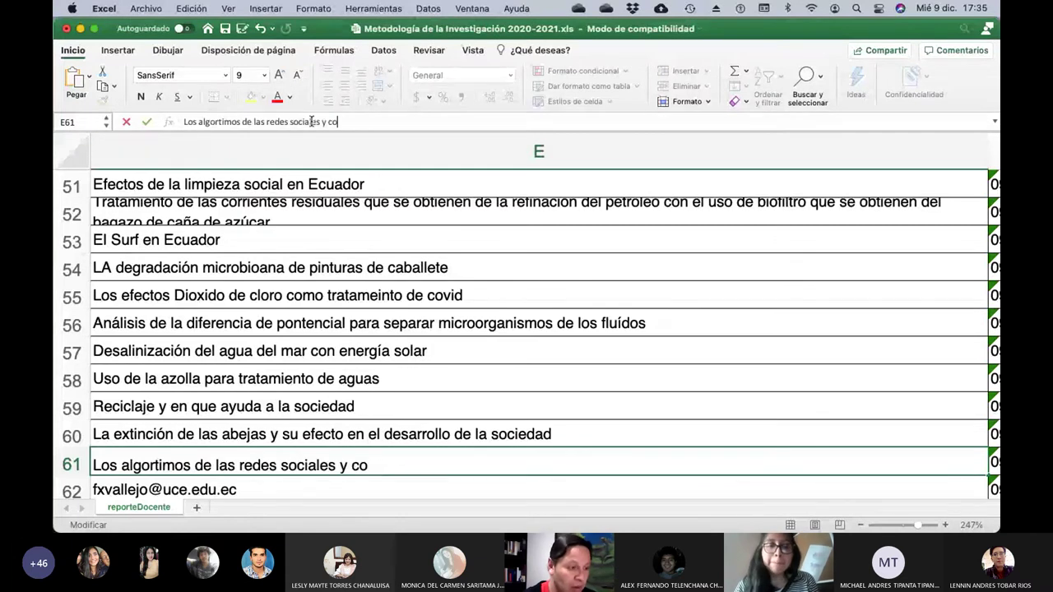
pyautogui.write('mo controlan ')
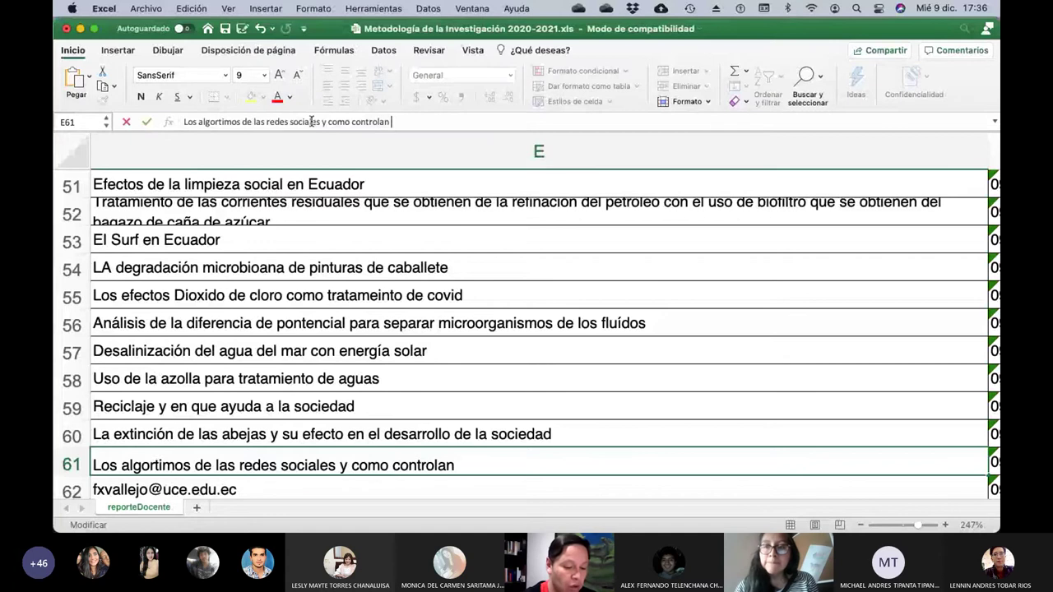
pyautogui.write('nuestra vida')
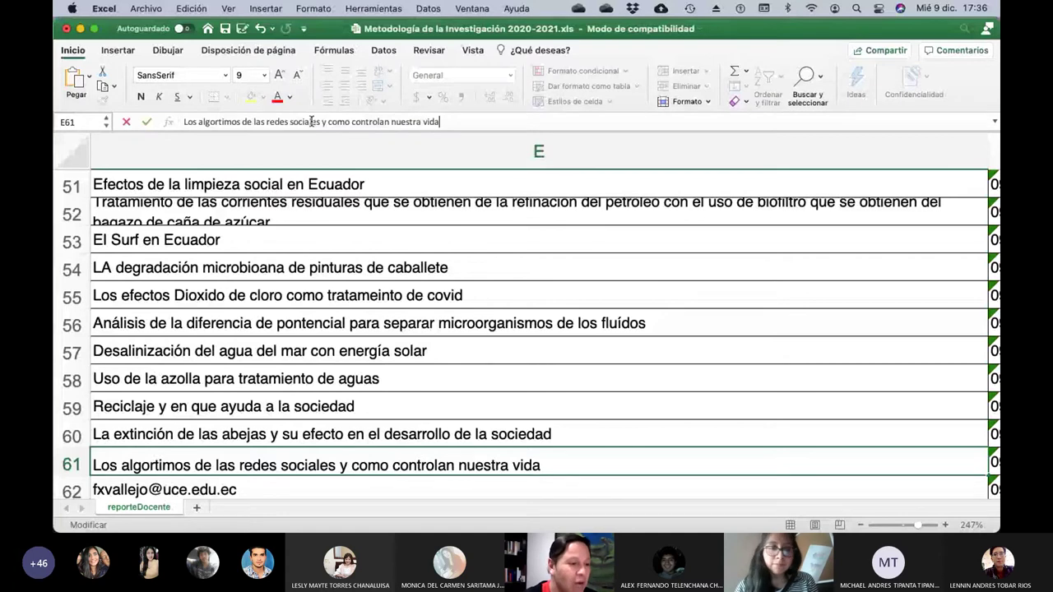
pyautogui.press('Return')
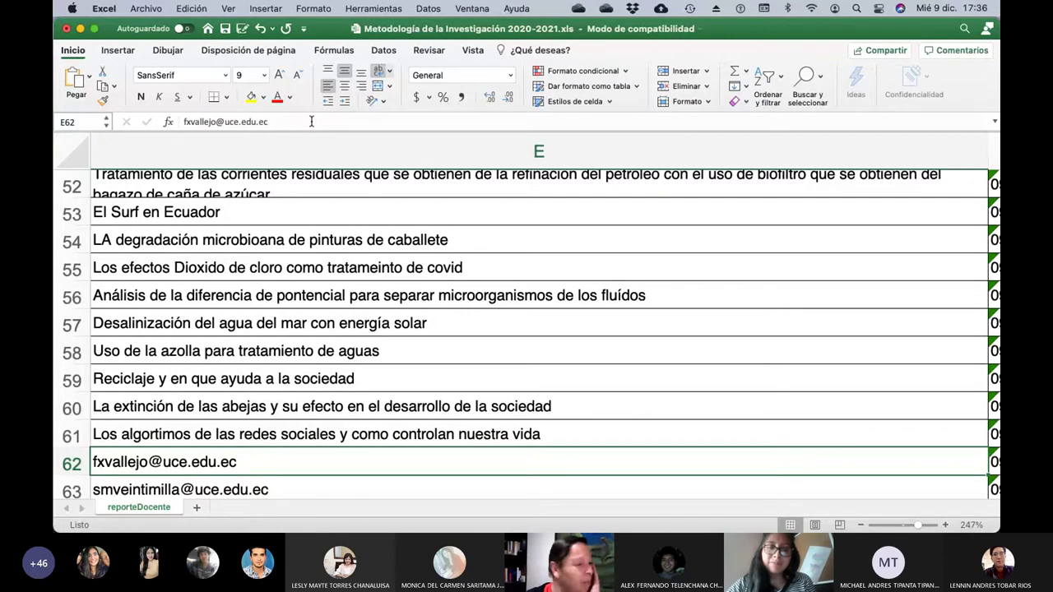
# Replace E62's e-mail with the topic 'La mitología griega'.
pyautogui.press('Left')
pyautogui.press('Left')
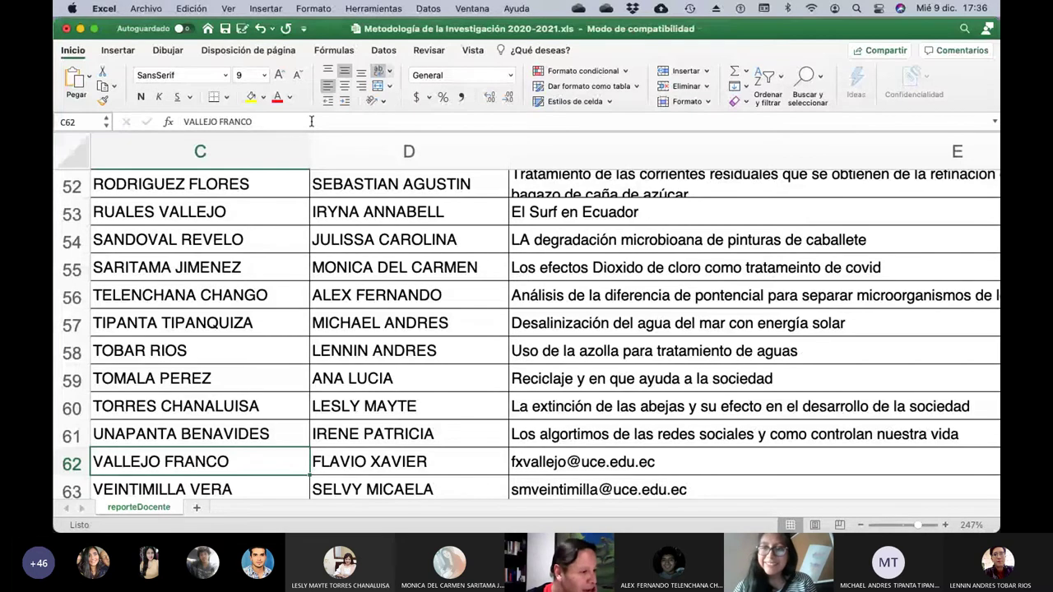
pyautogui.press('Right')
pyautogui.press('Right')
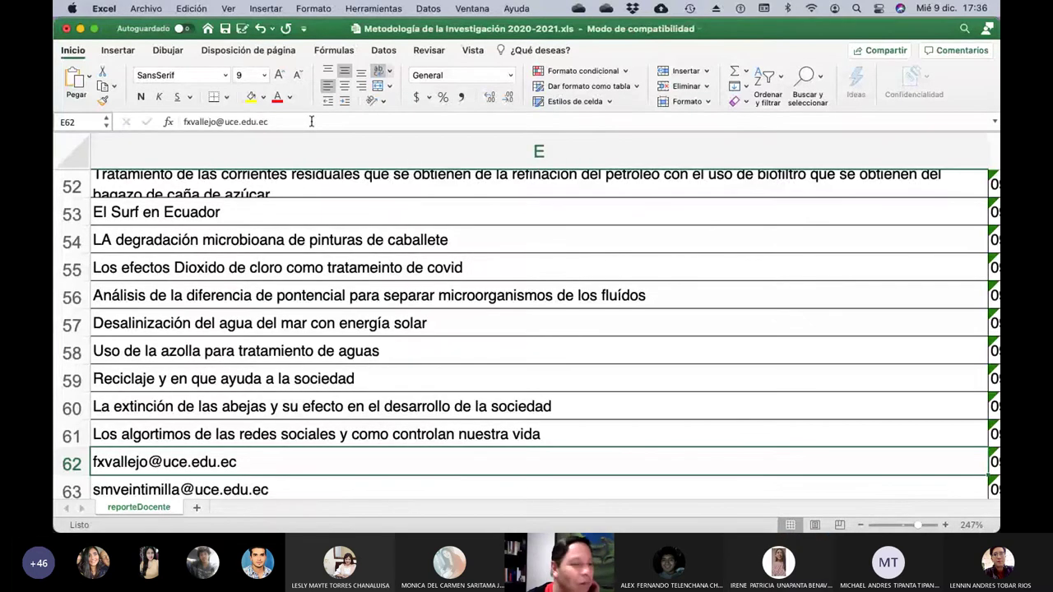
pyautogui.click(294, 118)
pyautogui.press('BackSpace')
pyautogui.press('BackSpace')
pyautogui.press('BackSpace')
pyautogui.press('BackSpace')
pyautogui.press('BackSpace')
pyautogui.press('BackSpace')
pyautogui.press('BackSpace')
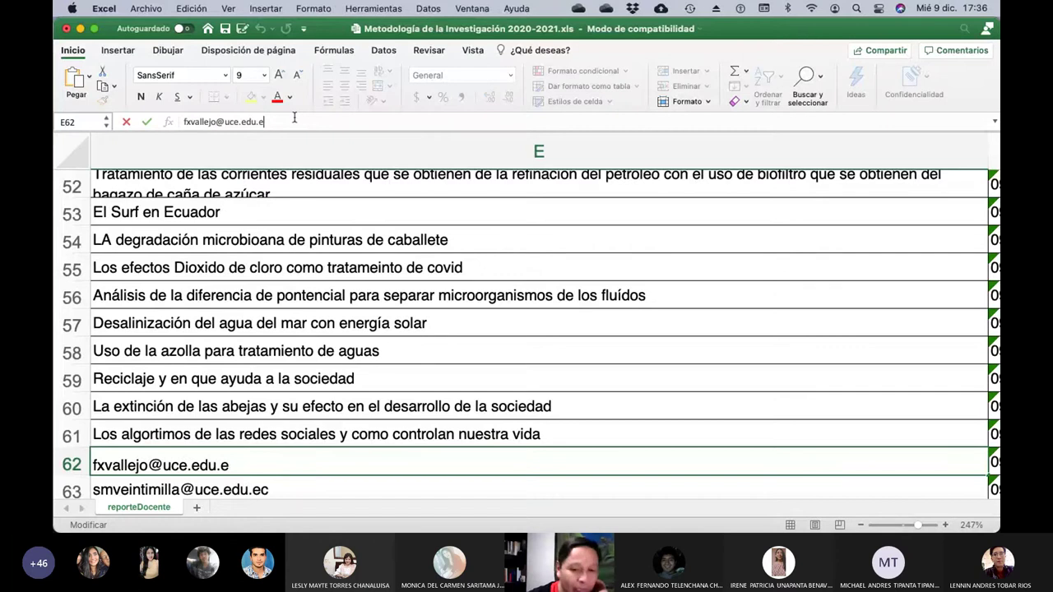
pyautogui.press('BackSpace')
pyautogui.press('BackSpace')
pyautogui.press('BackSpace')
pyautogui.press('BackSpace')
pyautogui.press('BackSpace')
pyautogui.press('BackSpace')
pyautogui.press('BackSpace')
pyautogui.press('BackSpace')
pyautogui.press('BackSpace')
pyautogui.press('BackSpace')
pyautogui.press('BackSpace')
pyautogui.press('BackSpace')
pyautogui.press('BackSpace')
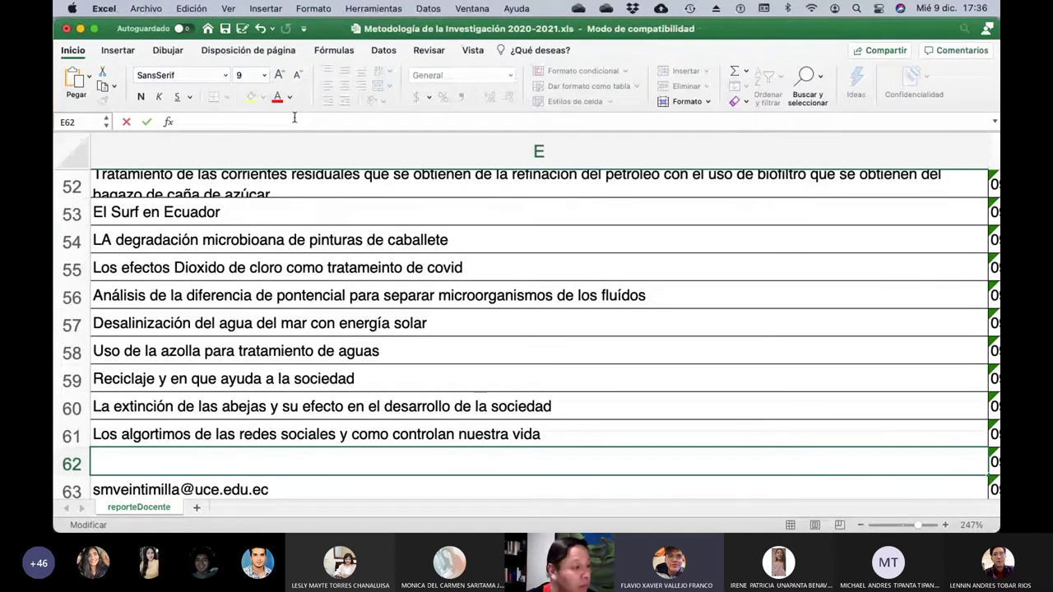
pyautogui.write('La mi')
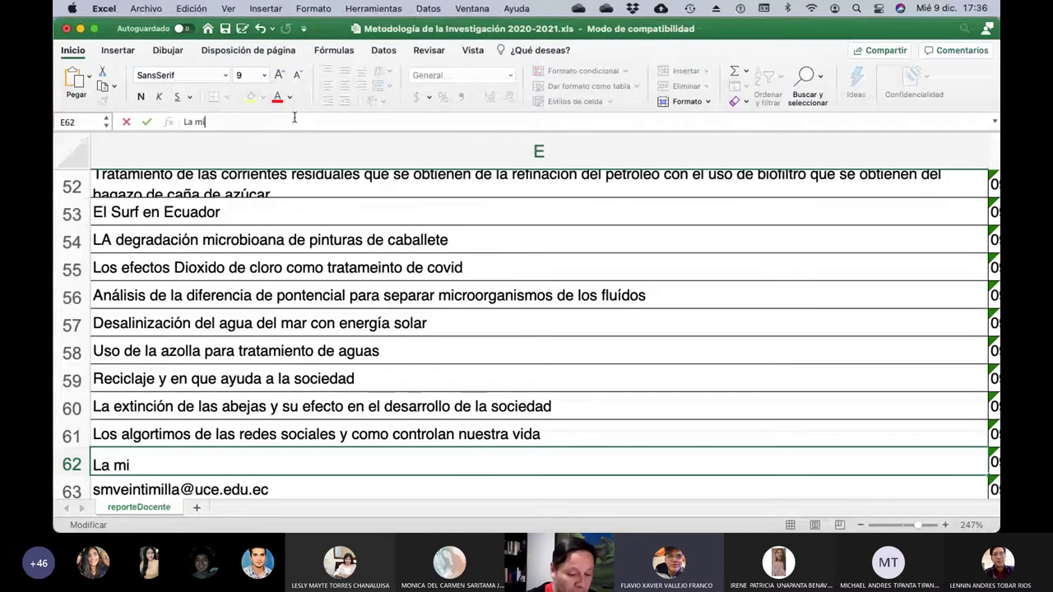
pyautogui.write('tologí')
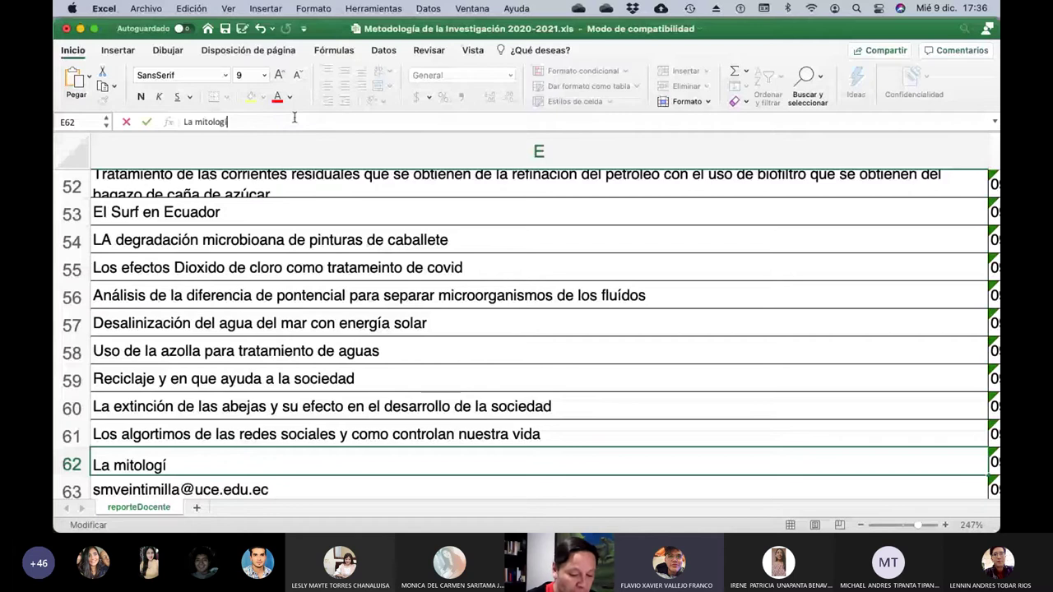
pyautogui.write('a griega pero n')
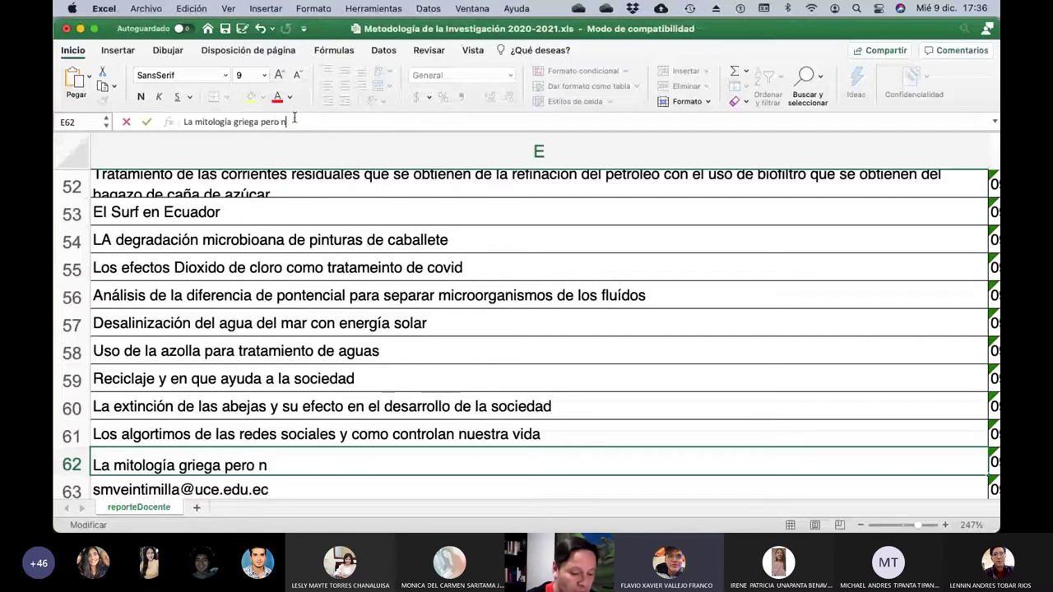
pyautogui.write('o tengo claro')
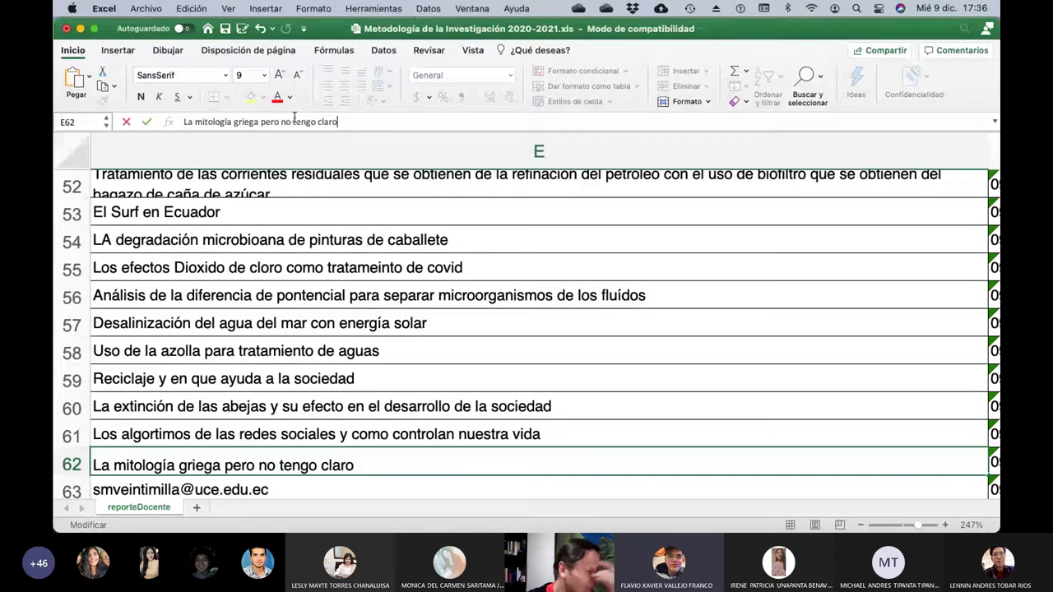
pyautogui.press('BackSpace')
pyautogui.press('BackSpace')
pyautogui.press('BackSpace')
pyautogui.press('BackSpace')
pyautogui.press('BackSpace')
pyautogui.press('BackSpace')
pyautogui.press('BackSpace')
pyautogui.press('BackSpace')
pyautogui.press('BackSpace')
pyautogui.press('BackSpace')
pyautogui.press('BackSpace')
pyautogui.press('BackSpace')
pyautogui.press('BackSpace')
pyautogui.press('BackSpace')
pyautogui.press('BackSpace')
pyautogui.press('BackSpace')
pyautogui.press('BackSpace')
pyautogui.press('BackSpace')
pyautogui.press('BackSpace')
pyautogui.press('BackSpace')
pyautogui.press('BackSpace')
pyautogui.press('BackSpace')
pyautogui.press('BackSpace')
pyautogui.press('BackSpace')
pyautogui.press('BackSpace')
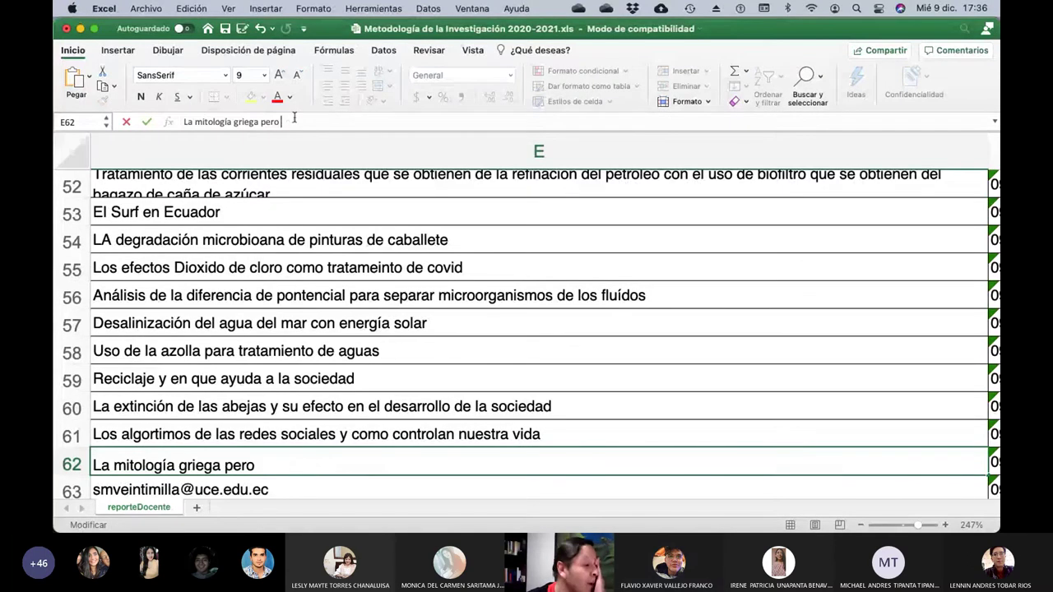
pyautogui.press('BackSpace')
pyautogui.press('BackSpace')
pyautogui.press('BackSpace')
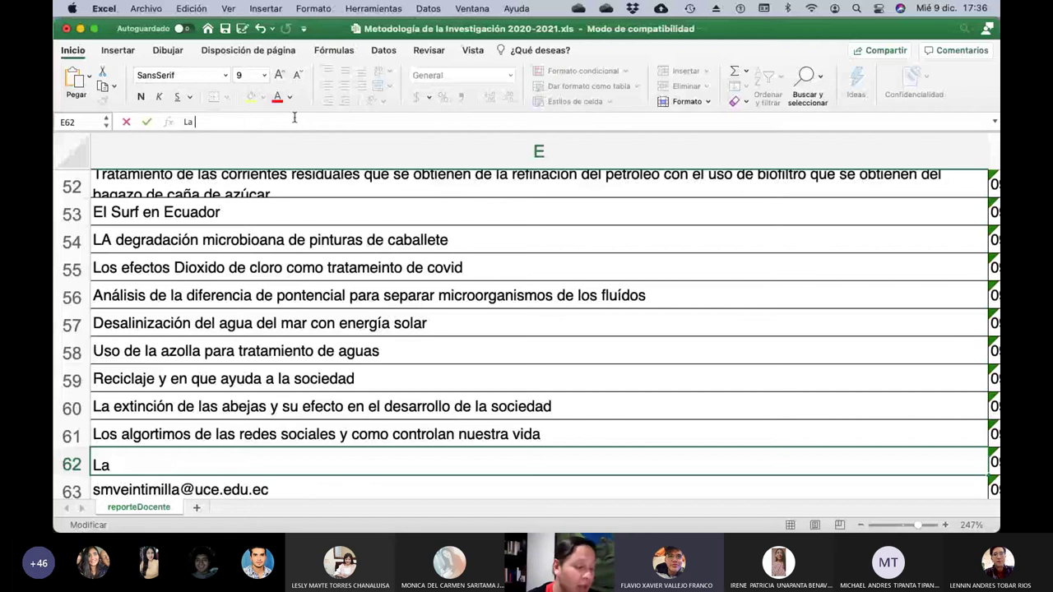
pyautogui.write('mitolo')
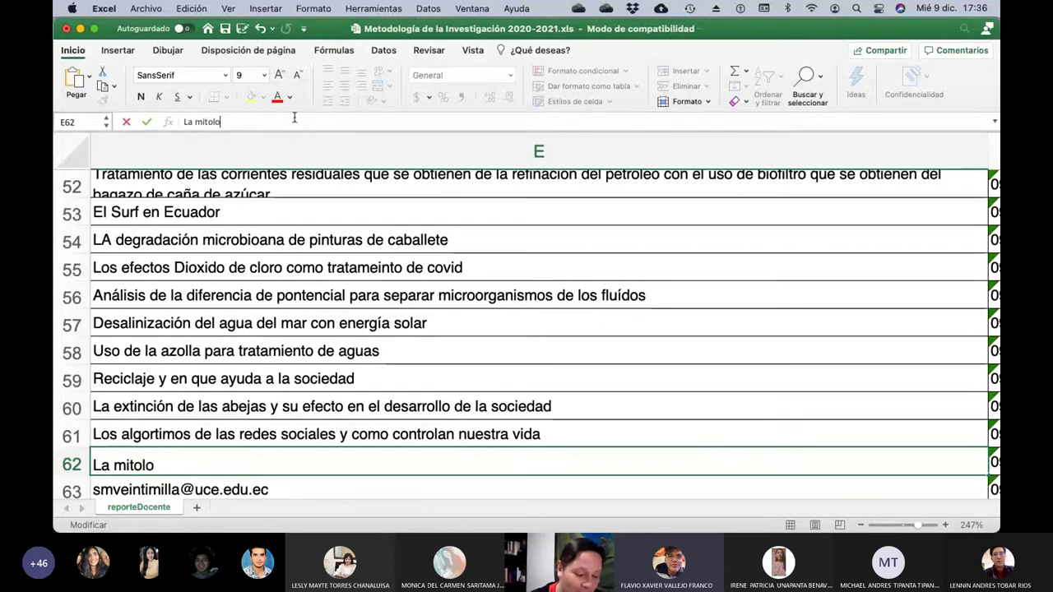
pyautogui.write('gía griega')
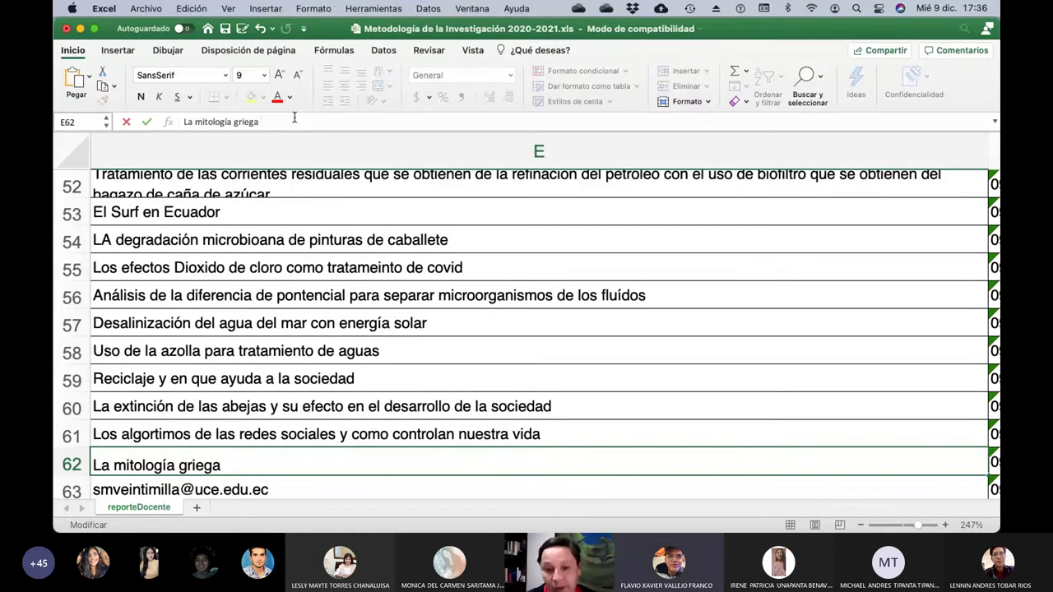
pyautogui.press('Return')
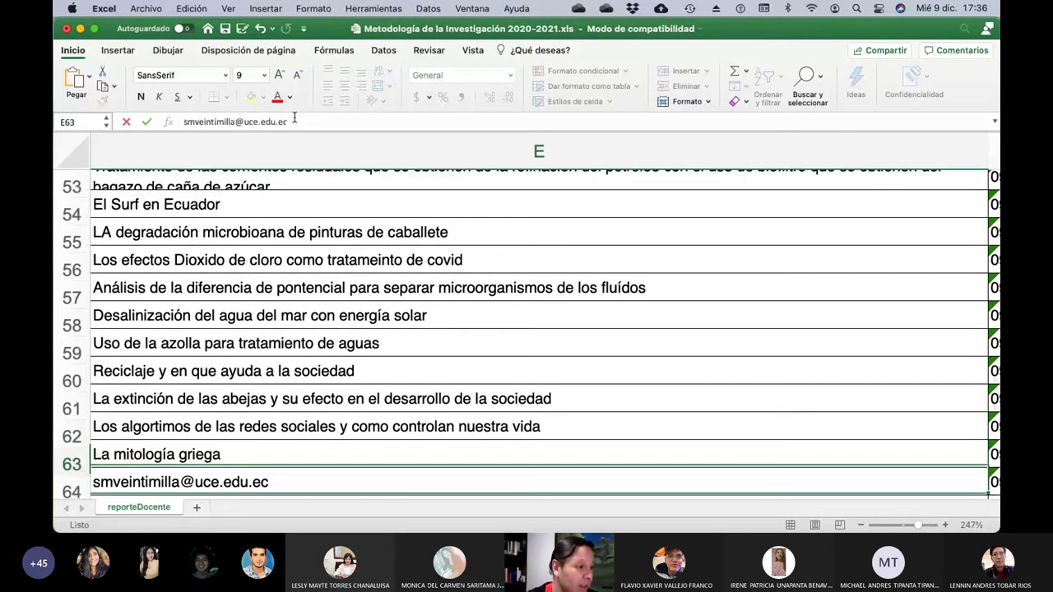
# Set E63 to 'La nanotecnlogía en la agriculutra y su slimitaciones en el Ecuador'.
pyautogui.press('Left')
pyautogui.press('Left')
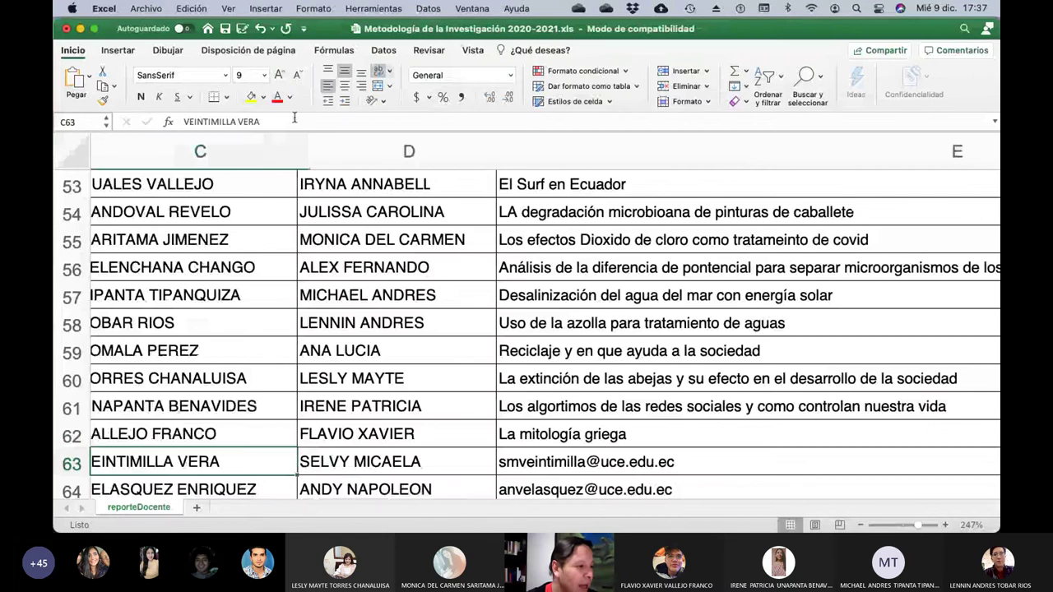
pyautogui.press('Right')
pyautogui.press('Right')
pyautogui.click(295, 121)
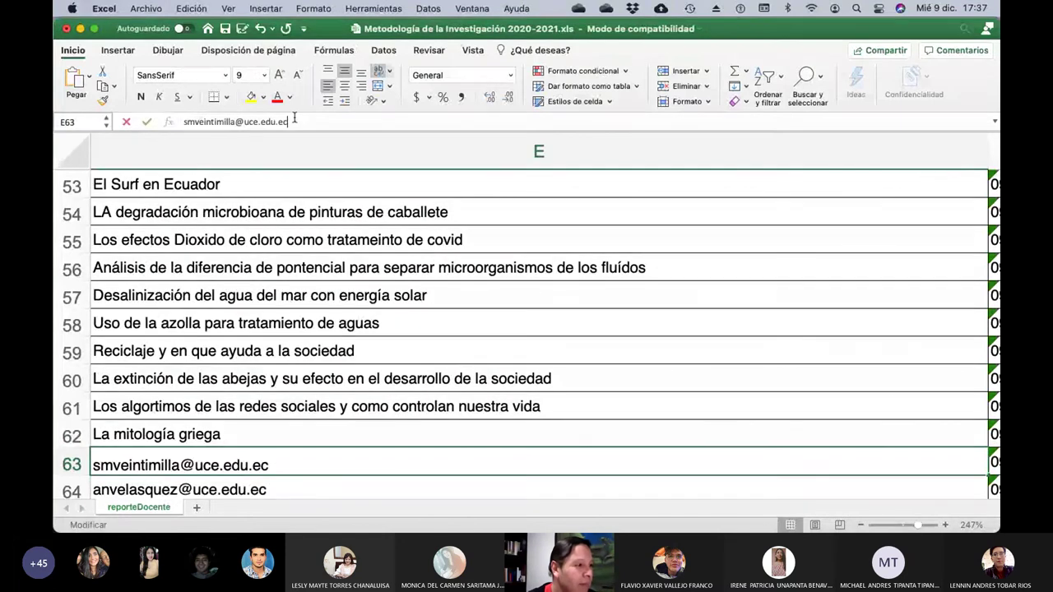
pyautogui.press('BackSpace')
pyautogui.press('BackSpace')
pyautogui.press('BackSpace')
pyautogui.press('BackSpace')
pyautogui.press('BackSpace')
pyautogui.press('BackSpace')
pyautogui.press('BackSpace')
pyautogui.press('BackSpace')
pyautogui.press('BackSpace')
pyautogui.press('BackSpace')
pyautogui.press('BackSpace')
pyautogui.press('BackSpace')
pyautogui.press('BackSpace')
pyautogui.press('BackSpace')
pyautogui.press('BackSpace')
pyautogui.press('BackSpace')
pyautogui.press('BackSpace')
pyautogui.press('BackSpace')
pyautogui.press('BackSpace')
pyautogui.press('BackSpace')
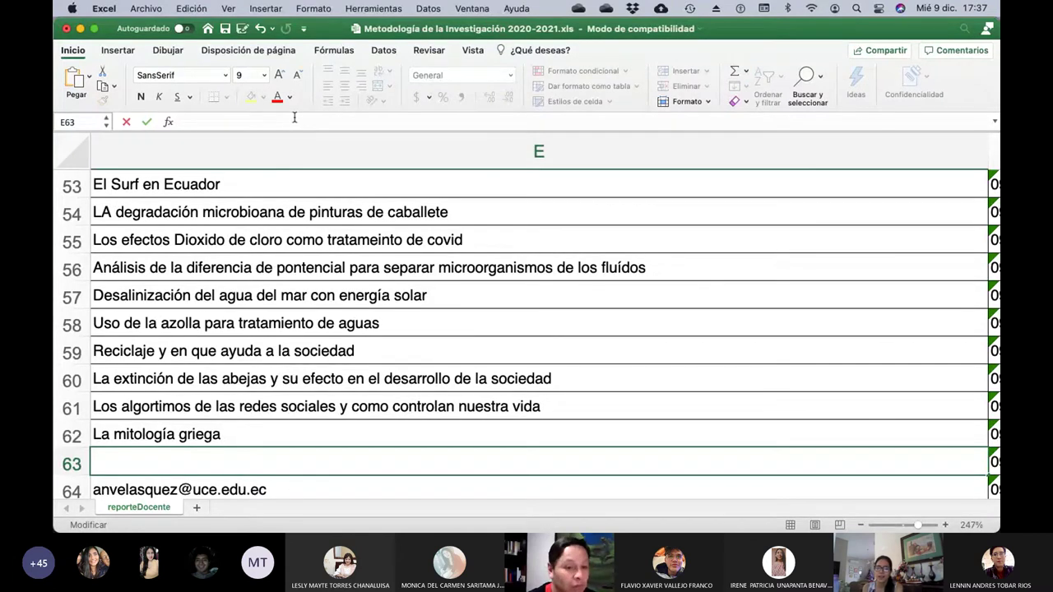
pyautogui.write('La na')
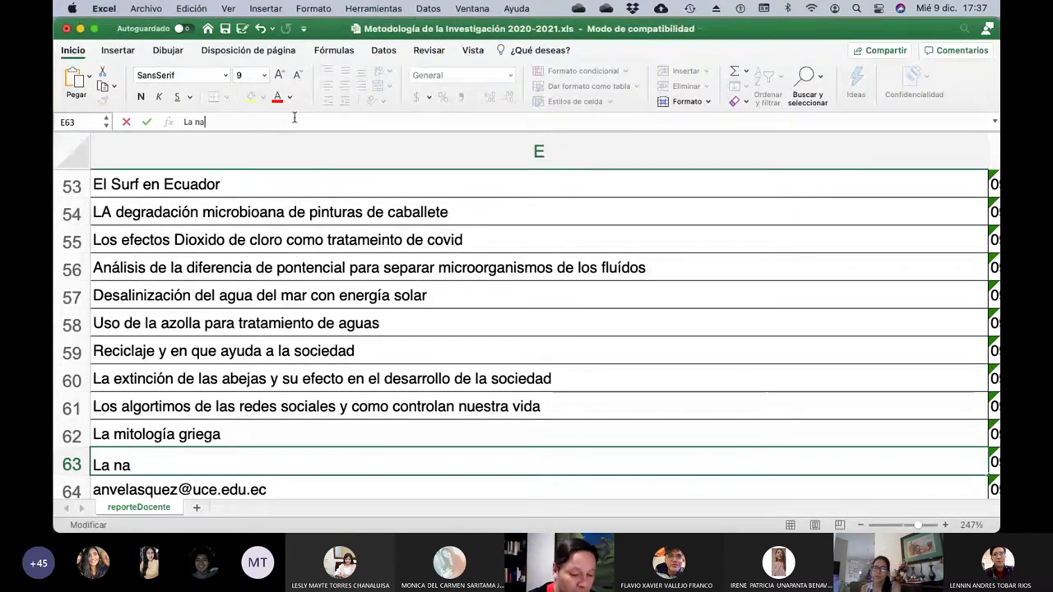
pyautogui.write('notecnlogía ')
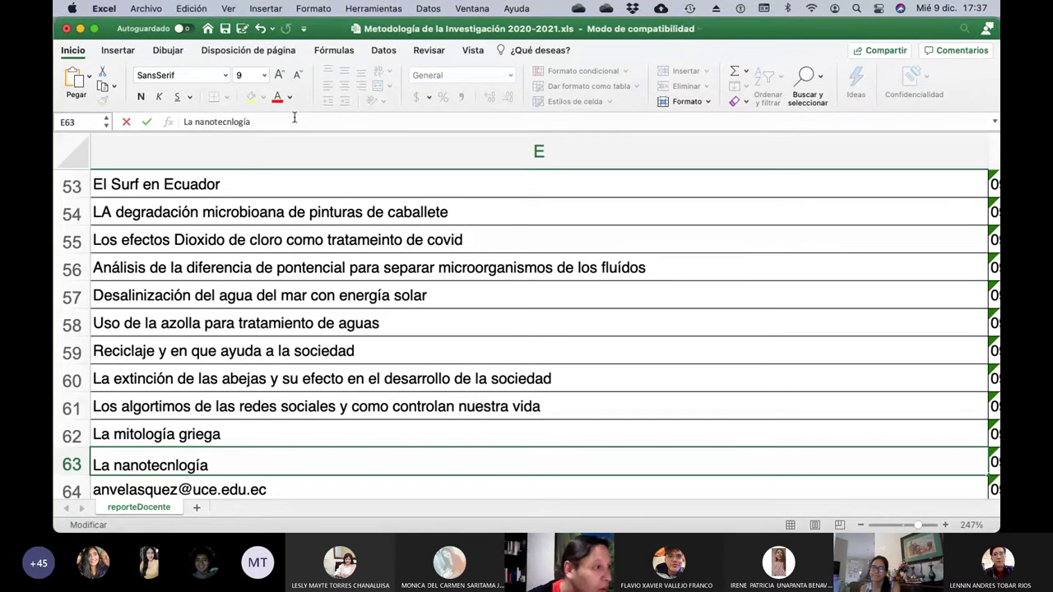
pyautogui.write('en la agriculutra')
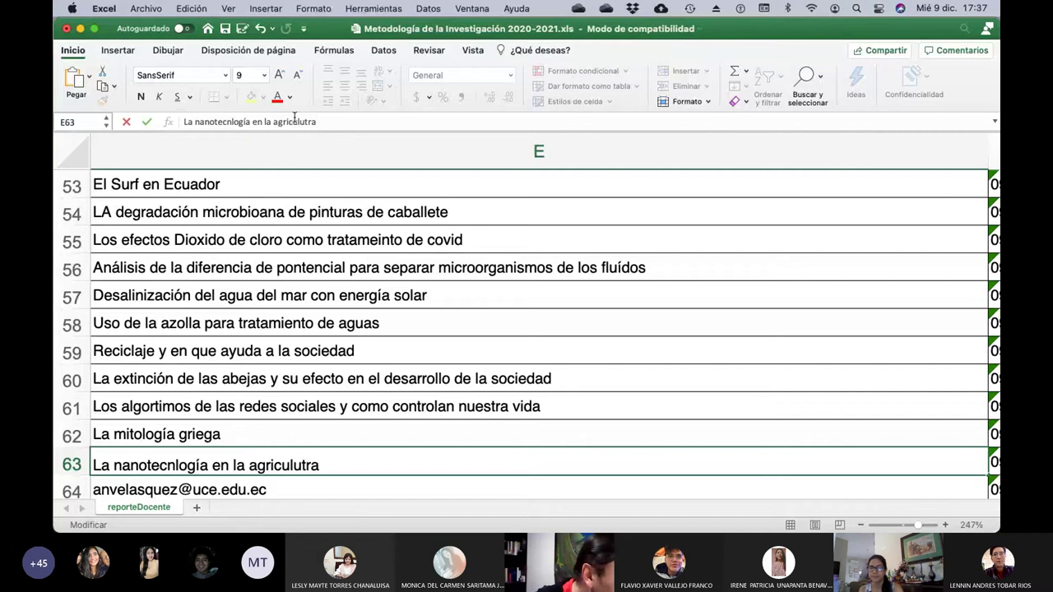
pyautogui.write(' y su slimit')
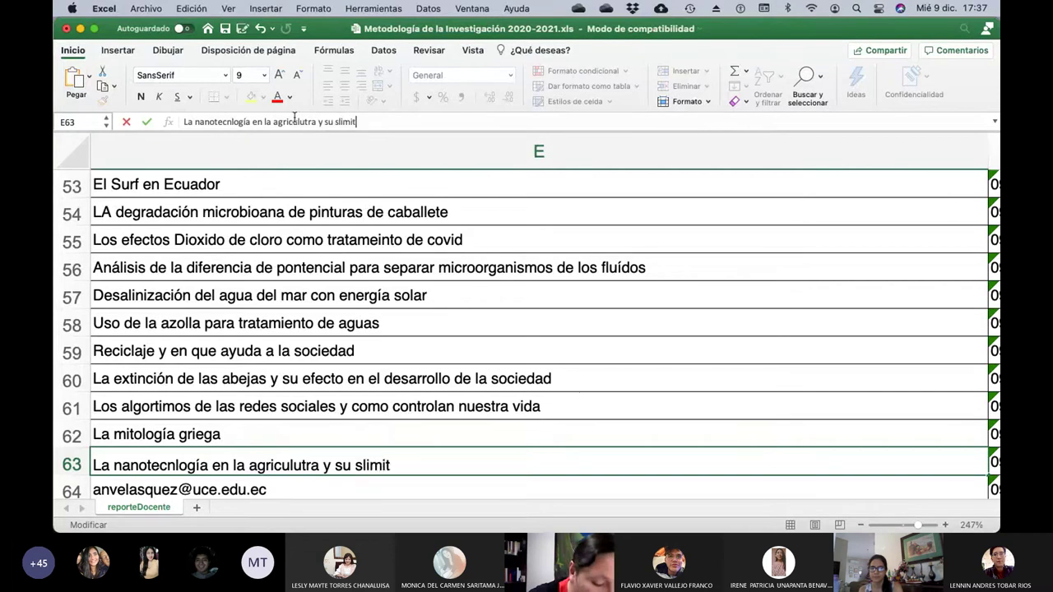
pyautogui.write('aciones en el Ecuador')
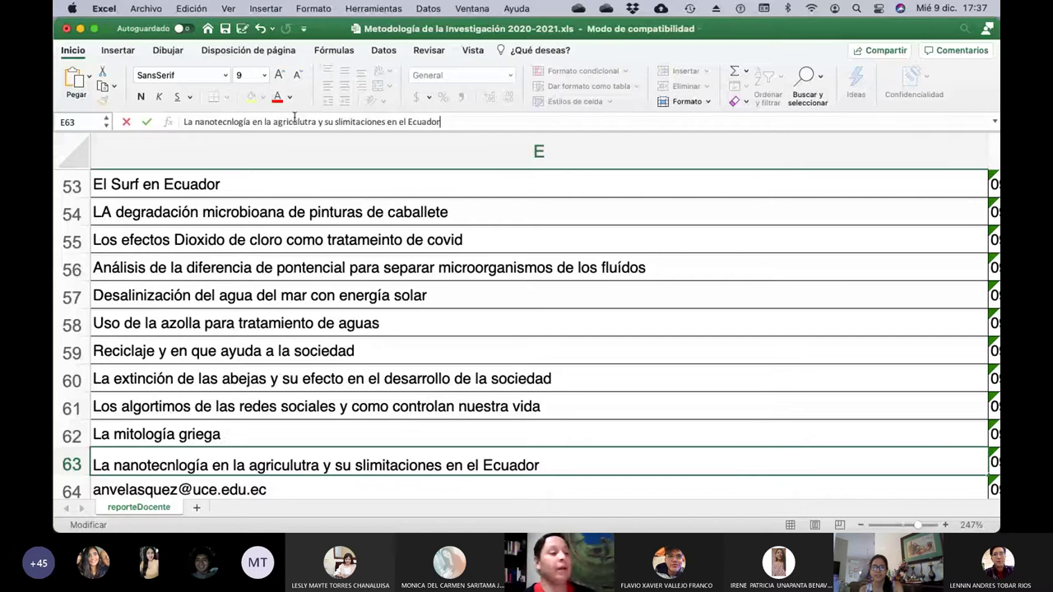
pyautogui.press('Return')
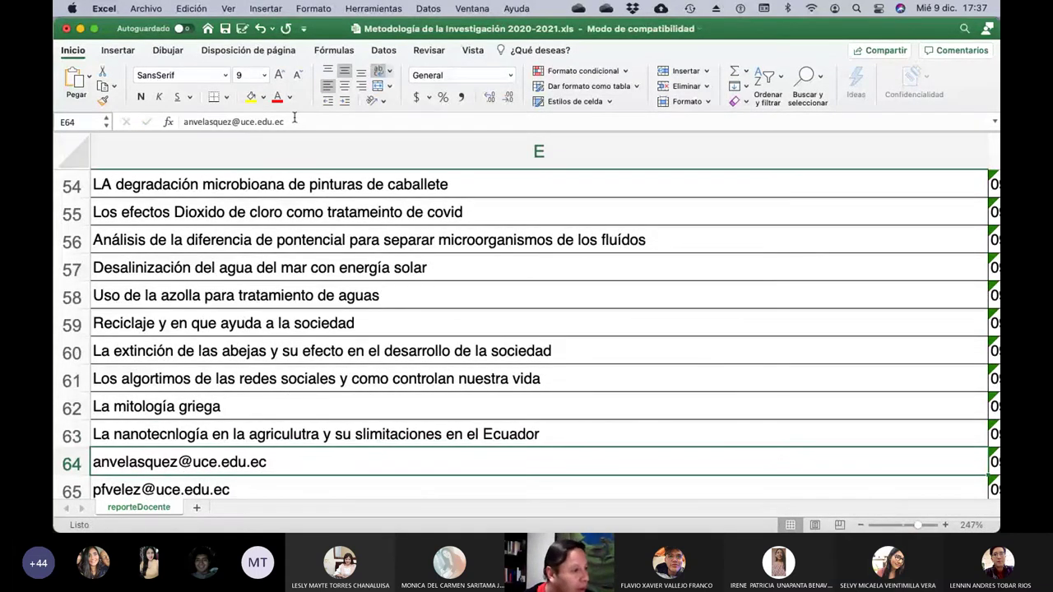
# Set E64 to 'Video juegos en linea como herramienta de ejercicio mental y como fuente de dinero en corto tiempo'.
pyautogui.press('Left')
pyautogui.press('Left')
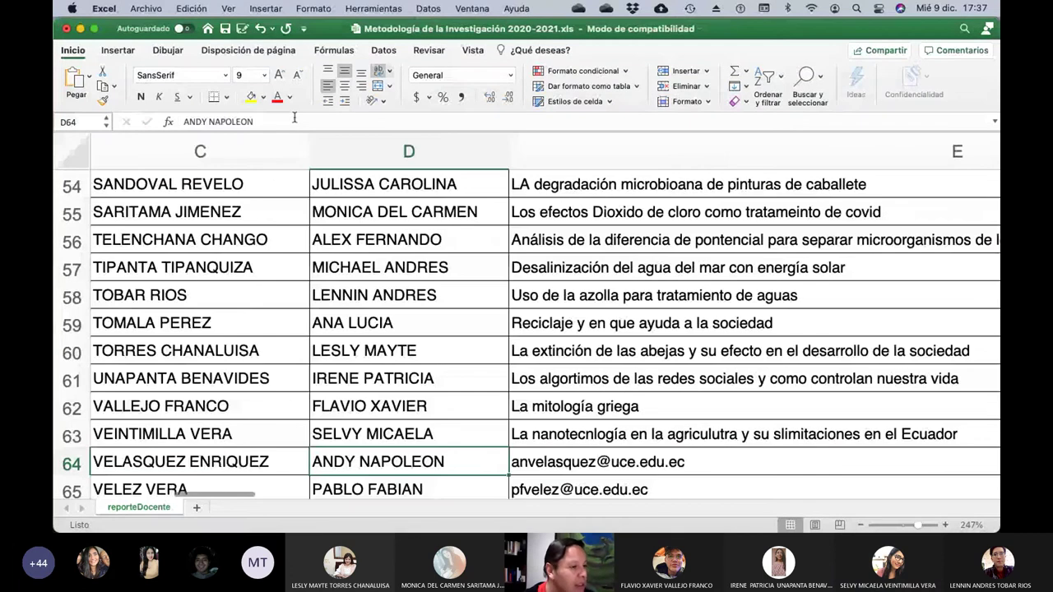
pyautogui.press('Right')
pyautogui.press('Right')
pyautogui.click(294, 121)
pyautogui.press('BackSpace')
pyautogui.press('BackSpace')
pyautogui.press('BackSpace')
pyautogui.press('BackSpace')
pyautogui.press('BackSpace')
pyautogui.press('BackSpace')
pyautogui.press('BackSpace')
pyautogui.press('BackSpace')
pyautogui.press('BackSpace')
pyautogui.press('BackSpace')
pyautogui.press('BackSpace')
pyautogui.press('BackSpace')
pyautogui.press('BackSpace')
pyautogui.press('BackSpace')
pyautogui.press('BackSpace')
pyautogui.press('BackSpace')
pyautogui.press('BackSpace')
pyautogui.press('BackSpace')
pyautogui.press('BackSpace')
pyautogui.press('BackSpace')
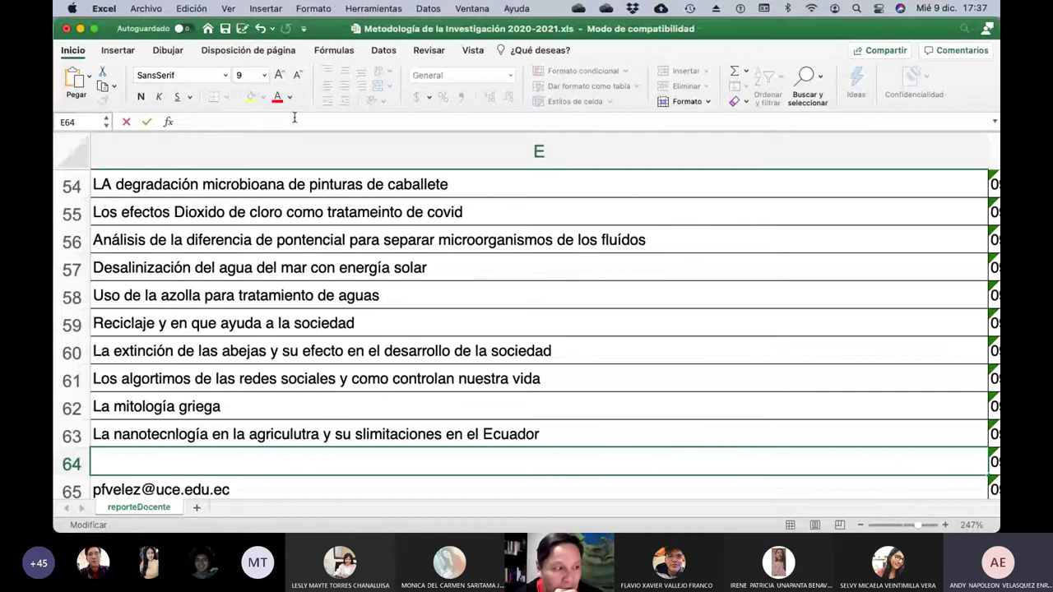
pyautogui.write('Vid')
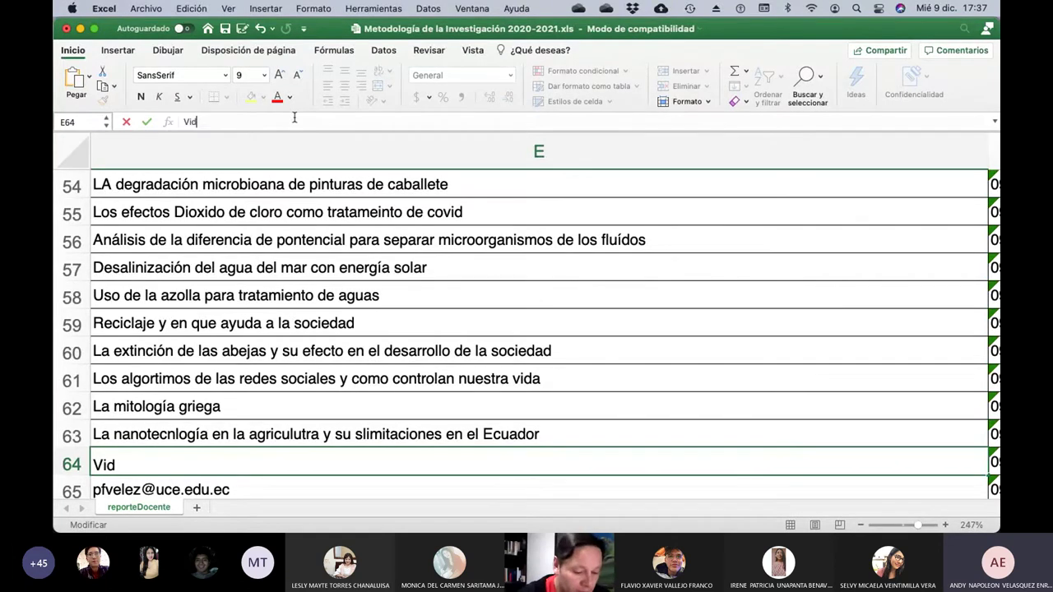
pyautogui.write('eo juegos en l')
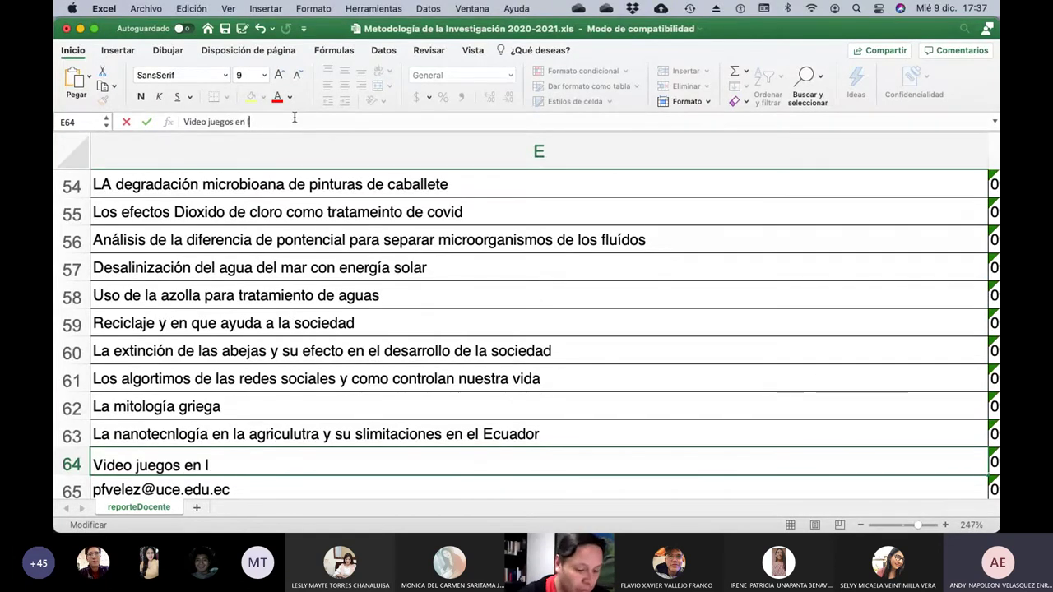
pyautogui.write('inea como herr')
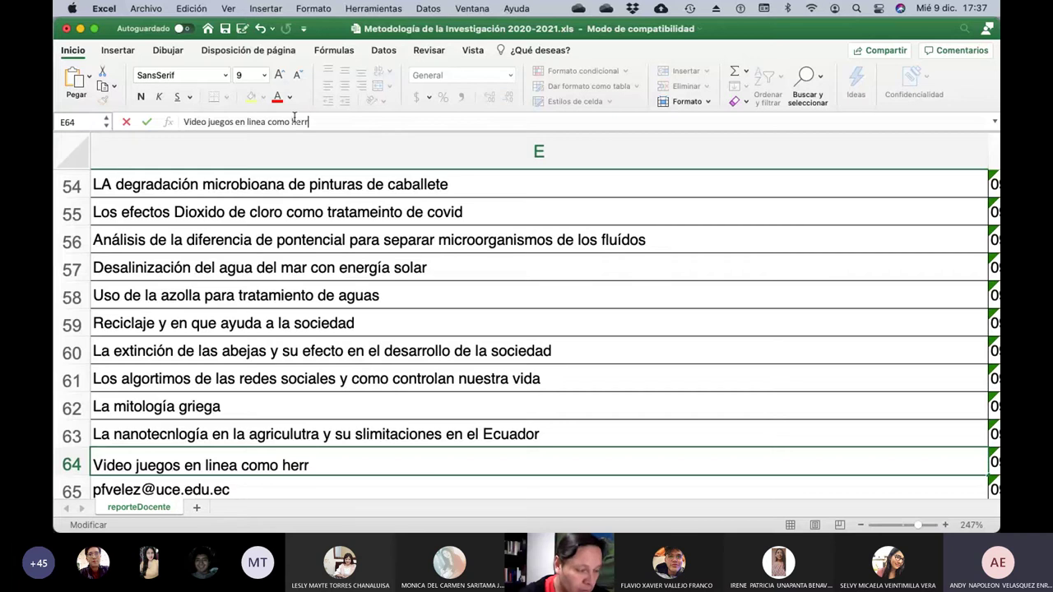
pyautogui.write('amienta de ejercicos m')
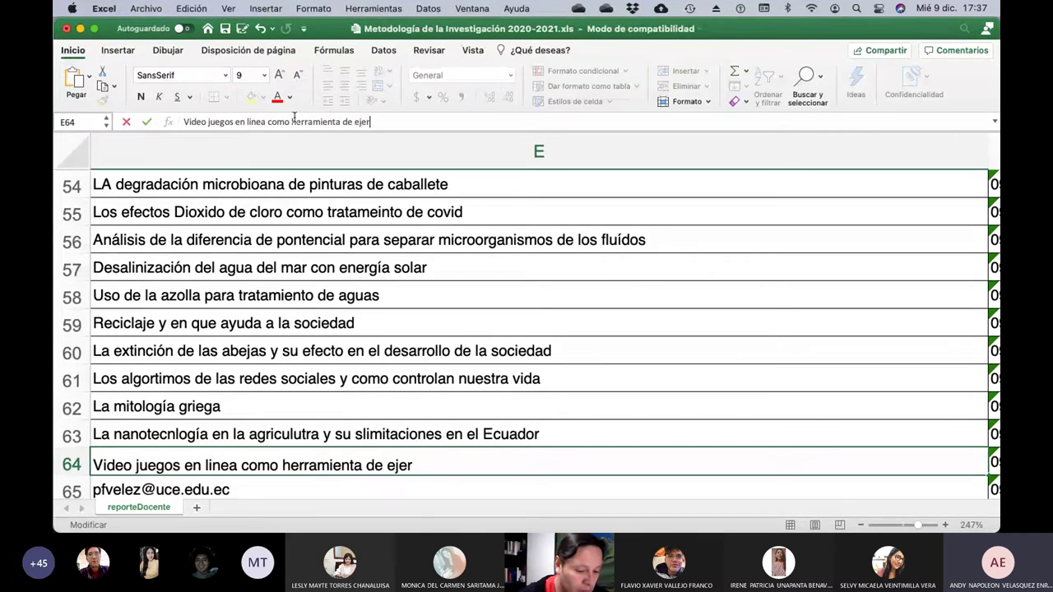
pyautogui.press('BackSpace')
pyautogui.press('BackSpace')
pyautogui.press('BackSpace')
pyautogui.press('BackSpace')
pyautogui.press('BackSpace')
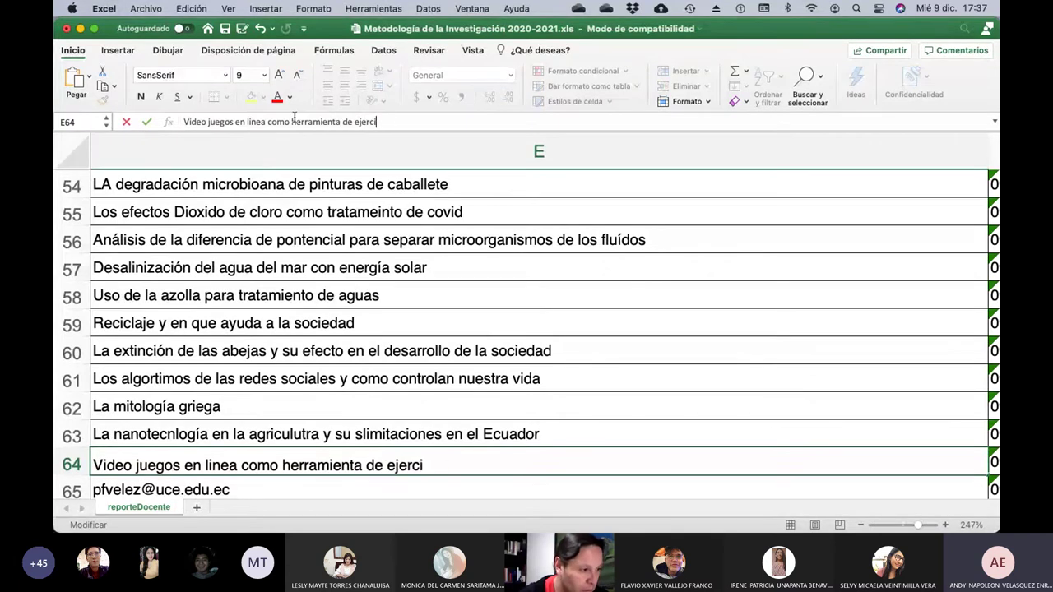
pyautogui.write('cio mental ')
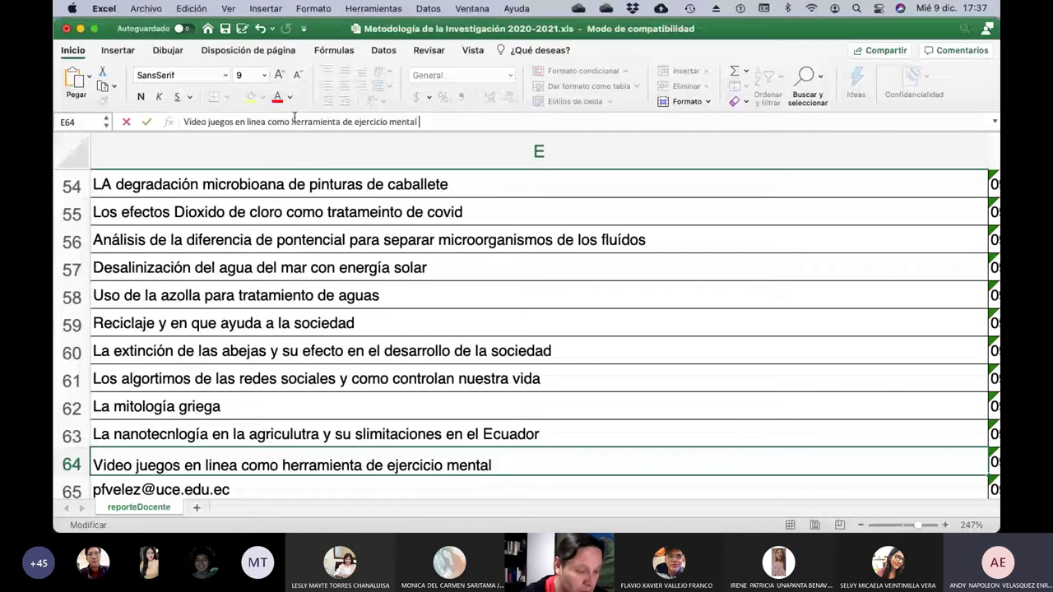
pyautogui.write('y como fuente de dinero pae')
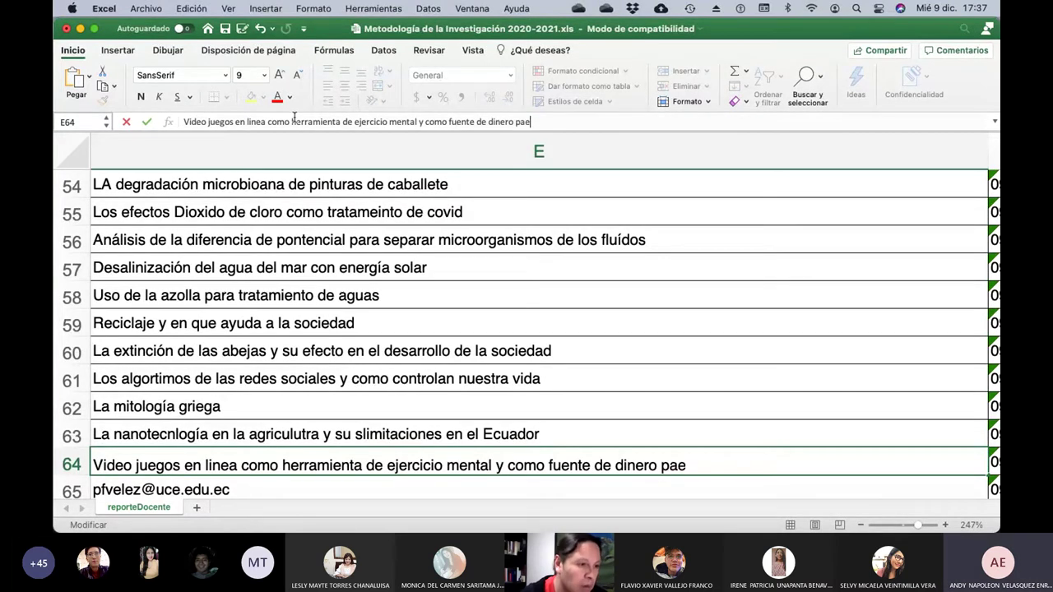
pyautogui.press('BackSpace')
pyautogui.press('BackSpace')
pyautogui.press('BackSpace')
pyautogui.write('en cor')
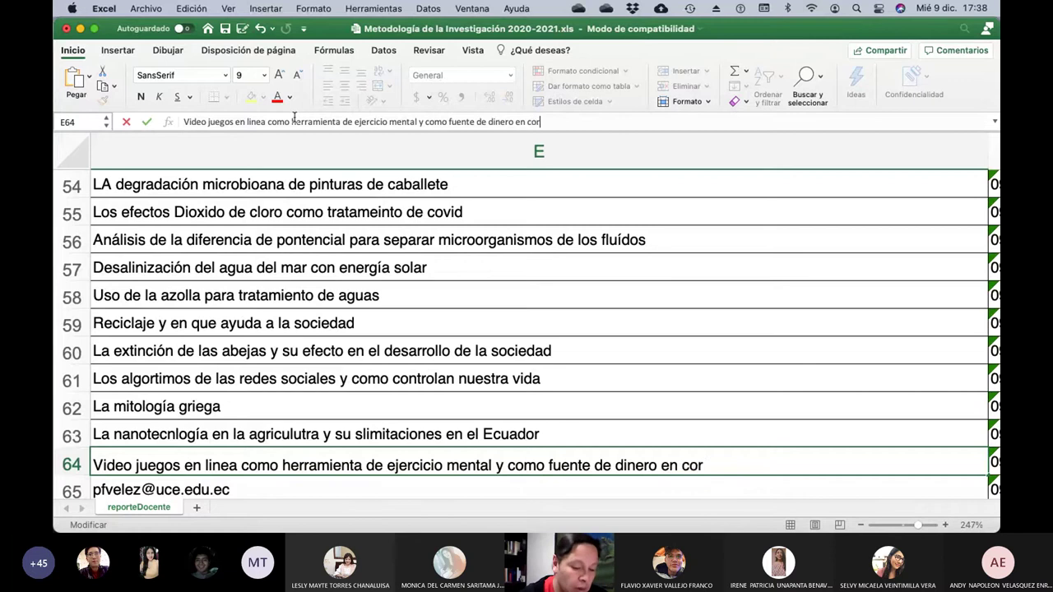
pyautogui.write('to tiempo')
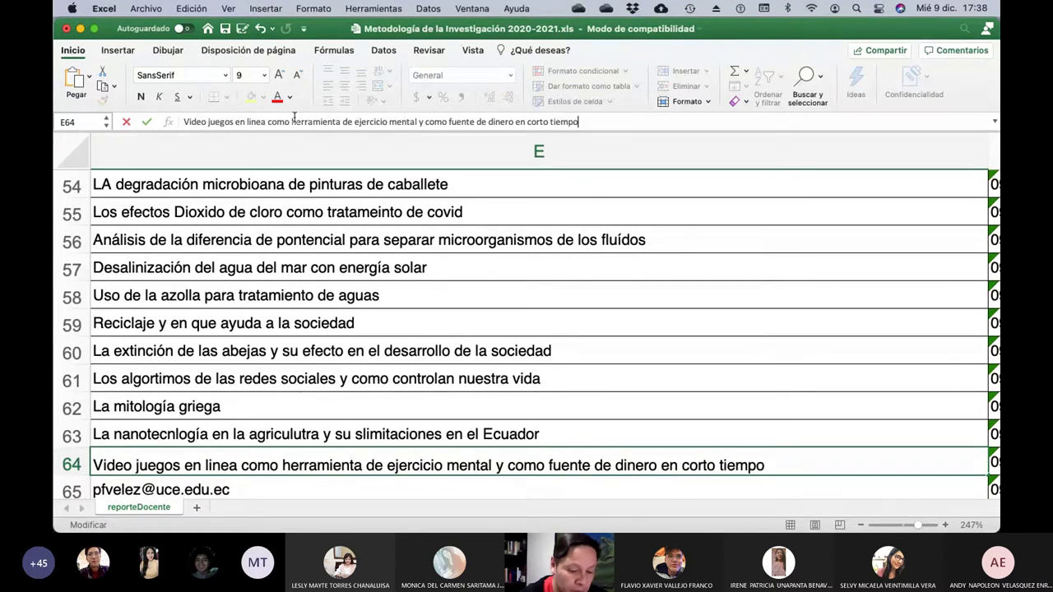
pyautogui.press('Return')
pyautogui.press('Left')
pyautogui.press('Left')
pyautogui.press('Left')
pyautogui.press('Left')
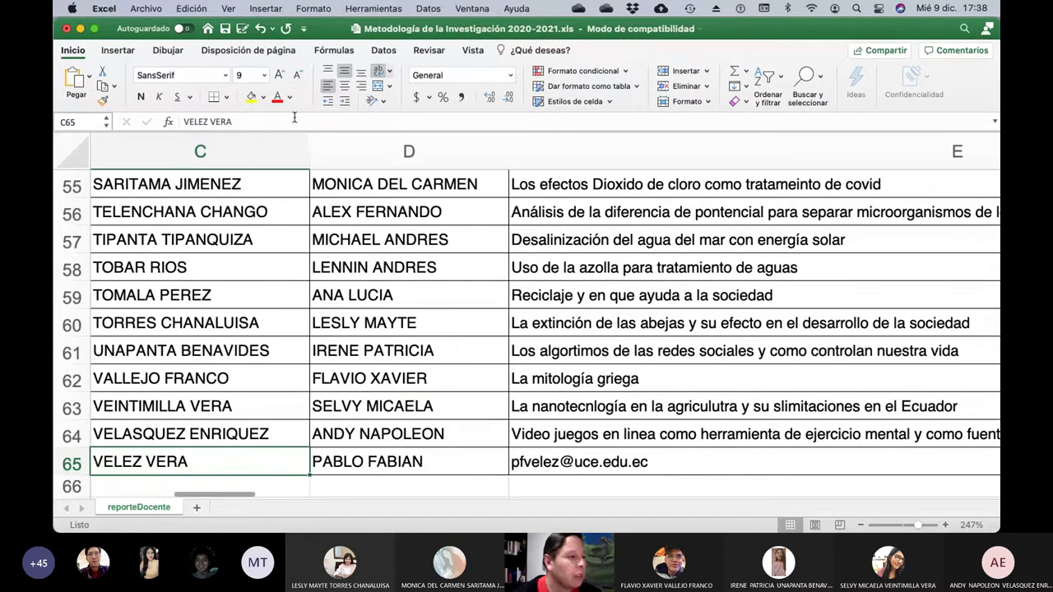
# Overwrite E65's e-mail with 'La medicina ancestral ecuatoriana y su eficacia y cuidados'.
pyautogui.press('Right')
pyautogui.press('Right')
pyautogui.press('Right')
pyautogui.press('Right')
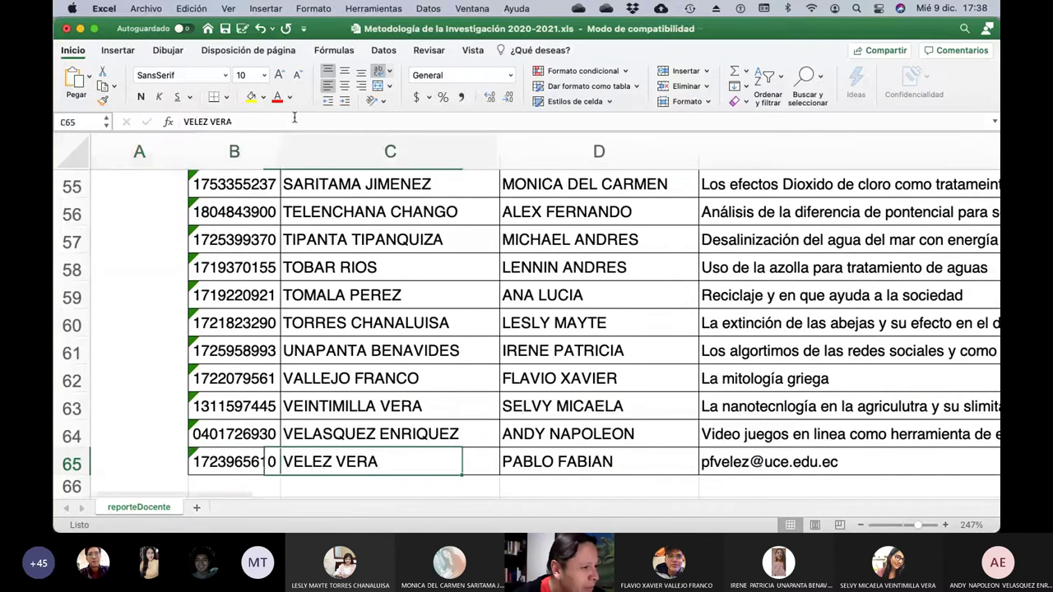
pyautogui.click(293, 117)
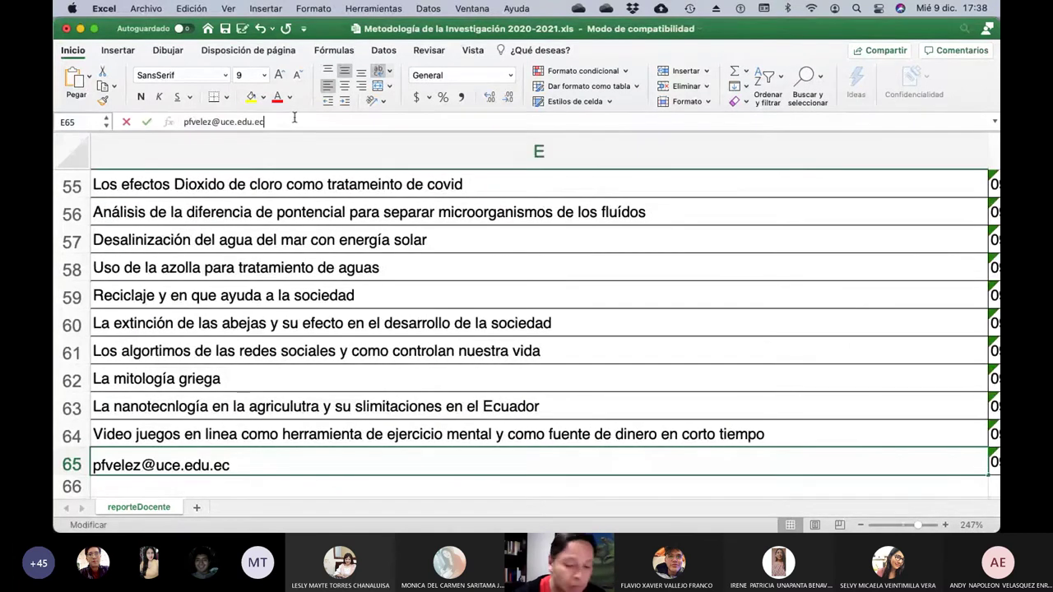
pyautogui.press('BackSpace')
pyautogui.press('BackSpace')
pyautogui.press('BackSpace')
pyautogui.press('BackSpace')
pyautogui.press('BackSpace')
pyautogui.press('BackSpace')
pyautogui.press('BackSpace')
pyautogui.press('BackSpace')
pyautogui.press('BackSpace')
pyautogui.press('BackSpace')
pyautogui.press('BackSpace')
pyautogui.press('BackSpace')
pyautogui.press('BackSpace')
pyautogui.press('BackSpace')
pyautogui.press('BackSpace')
pyautogui.press('BackSpace')
pyautogui.press('BackSpace')
pyautogui.press('BackSpace')
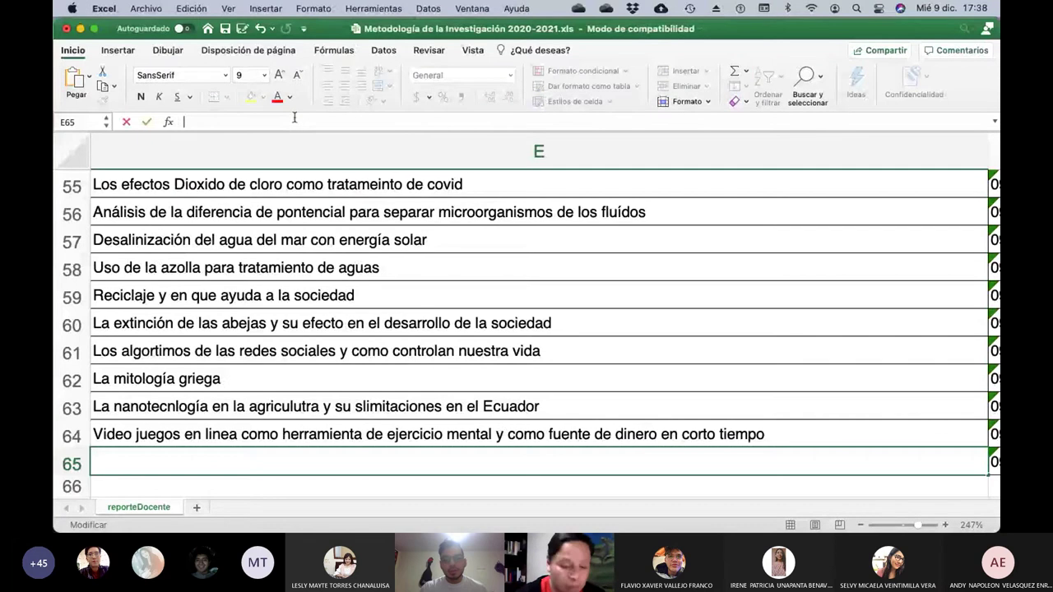
pyautogui.write('La medicina ')
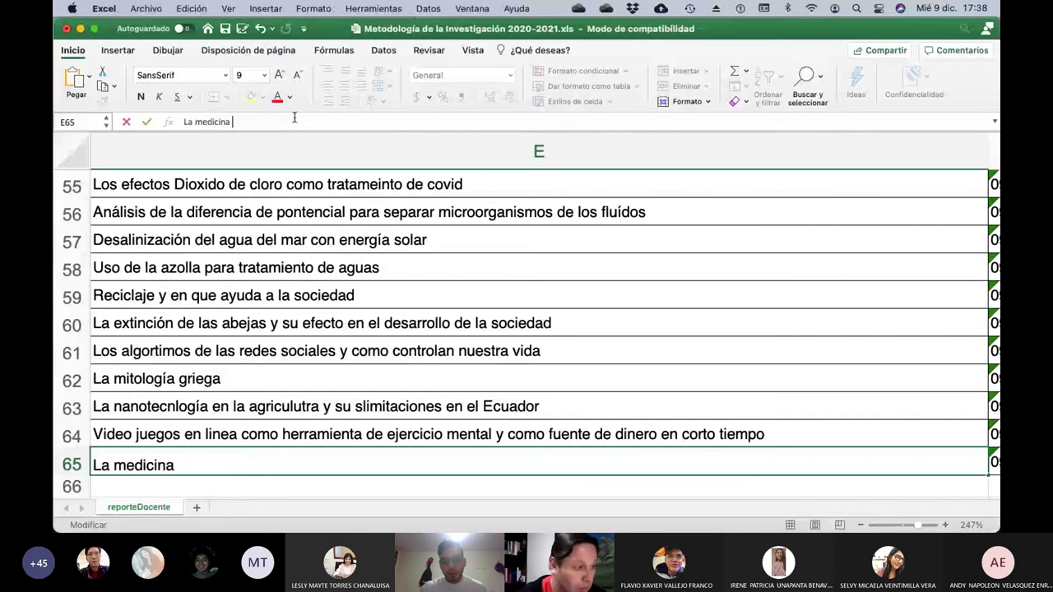
pyautogui.write('anse')
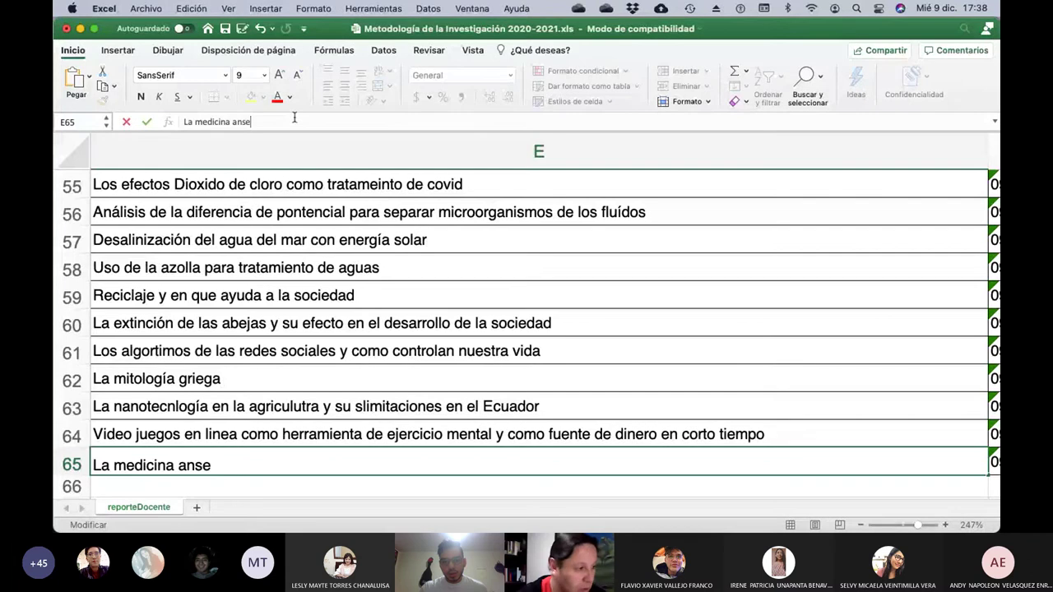
pyautogui.press('BackSpace')
pyautogui.press('BackSpace')
pyautogui.write('ces')
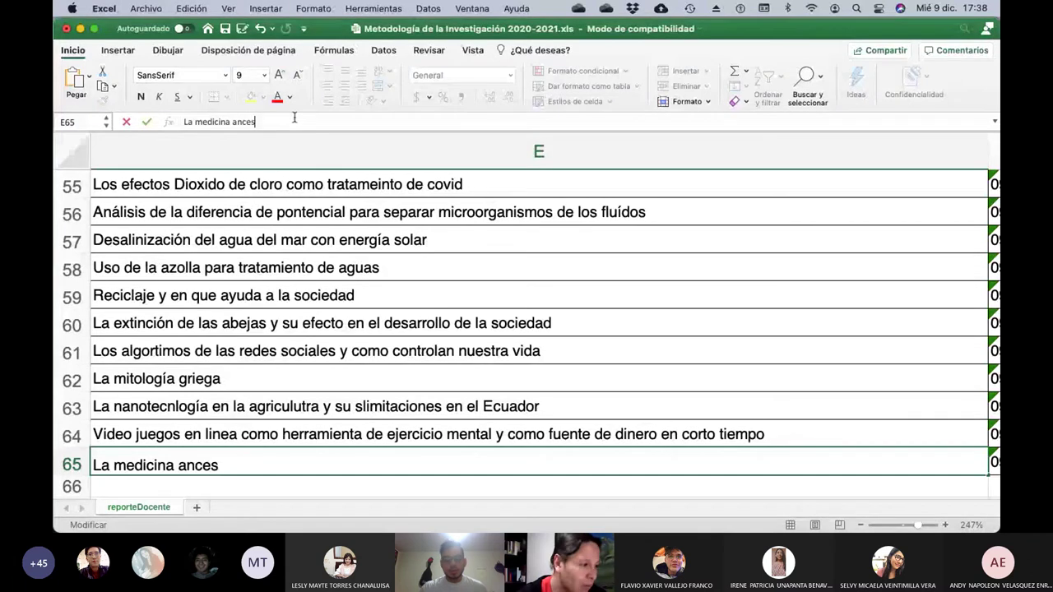
pyautogui.write('tral ecu')
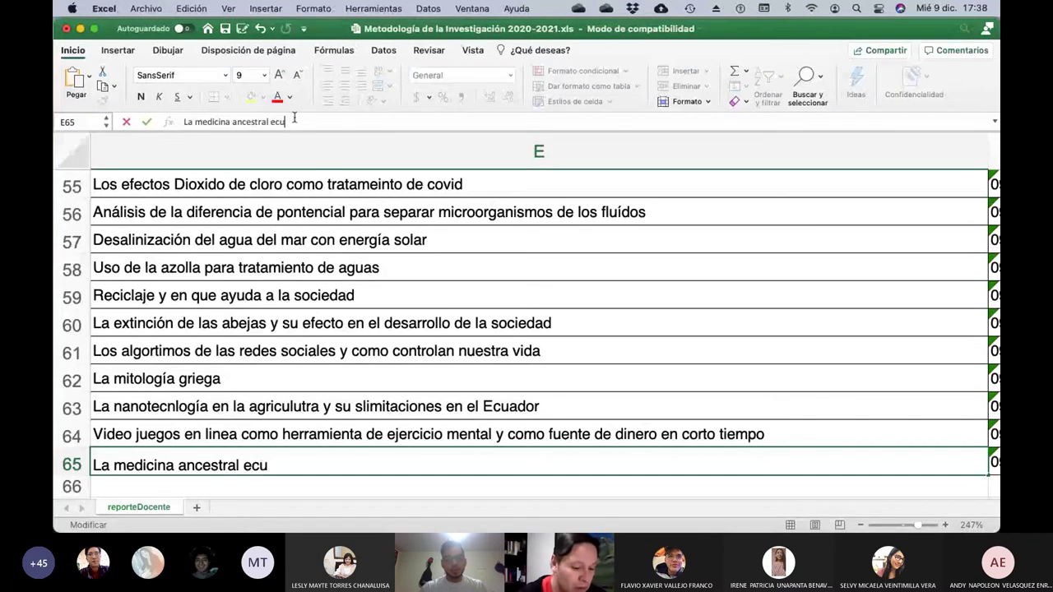
pyautogui.write('atoriana ')
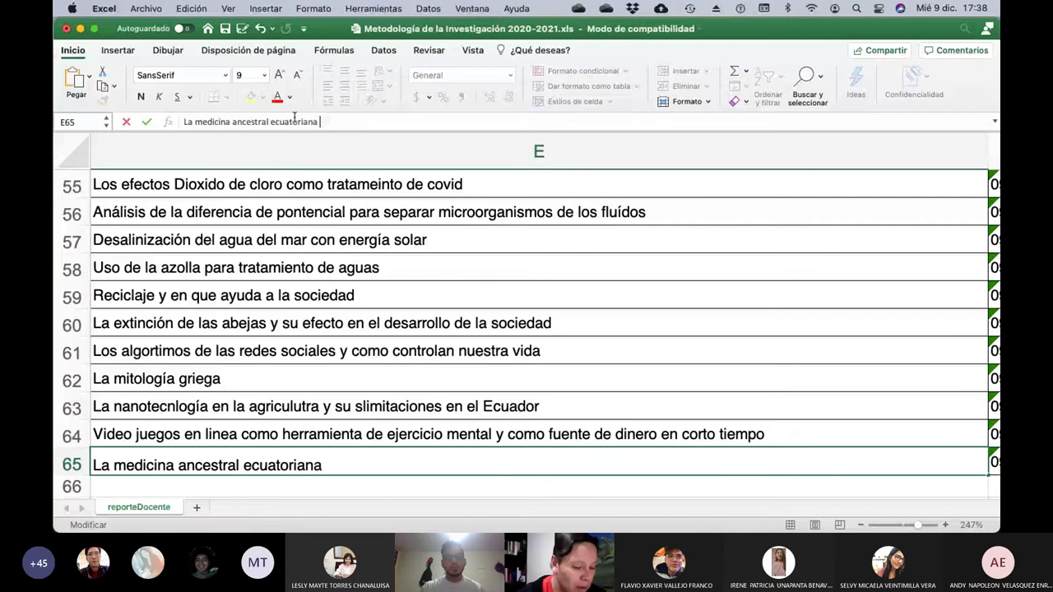
pyautogui.write('y su eficacia')
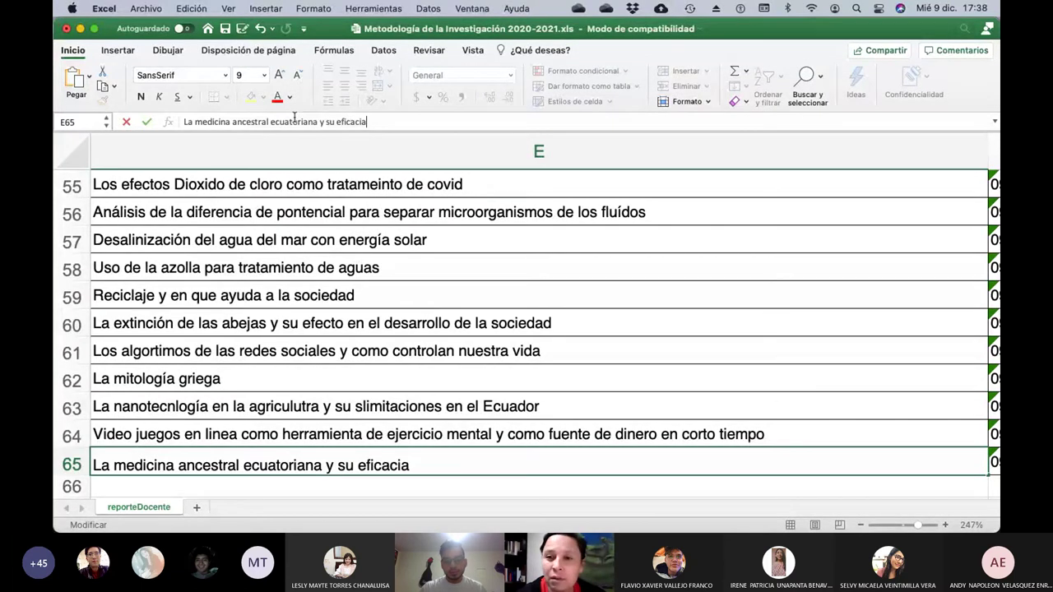
pyautogui.write(' y cu')
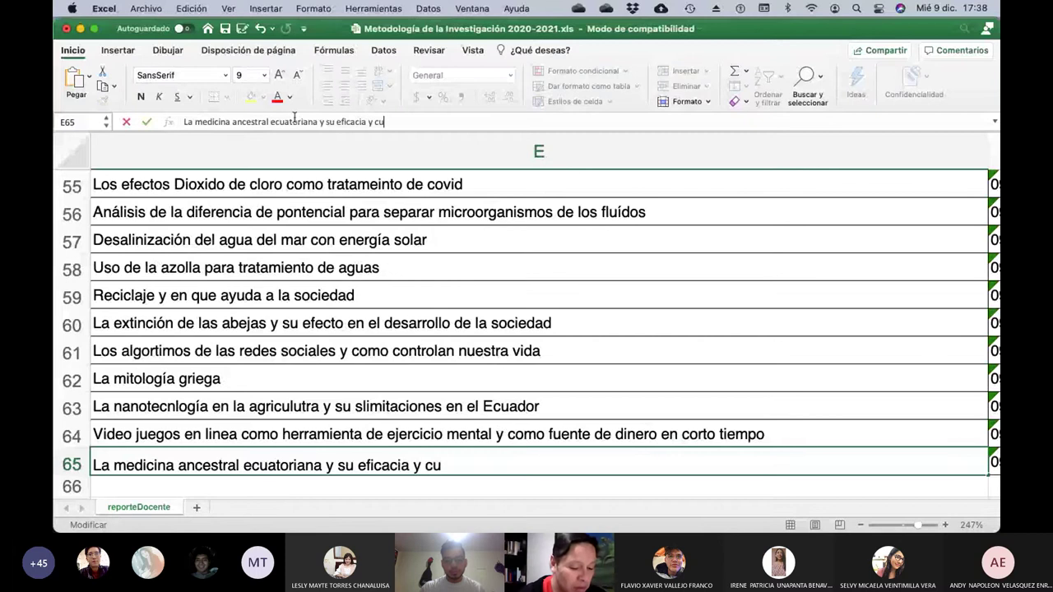
pyautogui.write('idados')
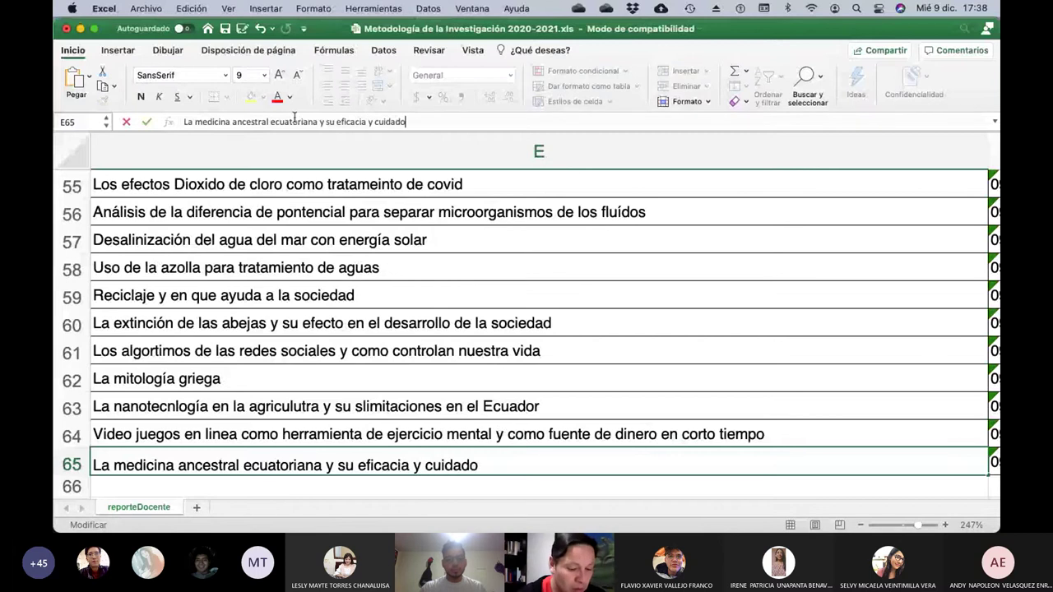
pyautogui.press('Return')
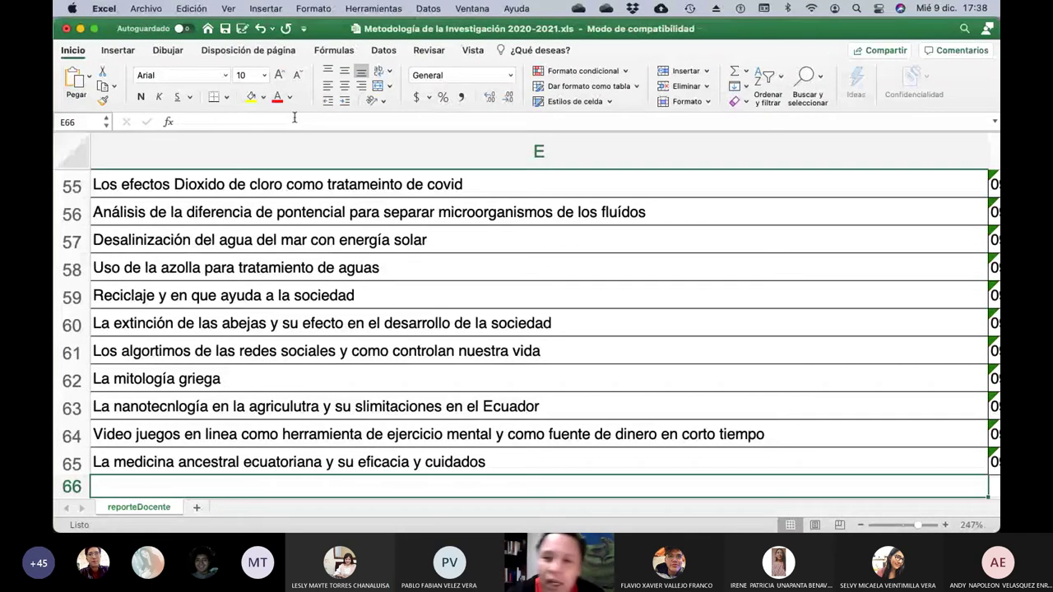
# Move to cell D66 to begin the new student's row.
pyautogui.press('Left')
pyautogui.press('Left')
pyautogui.press('Left')
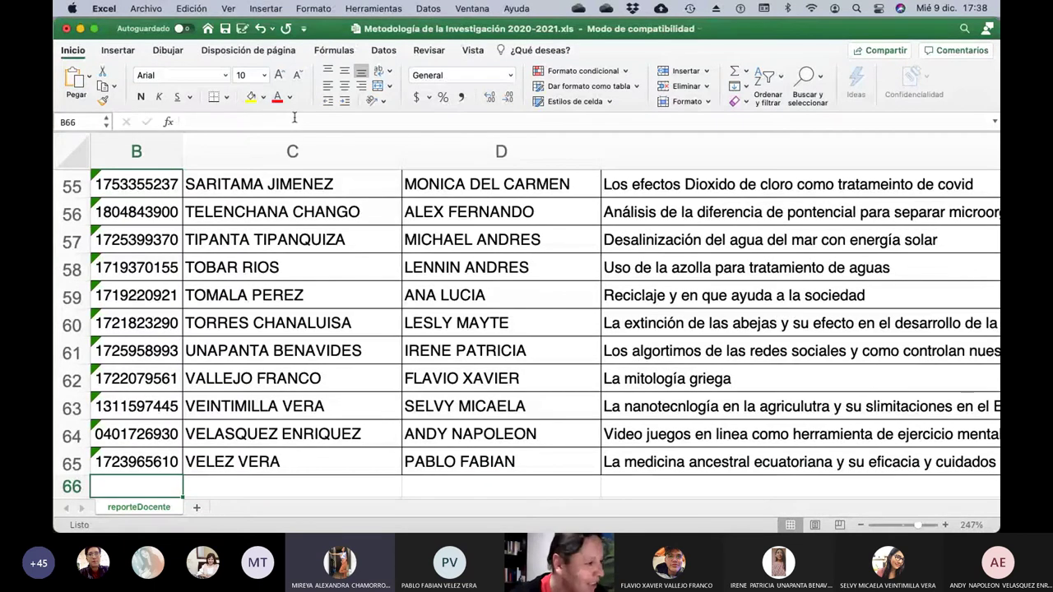
pyautogui.press('Right')
pyautogui.press('Right')
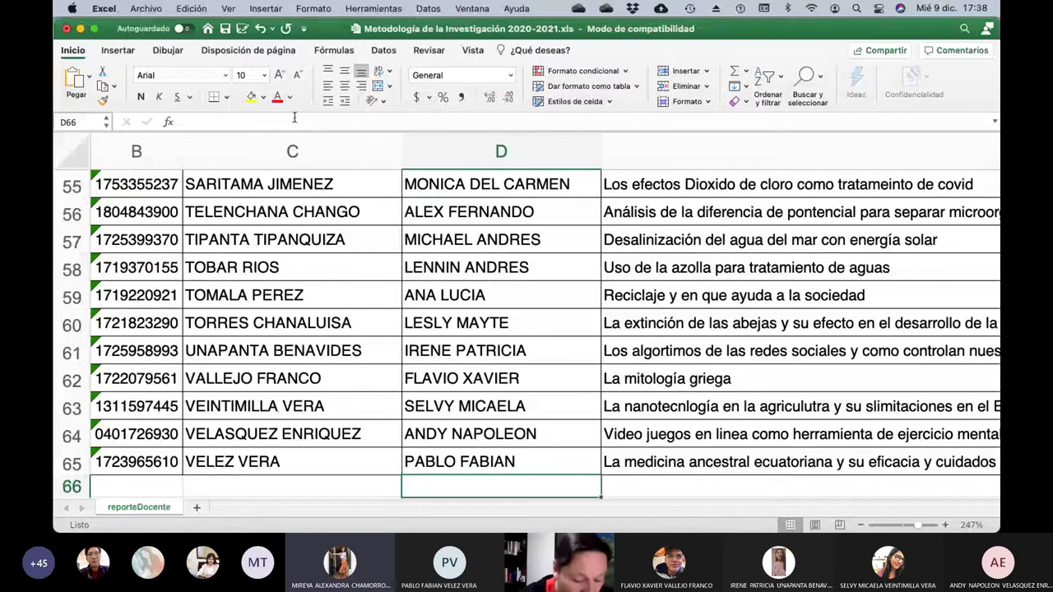
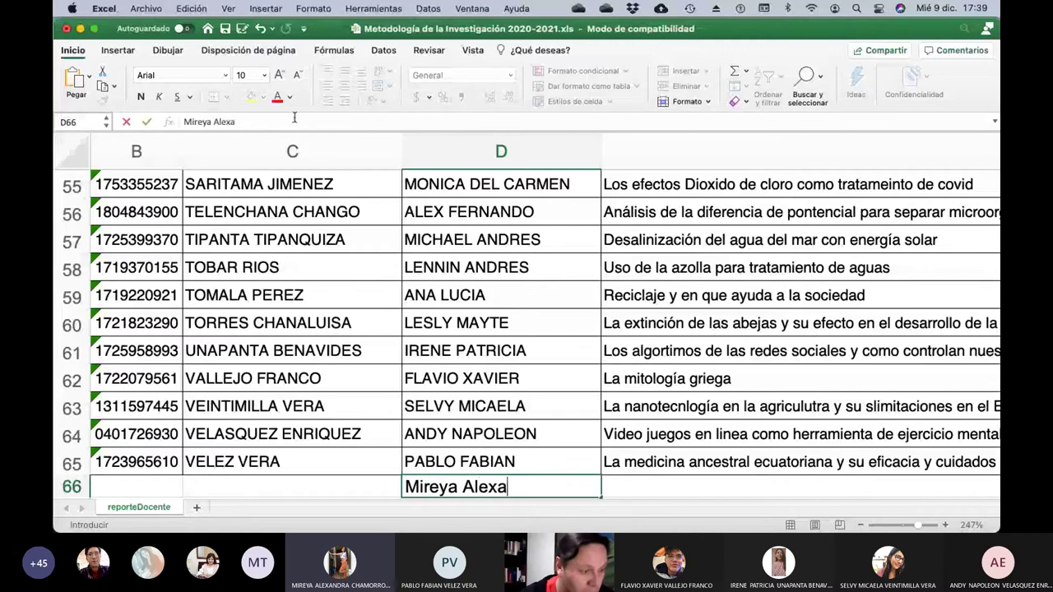
# Enter the new student's given names in D66 and surnames in C66.
pyautogui.press('Left')
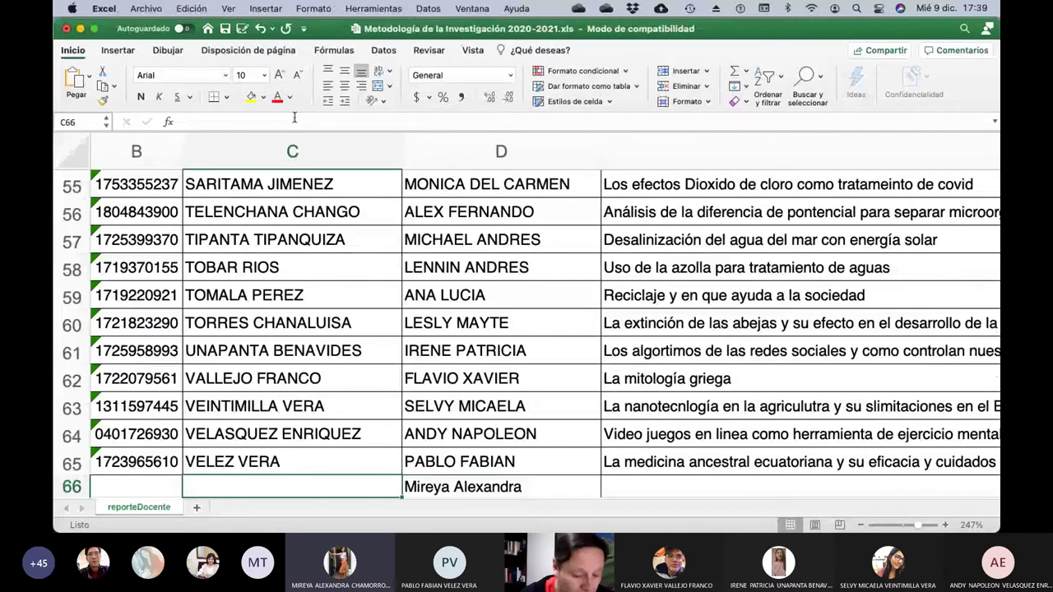
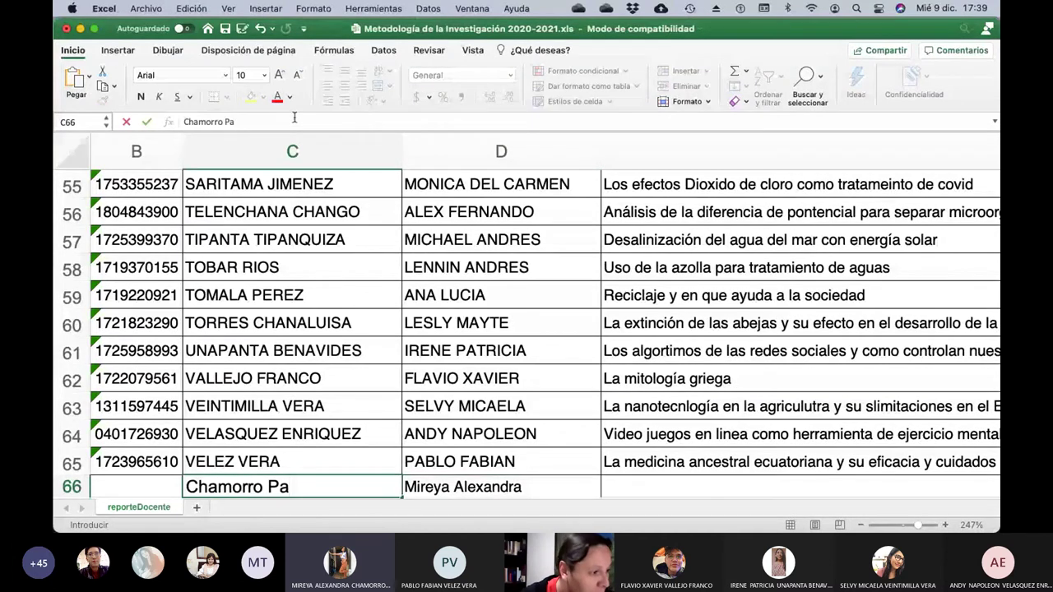
pyautogui.press('Tab')
pyautogui.press('Tab')
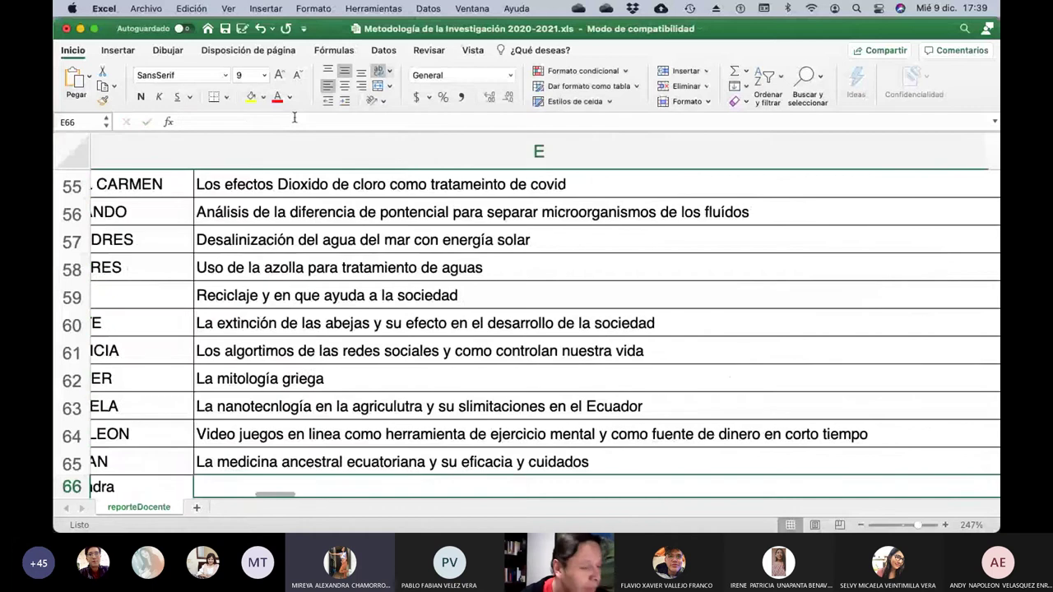
# Enter 'Los conflictos políticos y sociales de la inteligencia artificial y la genética' in E66.
pyautogui.write('Los')
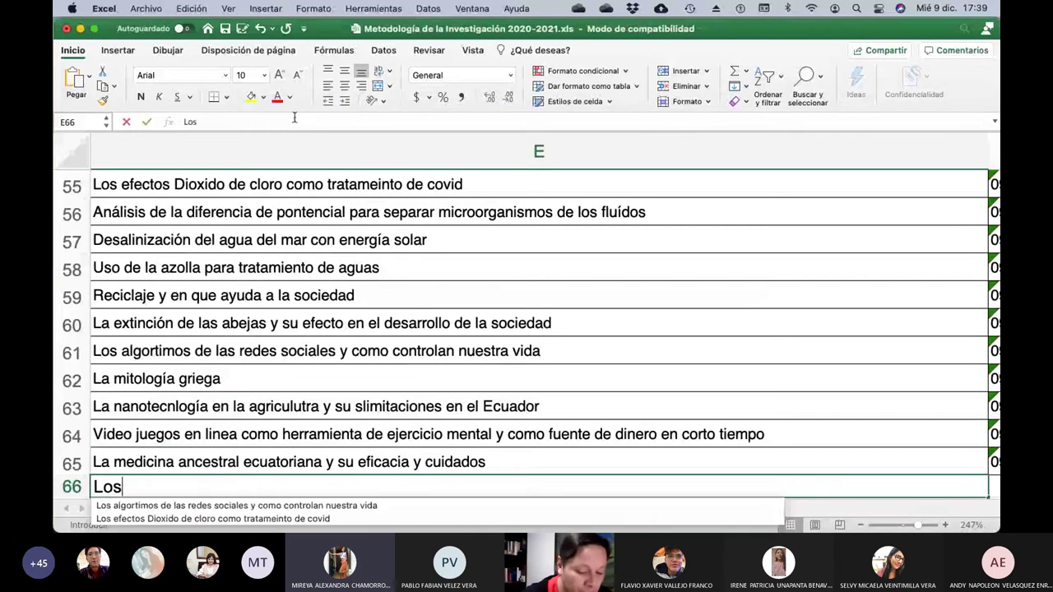
pyautogui.write(' conflictos p')
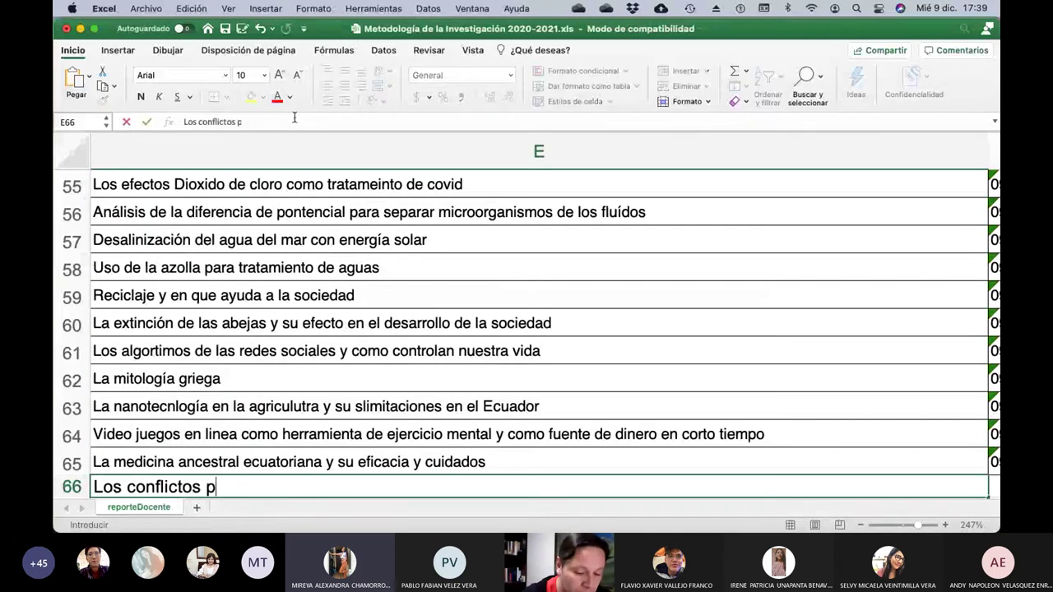
pyautogui.write('olítoic')
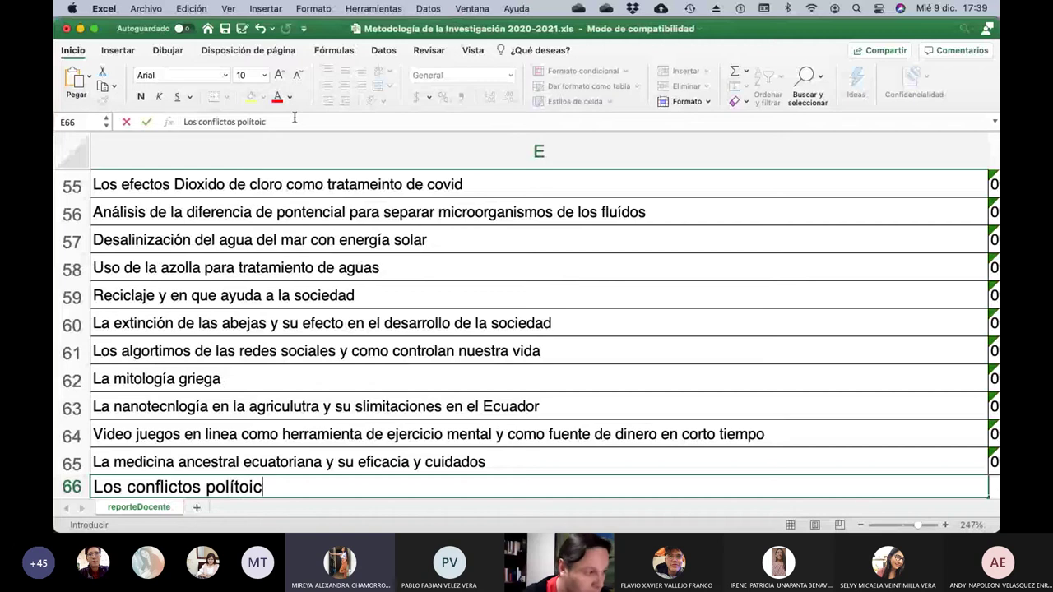
pyautogui.press('BackSpace')
pyautogui.press('BackSpace')
pyautogui.press('BackSpace')
pyautogui.write('icos y soci')
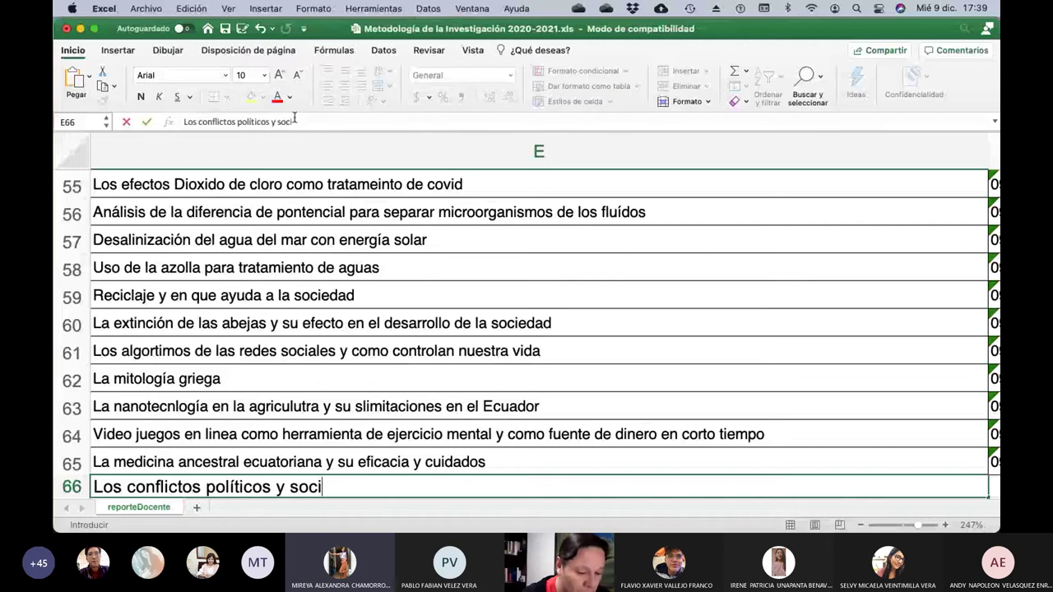
pyautogui.write('ales de la in')
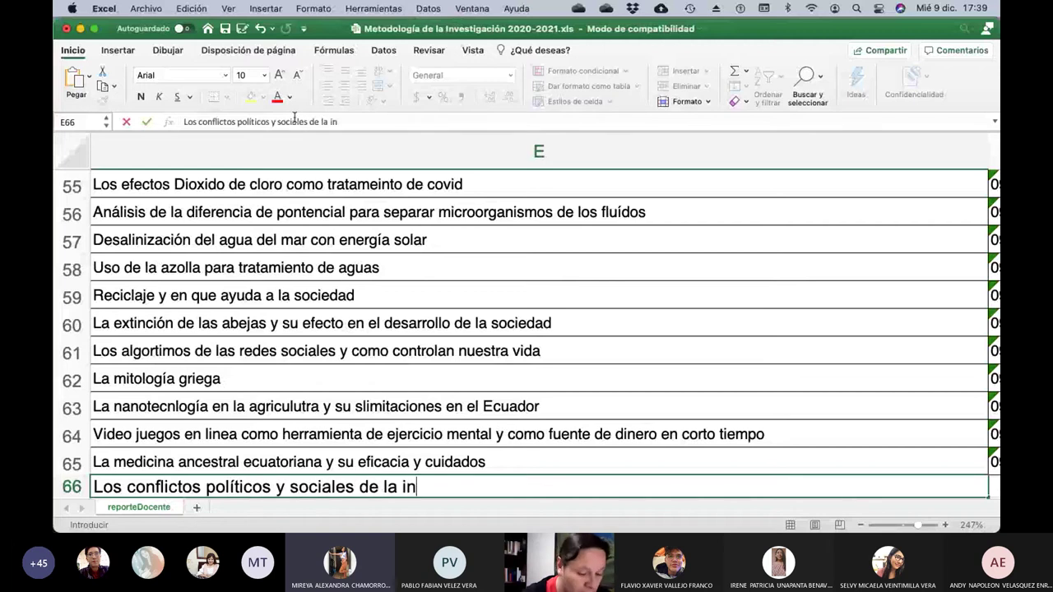
pyautogui.write('teligencia')
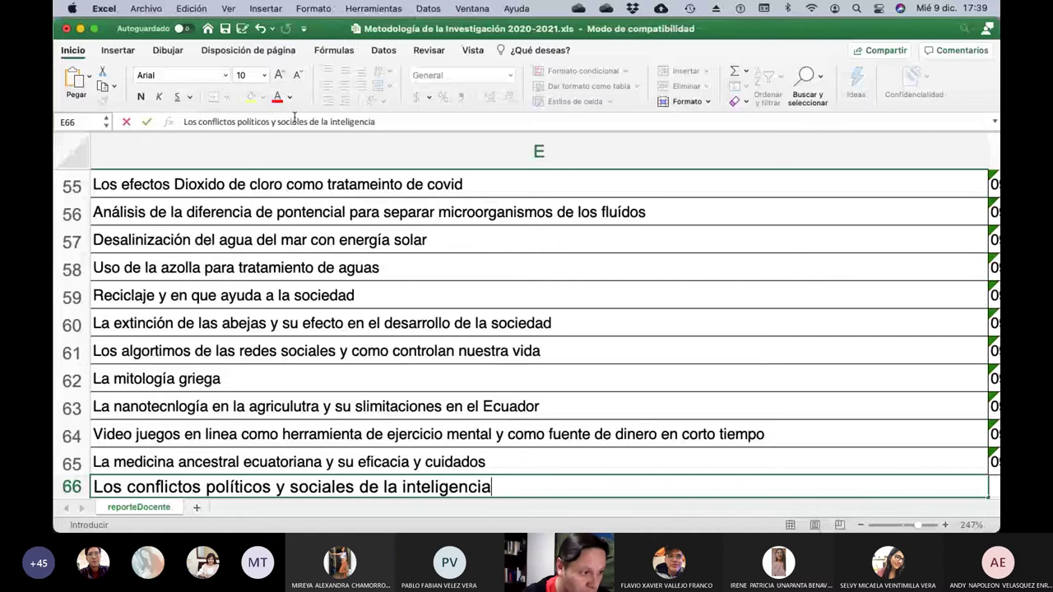
pyautogui.write(' artifici')
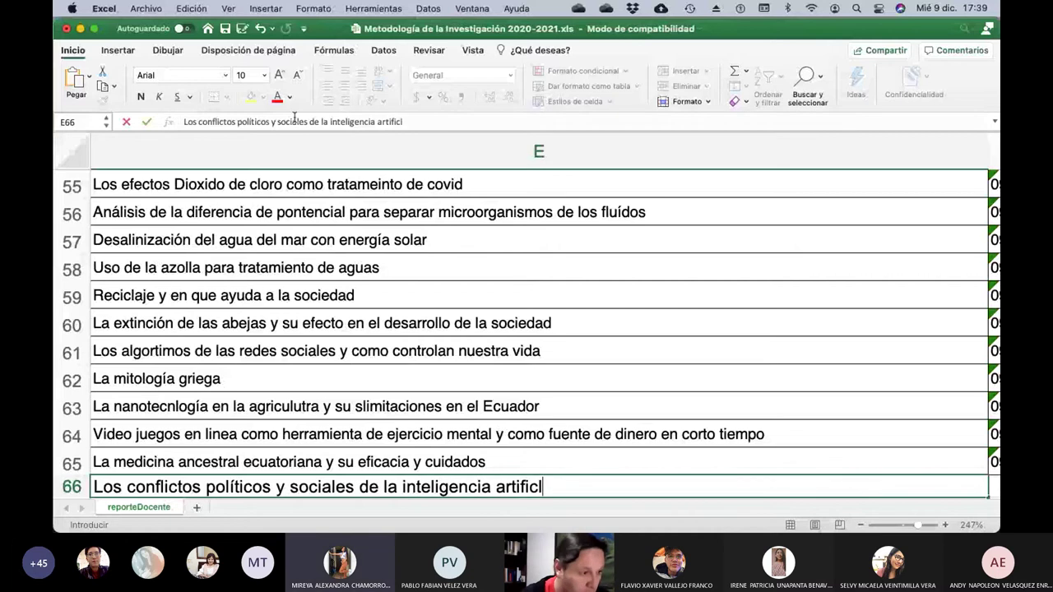
pyautogui.press('BackSpace')
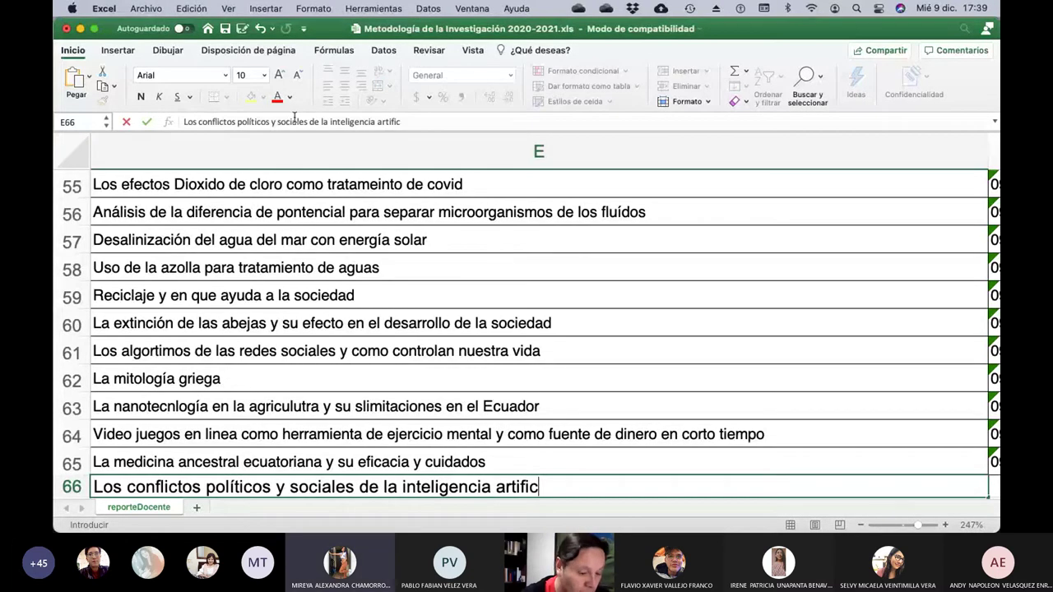
pyautogui.write('ial y la gen')
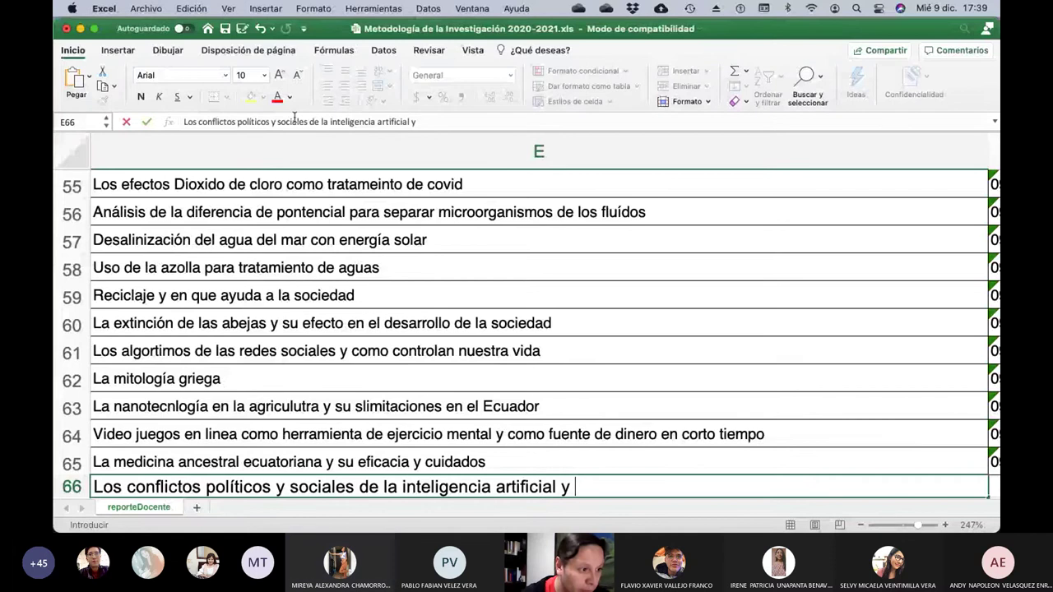
pyautogui.write('ética')
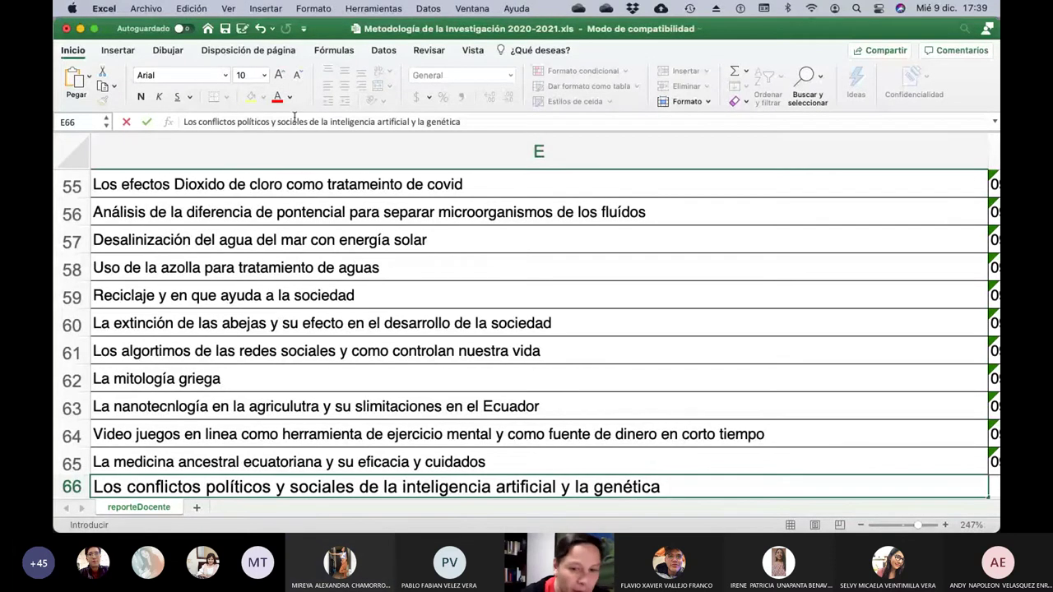
pyautogui.press('Return')
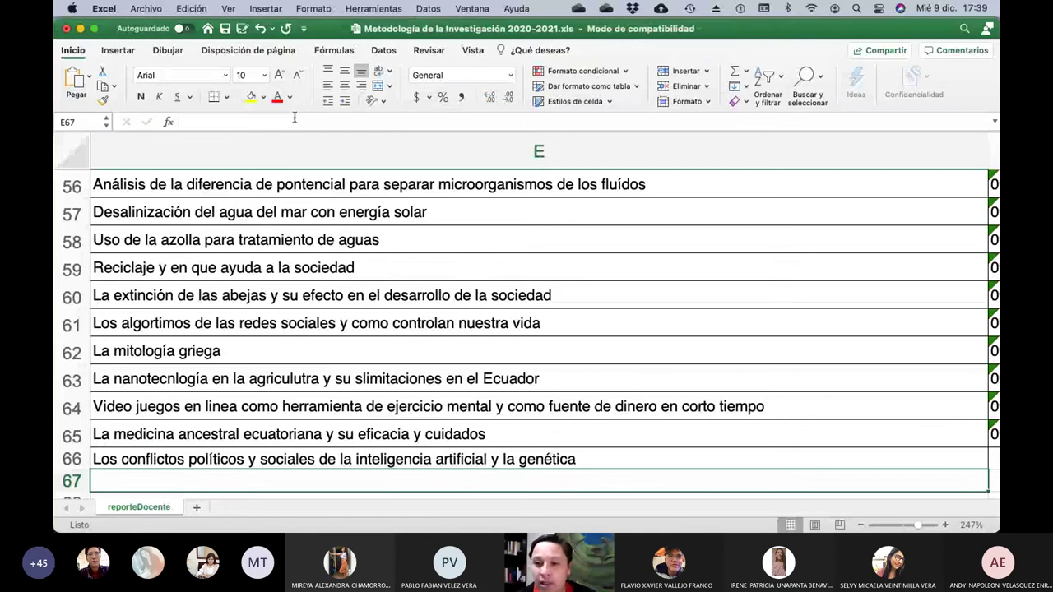
# Move up the student list to row 39's research topic cell in column E.
pyautogui.press('Left')
pyautogui.press('Left')
pyautogui.press('Left')
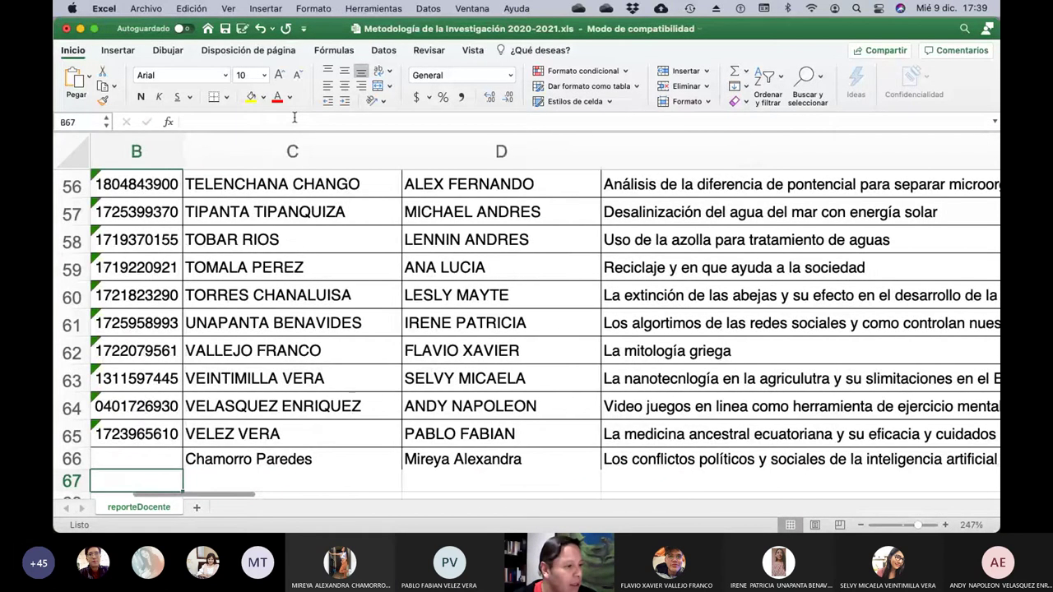
pyautogui.press('Left')
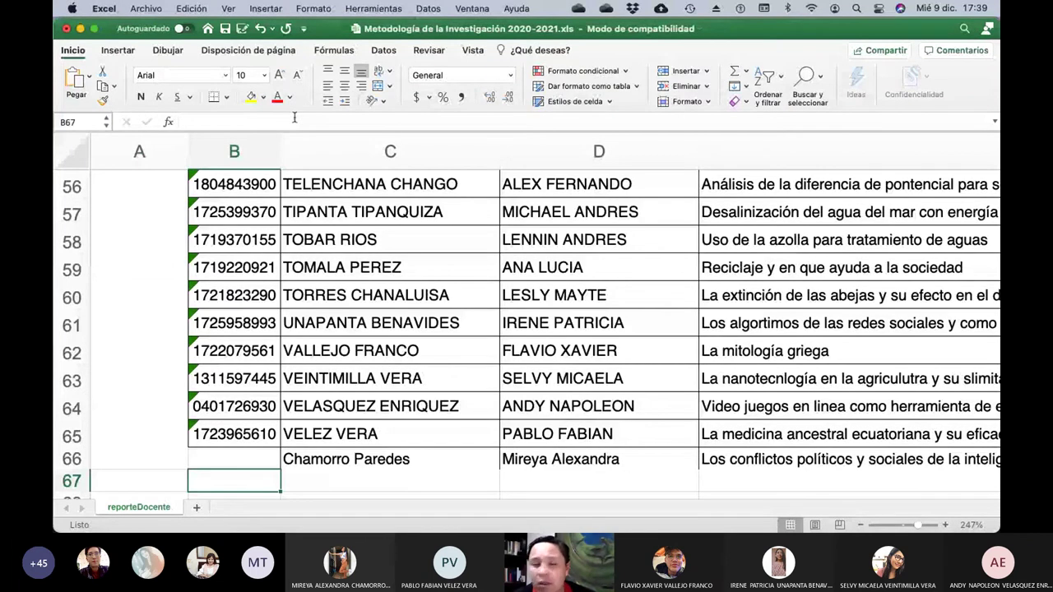
pyautogui.press('Right')
pyautogui.press('Up')
pyautogui.press('Up')
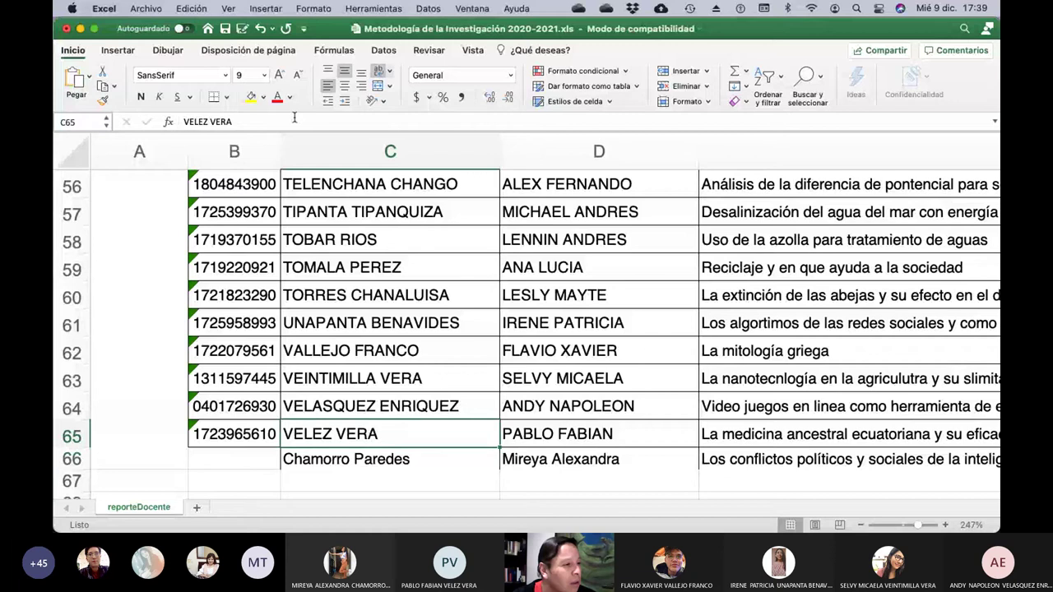
pyautogui.press('Up')
pyautogui.press('Up')
pyautogui.press('Up')
pyautogui.press('Up')
pyautogui.press('Up')
pyautogui.press('Up')
pyautogui.press('Up')
pyautogui.press('Up')
pyautogui.press('Up')
pyautogui.press('Up')
pyautogui.press('Up')
pyautogui.press('Up')
pyautogui.press('Up')
pyautogui.press('Up')
pyautogui.press('Up')
pyautogui.press('Up')
pyautogui.press('Up')
pyautogui.press('Up')
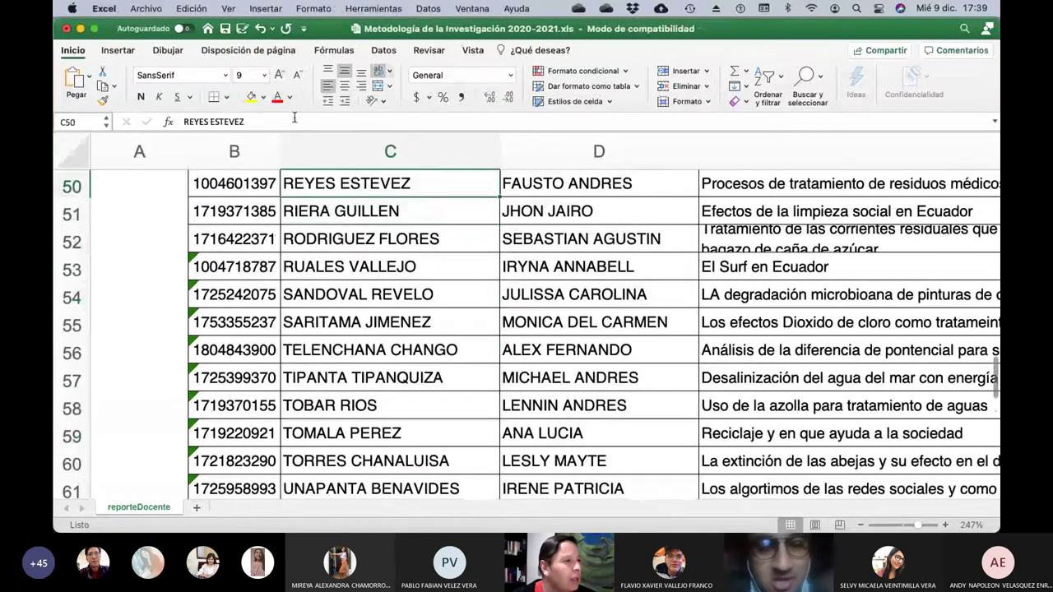
pyautogui.press('Up')
pyautogui.press('Up')
pyautogui.press('Up')
pyautogui.press('Up')
pyautogui.press('Up')
pyautogui.press('Up')
pyautogui.press('Up')
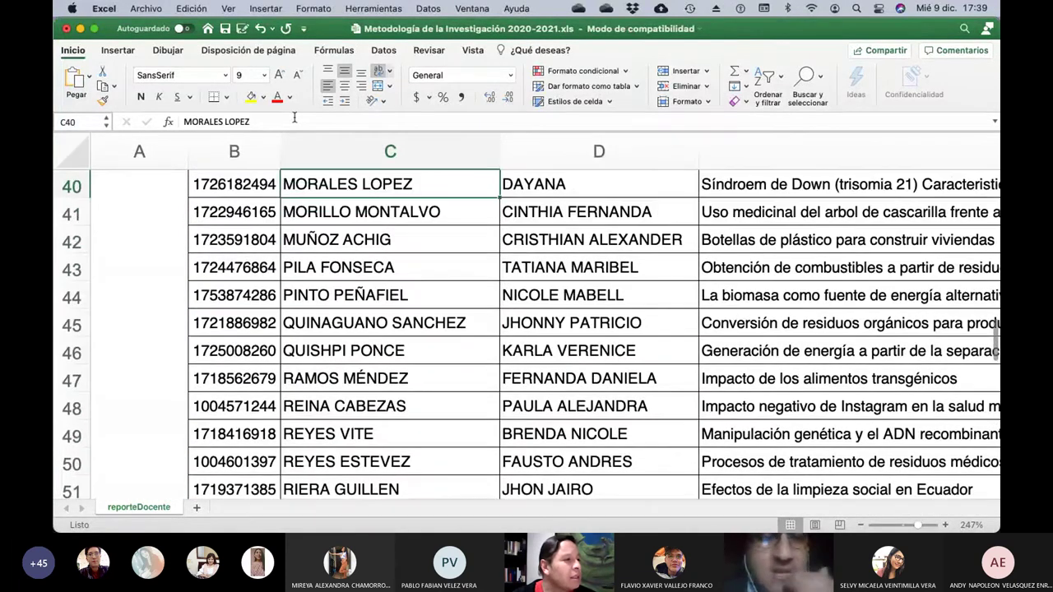
pyautogui.press('Up')
pyautogui.press('Up')
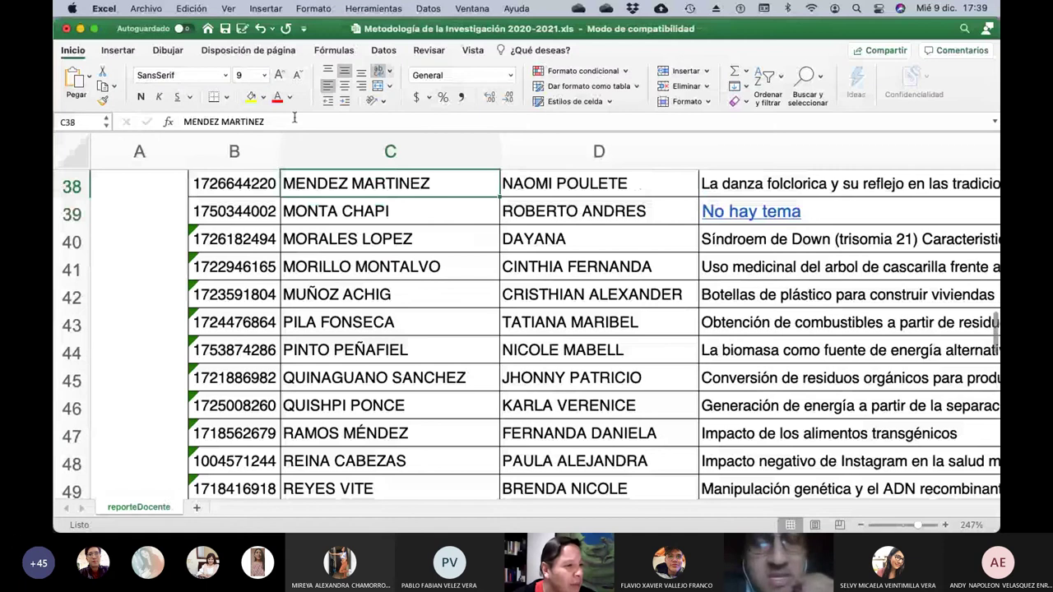
pyautogui.press('Down')
pyautogui.press('Right')
pyautogui.press('Right')
# Replace 'No hay tema' with 'Impacto del avance social sobre la biodiversiad en el Ecuador'.
pyautogui.press('F2')
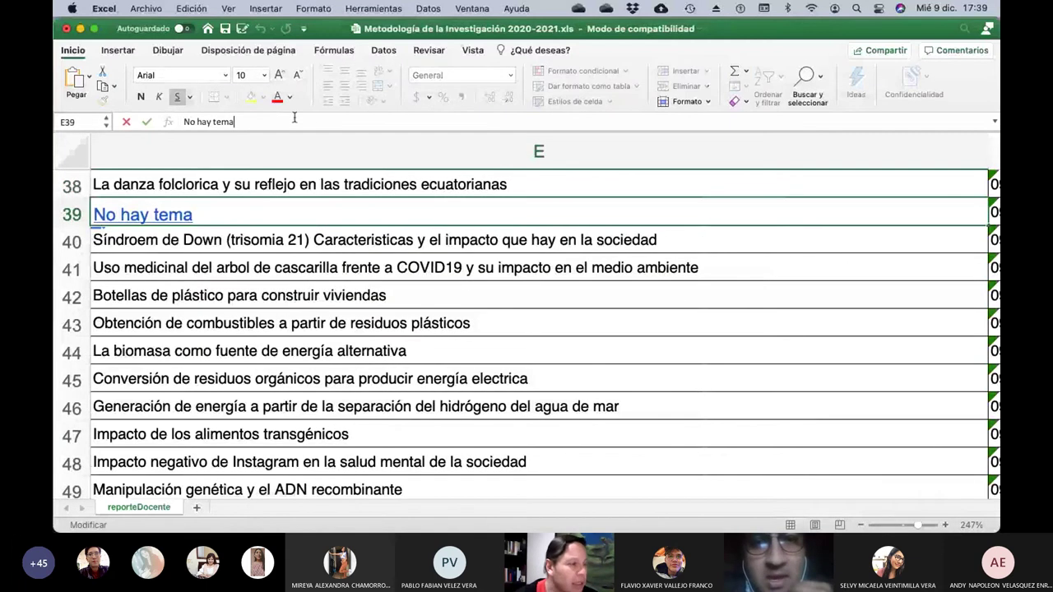
pyautogui.press('BackSpace')
pyautogui.press('BackSpace')
pyautogui.press('BackSpace')
pyautogui.press('BackSpace')
pyautogui.press('BackSpace')
pyautogui.press('BackSpace')
pyautogui.press('BackSpace')
pyautogui.press('BackSpace')
pyautogui.press('BackSpace')
pyautogui.press('BackSpace')
pyautogui.press('BackSpace')
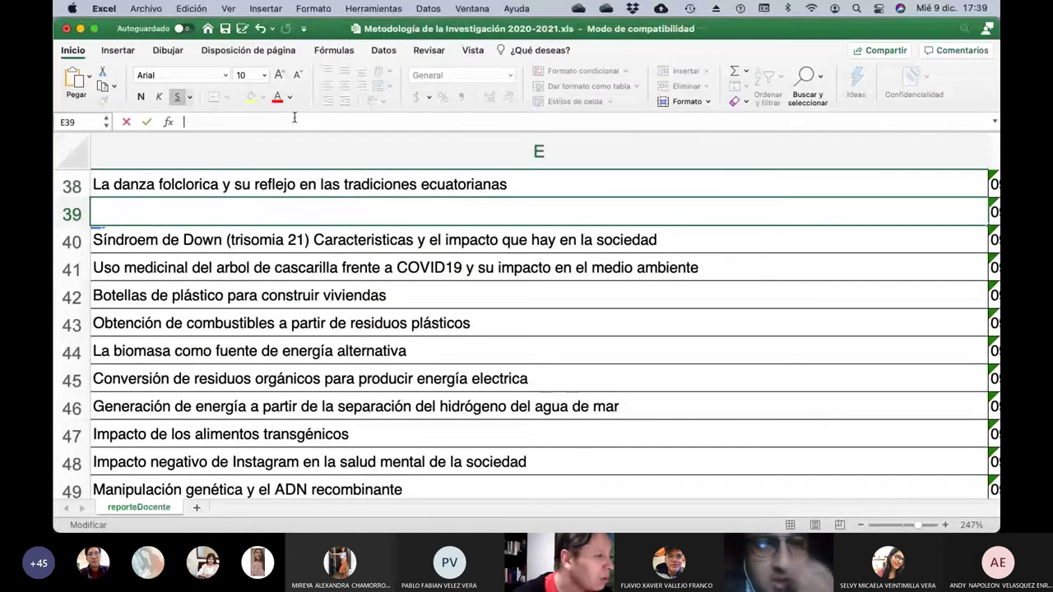
pyautogui.write('Impacto ')
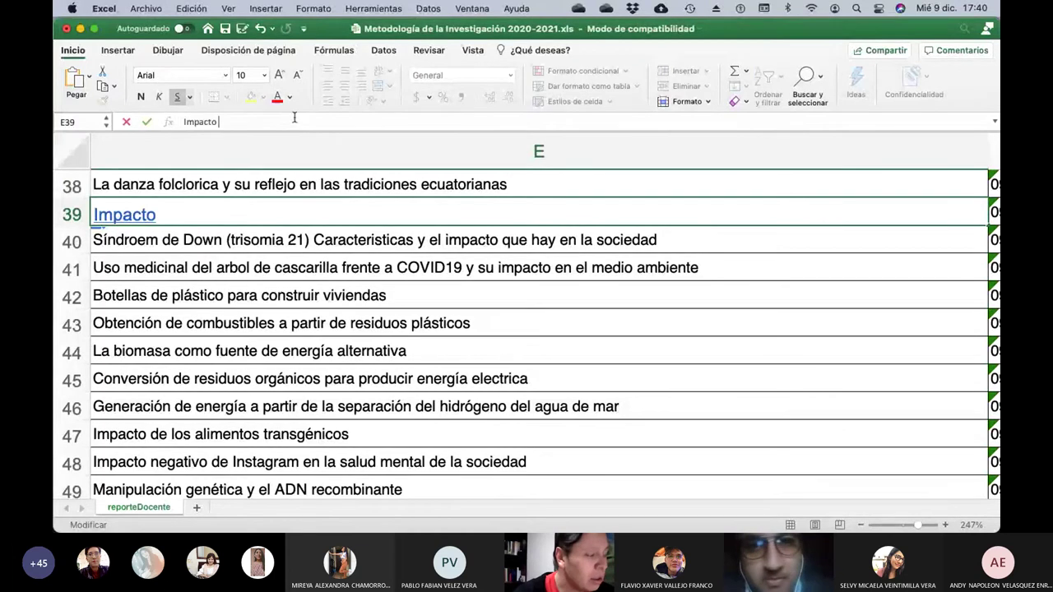
pyautogui.write('del avance ')
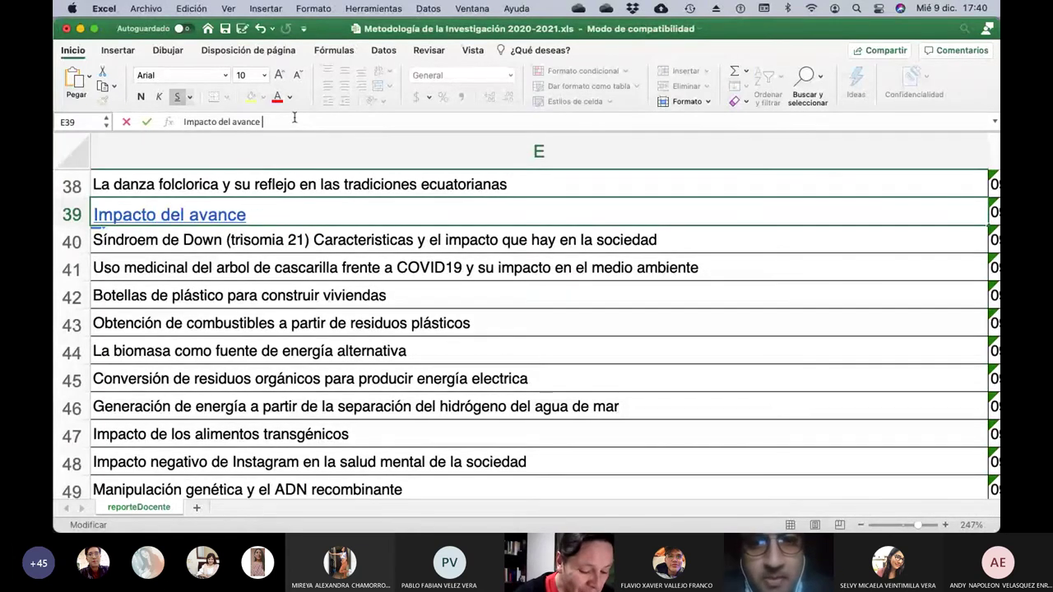
pyautogui.write('social sobre la ')
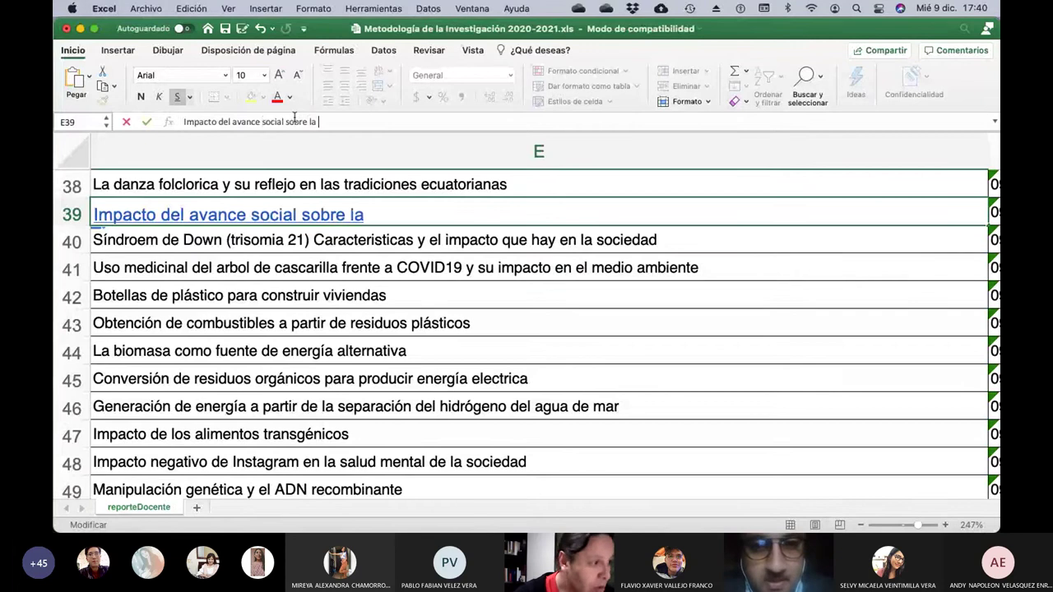
pyautogui.write('biodiversi')
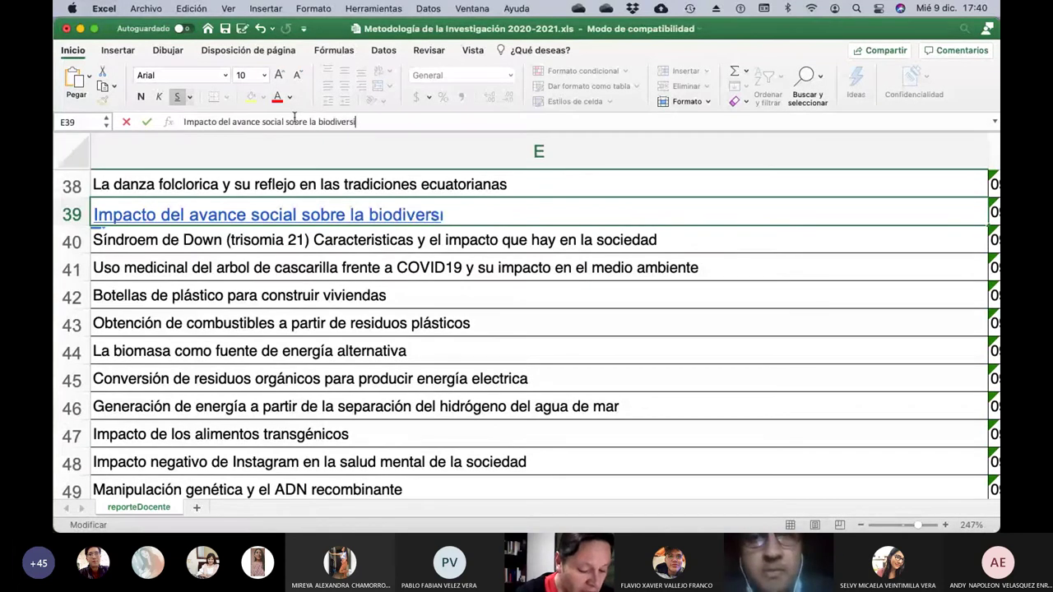
pyautogui.write('ad en el Ecuador')
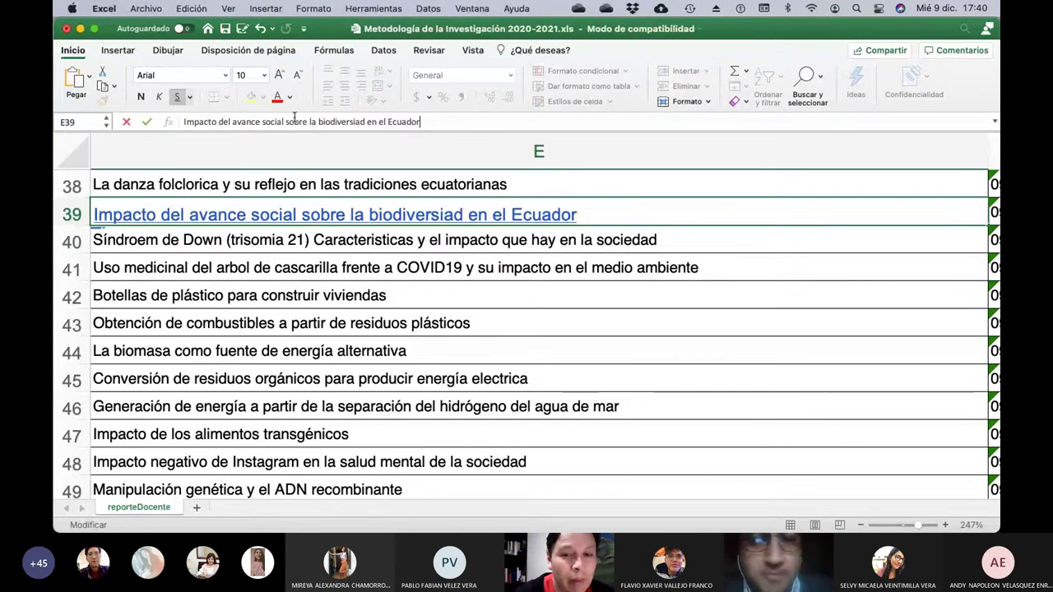
pyautogui.press('Return')
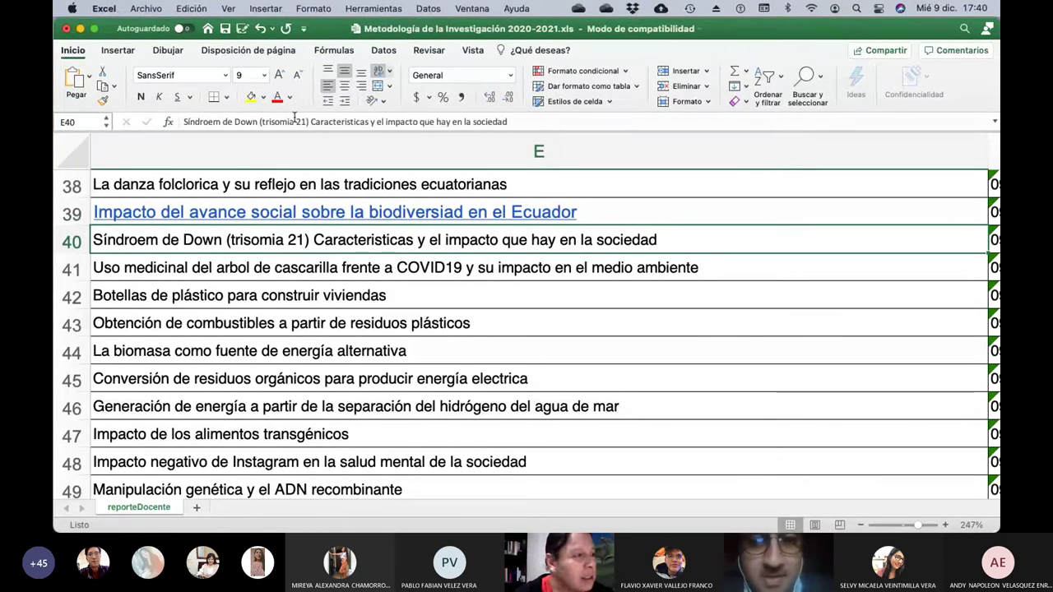
# Save 'Metodología de la Investigación 2020-2021.xls', choosing Sí to keep the Excel 97-2004 format.
pyautogui.press('Left')
pyautogui.press('Left')
pyautogui.press('Left')
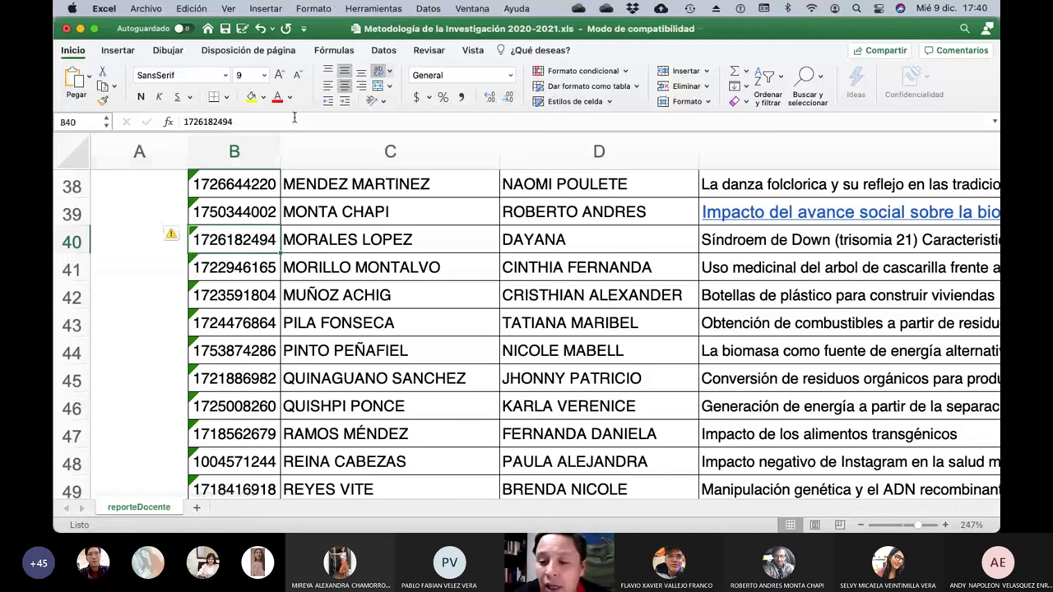
pyautogui.press('Up')
pyautogui.press('Right')
pyautogui.press('Right')
pyautogui.press('Down')
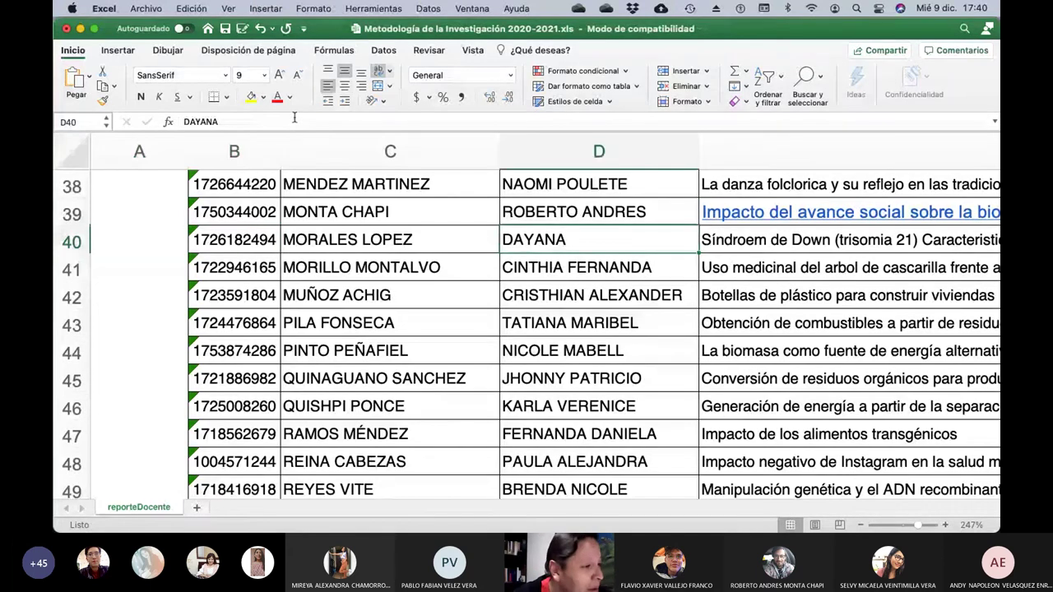
pyautogui.press('Down')
pyautogui.press('Down')
pyautogui.press('Down')
pyautogui.press('Down')
pyautogui.press('Down')
pyautogui.press('Down')
pyautogui.press('Down')
pyautogui.press('Down')
pyautogui.press('Down')
pyautogui.press('Down')
pyautogui.press('Down')
pyautogui.press('Down')
pyautogui.press('Down')
pyautogui.press('Down')
pyautogui.press('Down')
pyautogui.press('Down')
pyautogui.press('Down')
pyautogui.press('Down')
pyautogui.press('Down')
pyautogui.press('Down')
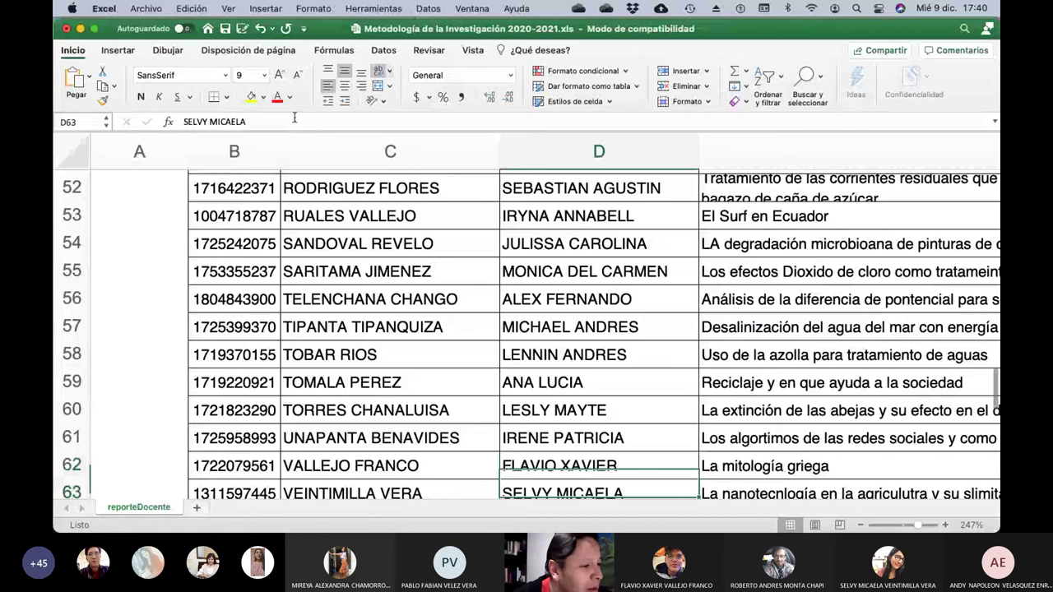
pyautogui.press('Down')
pyautogui.press('Down')
pyautogui.press('Down')
pyautogui.press('Down')
pyautogui.press('Down')
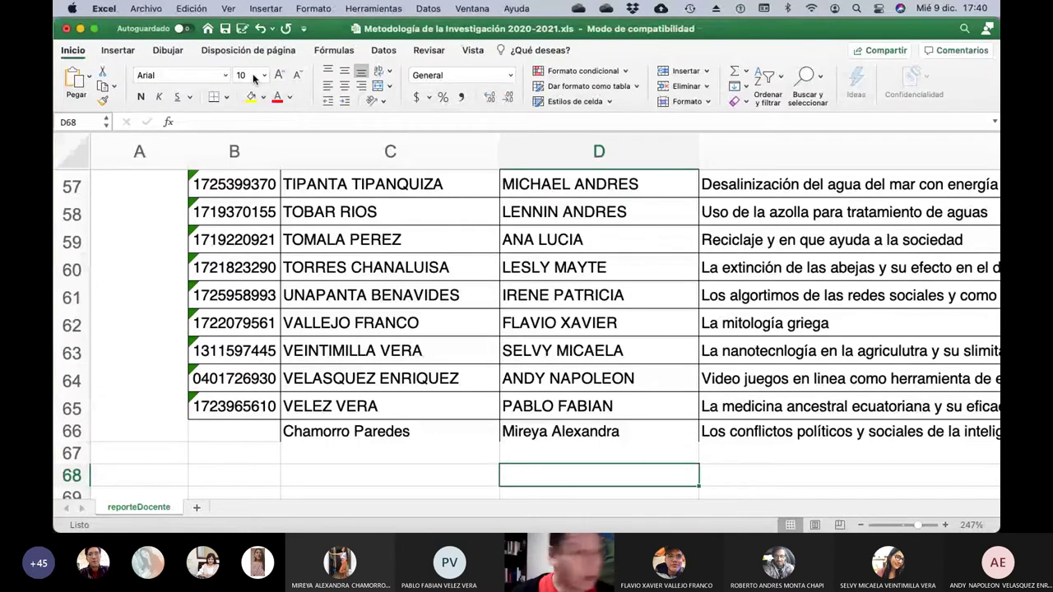
pyautogui.click(224, 31)
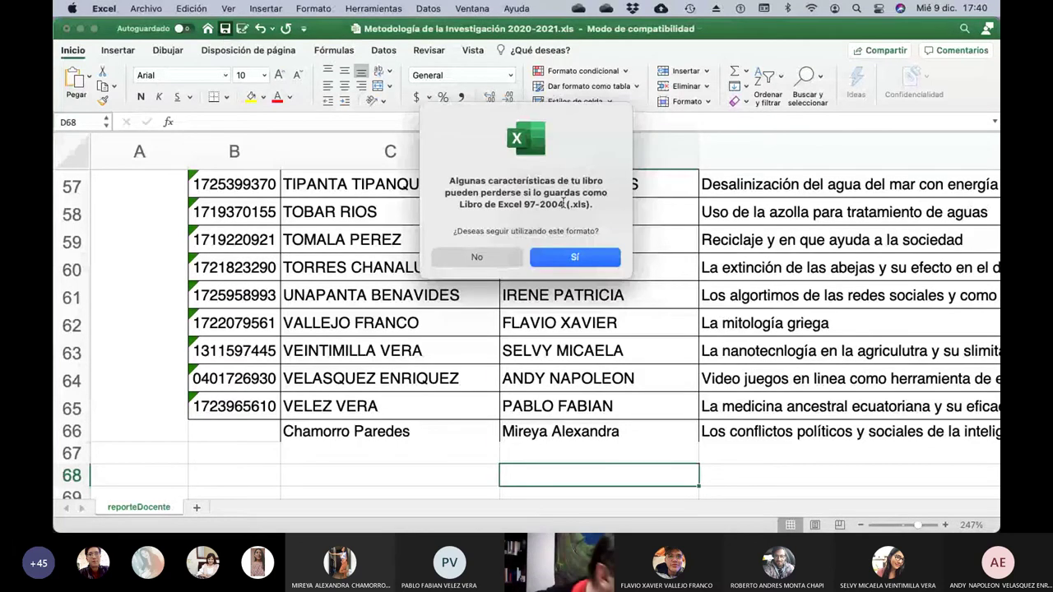
pyautogui.click(573, 260)
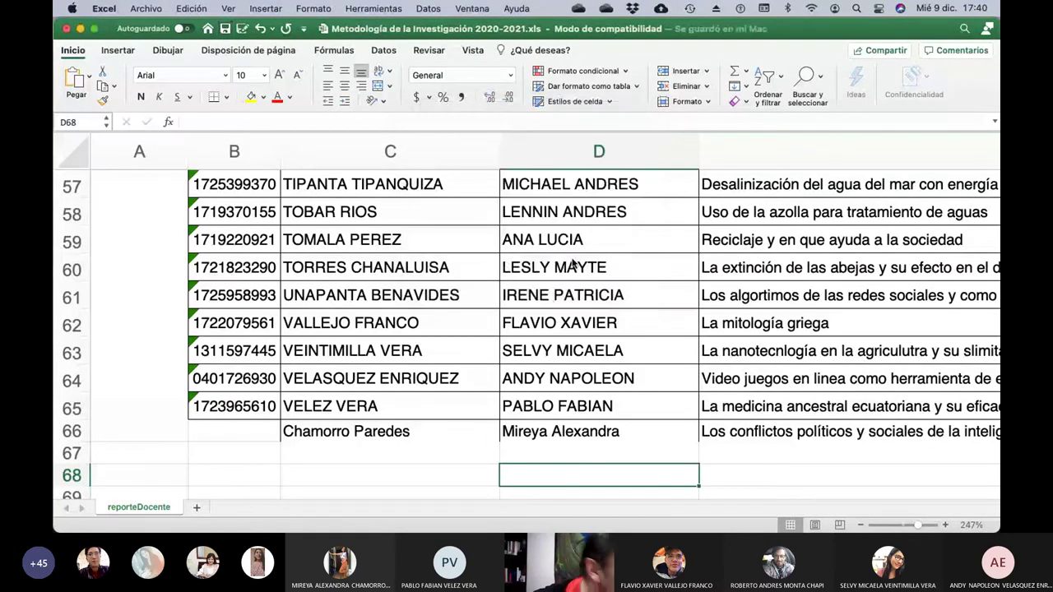
pyautogui.hscroll(2, 591, 320)
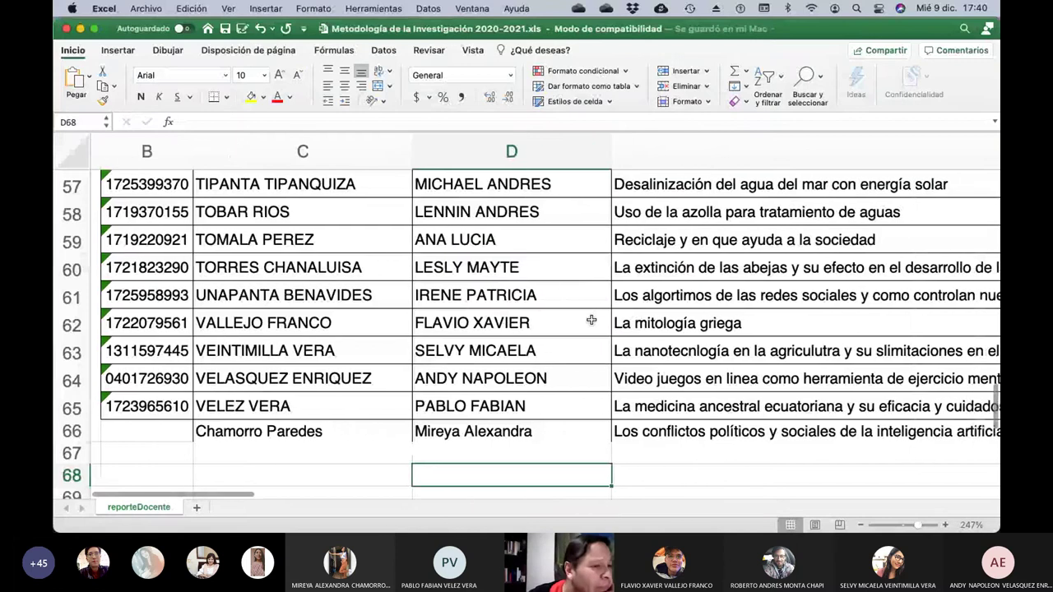
pyautogui.hscroll(6, 591, 320)
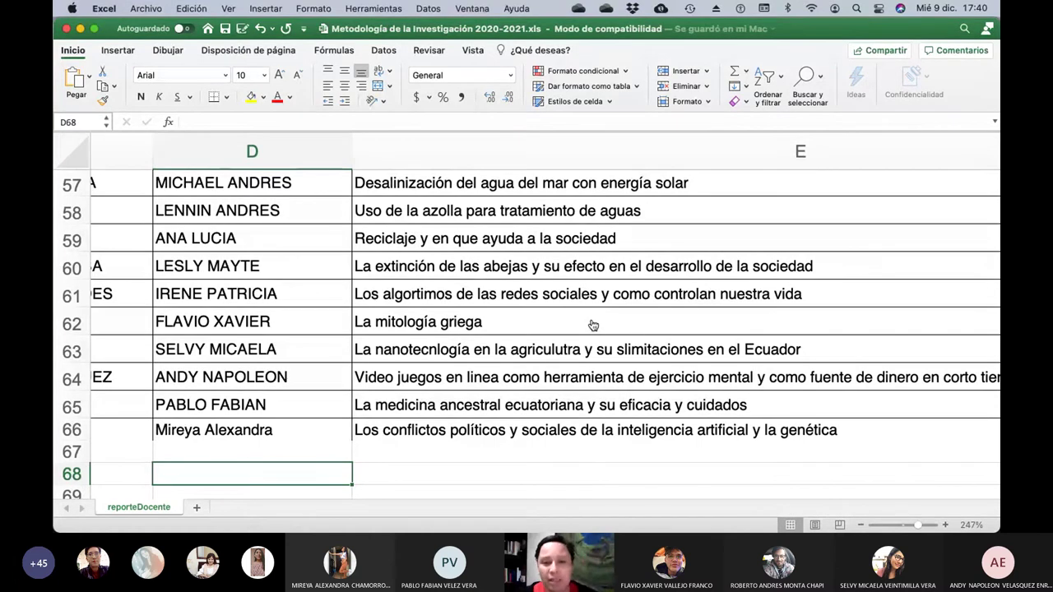
# Switch to PowerPoint and go to slide 13, 'Como avanza el conocimiento', passing slide 12.
pyautogui.press('super+Tab')
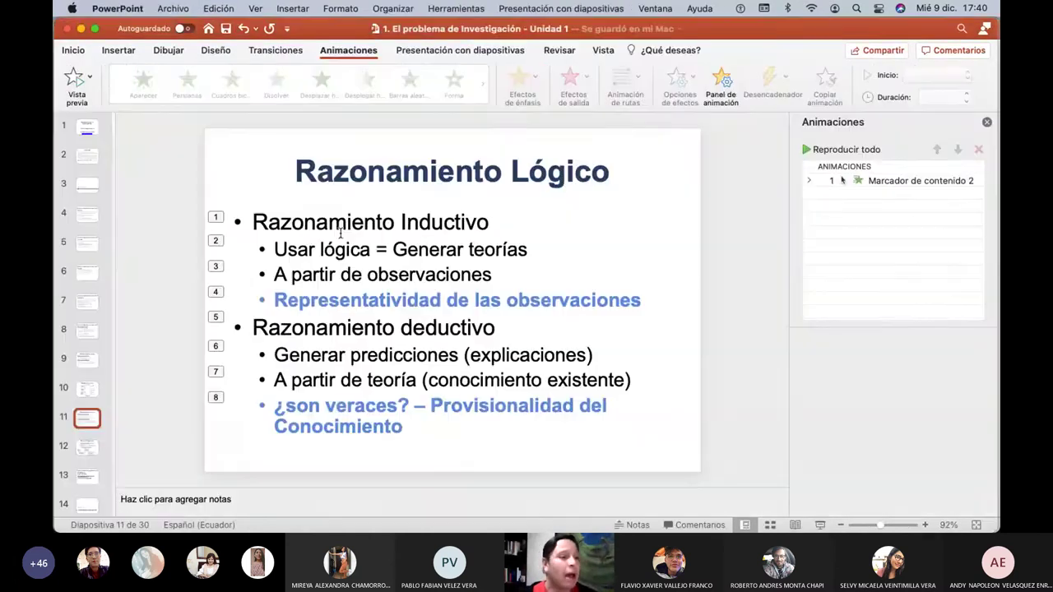
pyautogui.click(88, 449)
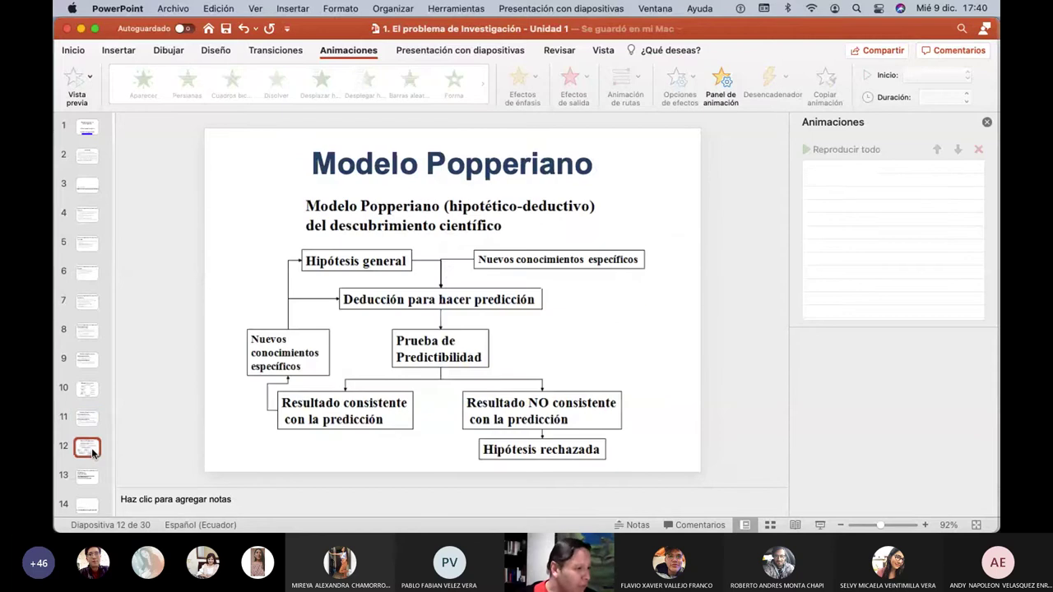
pyautogui.scroll(-2, 91, 448)
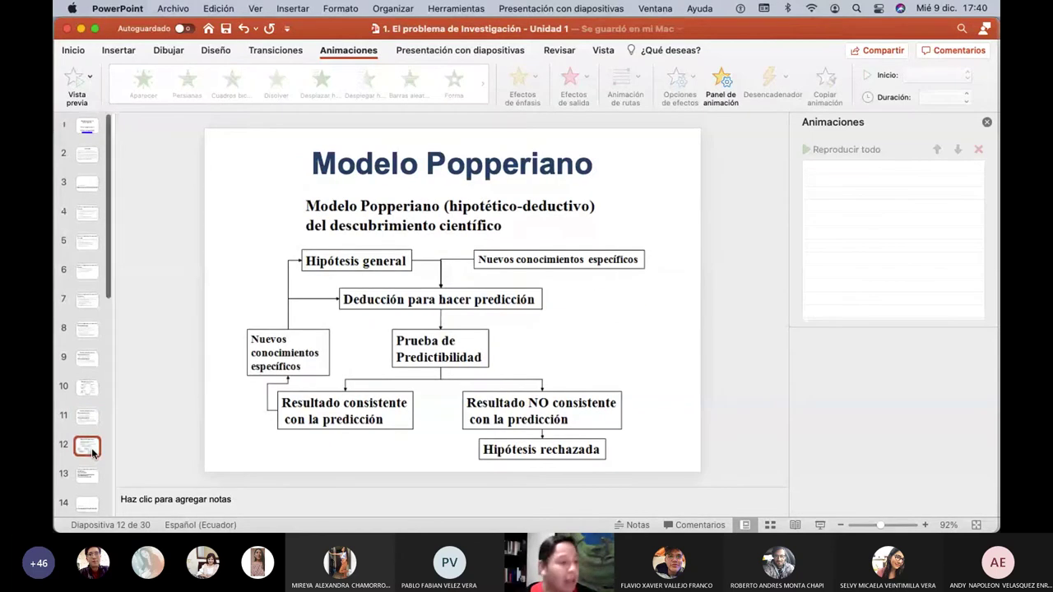
pyautogui.click(86, 434)
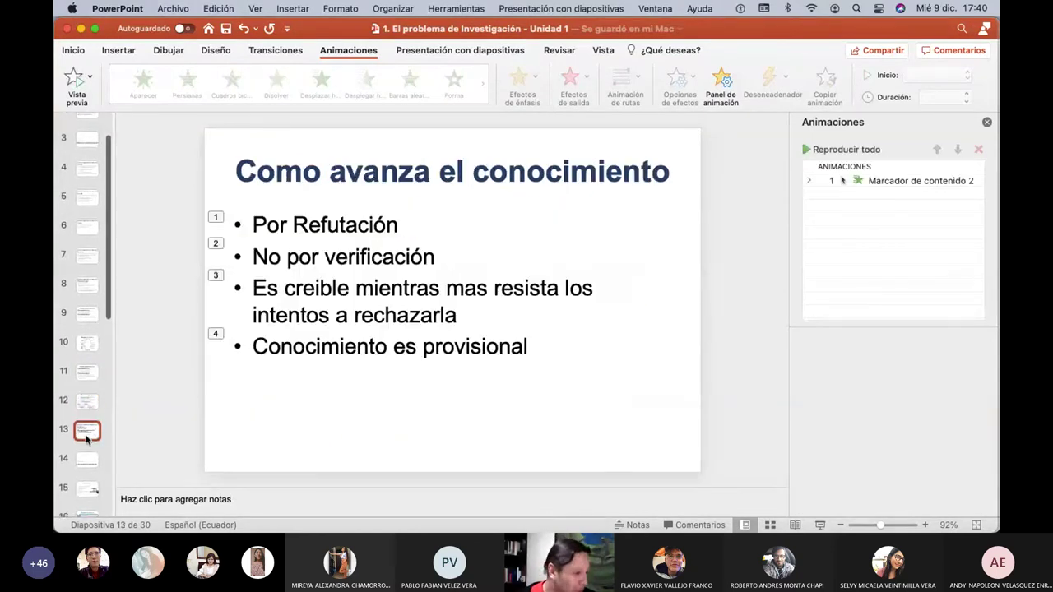